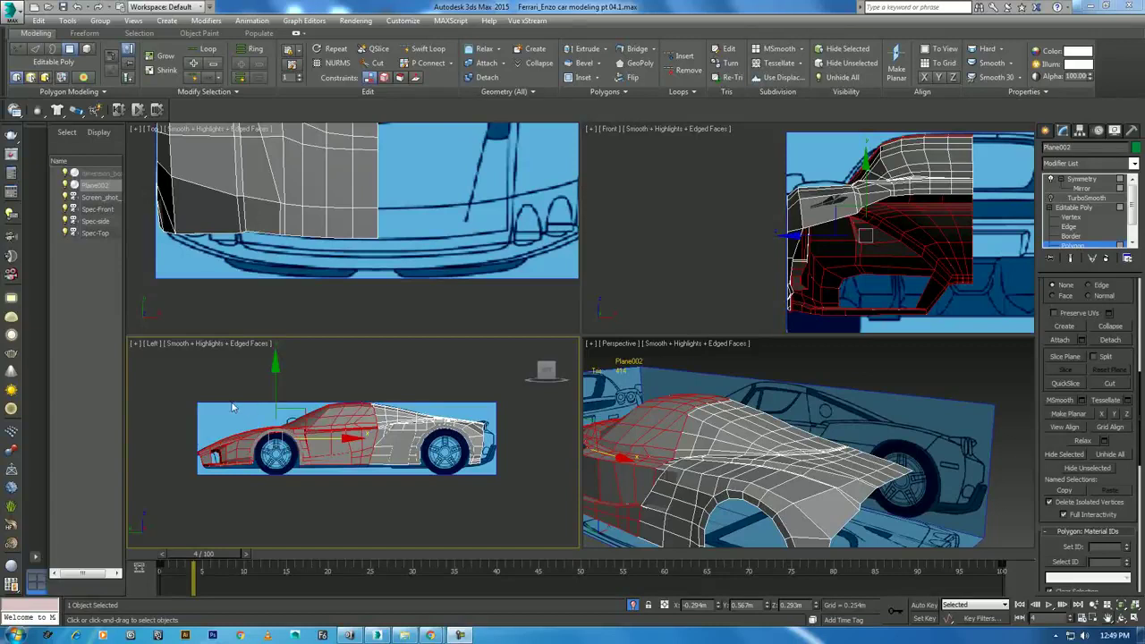
Marquee-select the front and middle body faces in the maximized Left view and hide them
middle_drag(337, 453, 388, 458)
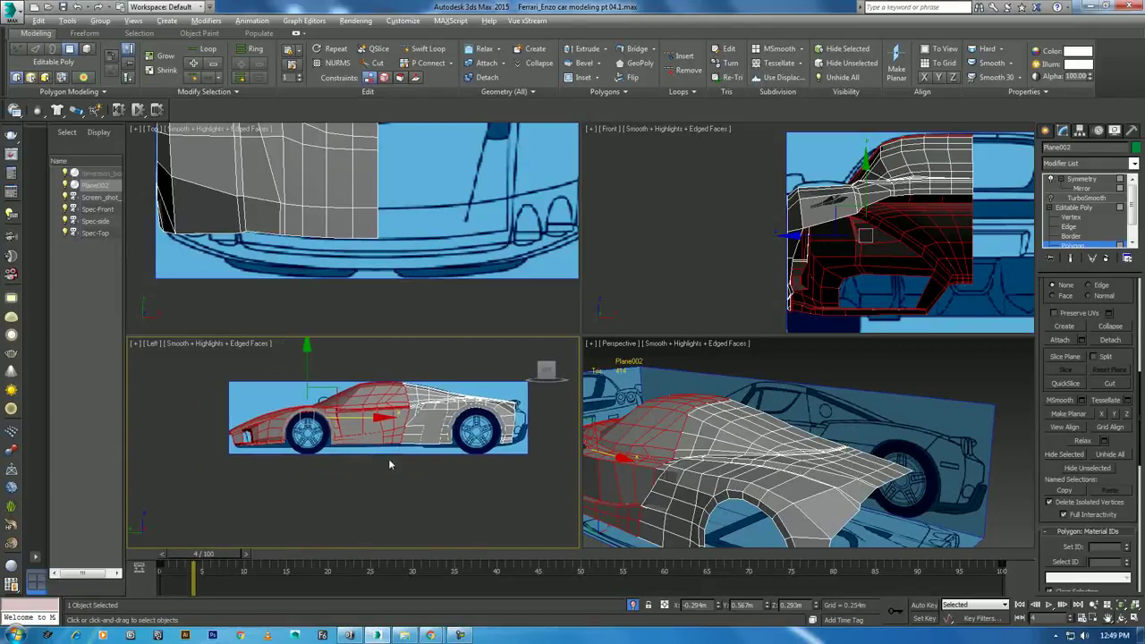
key(alt+w)
middle_drag(549, 432, 496, 464)
drag(259, 174, 787, 489)
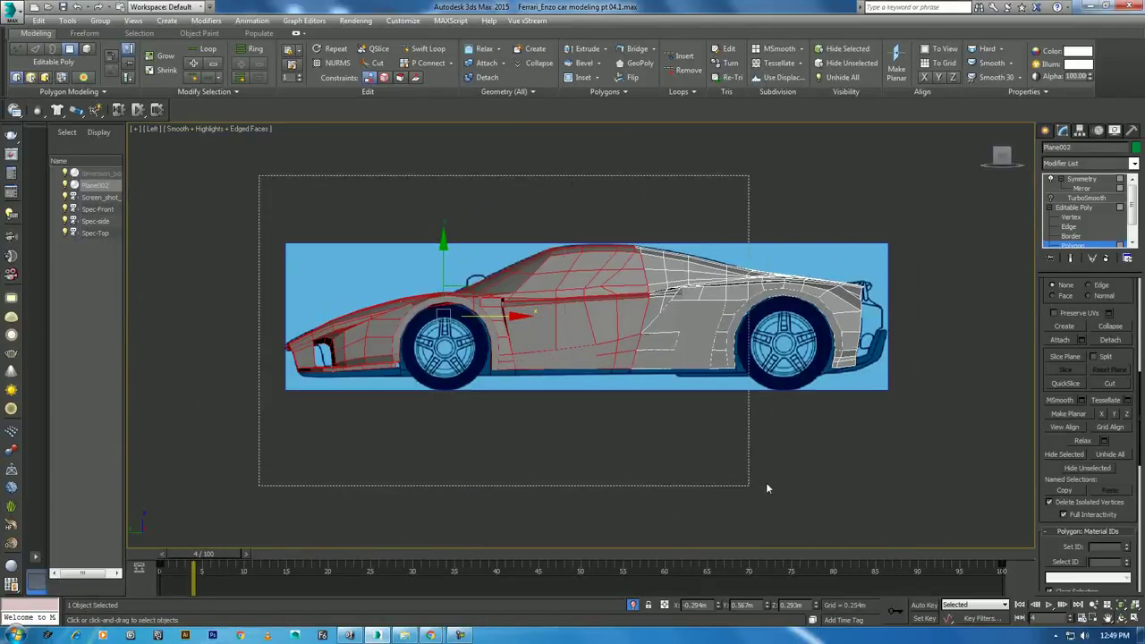
key(alt+w)
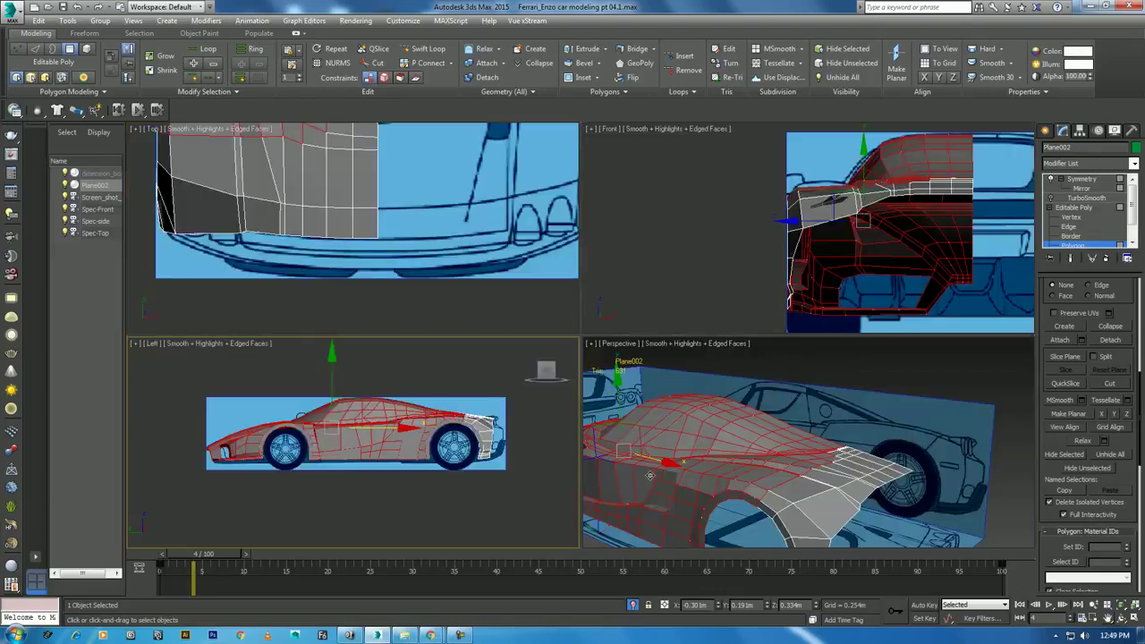
alt+middle_drag(877, 436, 848, 455)
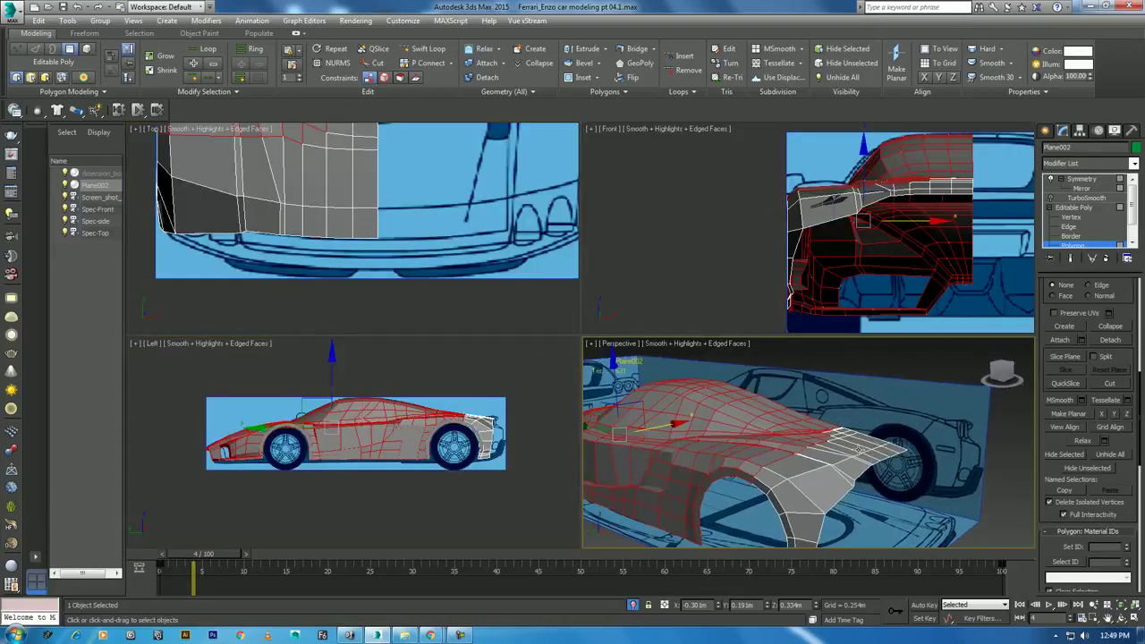
click(1064, 454)
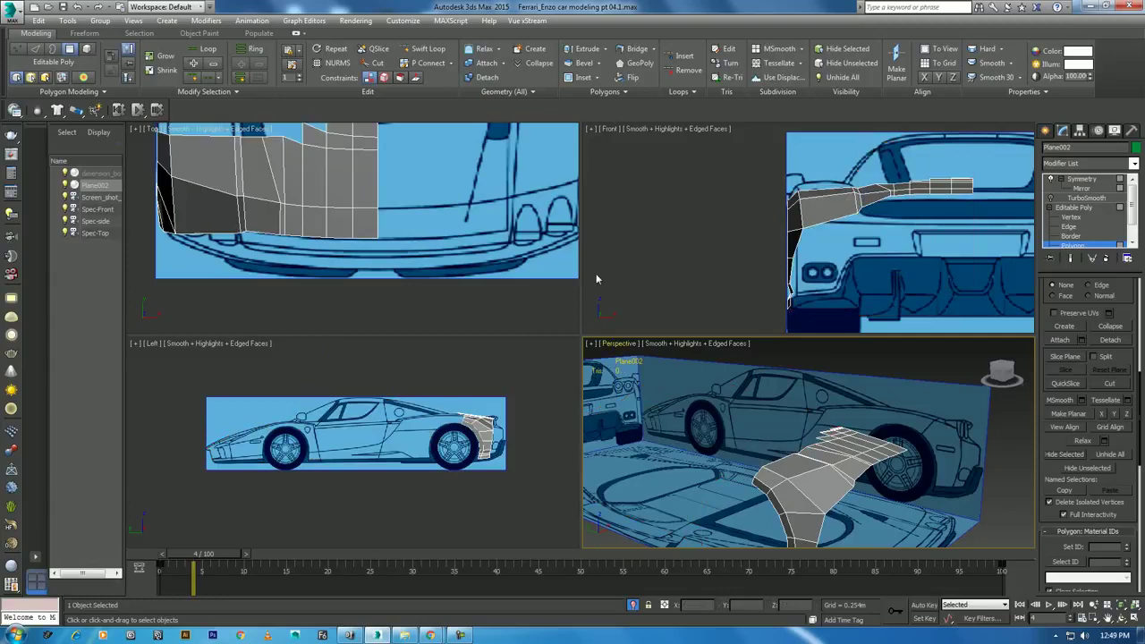
Enter Edge level, pick an edge on the rear panel strip, and zoom toward the taillights
middle_drag(500, 170, 548, 156)
mouse_move(965, 239)
middle_down()
mouse_move(905, 266)
mouse_move(900, 280)
middle_up()
click(1070, 226)
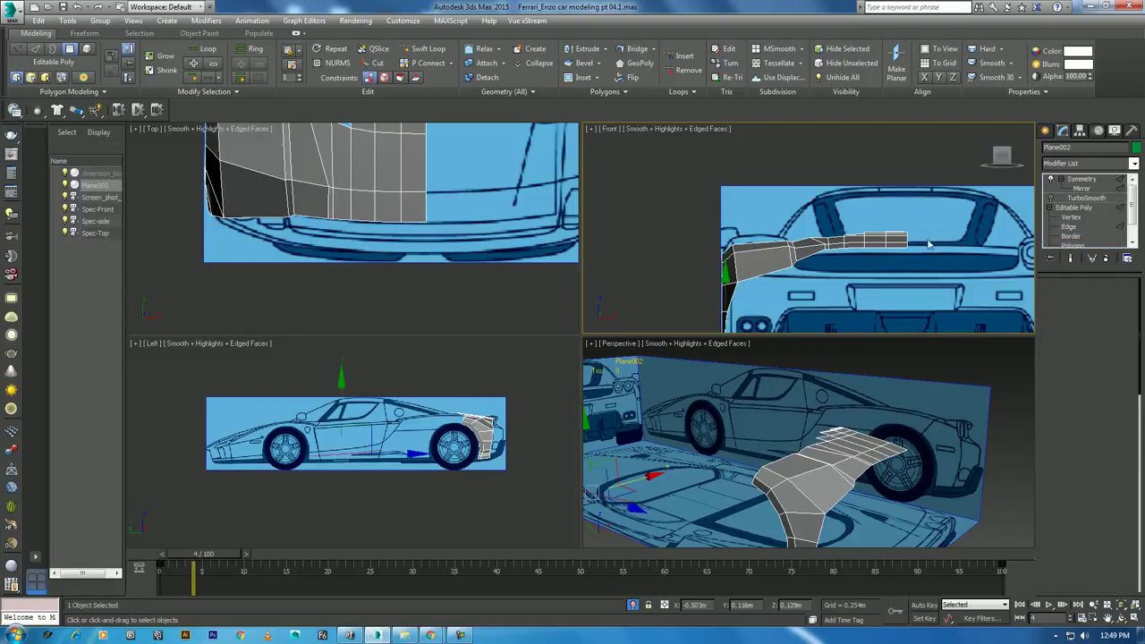
click(895, 251)
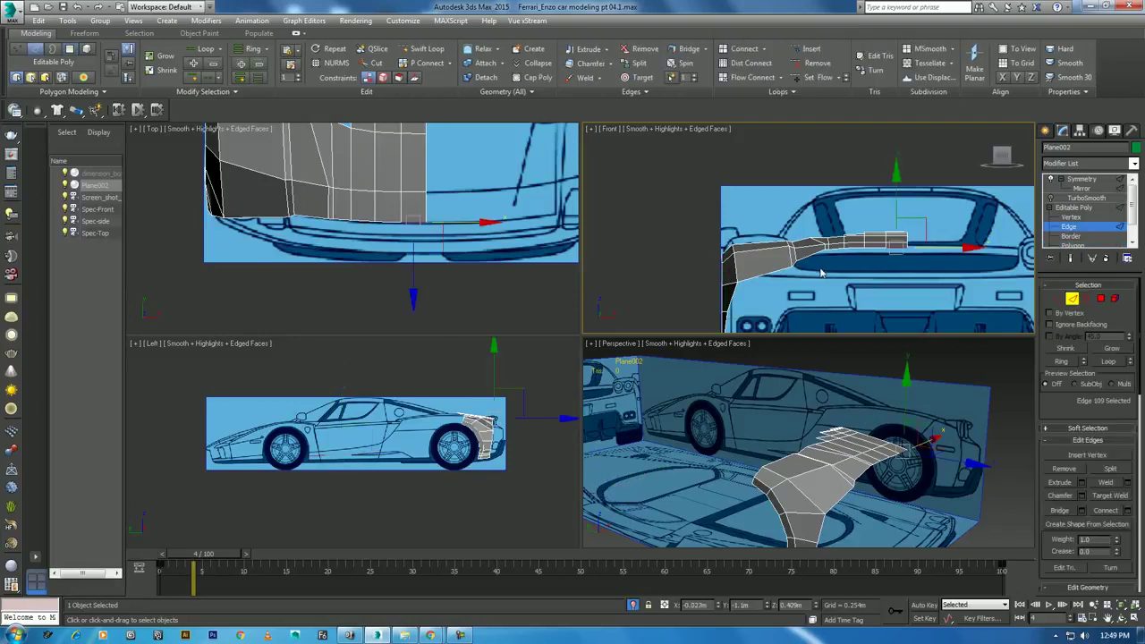
middle_drag(786, 290, 797, 285)
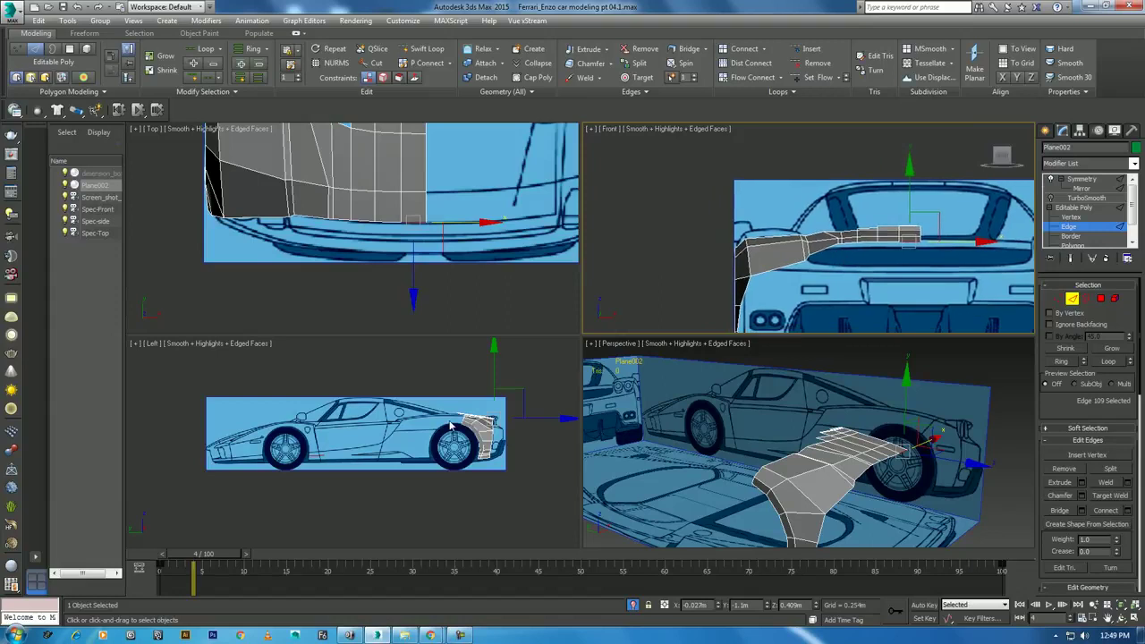
scroll(438, 501, up, 2)
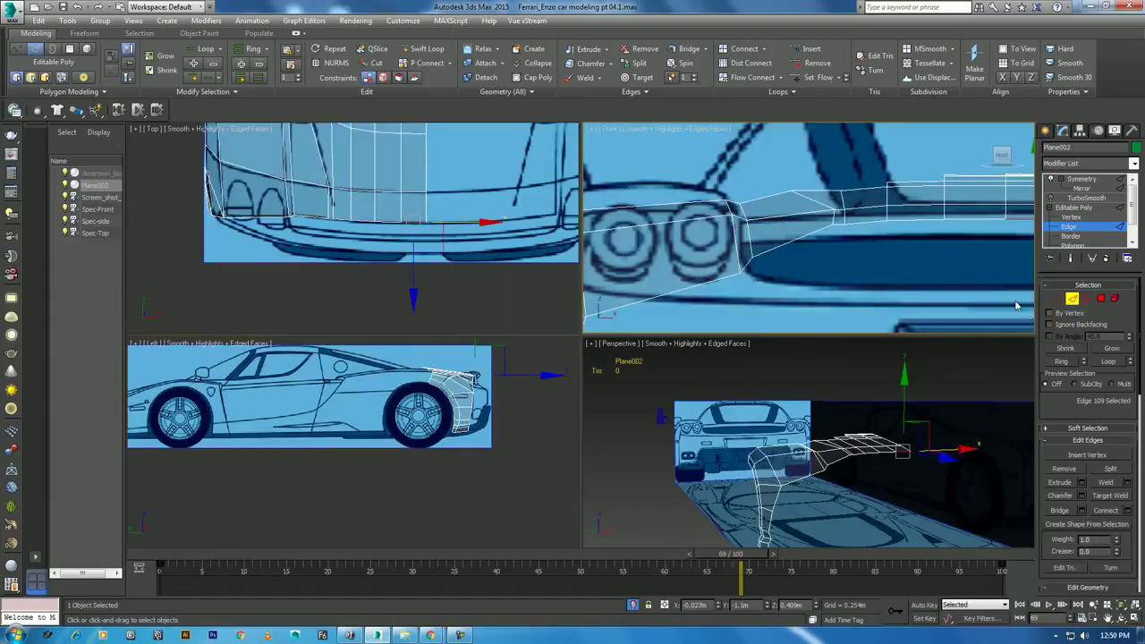
In the maximized rear view, select five bottom strip edges and raise them slightly
key(alt+w)
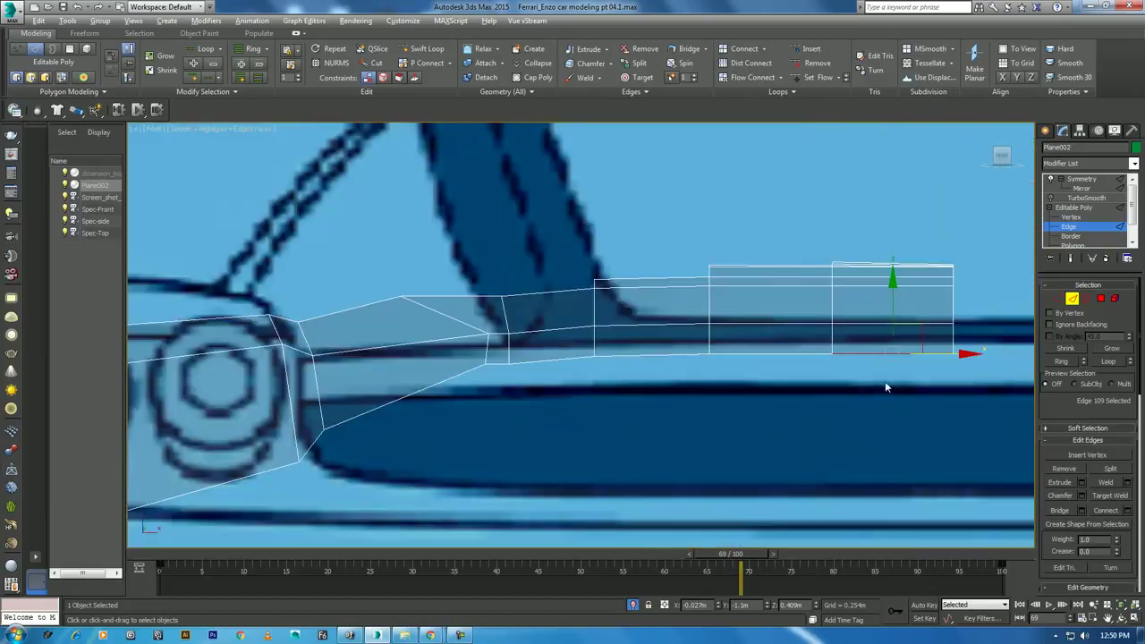
ctrl+click(763, 355)
ctrl+click(659, 353)
ctrl+click(540, 359)
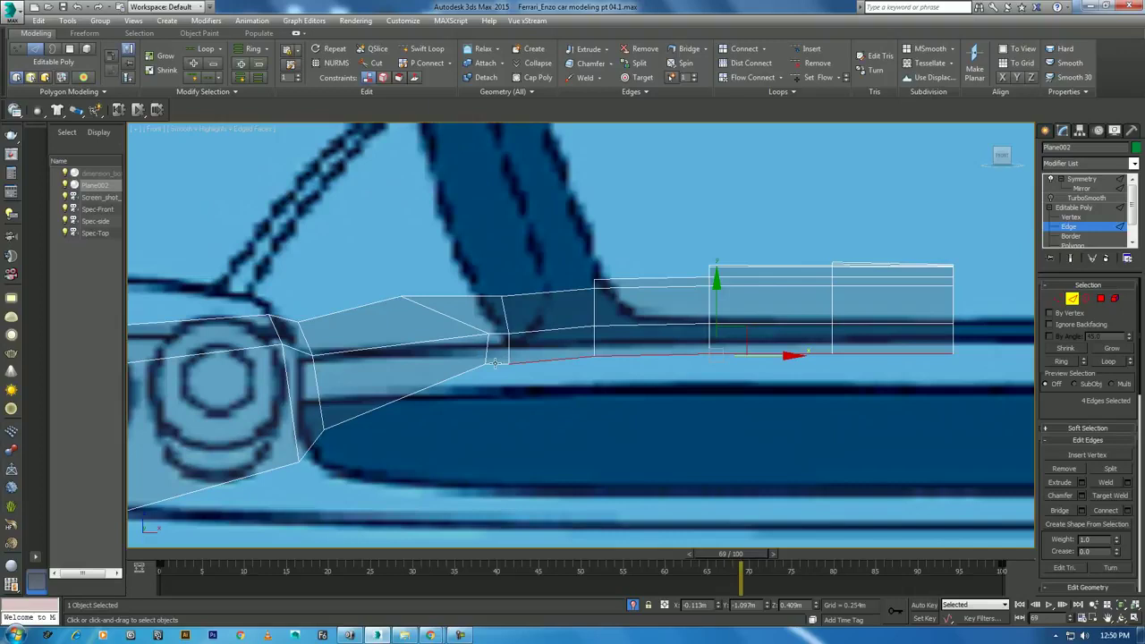
ctrl+click(495, 362)
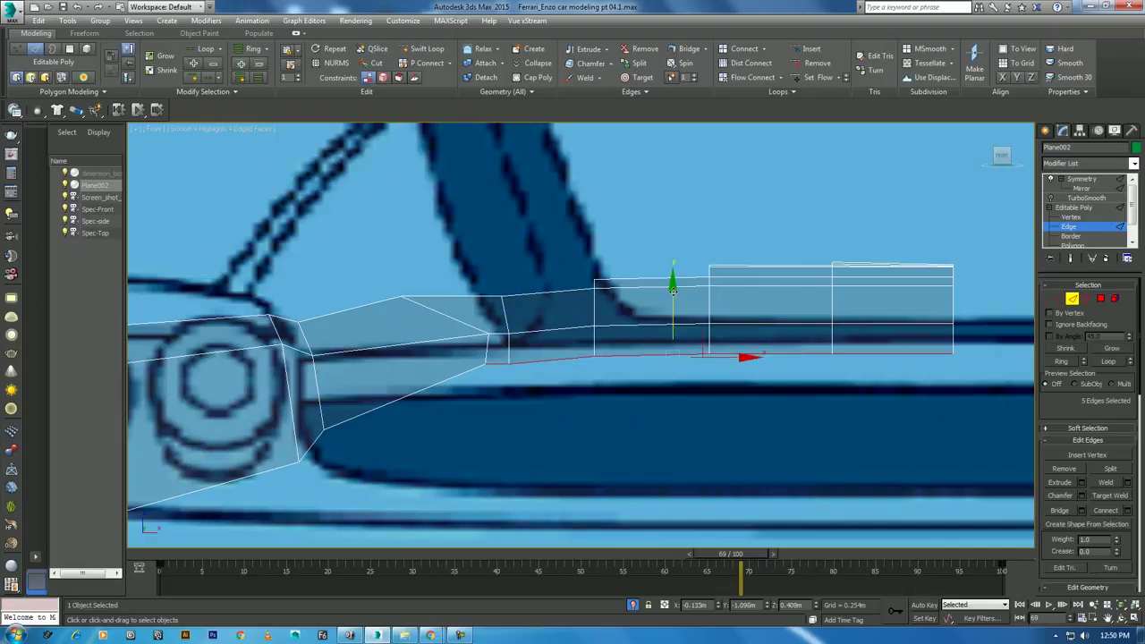
drag(673, 289, 672, 280)
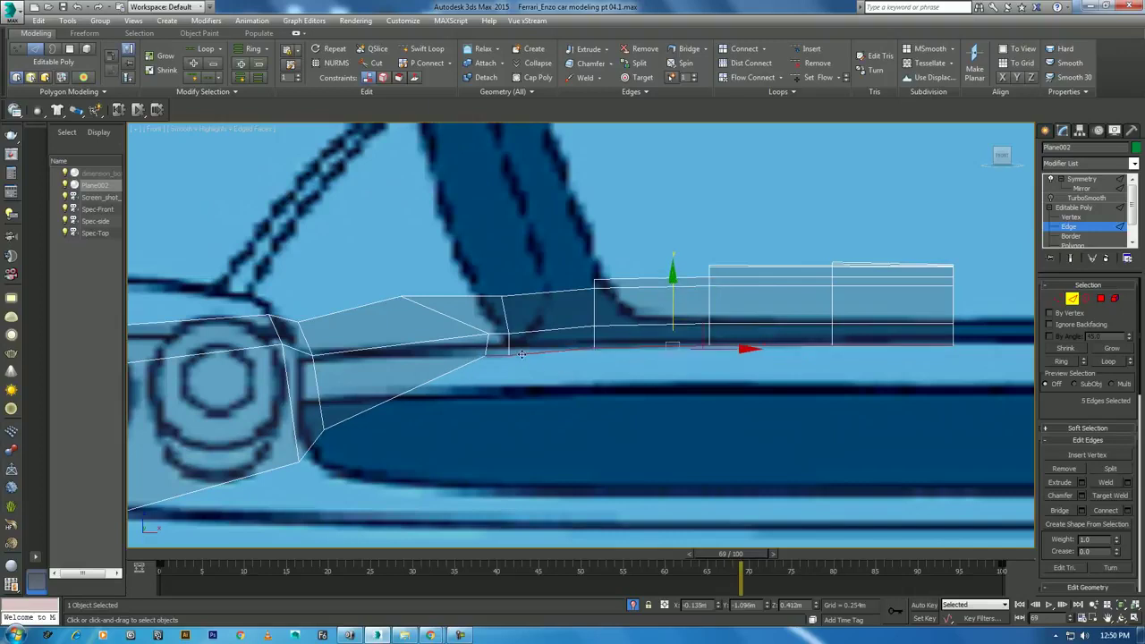
middle_drag(514, 373, 547, 367)
Move the upper corner vertex left and the lower corner vertex up along the taillight outline
key(1)
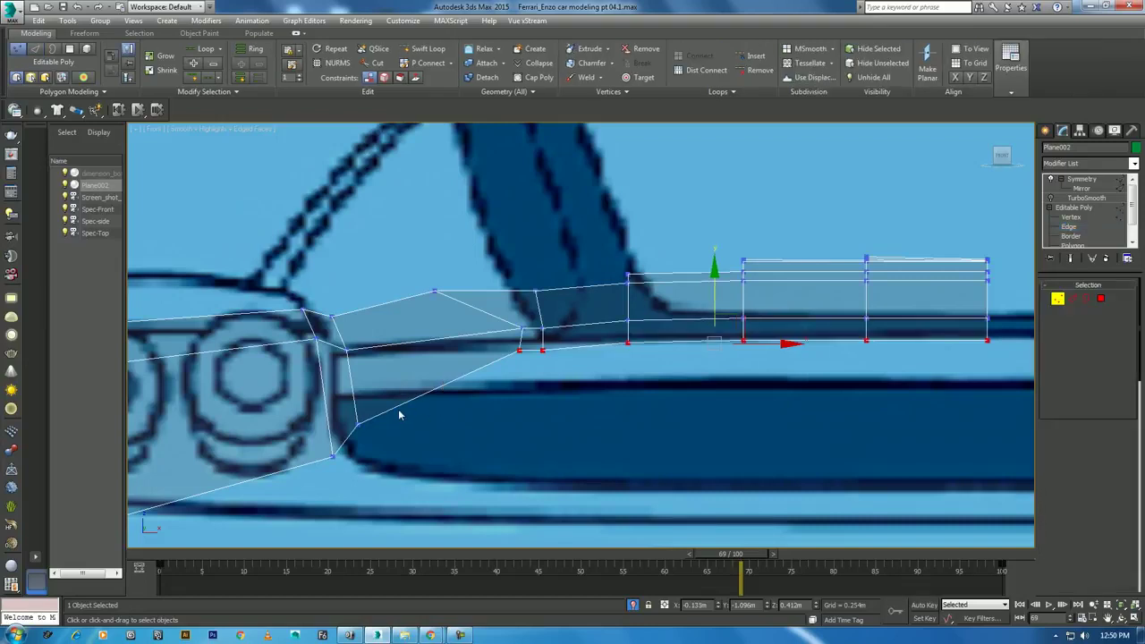
click(355, 358)
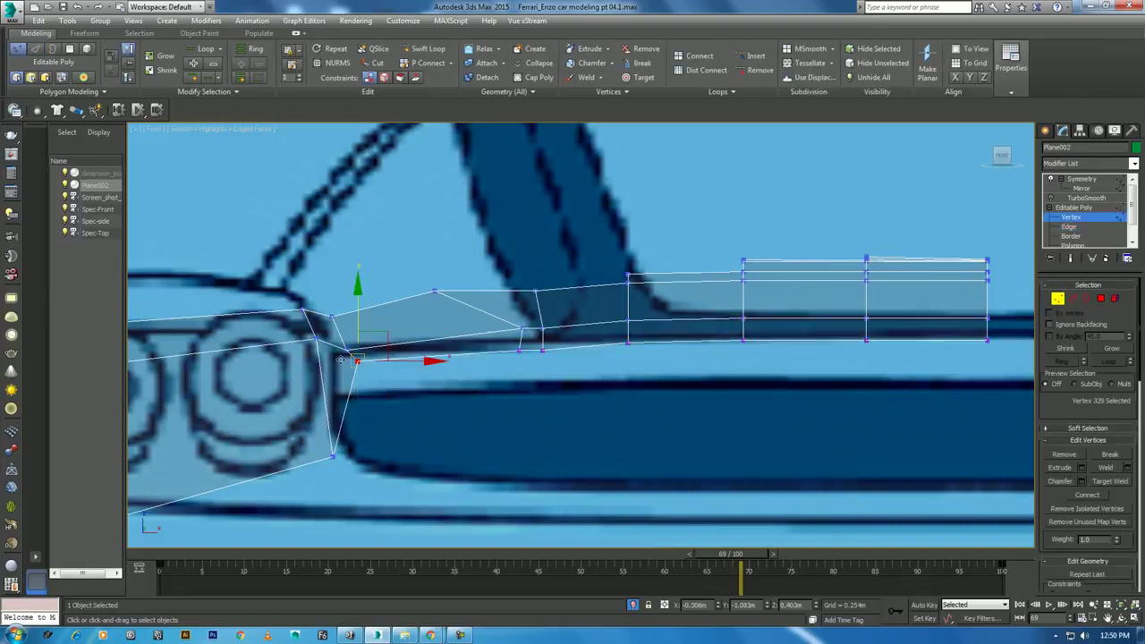
drag(381, 334, 363, 328)
click(333, 455)
drag(351, 428, 356, 393)
scroll(374, 391, down, 2)
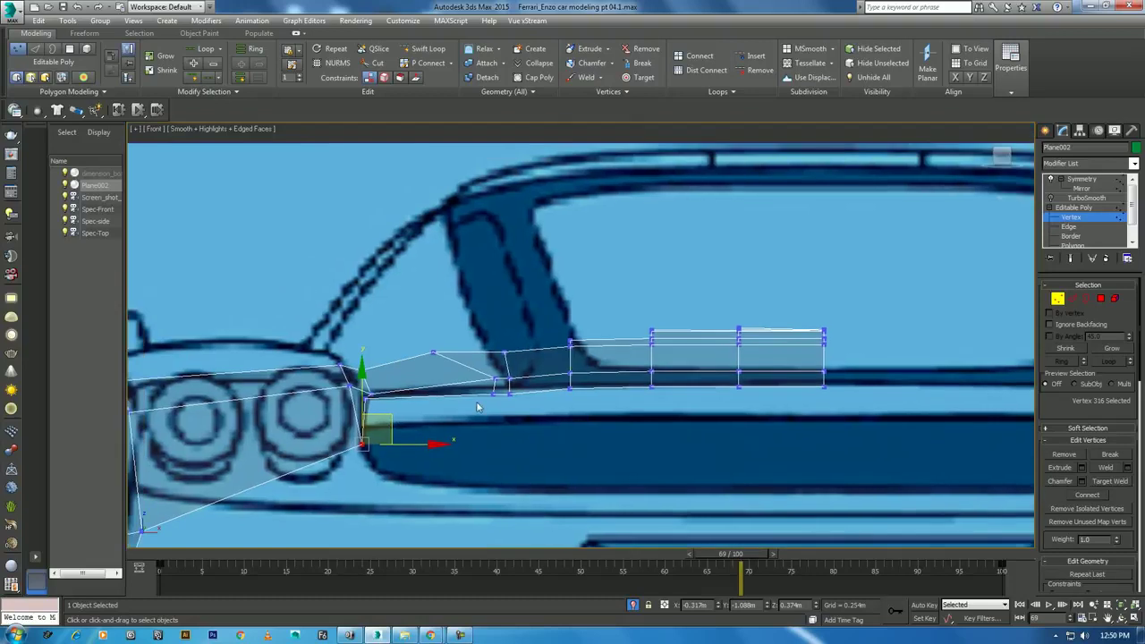
scroll(513, 383, up, 2)
scroll(516, 390, down, 2)
Return to four views and select an edge on the rear corner, framing the rear fender
scroll(516, 390, down, 3)
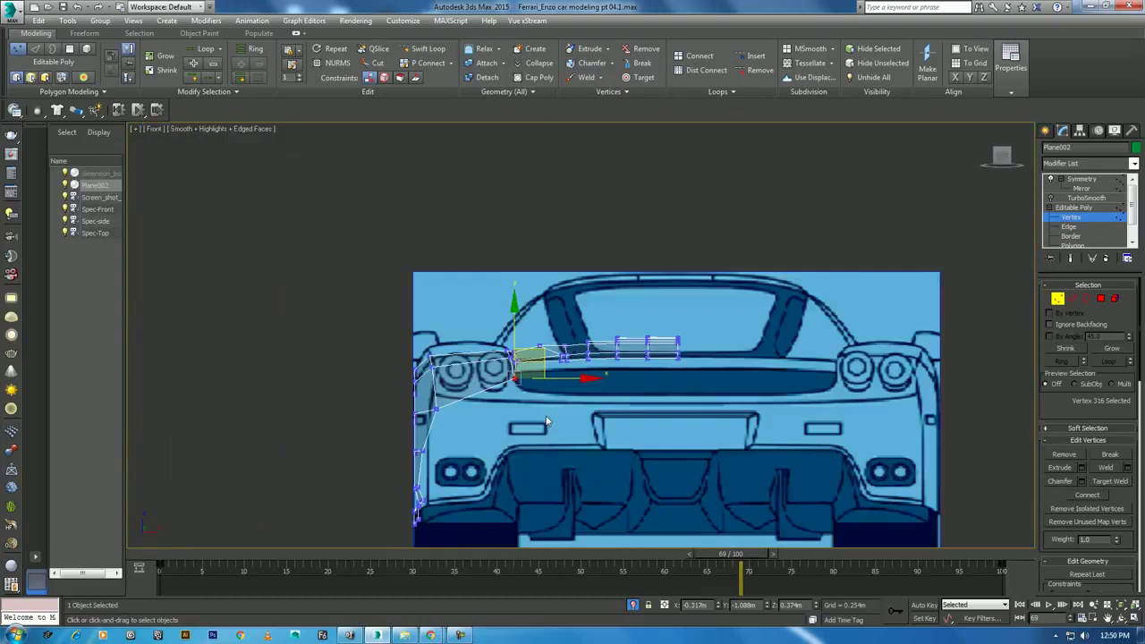
scroll(566, 362, down, 1)
key(alt+w)
scroll(452, 427, up, 3)
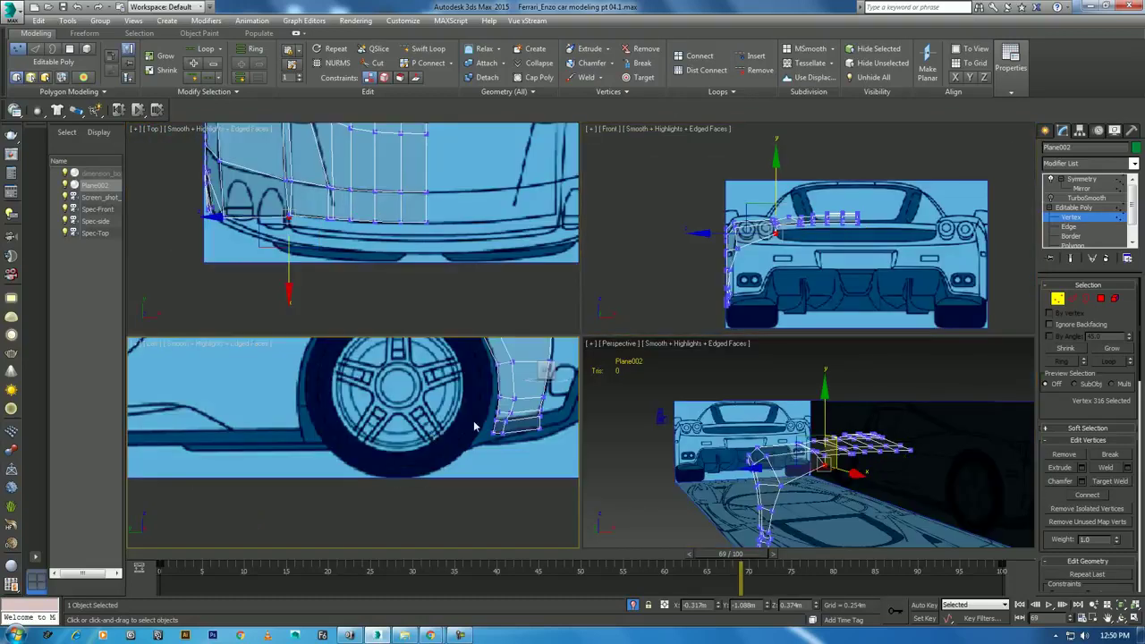
scroll(452, 427, up, 2)
scroll(420, 465, up, 2)
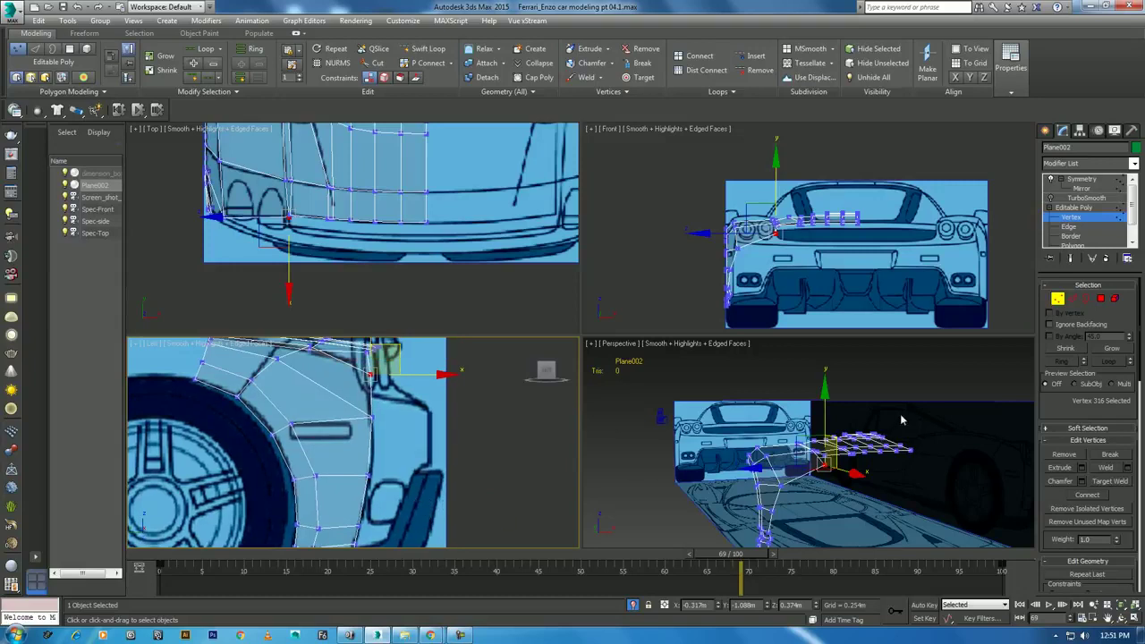
click(1073, 298)
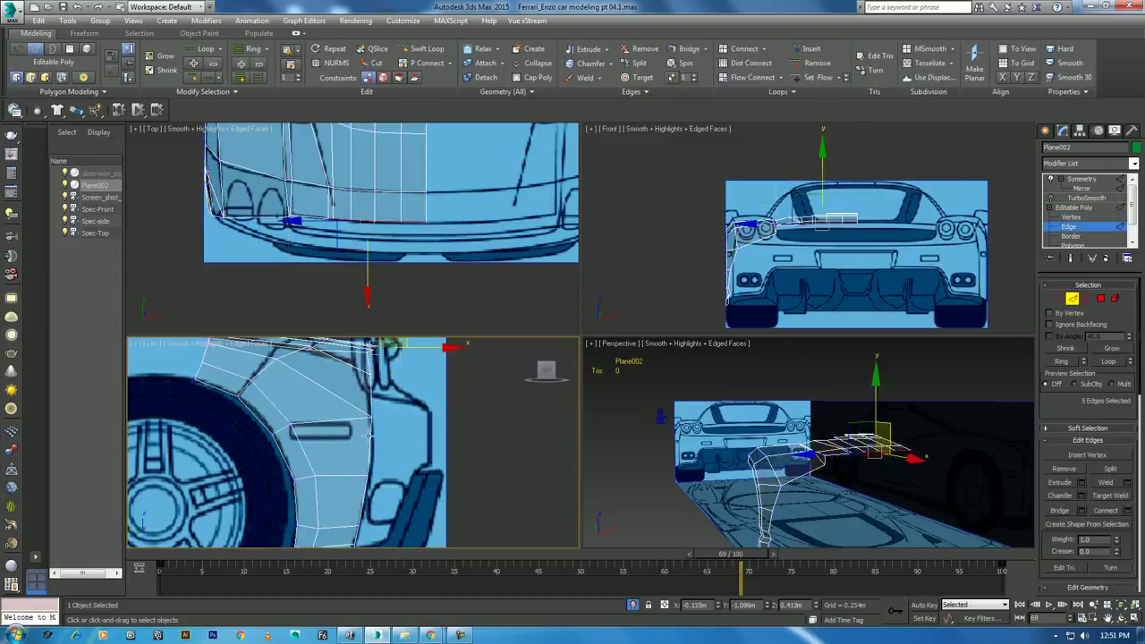
click(367, 436)
mouse_move(403, 492)
middle_down()
mouse_move(398, 457)
mouse_move(355, 474)
middle_up()
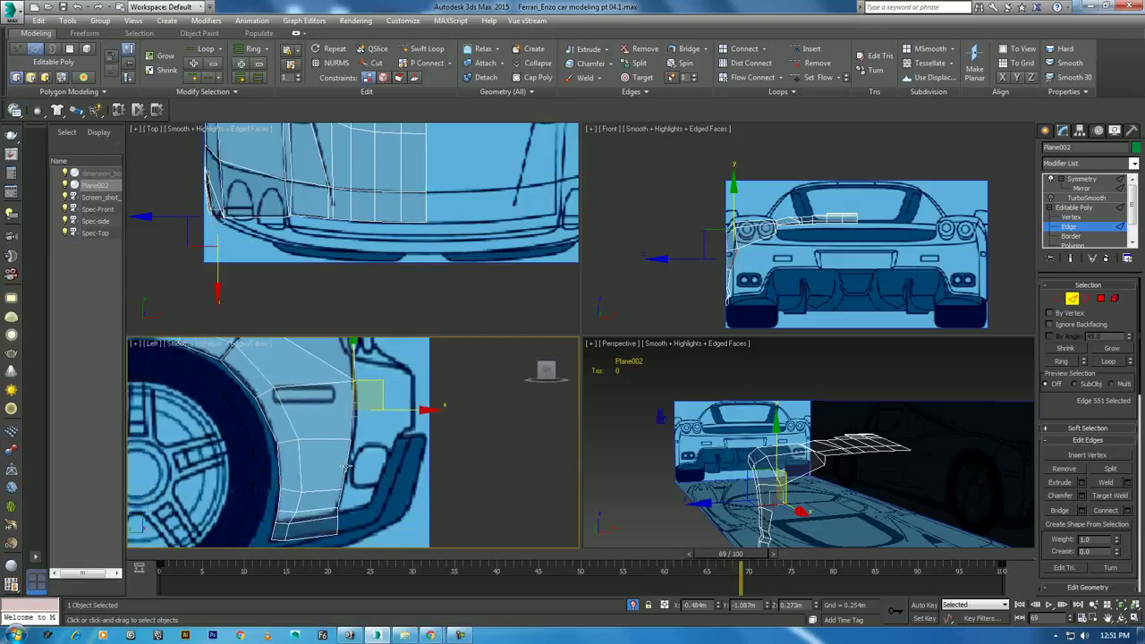
scroll(829, 298, up, 2)
scroll(830, 297, up, 5)
scroll(833, 296, up, 2)
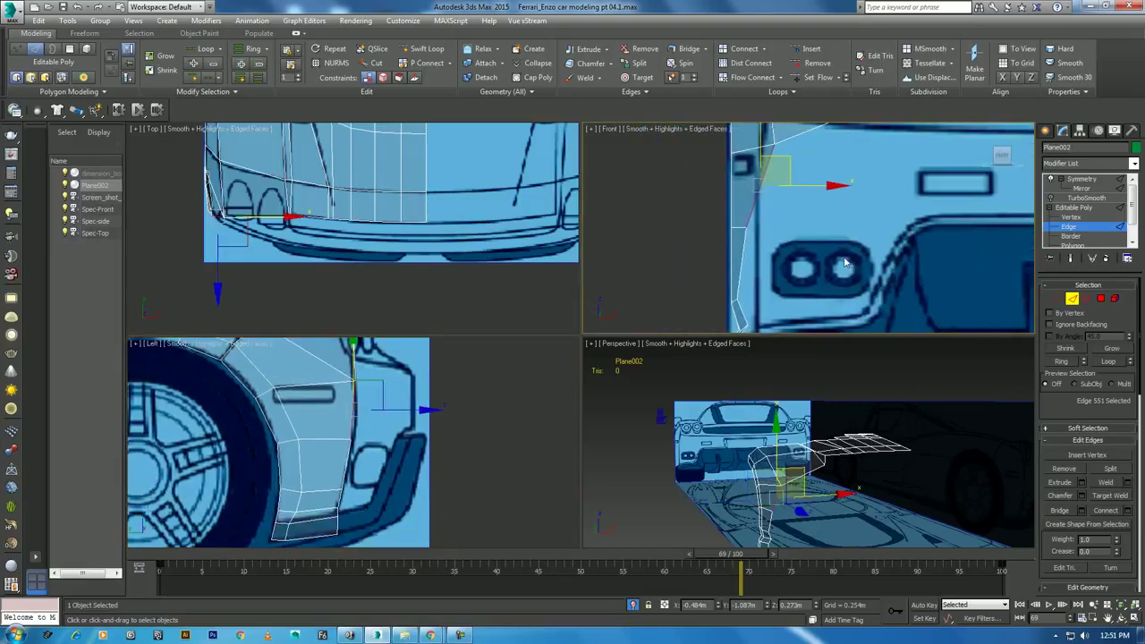
Select the rear-corner vertices and pull the lower one right onto the outline
key(1)
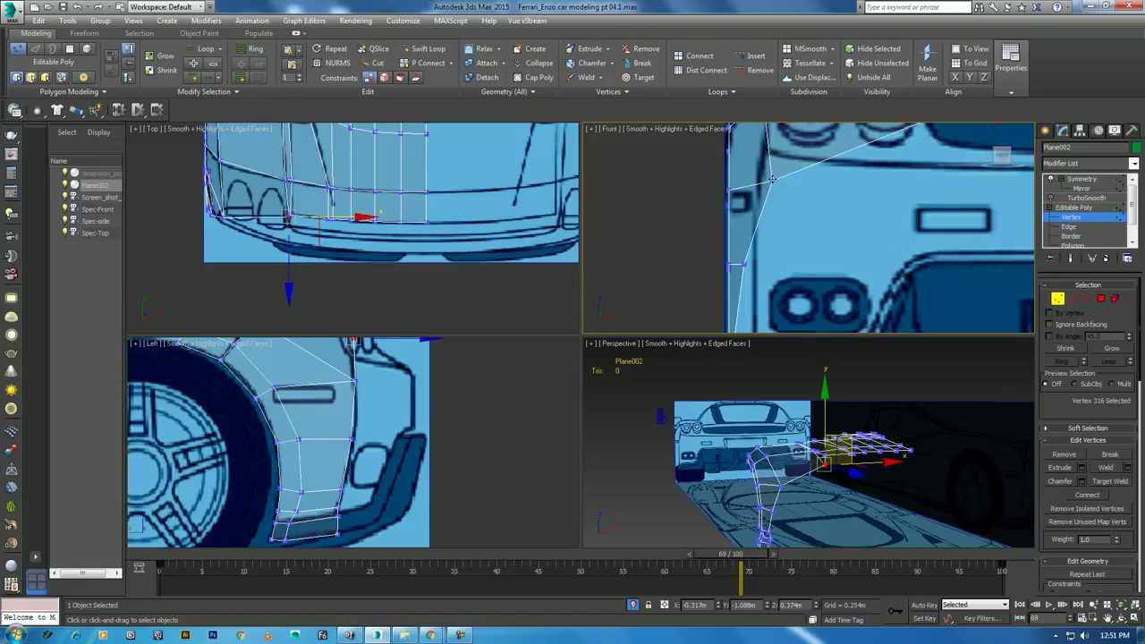
click(769, 178)
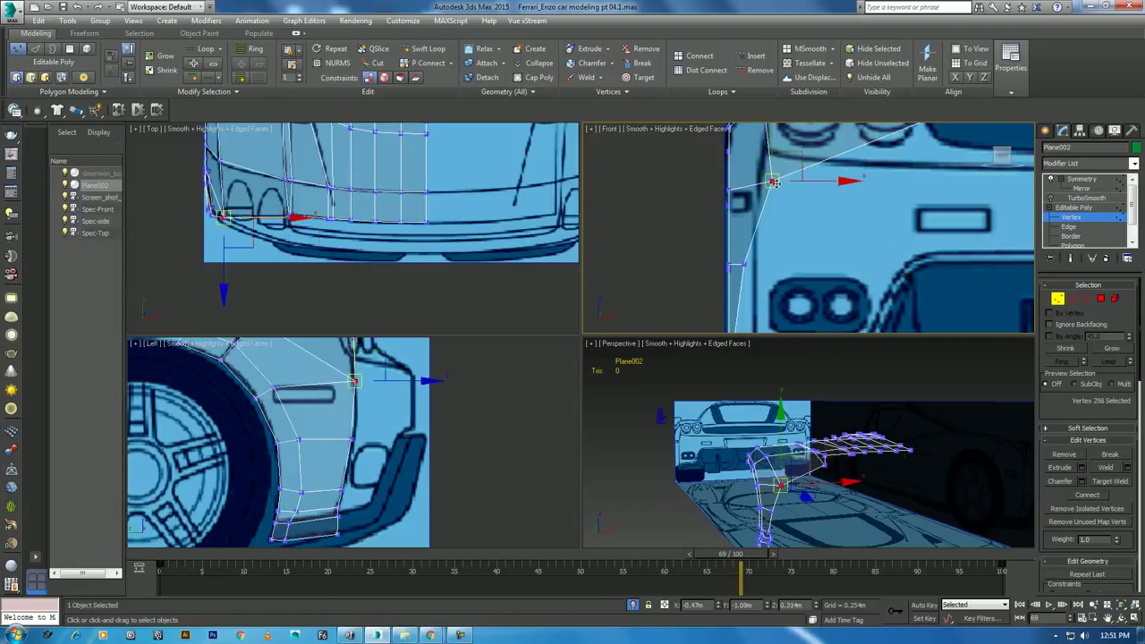
click(743, 266)
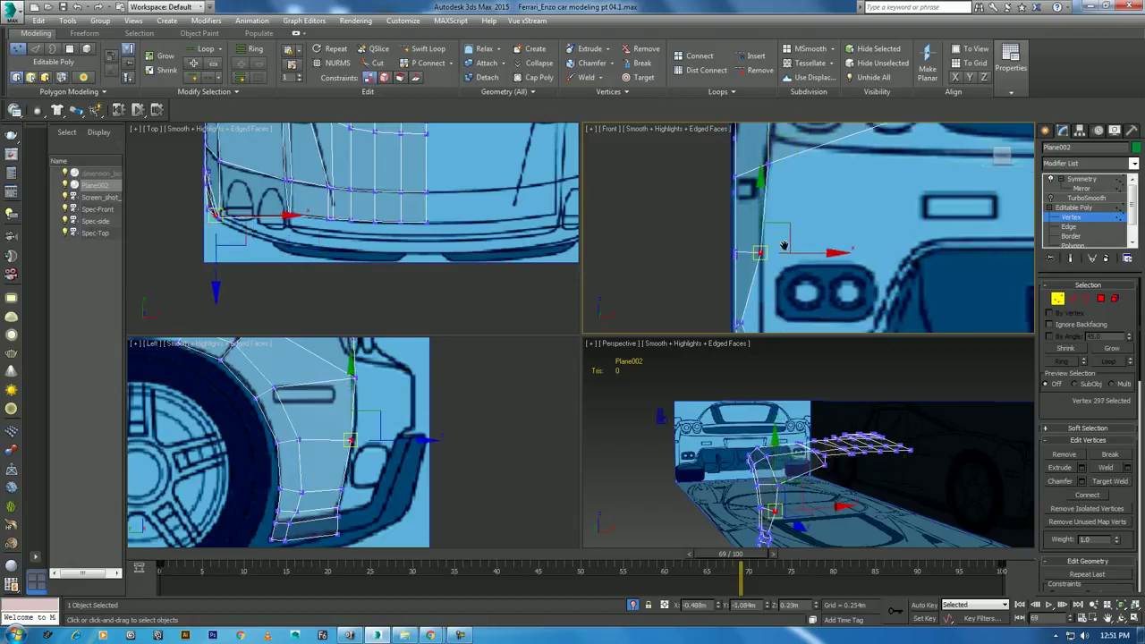
middle_drag(739, 331, 753, 241)
click(751, 235)
drag(753, 235, 771, 237)
scroll(410, 468, up, 3)
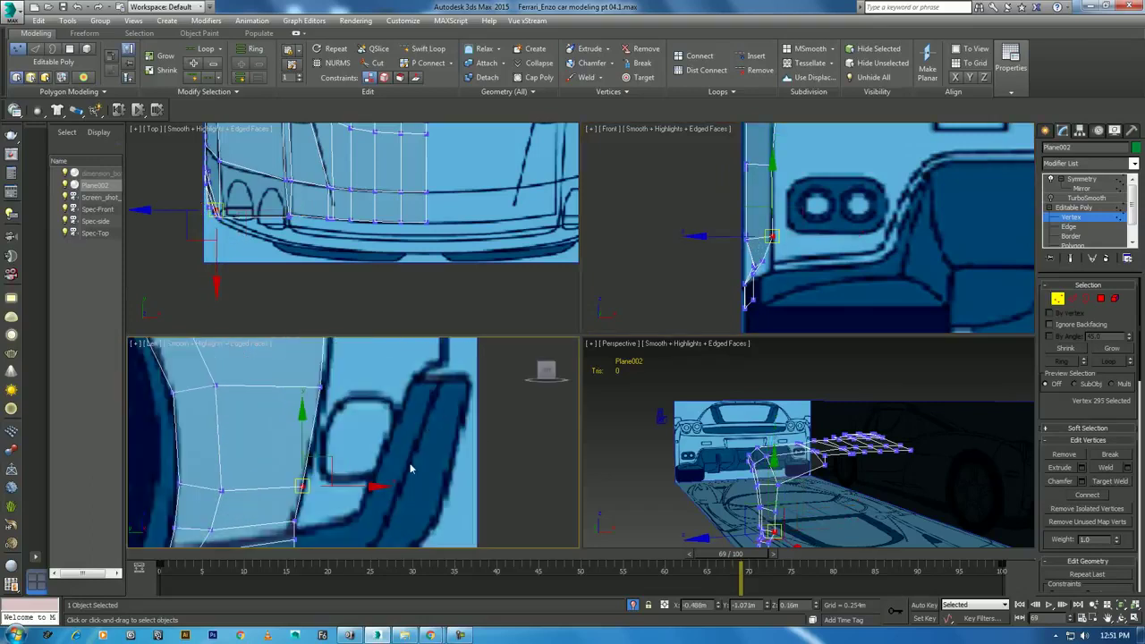
Shift the bottom corner vertices right along X to match the blueprint near the exhausts
click(293, 520)
middle_drag(811, 239, 825, 206)
scroll(825, 207, up, 2)
drag(804, 248, 839, 243)
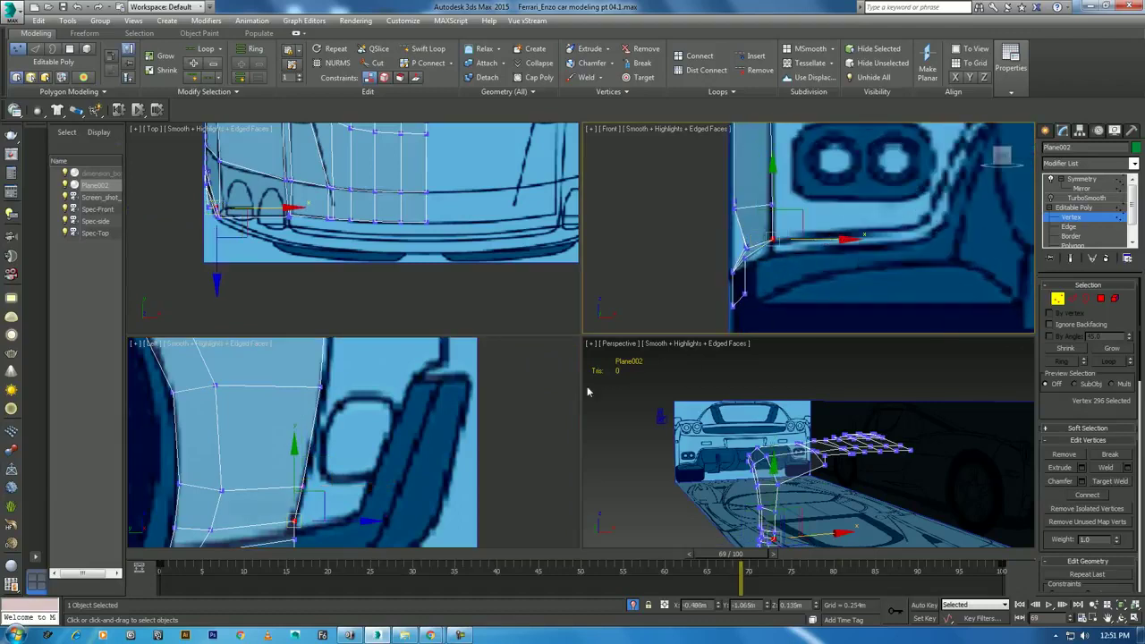
middle_drag(396, 447, 432, 371)
drag(357, 520, 332, 460)
middle_drag(846, 265, 830, 249)
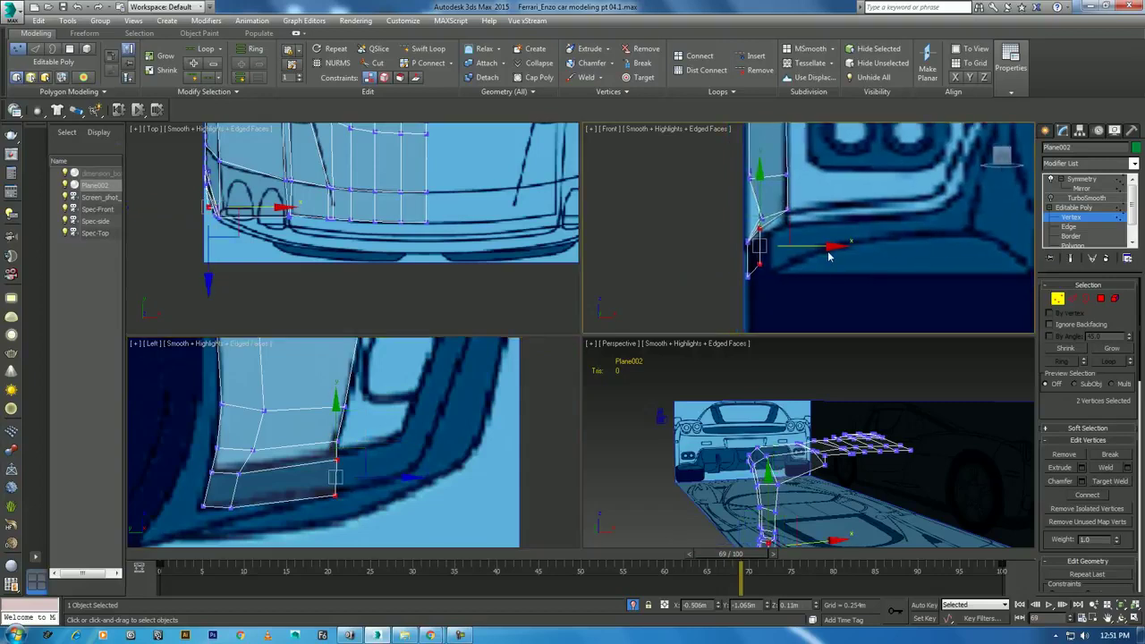
drag(834, 248, 870, 251)
scroll(809, 284, down, 3)
scroll(809, 285, down, 2)
scroll(814, 279, down, 2)
At Edge level, select four border edges along the rear panel corner
key(2)
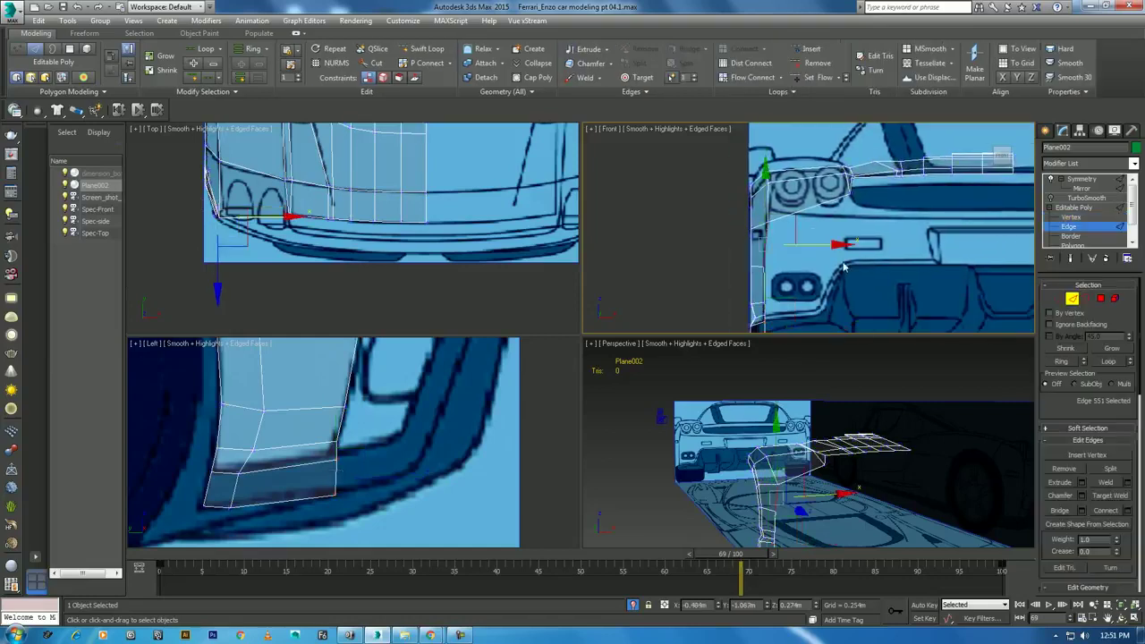
click(788, 267)
ctrl+click(762, 288)
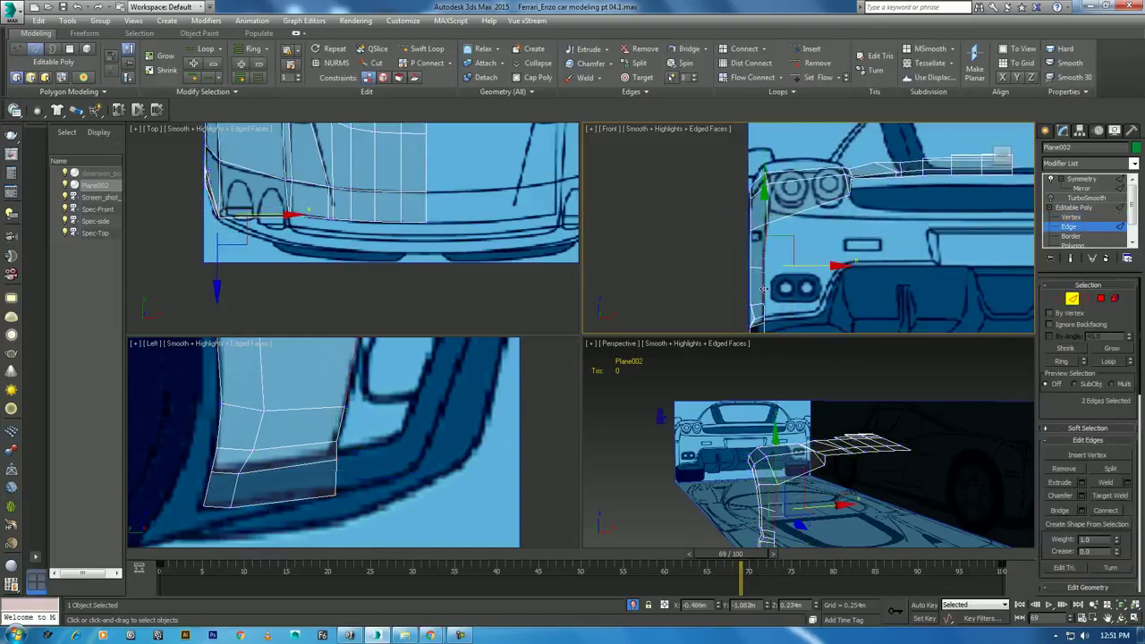
scroll(763, 288, up, 2)
scroll(769, 269, up, 2)
ctrl+click(774, 242)
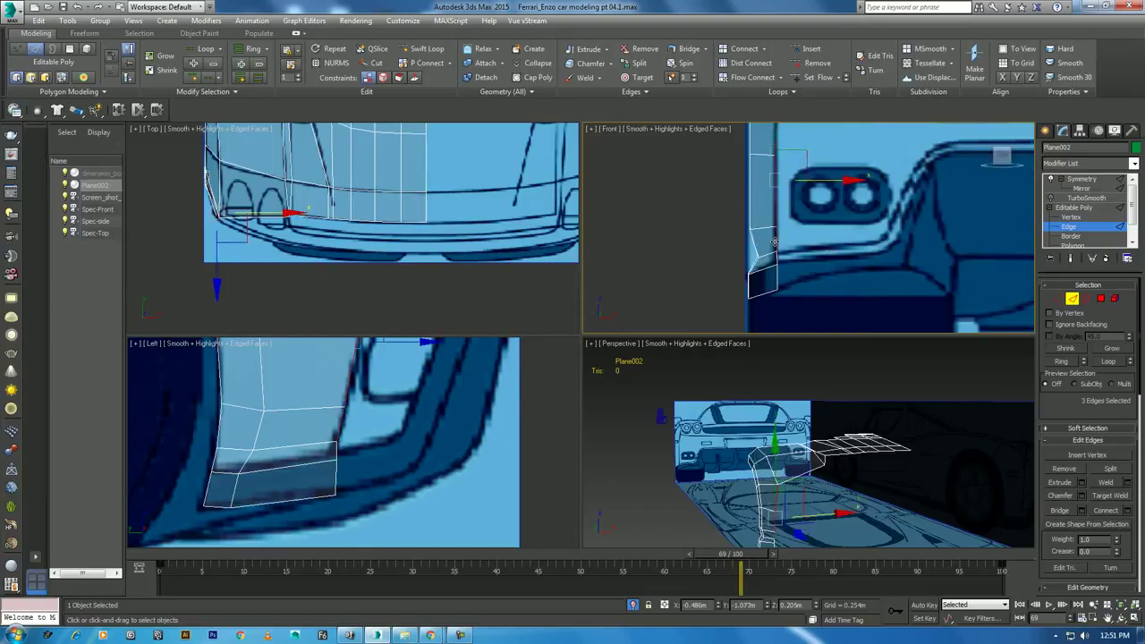
middle_drag(873, 243, 878, 271)
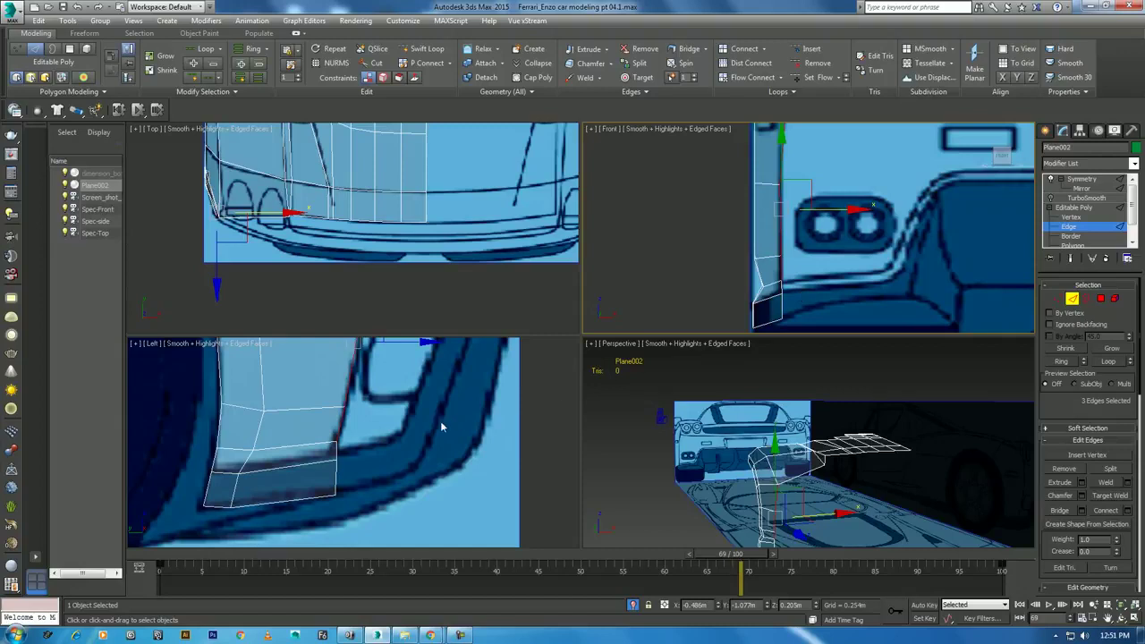
ctrl+click(337, 453)
scroll(801, 266, down, 2)
mouse_move(801, 267)
middle_down()
mouse_move(768, 244)
mouse_move(818, 265)
middle_up()
Shift-drag the selected edges along X into new faces and push them outward along the body
shift+drag(812, 291, 918, 285)
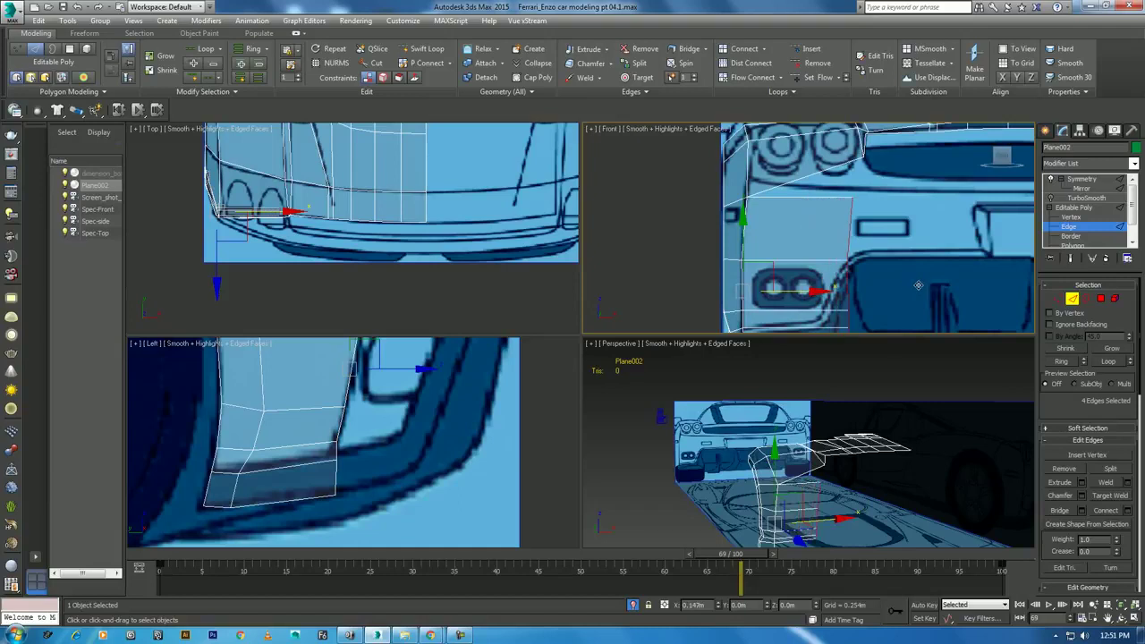
middle_drag(278, 158, 381, 148)
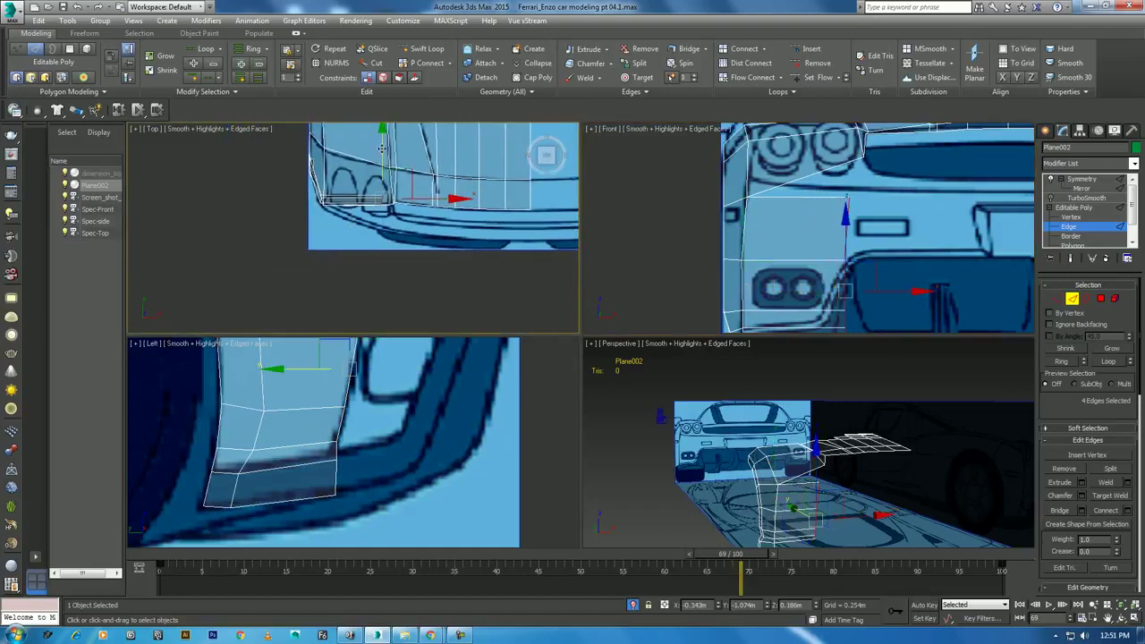
shift+drag(381, 144, 381, 179)
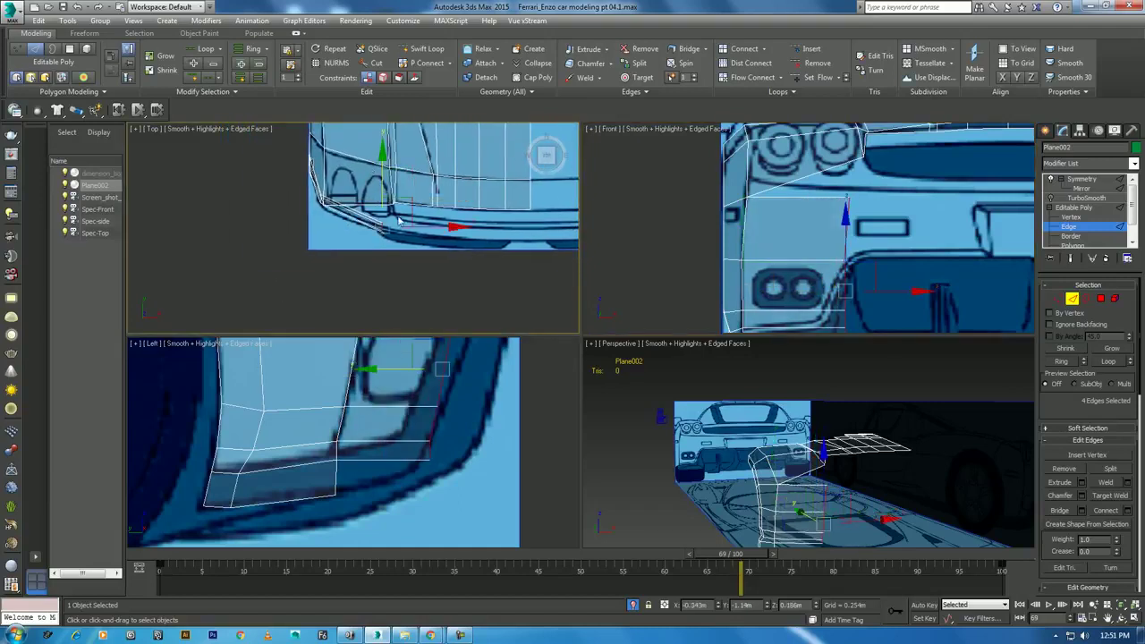
middle_drag(521, 289, 484, 267)
scroll(483, 403, up, 3)
middle_drag(460, 458, 456, 491)
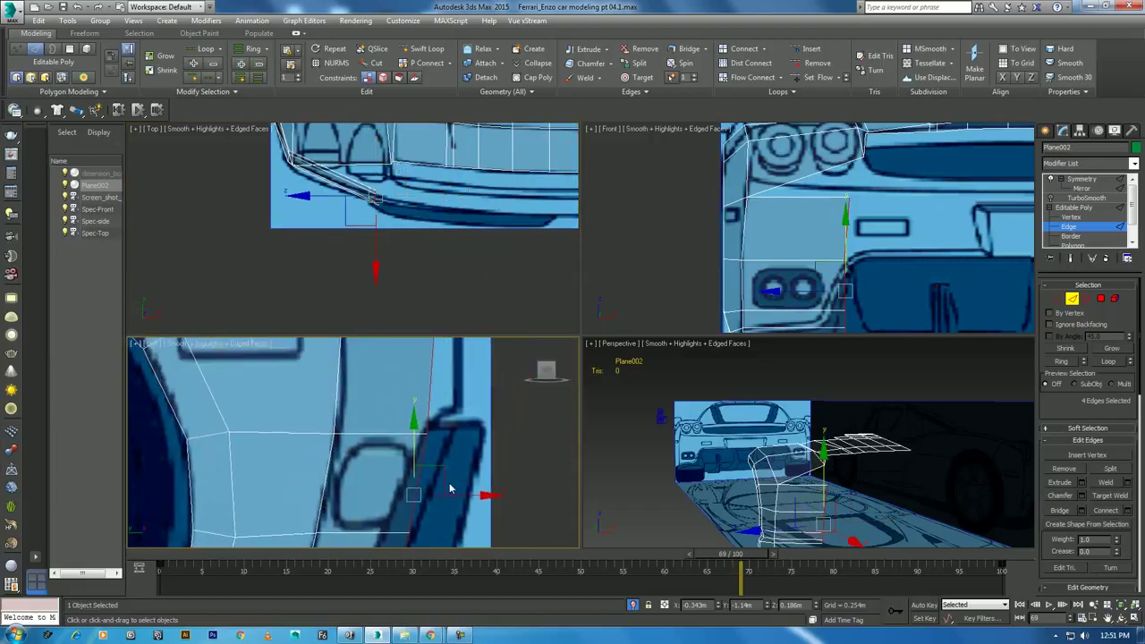
drag(490, 497, 492, 497)
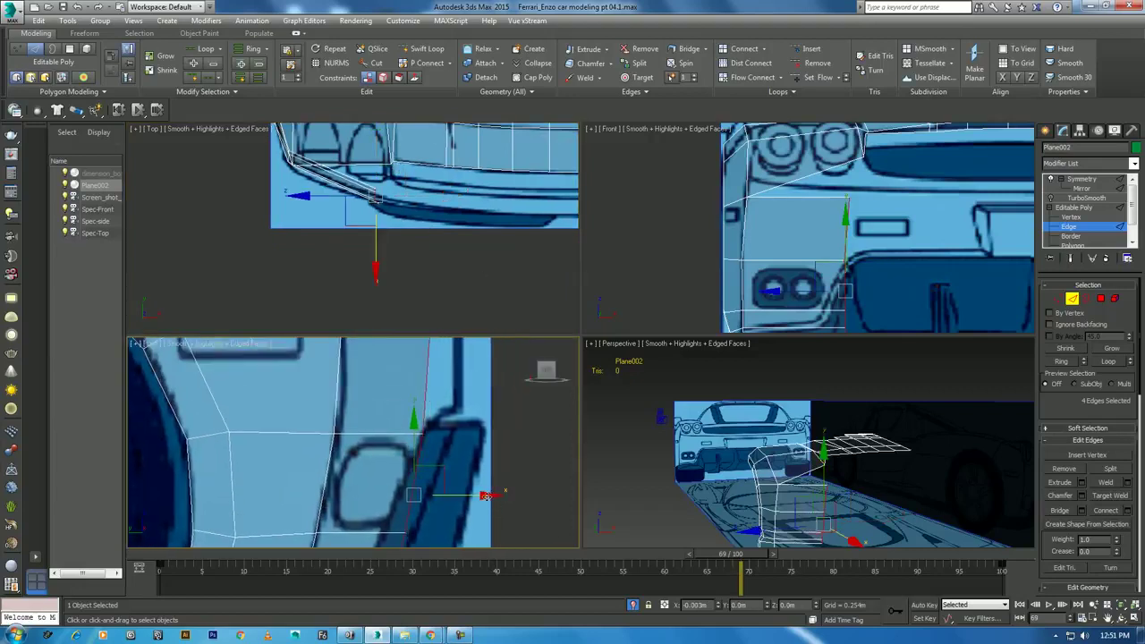
Extrude the panel's single outer edge toward the car's centre and enable Show End Result
right_click(513, 265)
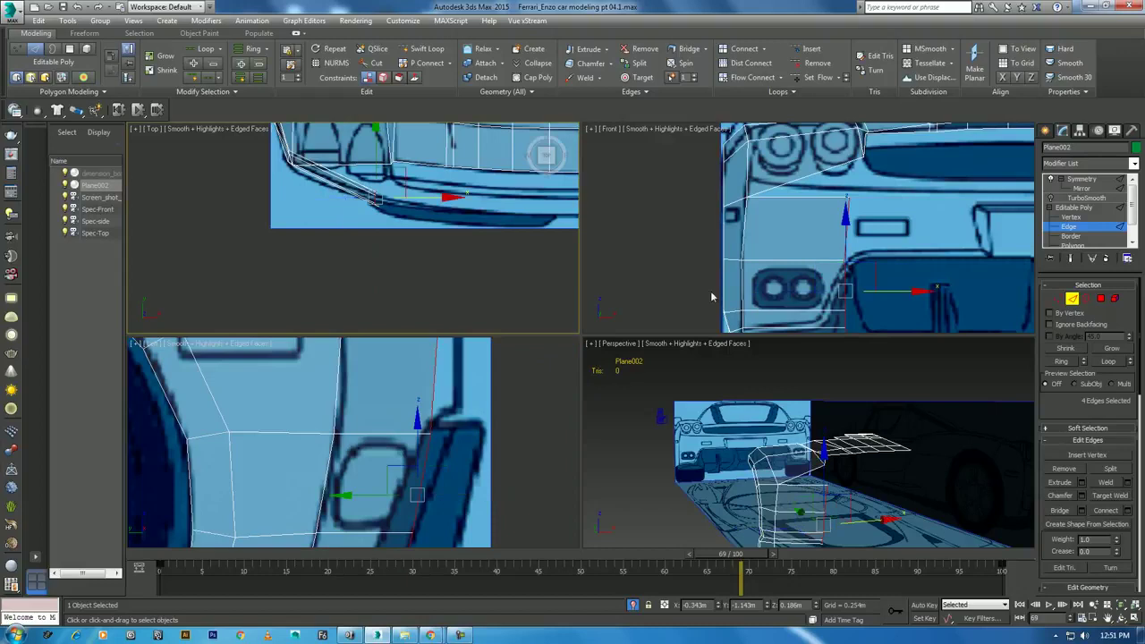
click(846, 224)
middle_drag(846, 224, 718, 247)
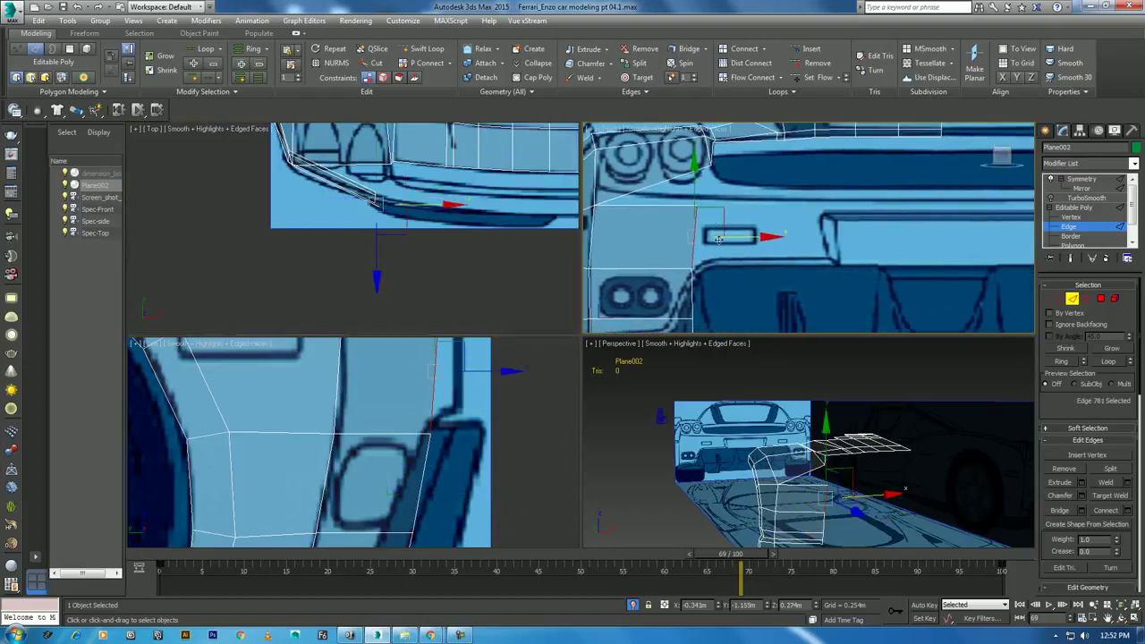
middle_drag(453, 216, 437, 186)
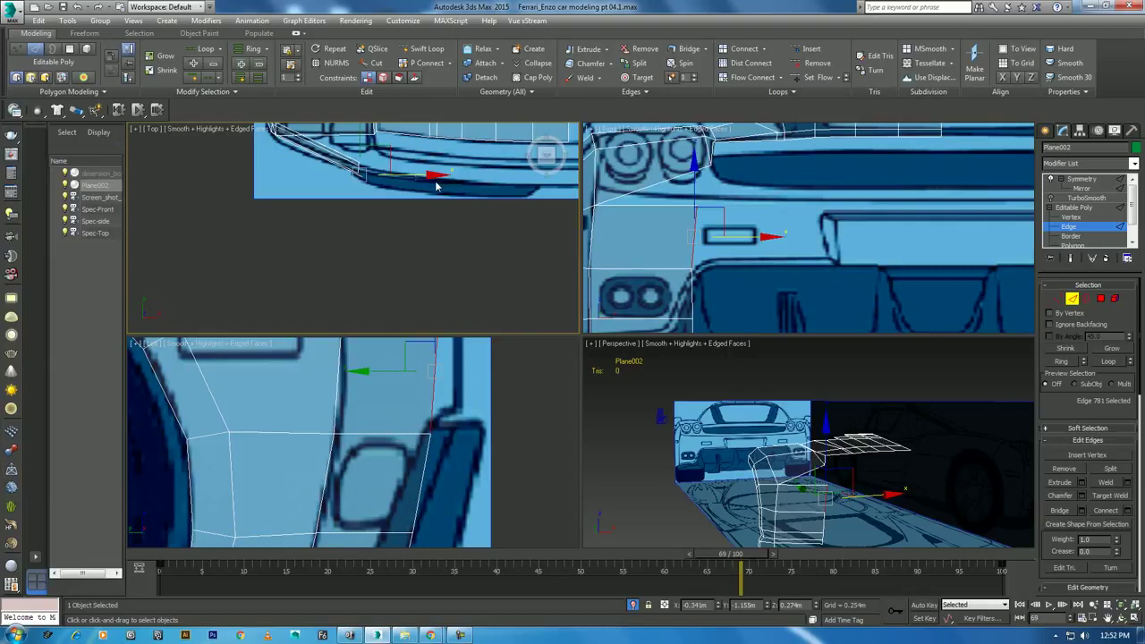
click(765, 238)
shift+drag(762, 237, 888, 235)
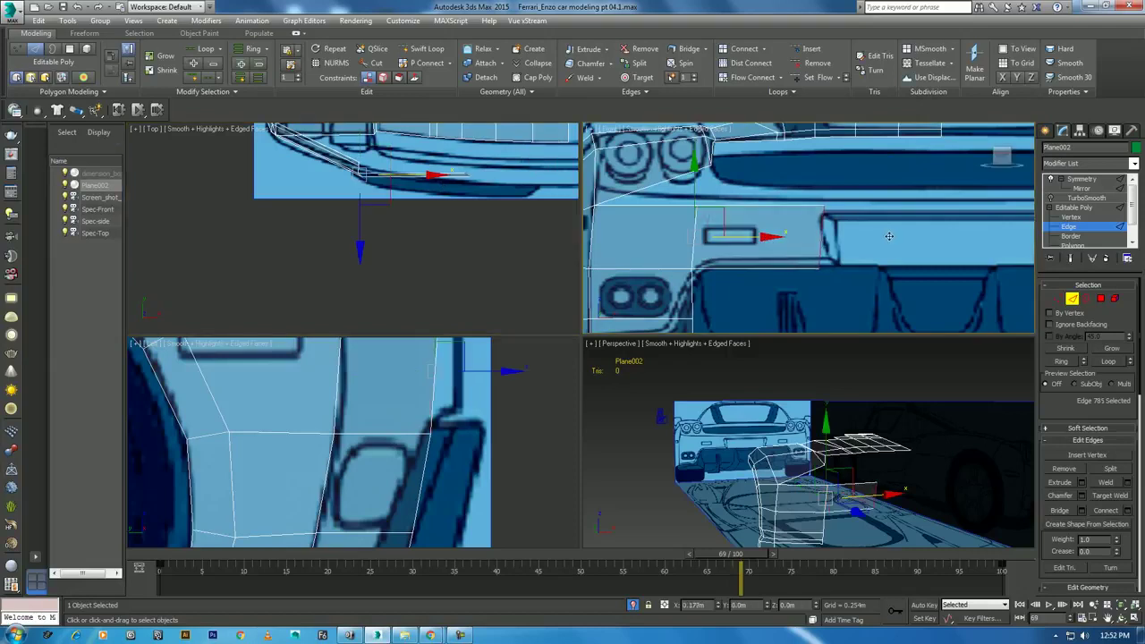
mouse_move(488, 179)
middle_down()
mouse_move(424, 224)
mouse_move(344, 251)
middle_up()
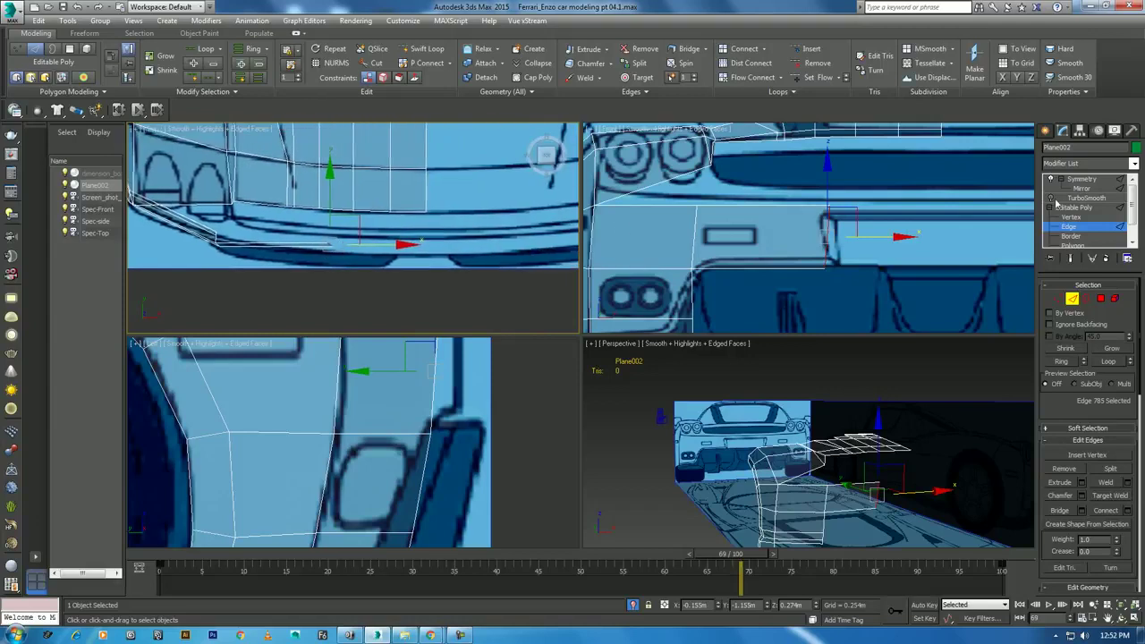
click(1070, 258)
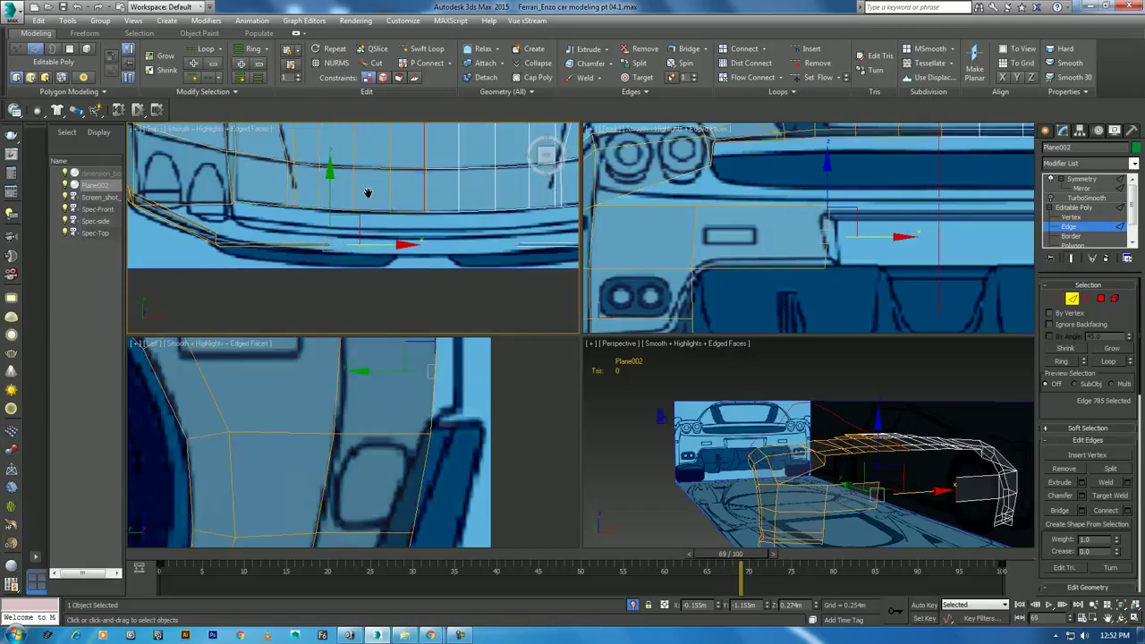
Extend the new panel further across the rear and fine-tune its edges with Scale and Move
middle_drag(368, 192, 375, 171)
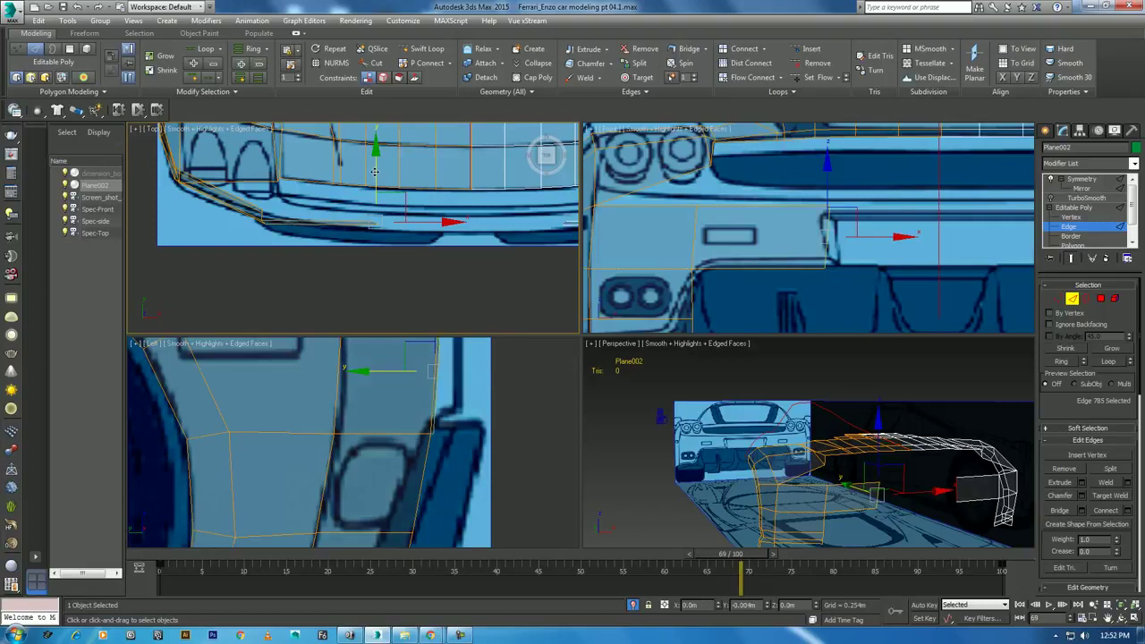
scroll(443, 224, up, 2)
scroll(442, 224, up, 2)
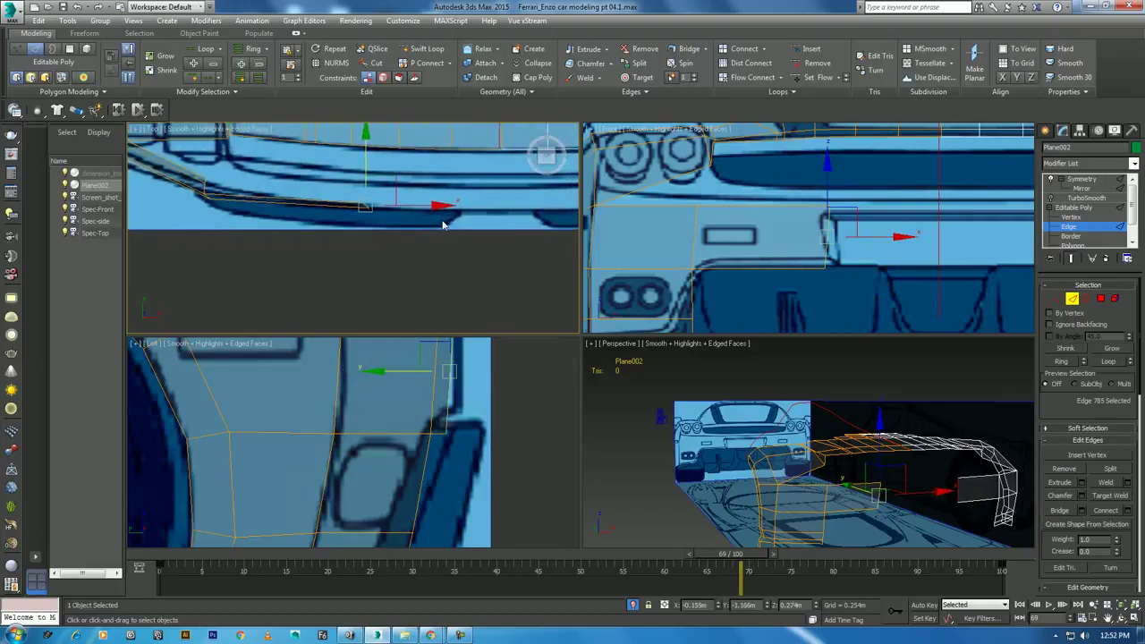
shift+drag(436, 206, 504, 228)
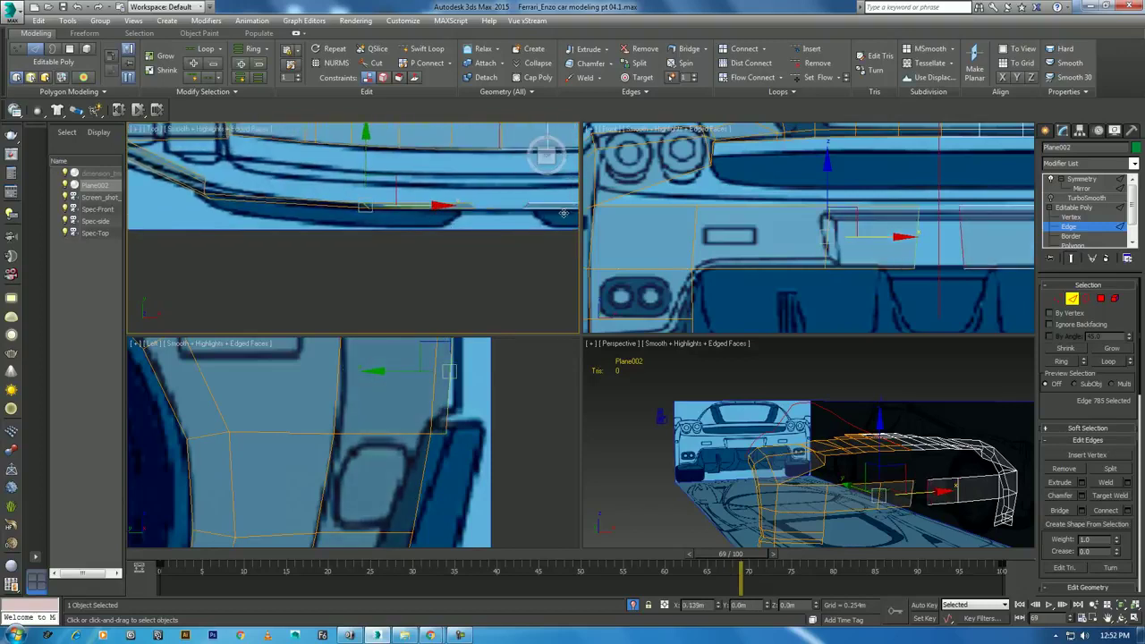
key(r)
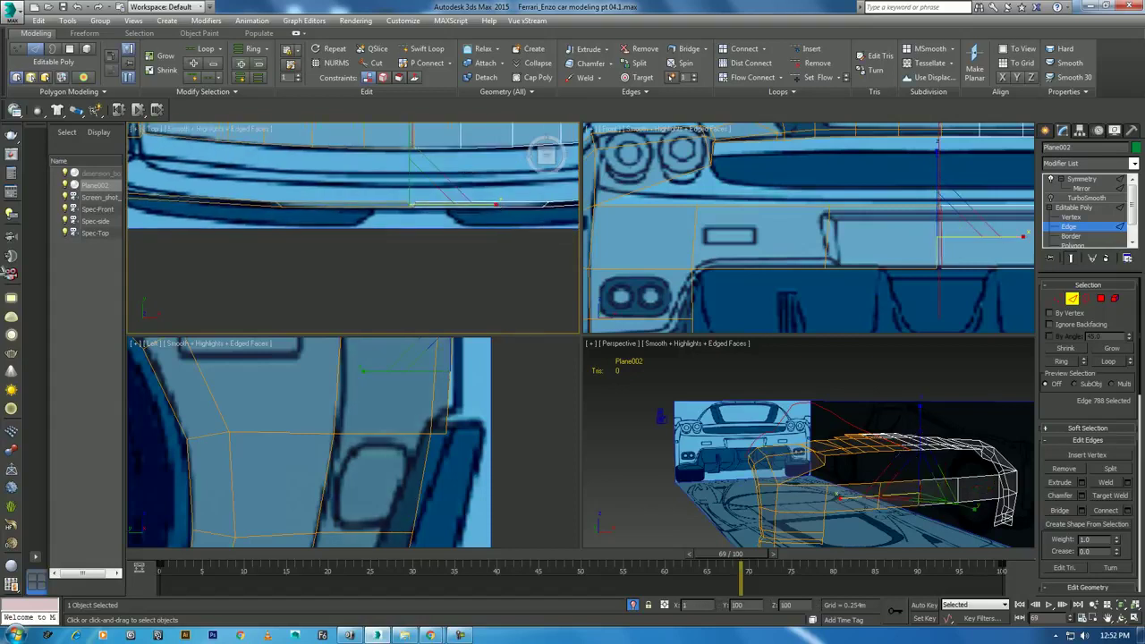
middle_drag(897, 265, 894, 265)
key(z)
key(w)
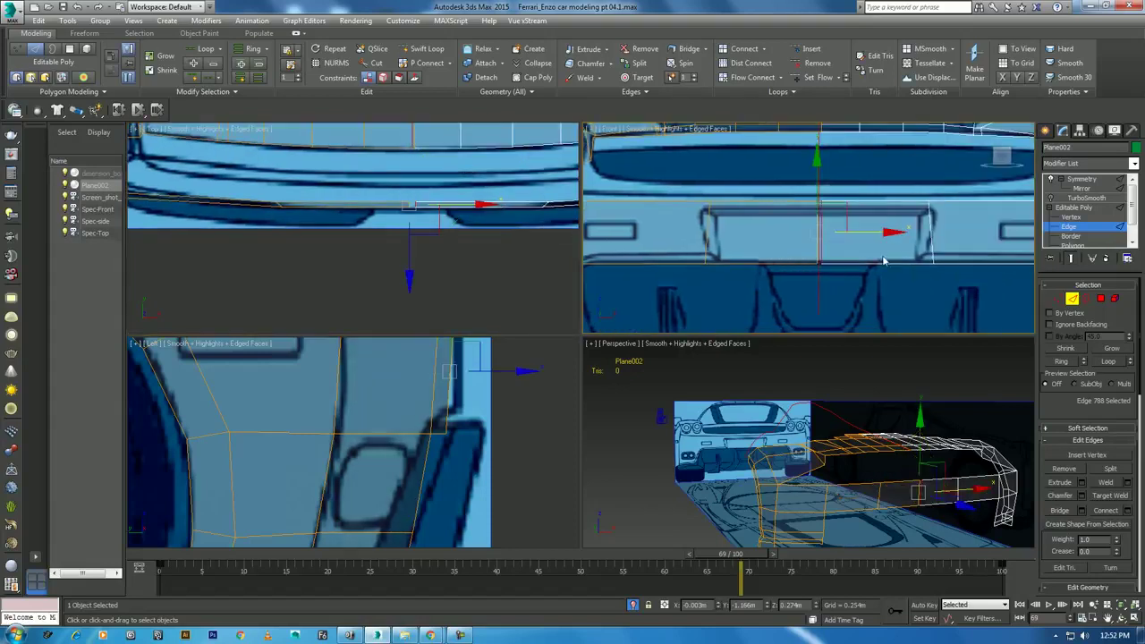
drag(887, 232, 891, 233)
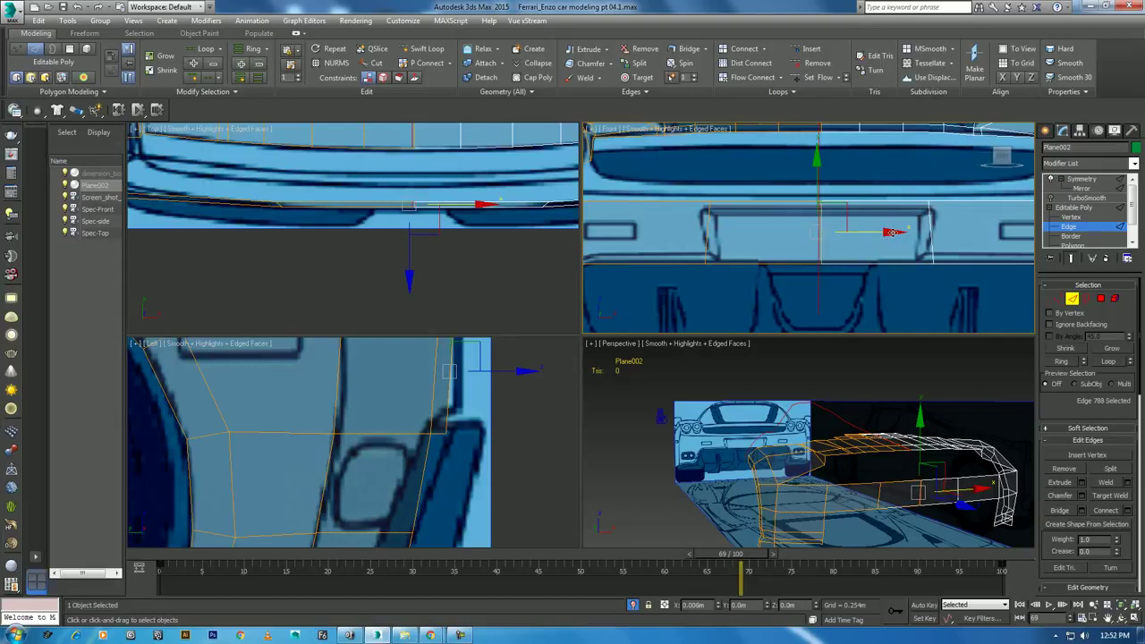
middle_drag(764, 241, 835, 239)
Raise two lower rear-panel vertices slightly on Y, then view the red Ferrari reference photo
key(1)
middle_drag(779, 196, 755, 241)
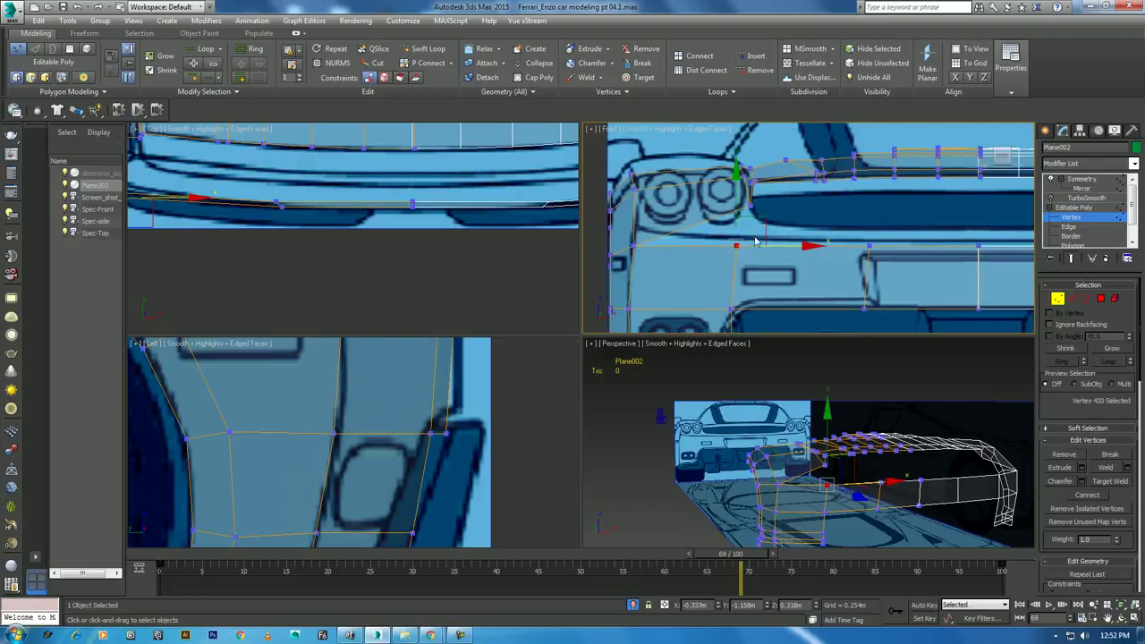
drag(742, 206, 734, 189)
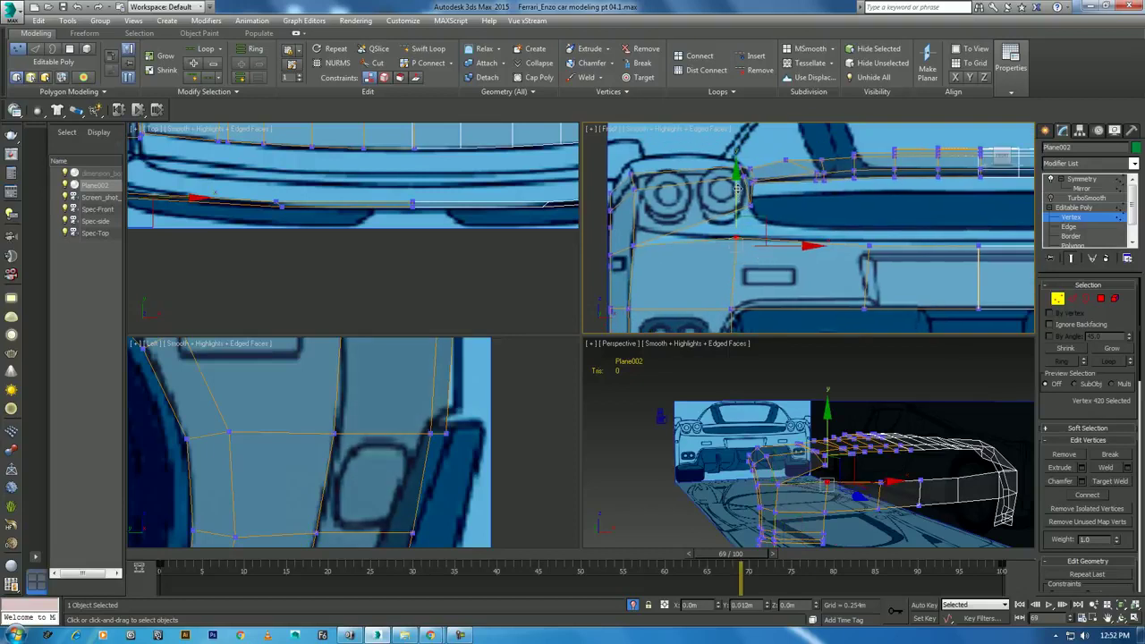
middle_drag(944, 249, 906, 250)
click(939, 246)
ctrl+click(828, 246)
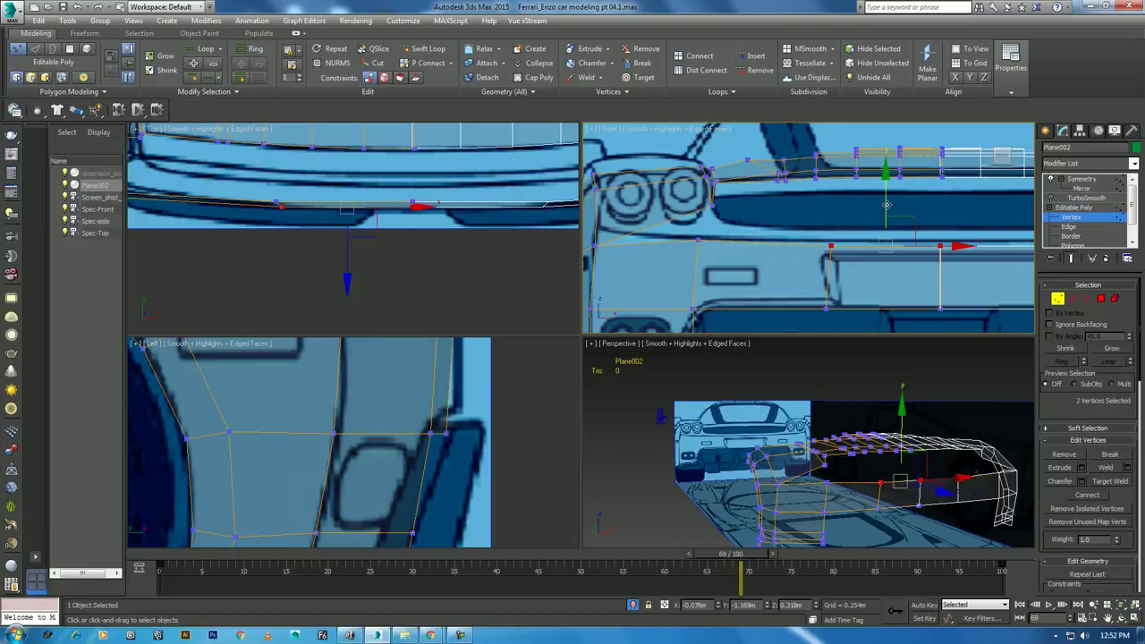
drag(887, 205, 887, 202)
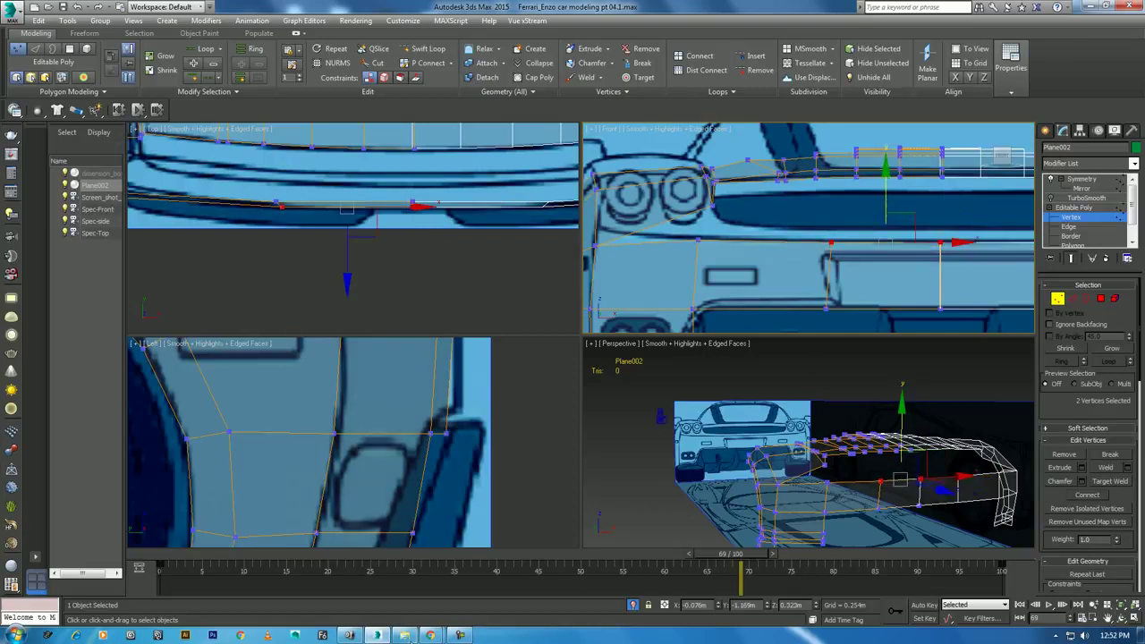
click(349, 635)
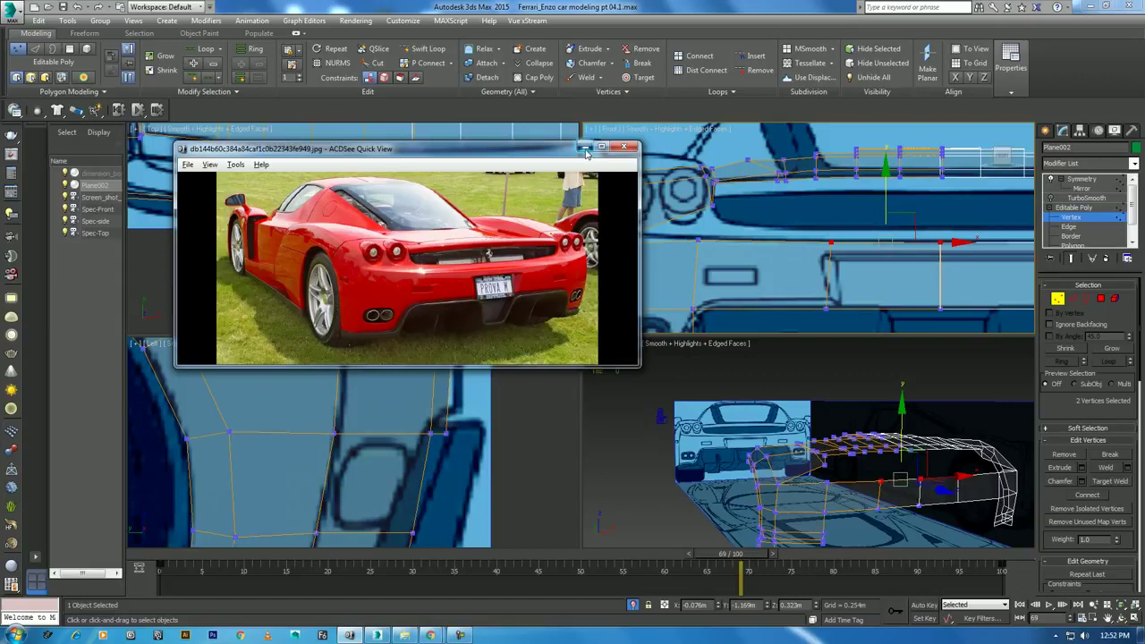
Close the reference photo and raise the left bottom rear-panel vertex slightly
click(585, 147)
mouse_move(631, 271)
middle_down()
mouse_move(731, 250)
mouse_move(763, 273)
middle_up()
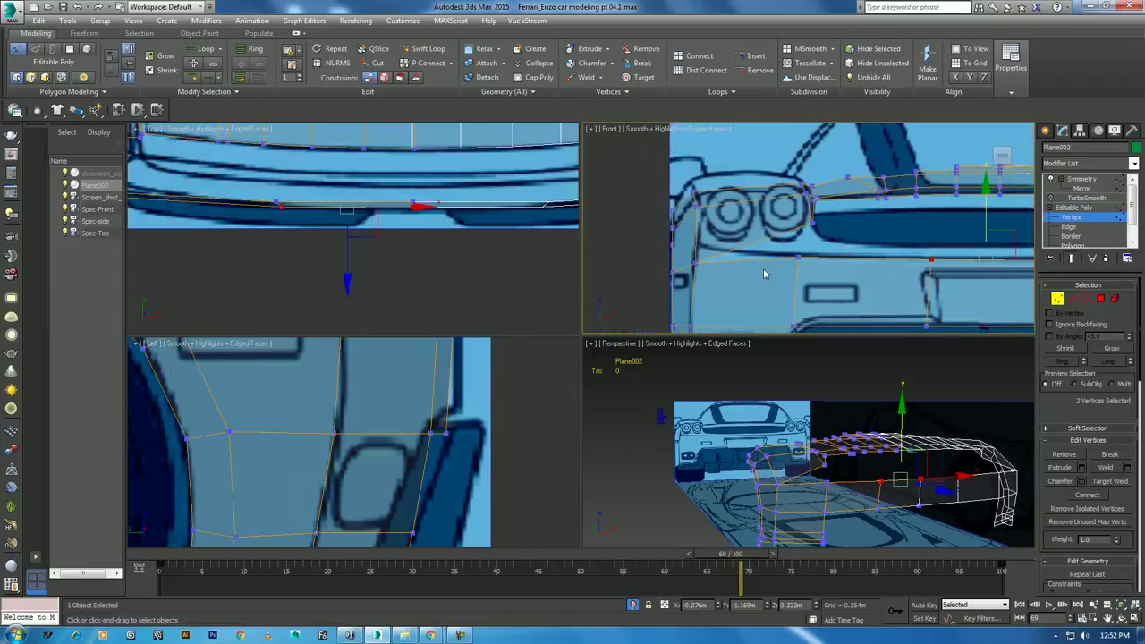
scroll(383, 460, down, 3)
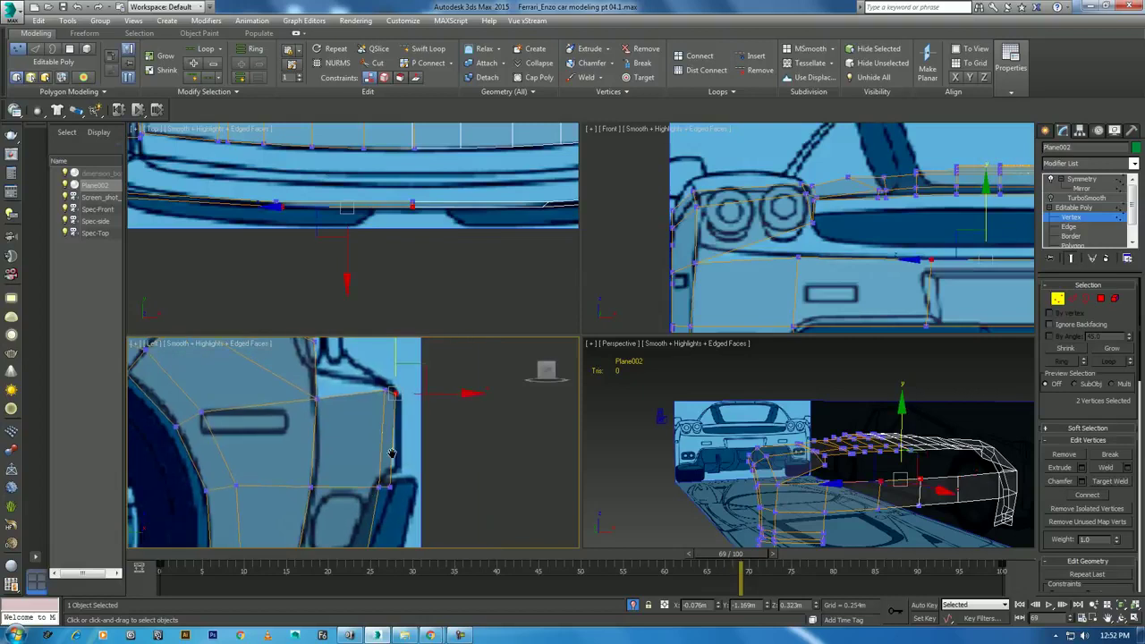
middle_drag(385, 403, 388, 463)
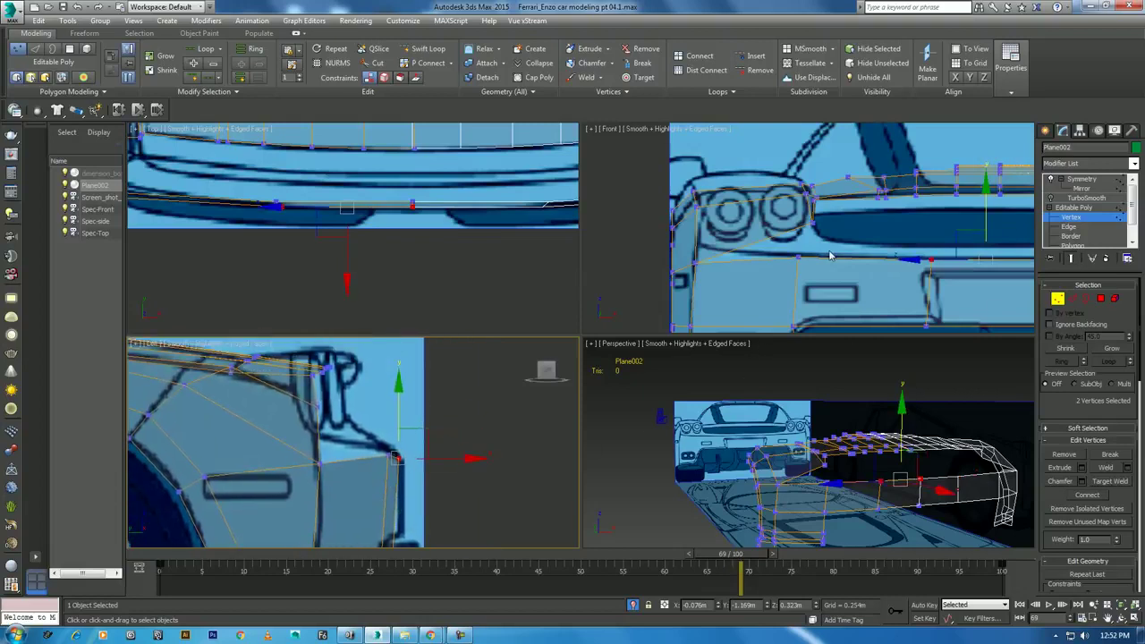
scroll(338, 414, up, 1)
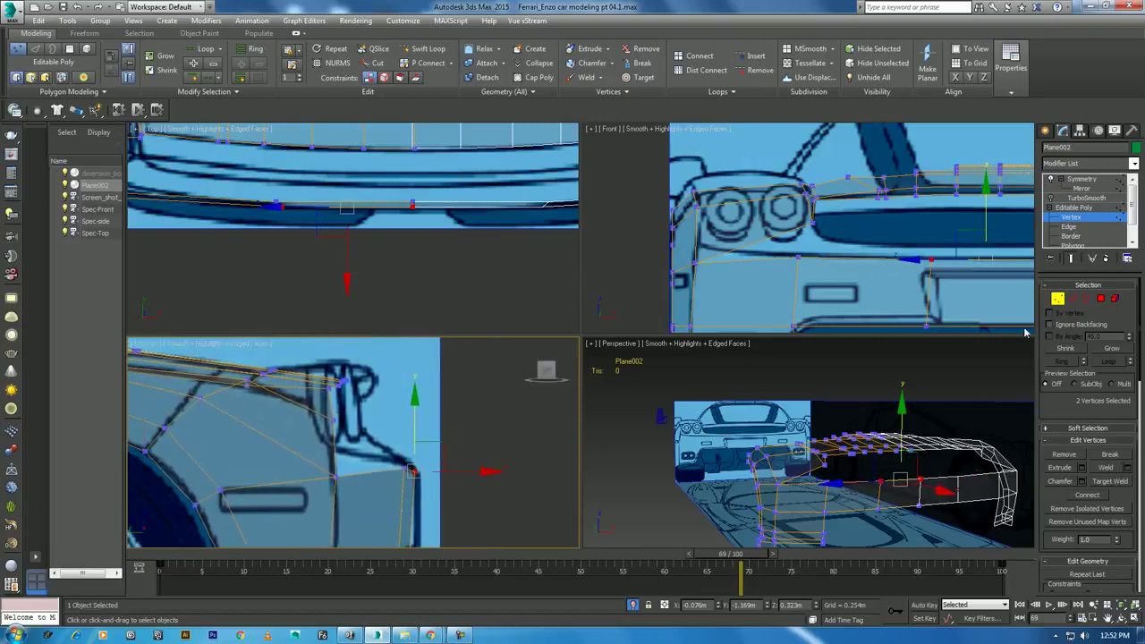
mouse_move(916, 333)
middle_down()
mouse_move(863, 252)
mouse_move(793, 255)
middle_up()
click(869, 243)
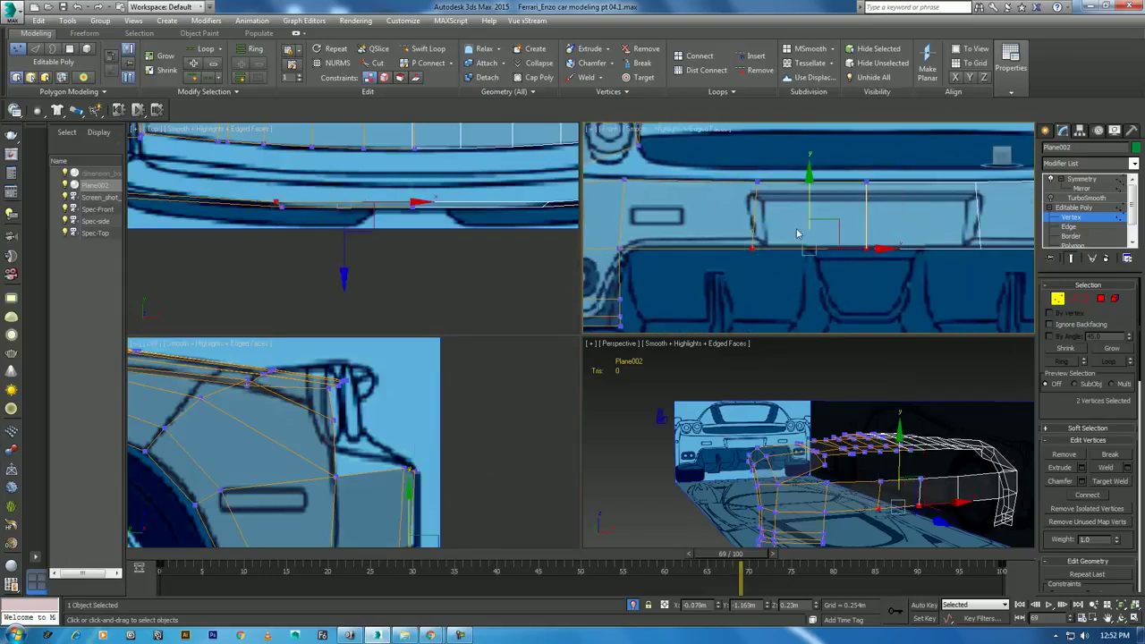
click(751, 249)
drag(752, 184, 749, 186)
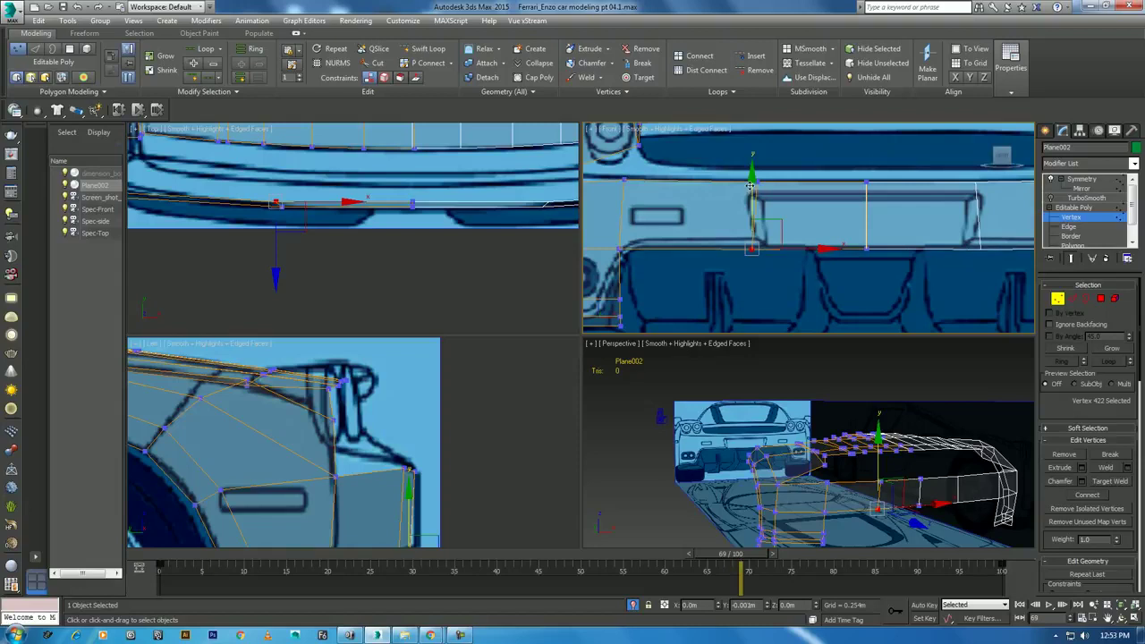
Box-select the vertex column at the rear panel edge and shift it slightly left along X
ctrl+click(866, 248)
middle_drag(675, 280, 797, 239)
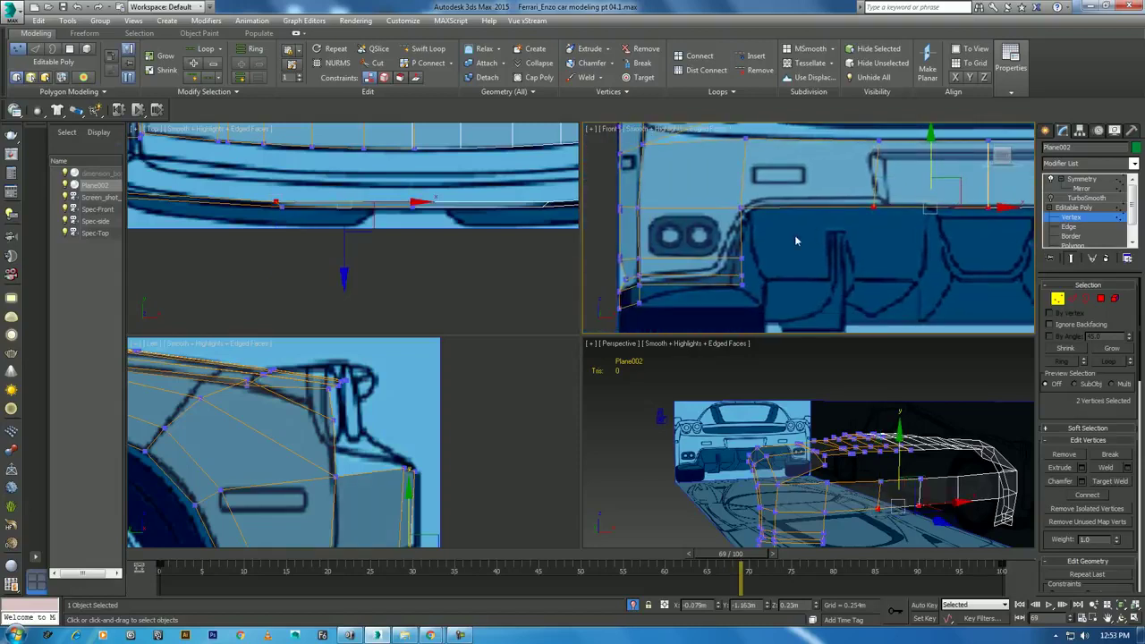
drag(771, 165, 729, 295)
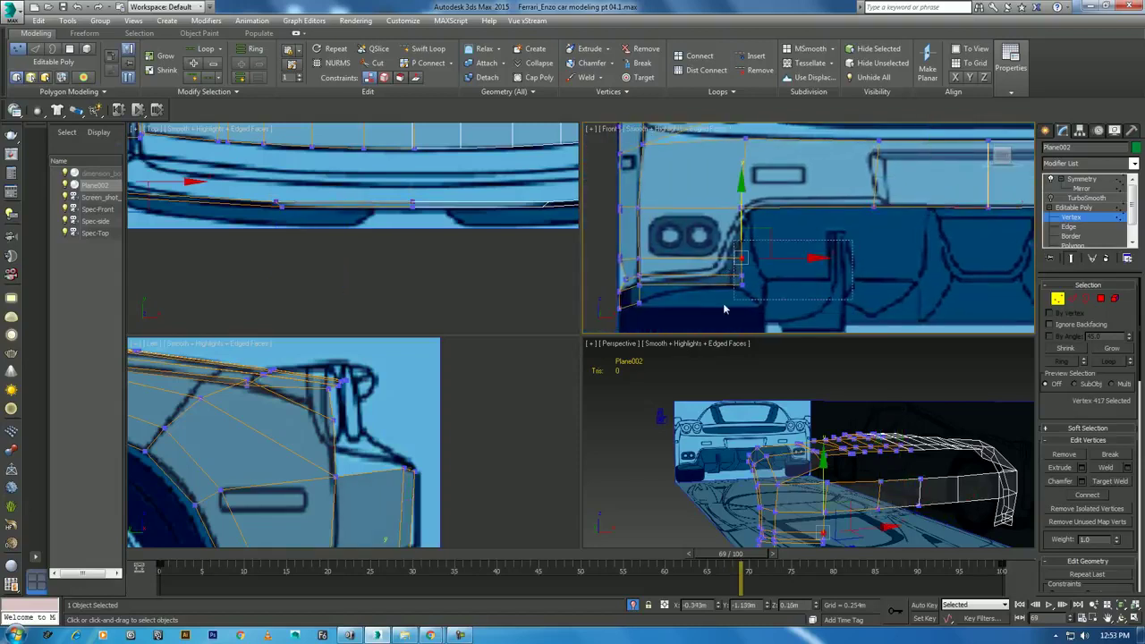
scroll(801, 288, up, 2)
drag(792, 267, 775, 267)
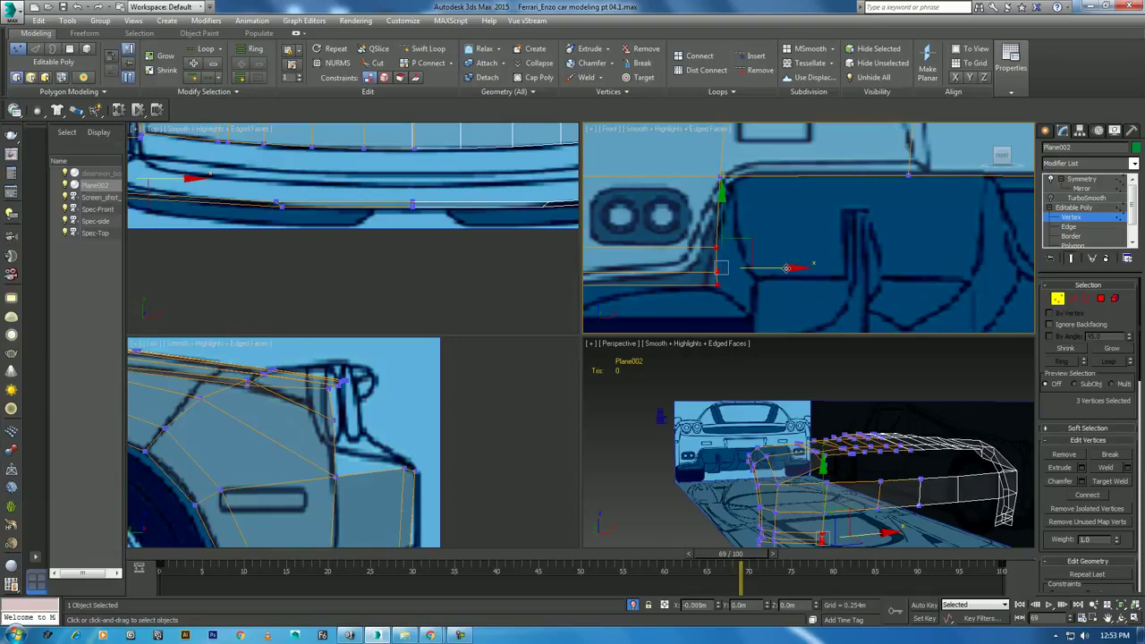
drag(773, 212, 694, 259)
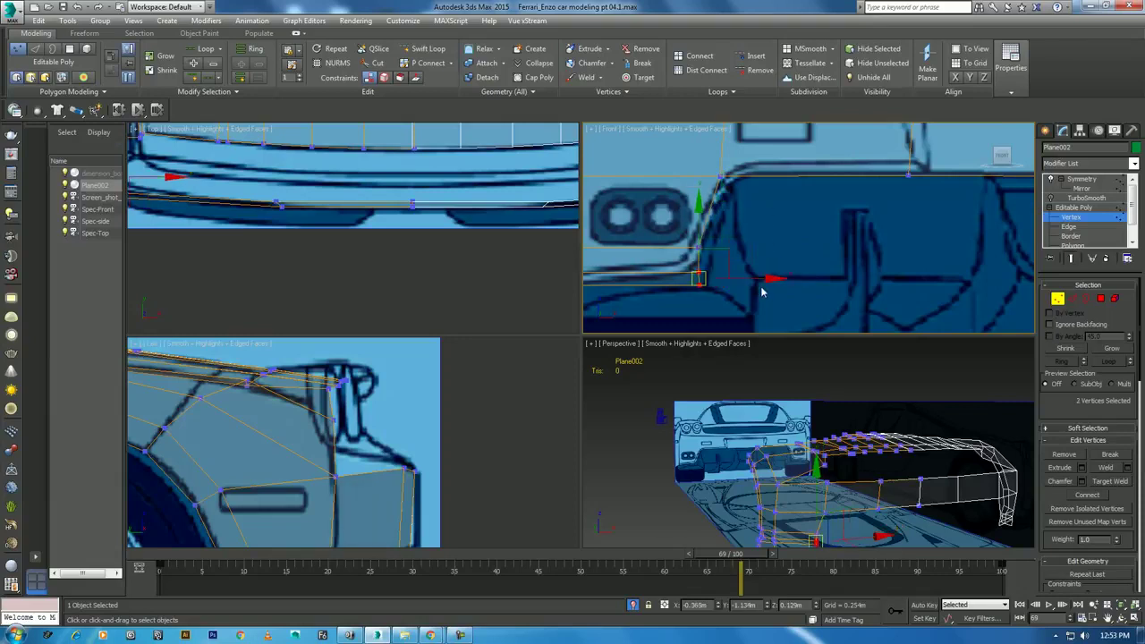
drag(771, 235, 670, 281)
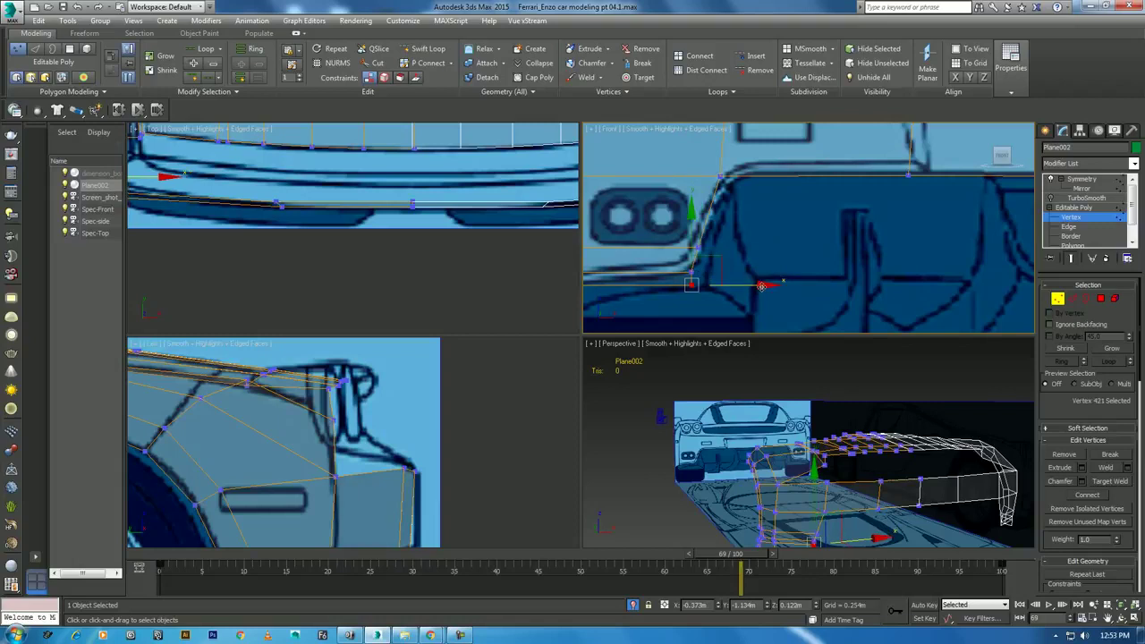
middle_drag(761, 285, 804, 263)
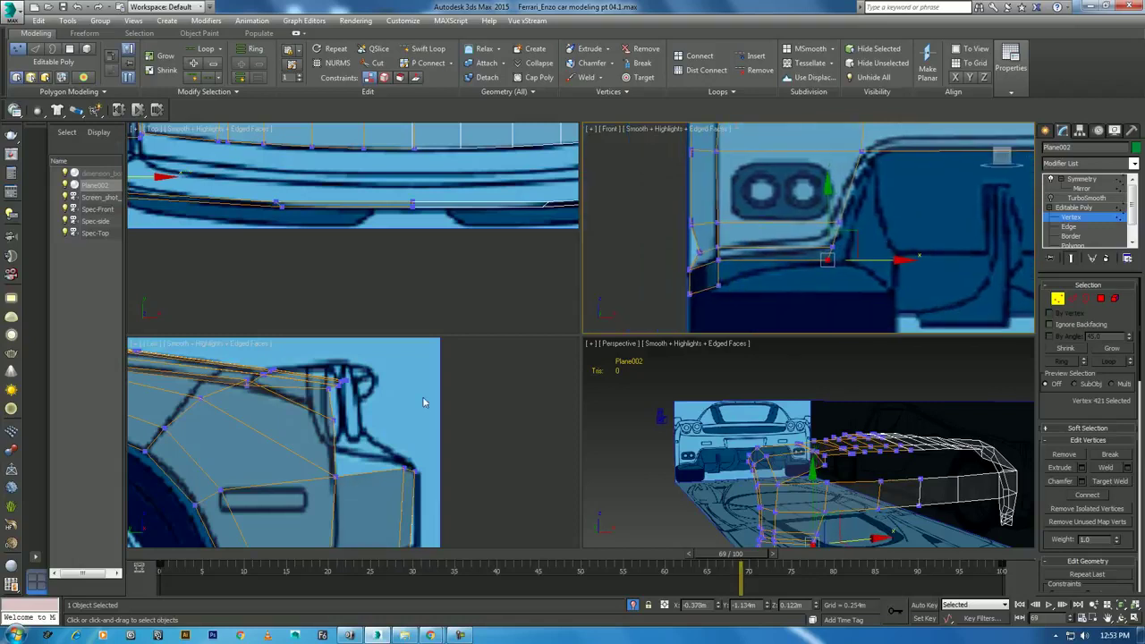
scroll(872, 201, up, 3)
middle_drag(879, 208, 790, 298)
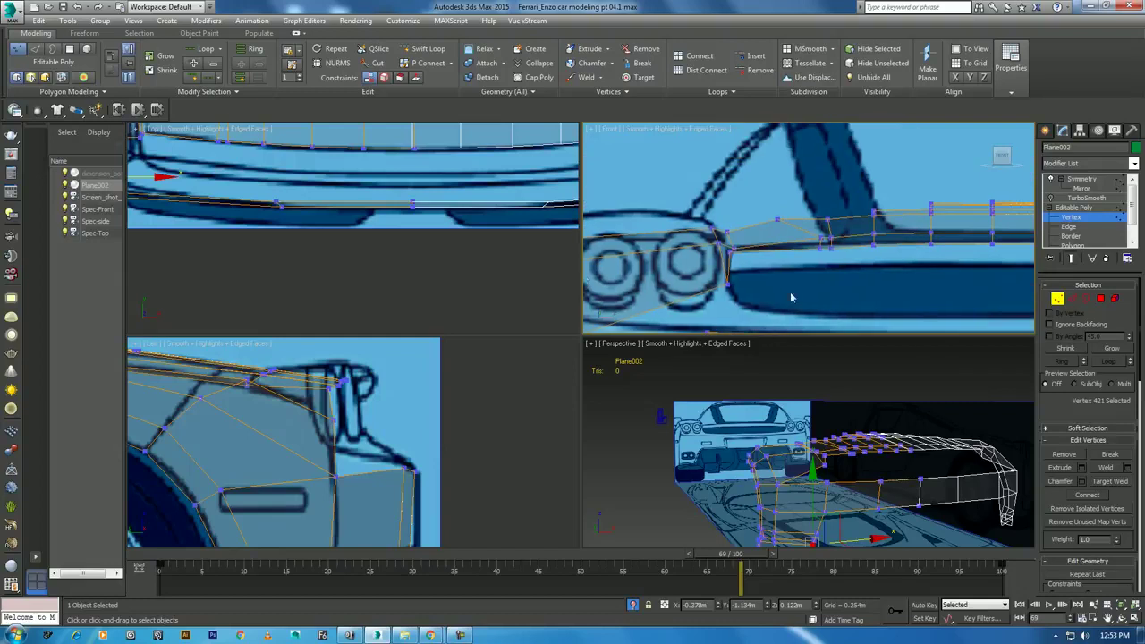
middle_drag(415, 463, 414, 428)
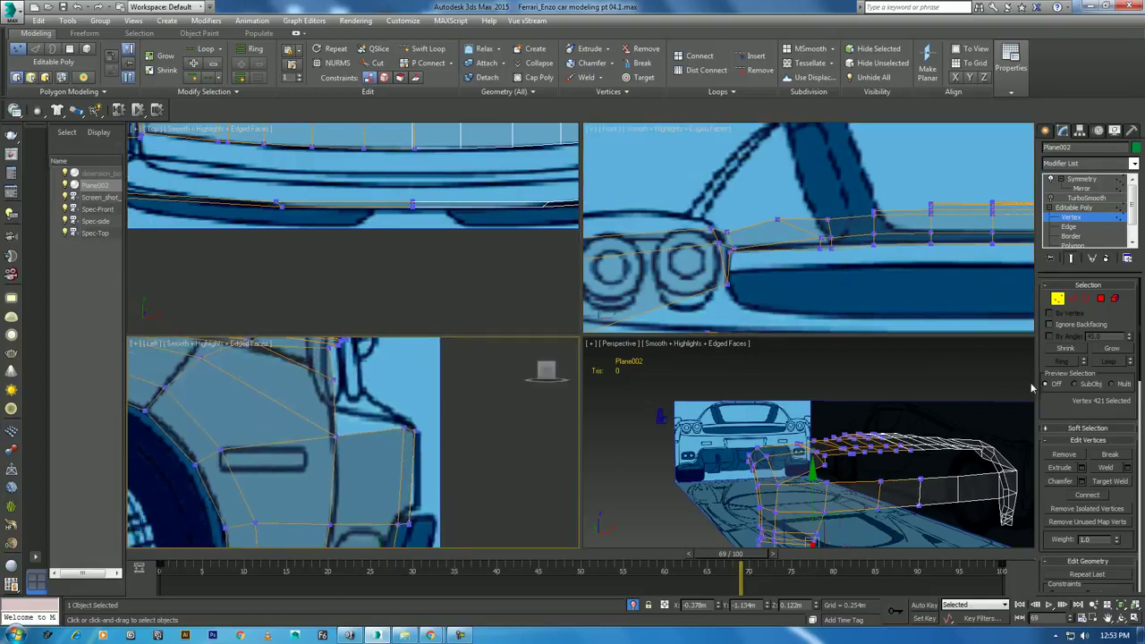
Select three lower rear-panel edges and move them up toward the taillights in the Left view
key(2)
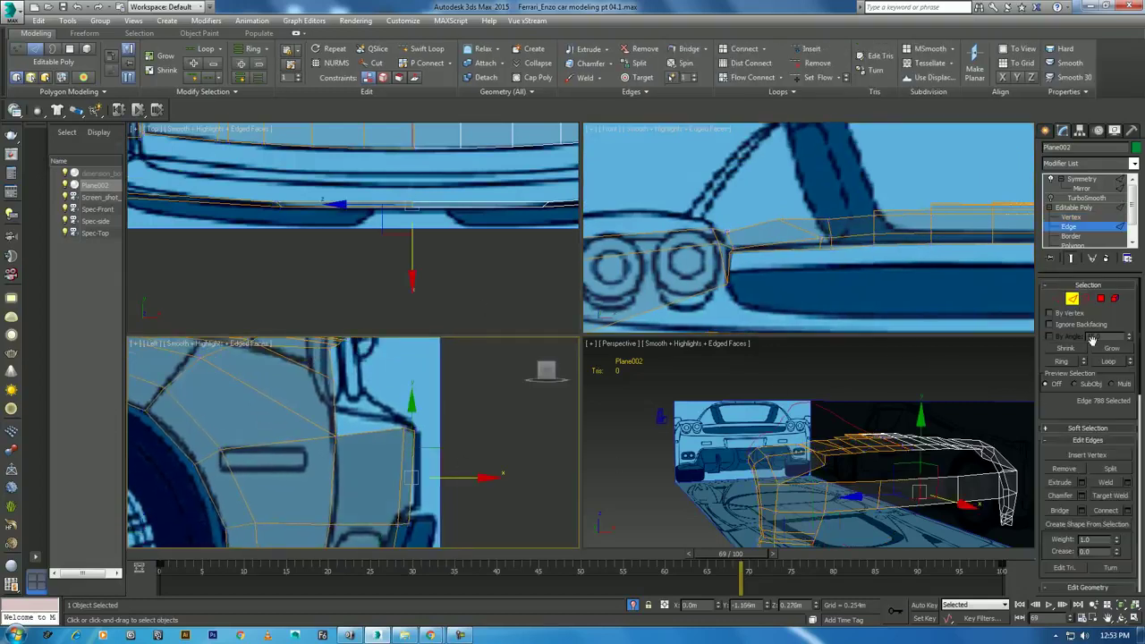
scroll(729, 322, down, 1)
scroll(729, 322, down, 1)
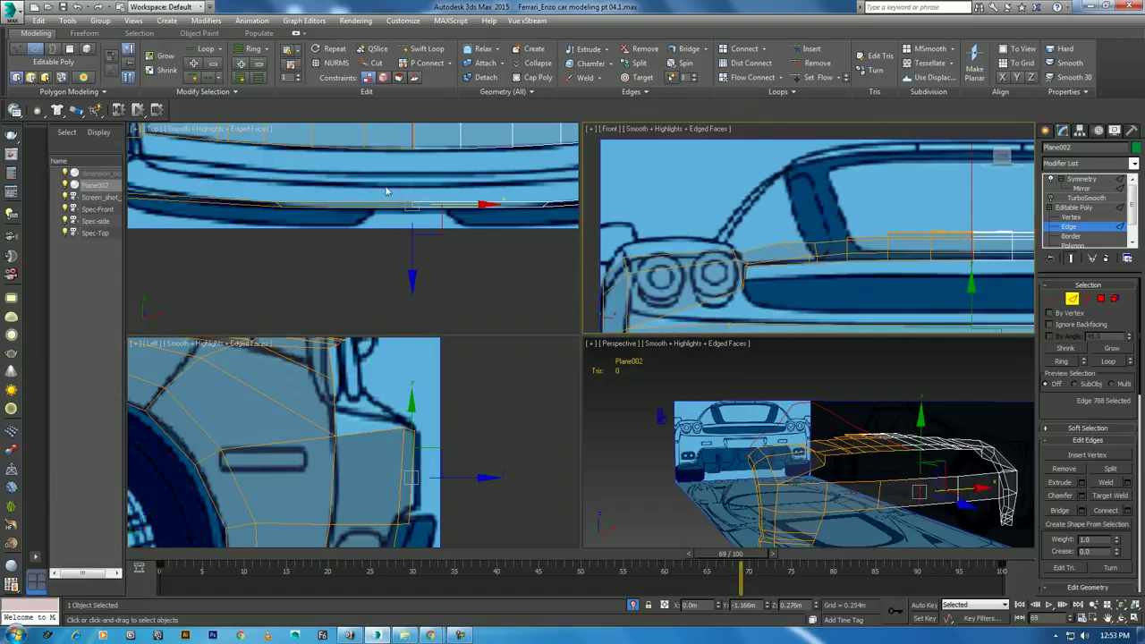
click(350, 433)
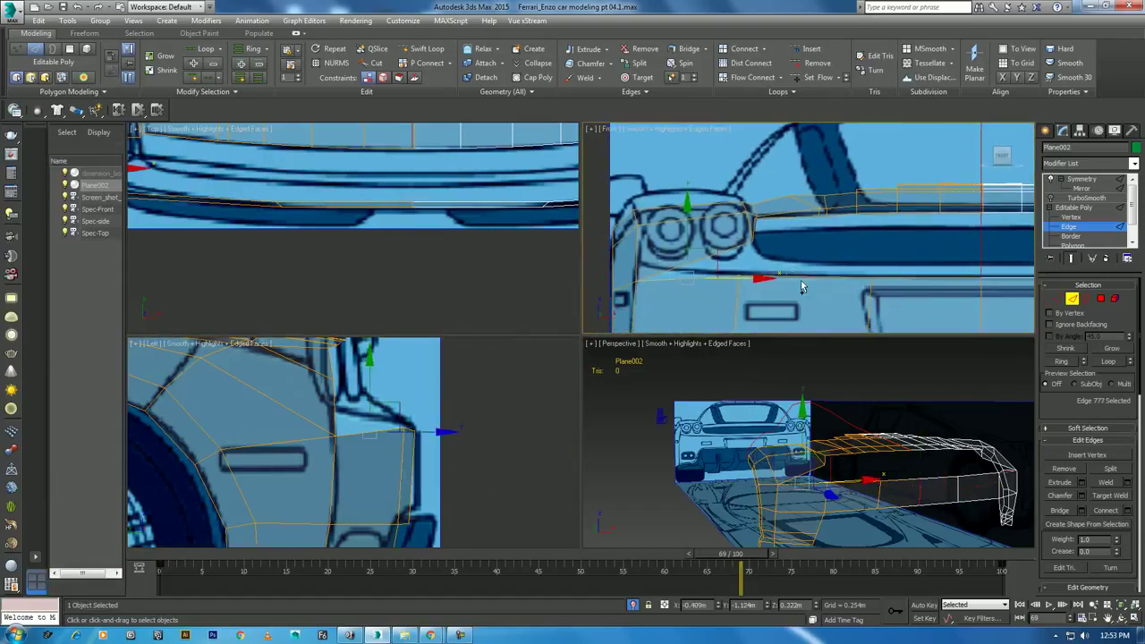
ctrl+click(805, 274)
ctrl+click(927, 275)
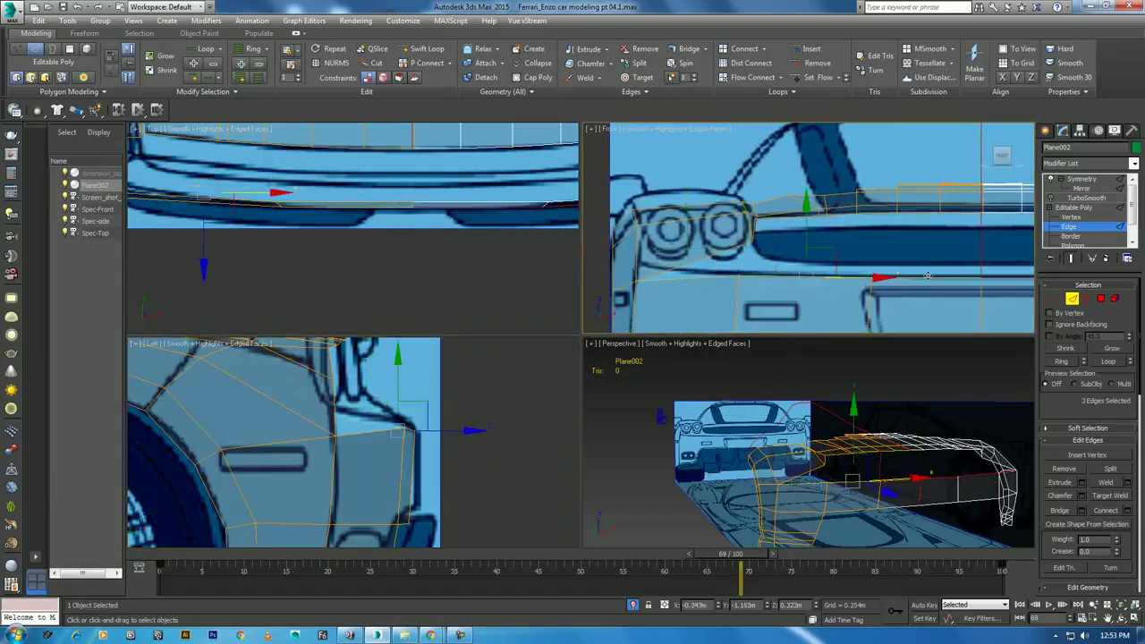
middle_drag(457, 356, 453, 360)
drag(421, 413, 382, 387)
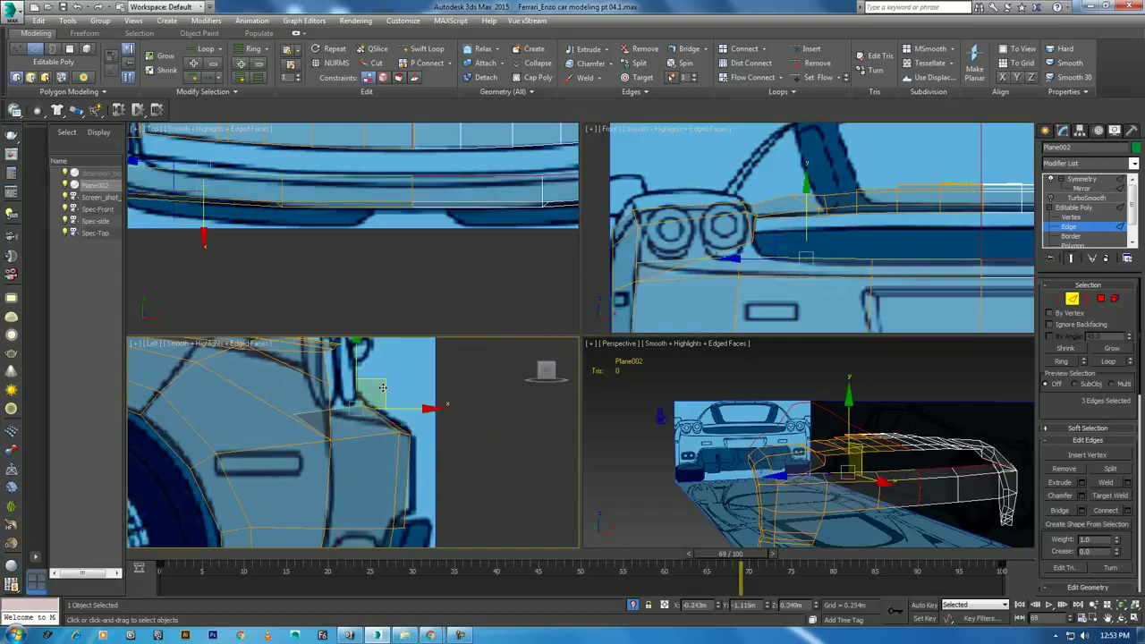
Scale the three edges down to about 93% and return to Move
key(r)
mouse_move(370, 398)
mouse_down()
mouse_move(361, 403)
mouse_move(400, 259)
mouse_up()
scroll(340, 225, up, 2)
key(w)
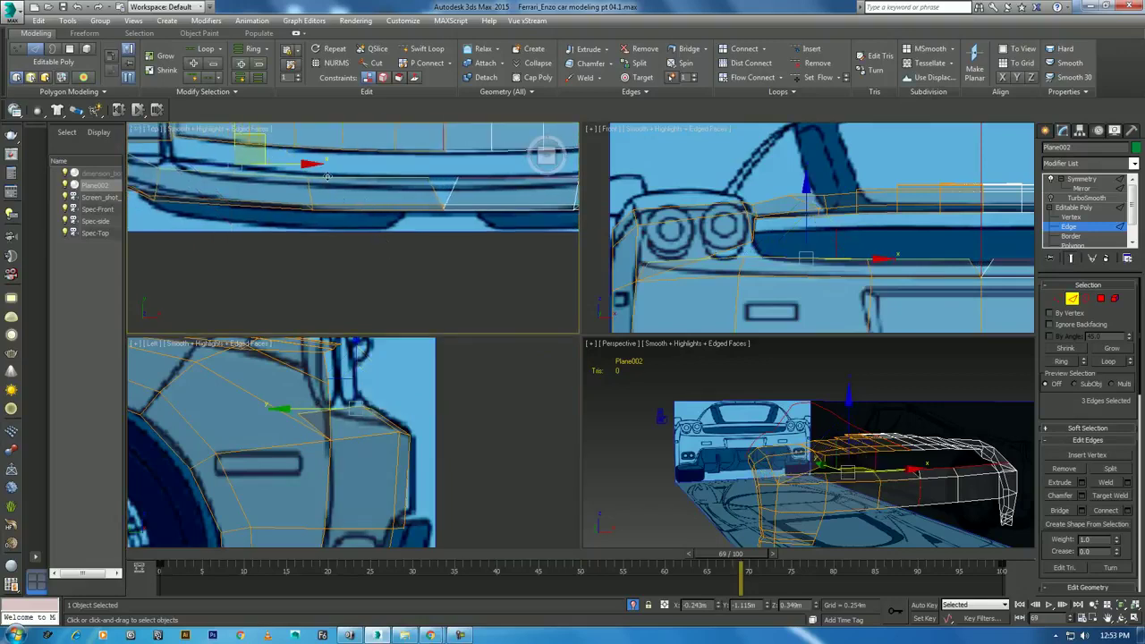
middle_drag(322, 164, 394, 240)
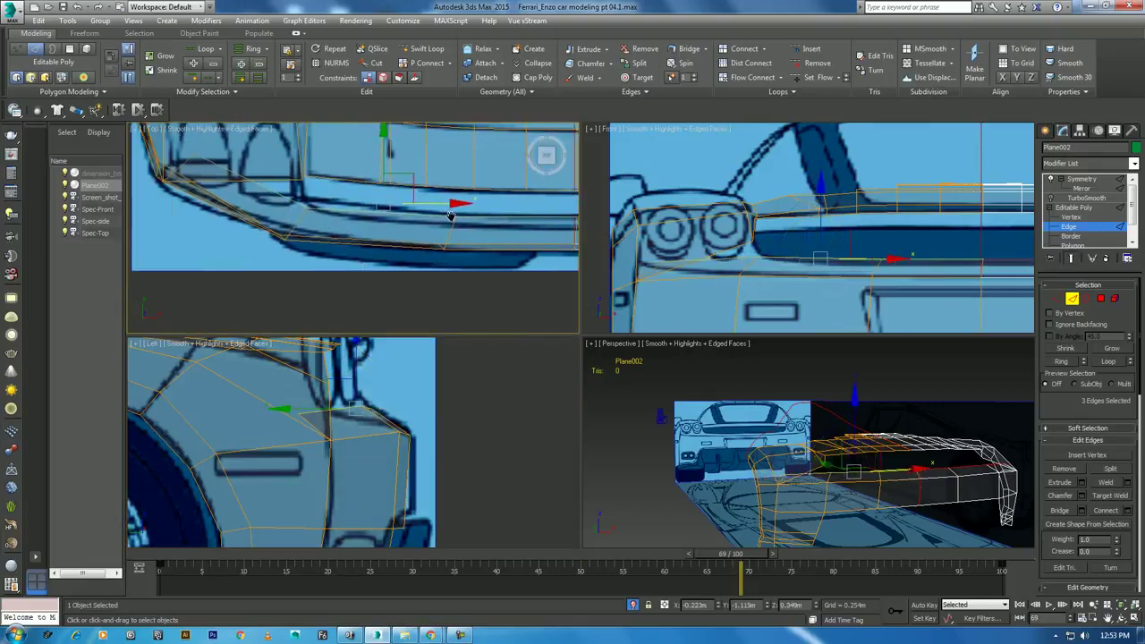
At Vertex level, pull the rear-corner vertex down onto the reference outline in Top view
key(1)
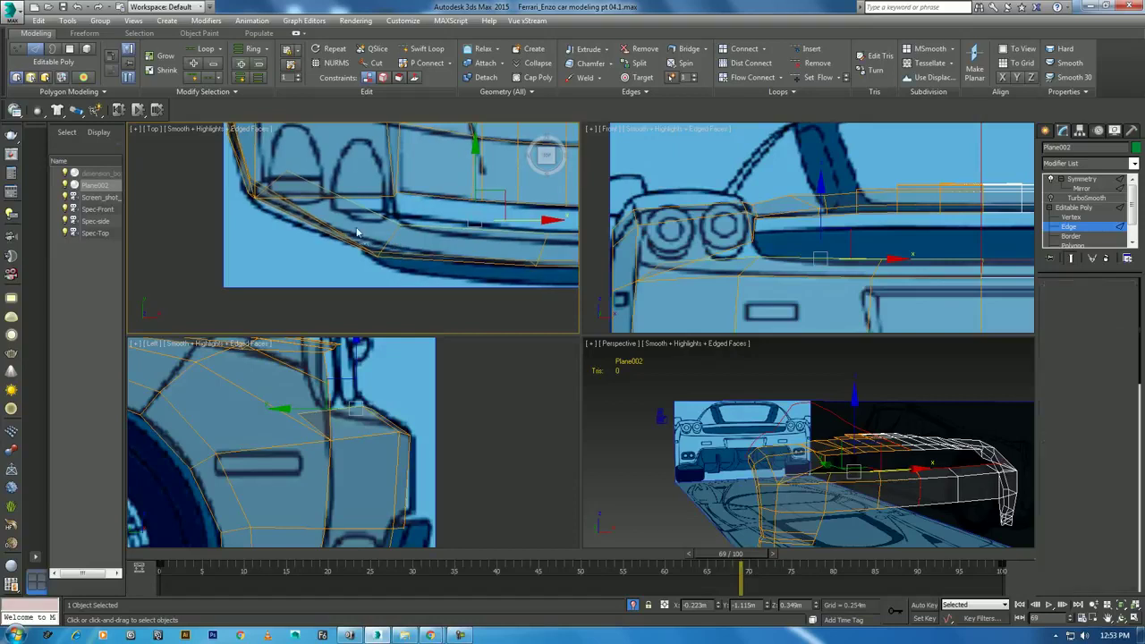
click(286, 171)
drag(293, 183, 307, 210)
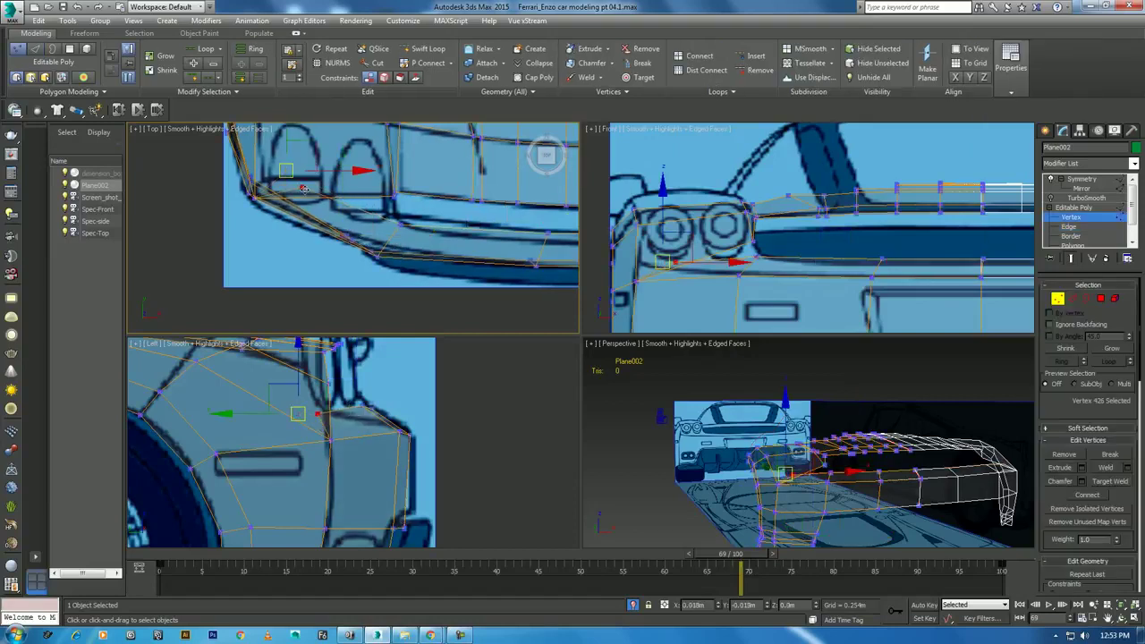
middle_drag(410, 239, 390, 225)
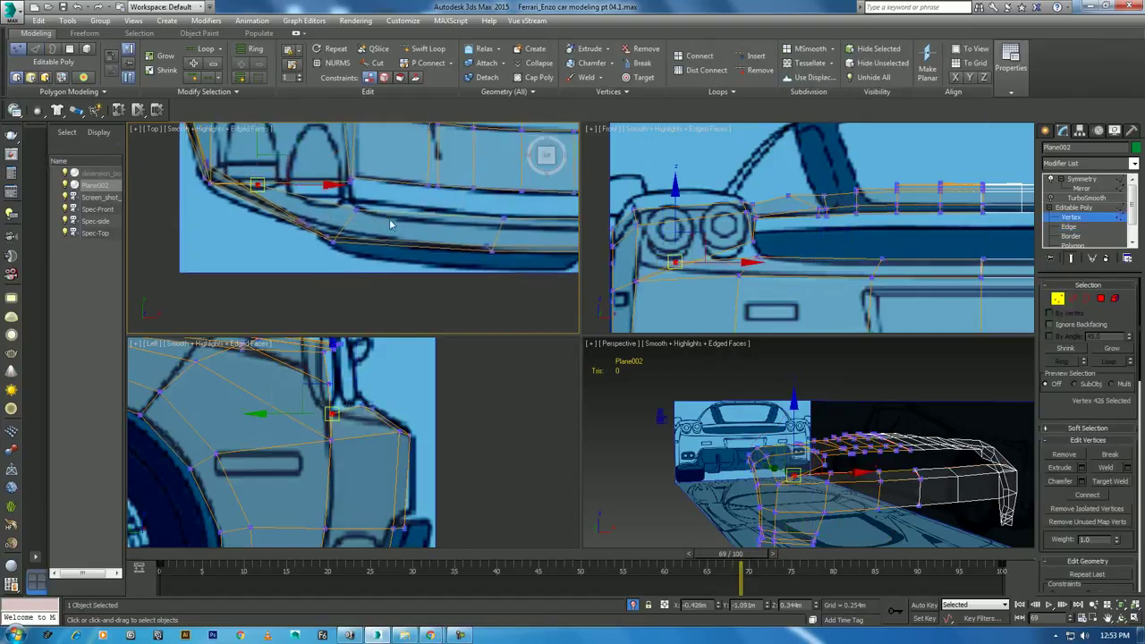
Nudge the lower-edge vertices to follow the blueprint outline, sliding the last toward the centre seam
drag(354, 422, 434, 362)
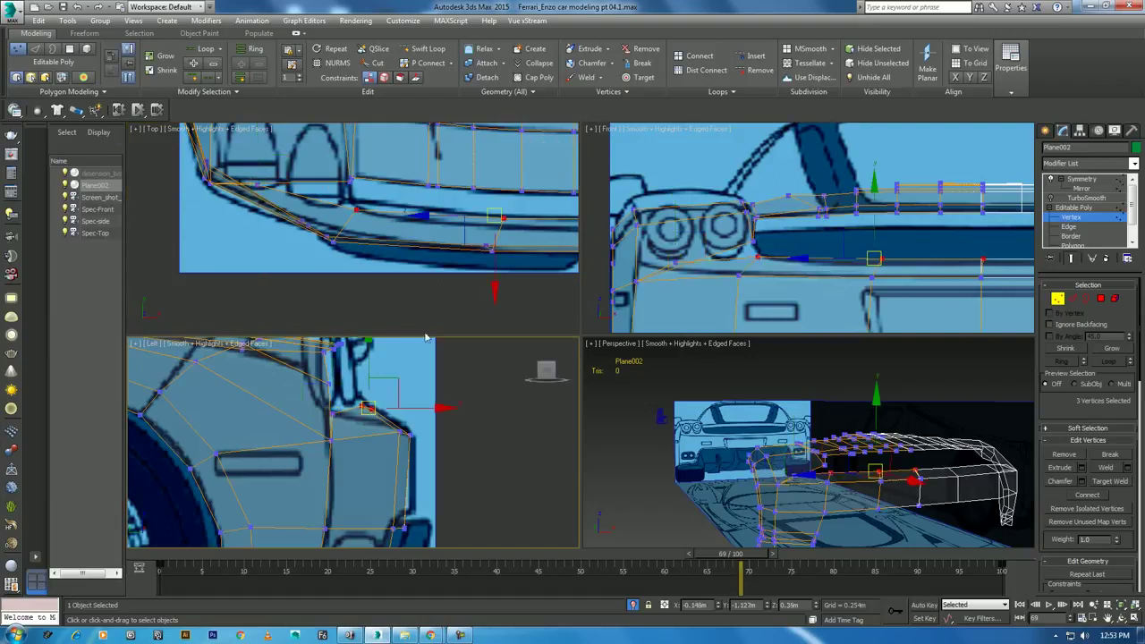
middle_drag(368, 210, 354, 213)
click(342, 212)
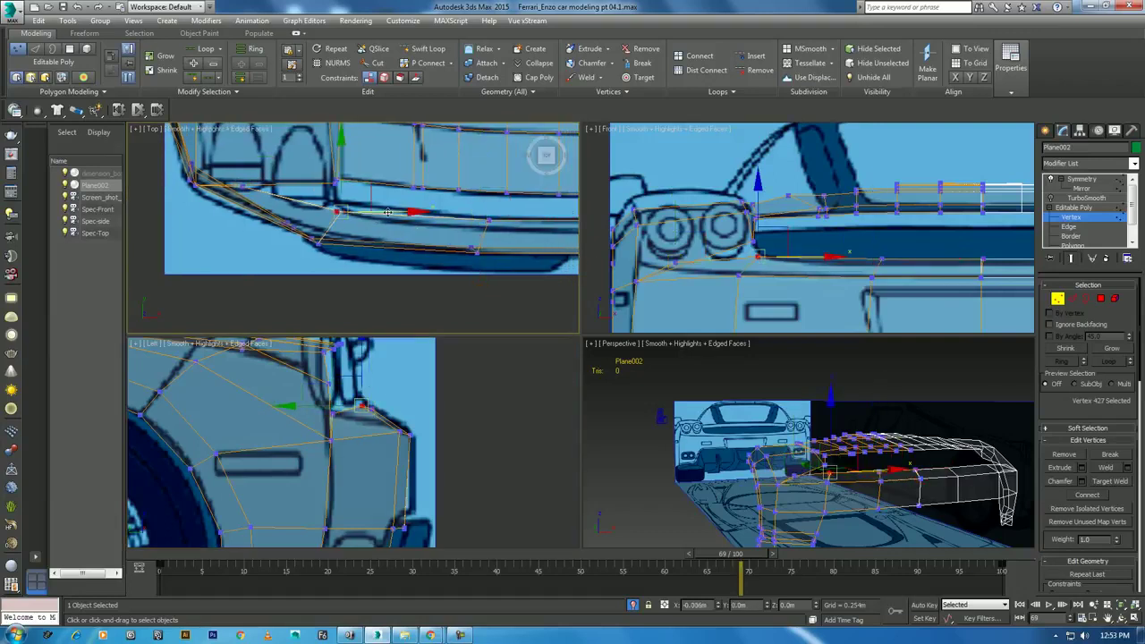
drag(353, 185, 341, 184)
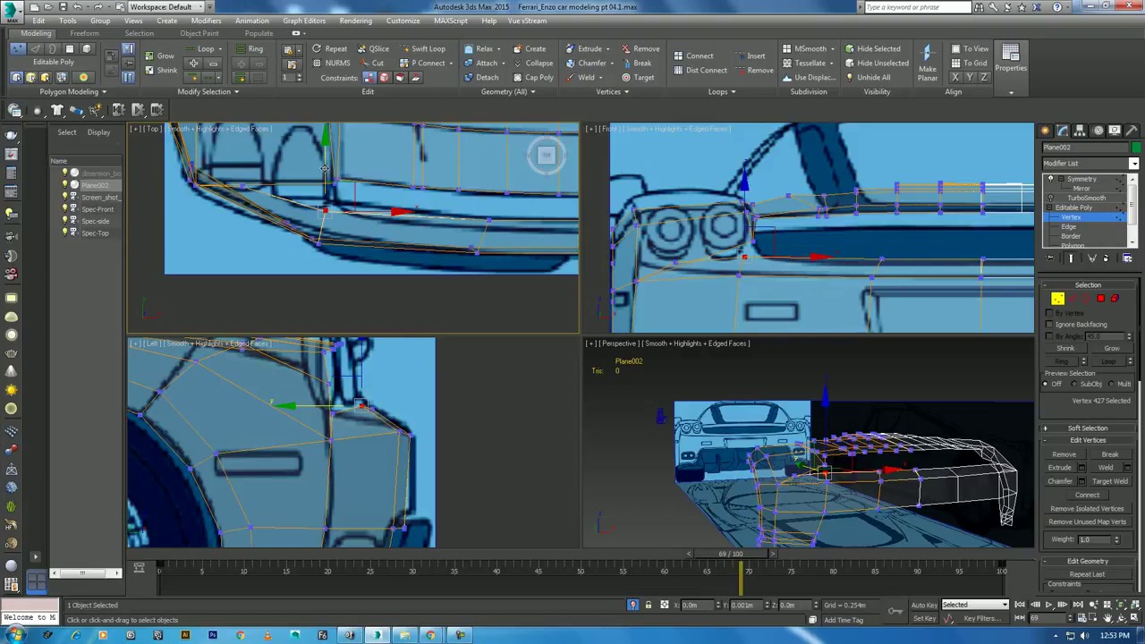
middle_drag(454, 238, 424, 238)
click(445, 221)
drag(516, 220, 507, 220)
middle_drag(507, 220, 448, 226)
Finish sliding the vertex toward the seam, return to Edge mode and frame the taillight area
mouse_move(520, 230)
mouse_down()
mouse_move(541, 243)
mouse_move(562, 226)
mouse_up()
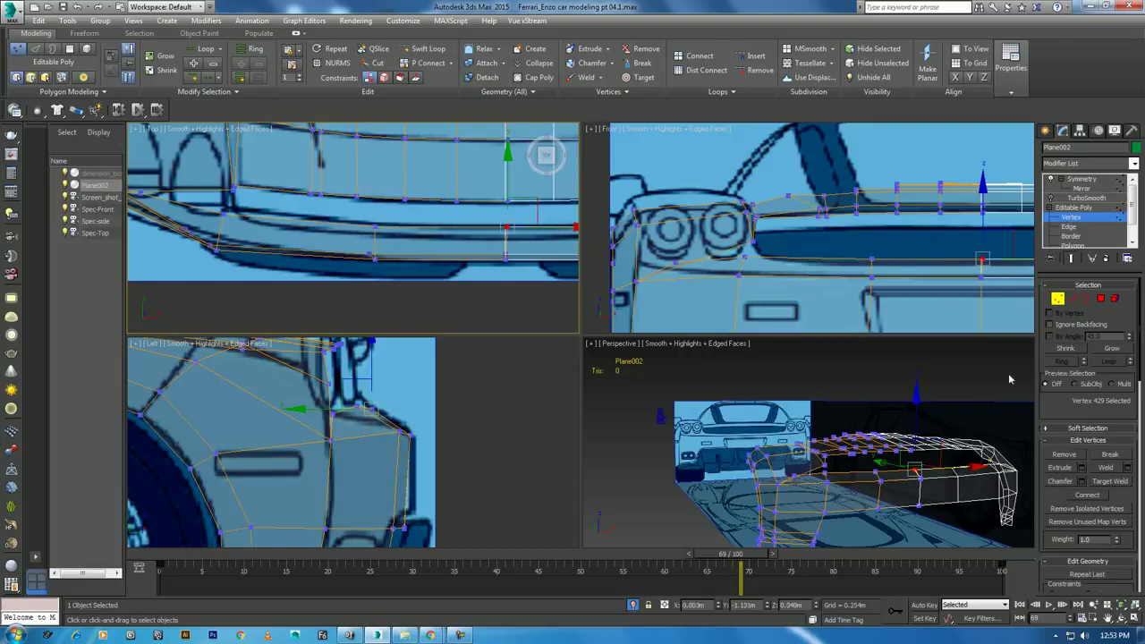
click(1074, 302)
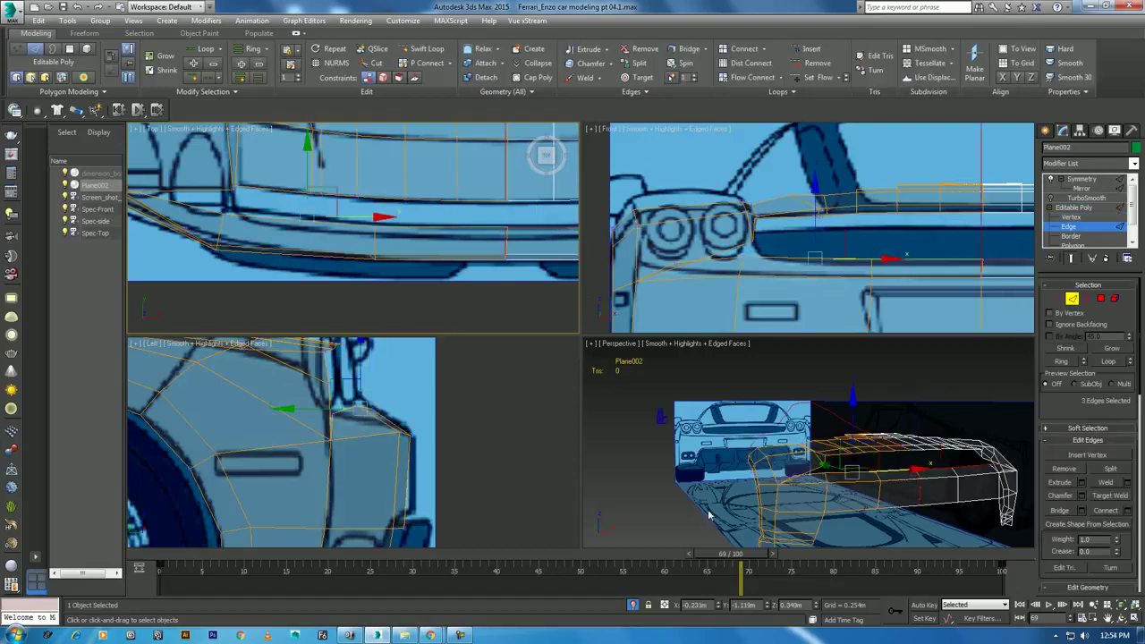
scroll(715, 510, up, 2)
scroll(805, 492, up, 1)
scroll(894, 478, up, 1)
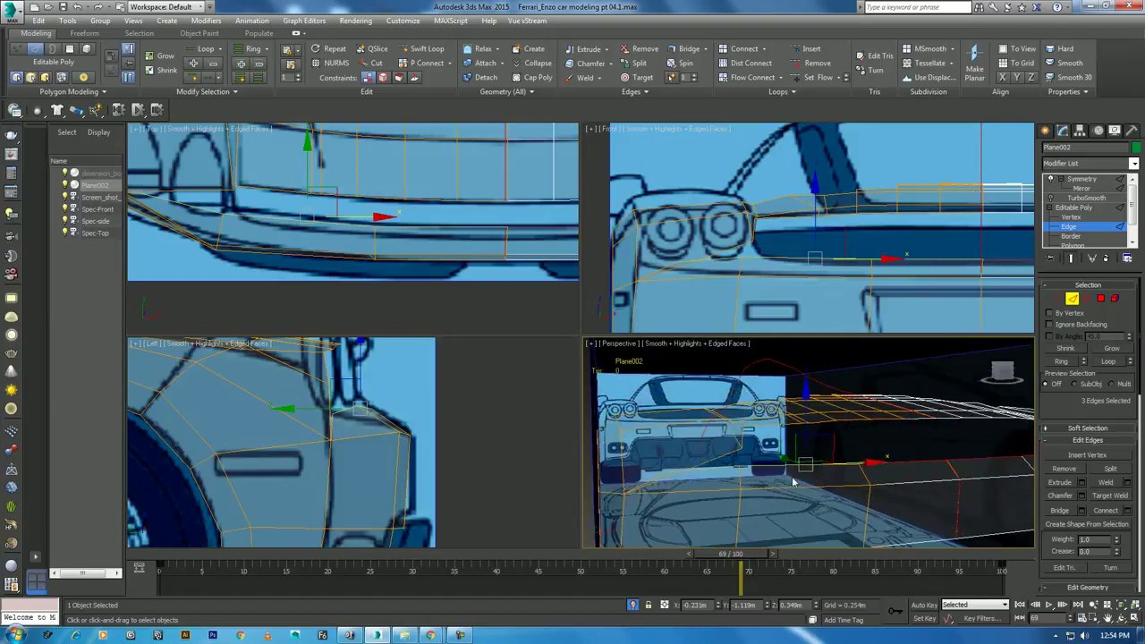
scroll(447, 420, up, 2)
middle_drag(450, 422, 484, 453)
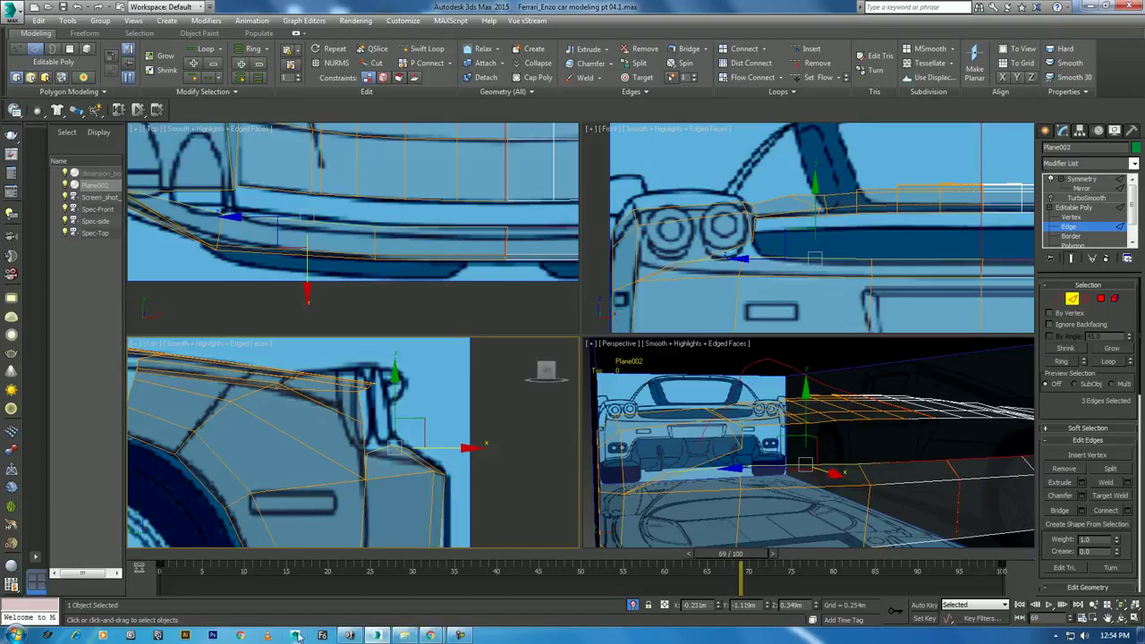
Check the red Ferrari reference photo, then orbit the maximized Perspective view over the car body
click(349, 635)
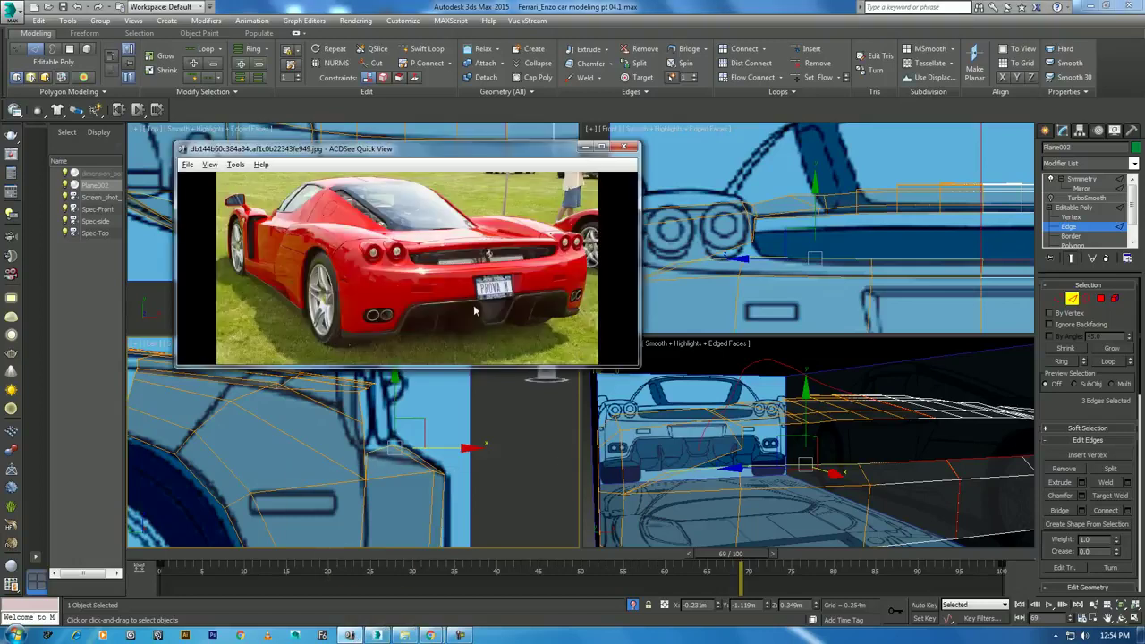
click(586, 147)
middle_drag(881, 258, 877, 268)
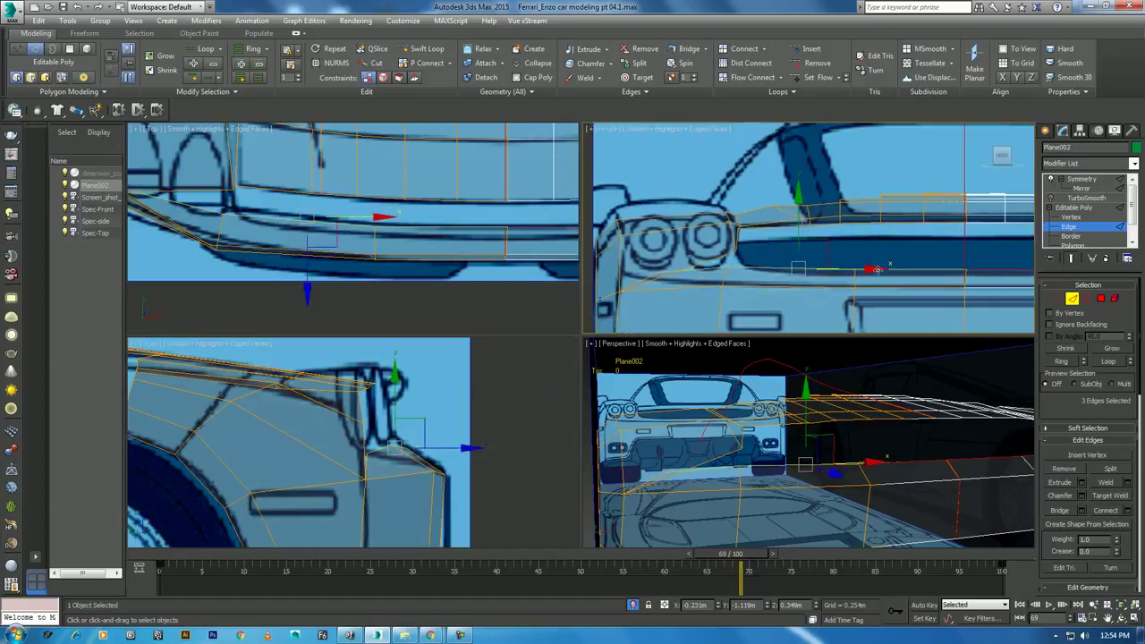
middle_drag(898, 392, 886, 394)
key(alt+w)
middle_drag(715, 380, 691, 366)
mouse_move(599, 352)
alt+middle_down()
mouse_move(609, 394)
mouse_move(472, 340)
mouse_move(538, 260)
alt+middle_up()
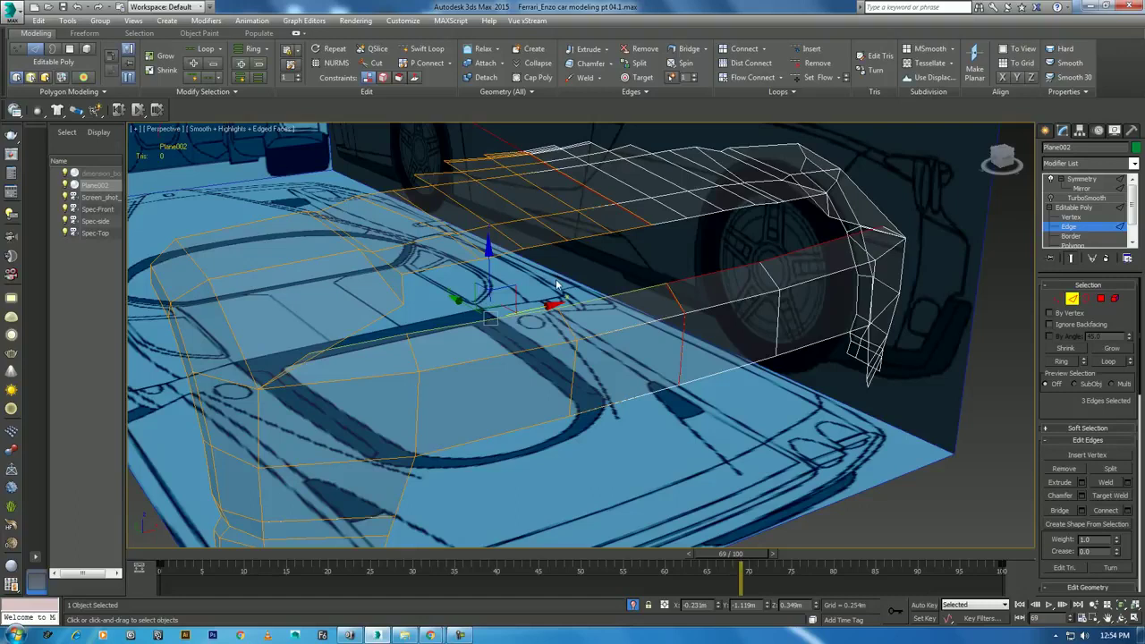
key(alt+w)
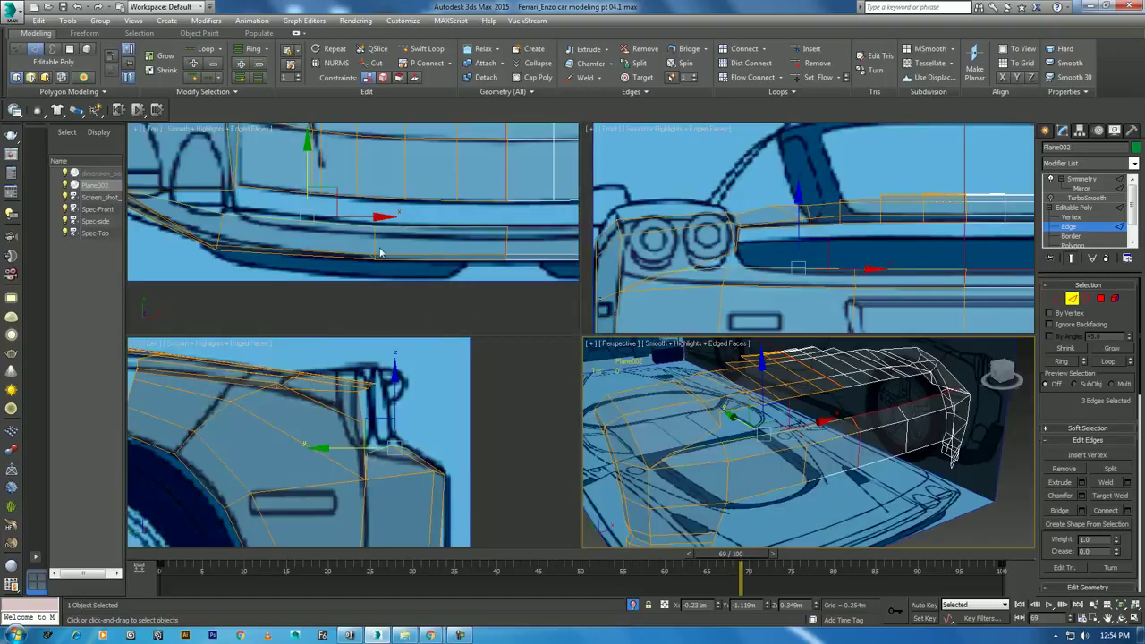
Maximize the Top view along the rear edge and switch back to Edge editing
scroll(366, 246, up, 3)
key(alt+w)
scroll(486, 265, up, 3)
middle_drag(525, 317, 567, 282)
click(1059, 298)
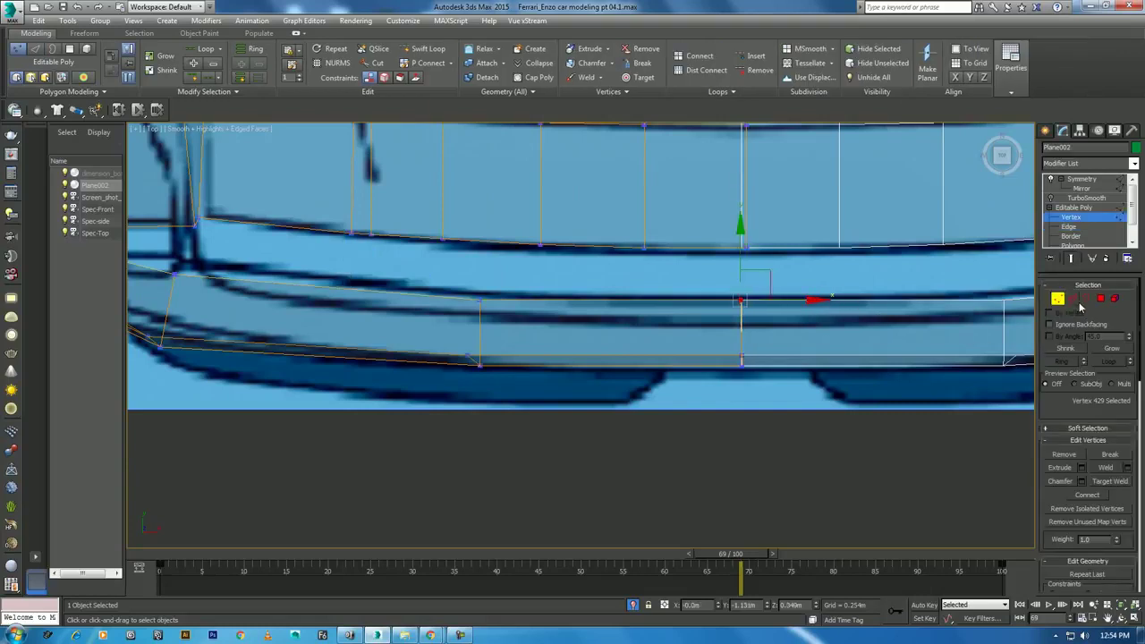
click(1074, 302)
Insert six Swift Loop edge loops across the lower rear strip
click(426, 48)
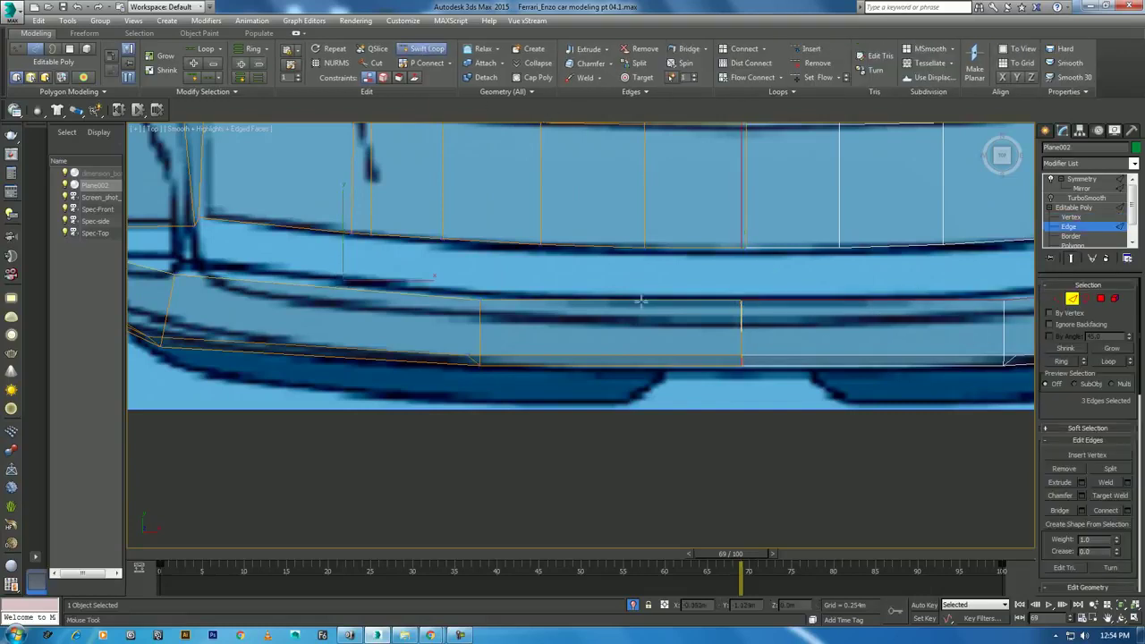
click(647, 329)
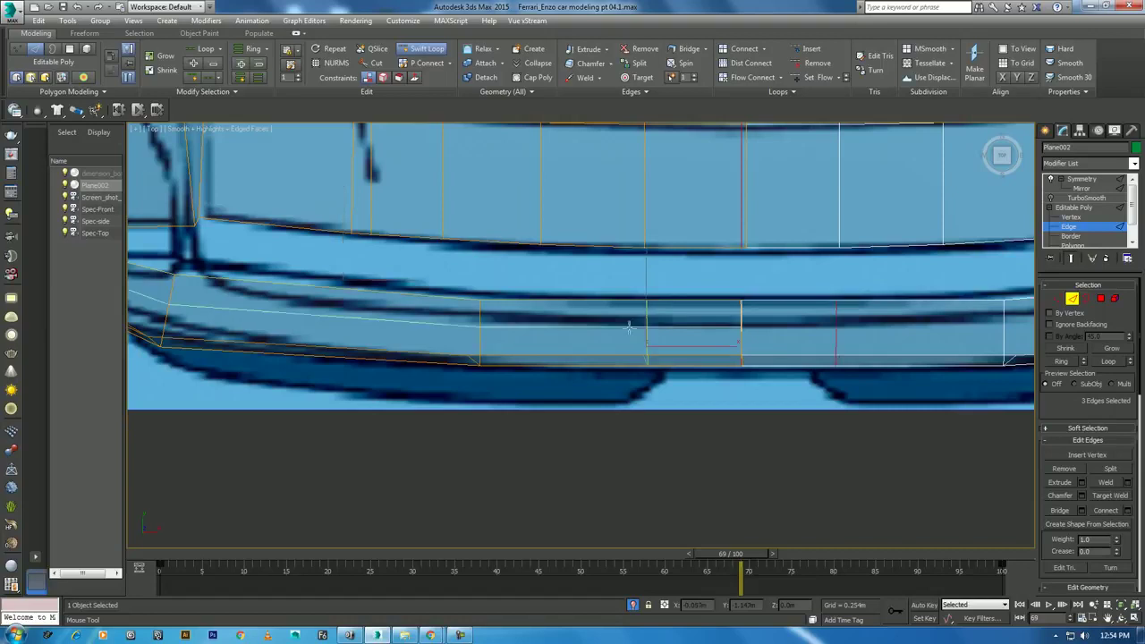
click(548, 318)
click(447, 313)
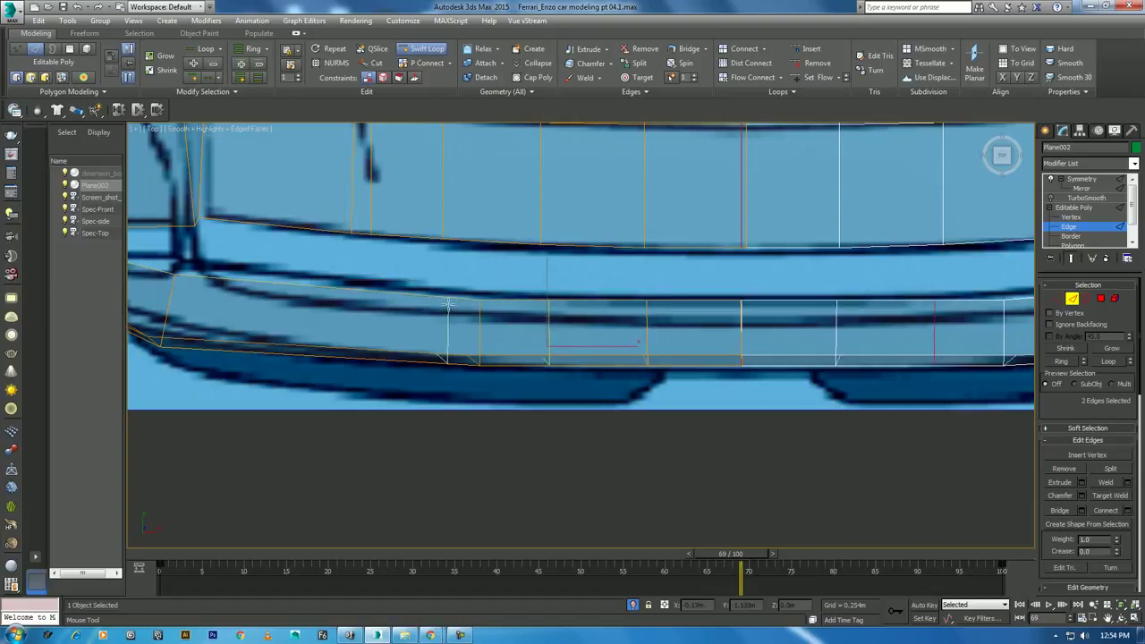
click(376, 304)
click(343, 304)
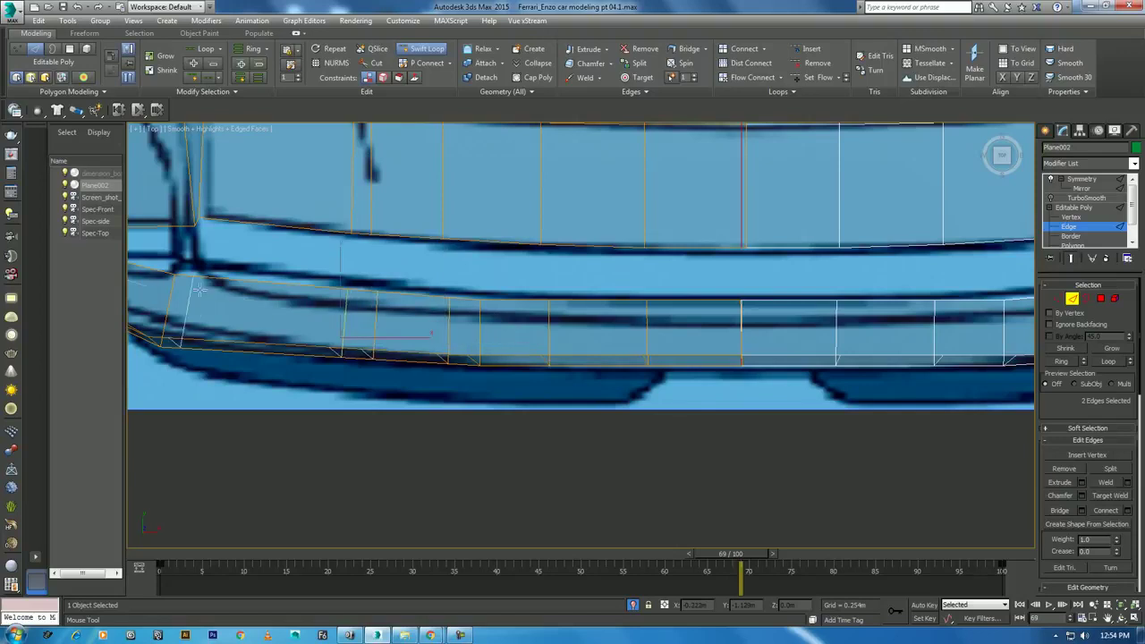
click(199, 283)
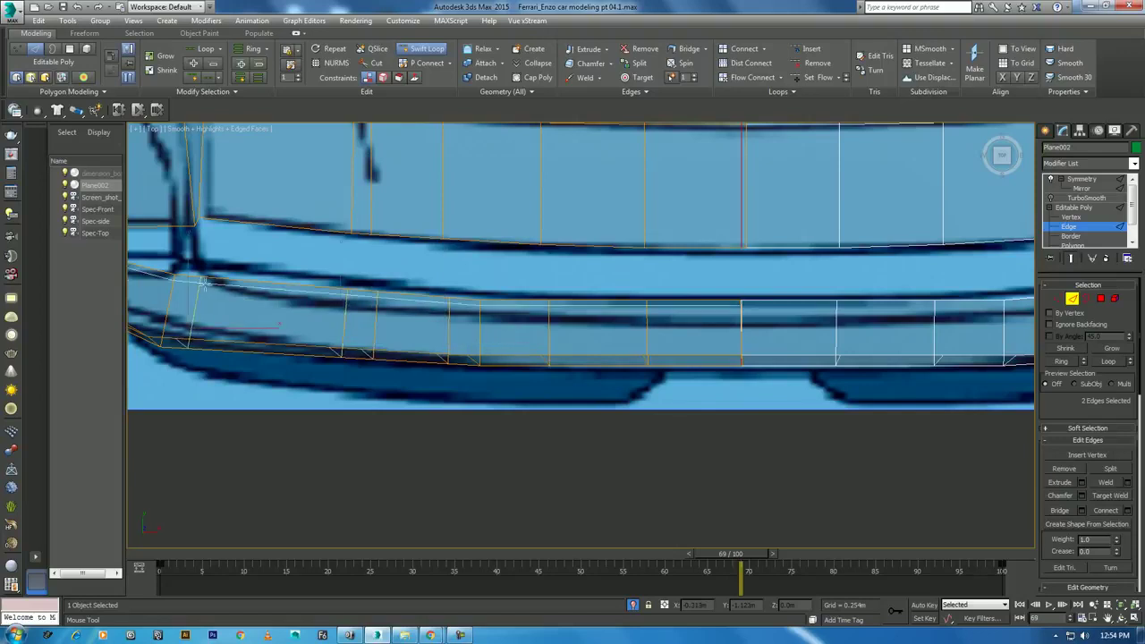
right_click(198, 283)
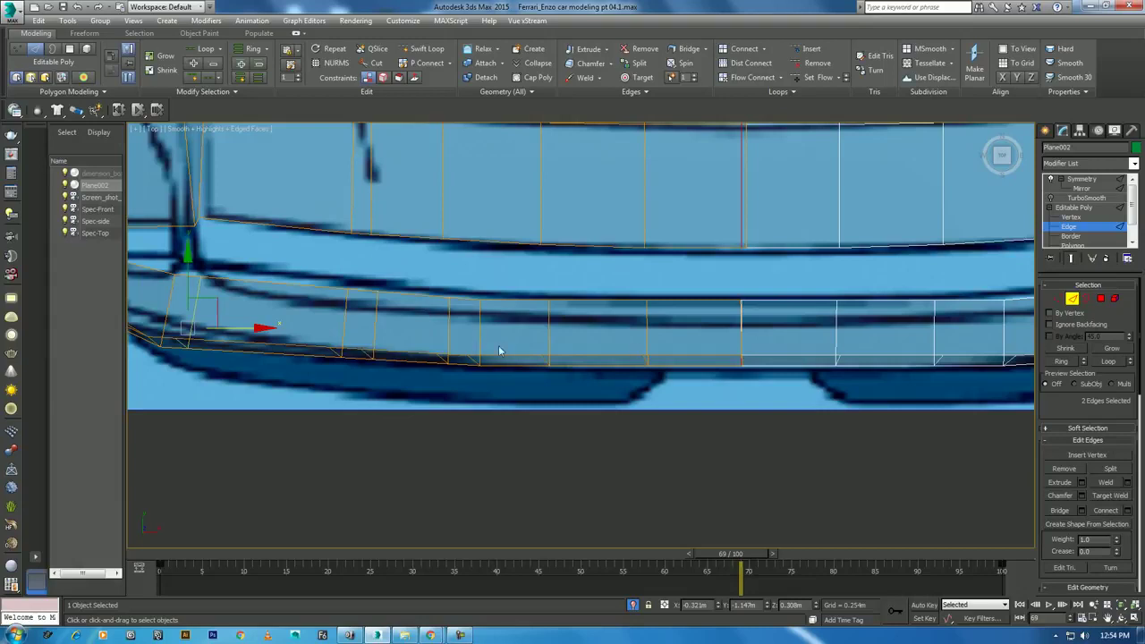
Select an edge on the strip, then clear the edge selection
click(477, 331)
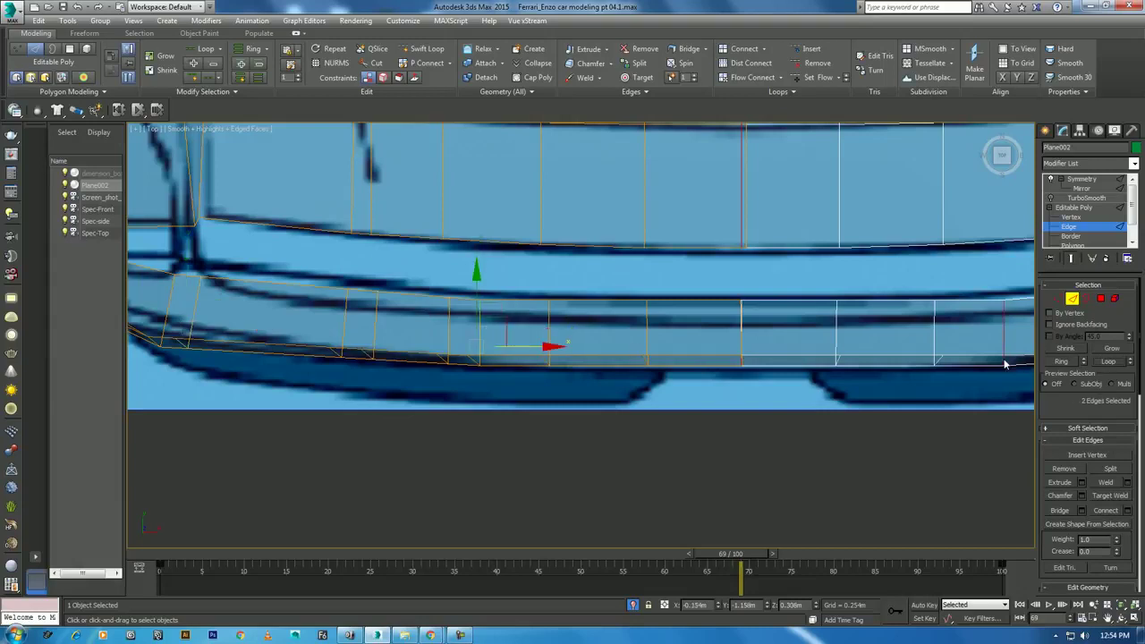
right_click(626, 295)
click(607, 317)
click(678, 338)
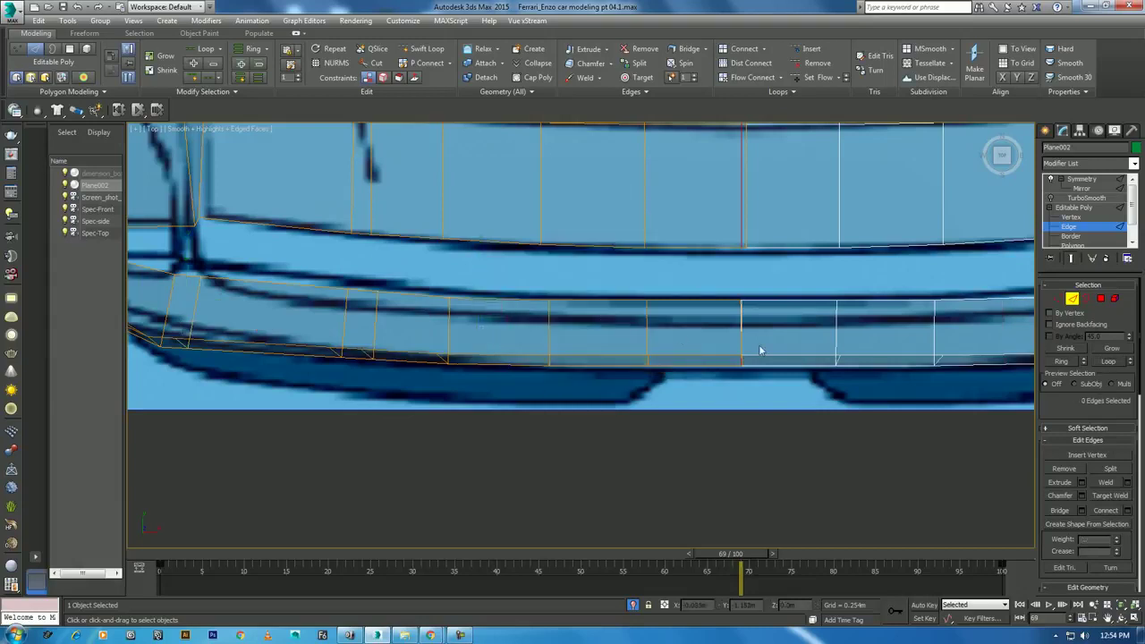
Select four edges along the top of the rear panel in the maximized Perspective view
key(alt+w)
click(797, 418)
key(alt+w)
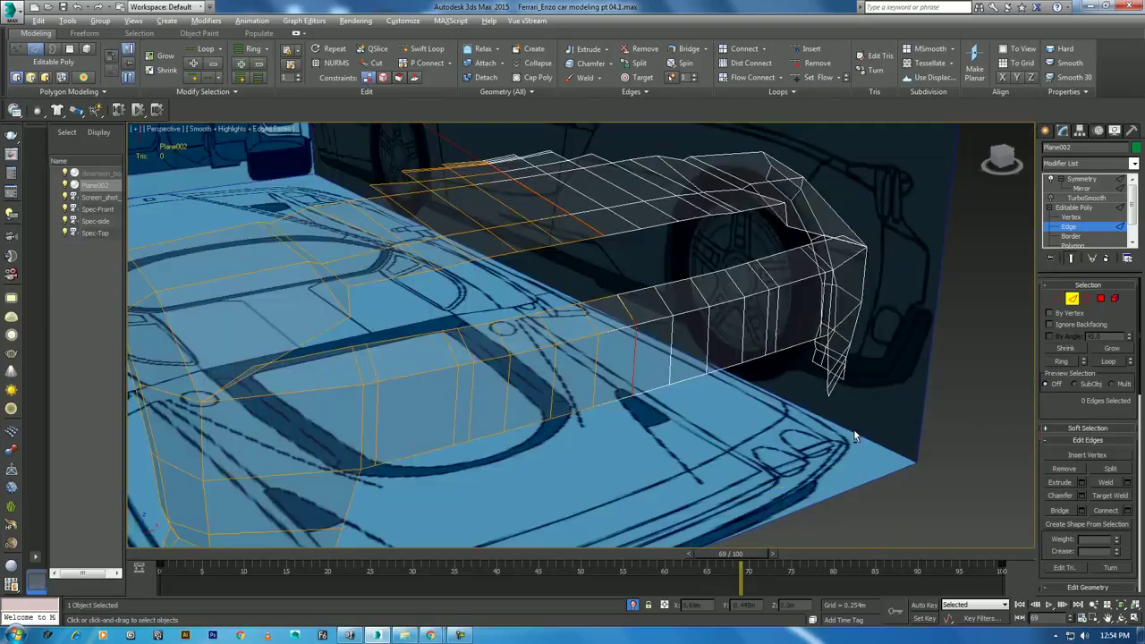
alt+middle_drag(796, 418, 884, 435)
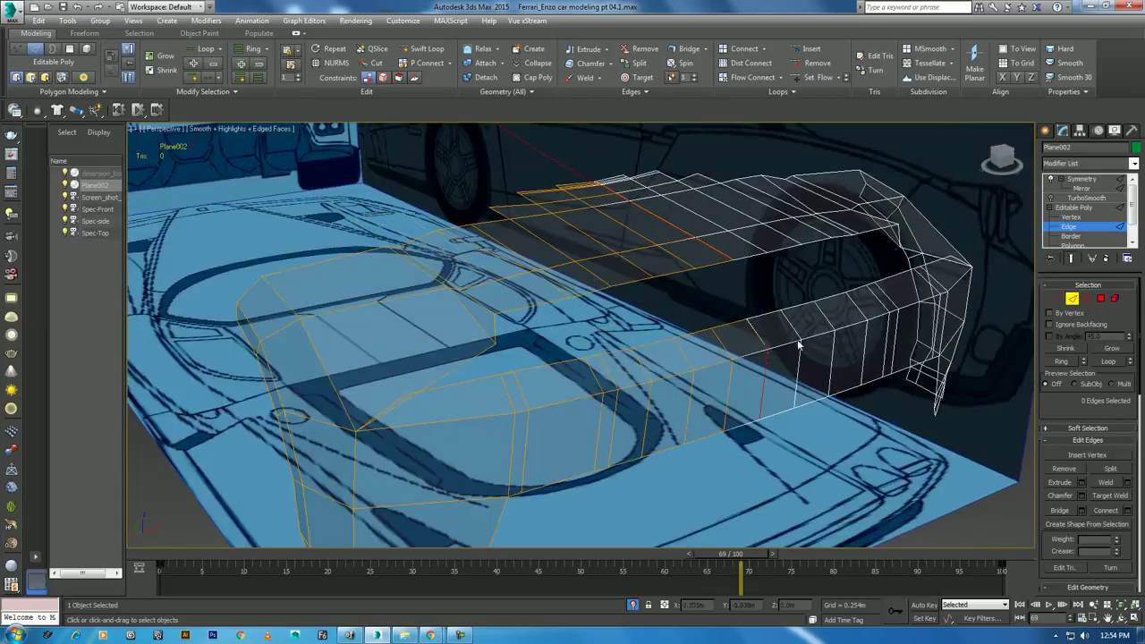
click(729, 326)
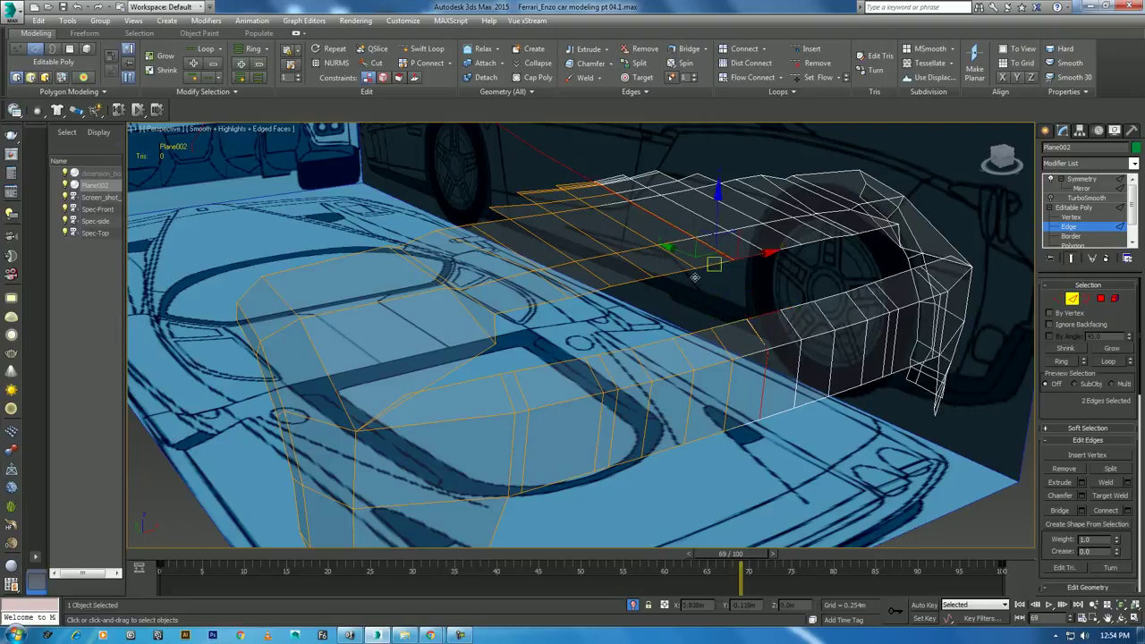
ctrl+click(685, 335)
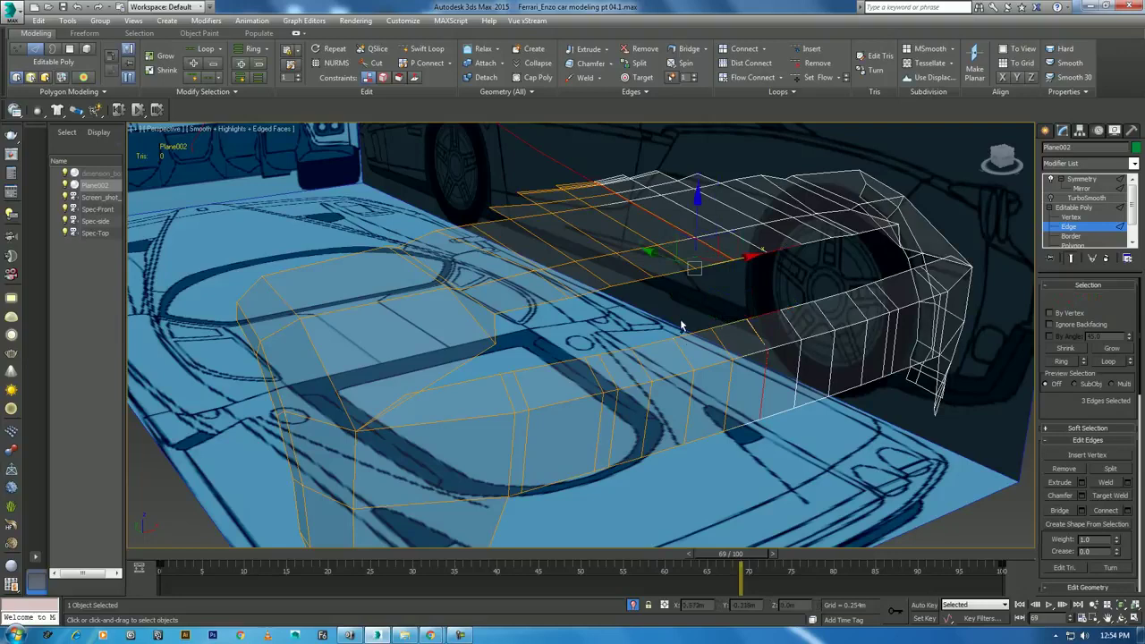
ctrl+click(627, 284)
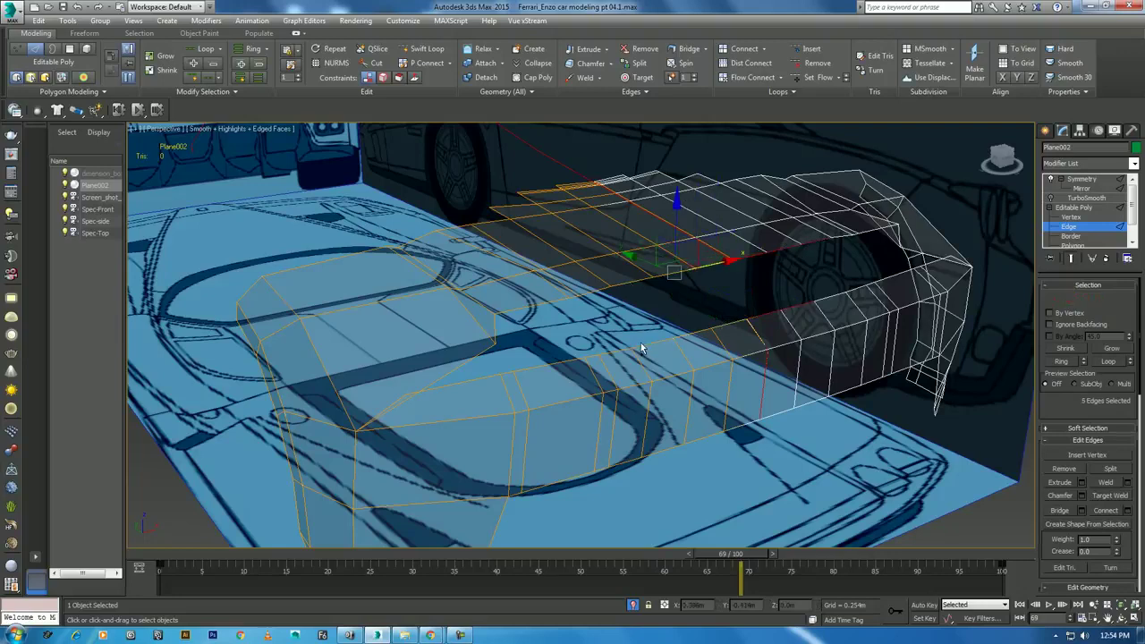
ctrl+click(592, 299)
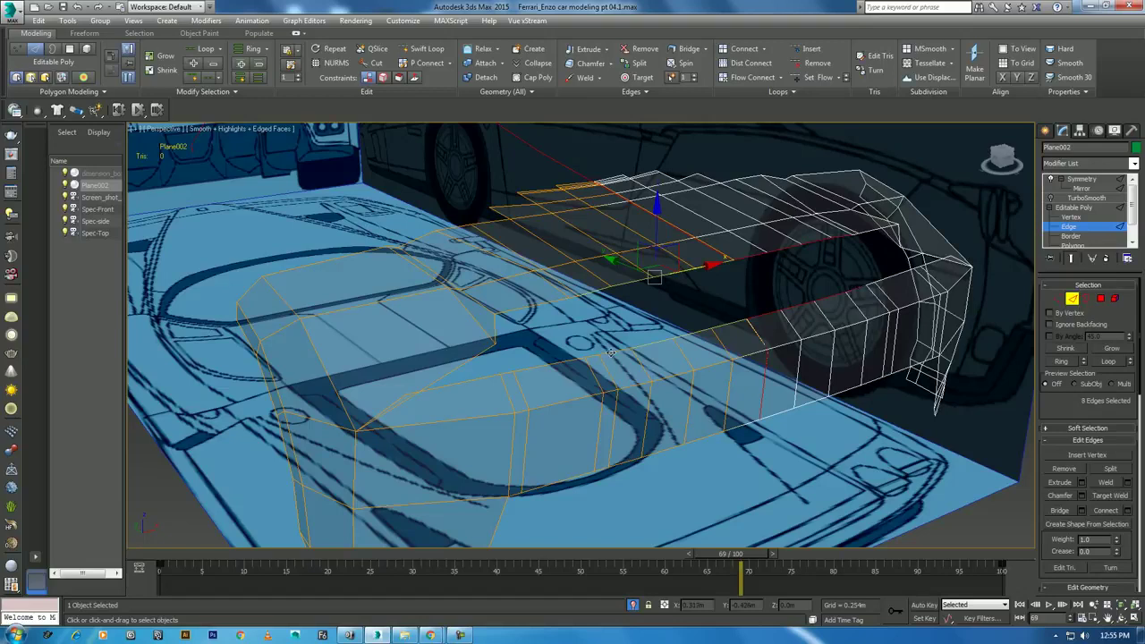
Move the selected top edges slightly along −X, add another edge, and open the rear reference photo
key(alt+w)
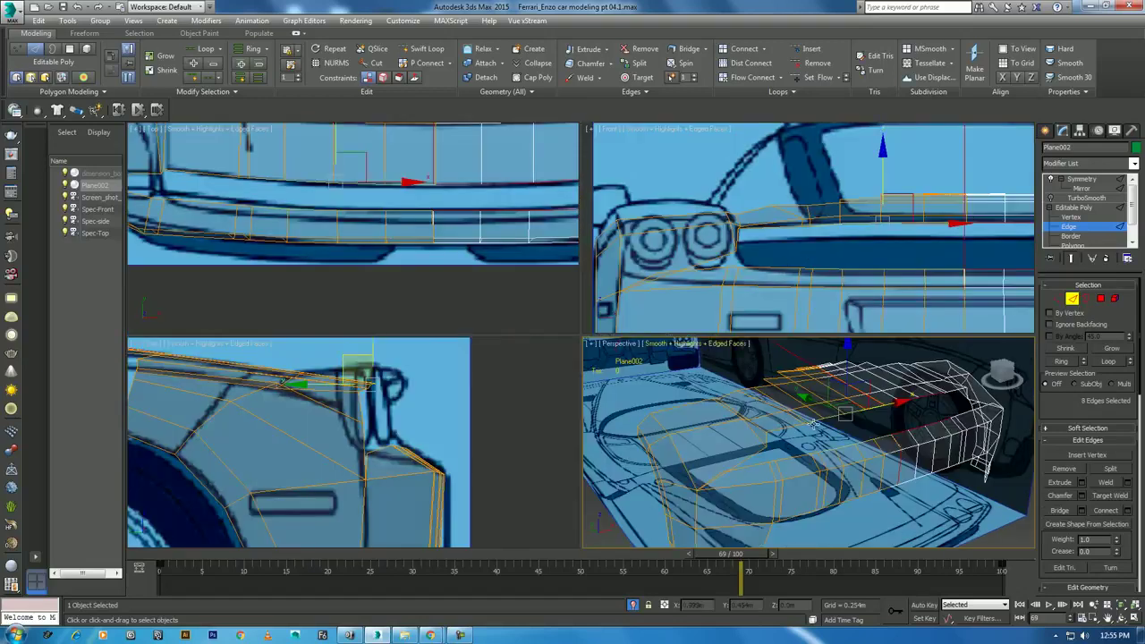
scroll(808, 452, up, 4)
drag(799, 383, 813, 415)
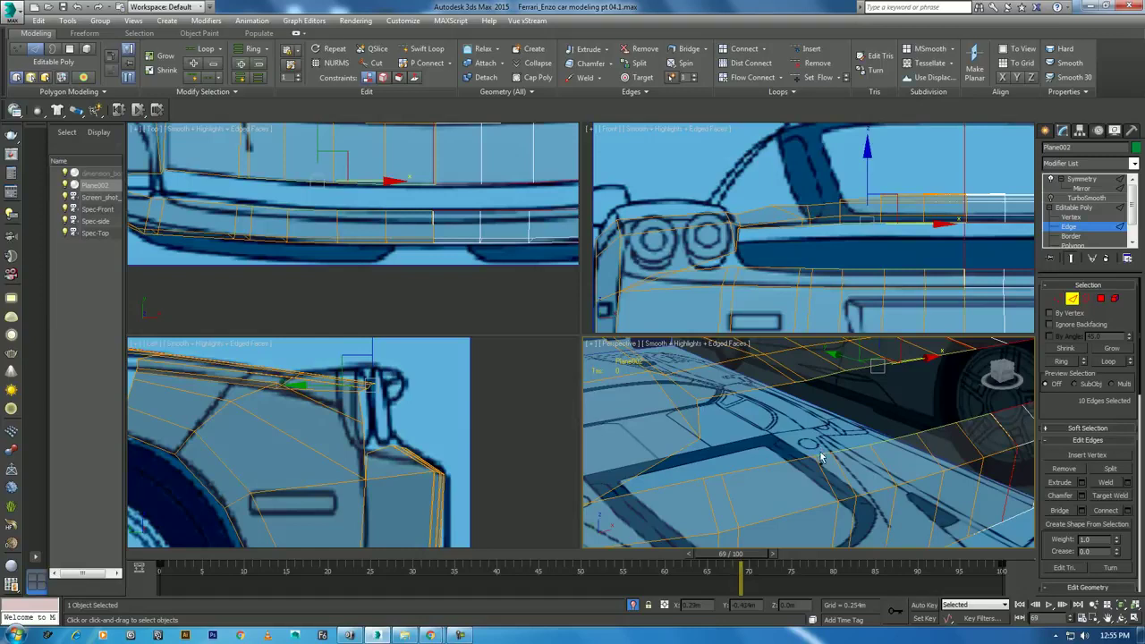
ctrl+click(739, 391)
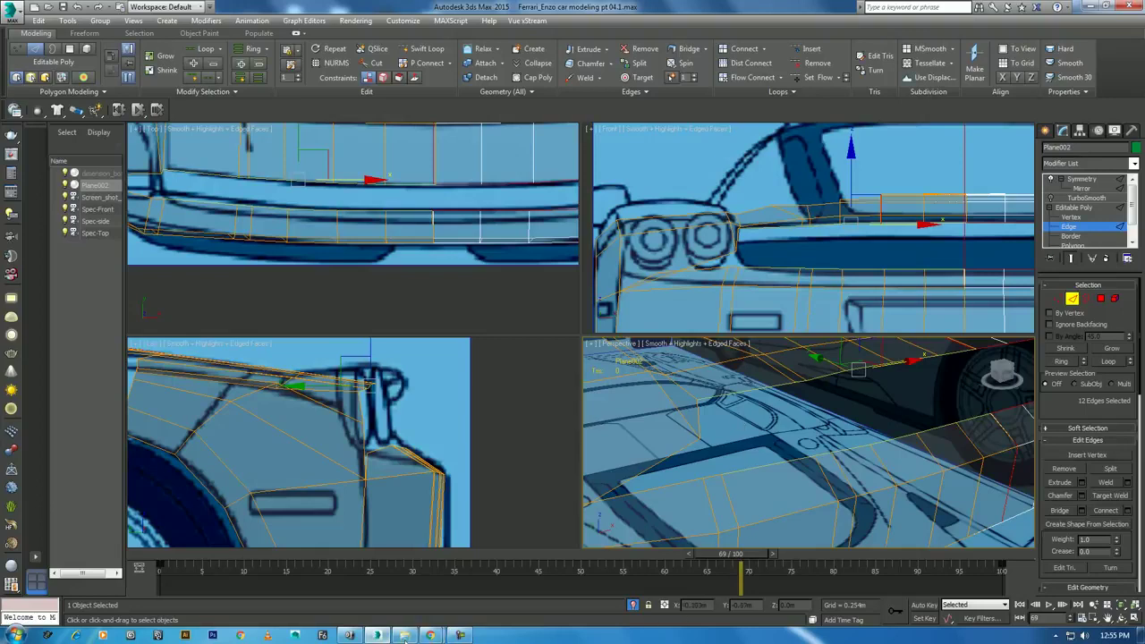
click(349, 635)
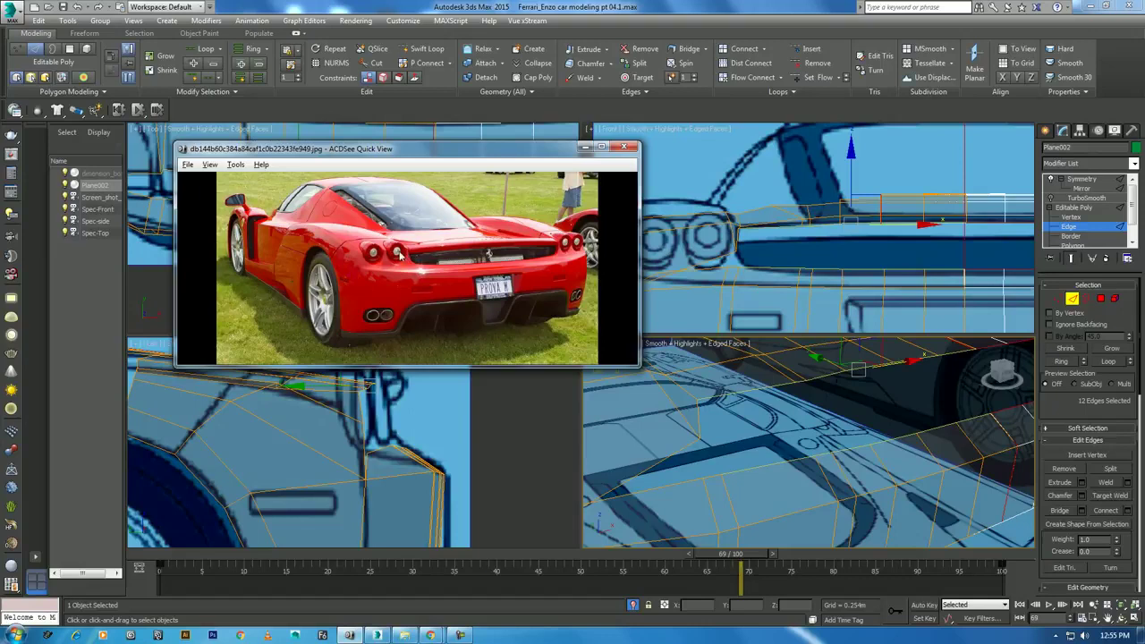
Bridge the selected rear-panel edges with Segments set to 2 in the Bridge caddy
middle_drag(648, 443, 800, 420)
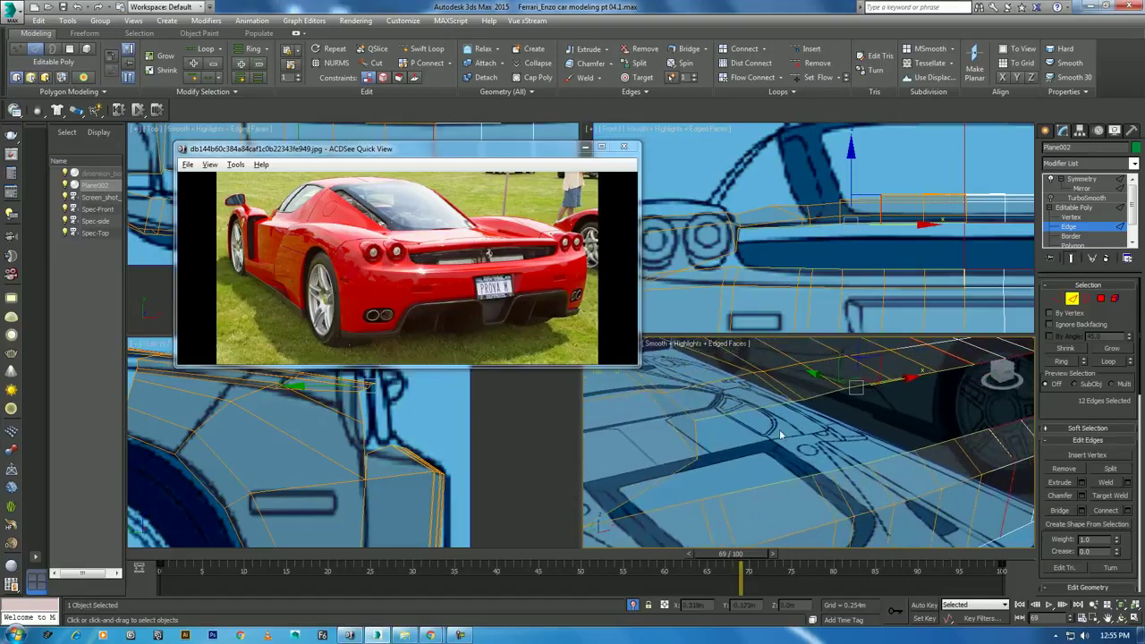
scroll(1083, 403, down, 2)
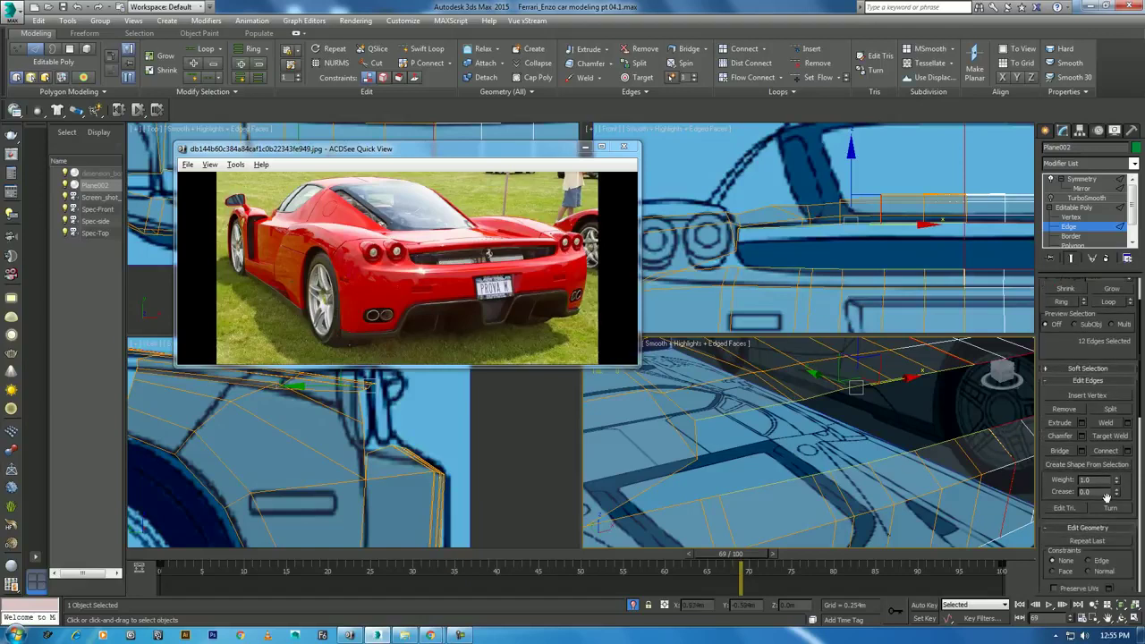
click(1083, 451)
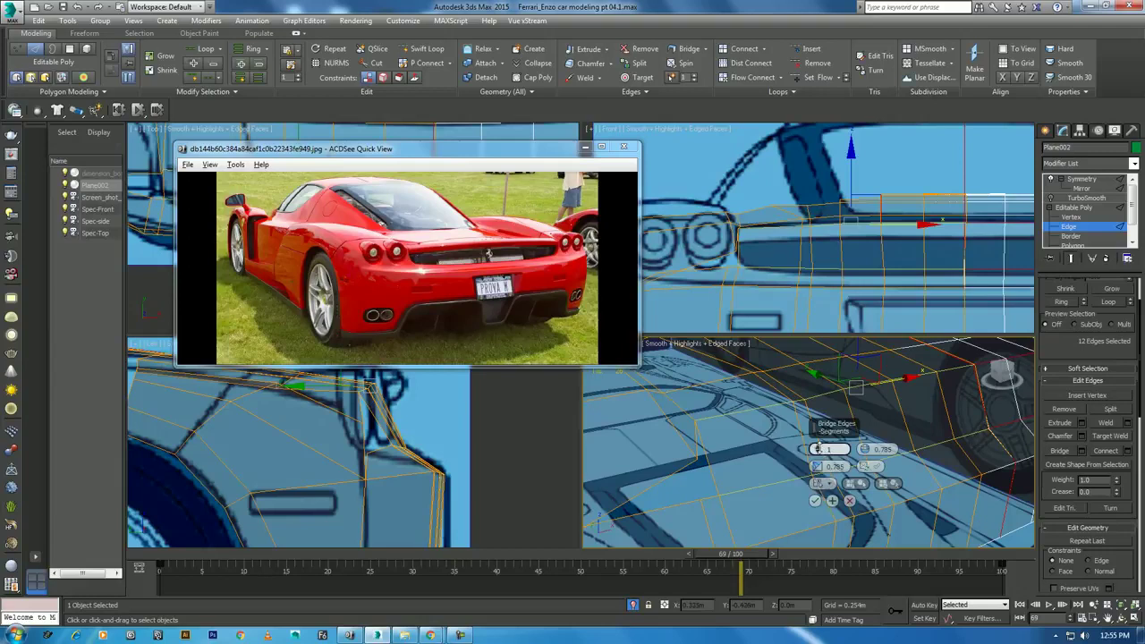
drag(818, 450, 821, 516)
click(814, 501)
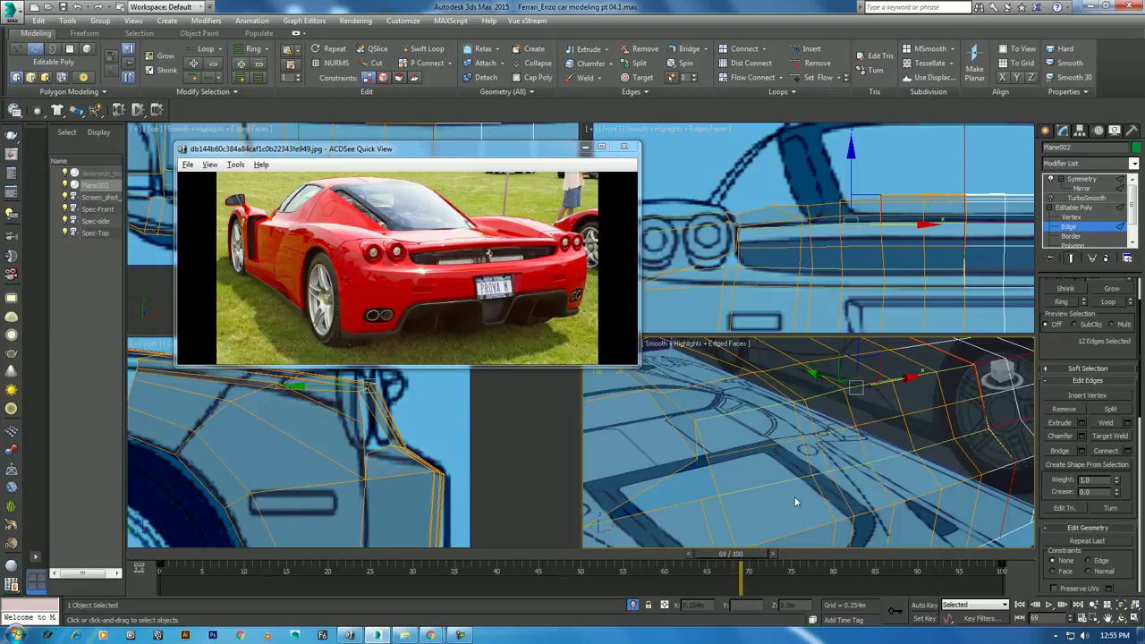
Select the new bridged vertex row and move it up-left to match the blueprint
key(1)
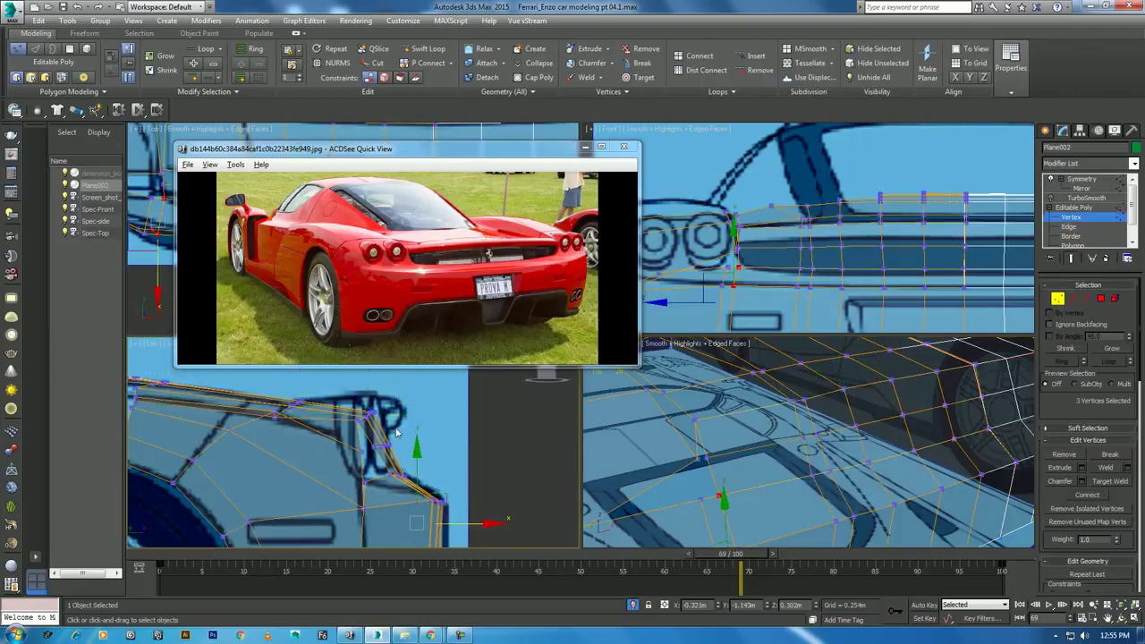
scroll(400, 442, up, 2)
drag(356, 452, 374, 472)
middle_drag(407, 436, 425, 423)
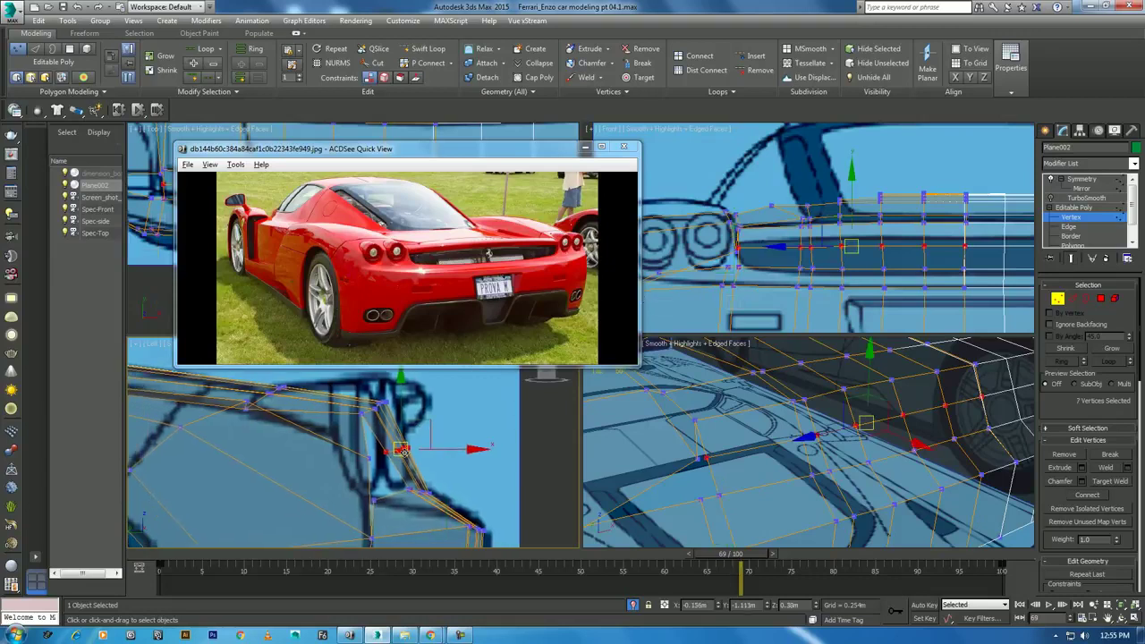
drag(425, 423, 416, 440)
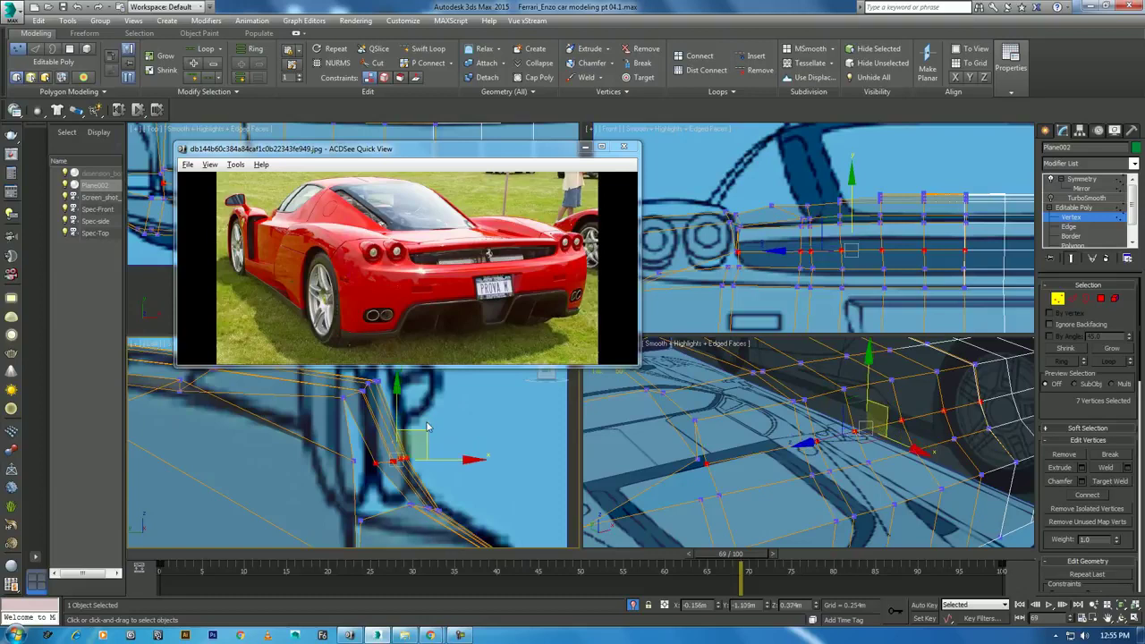
middle_drag(417, 440, 486, 471)
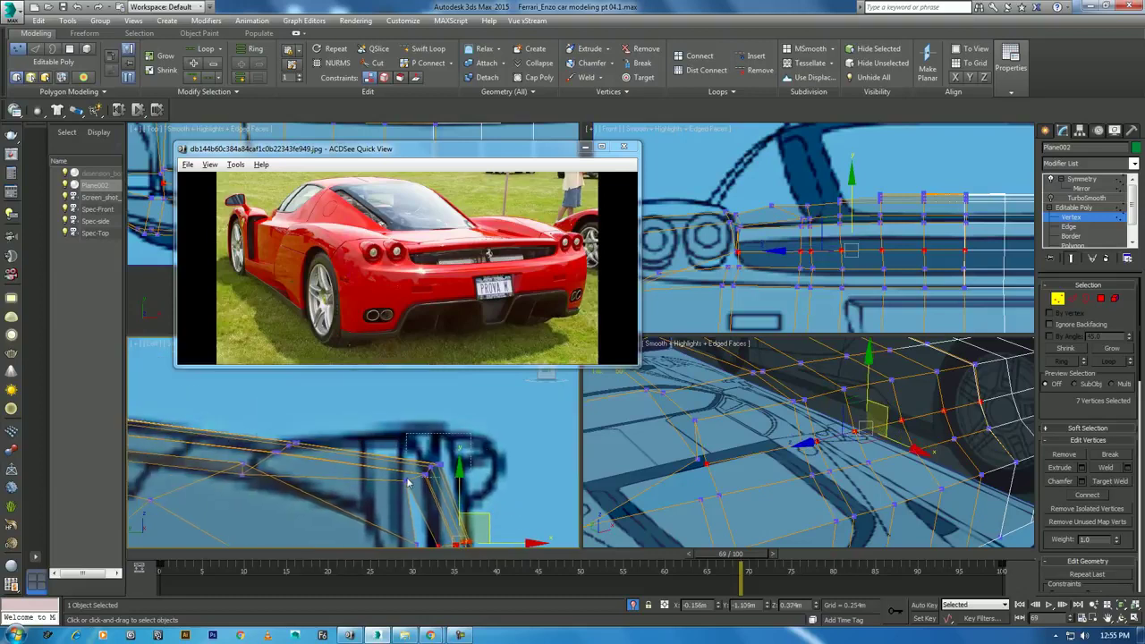
drag(458, 456, 430, 393)
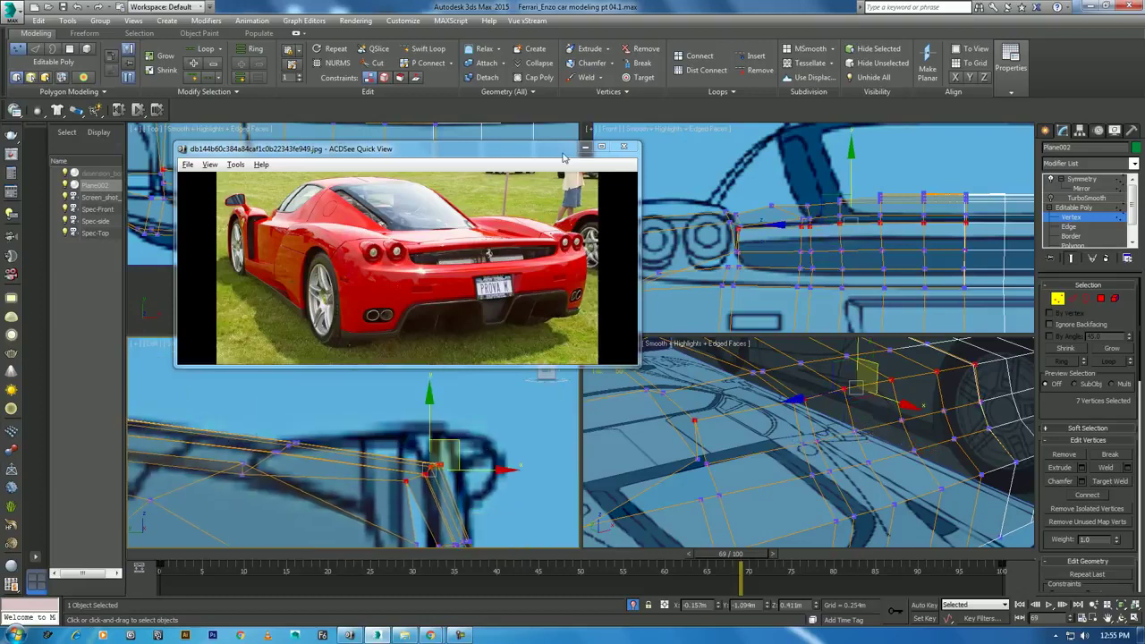
Close the reference photo and orbit the maximized Perspective view
click(583, 146)
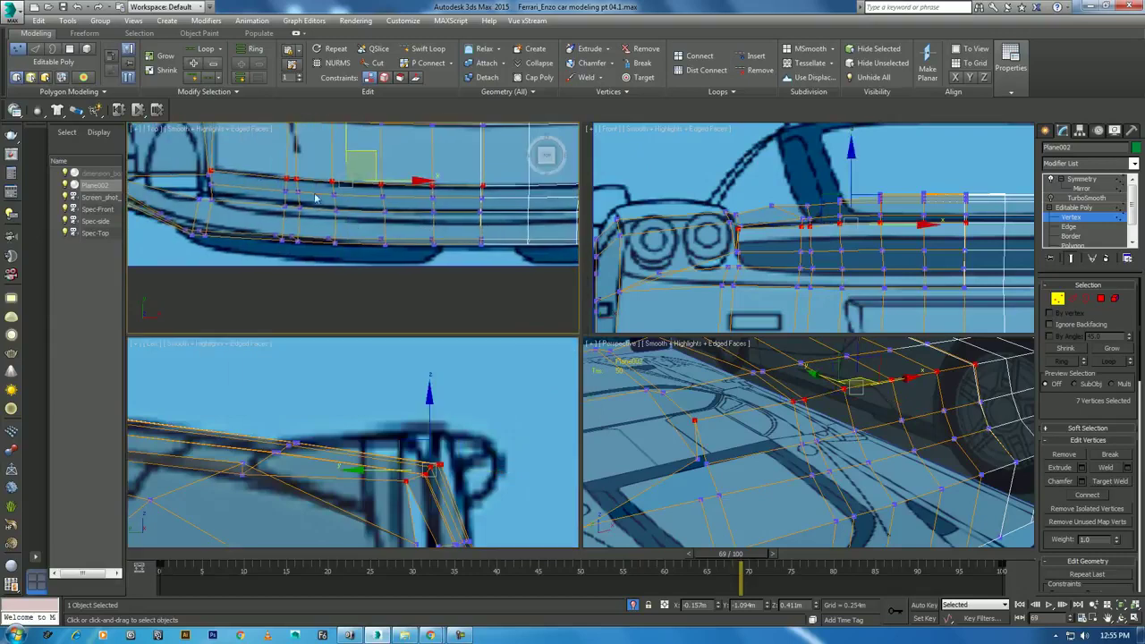
middle_drag(262, 209, 352, 232)
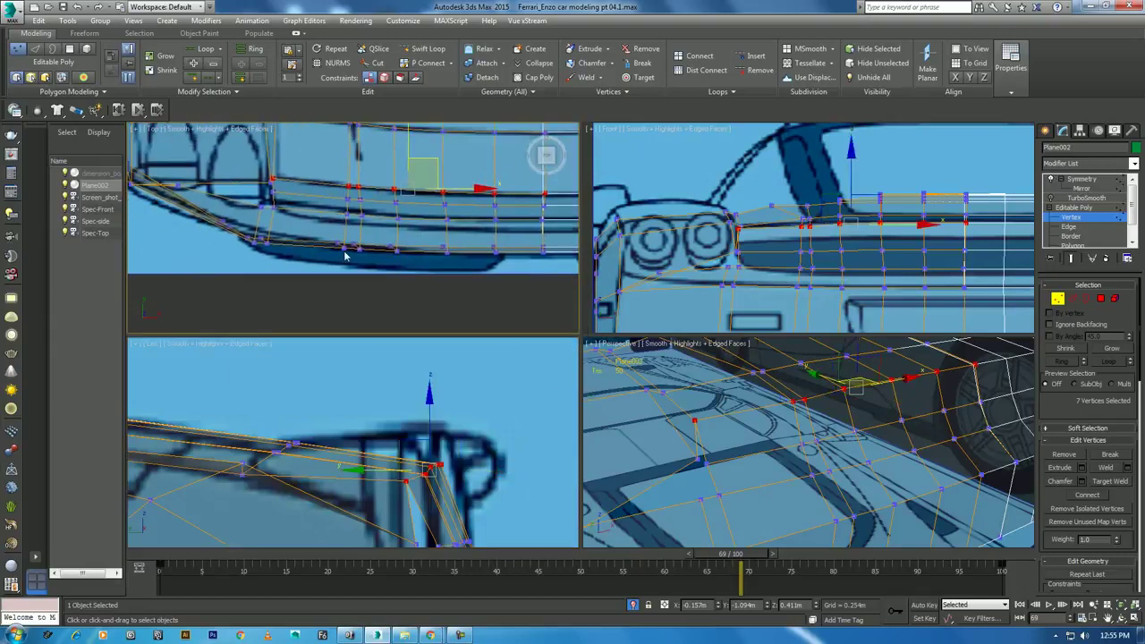
alt+middle_drag(755, 435, 781, 588)
key(alt+w)
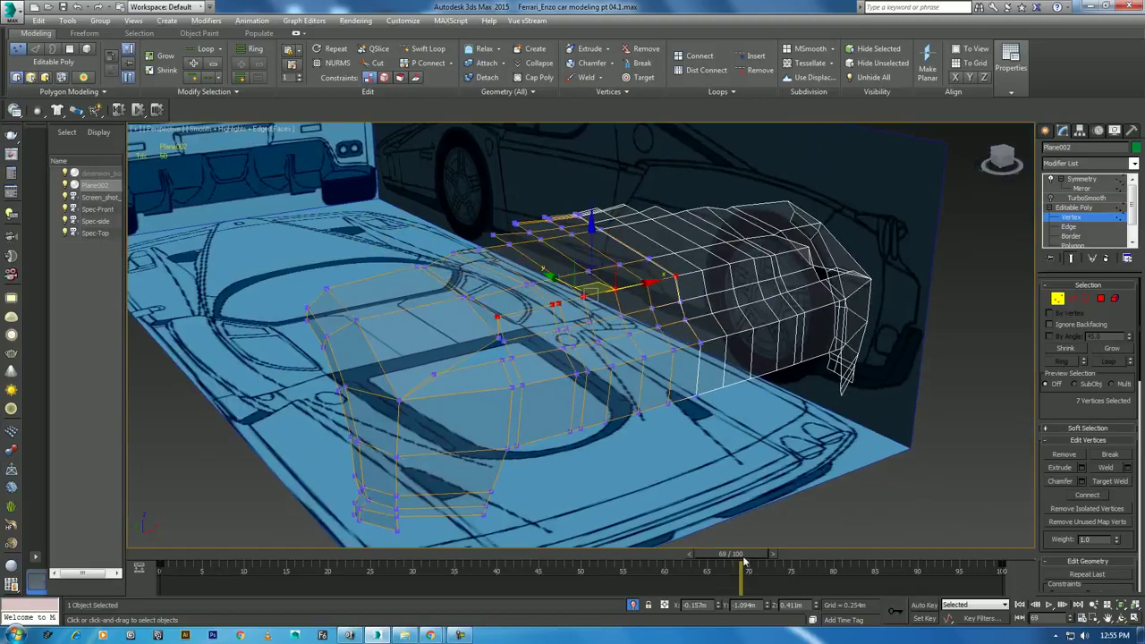
drag(742, 586, 161, 586)
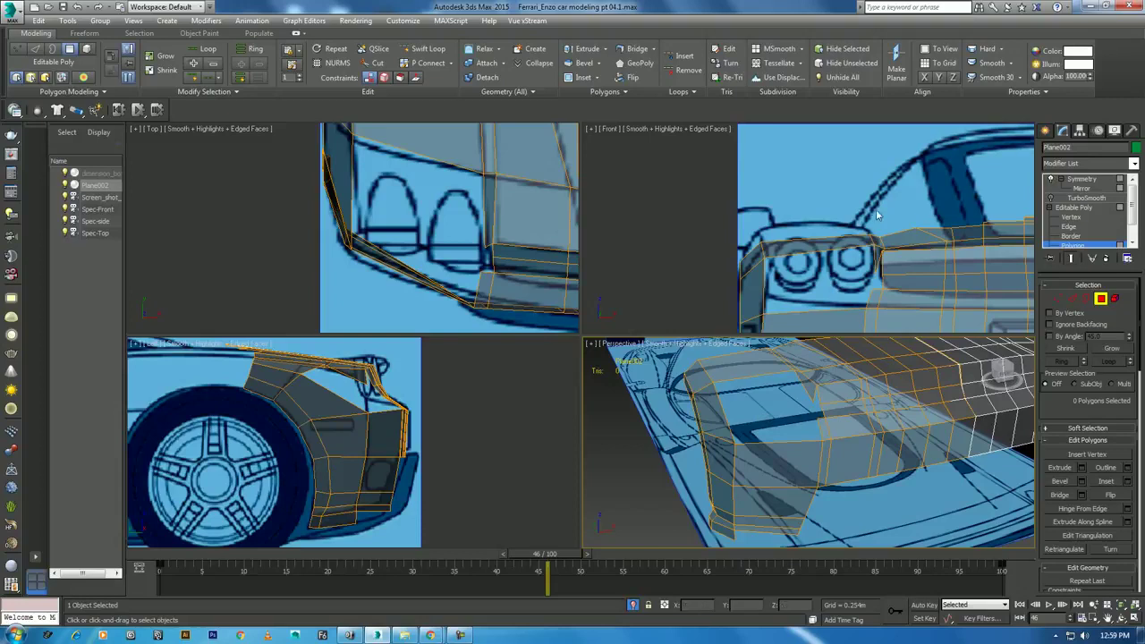
Return to top-level object editing and bring up the Create panel
right_click(825, 177)
click(770, 170)
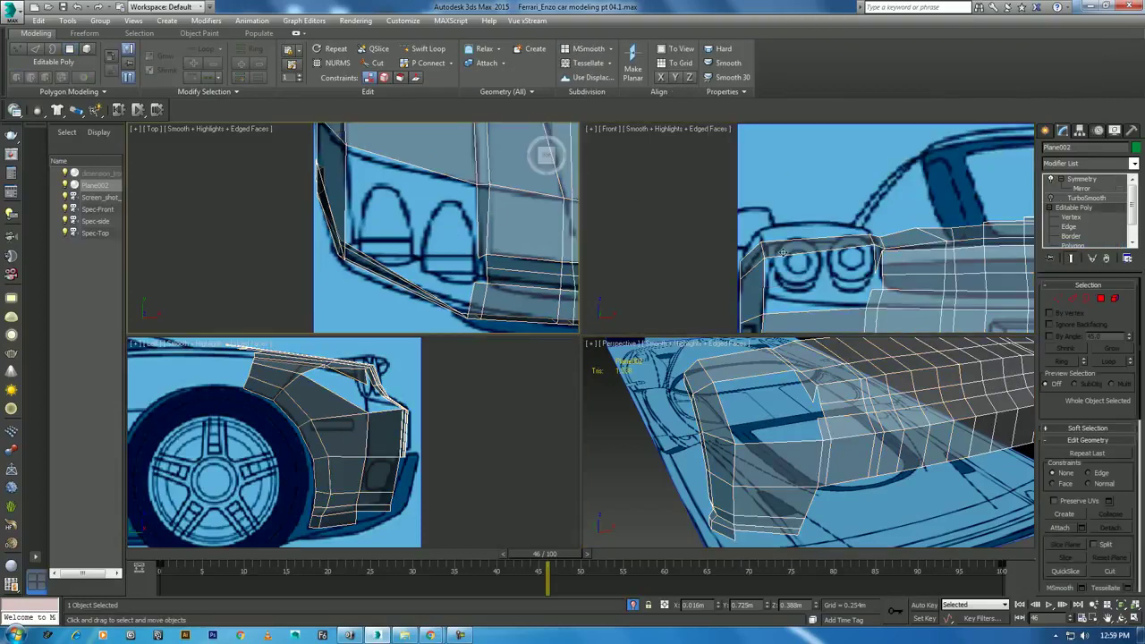
click(1045, 132)
Create a sphere centred on the taillight circle in the maximized Front view
click(1064, 222)
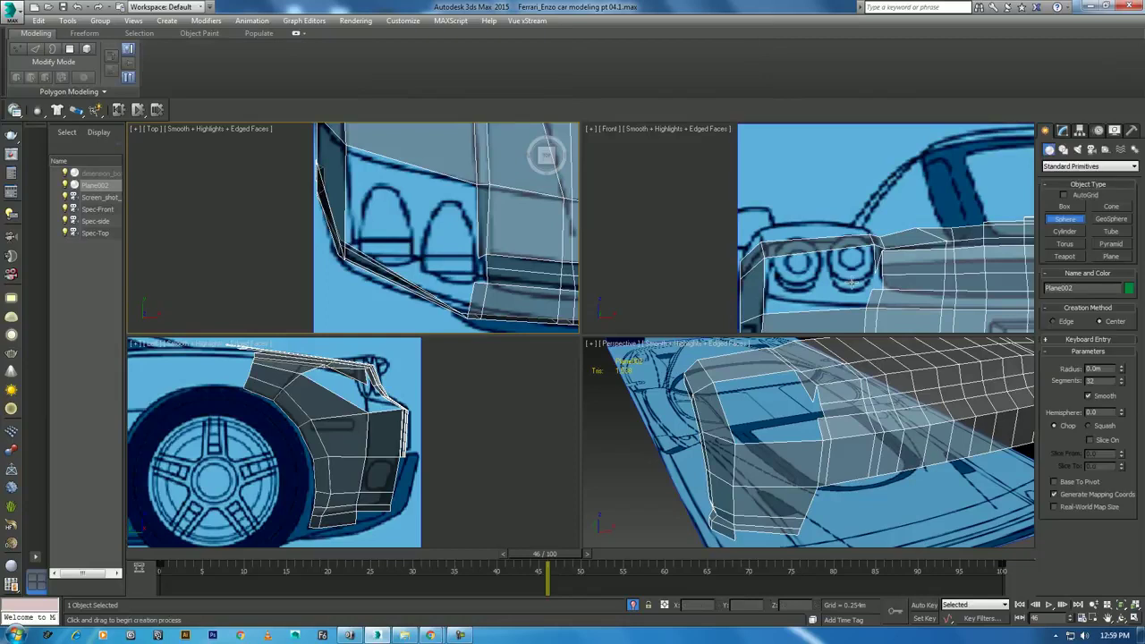
key(alt+w)
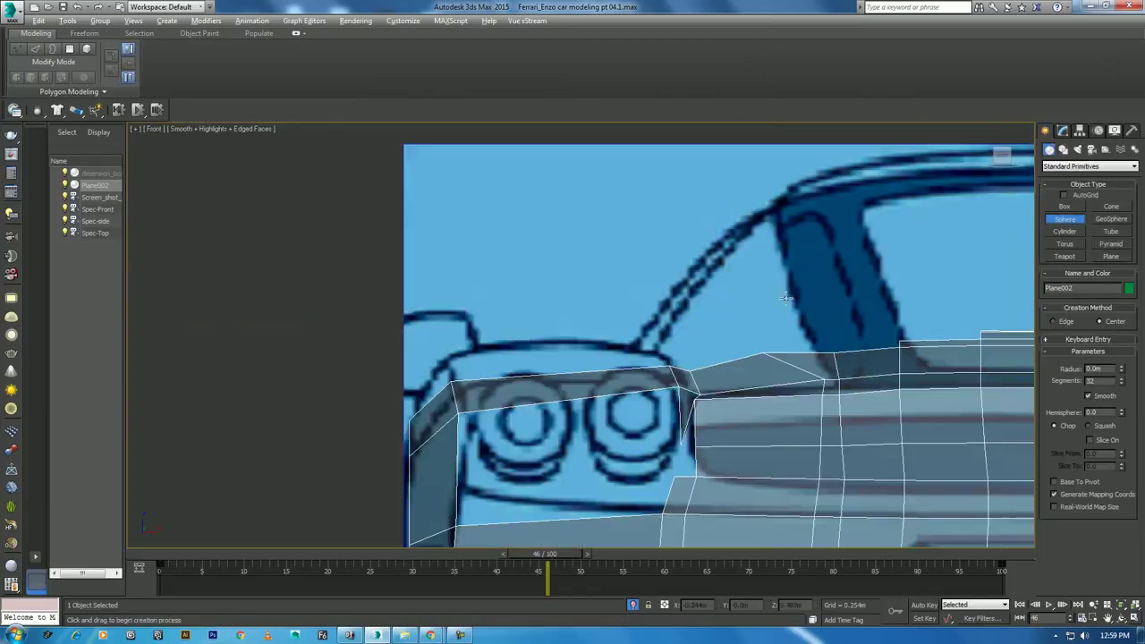
scroll(797, 280, up, 3)
drag(671, 338, 694, 344)
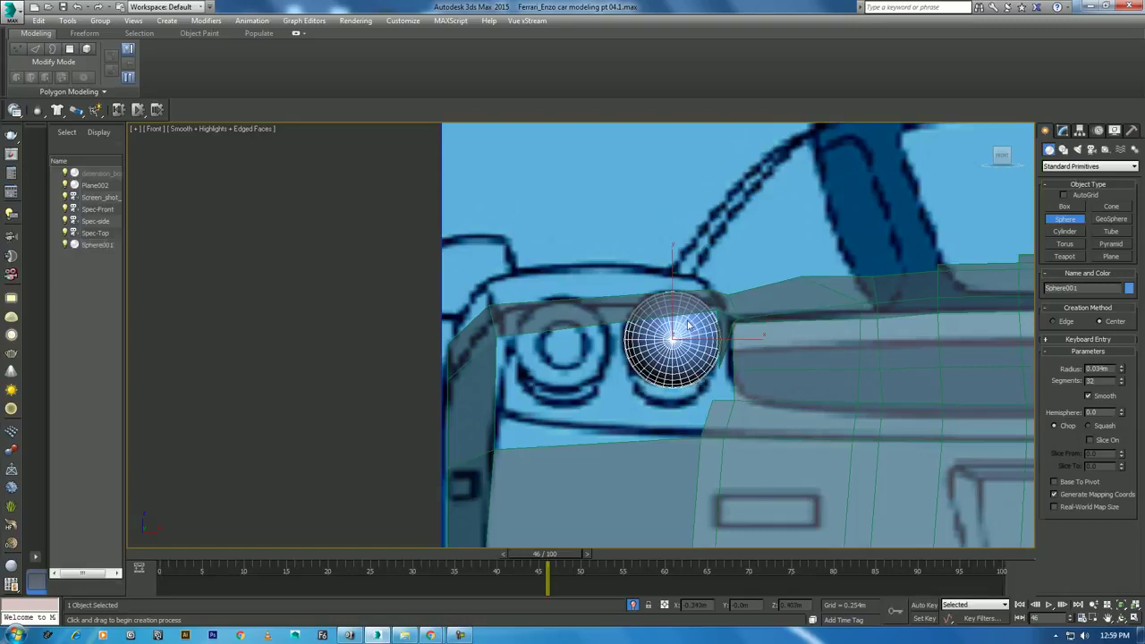
key(w)
Move the sphere back along Y in the Top view so it sits at the car's rear
key(alt+w)
scroll(367, 222, down, 3)
scroll(367, 223, down, 3)
scroll(367, 223, up, 1)
key(alt+w)
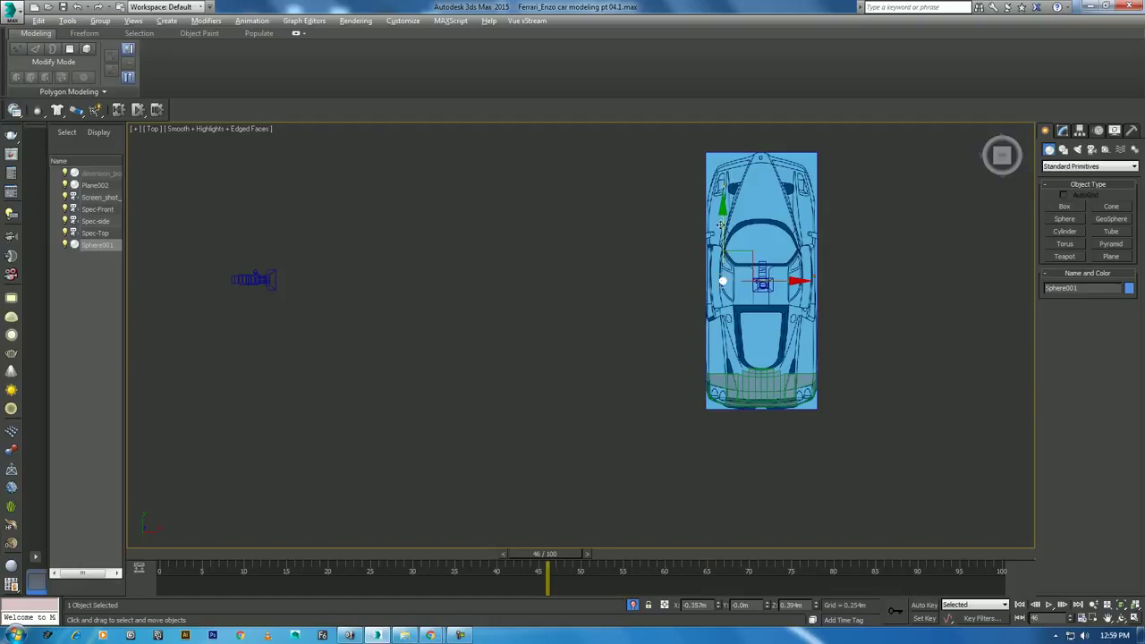
drag(720, 225, 717, 330)
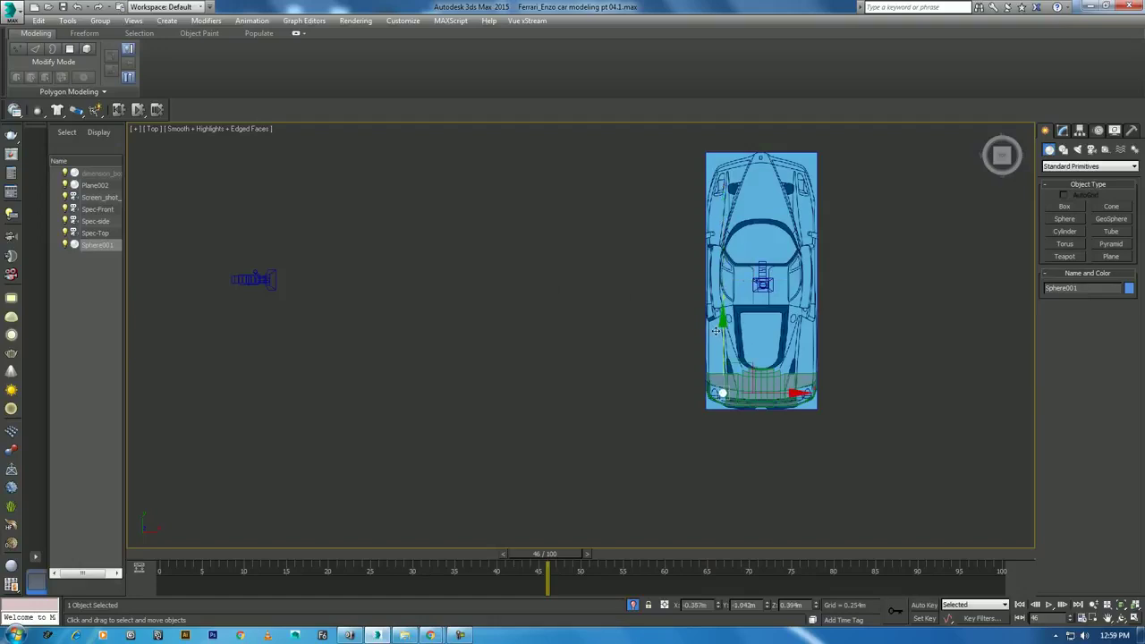
key(z)
scroll(674, 339, down, 4)
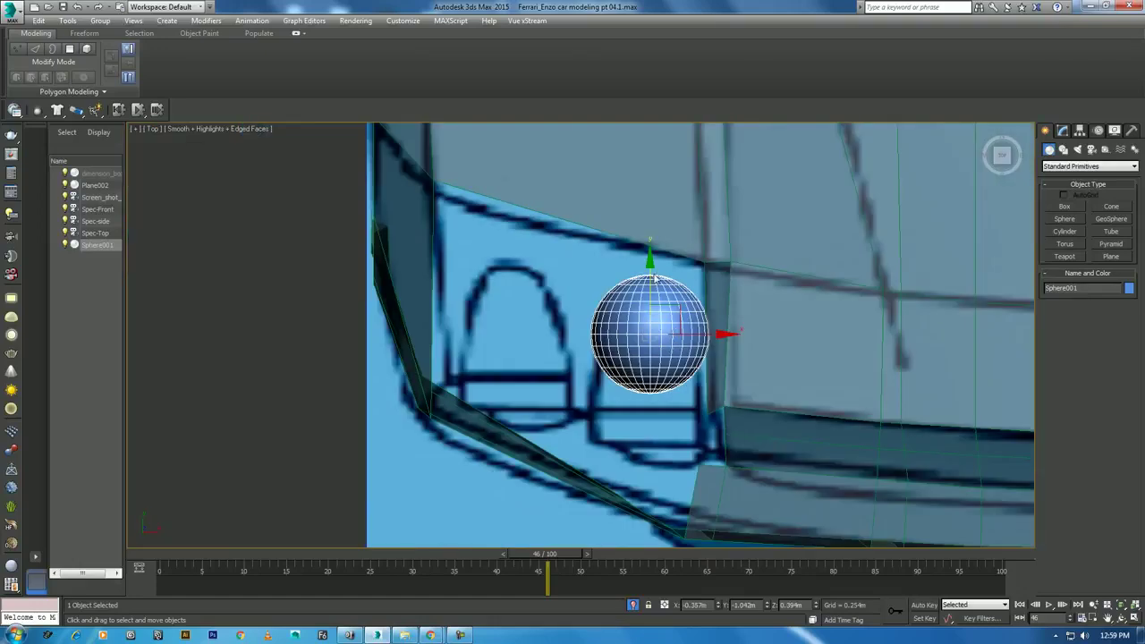
drag(650, 274, 650, 293)
Try sphere segment counts of 16, 8, 12 and 10 in the Modify panel
click(1063, 131)
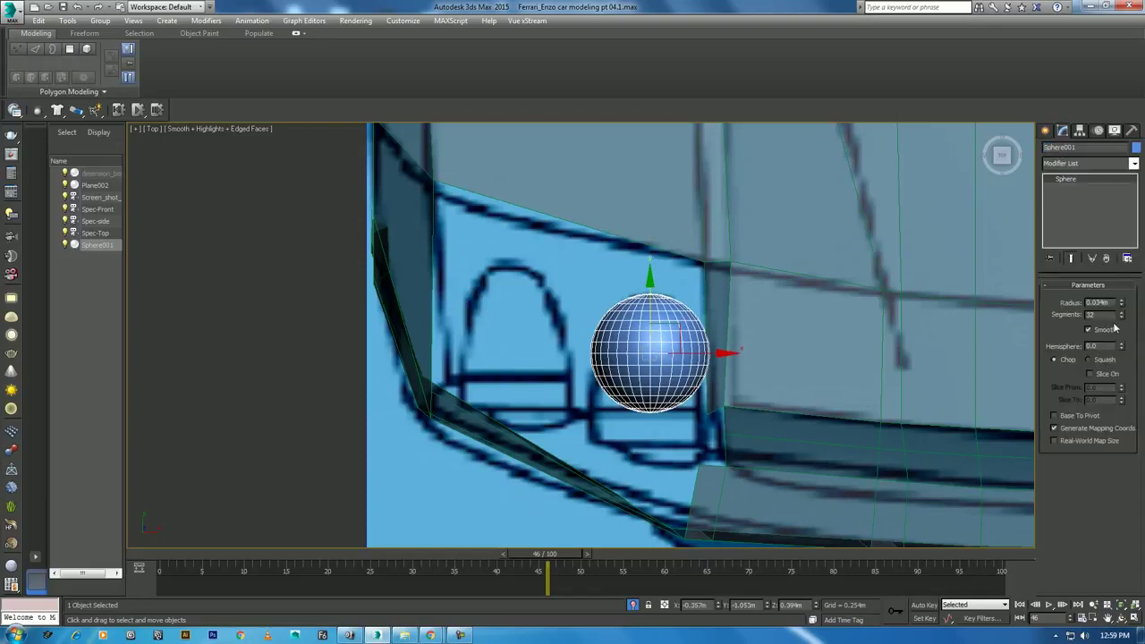
text(16)
key(Return)
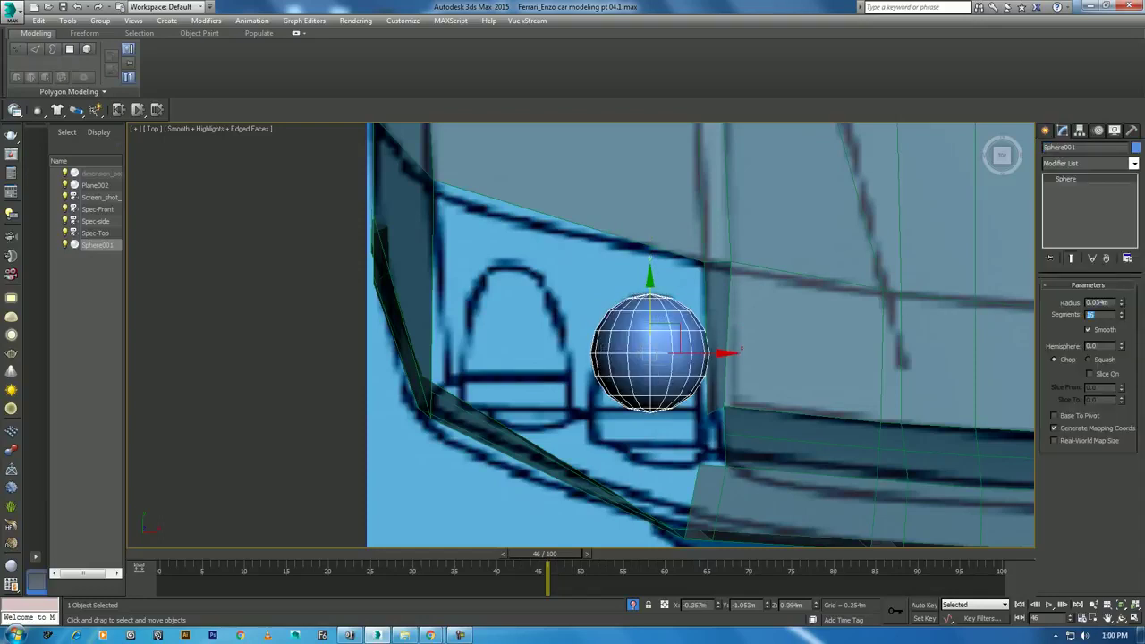
text(8)
key(Return)
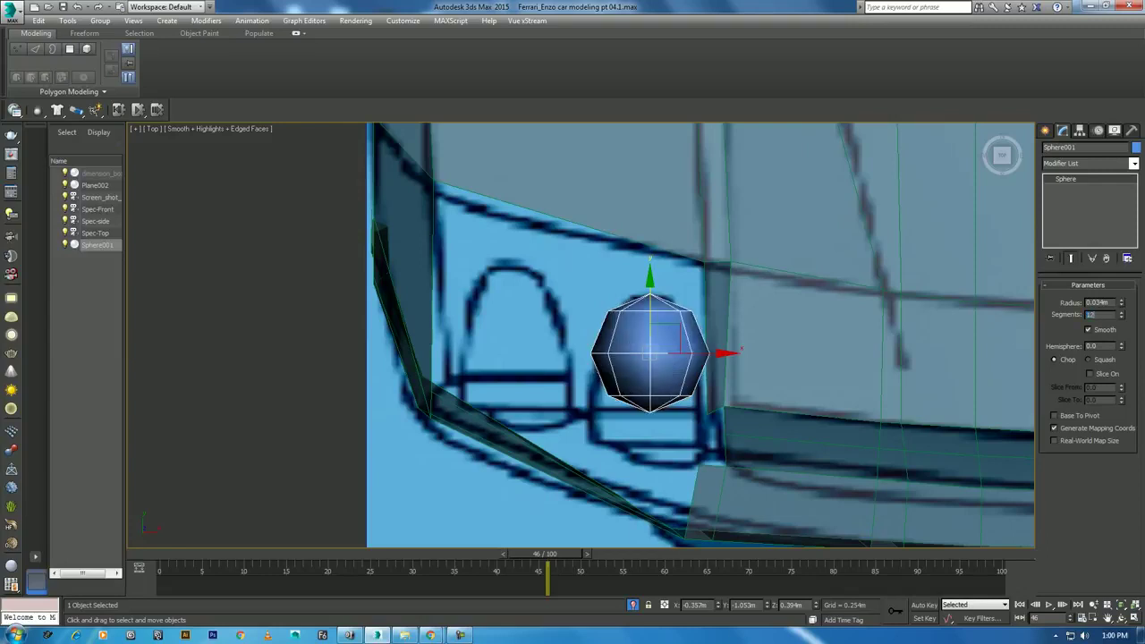
text(12)
key(Return)
middle_drag(663, 381, 697, 351)
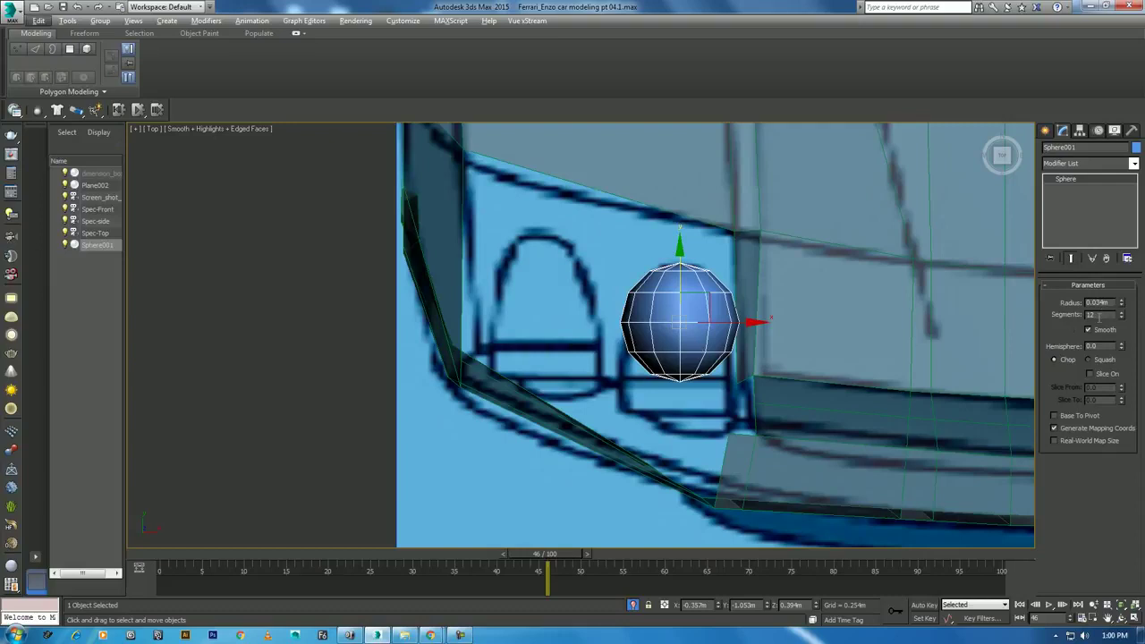
text(10)
key(Return)
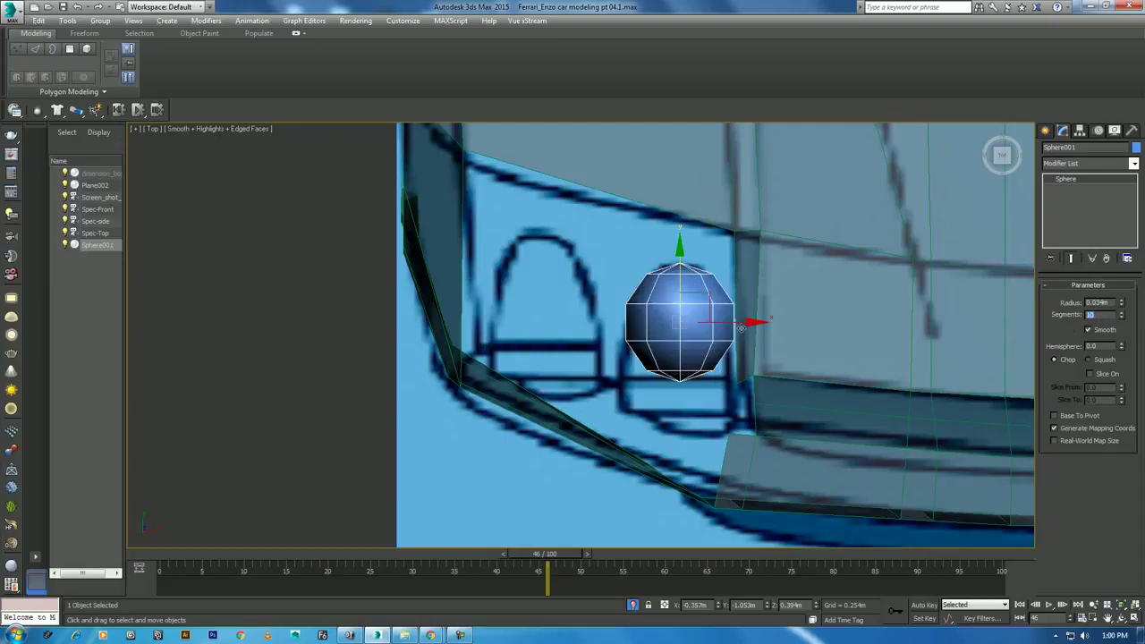
Orbit the Perspective view around the sphere to judge it against the car body
key(alt+w)
alt+middle_drag(849, 476, 800, 460)
key(alt+w)
mouse_move(698, 362)
alt+middle_down()
mouse_move(726, 352)
mouse_move(734, 387)
alt+middle_up()
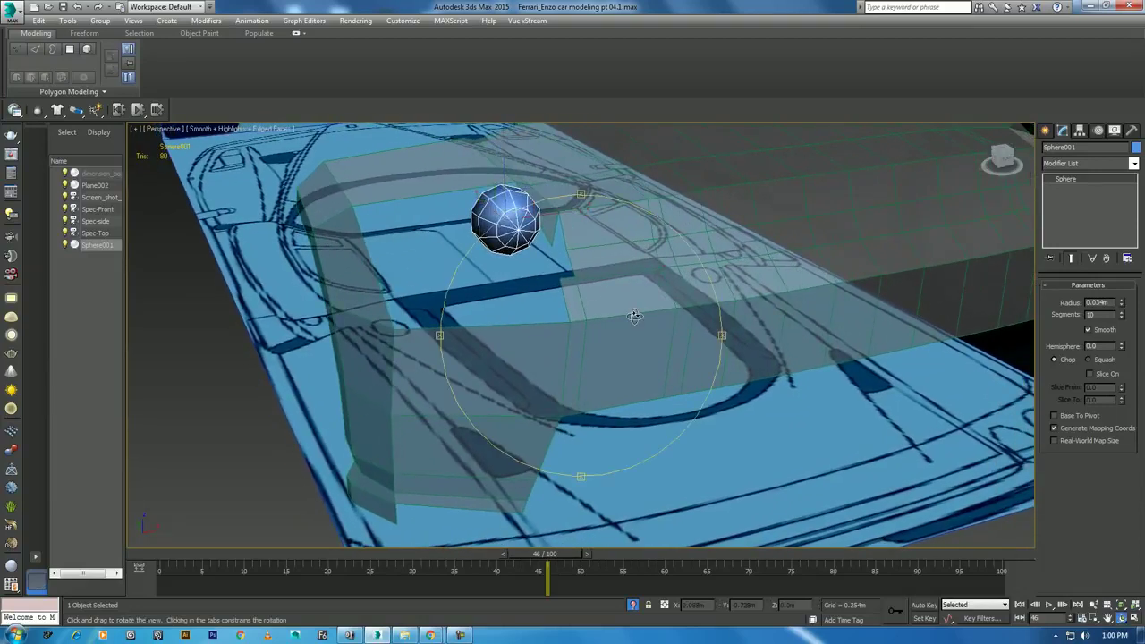
mouse_move(624, 292)
alt+middle_down()
mouse_move(644, 294)
mouse_move(601, 274)
mouse_move(606, 289)
mouse_move(595, 289)
alt+middle_up()
key(alt+w)
scroll(436, 246, up, 2)
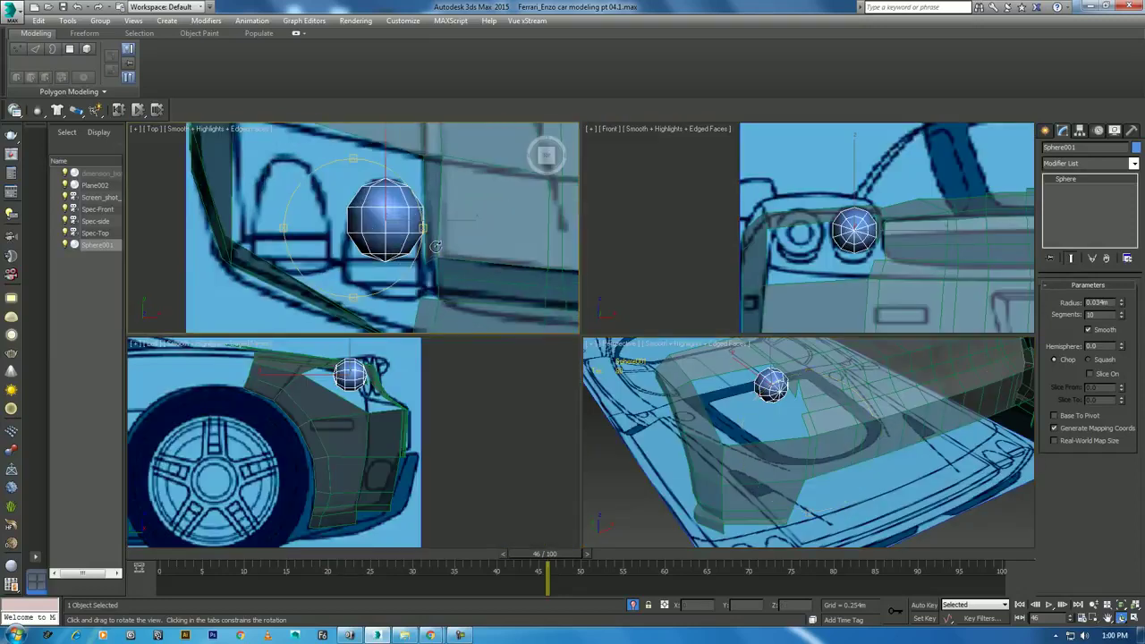
key(w)
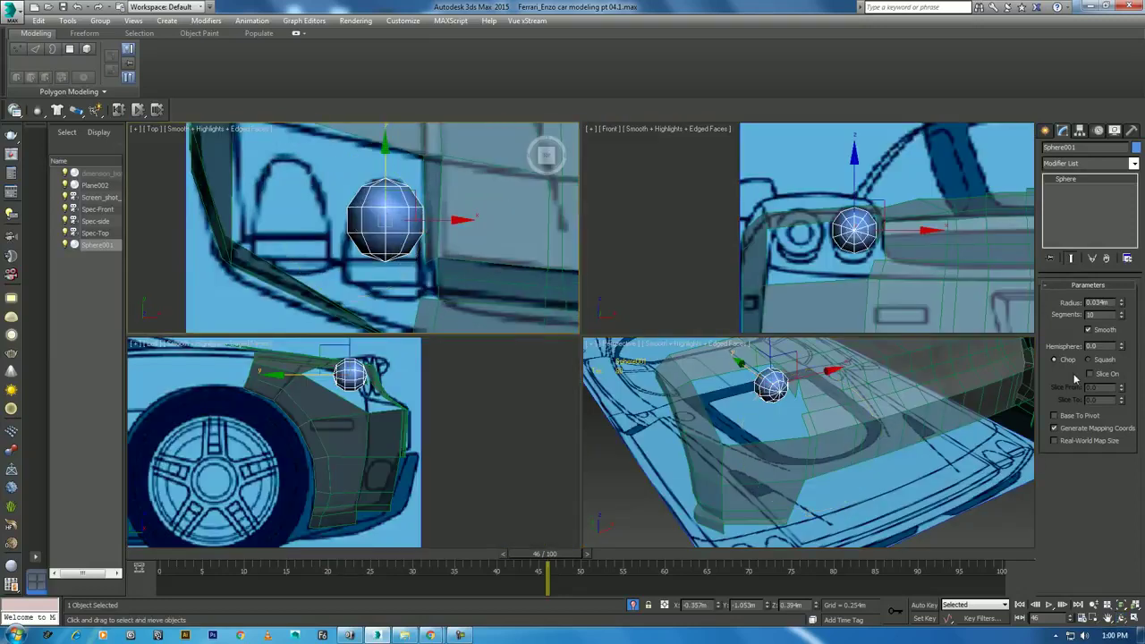
Step the Segments spinner through 11, 12 and 10, settling on 8
click(1122, 314)
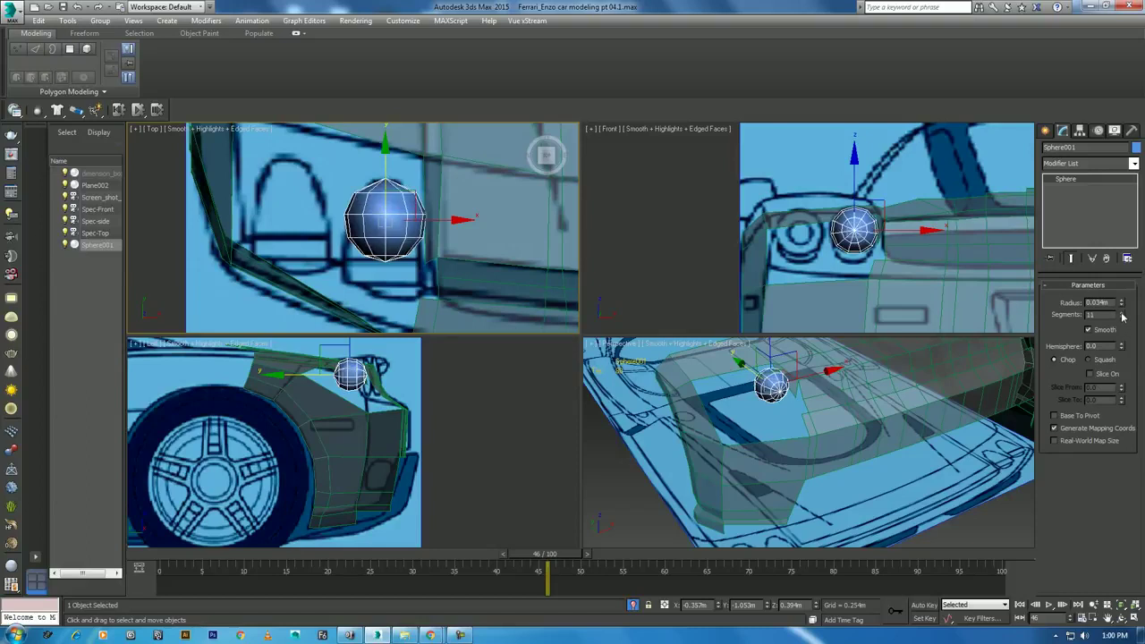
scroll(834, 253, up, 1)
scroll(835, 253, up, 3)
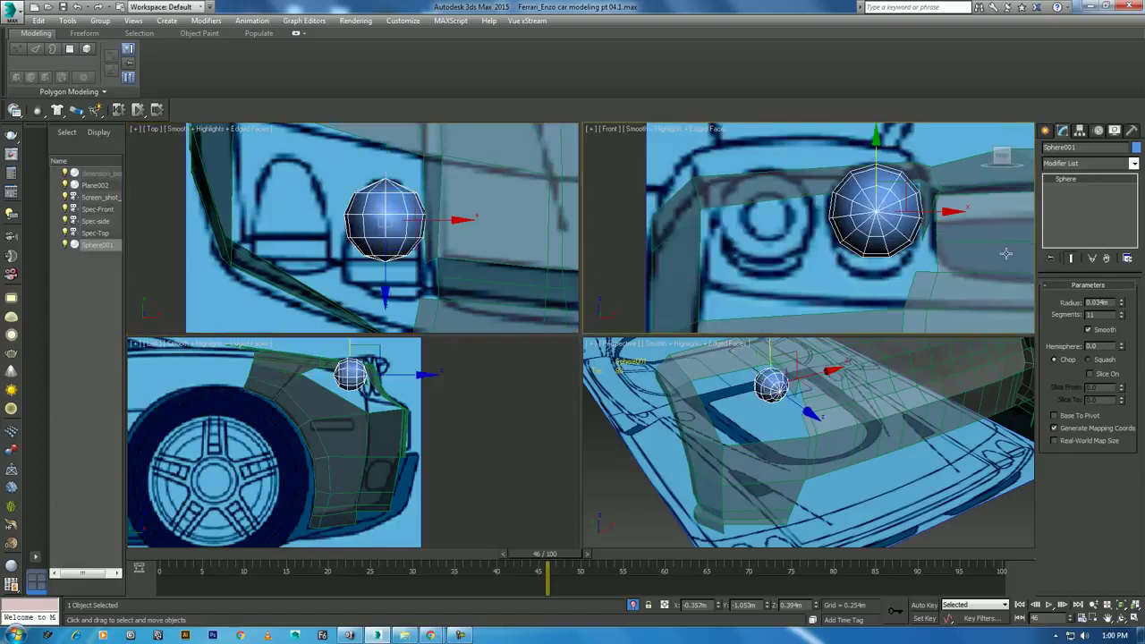
click(1122, 314)
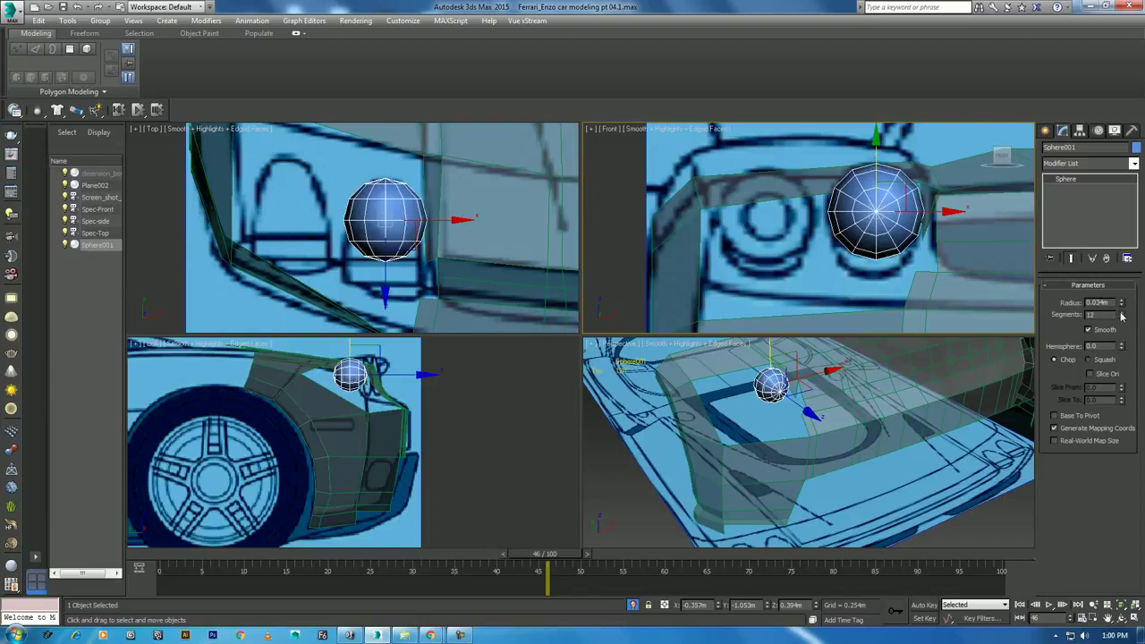
click(1122, 318)
click(1122, 317)
click(1121, 319)
click(1123, 319)
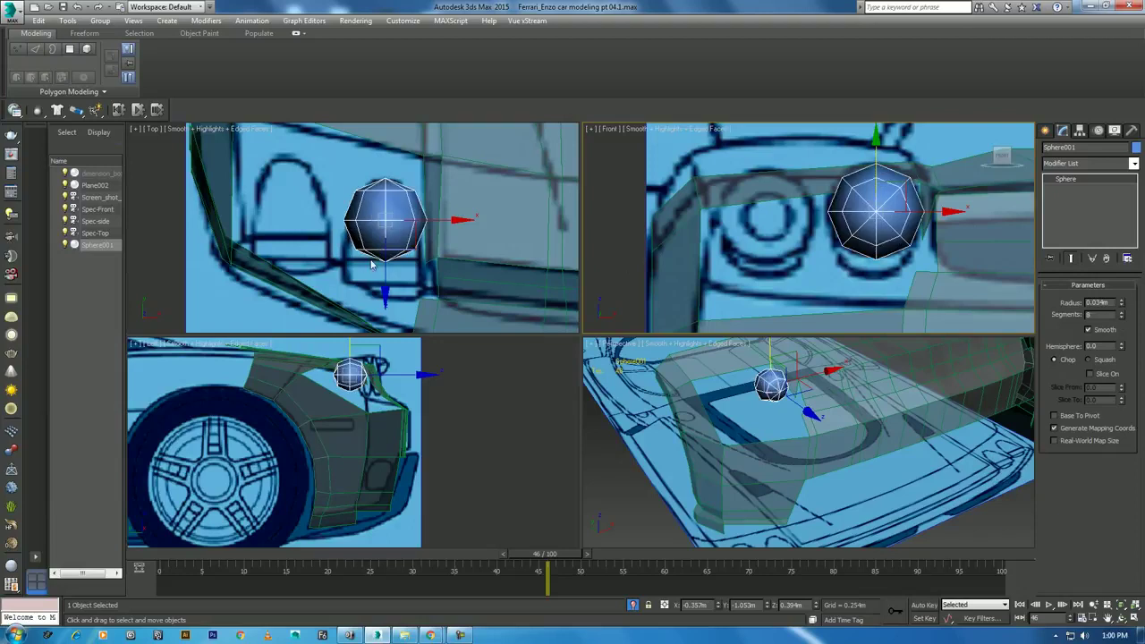
Recentre the Top view on the sphere and open its right-click menu
right_click(435, 284)
middle_drag(396, 253, 411, 263)
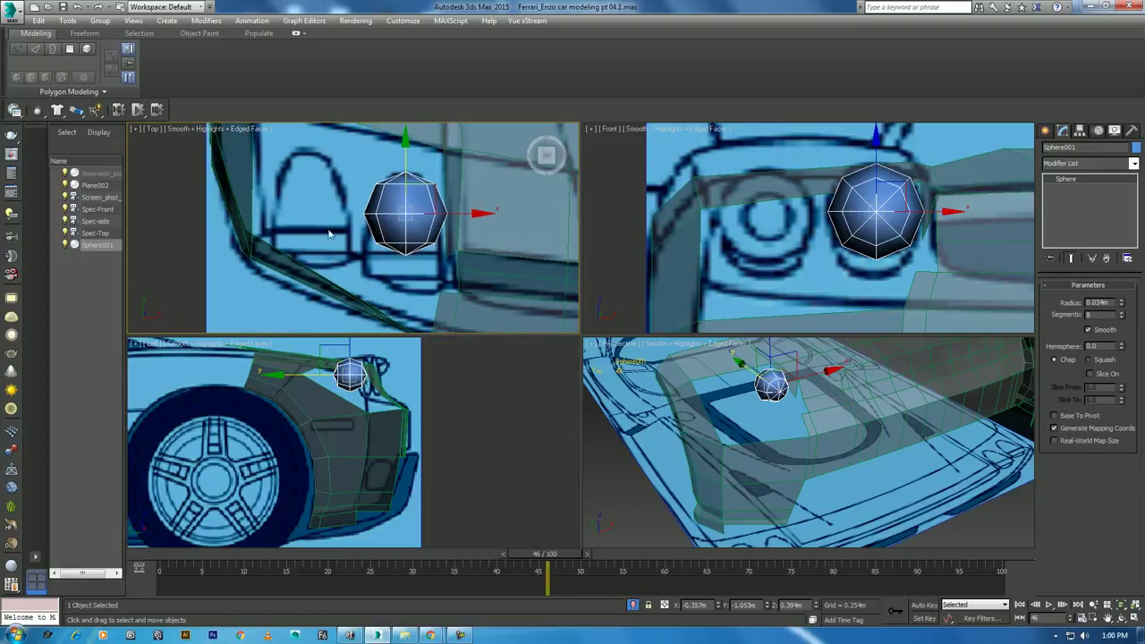
scroll(374, 219, up, 2)
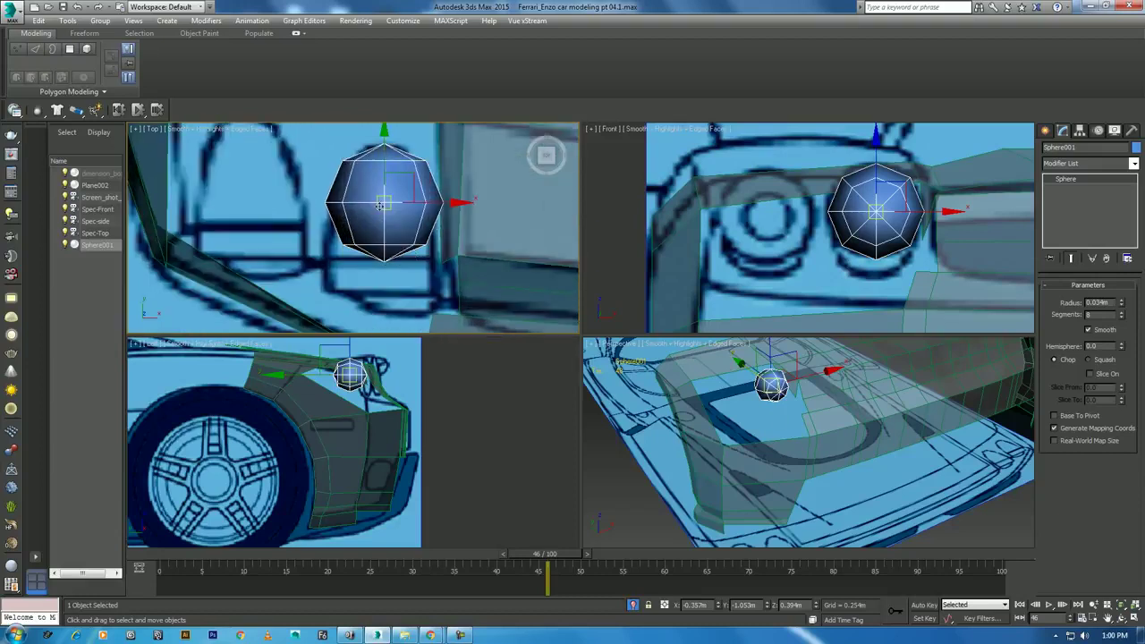
right_click(379, 211)
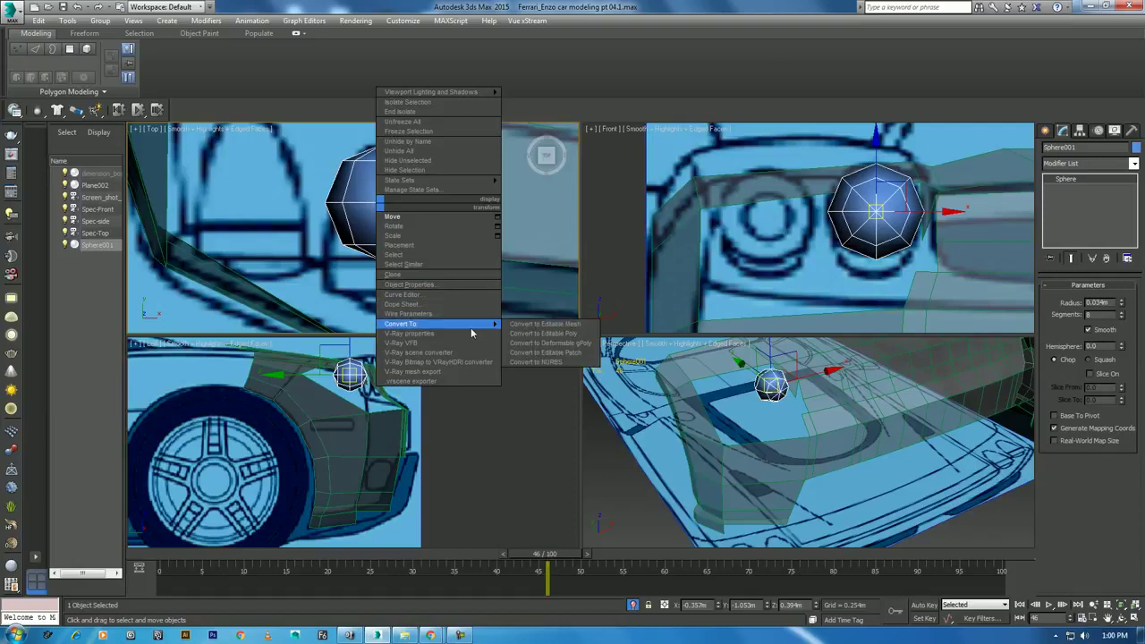
Convert the sphere to Editable Poly and delete its lower half of polygons
click(541, 332)
click(1100, 297)
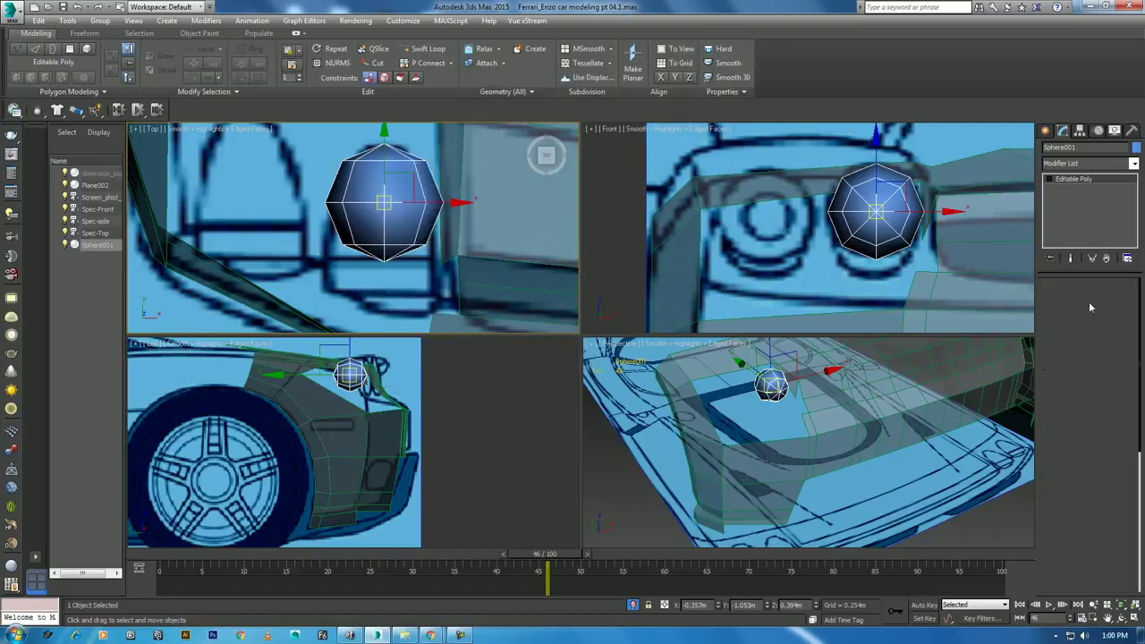
drag(314, 234, 314, 234)
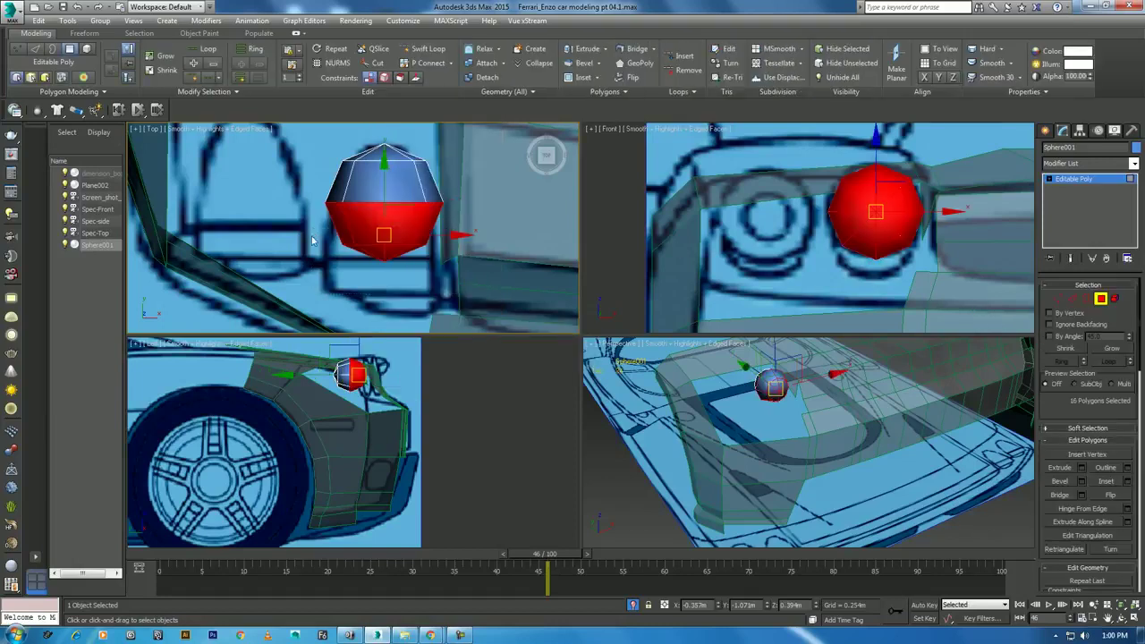
key(Delete)
Apply the grey material to the dome at object level, then select its open border
mouse_move(422, 206)
middle_down()
mouse_move(446, 220)
mouse_move(423, 227)
middle_up()
right_click(404, 195)
click(394, 187)
key(m)
click(642, 227)
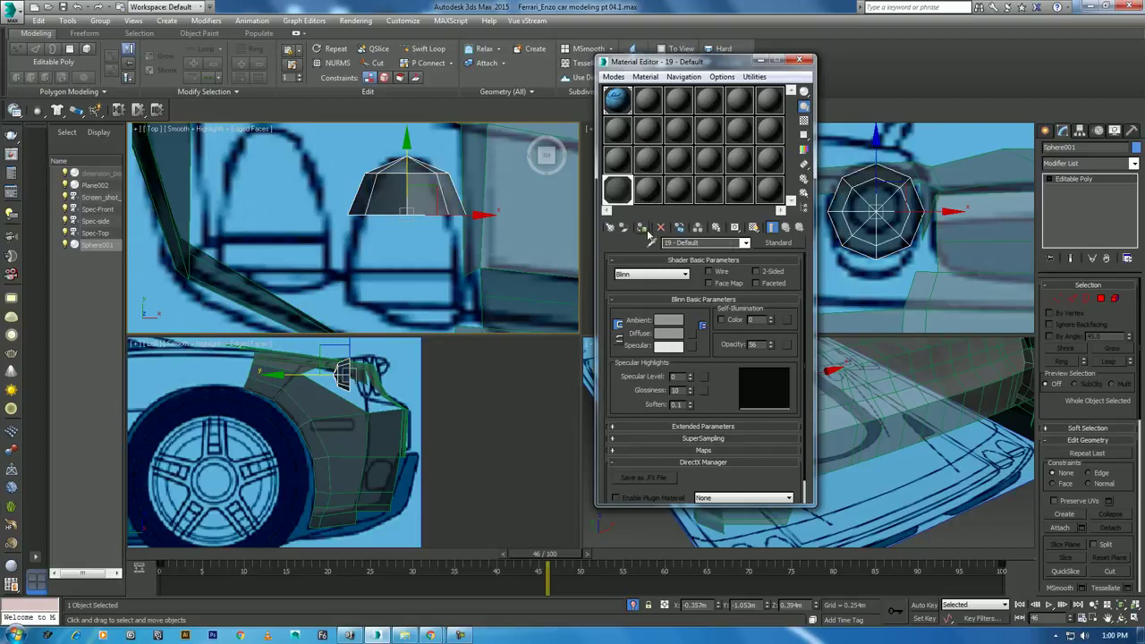
click(800, 61)
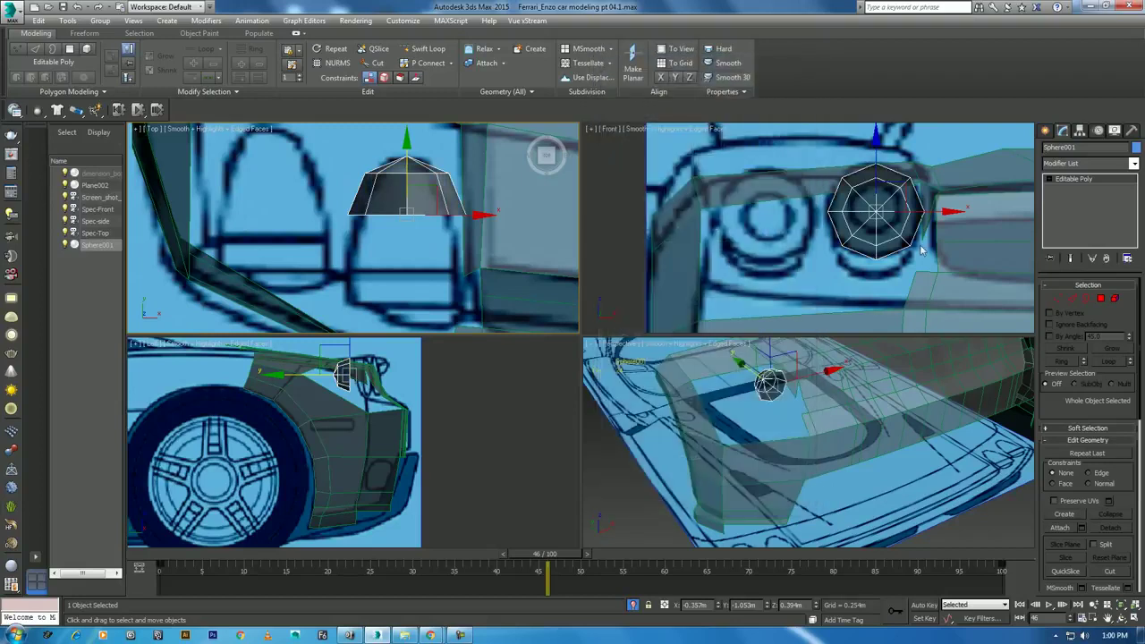
click(1085, 298)
click(432, 216)
Extrude the open border down one row and scale the middle vertex ring narrower
shift+drag(407, 161, 408, 212)
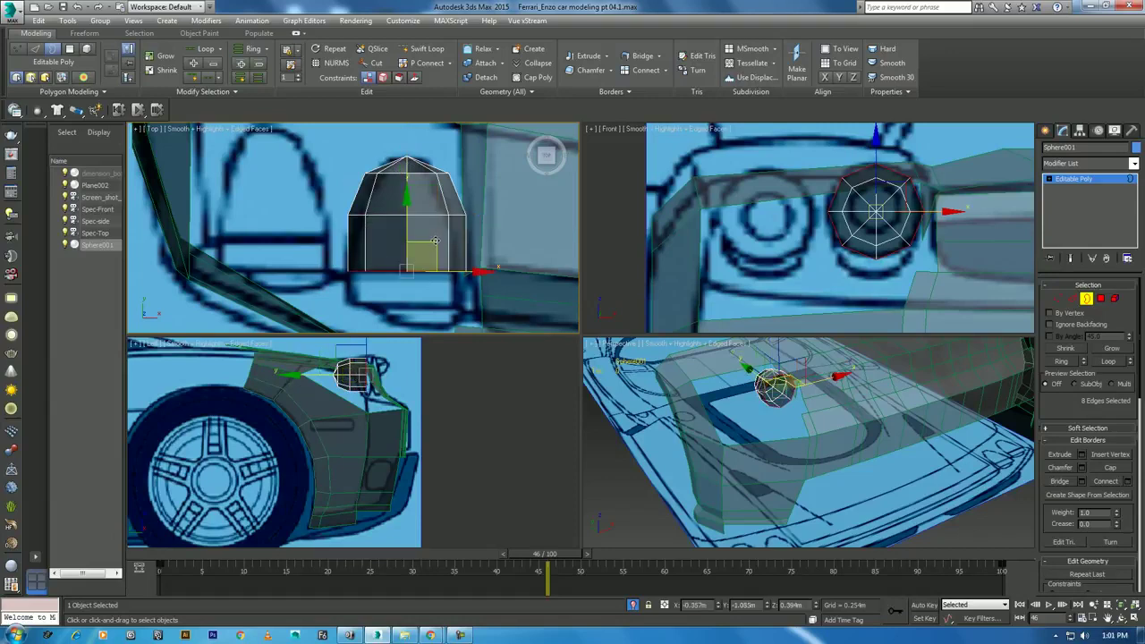
middle_drag(491, 249, 487, 275)
key(1)
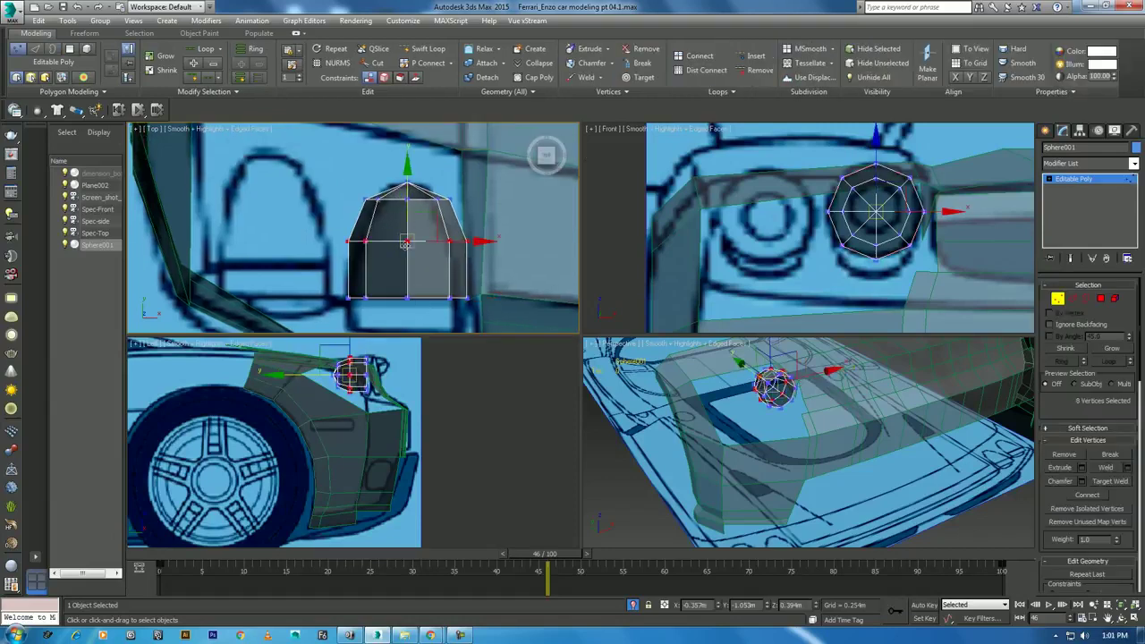
scroll(414, 243, up, 2)
key(r)
drag(417, 233, 397, 243)
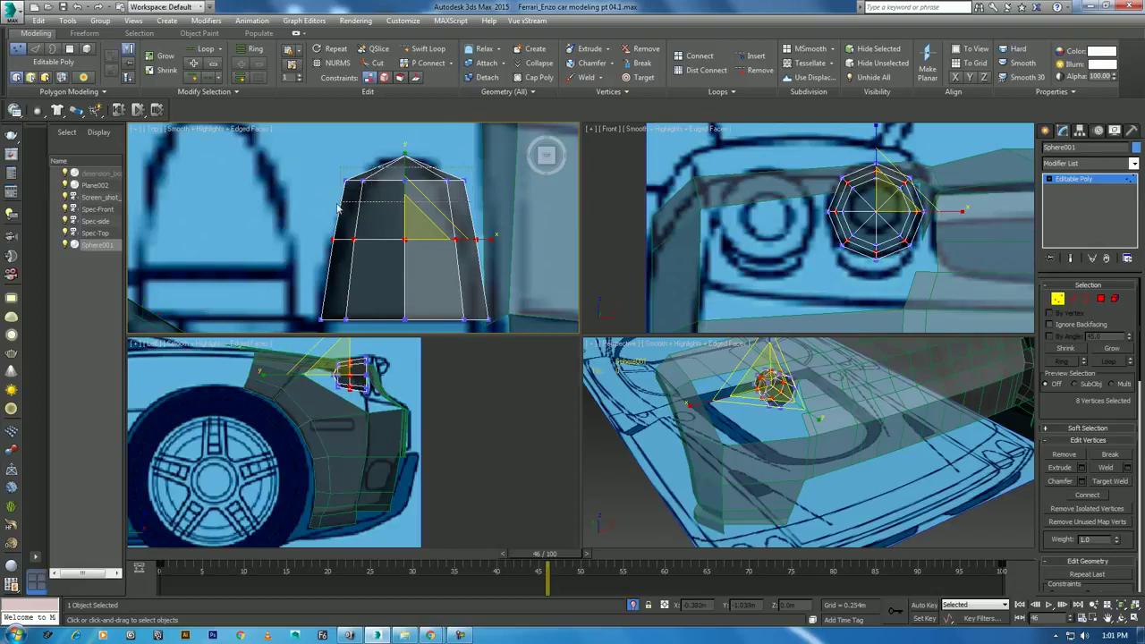
Select the top ring of vertices and scale it inward to taper the shell
drag(344, 206, 501, 170)
drag(394, 172, 387, 186)
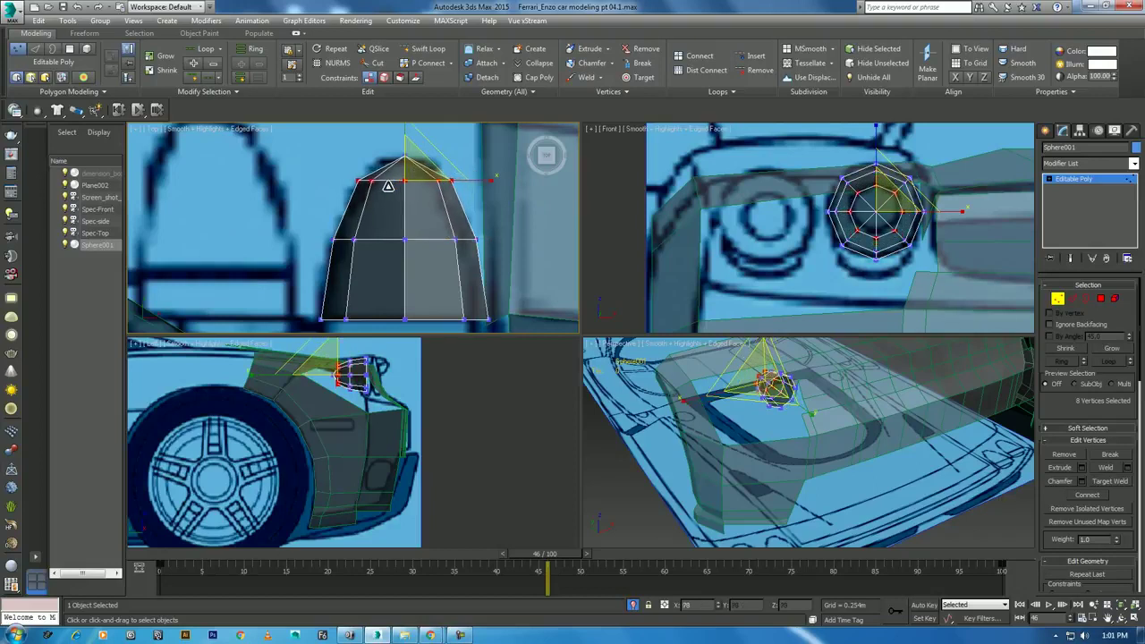
scroll(414, 232, down, 3)
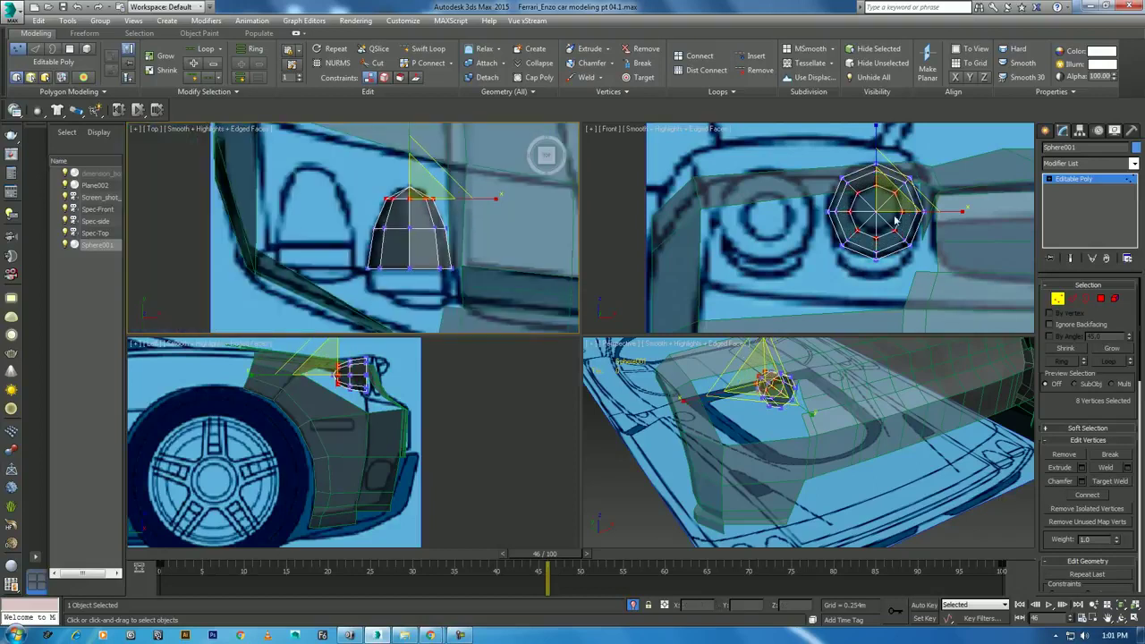
In the maximized Top view, Shift+drag the open border down into another row of faces
middle_drag(393, 260, 402, 225)
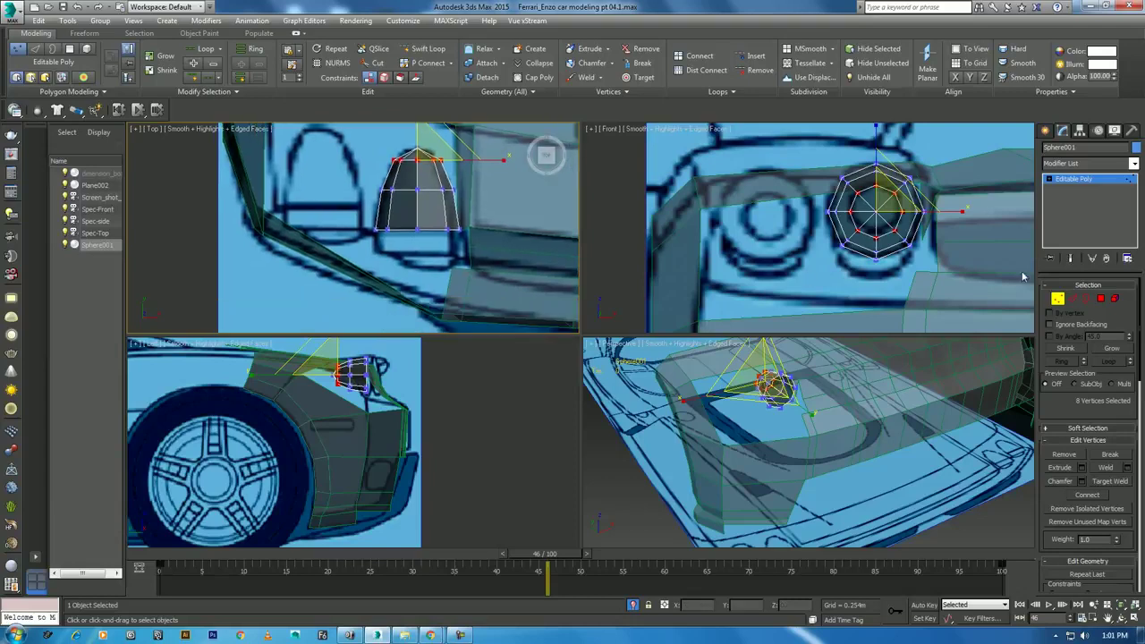
click(1084, 300)
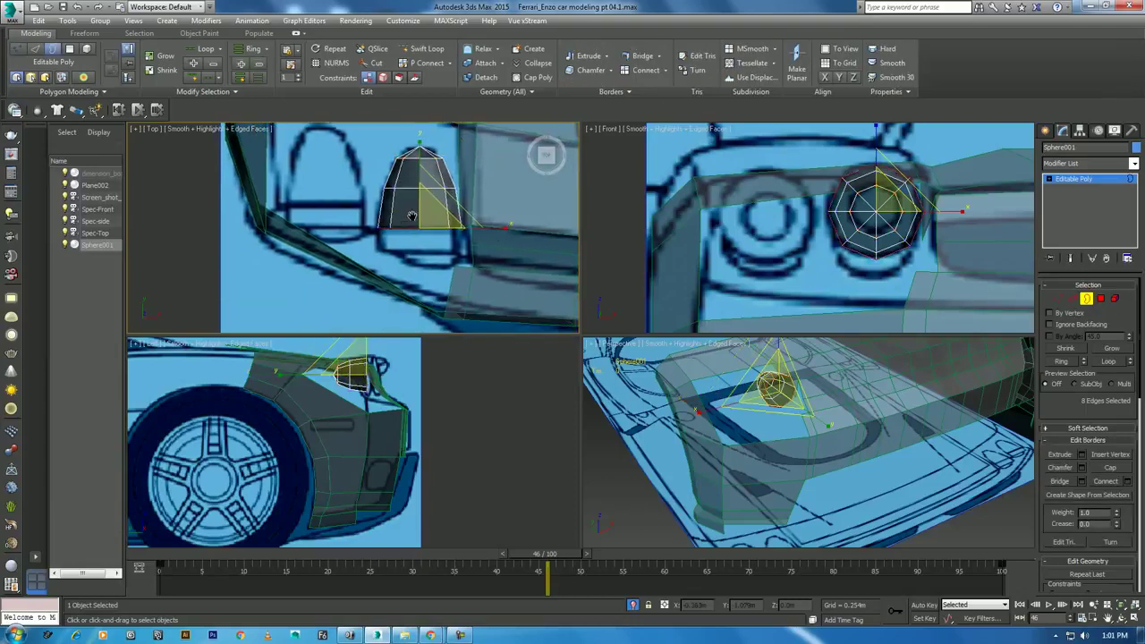
key(alt+w)
middle_drag(575, 299, 523, 292)
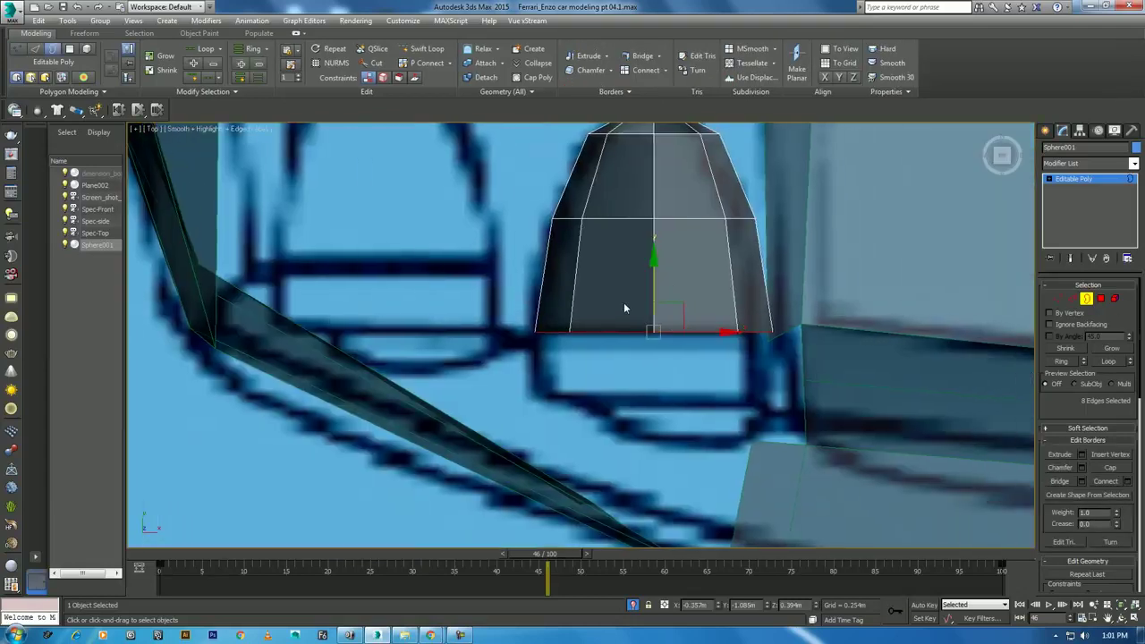
shift+drag(654, 267, 617, 323)
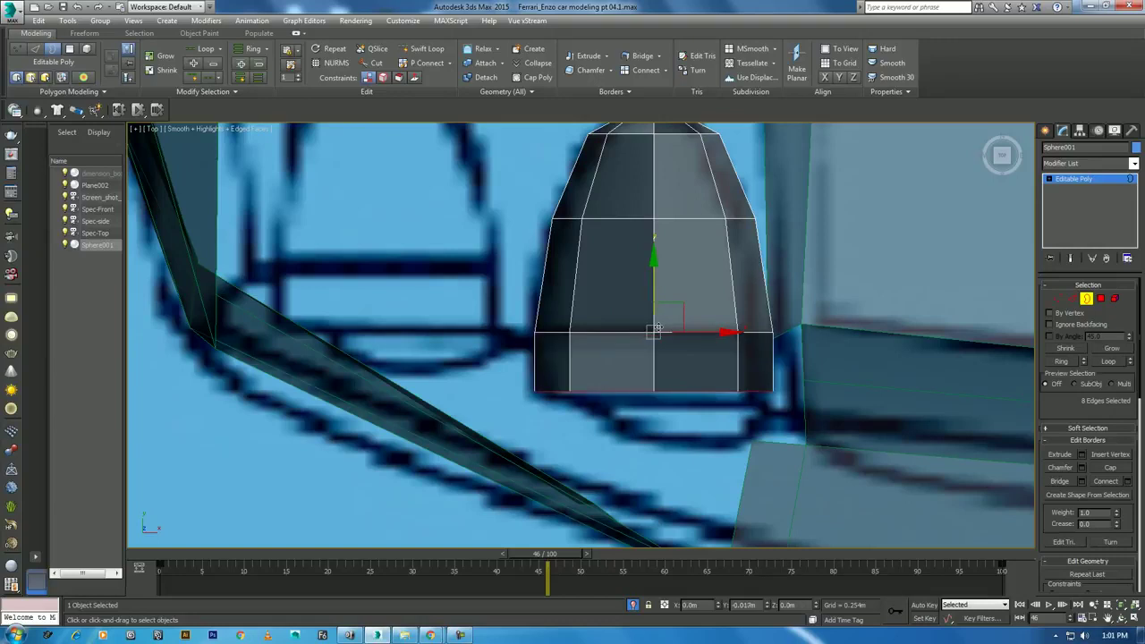
Check the taillights in the Ferrari reference photo, then restore the four-viewport layout
click(431, 635)
mouse_move(766, 309)
mouse_down()
mouse_move(890, 168)
mouse_move(292, 168)
mouse_up()
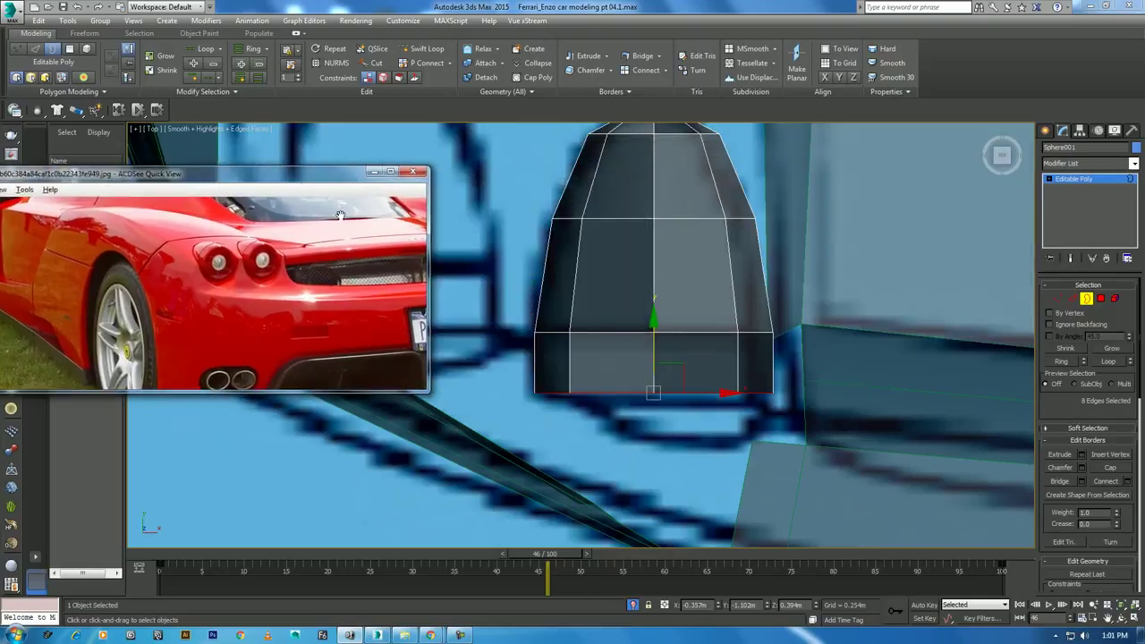
key(alt+w)
Scale the sphere to 70% in the Front view and collapse its open border edges closed
click(883, 249)
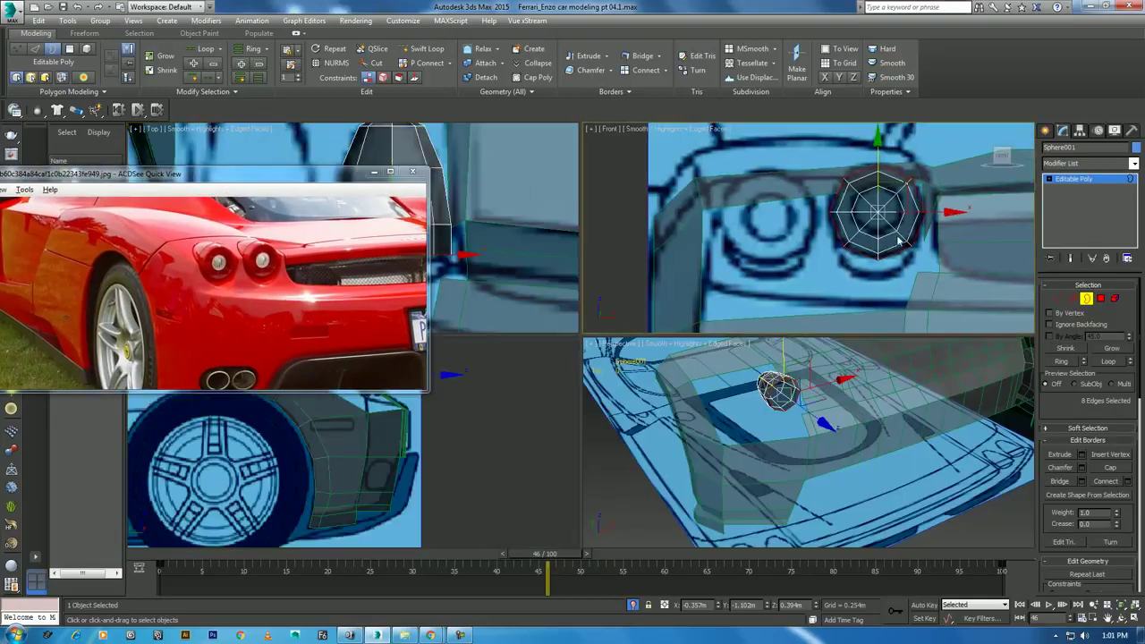
key(r)
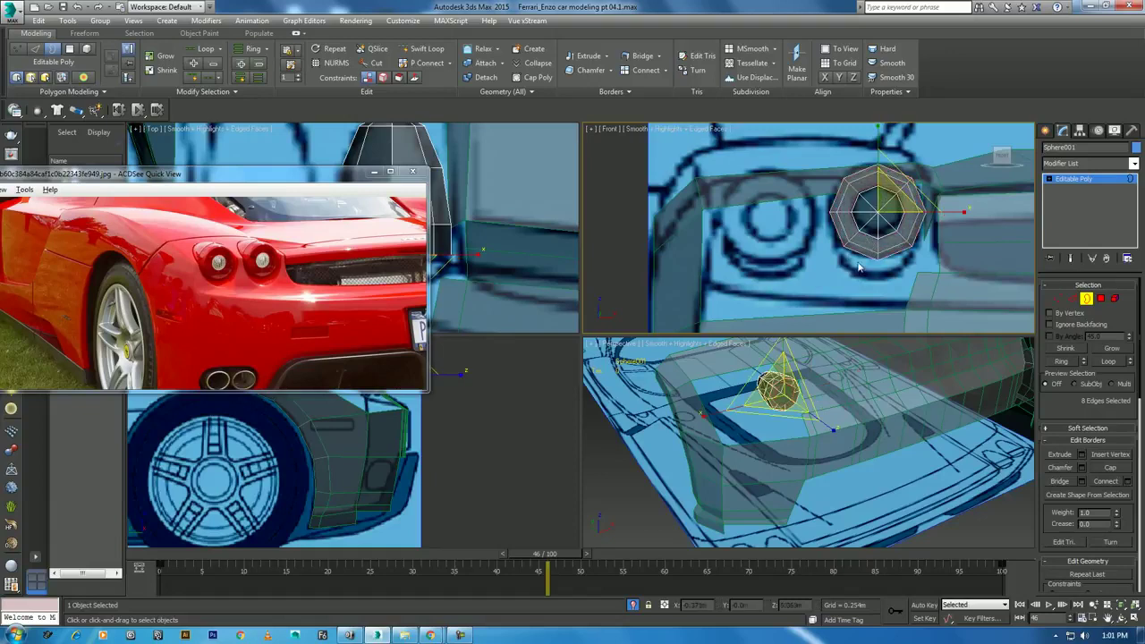
drag(892, 214, 879, 227)
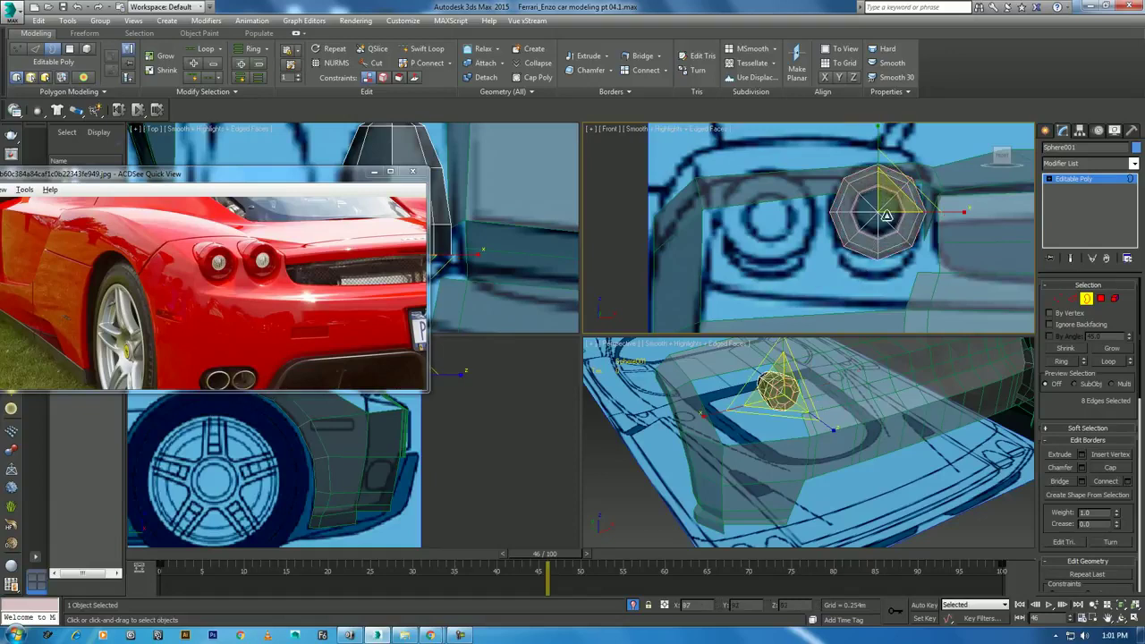
right_click(887, 206)
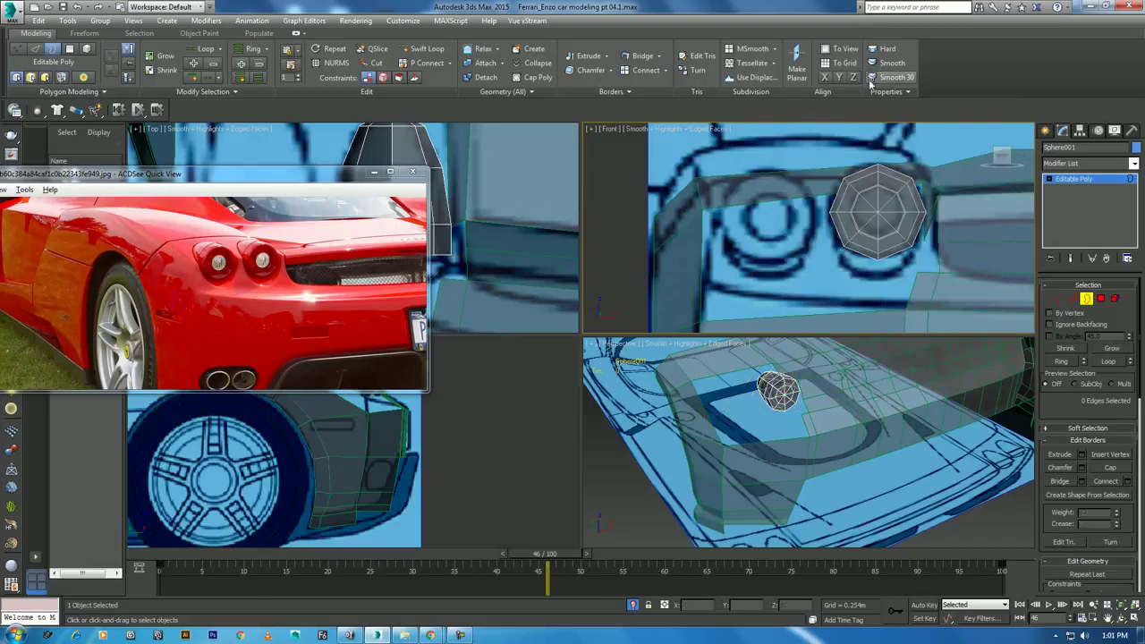
click(866, 76)
Isolate the sphere housing with Alt+Q, then use Unhide All from the Front view menu
key(alt+q)
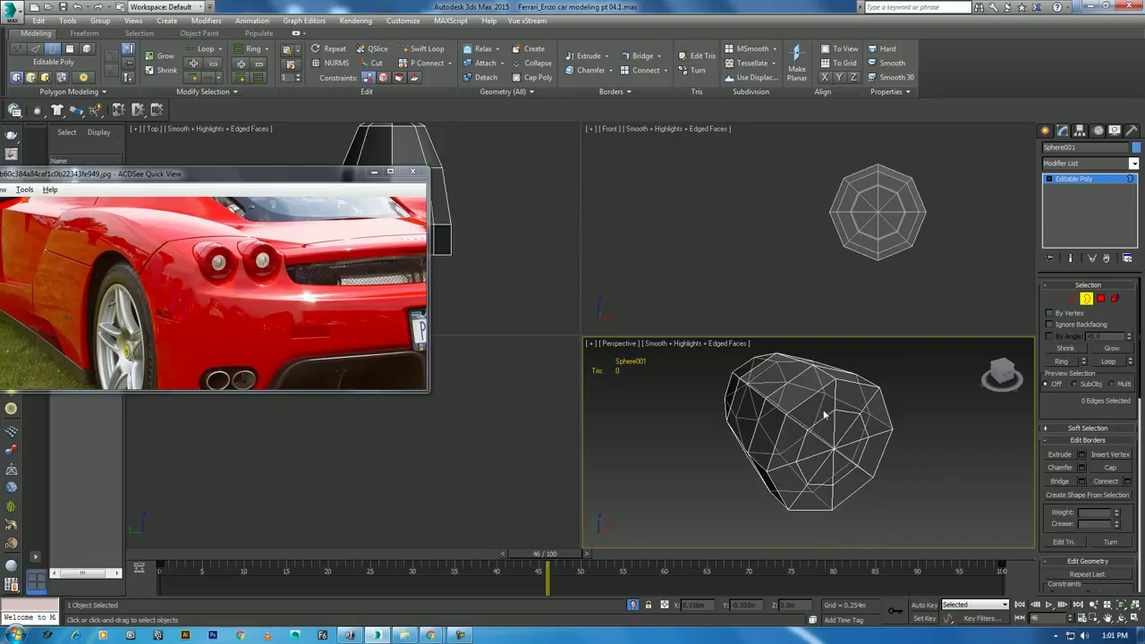
right_click(532, 243)
right_click(769, 250)
right_click(794, 217)
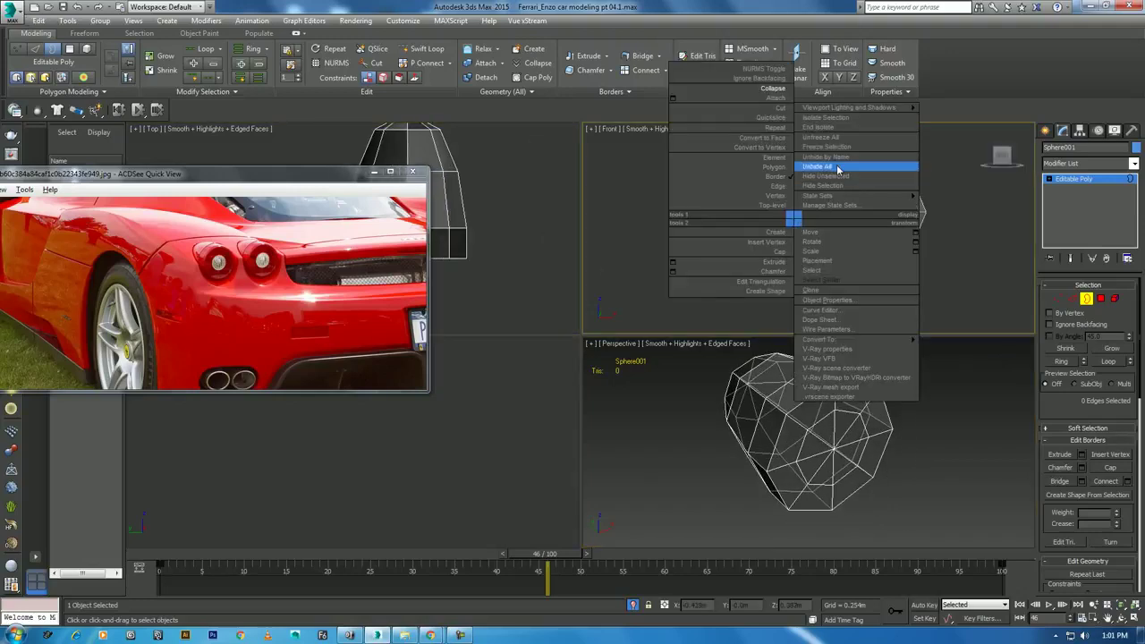
click(816, 167)
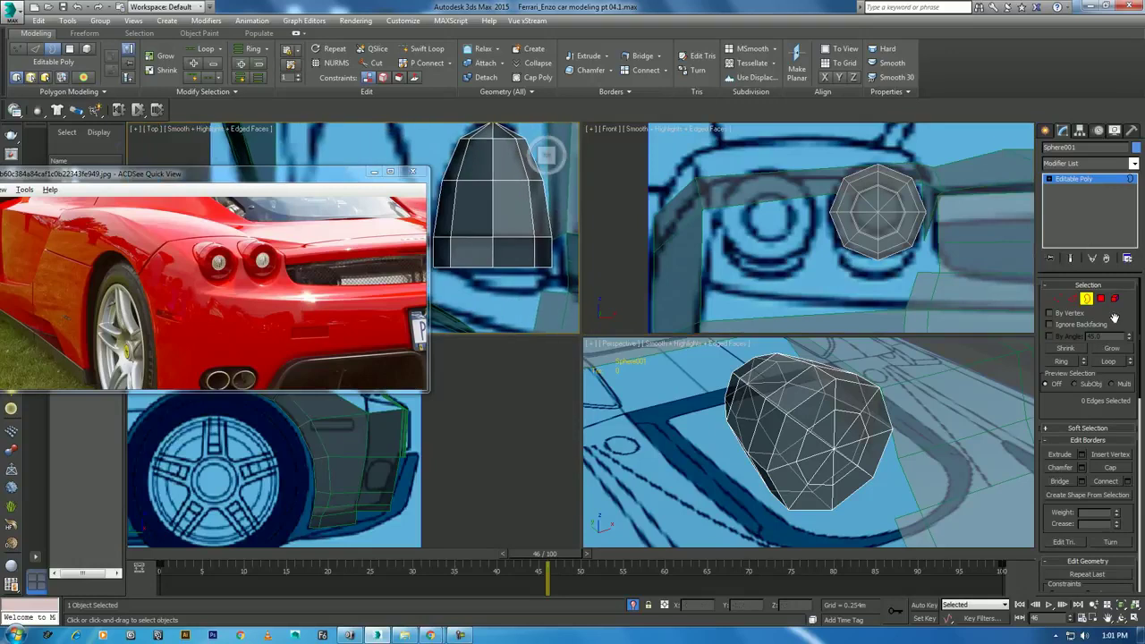
Select the full edge loop around the housing's side
click(1071, 298)
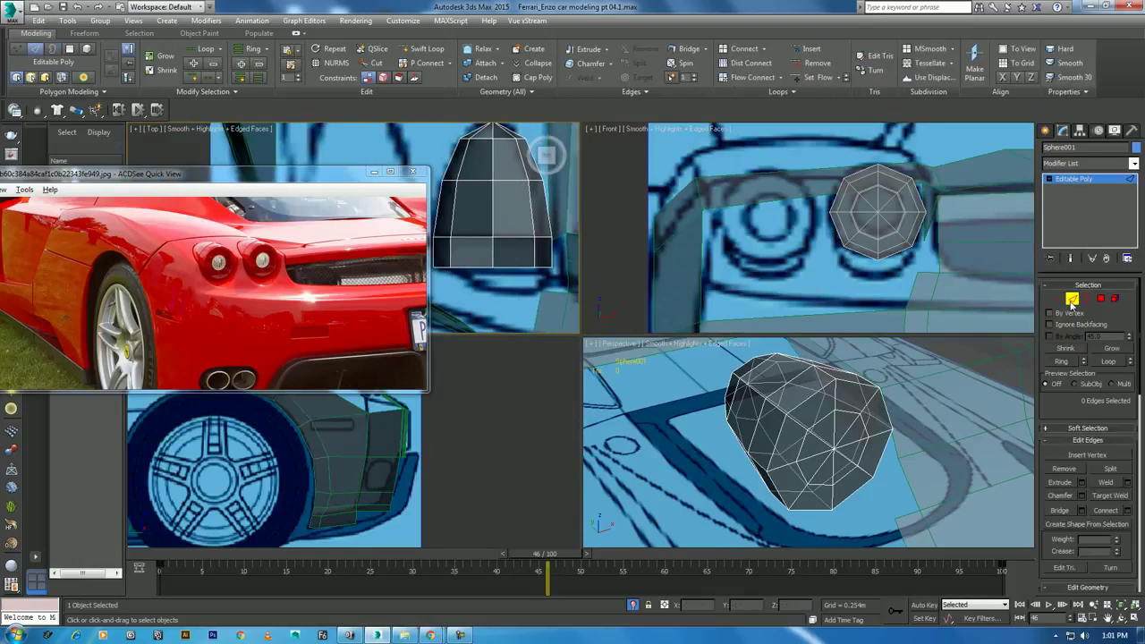
click(469, 242)
click(1115, 366)
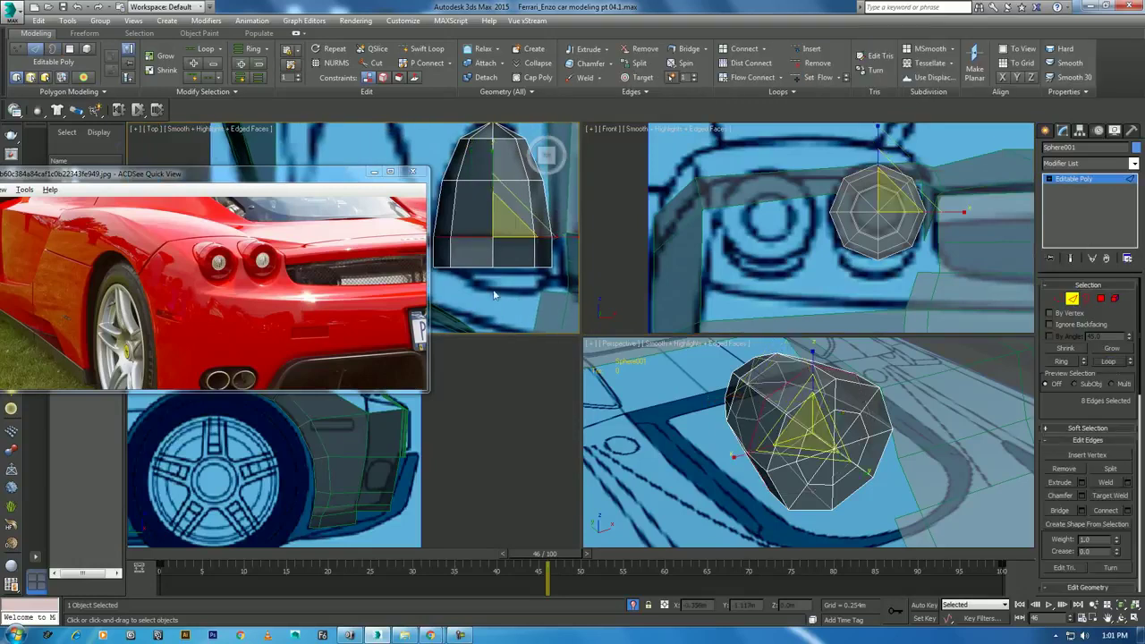
middle_drag(499, 262, 492, 269)
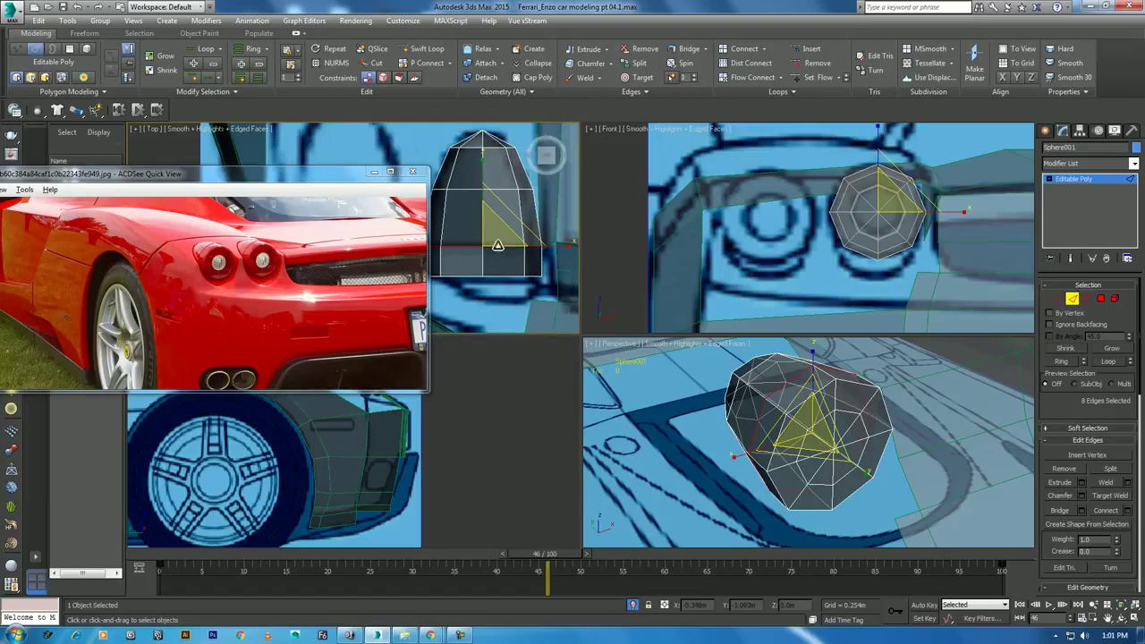
Chamfer the selected edge loop by 0.001m into a tight pair of loops
right_click(482, 244)
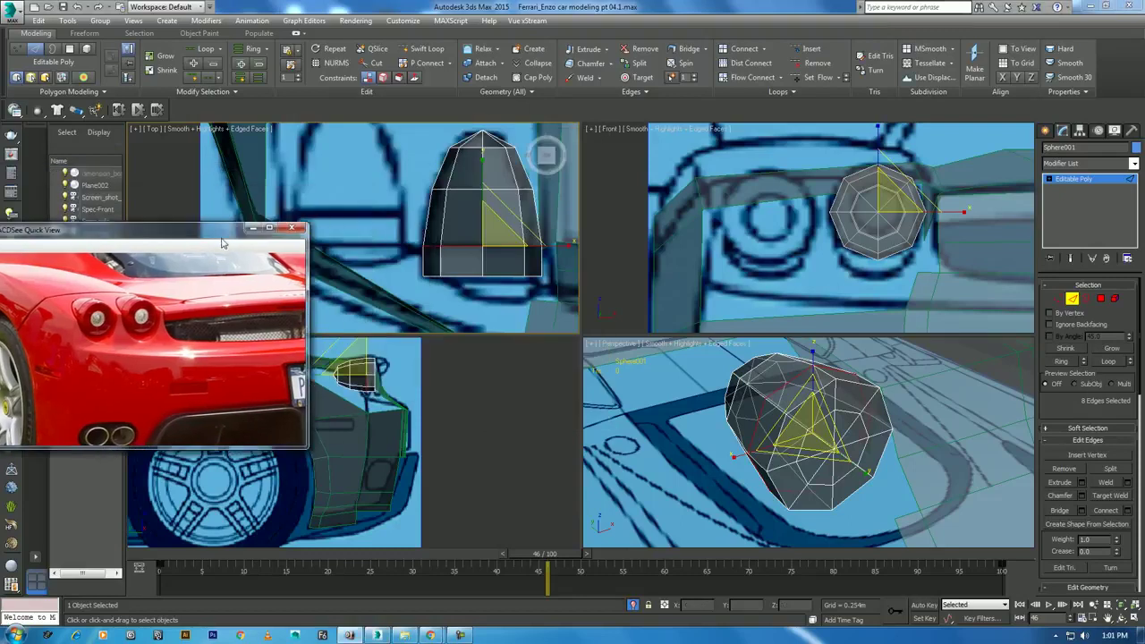
right_click(458, 234)
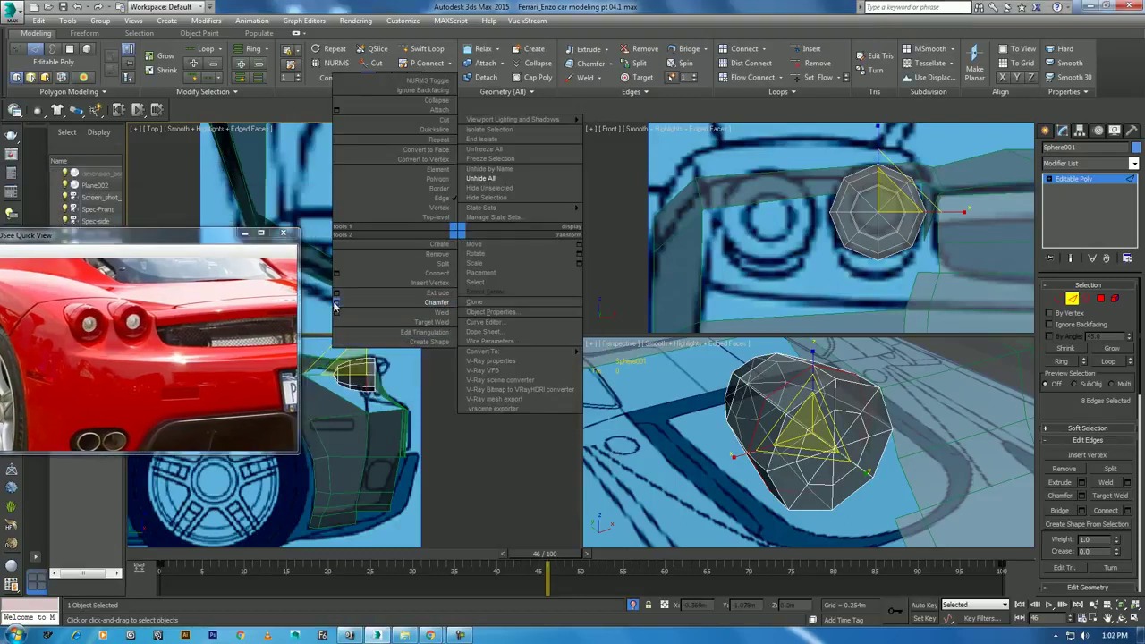
click(337, 301)
right_click(362, 240)
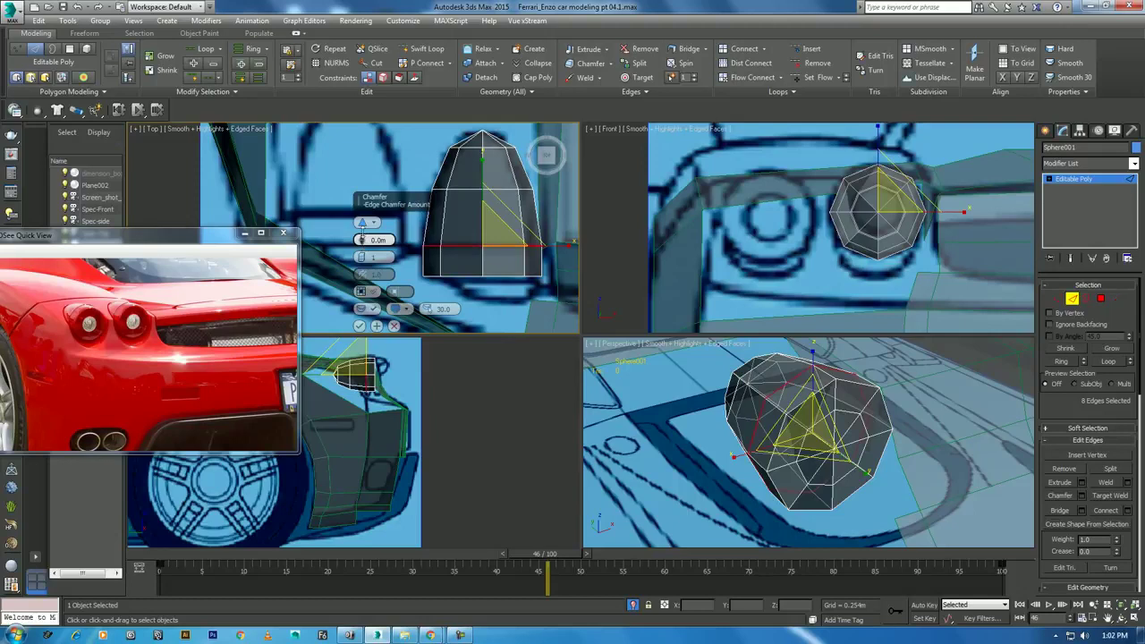
drag(362, 240, 363, 234)
scroll(497, 274, up, 2)
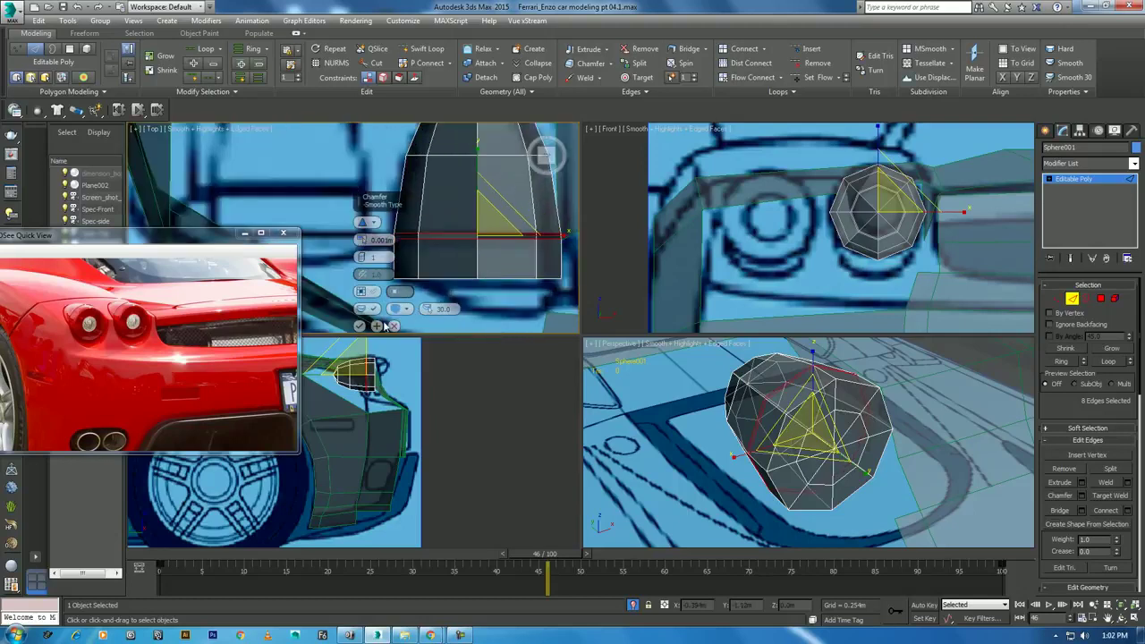
click(360, 326)
scroll(577, 262, up, 1)
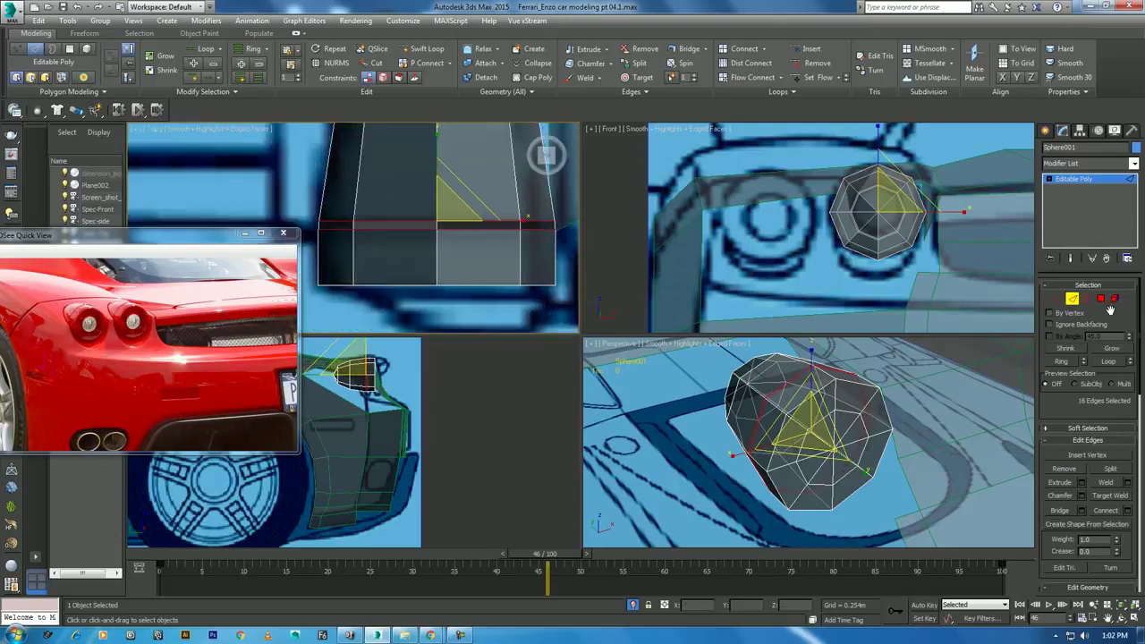
Extrude the eight chamfer polygons by -0.001m to cut a thin groove around the housing
click(1101, 299)
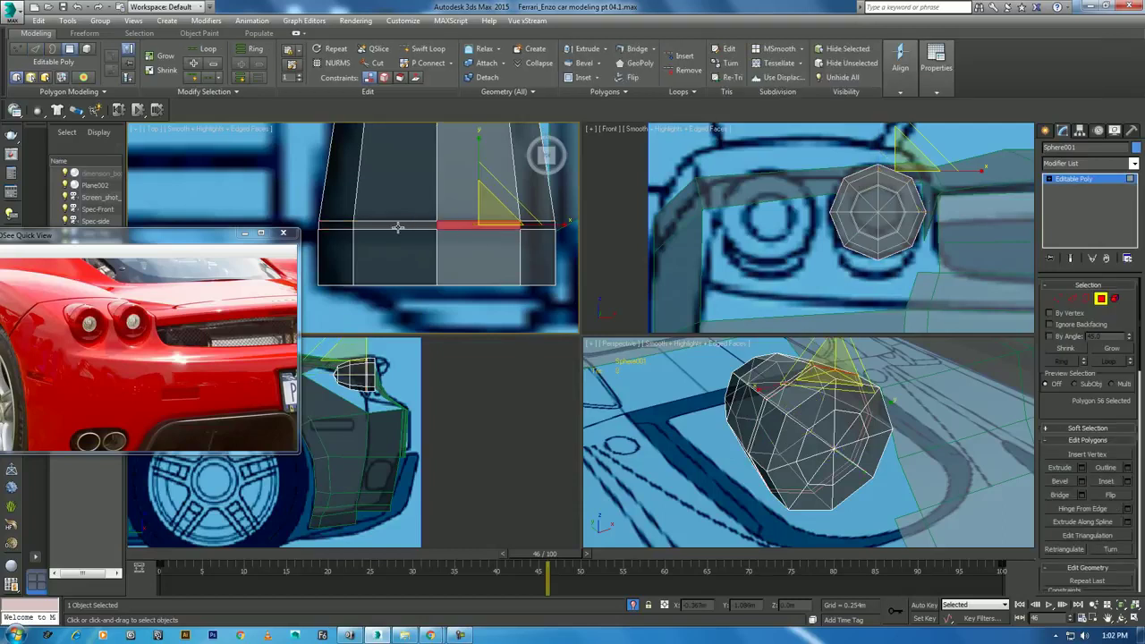
right_click(445, 237)
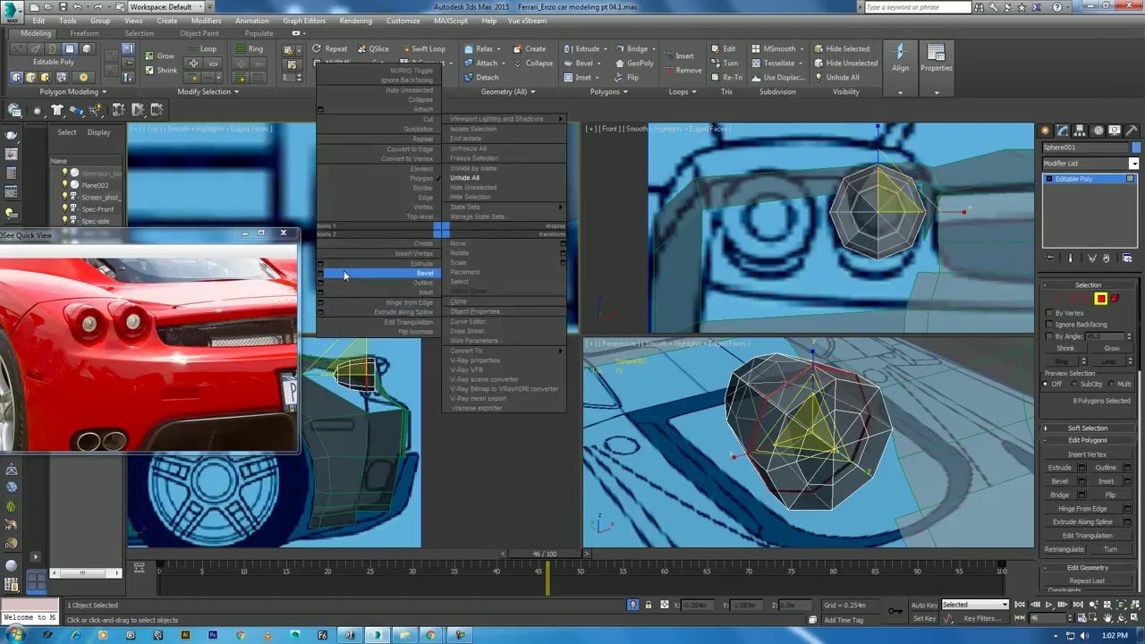
click(323, 270)
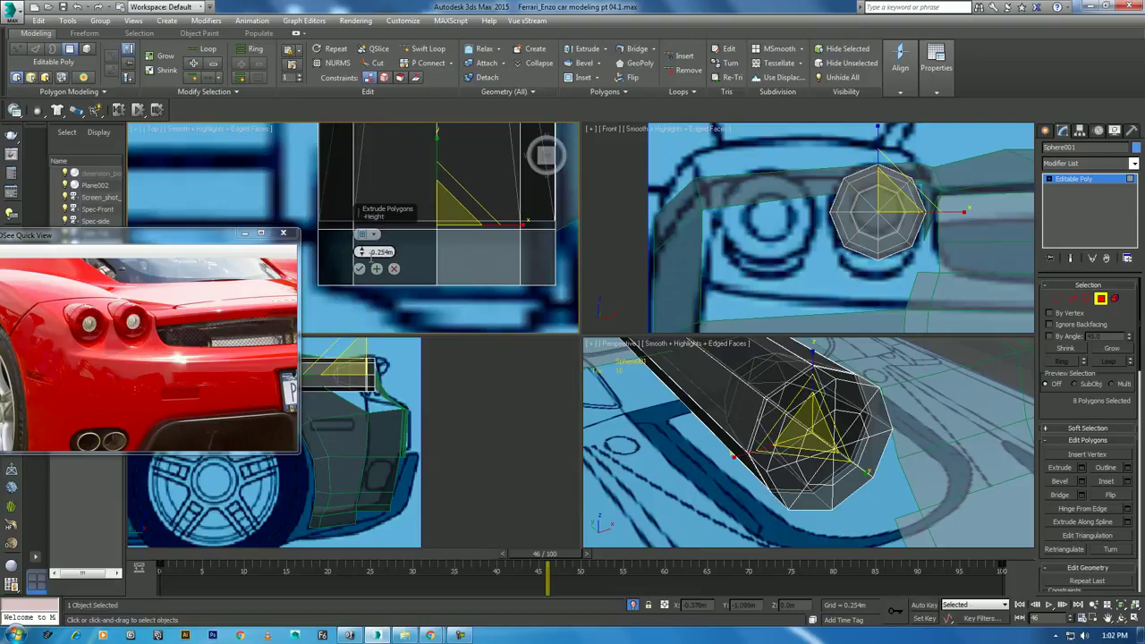
click(374, 234)
click(387, 254)
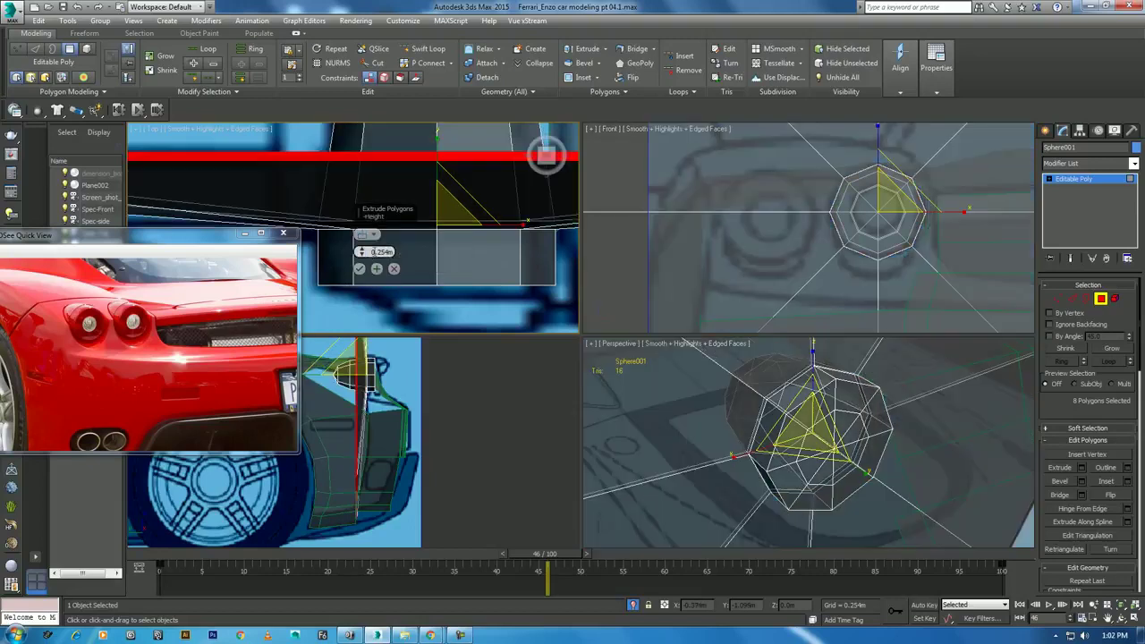
drag(361, 254, 354, 271)
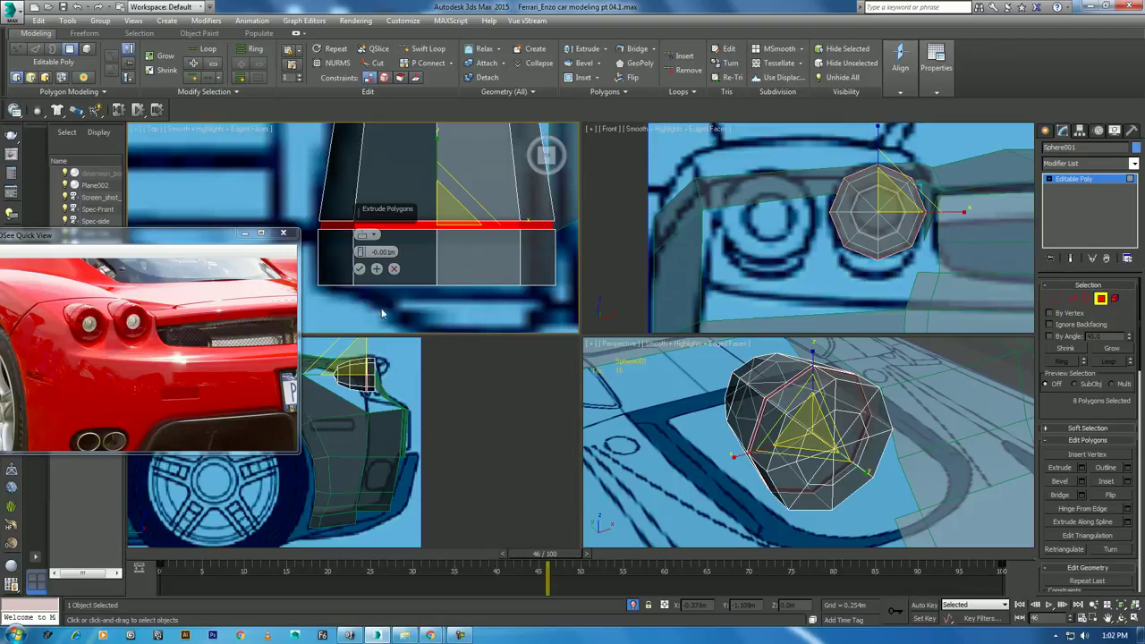
click(358, 268)
alt+middle_drag(787, 429, 816, 445)
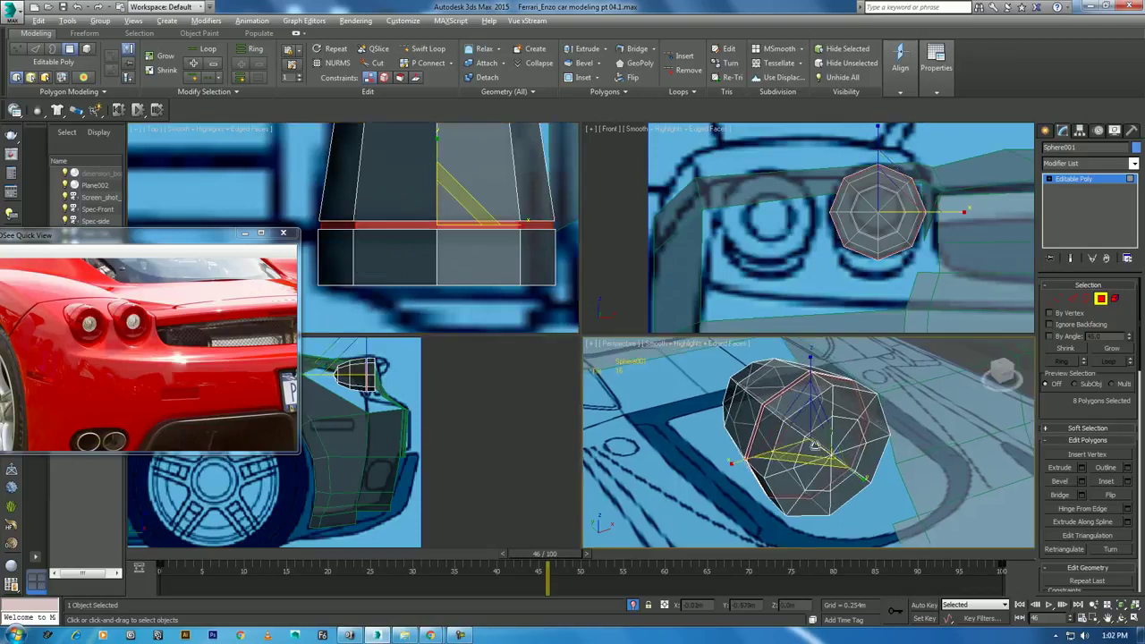
key(alt+w)
Return the housing to object level and move the time slider back to frame 0
scroll(647, 358, down, 5)
right_click(647, 357)
click(618, 350)
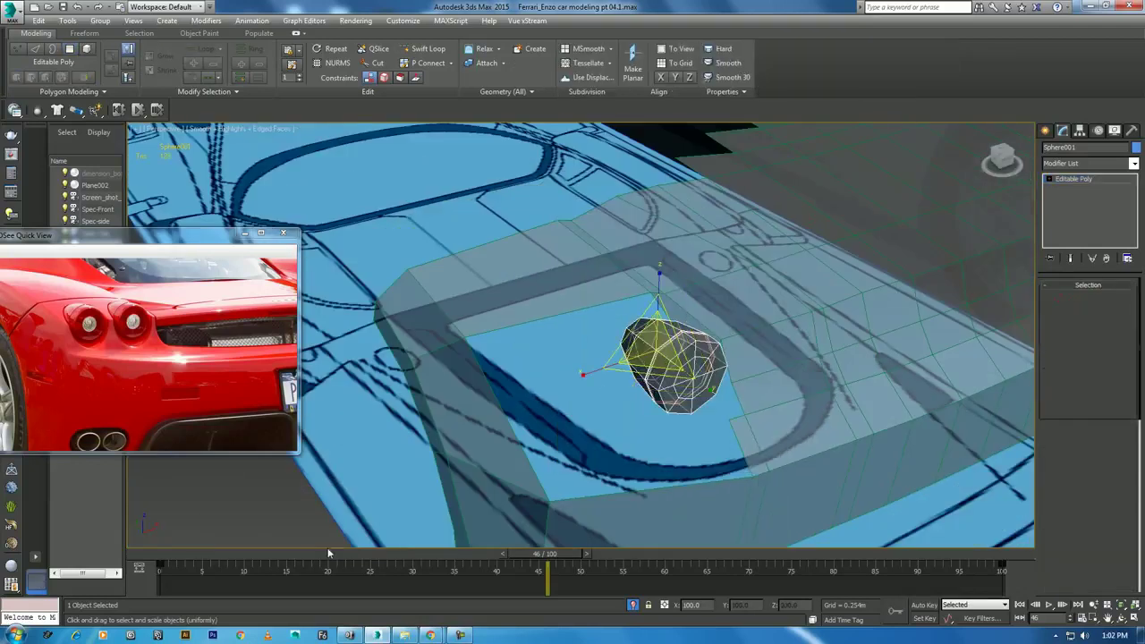
drag(328, 553, 252, 542)
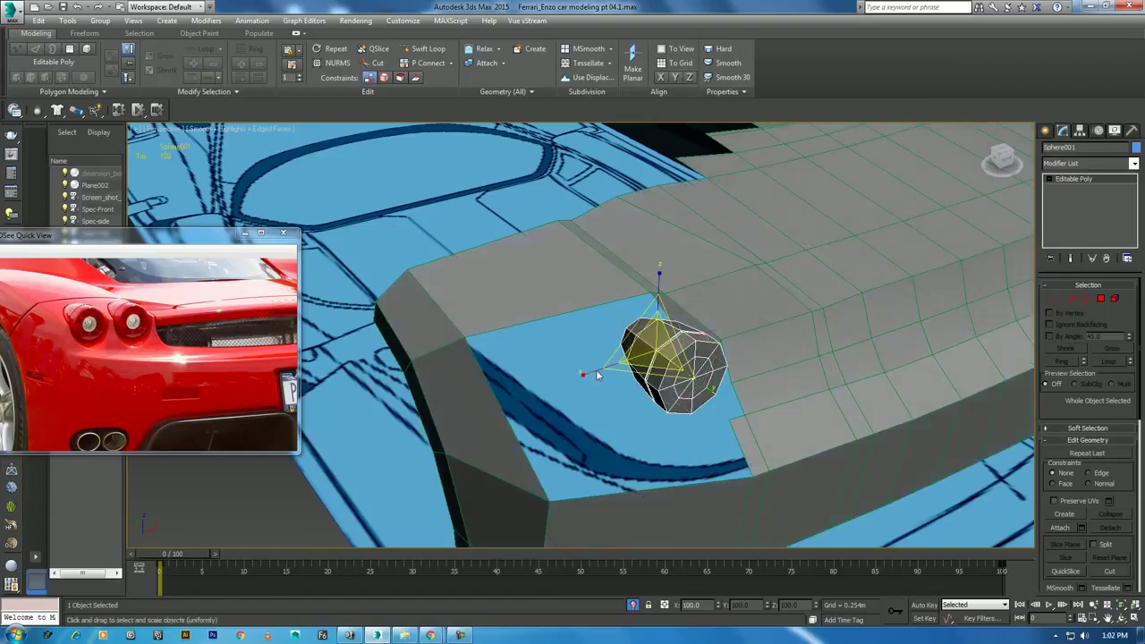
Shift+drag a copy of the housing to the left, then cancel the Clone Options dialog
alt+middle_drag(600, 376, 611, 346)
key(alt+w)
middle_drag(460, 209, 506, 200)
key(w)
scroll(505, 284, down, 3)
key(alt+w)
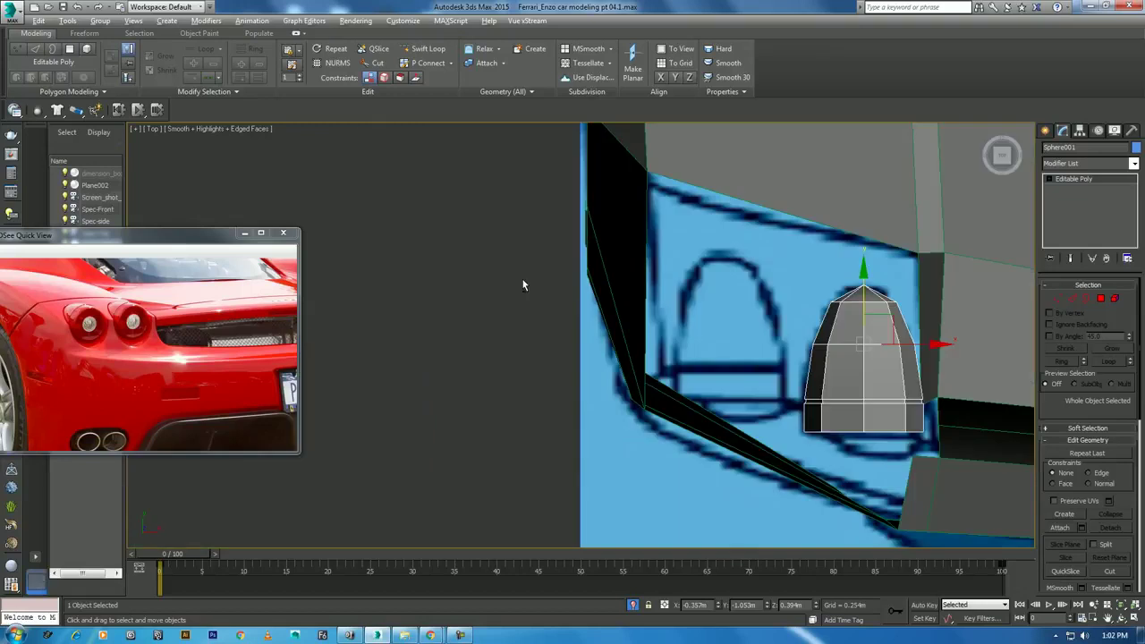
scroll(707, 319, up, 1)
shift+drag(873, 333, 722, 294)
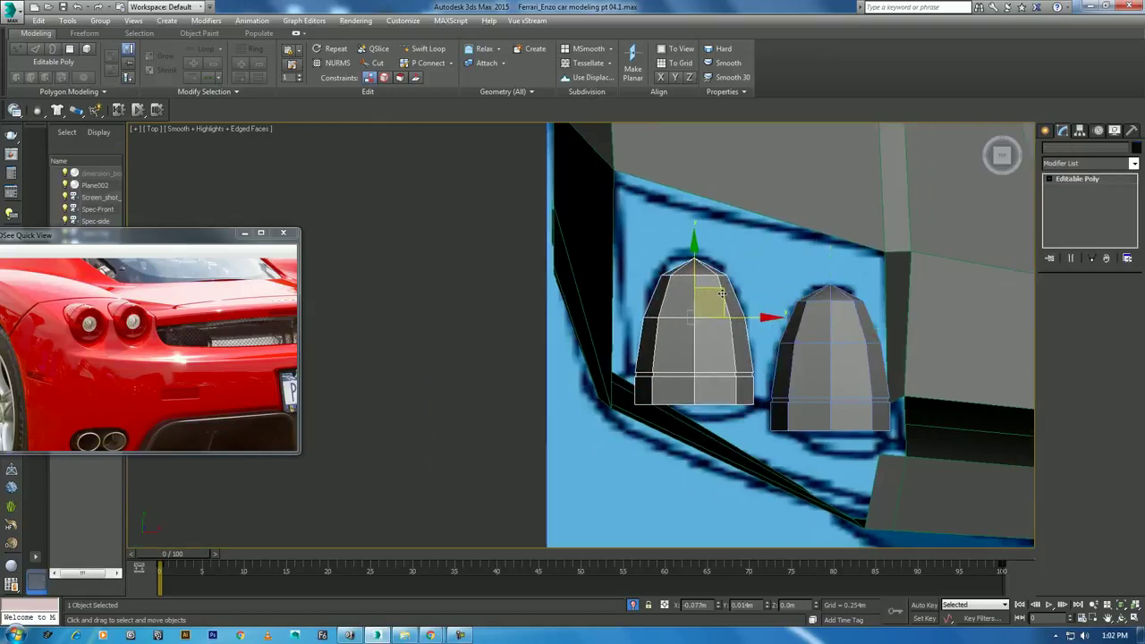
shift+drag(721, 293, 722, 295)
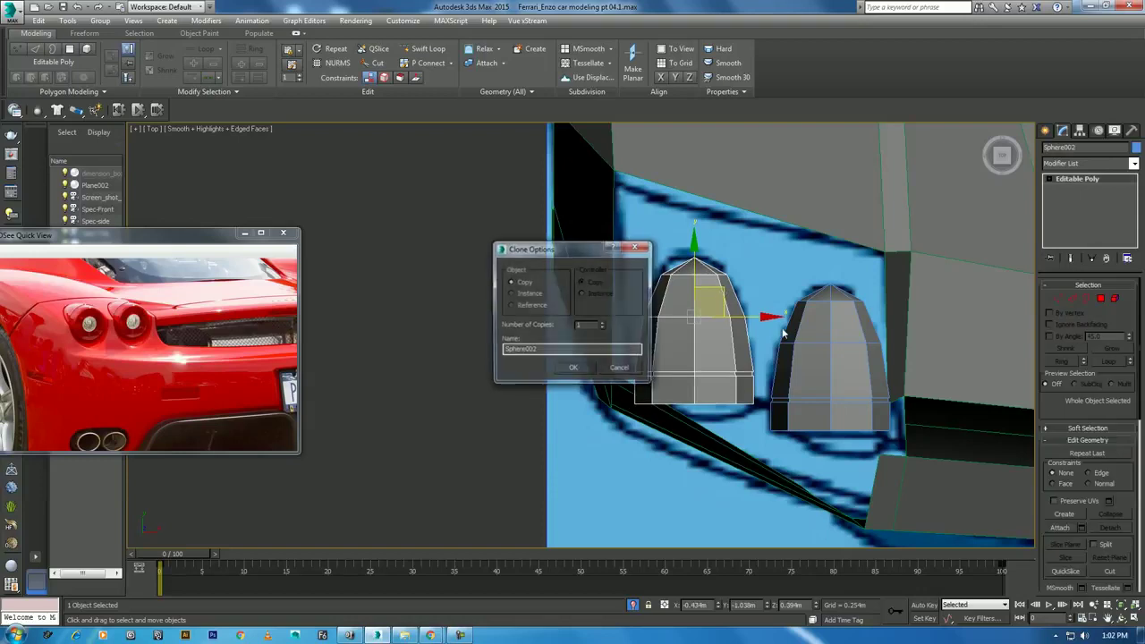
click(621, 370)
key(alt+w)
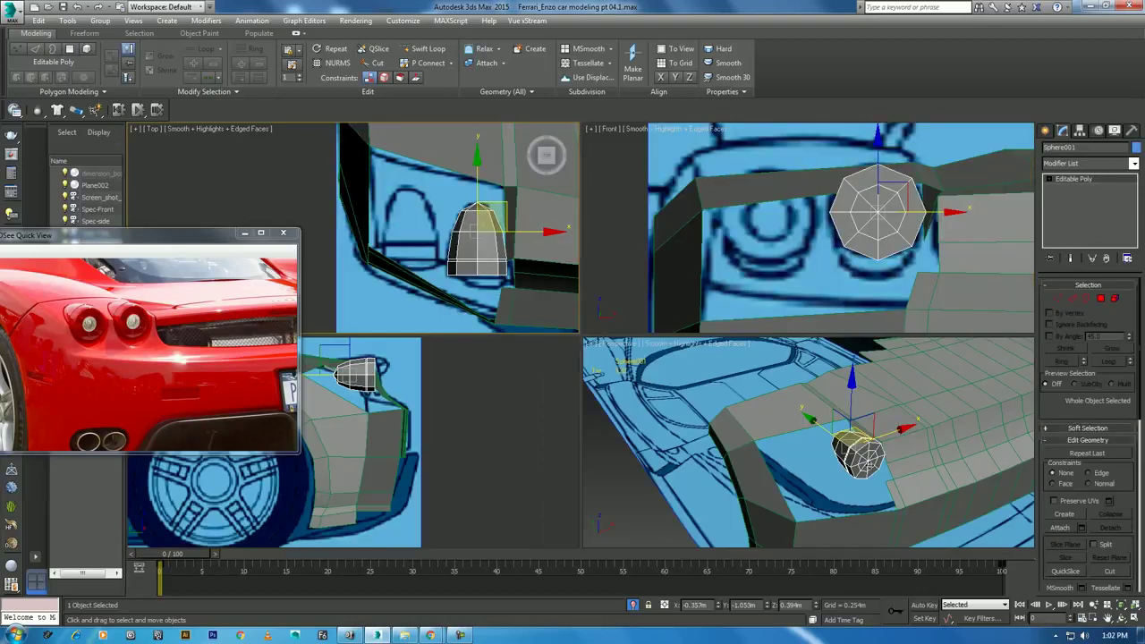
middle_drag(667, 398, 648, 383)
Select all vertices, convert the selection to polygons, and nudge the faces slightly in Top view
key(alt+w)
scroll(649, 383, up, 3)
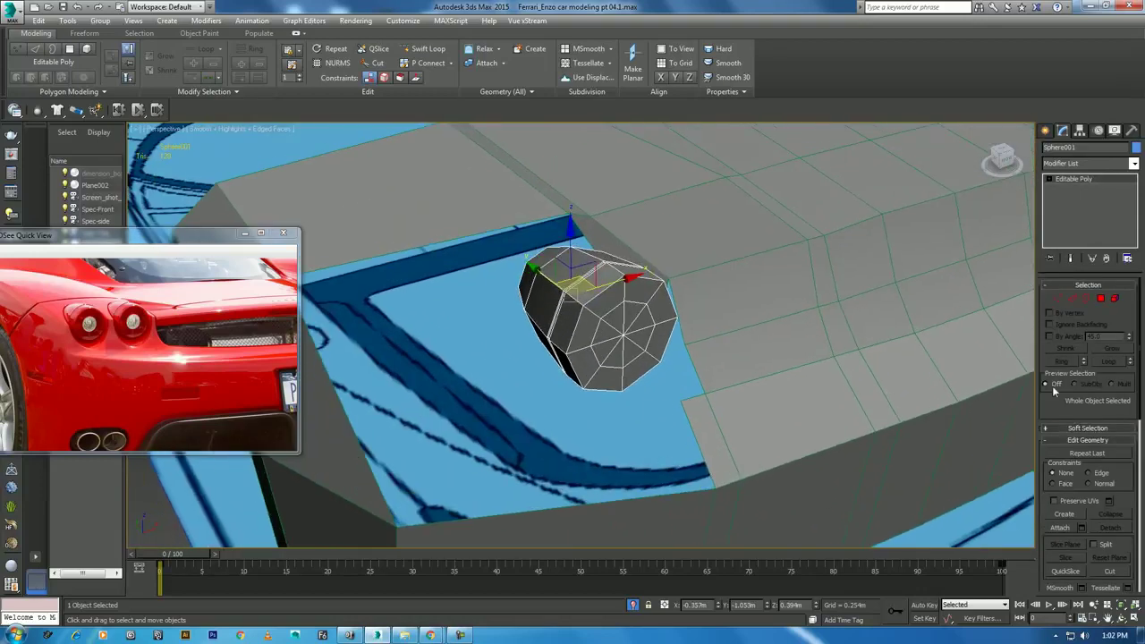
click(1058, 298)
key(ctrl+a)
right_click(621, 334)
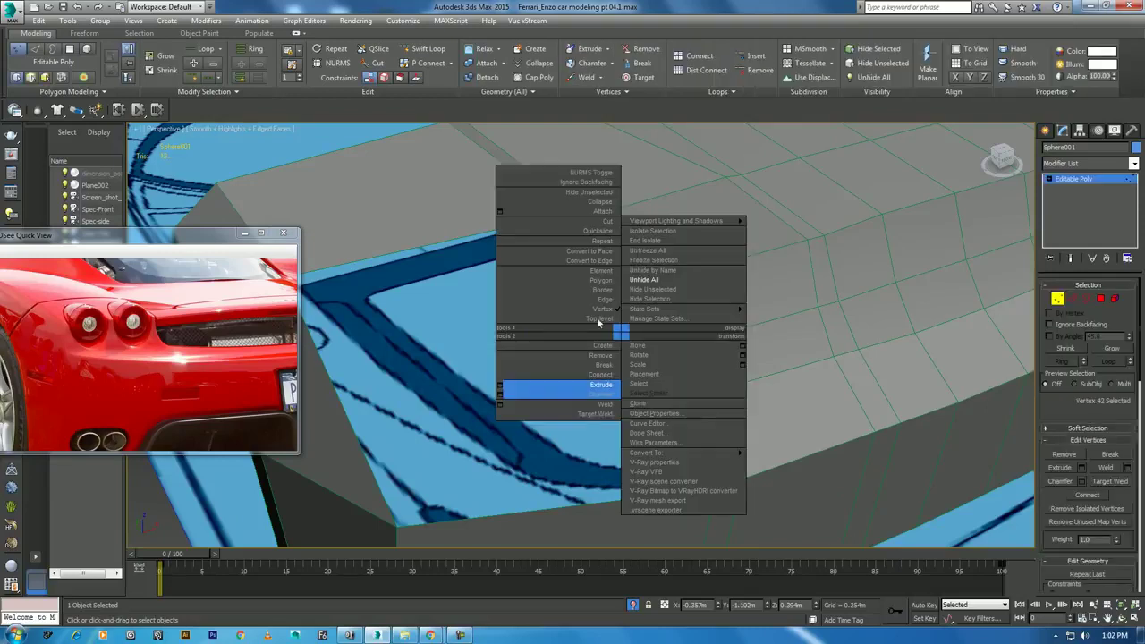
click(588, 250)
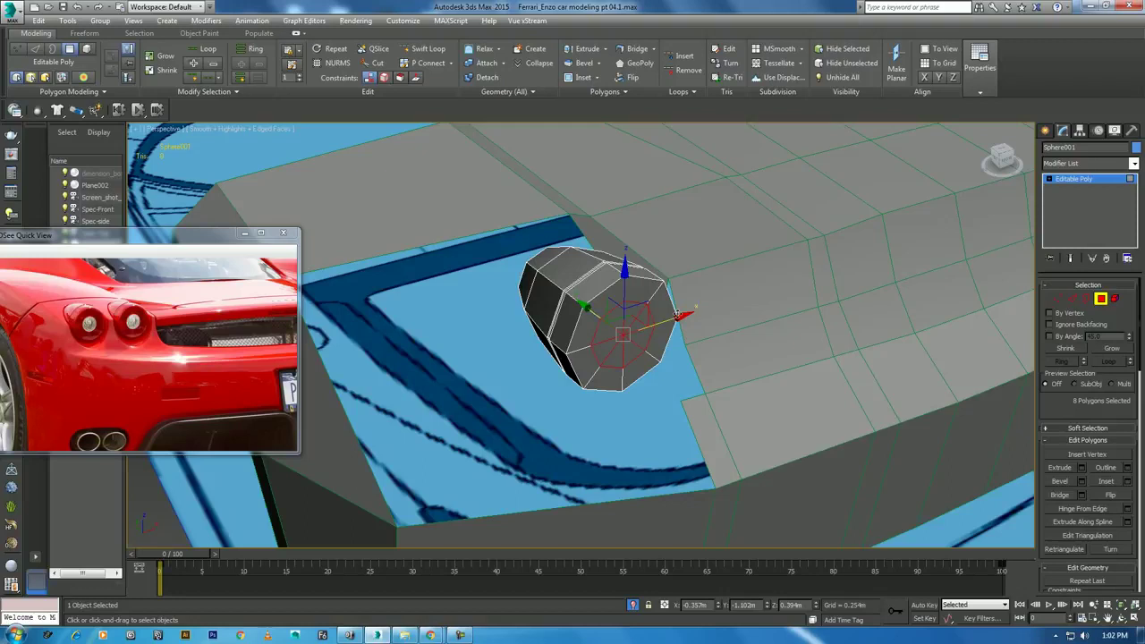
key(alt+w)
drag(455, 238, 447, 247)
Back at vertex level, move the selected vertices slightly lower in the Top view
middle_click(912, 437)
alt+middle_drag(912, 437, 877, 421)
key(1)
middle_drag(505, 275, 465, 217)
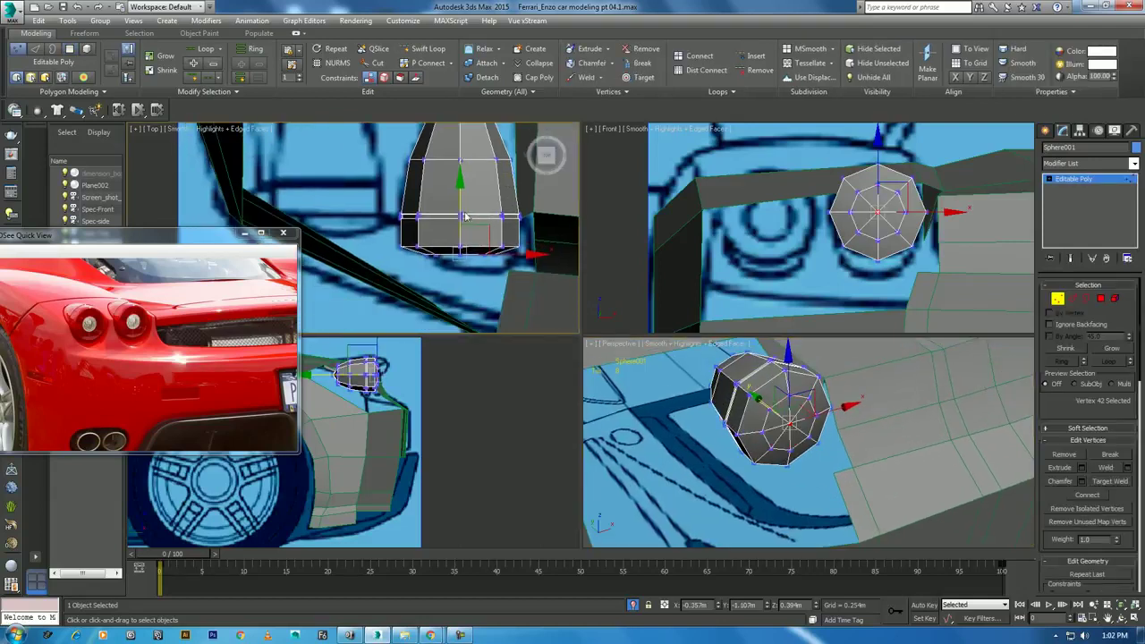
drag(459, 179, 459, 184)
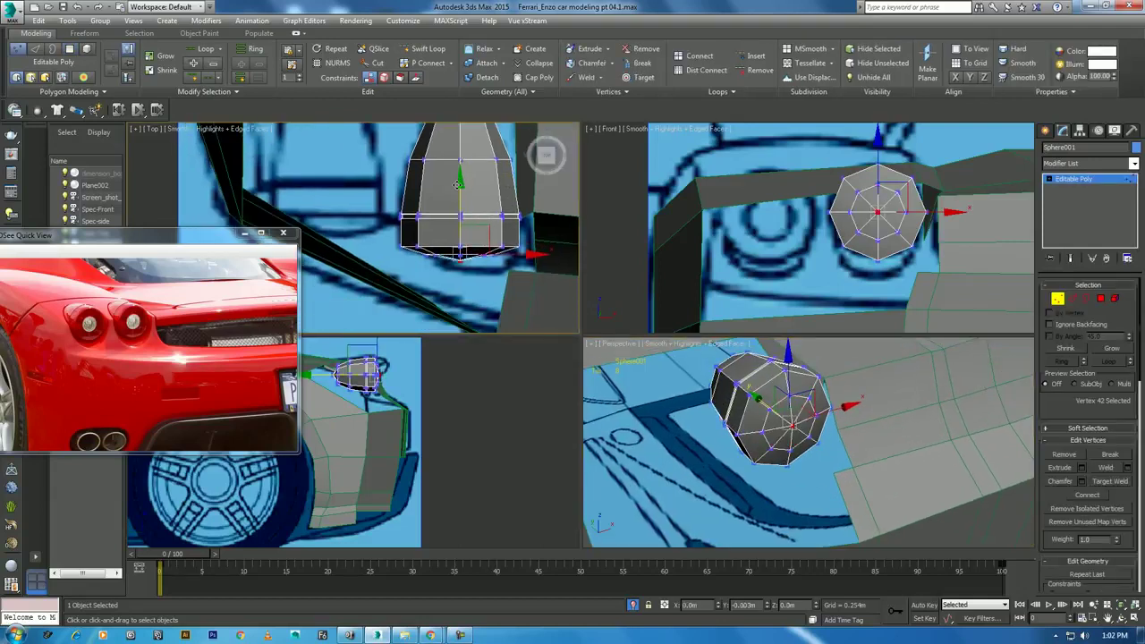
Exit vertex editing to the sphere's top level and maximize the Top view
right_click(777, 437)
right_click(760, 398)
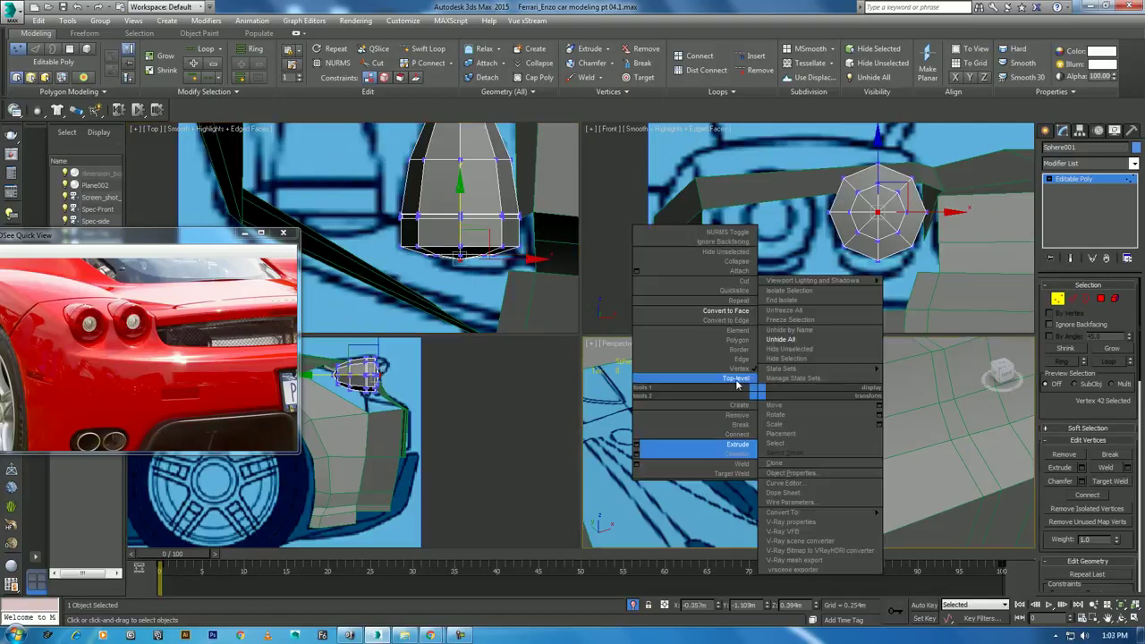
click(734, 381)
scroll(493, 207, up, 2)
key(alt+w)
Apply a MeshSmooth modifier to Sphere001, then reselect its Editable Poly level in the stack
scroll(829, 323, down, 2)
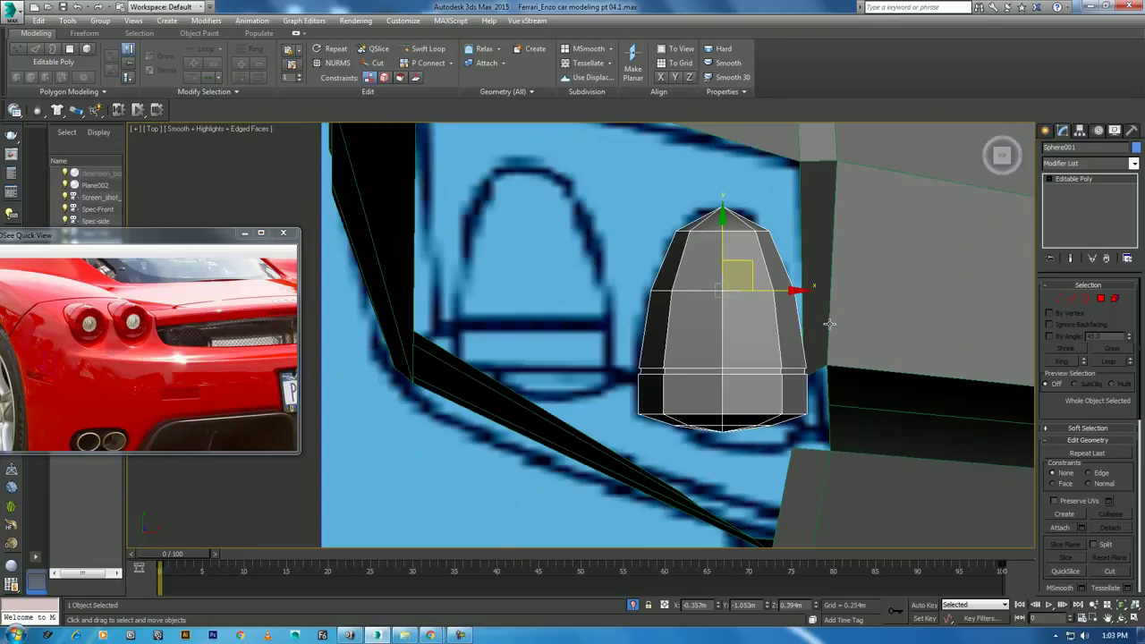
key(alt+w)
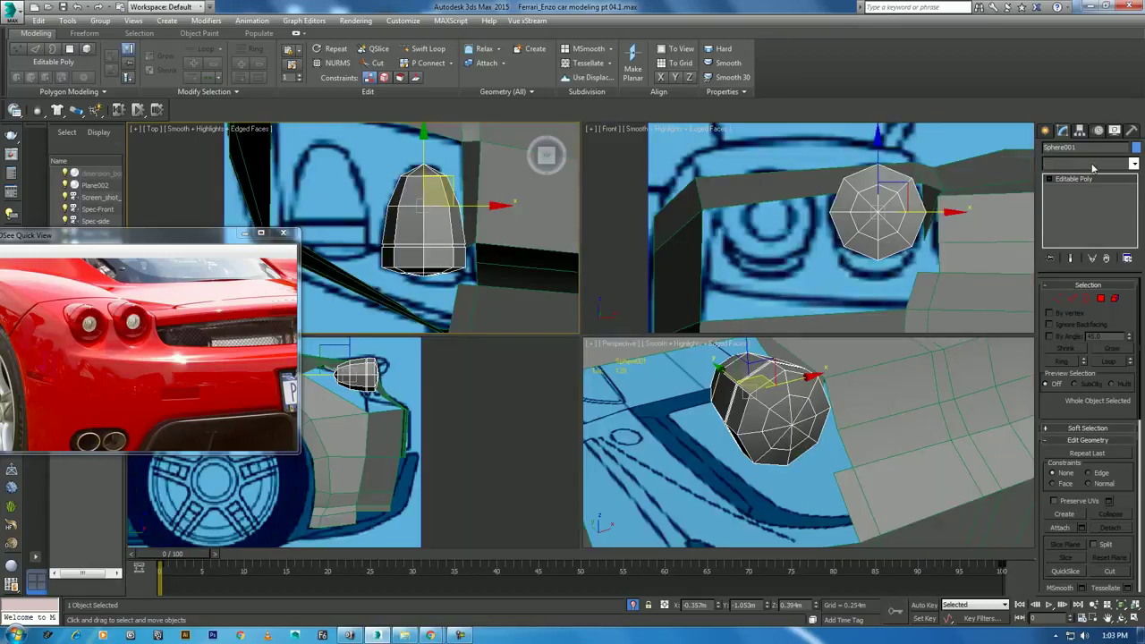
click(1093, 165)
key(m)
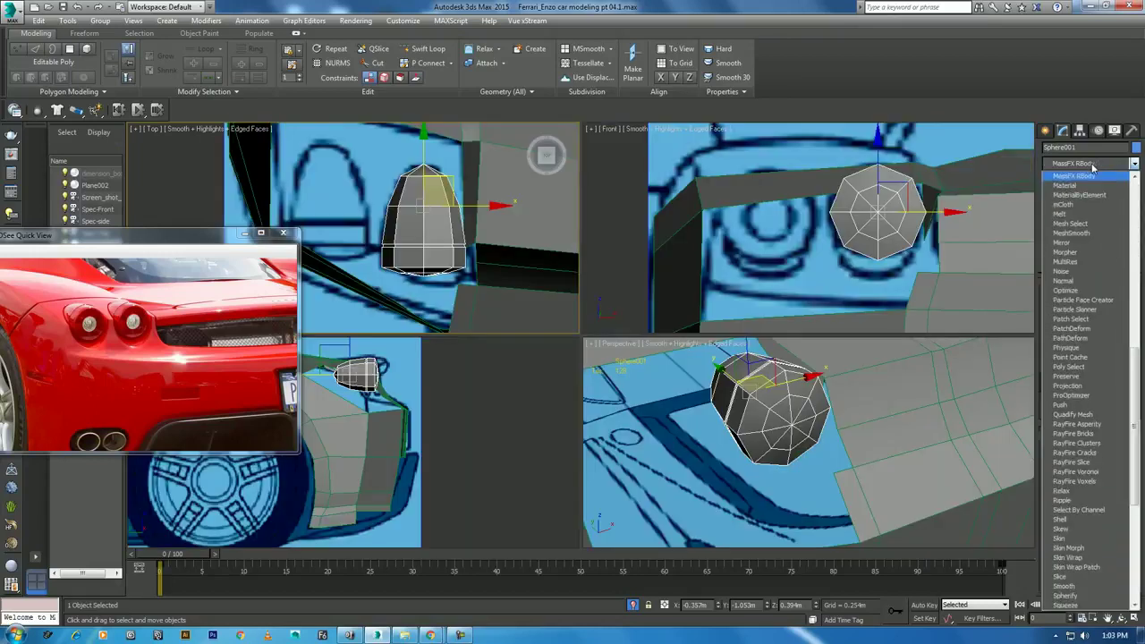
click(1086, 234)
click(824, 473)
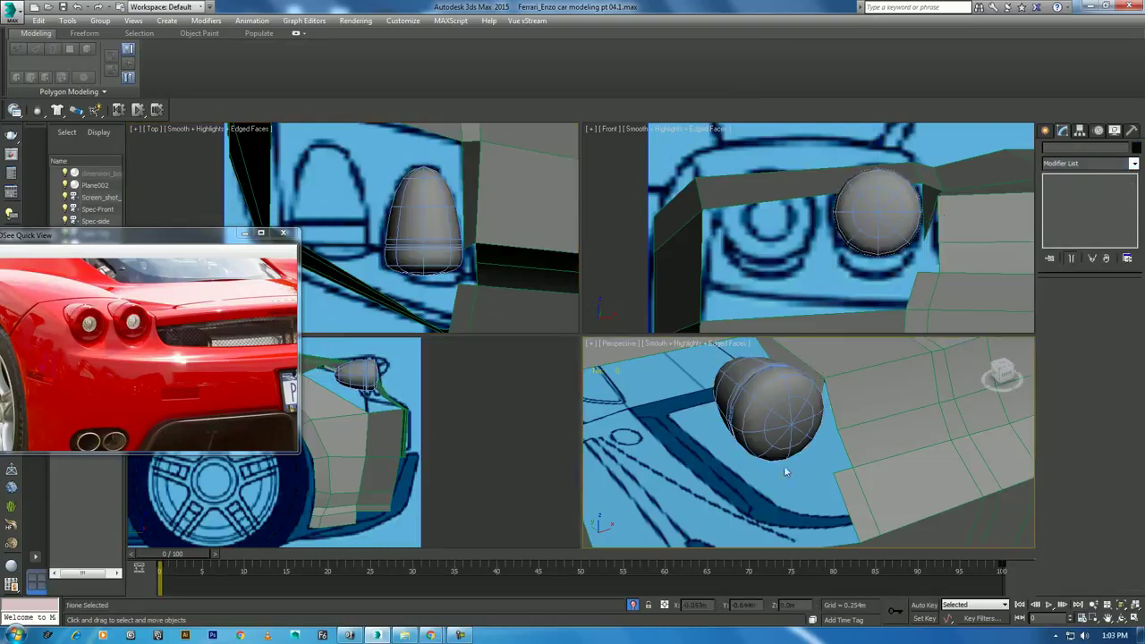
click(761, 428)
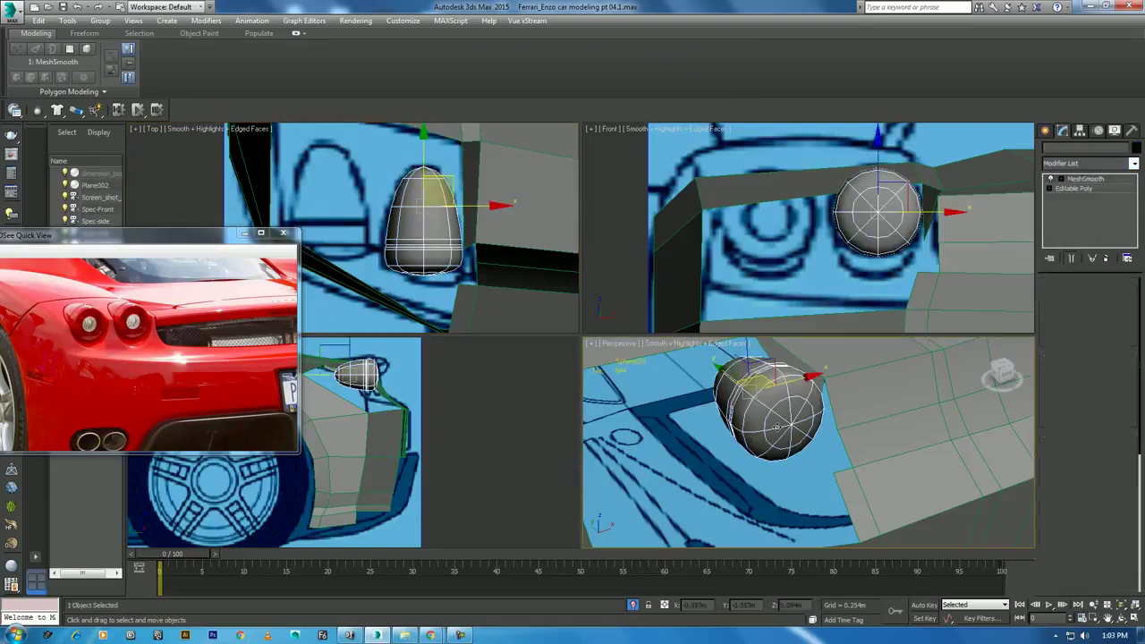
click(1074, 190)
Shift+drag the sphere to the left in the maximized Top view to clone it
alt+middle_drag(787, 420, 748, 432)
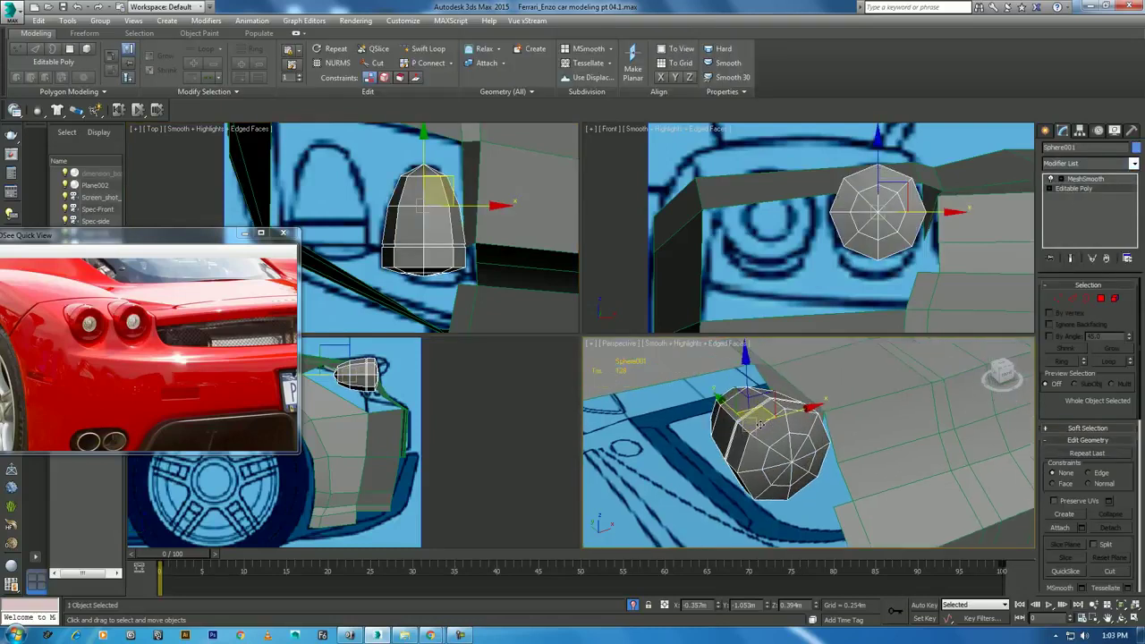
middle_drag(467, 275, 527, 240)
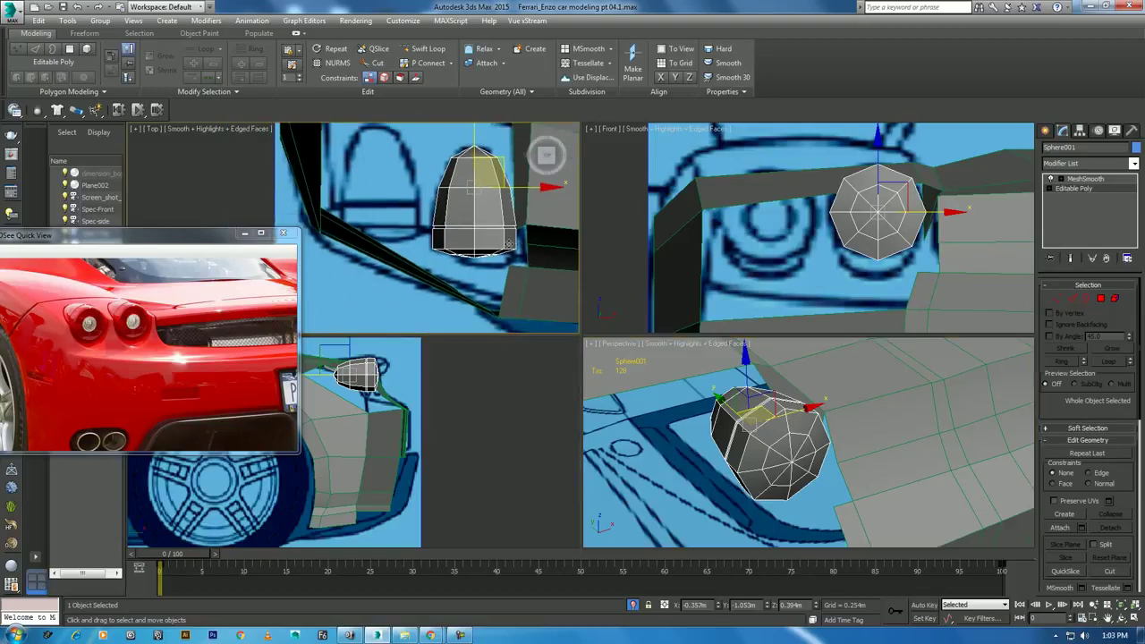
key(alt+w)
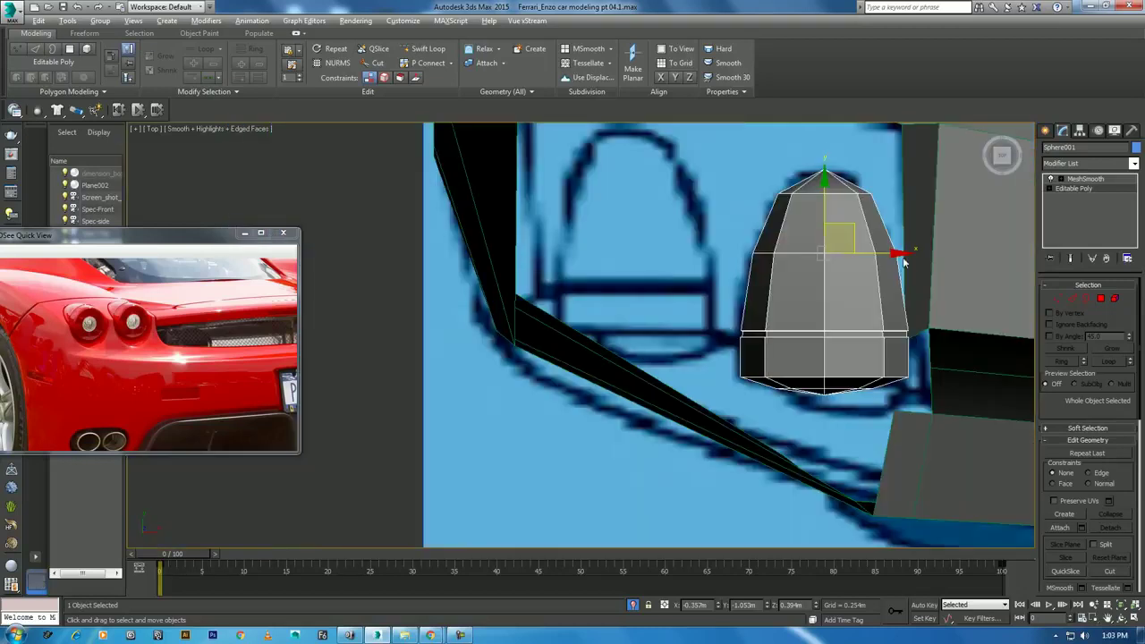
shift+drag(903, 261, 703, 245)
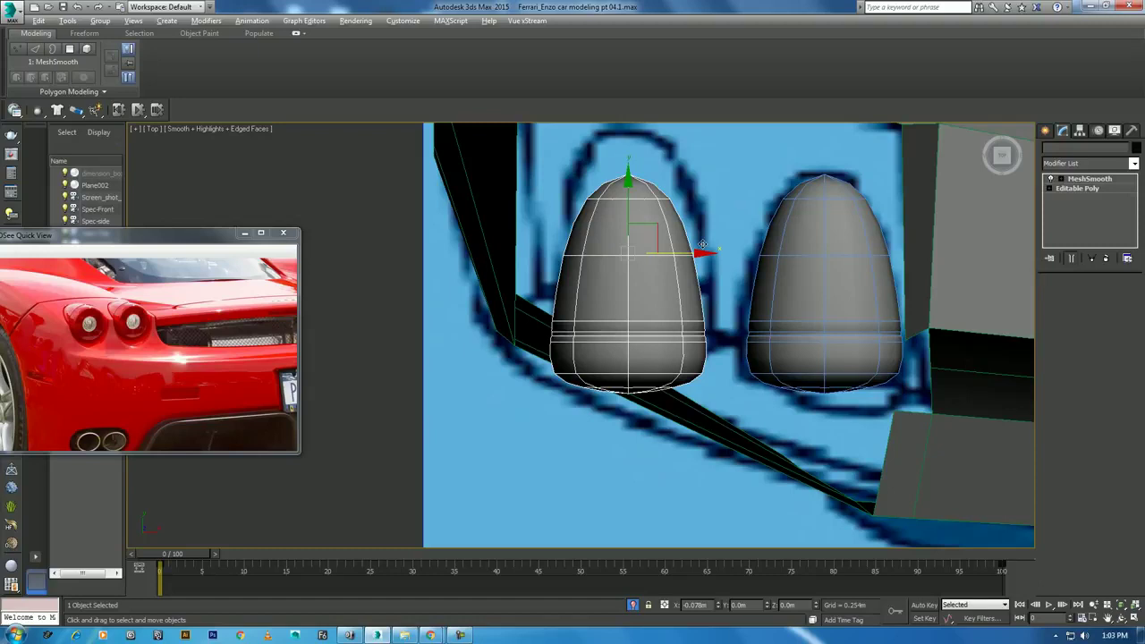
Confirm the clone and move the copy along Y to line up with the original housing
click(574, 369)
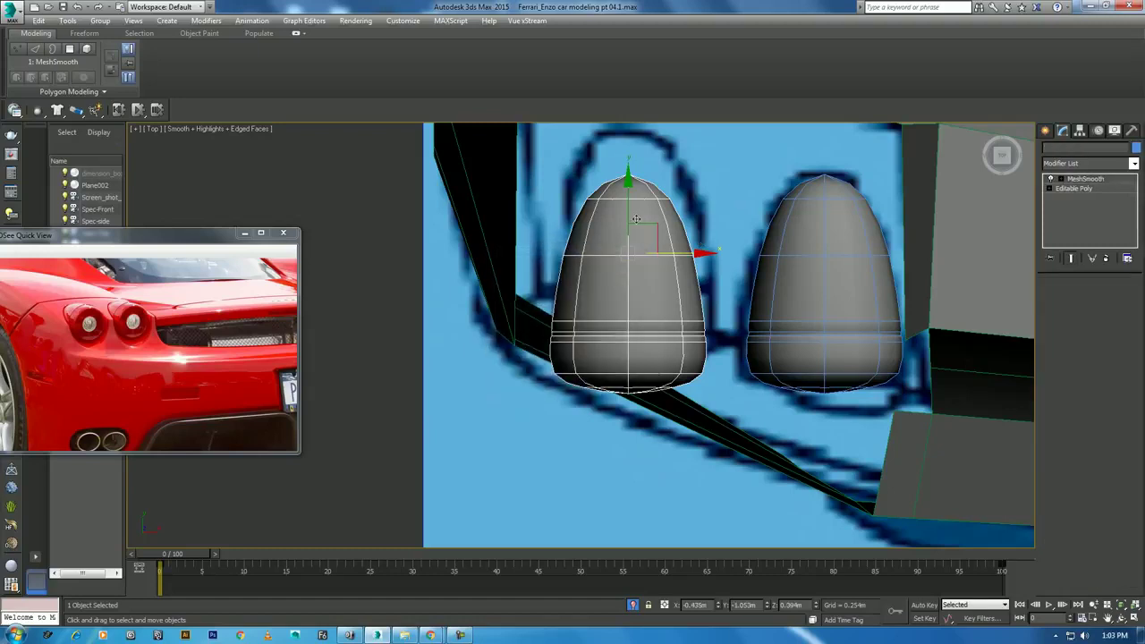
drag(627, 179, 628, 137)
key(alt+w)
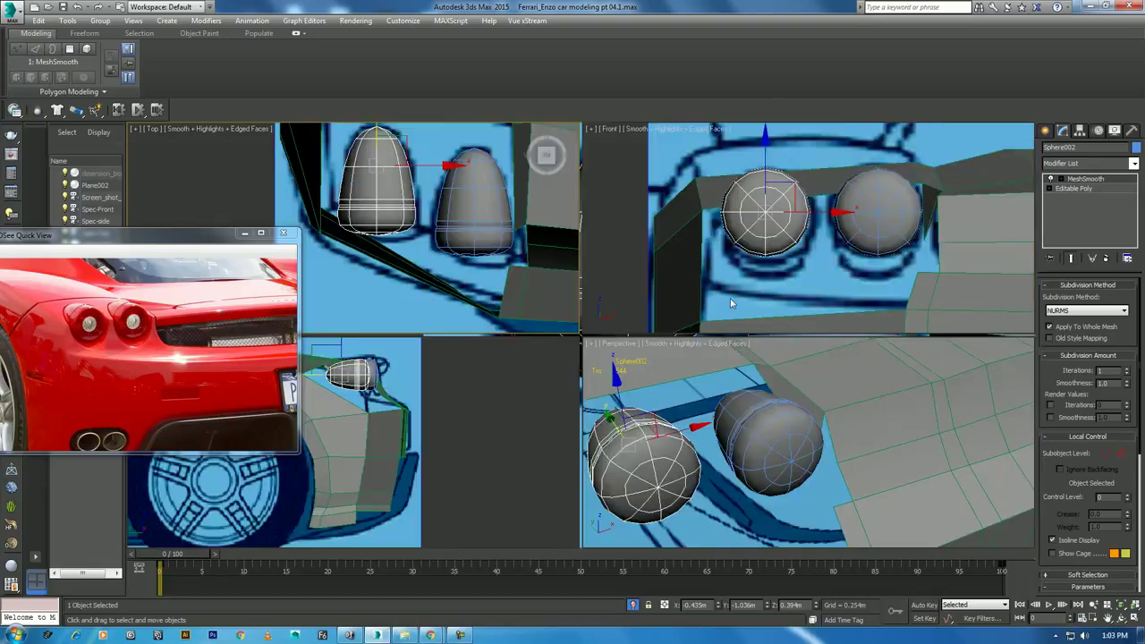
click(785, 447)
key(alt+w)
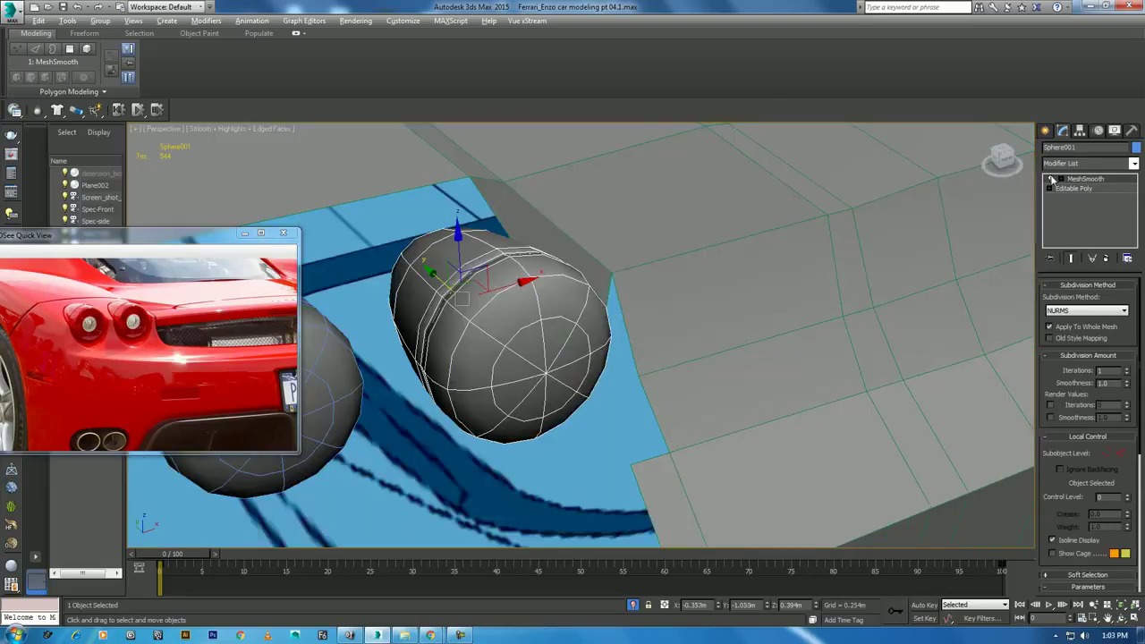
Toggle MeshSmooth off and on, and undo a Convert to Editable Poly to keep the smoothing
click(1051, 179)
click(1051, 179)
right_click(517, 305)
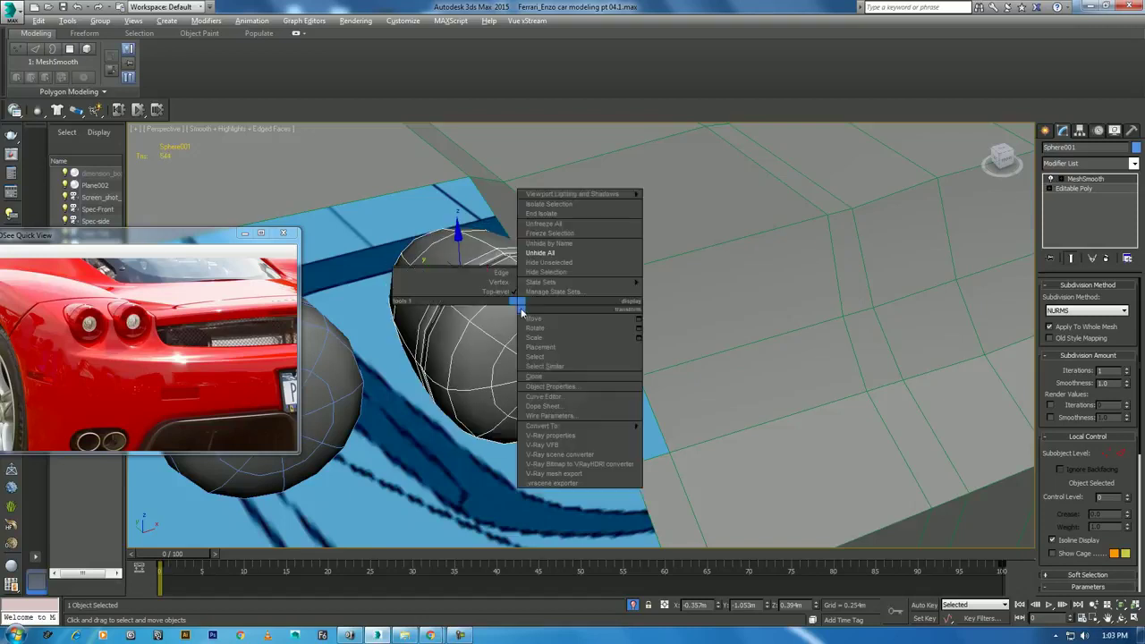
mouse_move(580, 426)
click(689, 436)
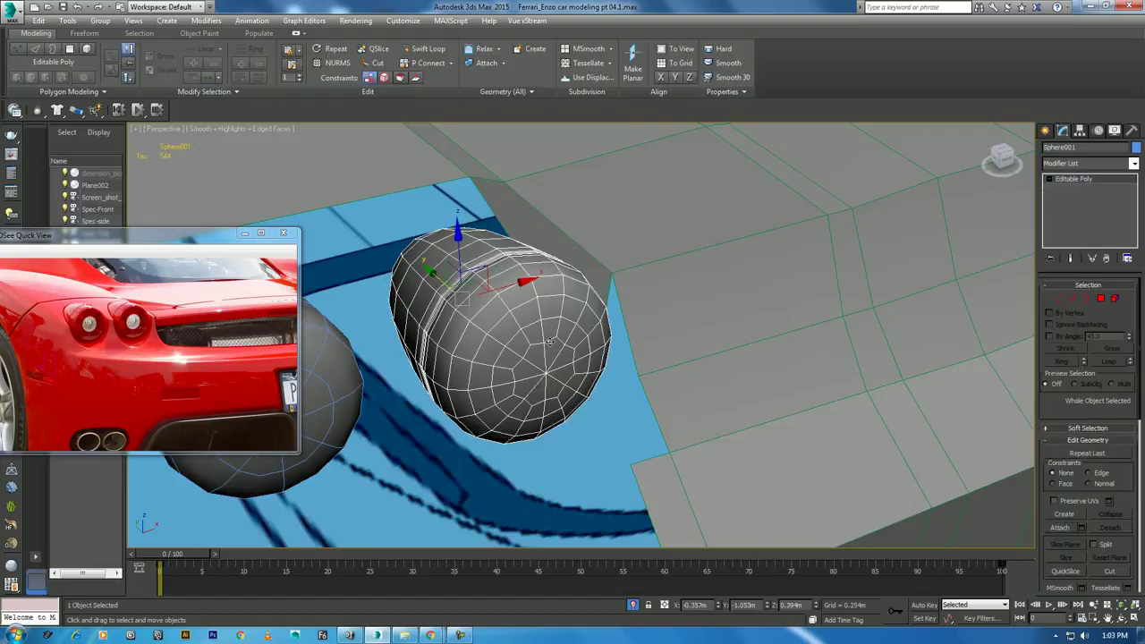
key(ctrl+z)
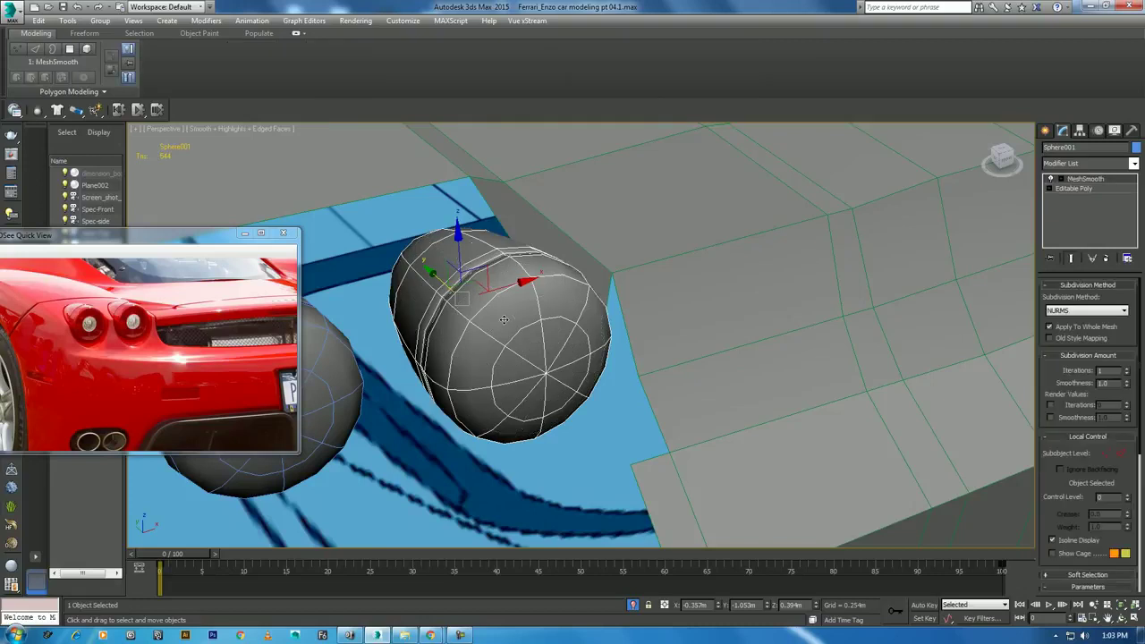
scroll(559, 367, down, 2)
scroll(589, 477, down, 2)
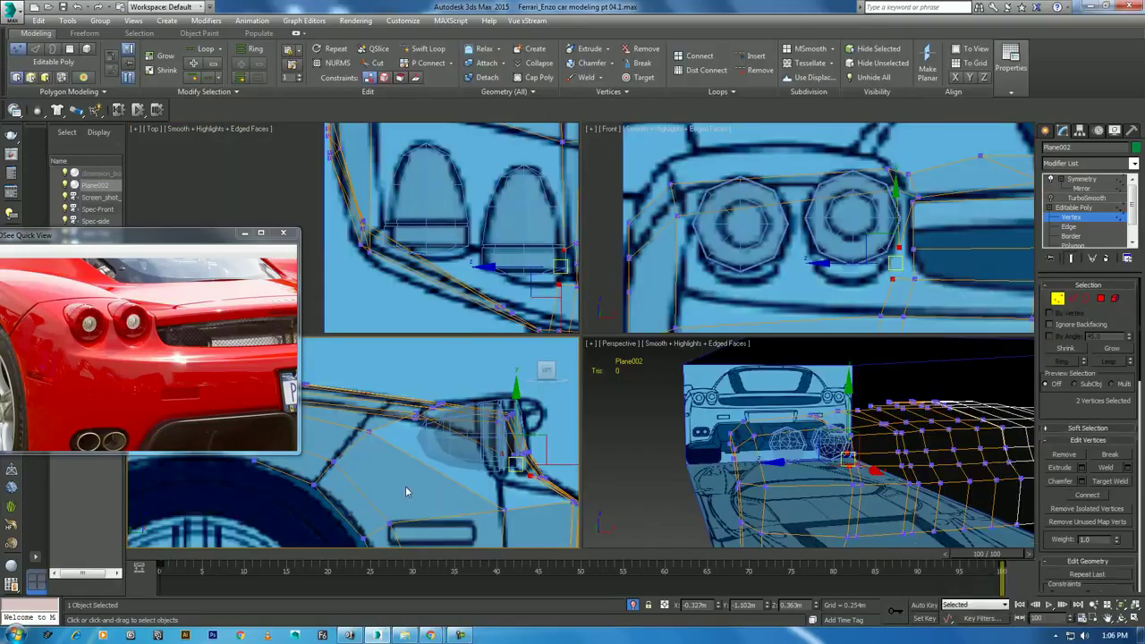
Connect two selected edges on the rear body with a new edge
key(2)
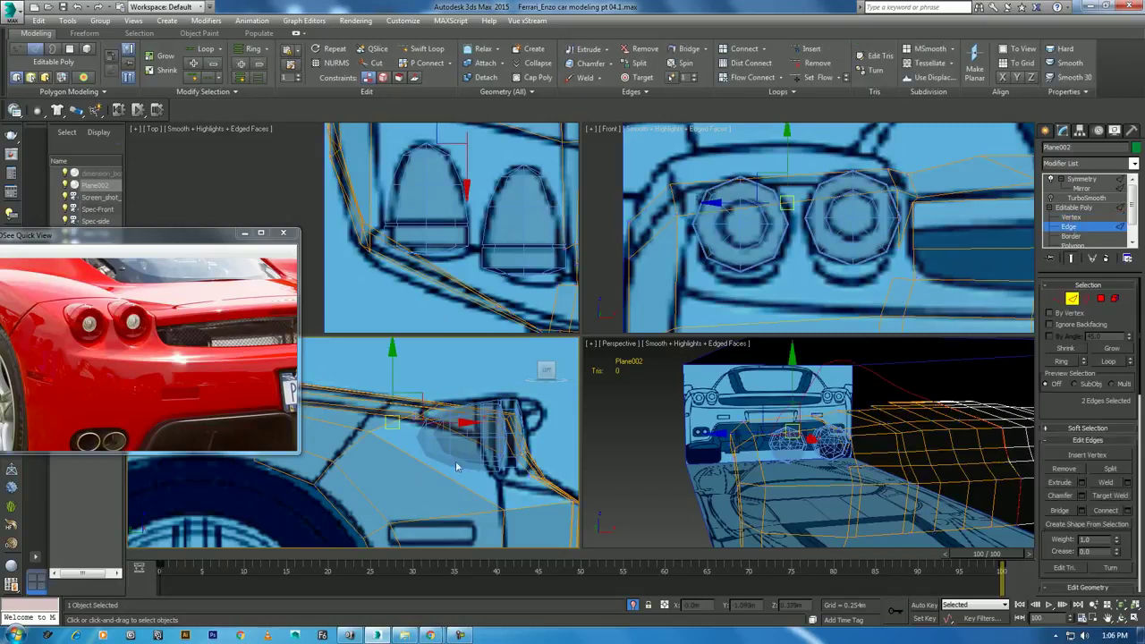
click(432, 472)
click(433, 471)
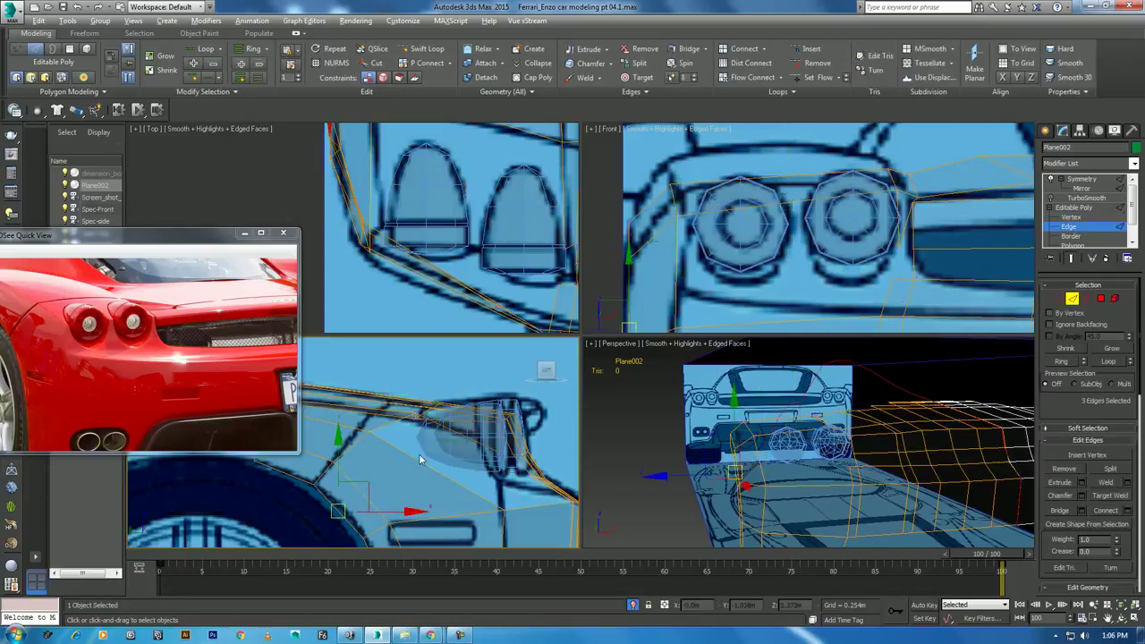
right_click(407, 437)
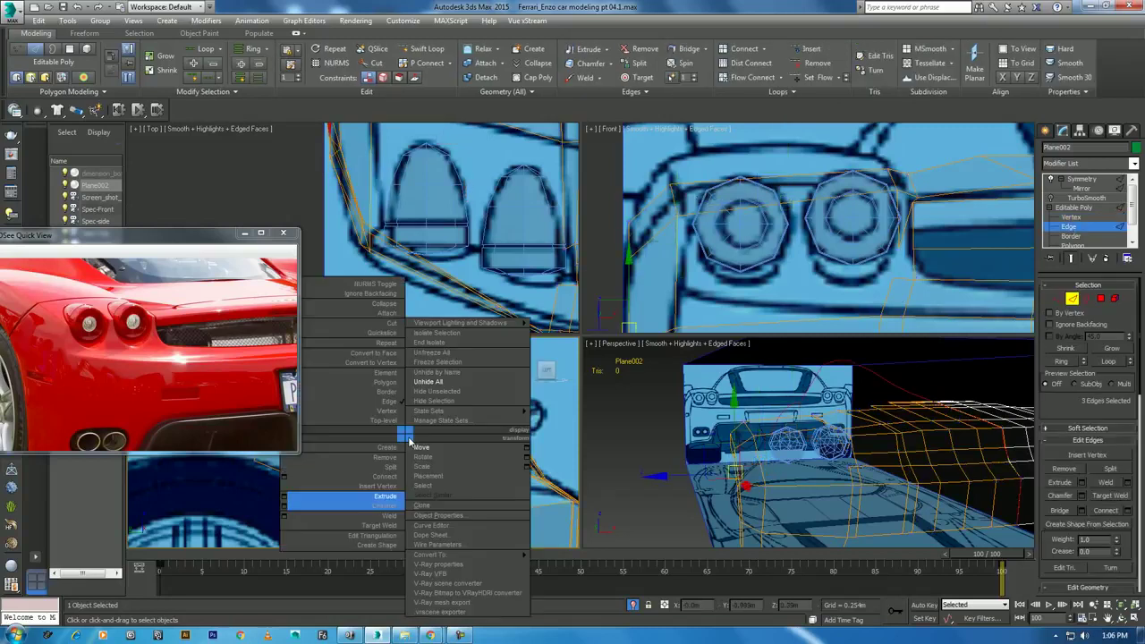
click(388, 490)
scroll(502, 435, up, 1)
In the maximized side view, move two rear-panel vertices beside the taillight up and right
key(alt+w)
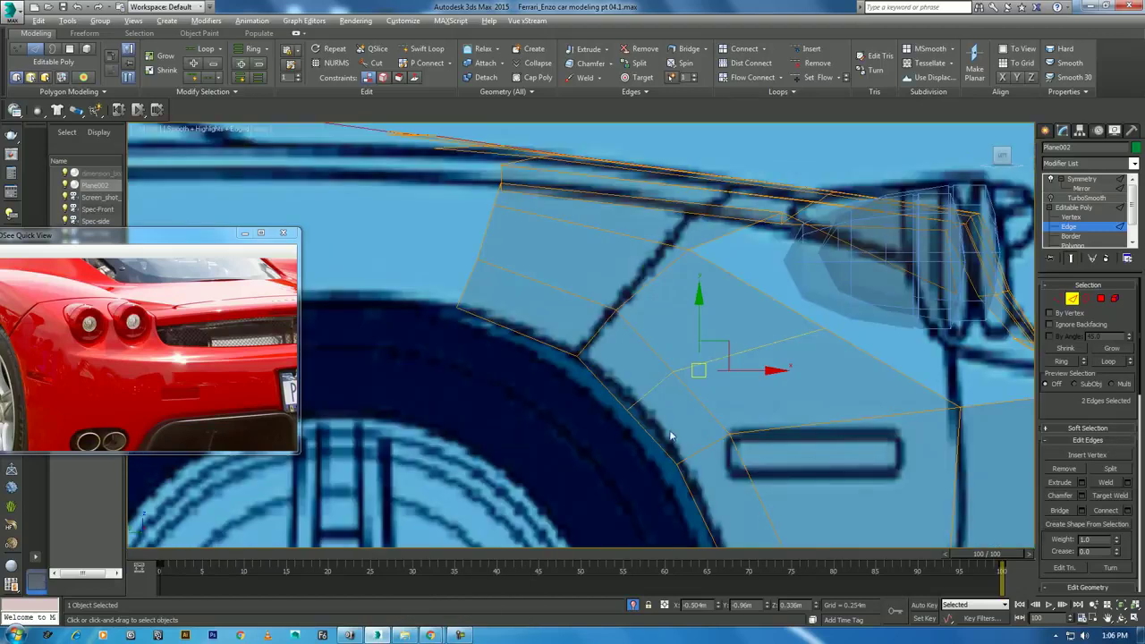
scroll(712, 415, up, 2)
key(1)
click(785, 295)
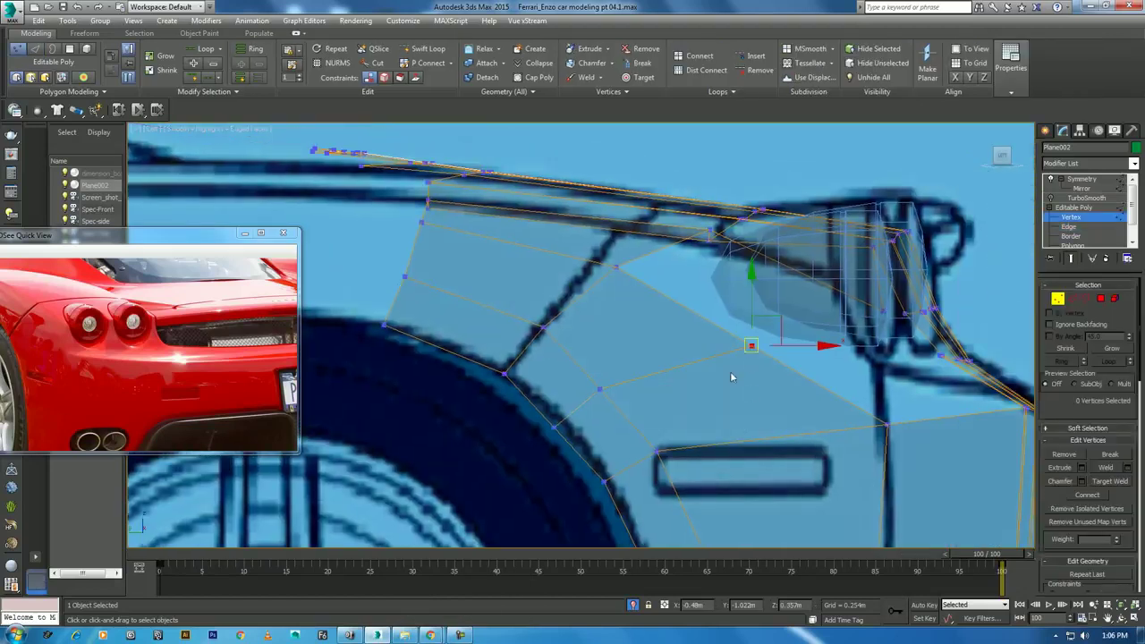
drag(791, 292, 809, 276)
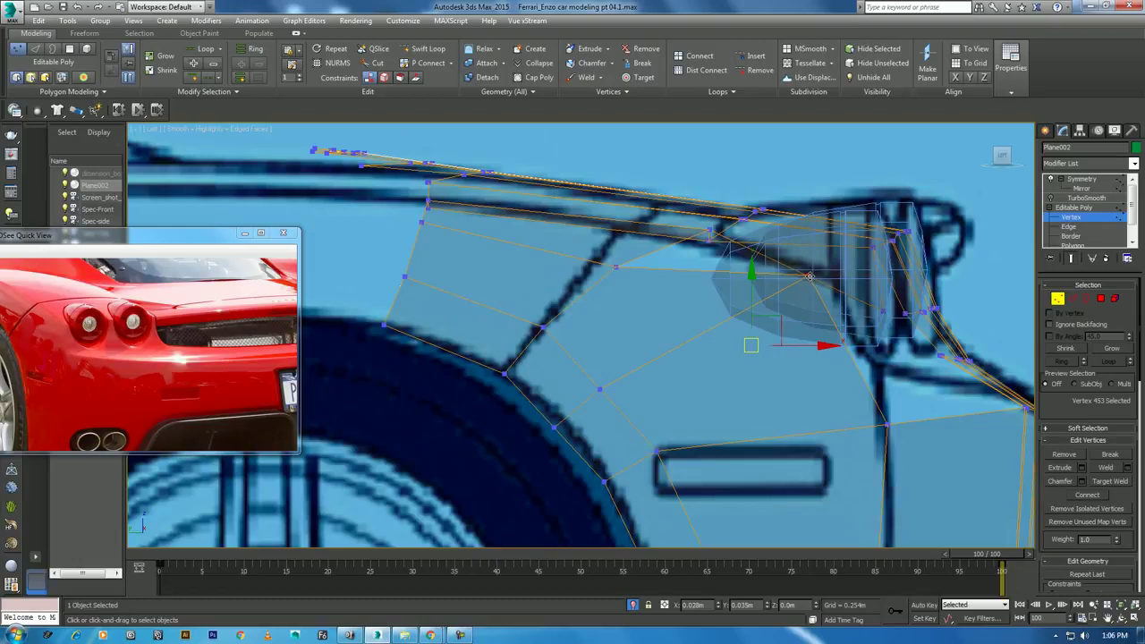
click(599, 296)
click(614, 268)
drag(611, 270, 646, 238)
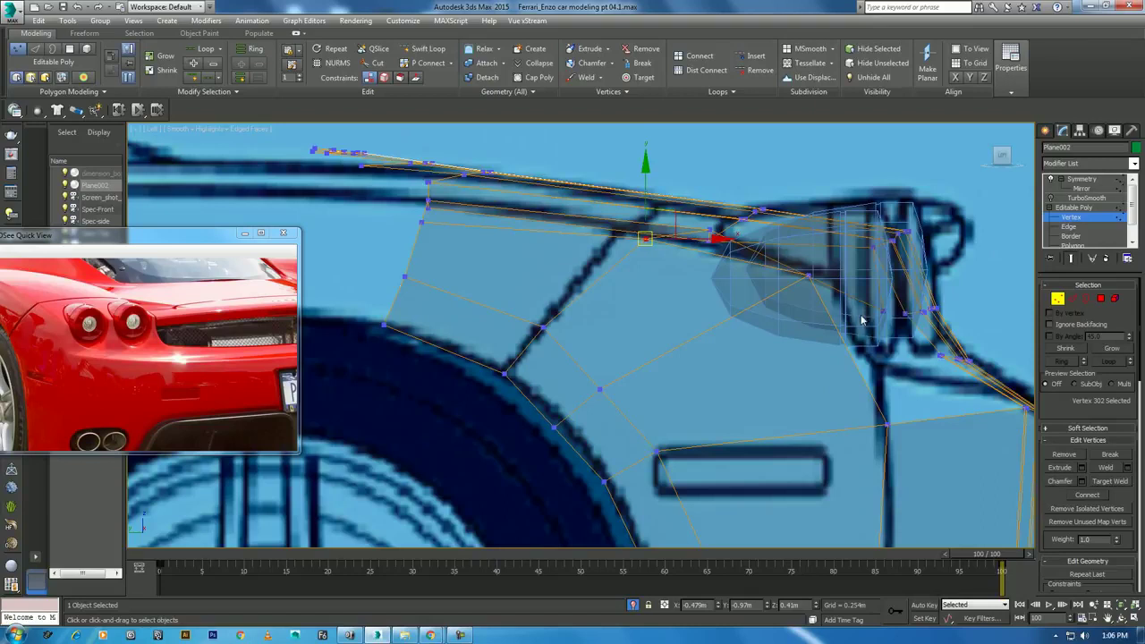
Shift the vertex slightly right toward the taillight to match the blueprint, then turn off See-Through
key(alt+w)
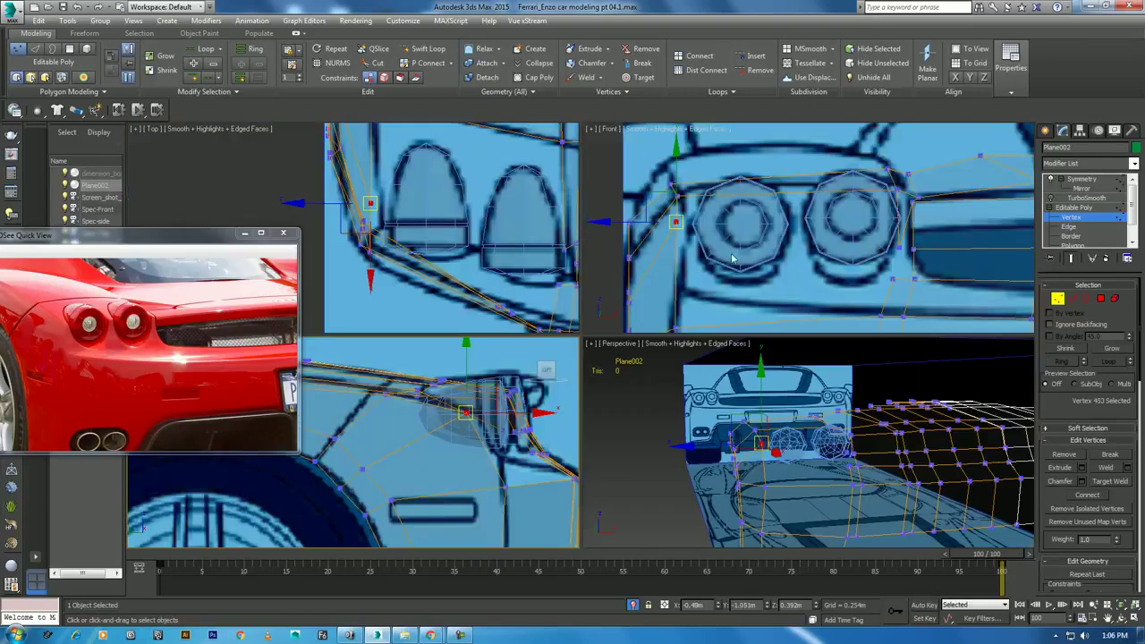
scroll(732, 258, up, 3)
scroll(438, 208, up, 3)
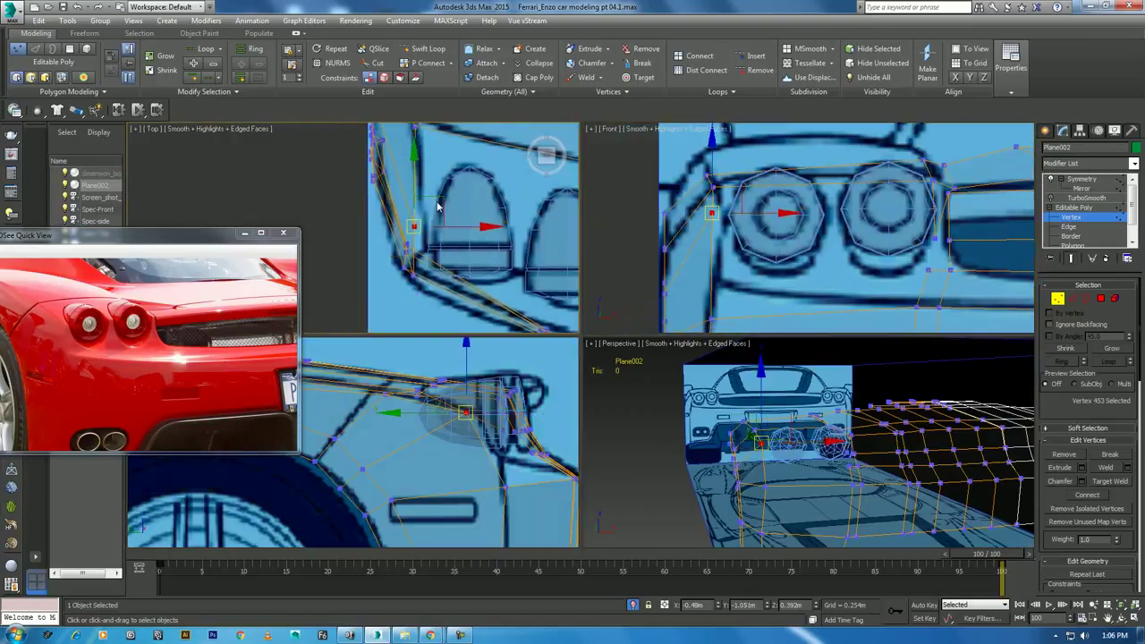
drag(437, 207, 454, 237)
scroll(773, 316, up, 2)
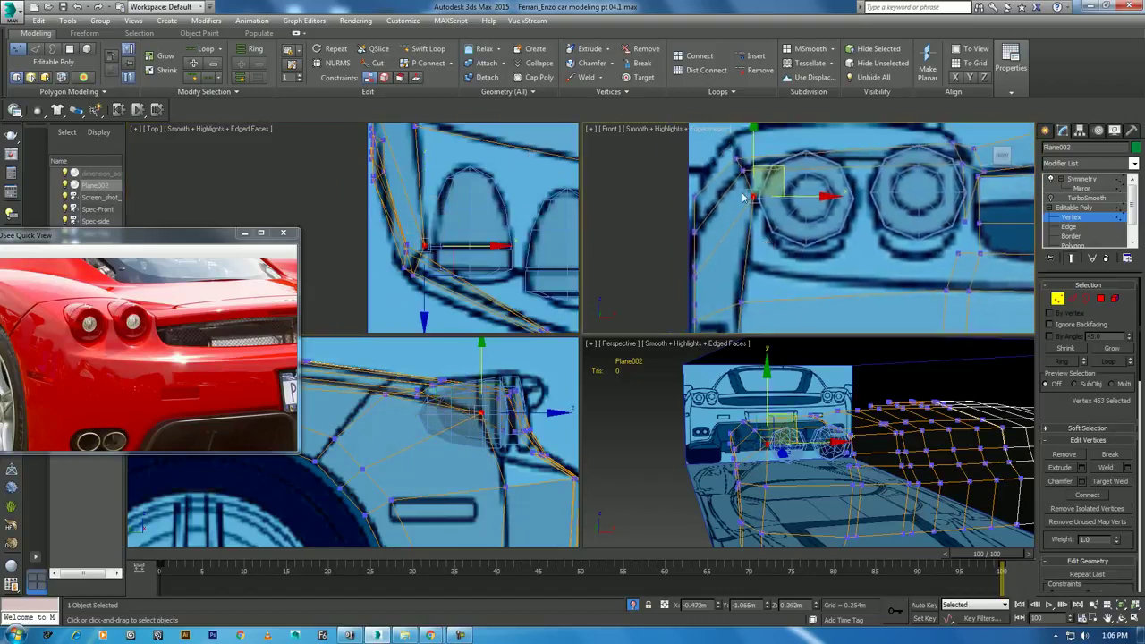
scroll(751, 250, up, 1)
scroll(751, 250, up, 1)
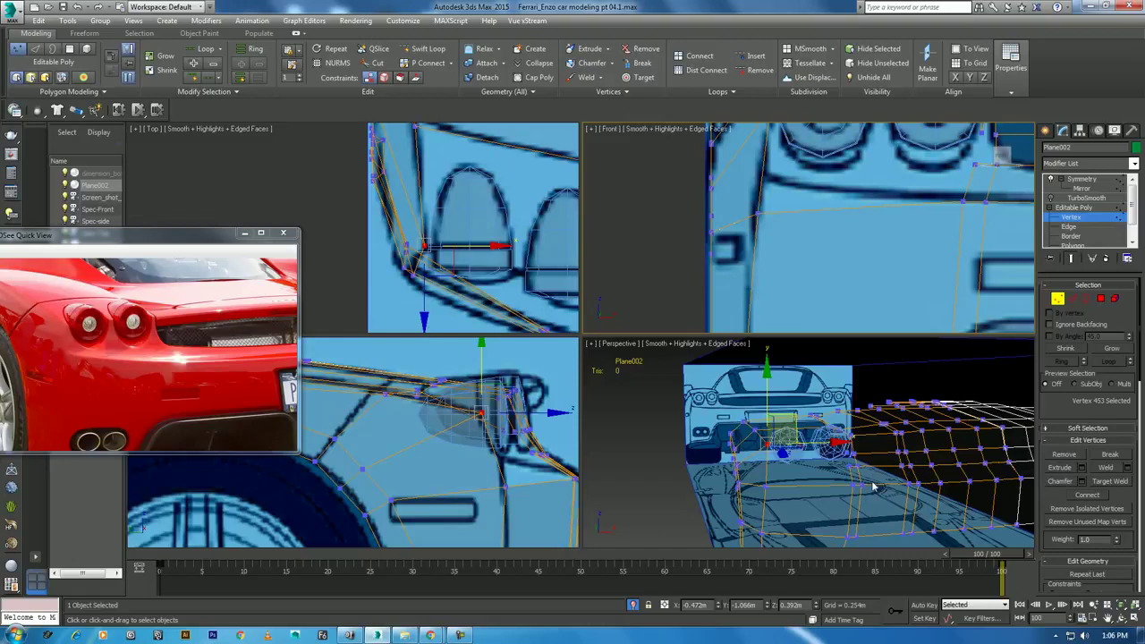
alt+middle_drag(874, 485, 753, 580)
key(alt+x)
Bridge the upper and lower edges around the gap beneath the taillight housings with a new face
key(Home)
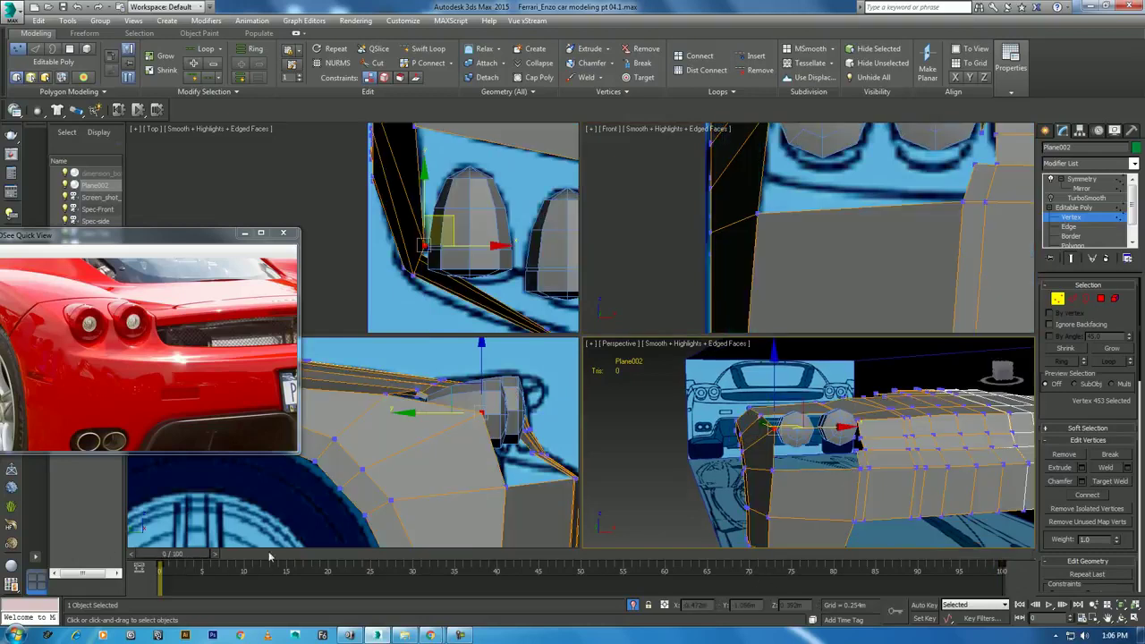
mouse_move(809, 474)
alt+middle_down()
mouse_move(817, 486)
mouse_move(696, 451)
alt+middle_up()
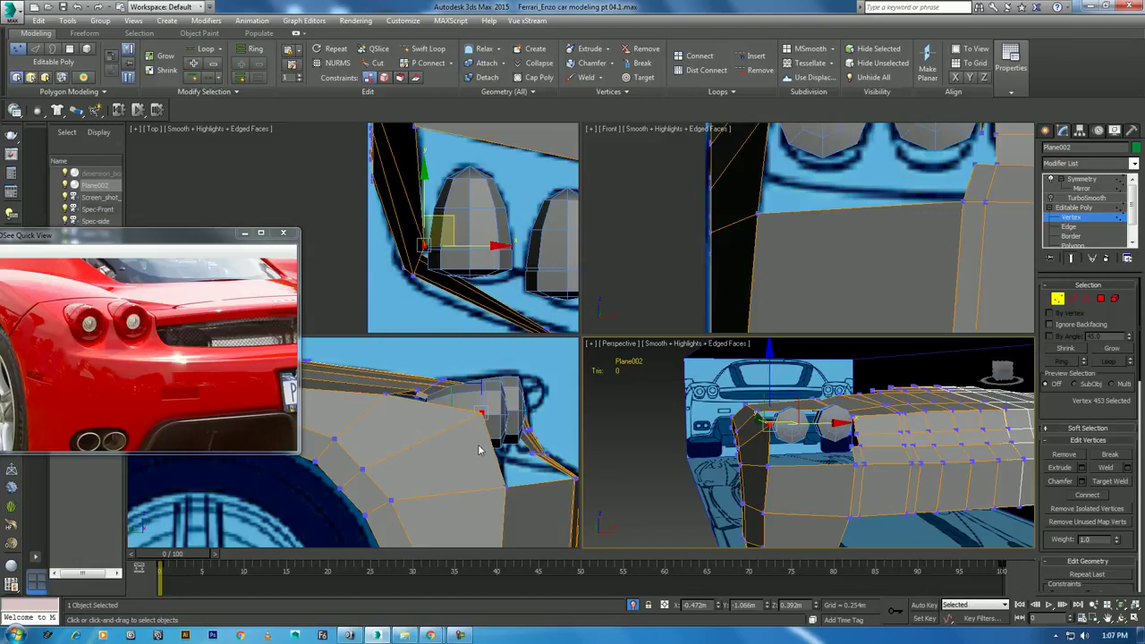
alt+middle_drag(857, 419, 836, 444)
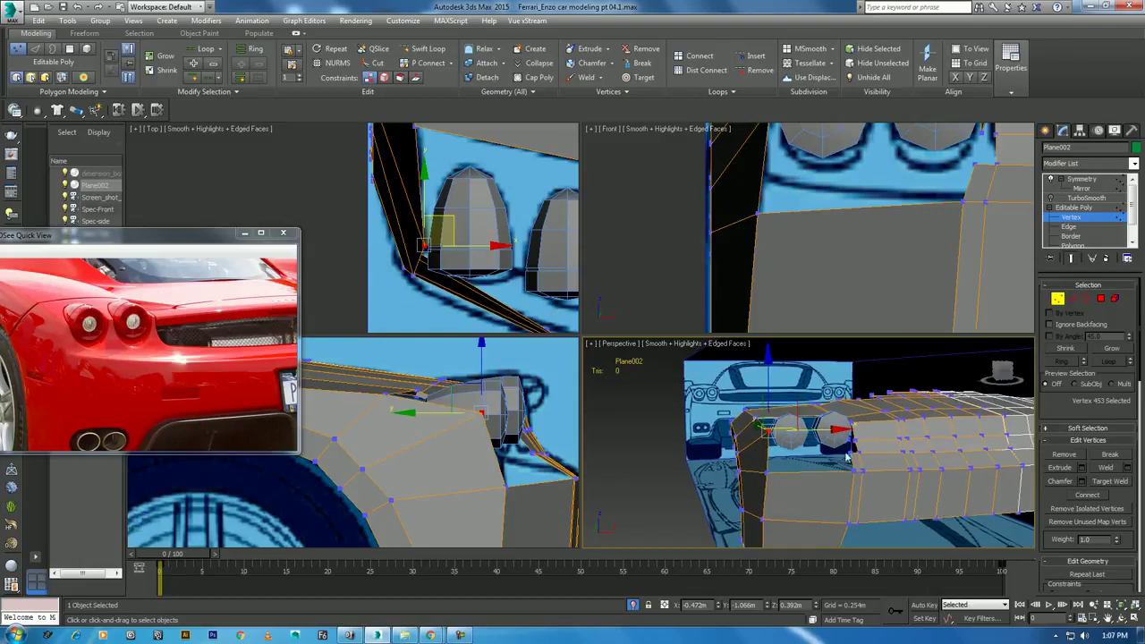
key(alt+w)
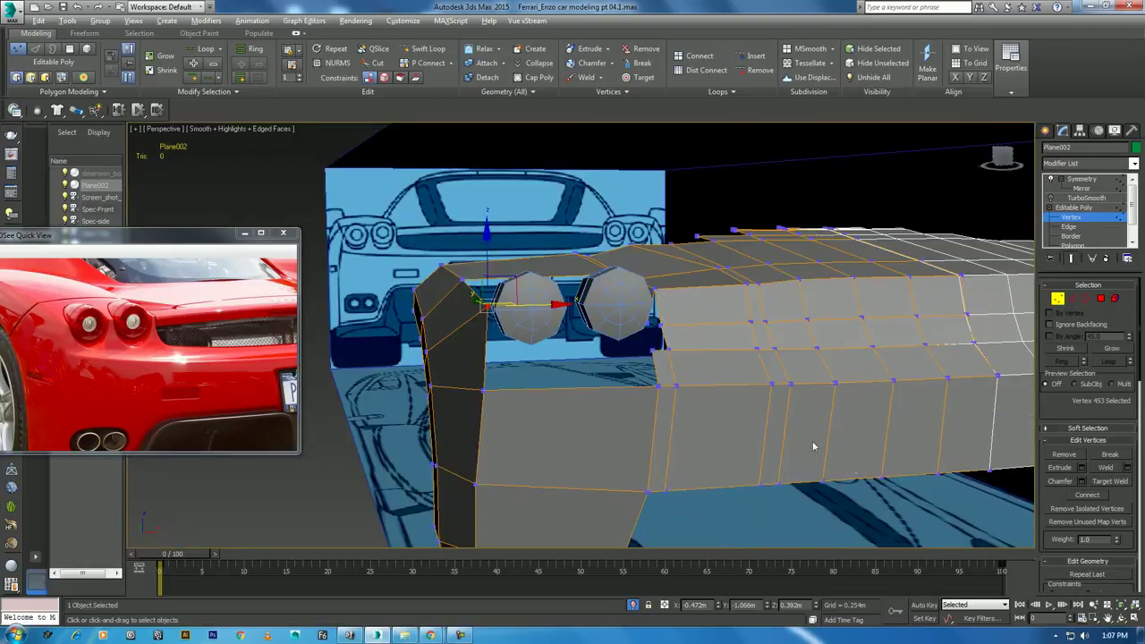
click(1112, 618)
mouse_move(693, 387)
mouse_down()
mouse_move(664, 359)
mouse_move(666, 326)
mouse_up()
key(Escape)
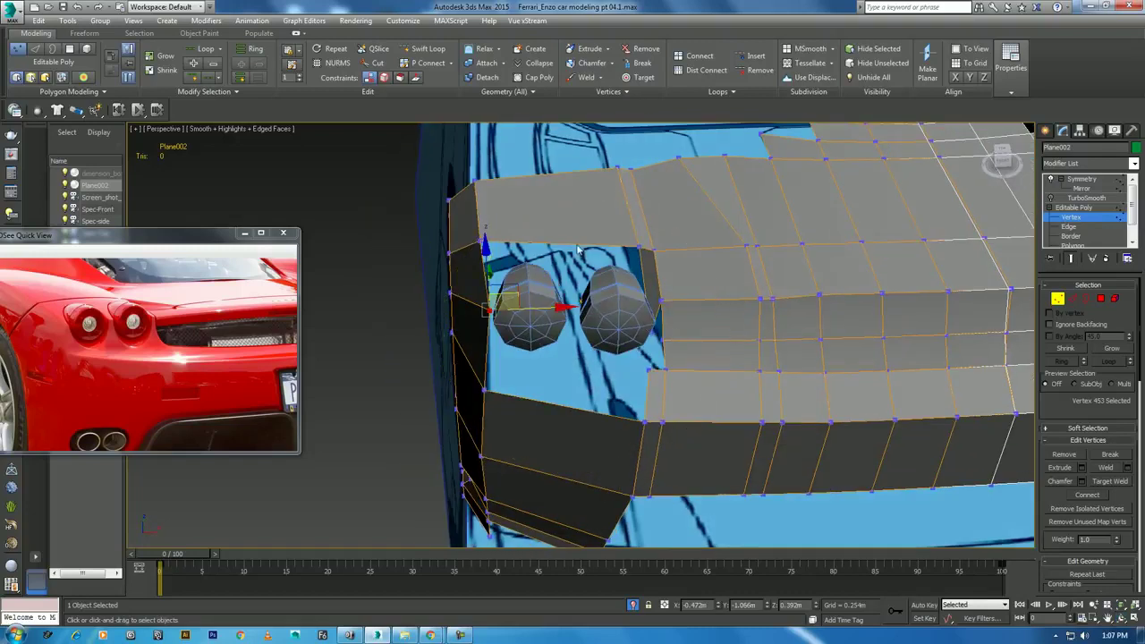
click(1071, 227)
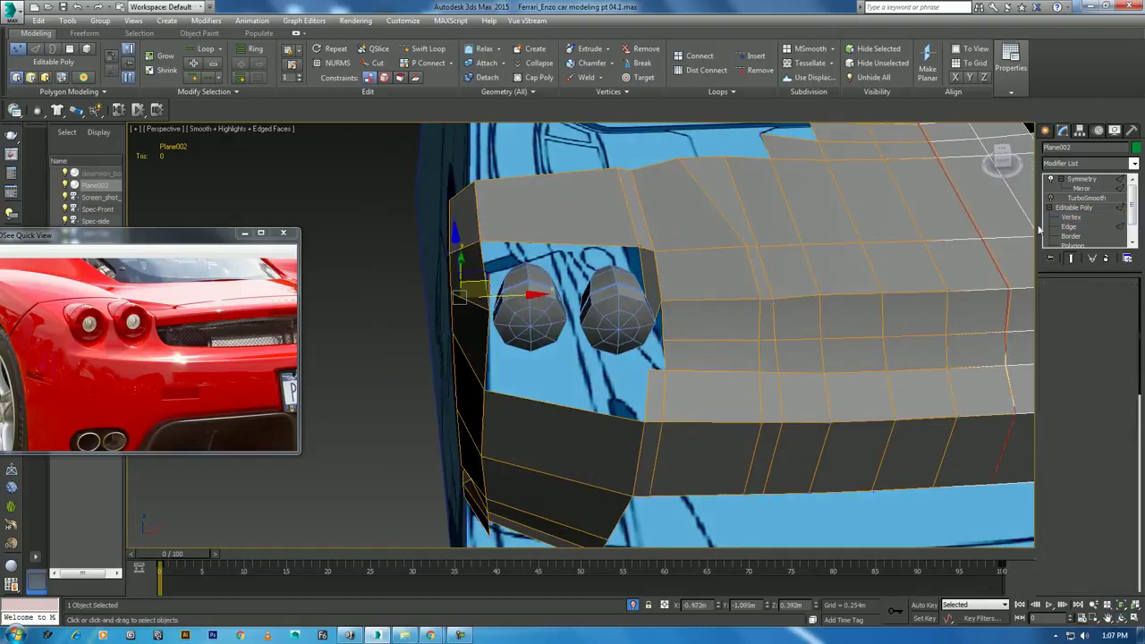
click(577, 243)
click(565, 404)
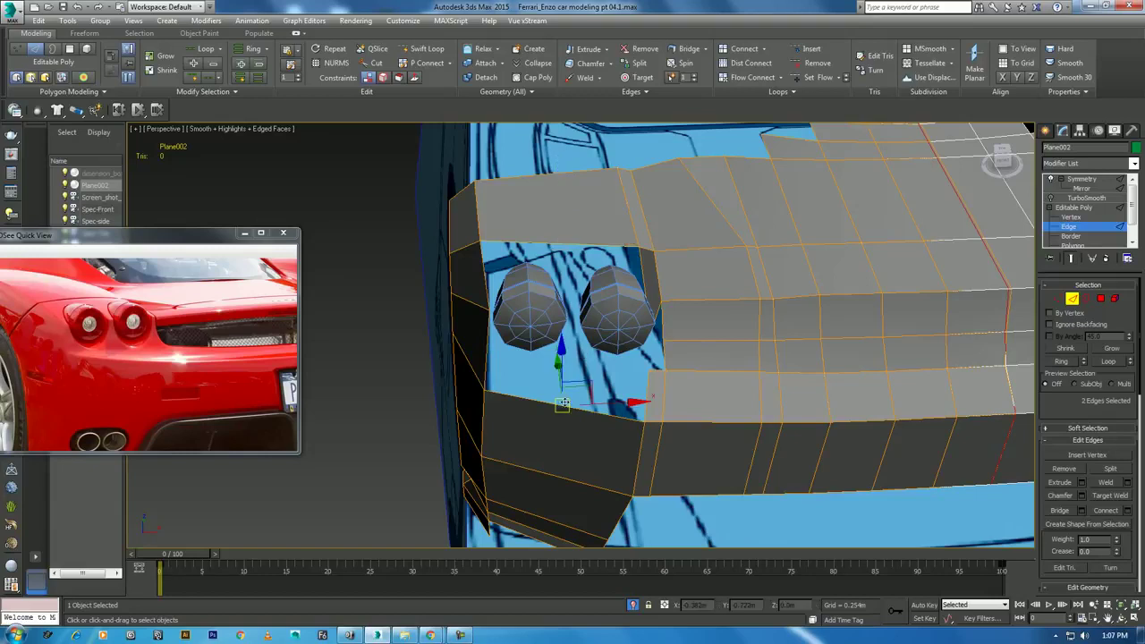
scroll(1073, 416, down, 3)
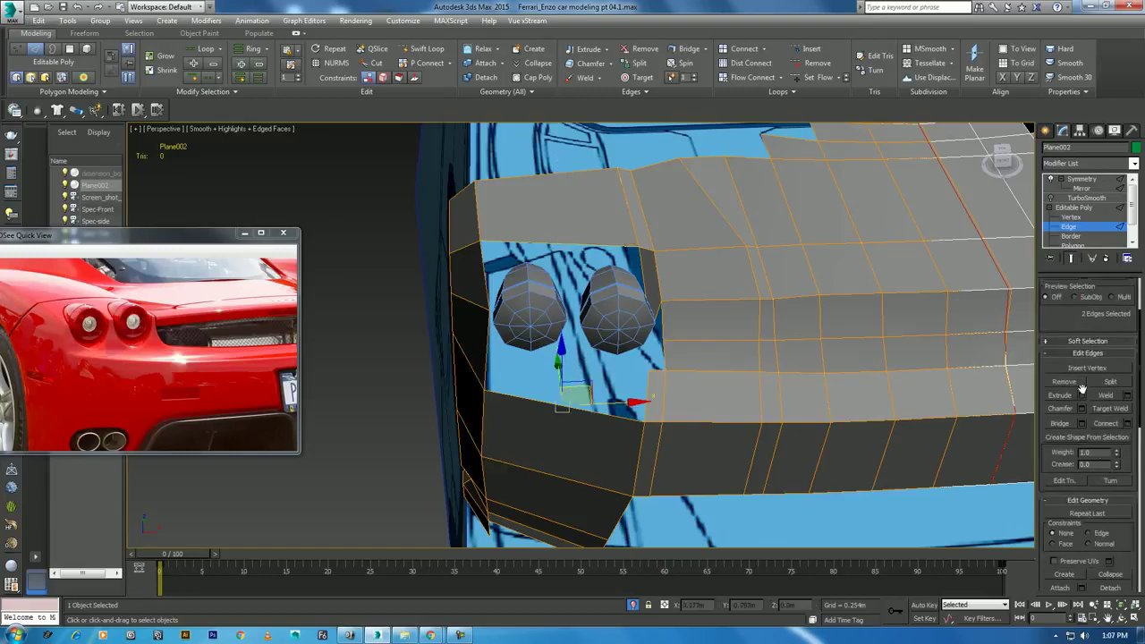
click(1082, 424)
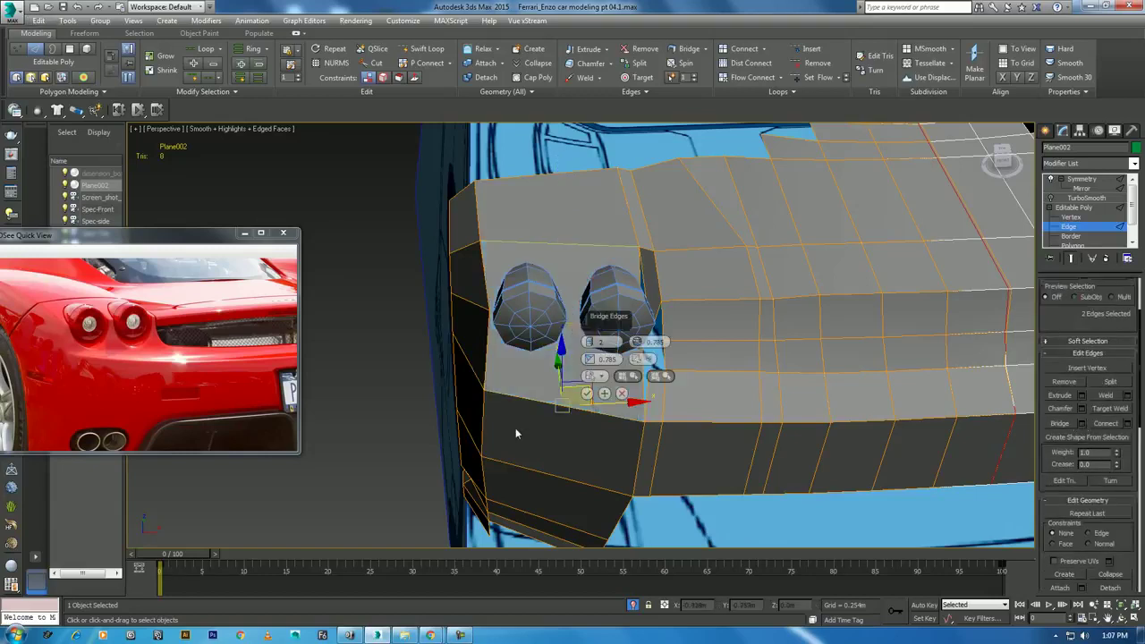
Select the single edge beside the housings and move it to fit the panel
alt+middle_drag(586, 401, 545, 329)
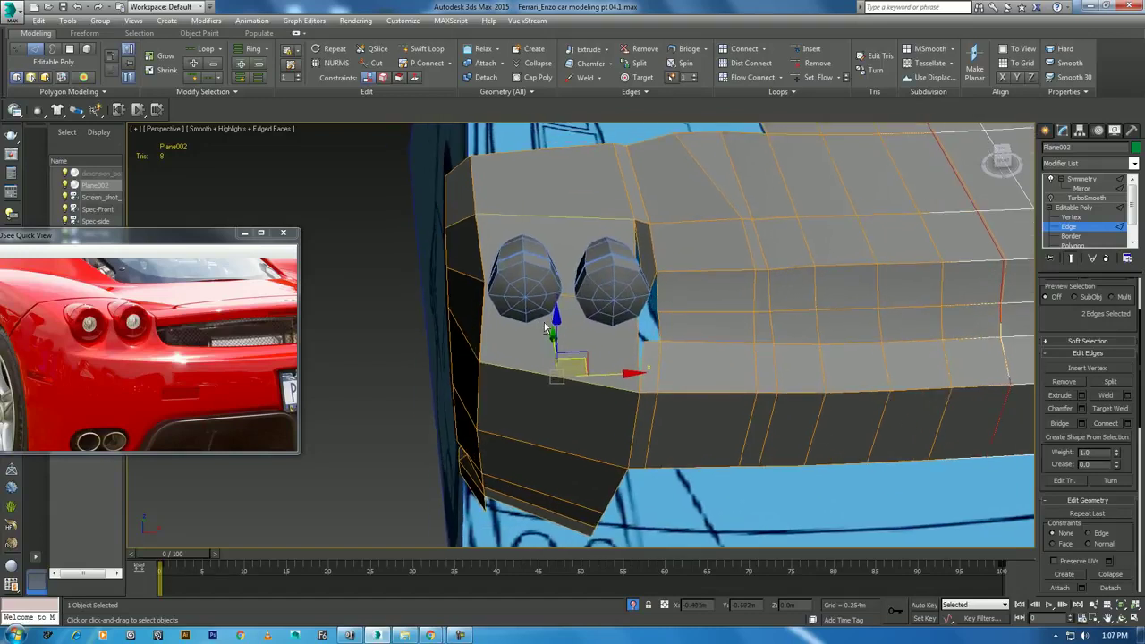
click(565, 295)
key(alt+w)
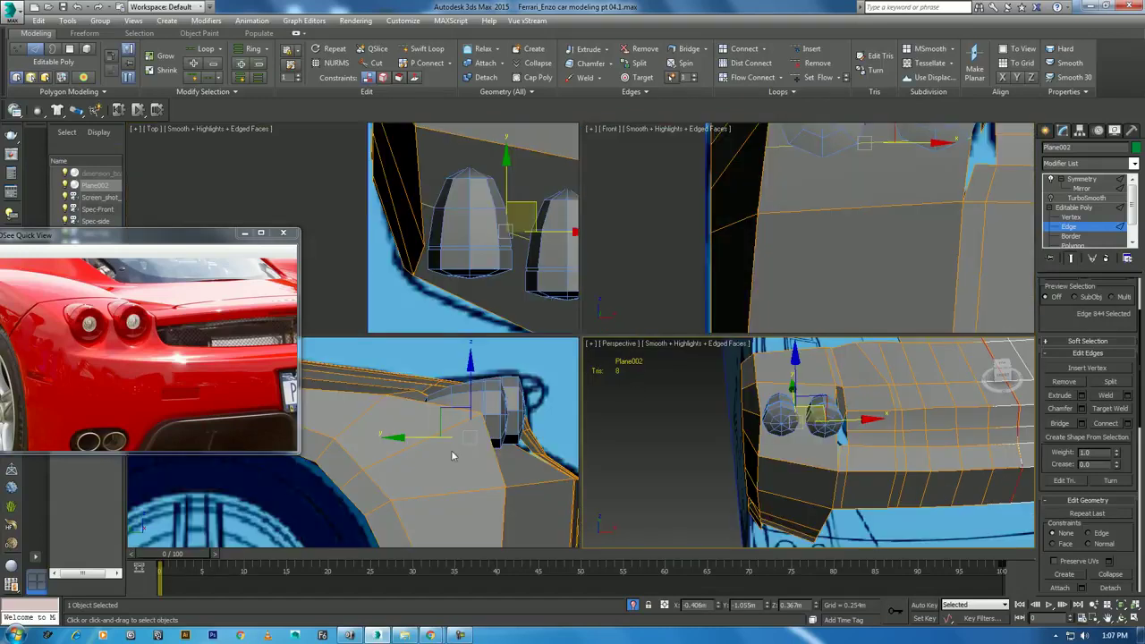
alt+middle_drag(452, 456, 453, 457)
key(F3)
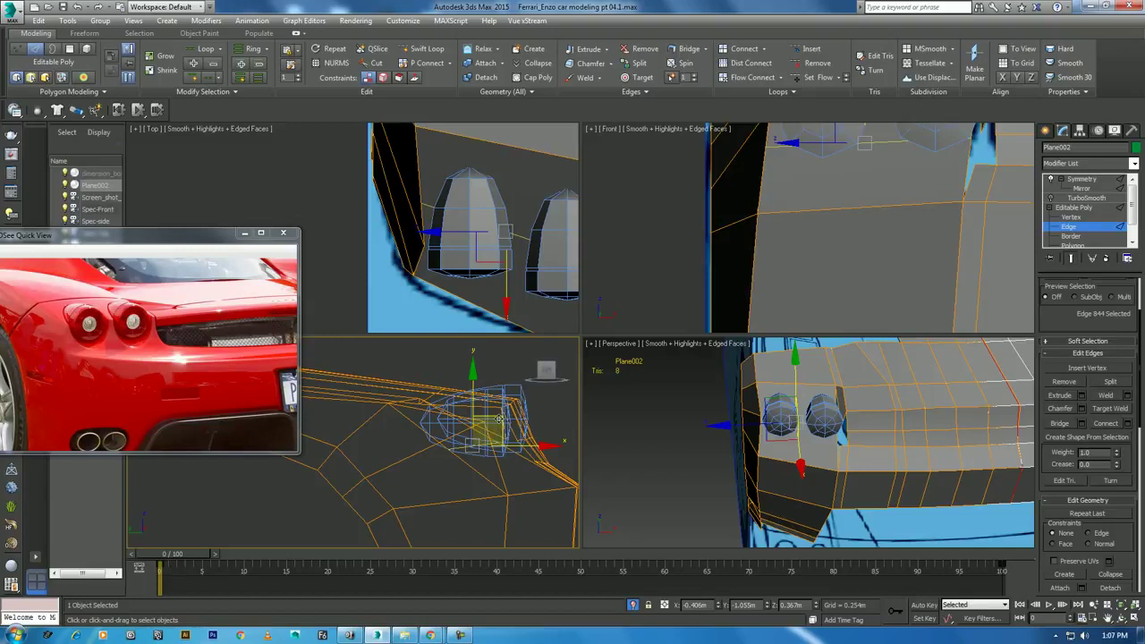
drag(498, 419, 527, 390)
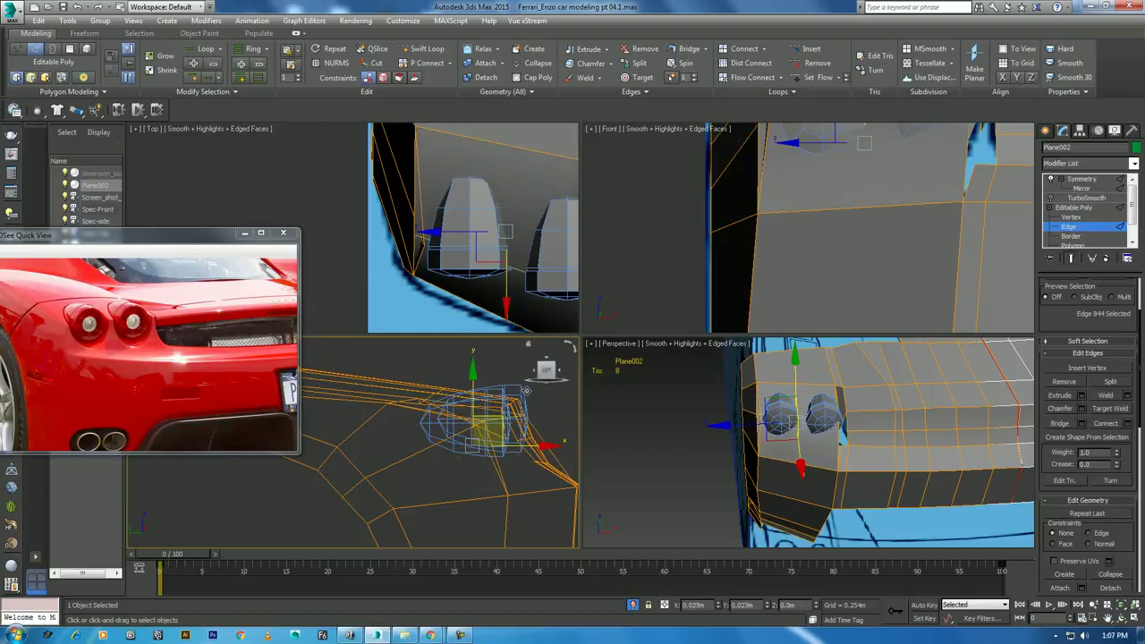
Orbit the perspective view to inspect the moved edge from higher and lower angles
right_click(816, 456)
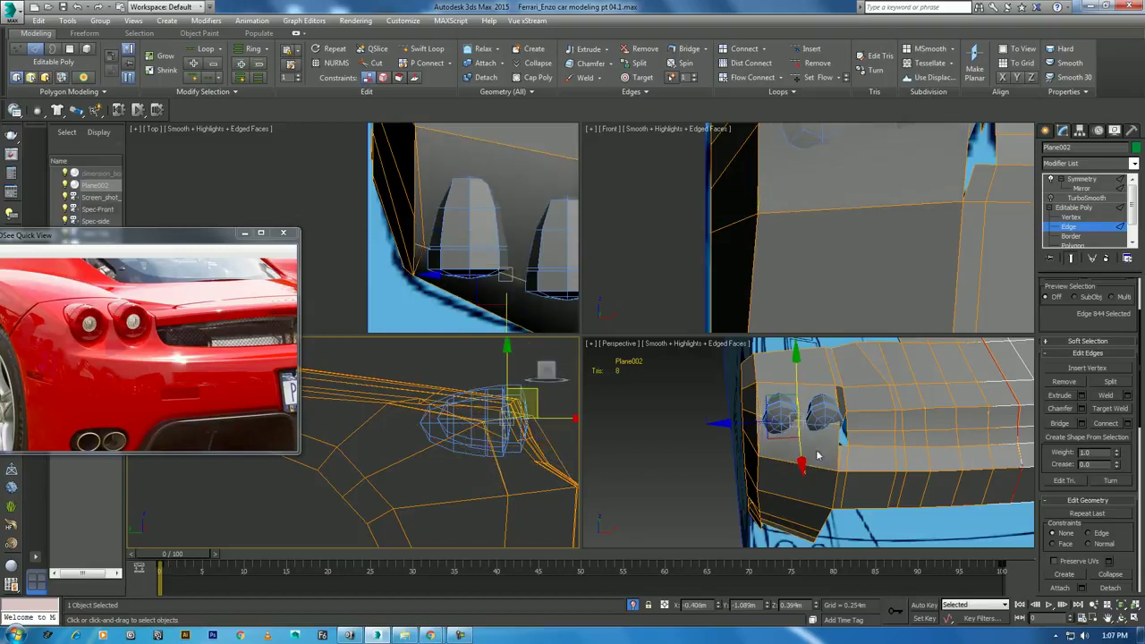
alt+middle_drag(816, 456, 898, 459)
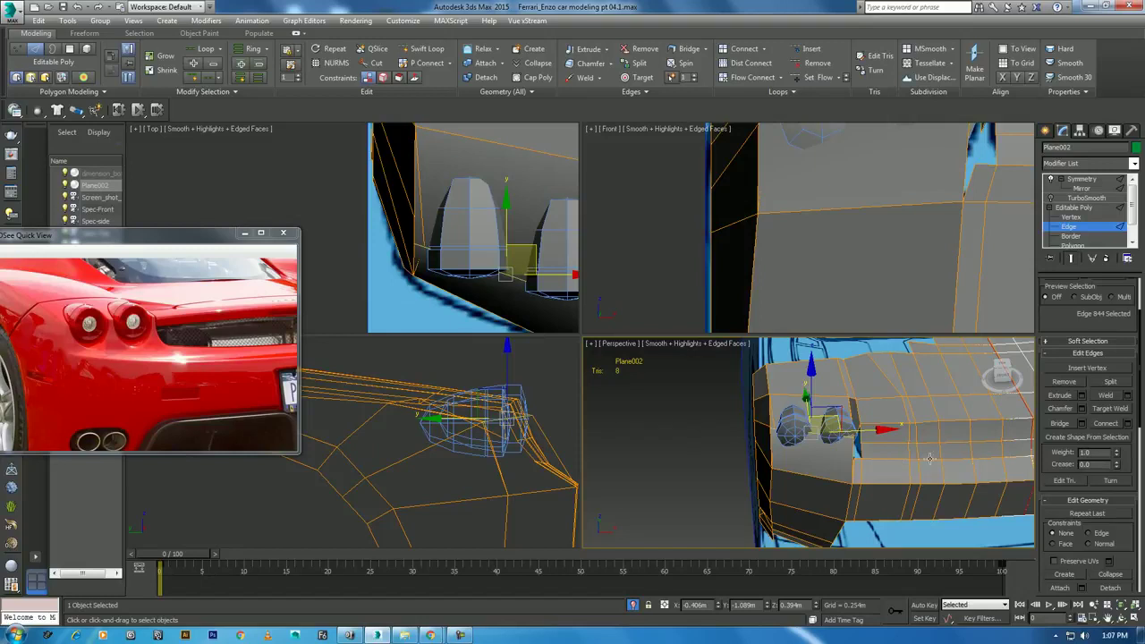
key(alt+w)
alt+middle_drag(663, 384, 698, 375)
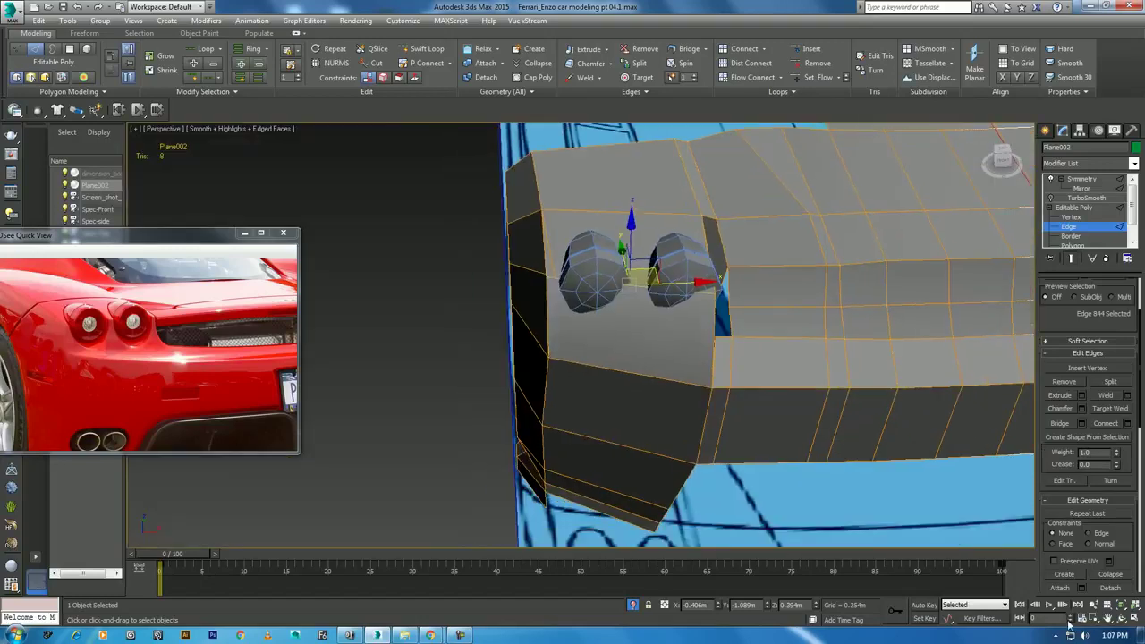
click(1122, 619)
drag(626, 320, 619, 321)
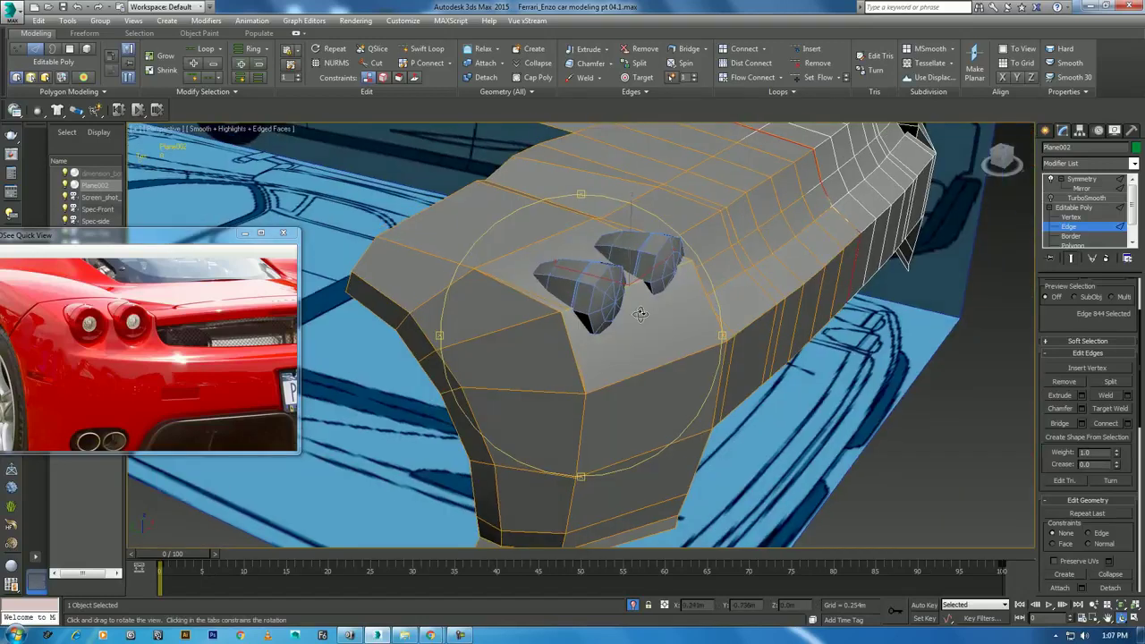
right_click(619, 320)
alt+middle_drag(613, 326, 598, 345)
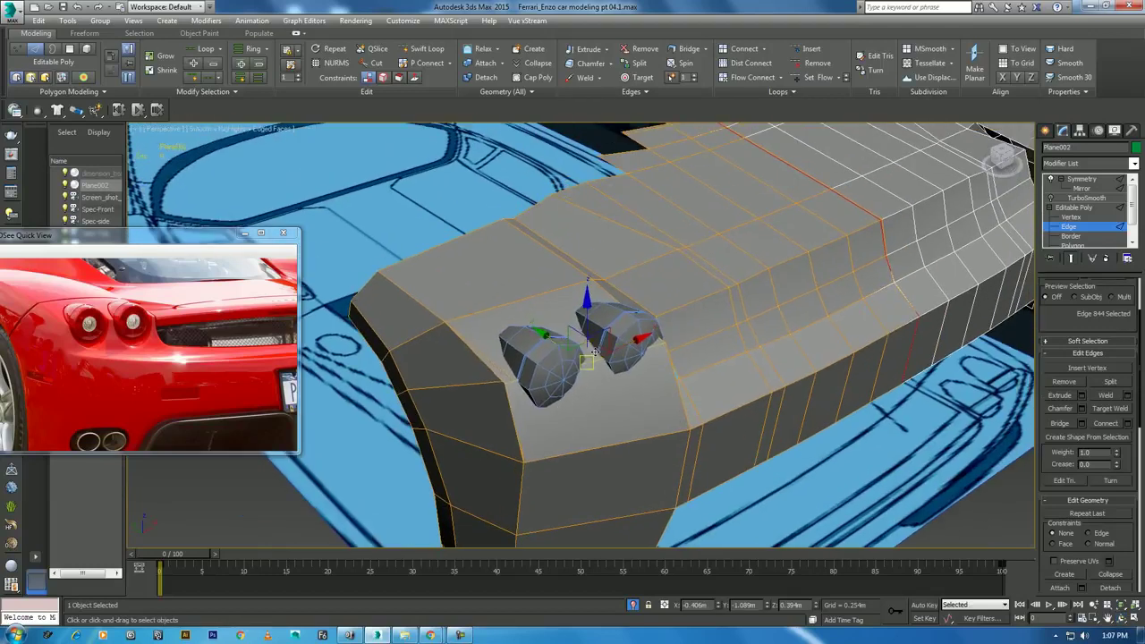
key(alt+w)
Nudge the selected edge slightly along X in the Top view, then close in on the housings
right_click(487, 267)
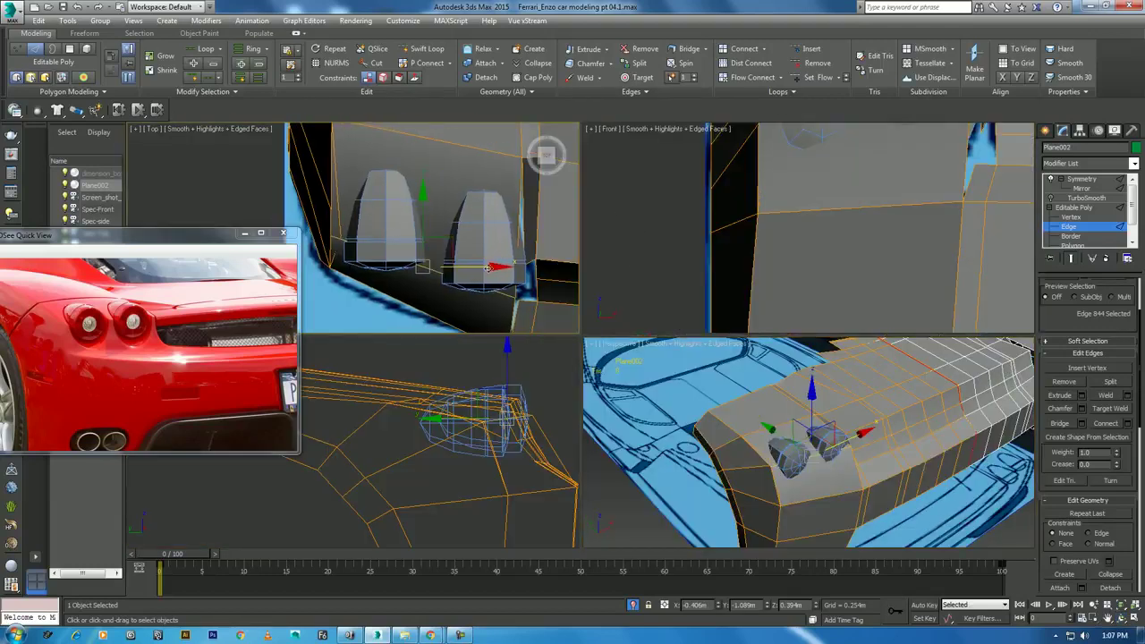
drag(487, 267, 497, 267)
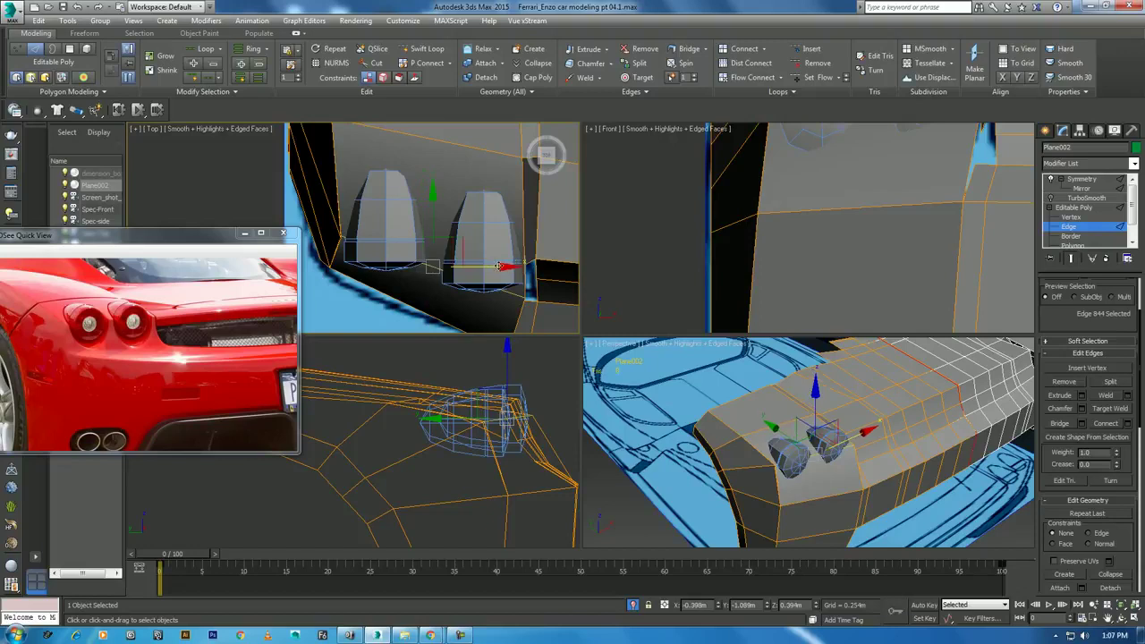
right_click(872, 471)
key(alt+w)
mouse_move(876, 465)
alt+middle_down()
mouse_move(756, 410)
mouse_move(787, 434)
alt+middle_up()
At vertex level in wireframe, select vertices near the housings and apply a quad-menu command
key(1)
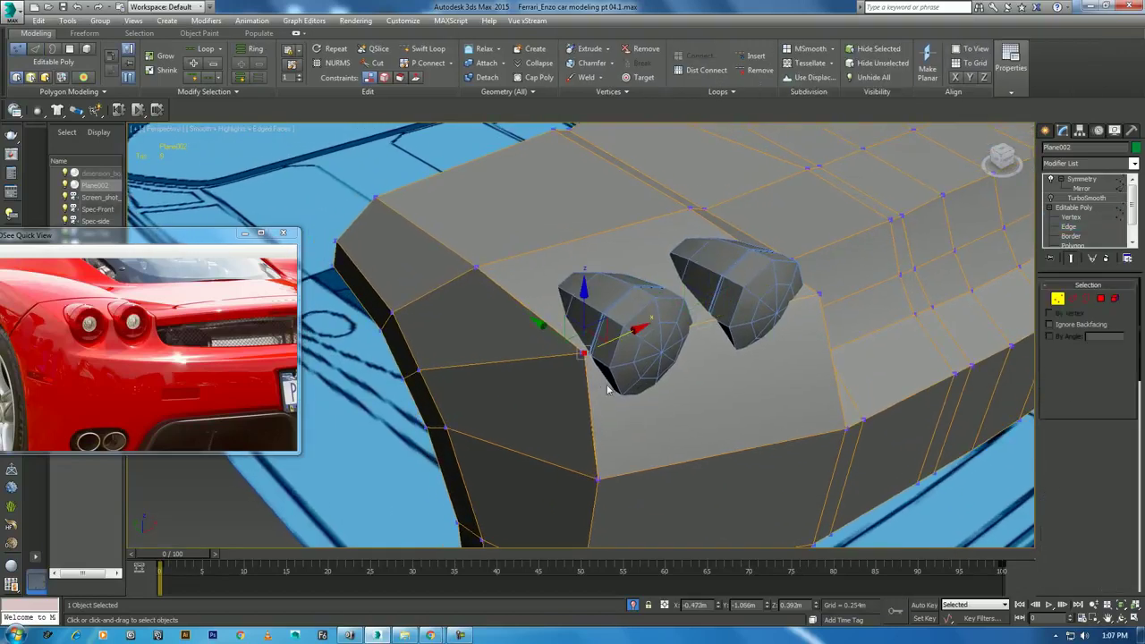
key(F3)
drag(598, 383, 545, 328)
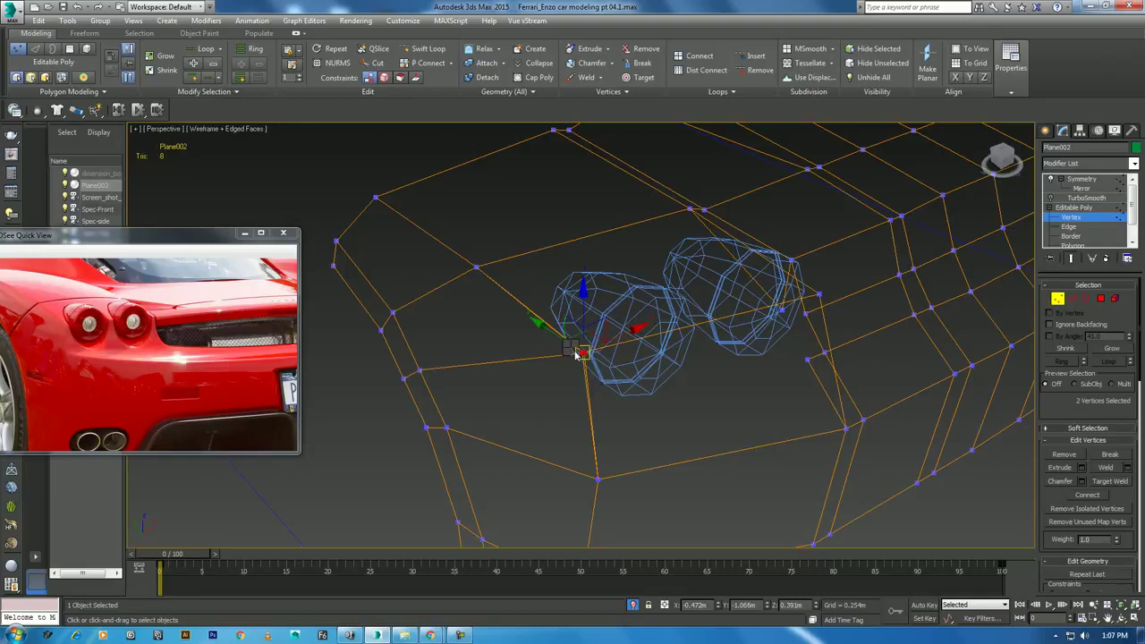
right_click(569, 348)
click(549, 226)
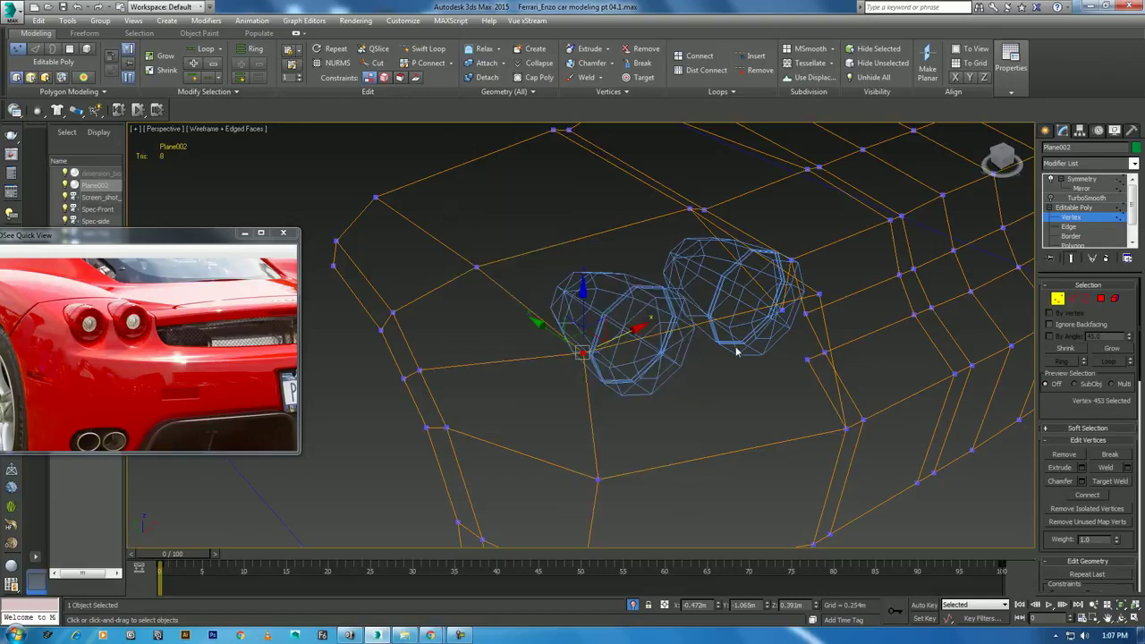
ctrl+click(818, 296)
Restore the four-view layout and move the time slider to frame 73 to show the blueprints
key(alt+w)
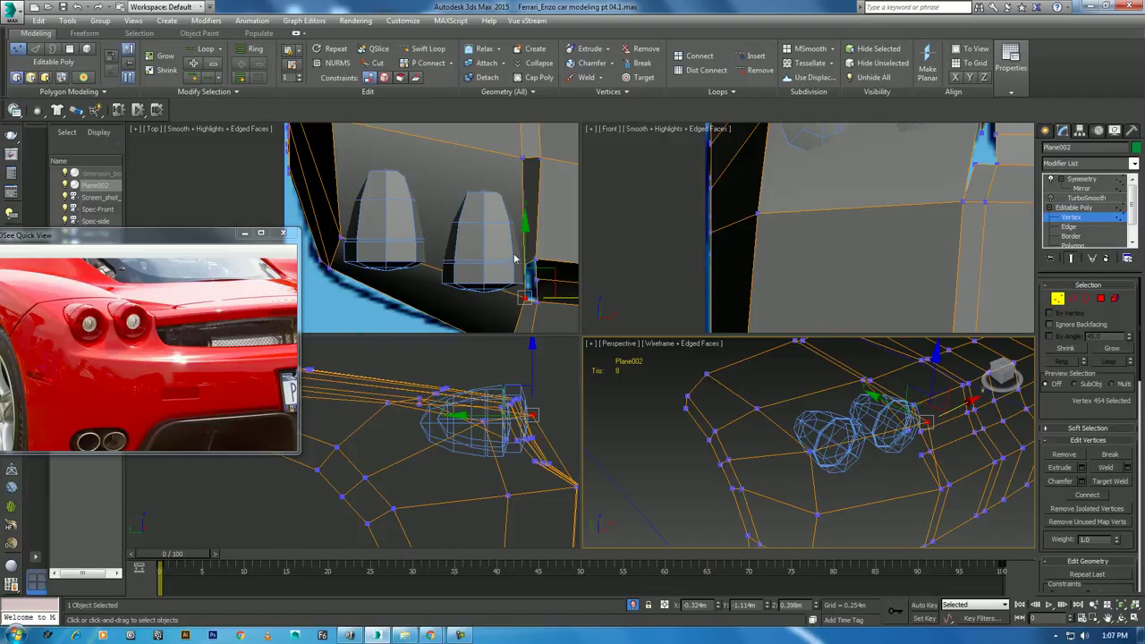
drag(180, 560, 760, 555)
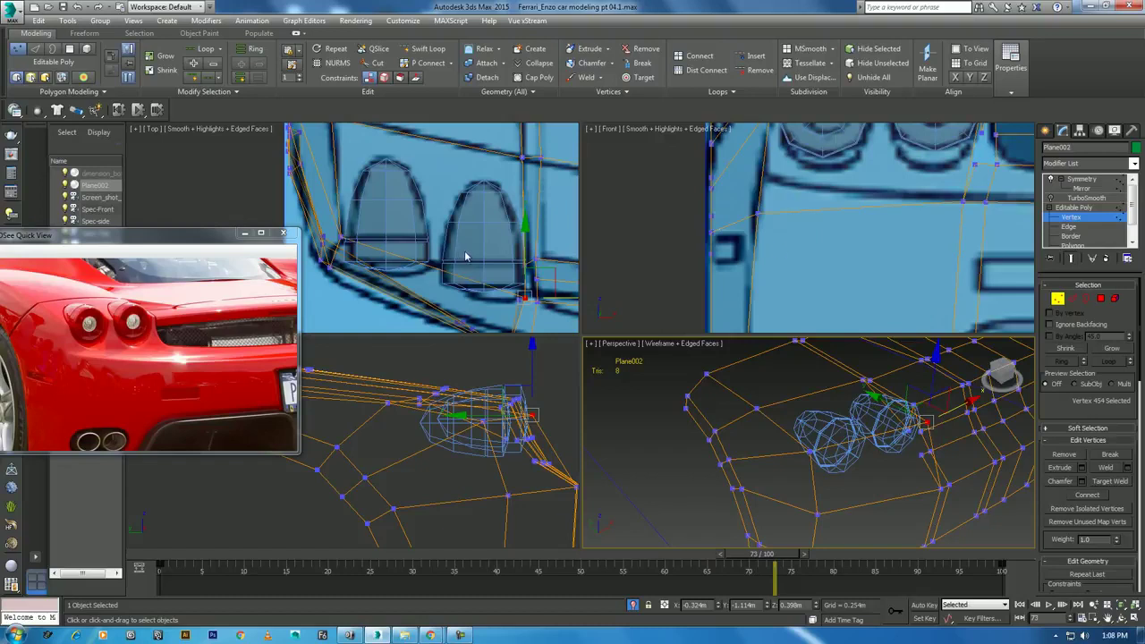
scroll(948, 255, down, 3)
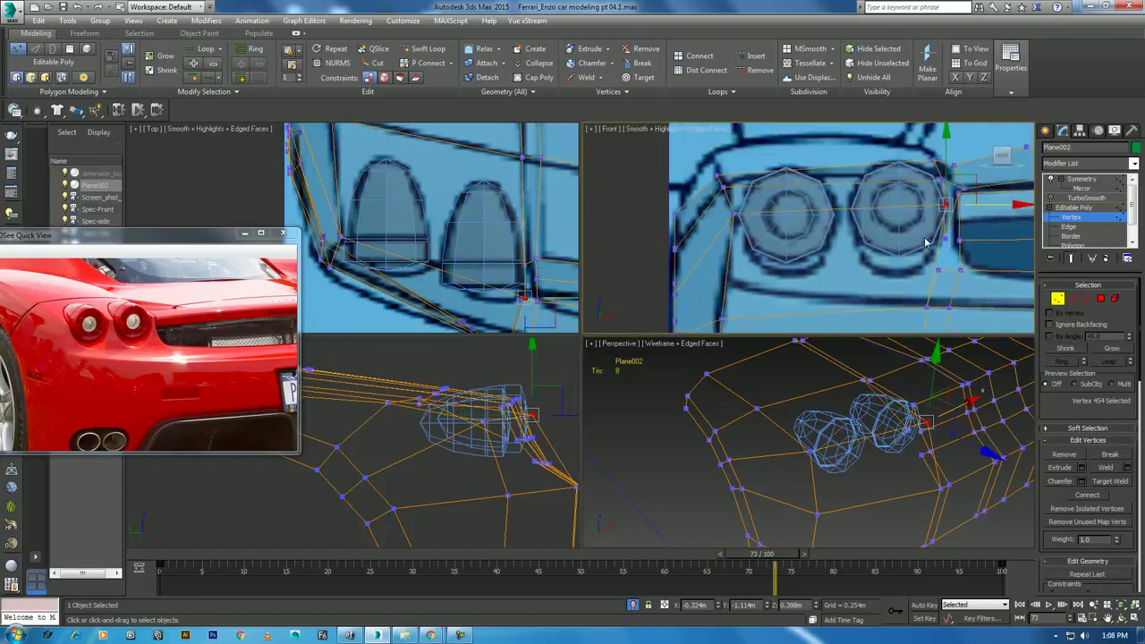
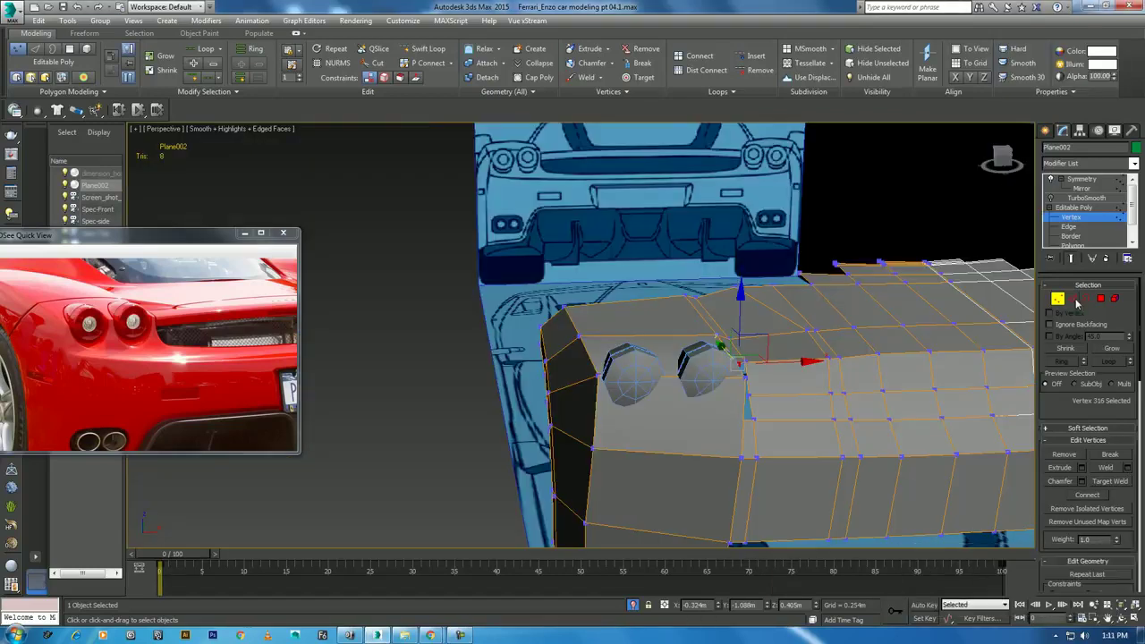
Switch the body to Edge level and zoom the Perspective view close on the rear lights
click(1073, 299)
mouse_move(796, 379)
alt+middle_down()
mouse_move(729, 430)
mouse_move(740, 438)
mouse_move(721, 415)
mouse_move(757, 386)
mouse_move(710, 319)
mouse_move(677, 380)
alt+middle_up()
scroll(710, 320, up, 5)
click(1093, 605)
mouse_move(736, 355)
mouse_down()
mouse_move(710, 320)
mouse_move(706, 361)
mouse_up()
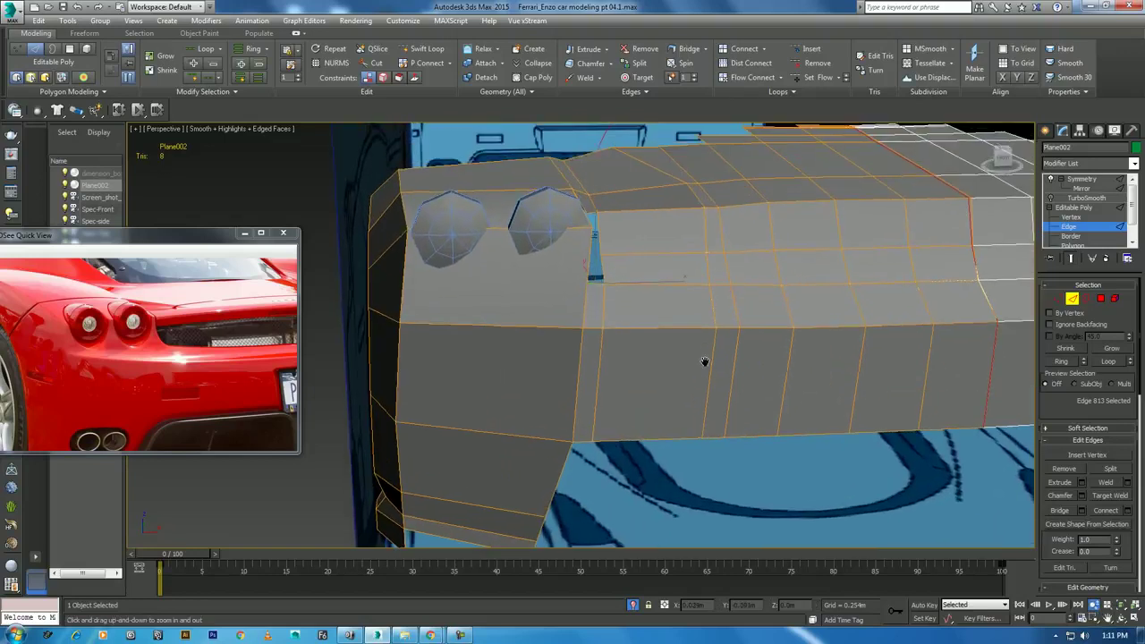
right_click(705, 360)
Bridge the two edges beside the tail lights to fill the gap, then pick the adjacent vertex
click(589, 272)
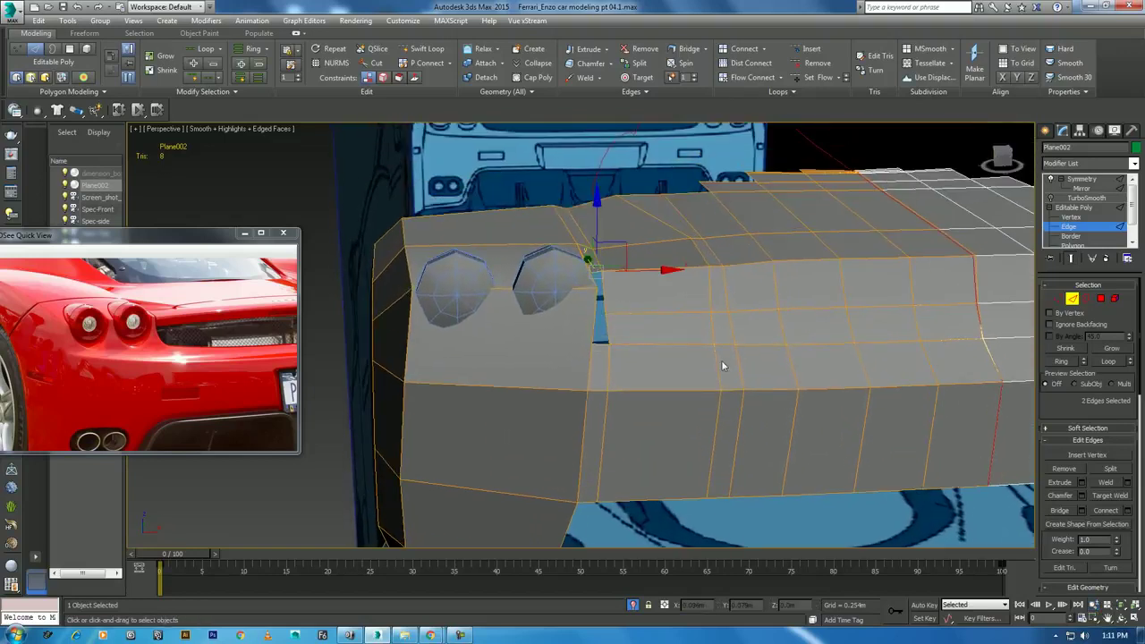
click(1064, 510)
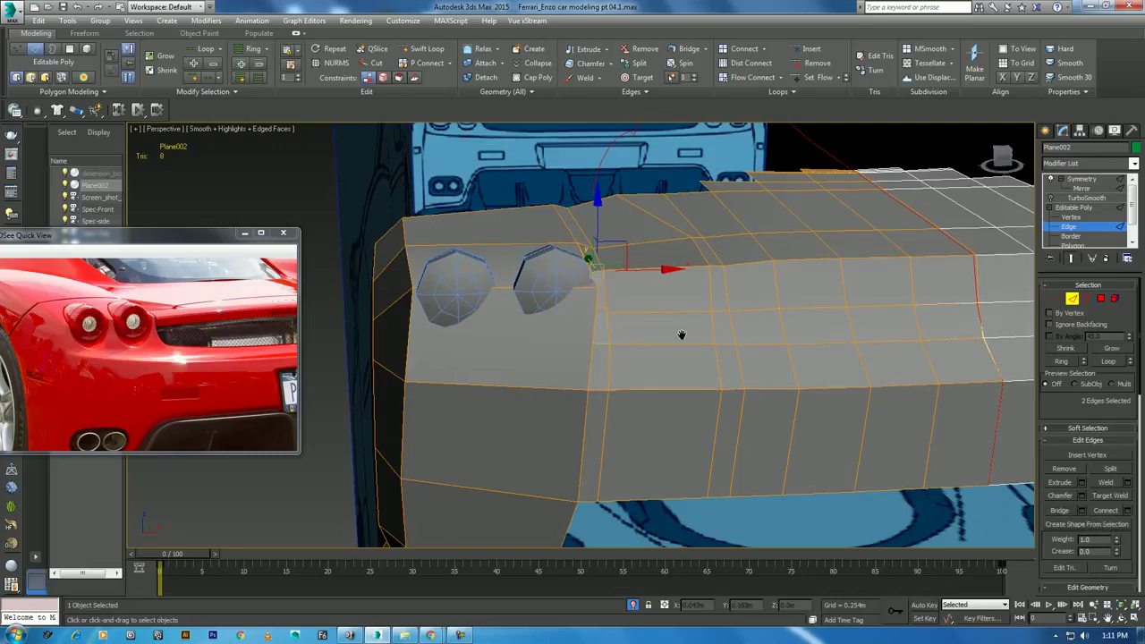
scroll(680, 334, up, 3)
key(1)
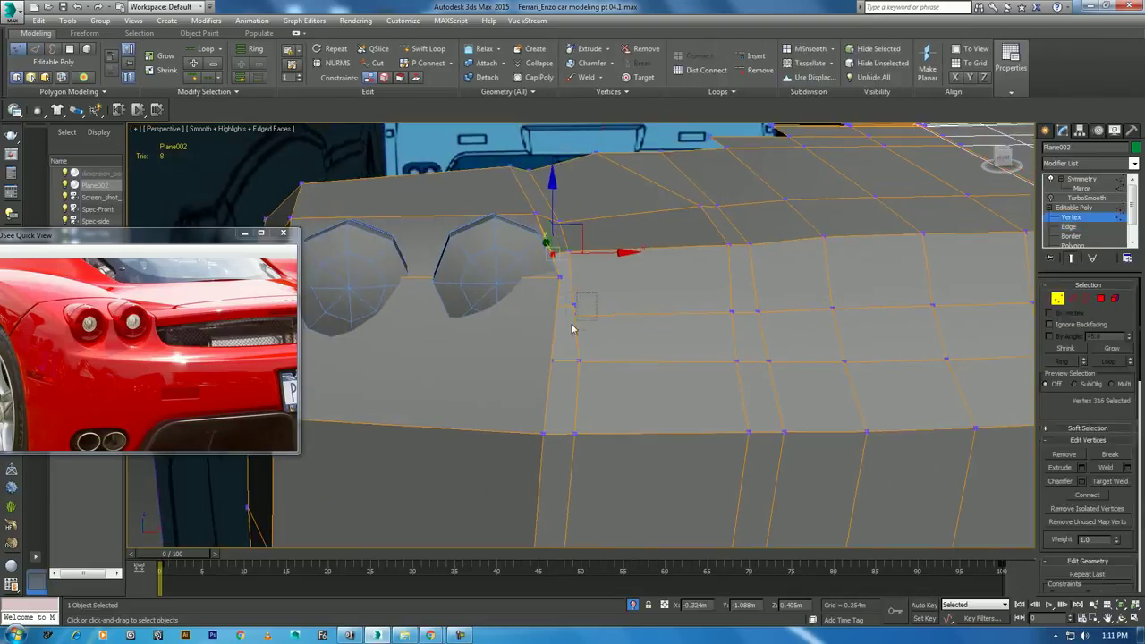
right_click(572, 329)
click(498, 184)
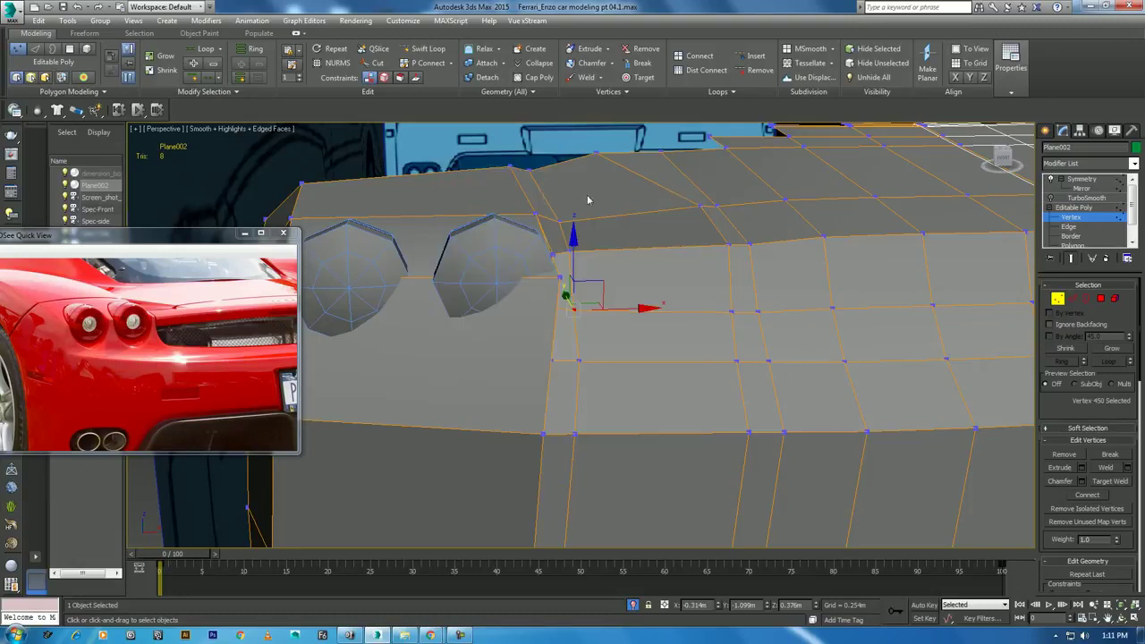
Maximize the Front view and advance the timeline so the blueprint shows behind the rear
key(alt+w)
scroll(874, 323, up, 2)
key(alt+w)
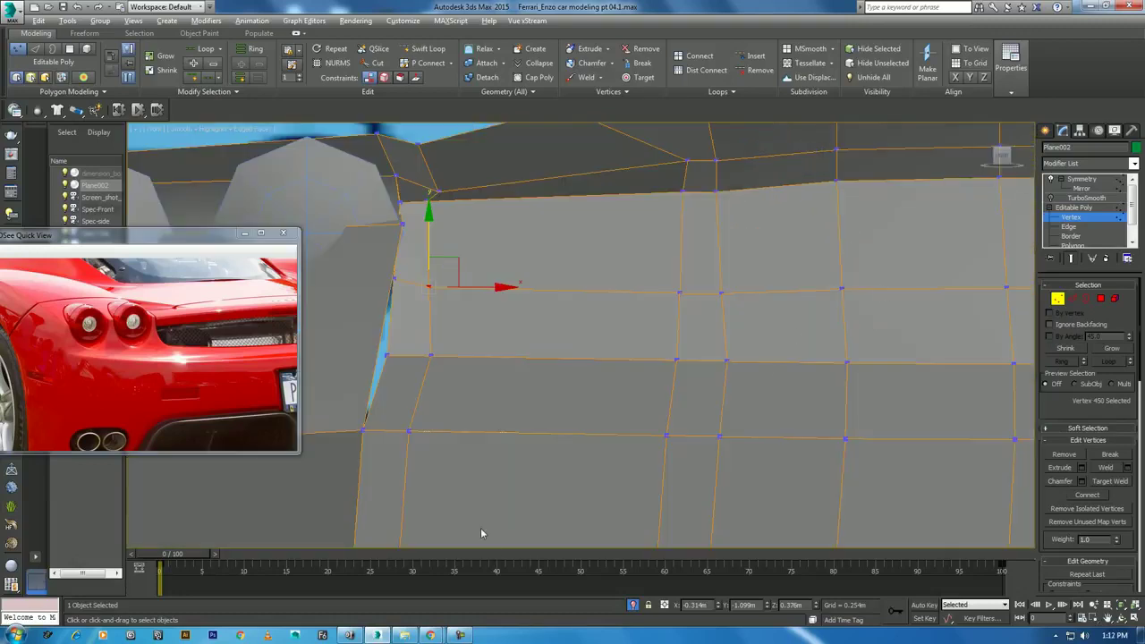
drag(203, 558, 701, 554)
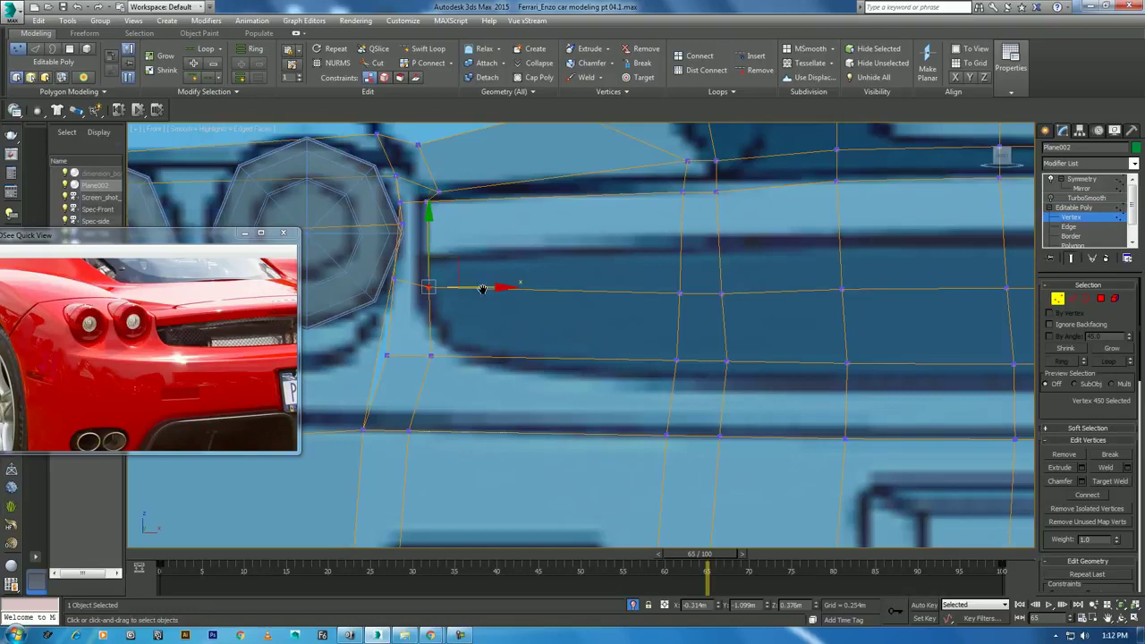
middle_drag(631, 297, 659, 307)
scroll(659, 307, down, 2)
scroll(631, 309, down, 2)
mouse_move(728, 301)
middle_down()
mouse_move(706, 307)
mouse_move(774, 303)
middle_up()
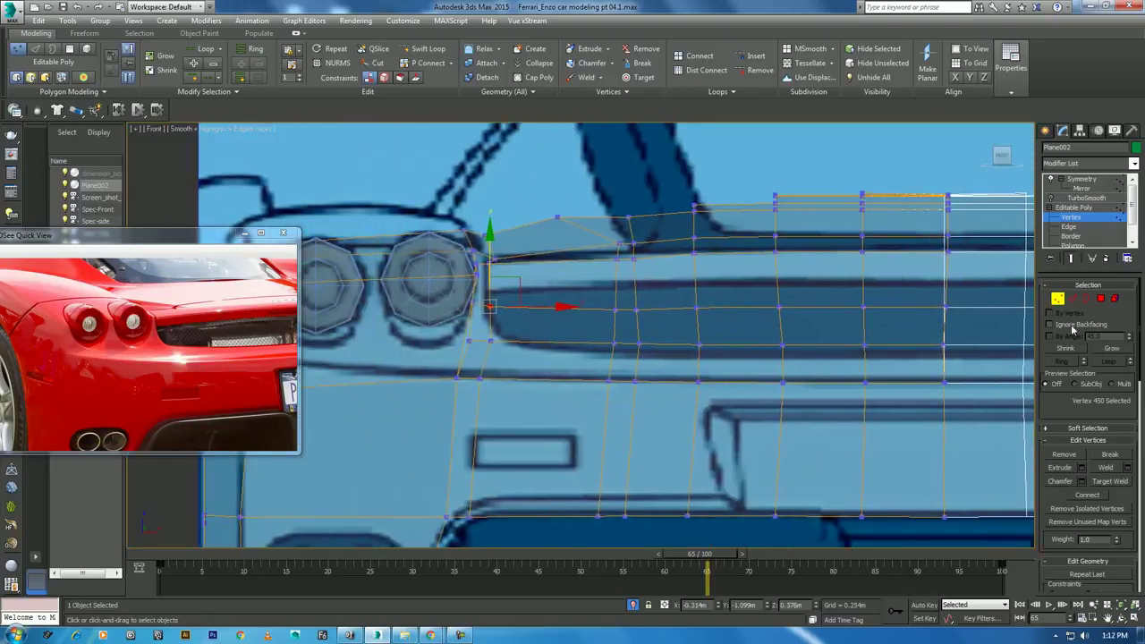
Insert a horizontal Swift Loop across the rear bumper band
click(1073, 297)
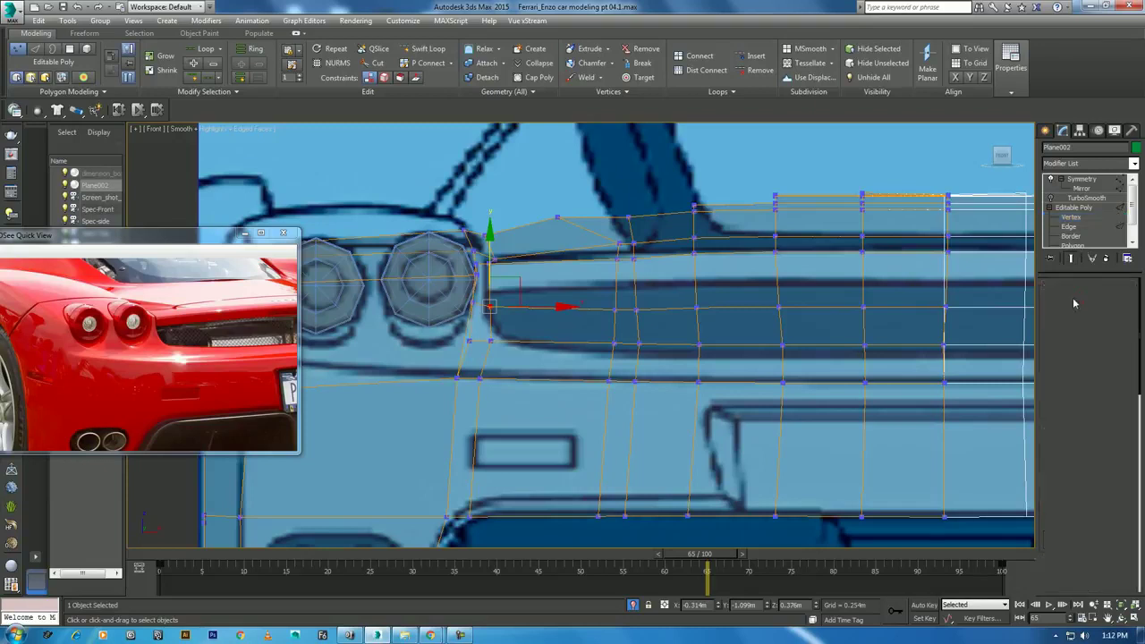
click(623, 284)
right_click(648, 325)
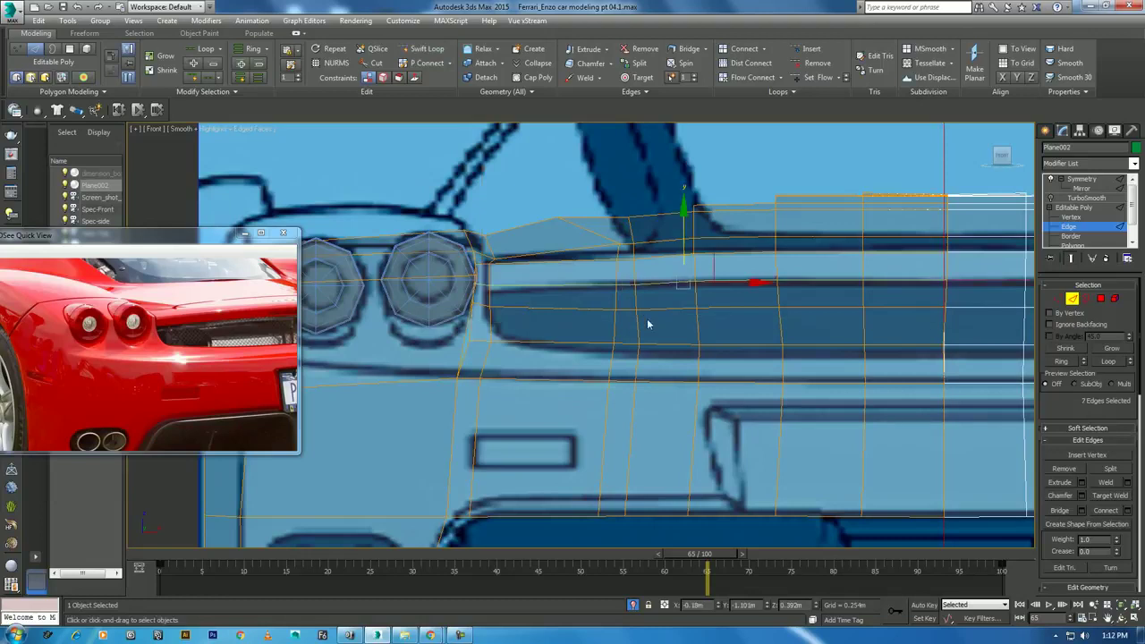
click(1066, 300)
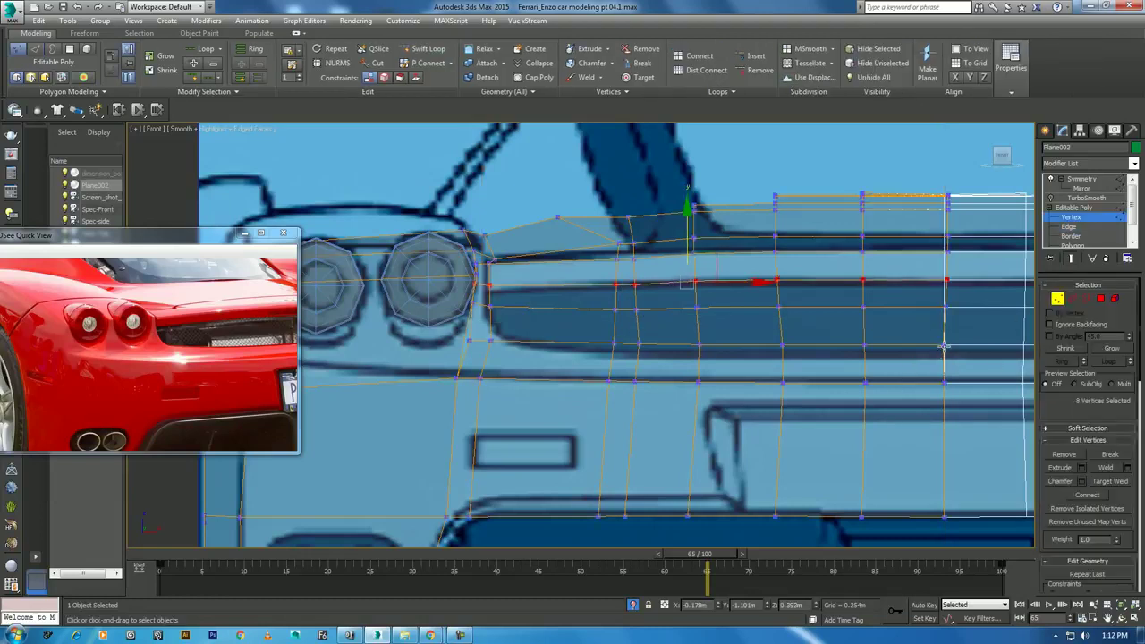
key(alt+w)
mouse_move(910, 483)
alt+middle_down()
mouse_move(840, 463)
mouse_move(671, 571)
alt+middle_up()
mouse_move(672, 565)
mouse_down()
mouse_move(157, 564)
mouse_move(676, 569)
mouse_up()
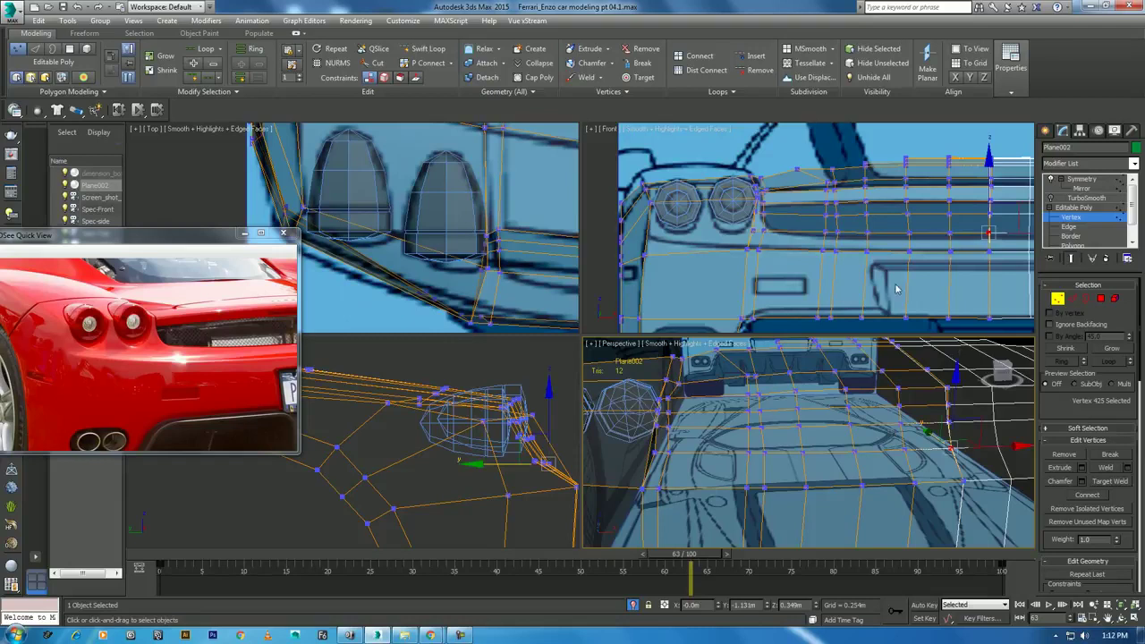
Lower the row of six bumper-band vertices and the left-end vertex onto the blueprint line
middle_drag(919, 236, 887, 233)
key(alt+w)
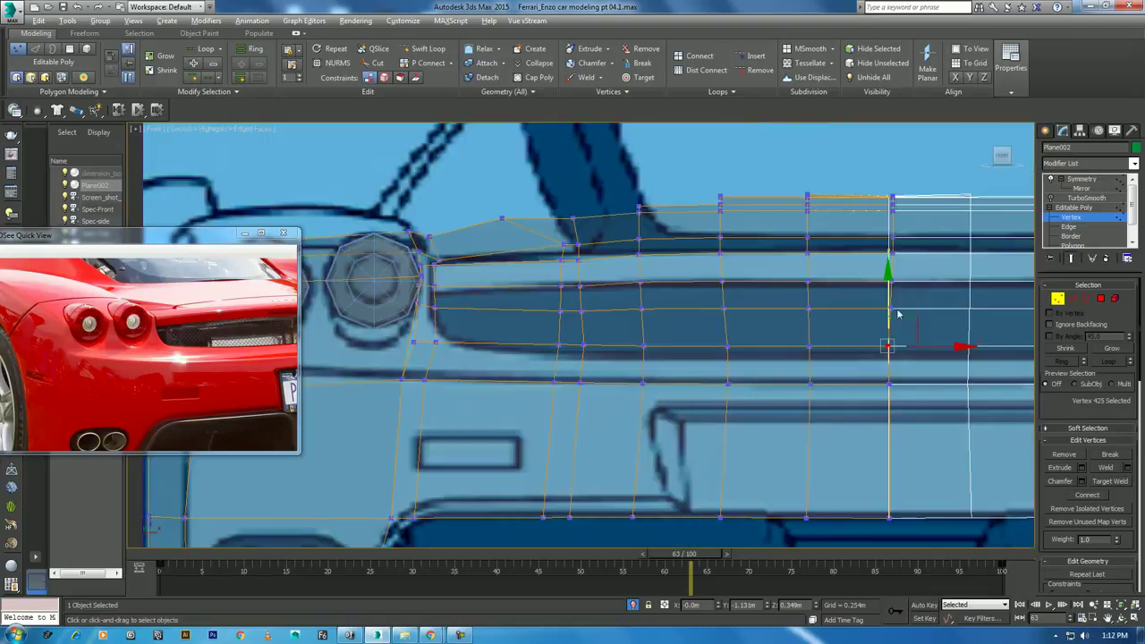
drag(934, 338, 545, 356)
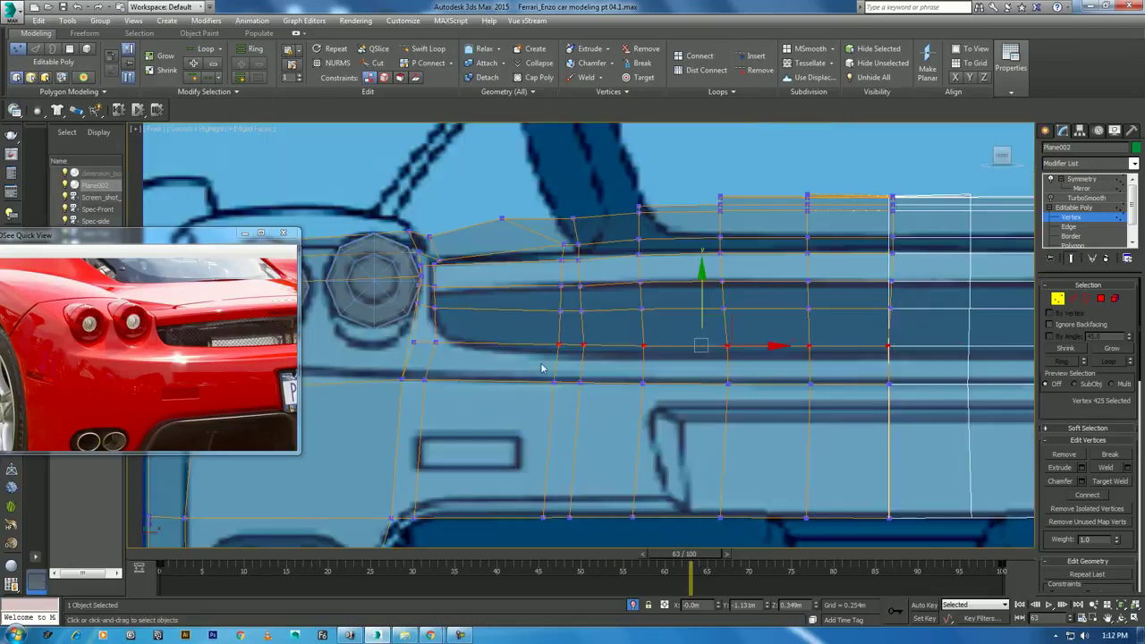
drag(701, 272, 700, 278)
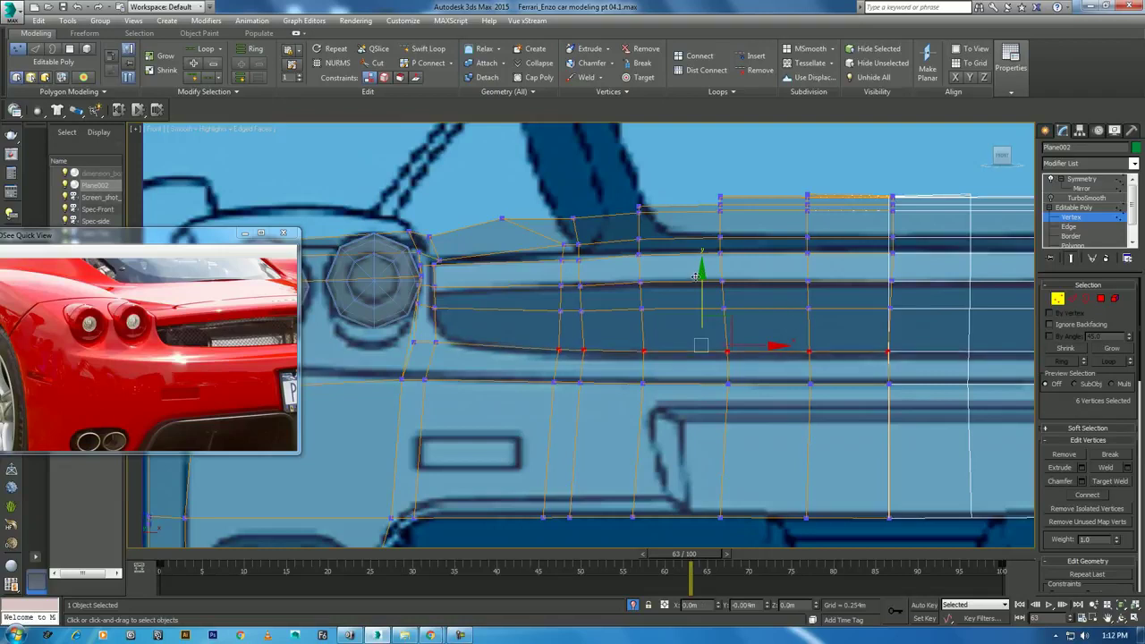
scroll(626, 331, up, 2)
click(505, 350)
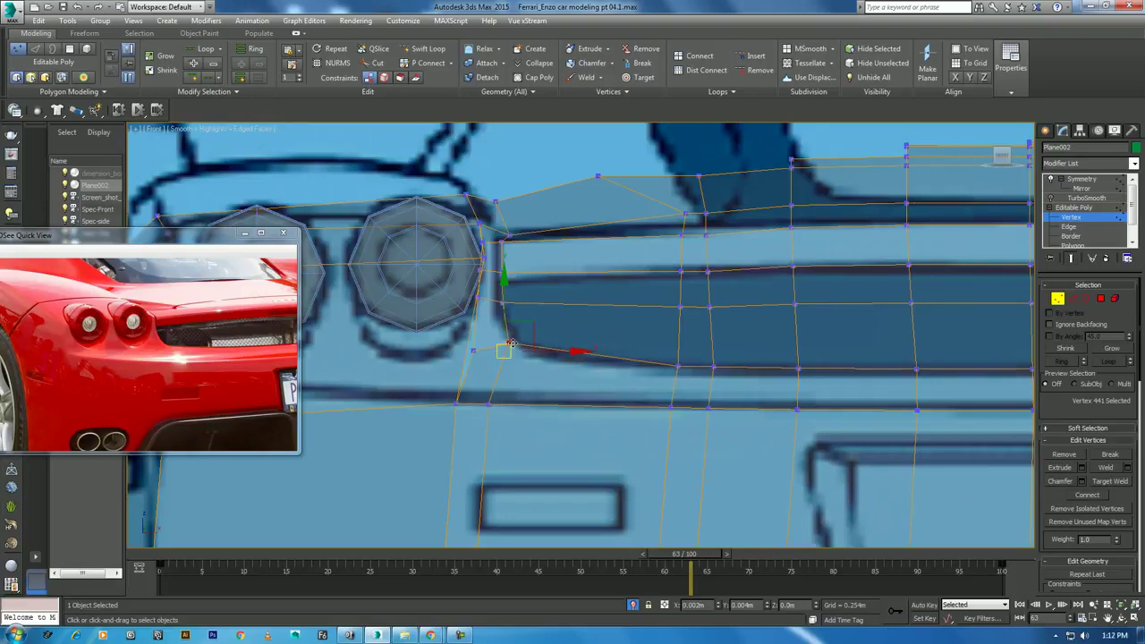
drag(506, 351, 583, 354)
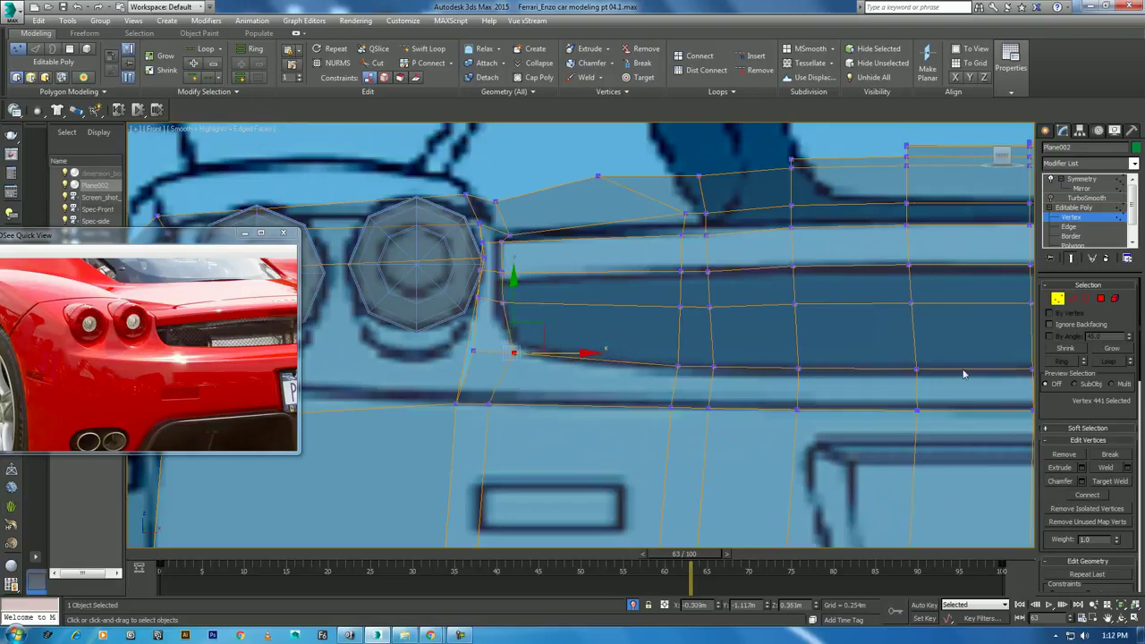
Move the upper-loop vertices onto the blueprint's rear band outline
click(706, 272)
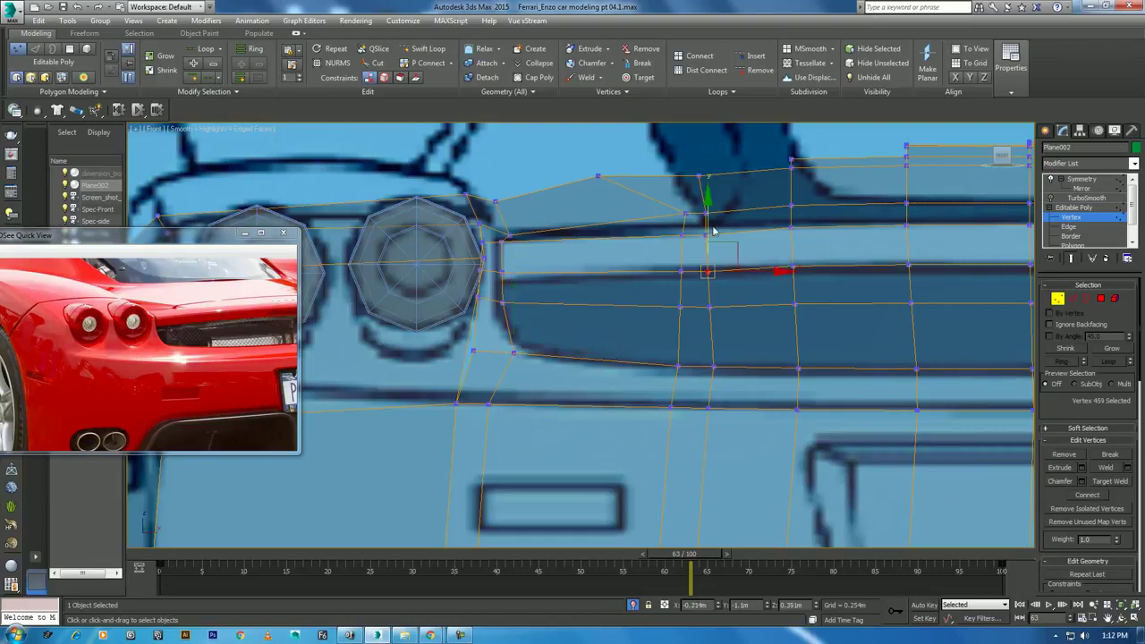
click(684, 271)
mouse_move(734, 273)
mouse_down()
mouse_move(716, 276)
mouse_move(686, 344)
mouse_up()
click(503, 273)
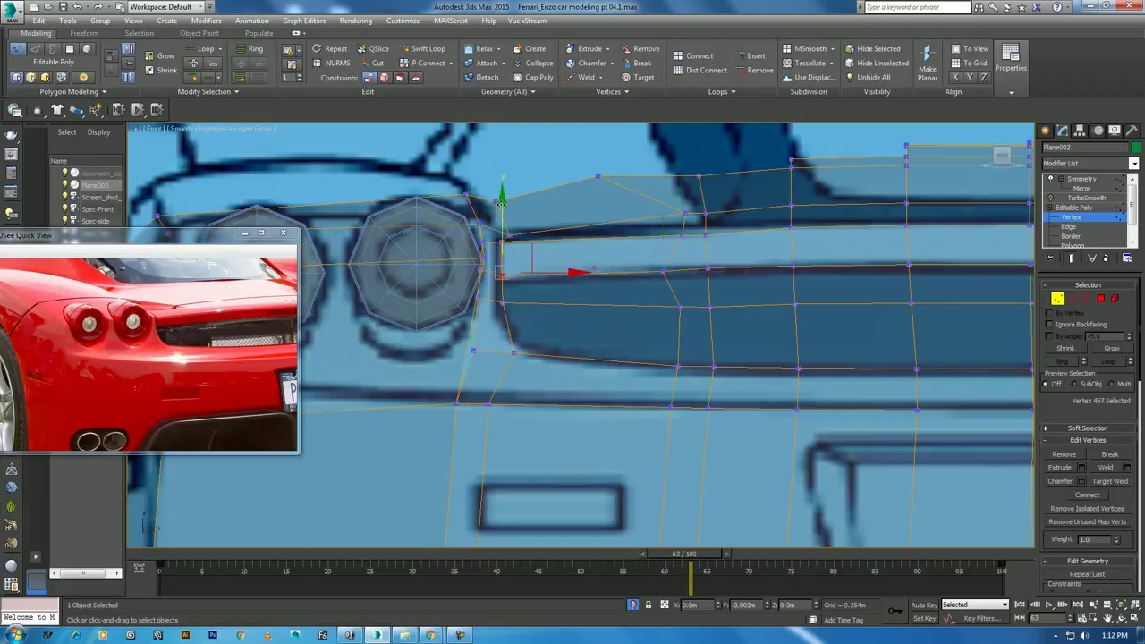
middle_drag(676, 297, 597, 280)
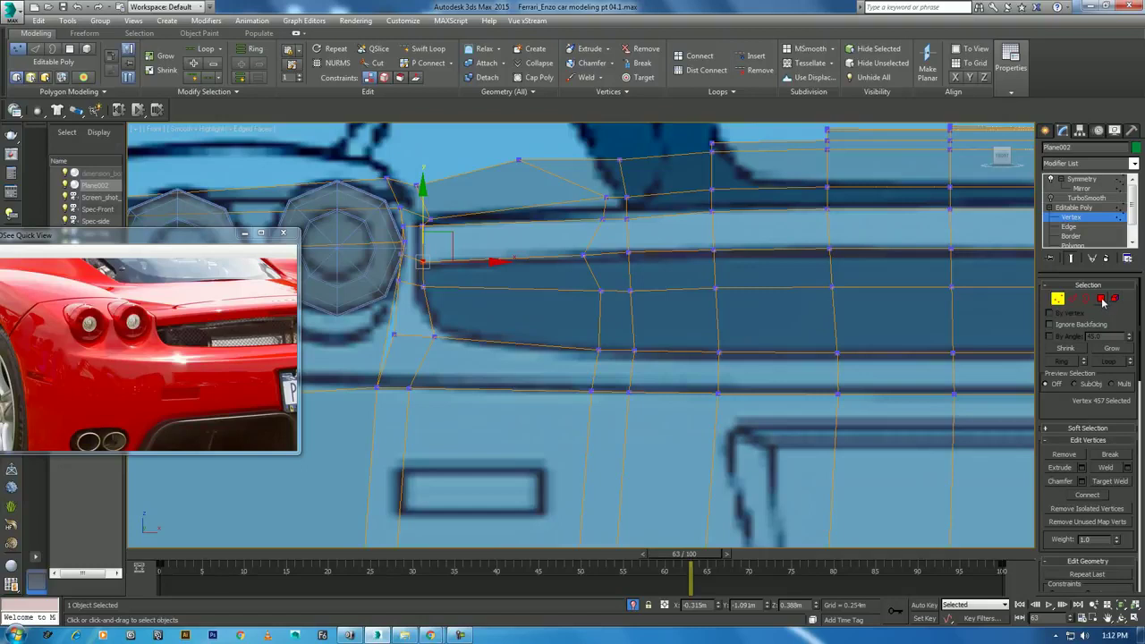
Select the 12 polygons of the rear bumper strip at Polygon level
click(1101, 299)
click(559, 286)
ctrl+click(605, 273)
ctrl+click(614, 319)
ctrl+click(659, 319)
ctrl+click(702, 284)
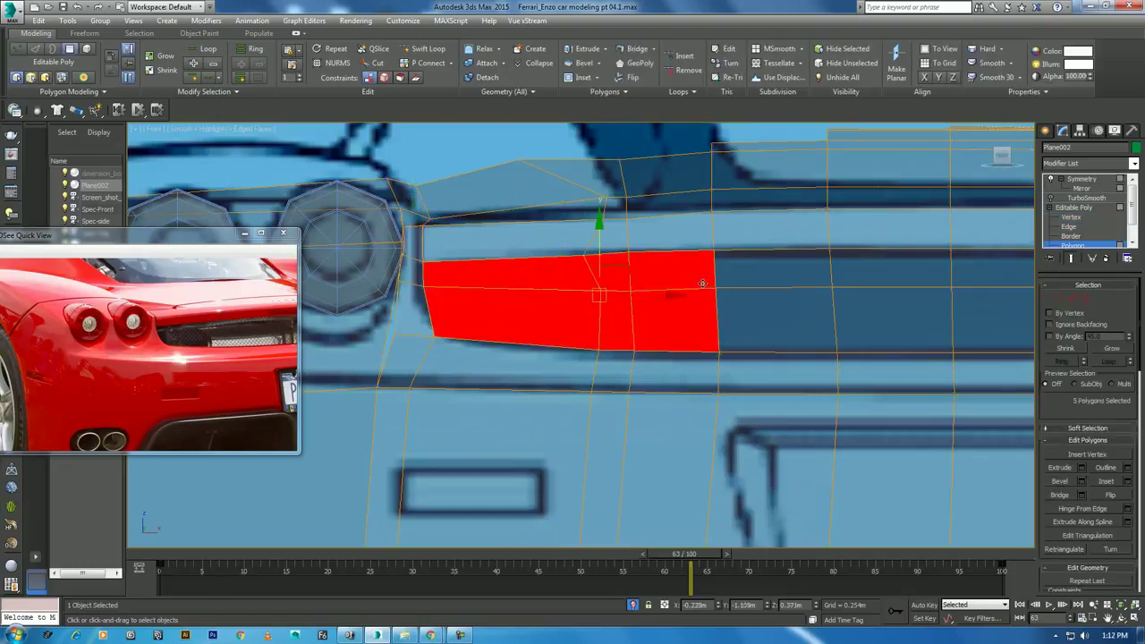
middle_drag(702, 284, 685, 296)
ctrl+click(685, 269)
ctrl+click(697, 318)
ctrl+click(772, 308)
ctrl+click(782, 275)
ctrl+click(907, 276)
ctrl+click(915, 325)
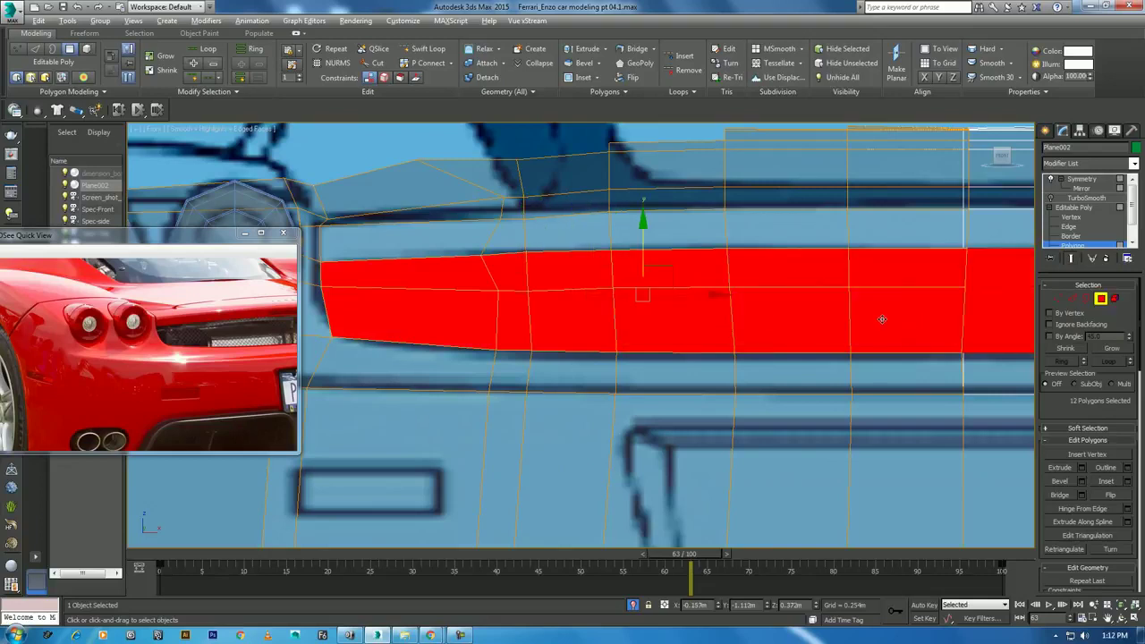
Show the car opaque at frame 0 in a maximized low-rear Perspective view
key(alt+w)
mouse_move(870, 486)
alt+middle_down()
mouse_move(844, 501)
mouse_move(838, 454)
mouse_move(827, 458)
alt+middle_up()
key(Home)
key(alt+x)
key(alt+w)
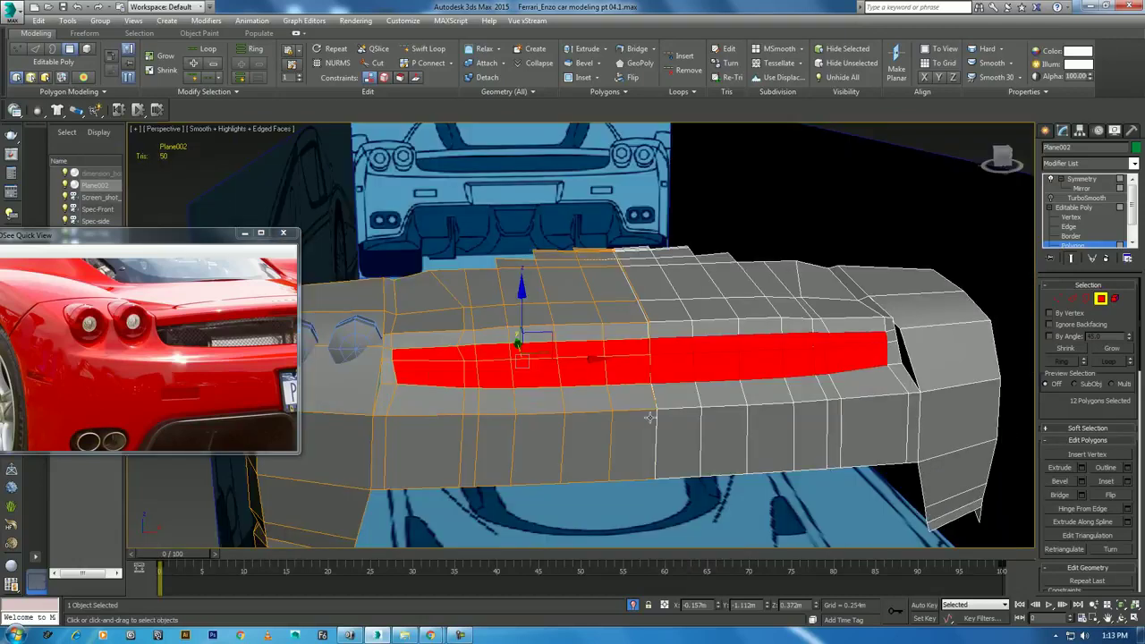
scroll(684, 421, up, 2)
alt+middle_drag(685, 421, 710, 363)
Inset the selected strip faces by about 0.05m to form a narrow border
right_click(707, 358)
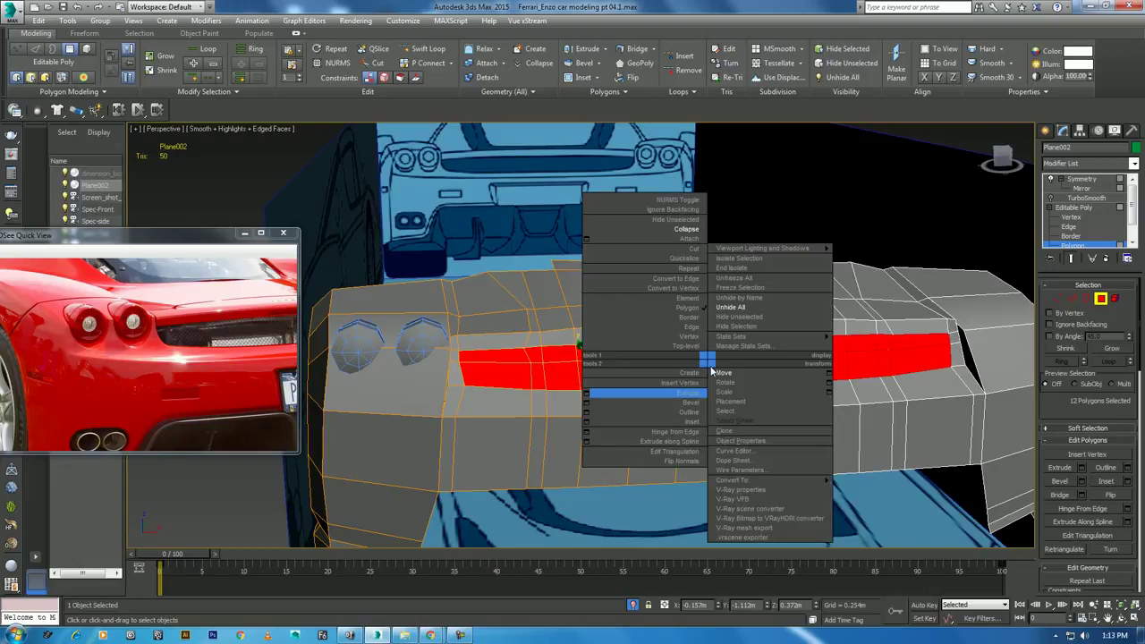
click(687, 422)
drag(608, 365, 615, 359)
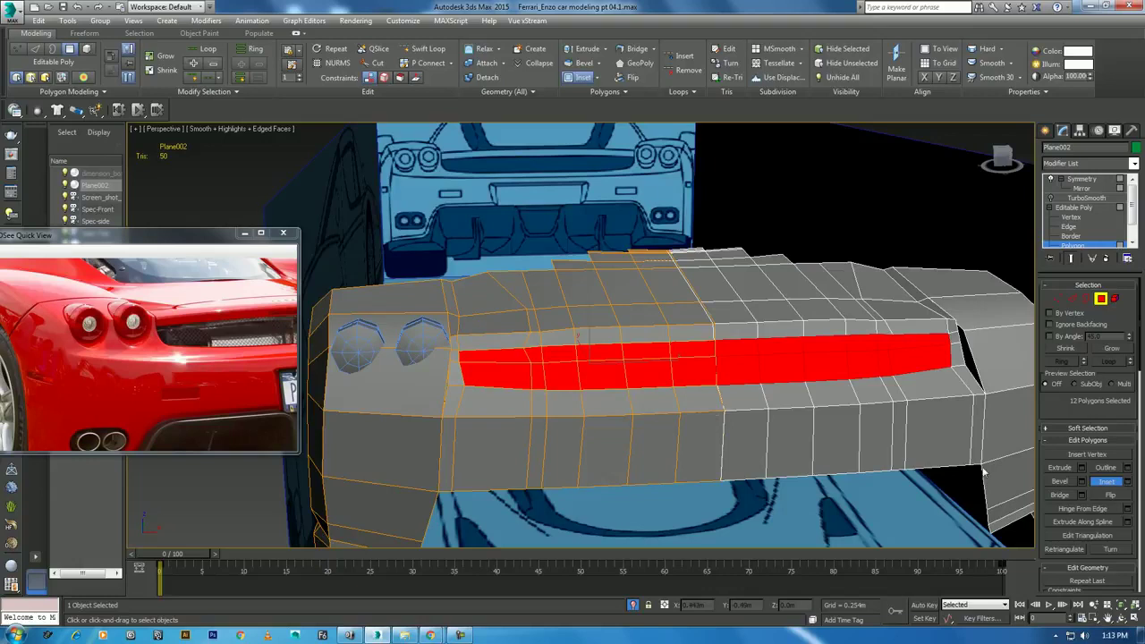
click(1129, 483)
drag(588, 359, 589, 357)
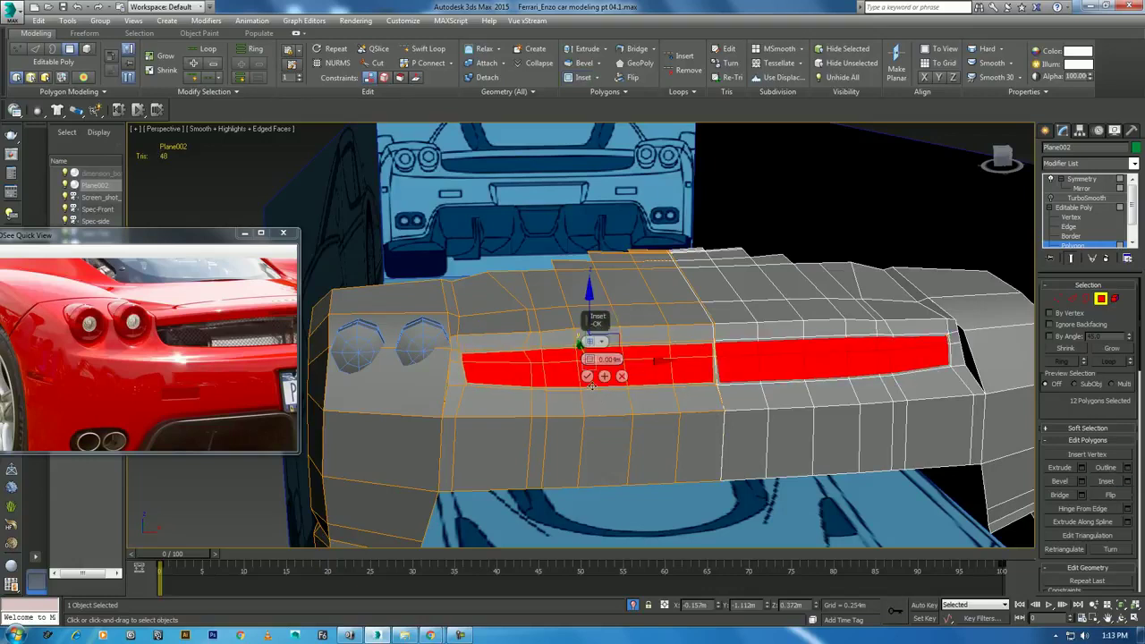
click(587, 377)
scroll(572, 367, up, 3)
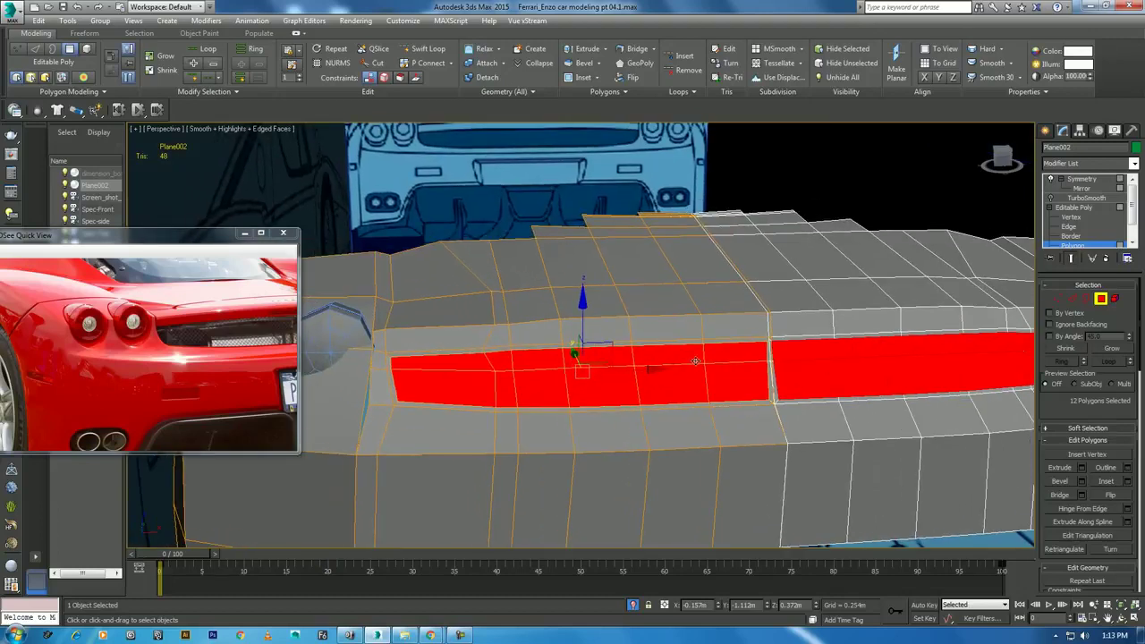
Extrude the strip along Local Normal with height -0.014m to recess it
right_click(695, 361)
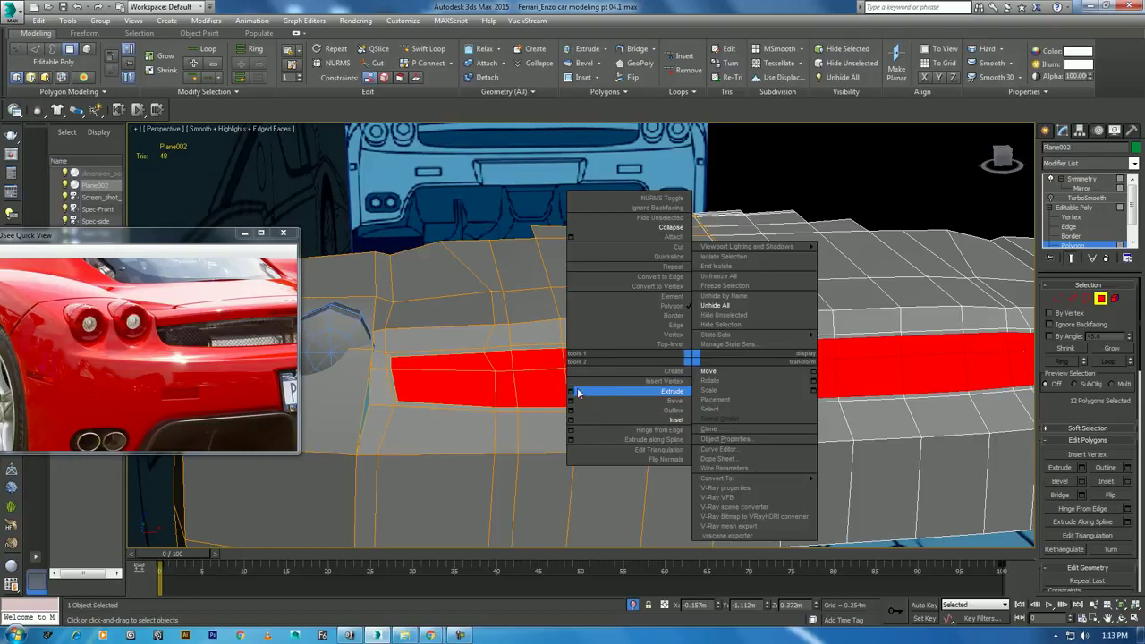
click(572, 395)
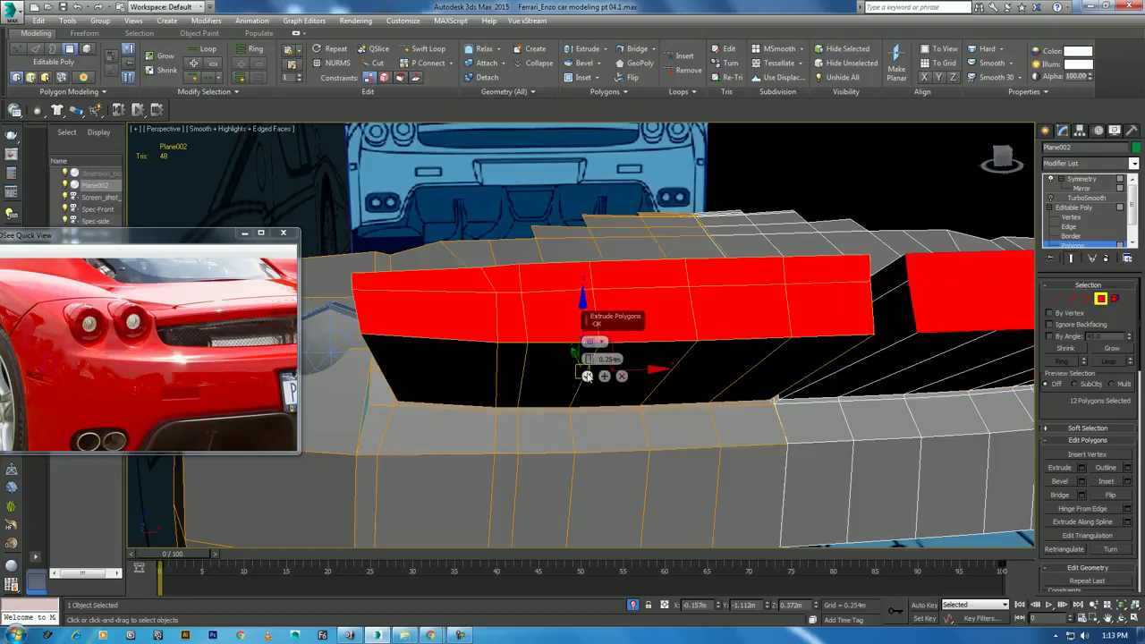
click(599, 341)
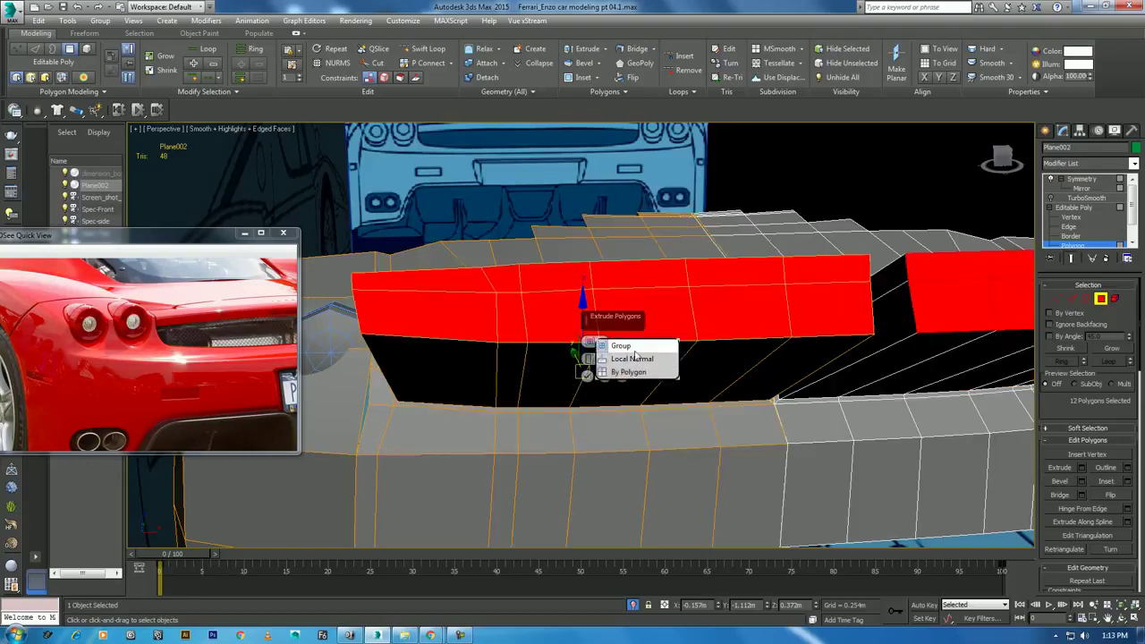
click(617, 355)
click(596, 342)
click(599, 362)
right_click(590, 359)
drag(589, 358, 564, 393)
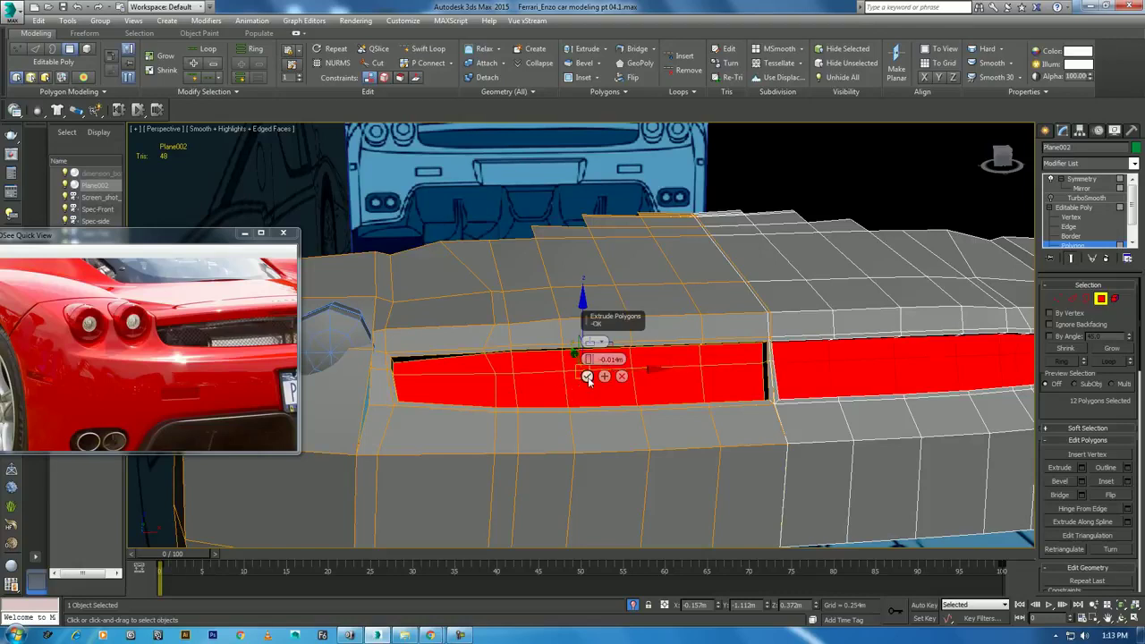
click(587, 376)
scroll(791, 377, up, 2)
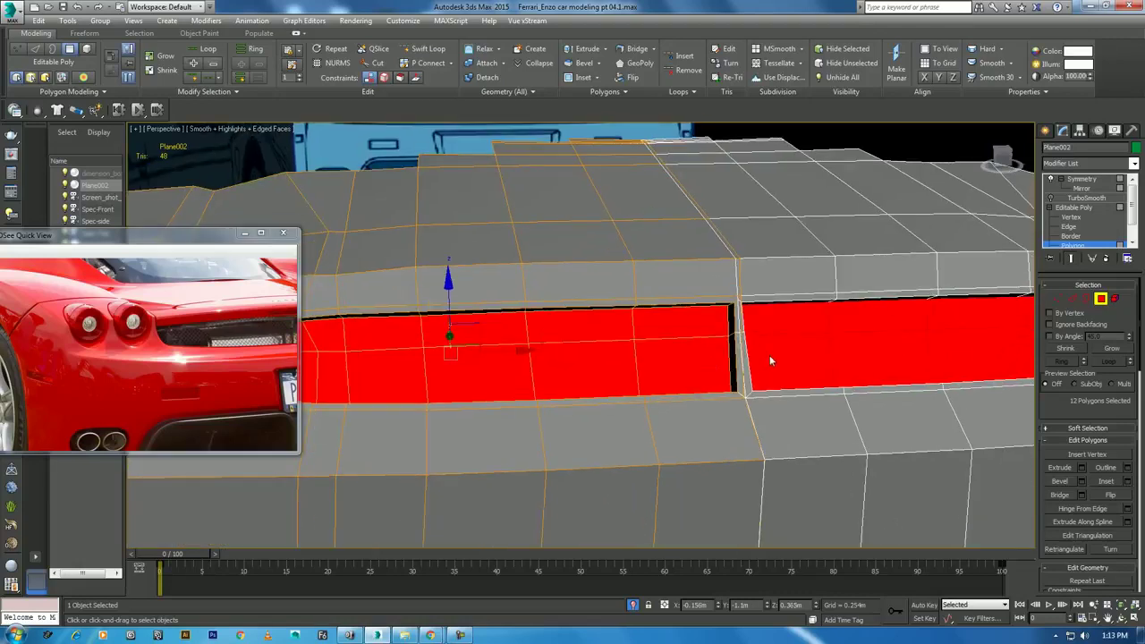
Delete the three polygons in the gap, leaving an opening
click(731, 318)
ctrl+click(733, 340)
ctrl+click(733, 331)
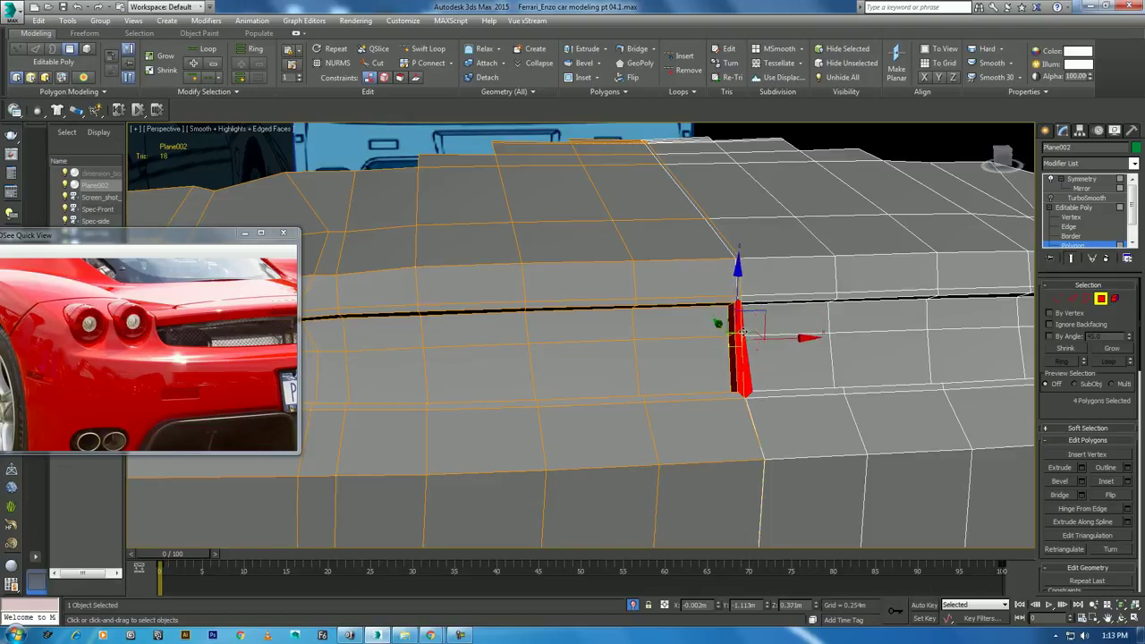
key(Delete)
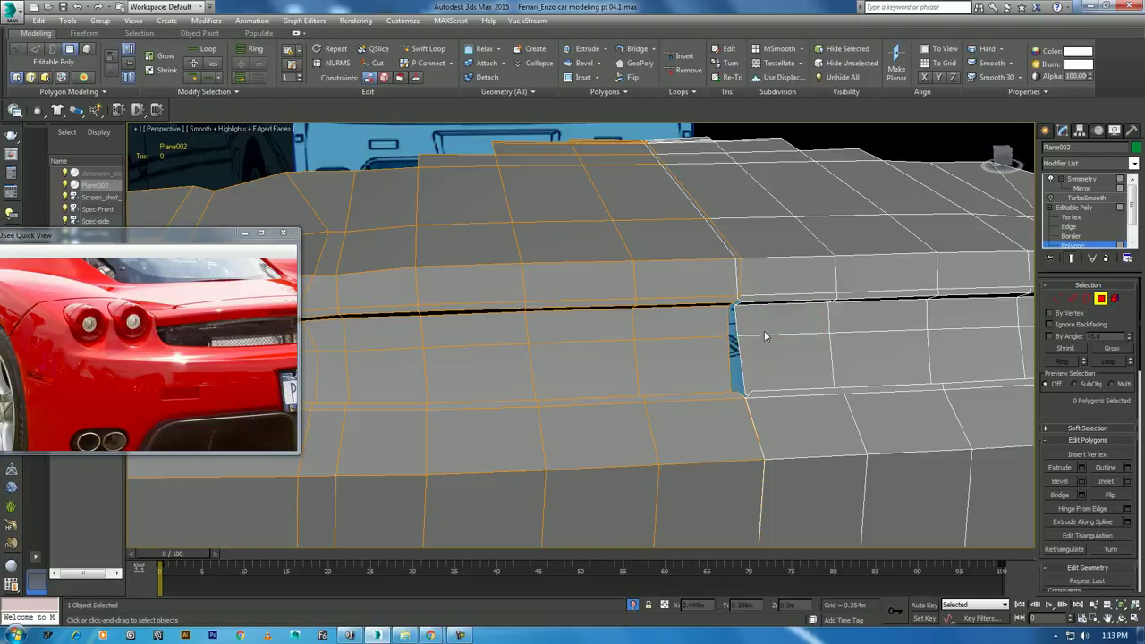
key(alt+w)
Select the column of vertices along the opening's edge
scroll(1006, 275, up, 3)
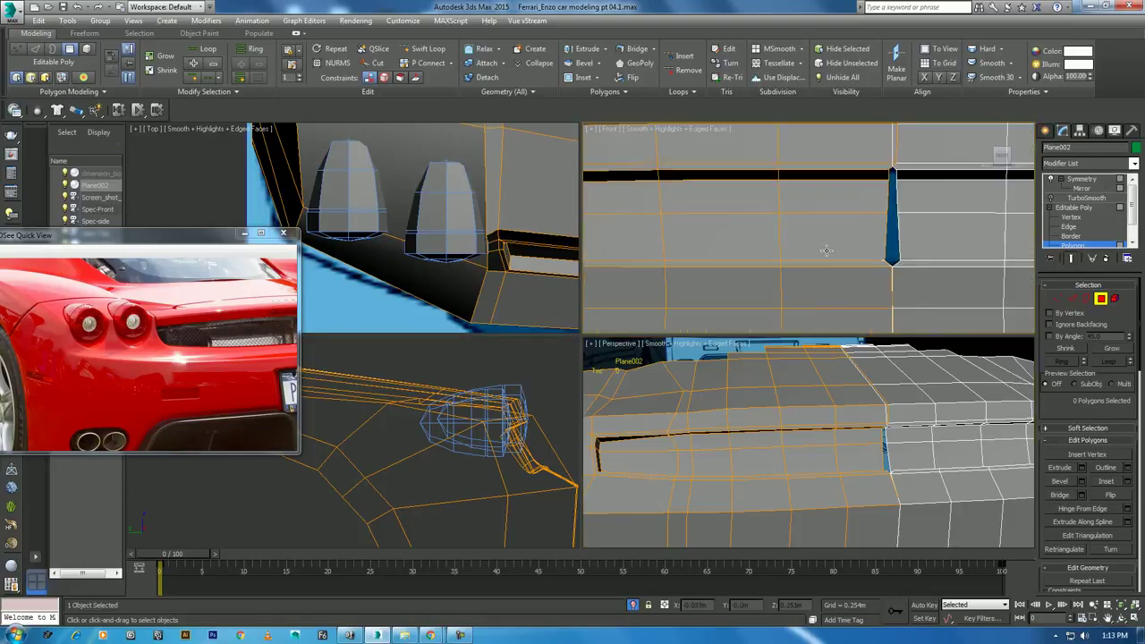
key(1)
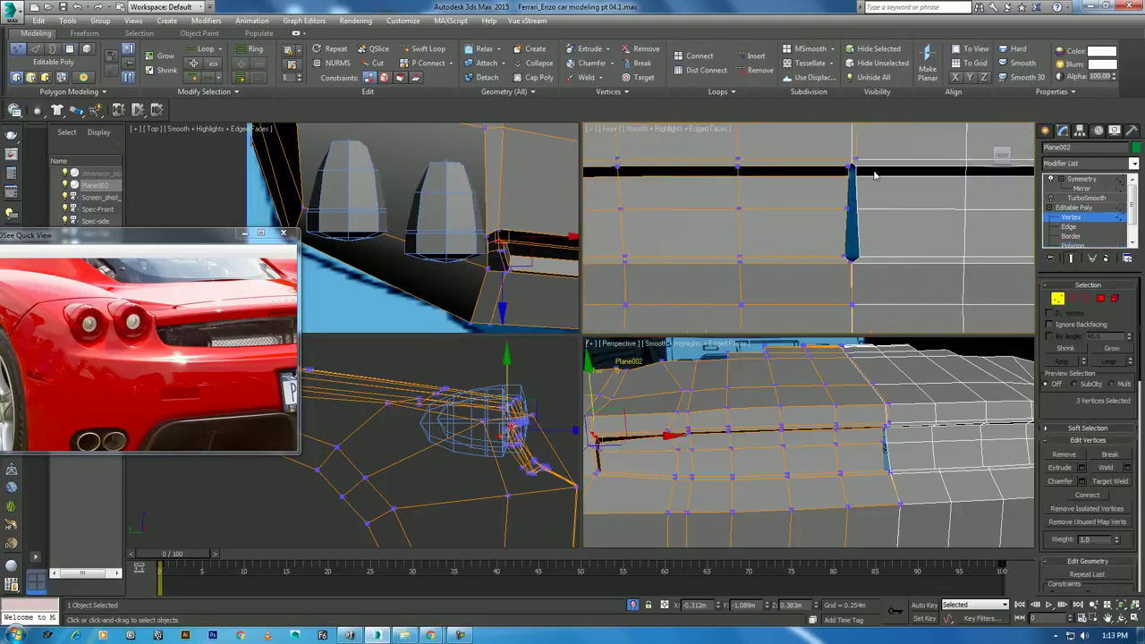
drag(837, 152, 888, 264)
mouse_move(880, 228)
middle_down()
mouse_move(881, 252)
mouse_move(869, 230)
middle_up()
drag(814, 167, 857, 309)
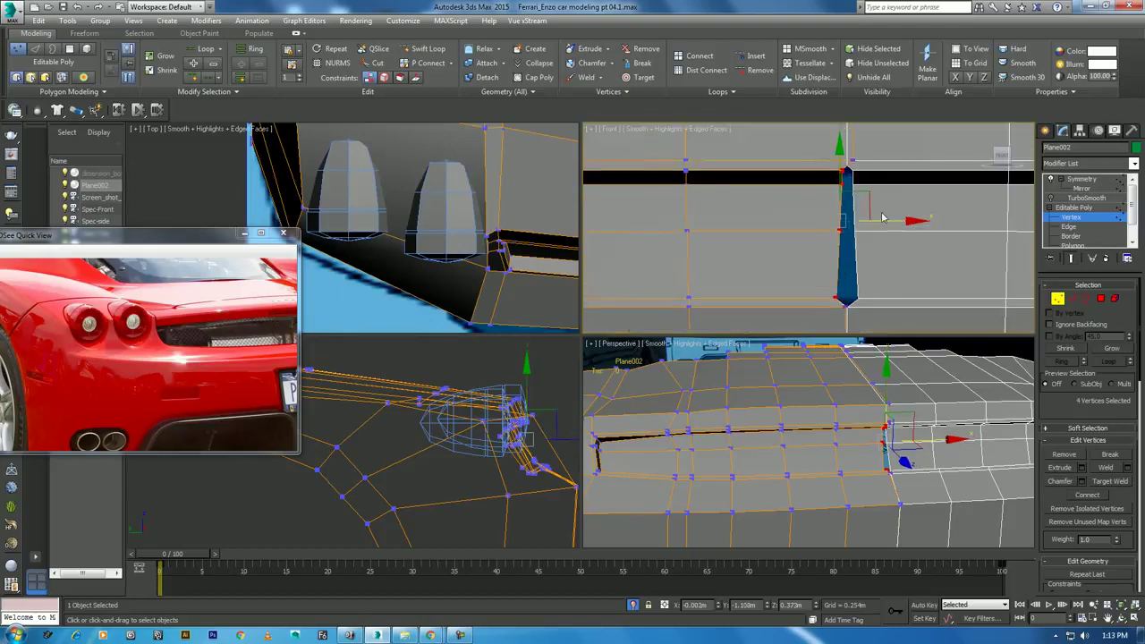
Show the Main Toolbar and turn on Snaps with their general options checked
click(403, 20)
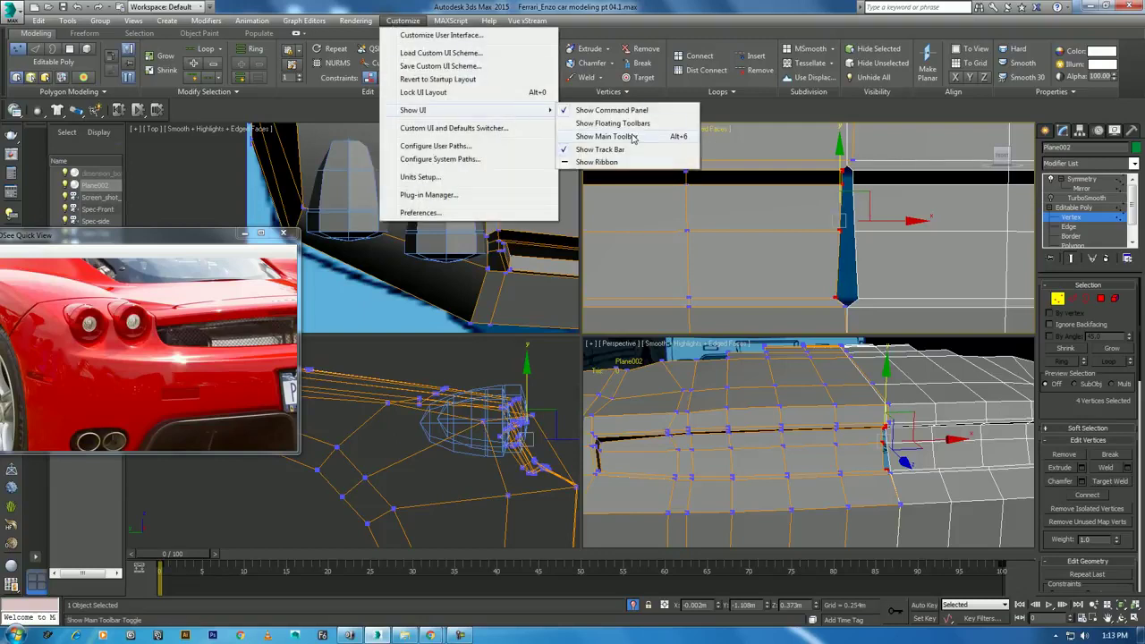
click(607, 136)
click(420, 39)
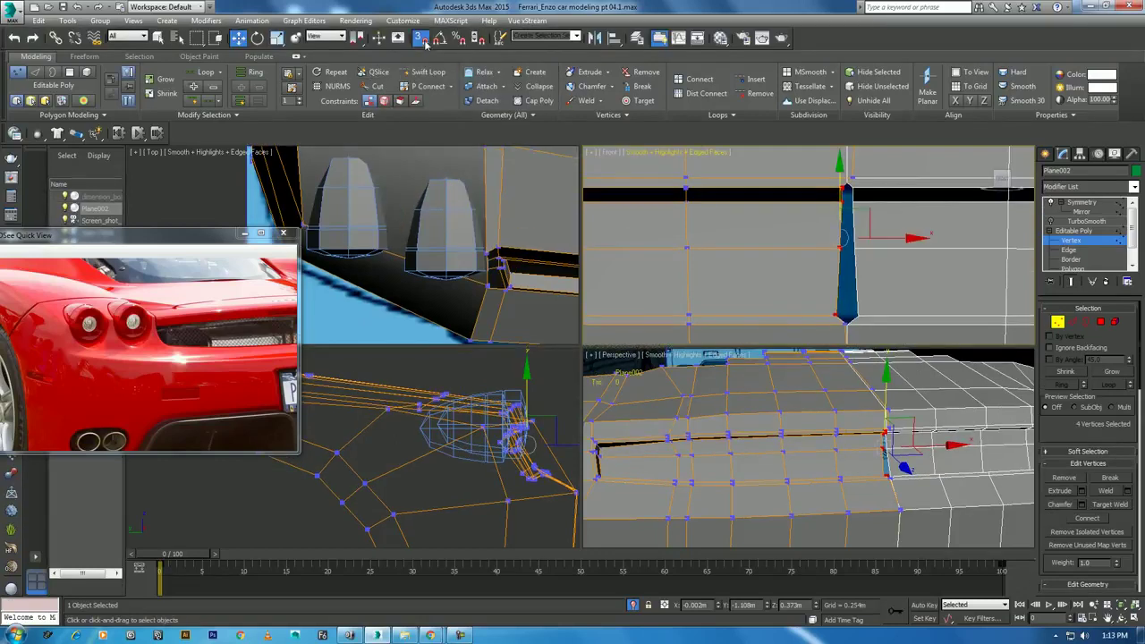
right_click(422, 41)
click(534, 257)
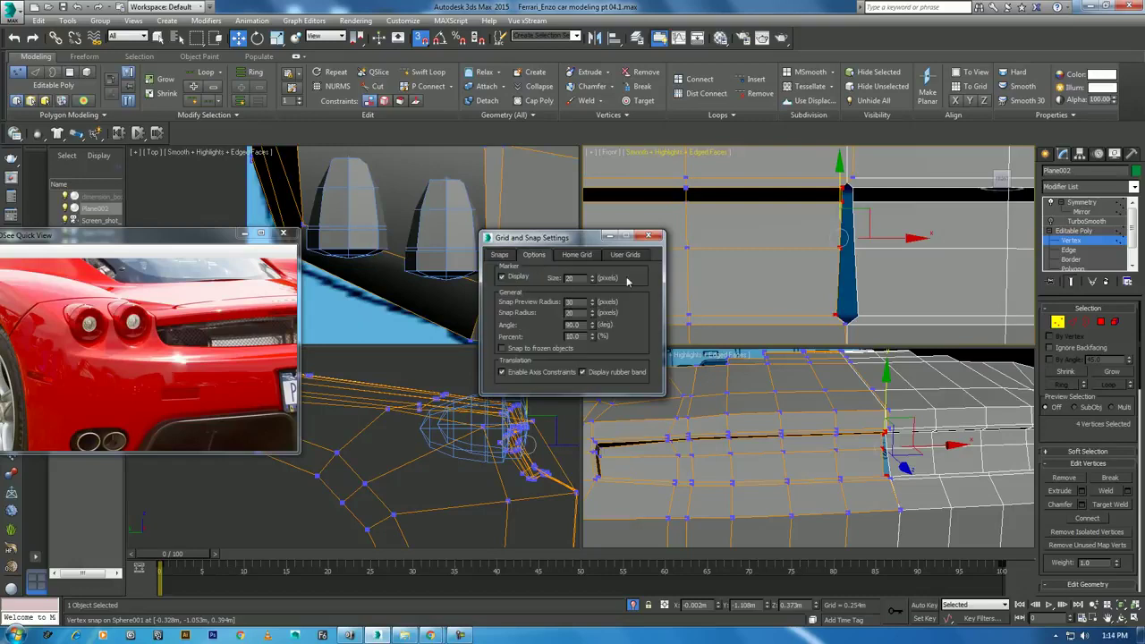
click(649, 236)
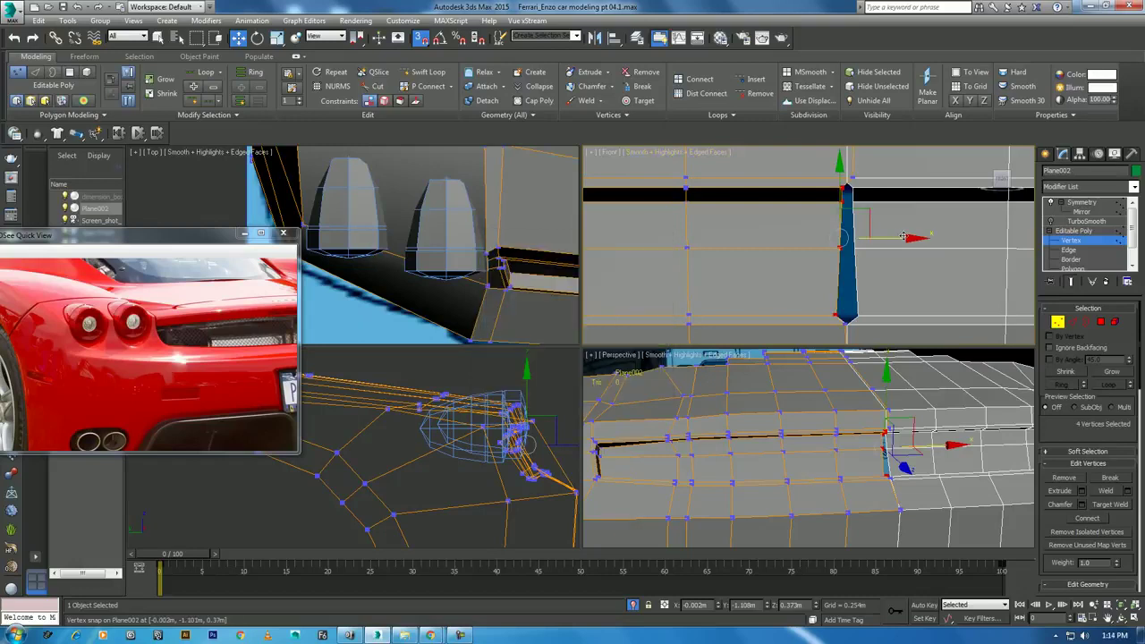
Snap and scale the edge vertices into line to close the gap, then disable snapping
drag(906, 230, 886, 237)
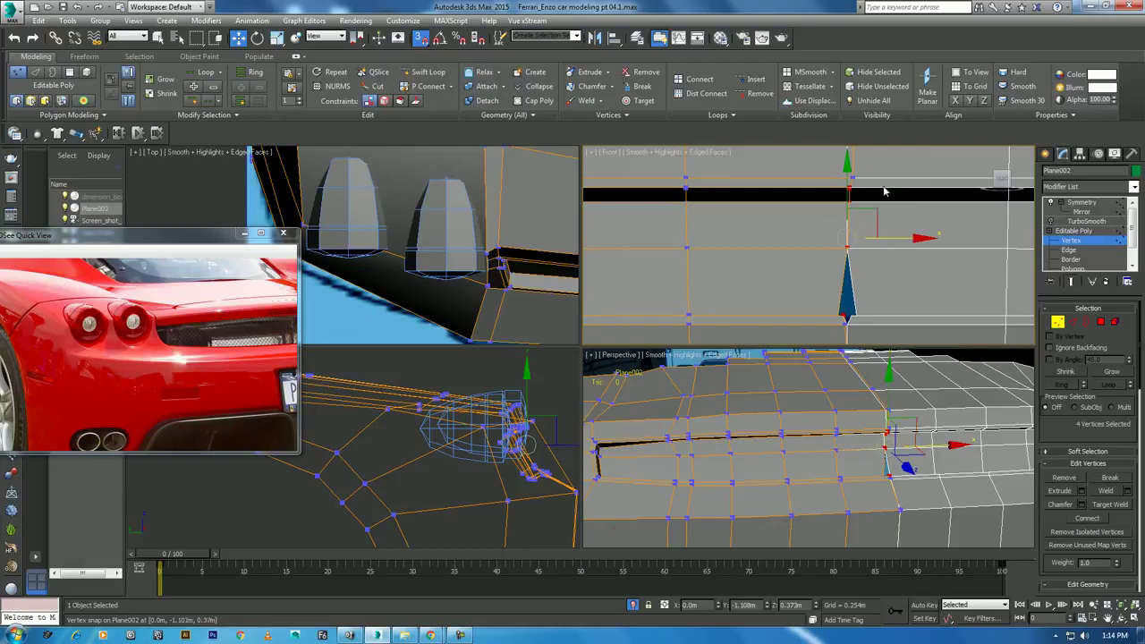
key(ctrl+z)
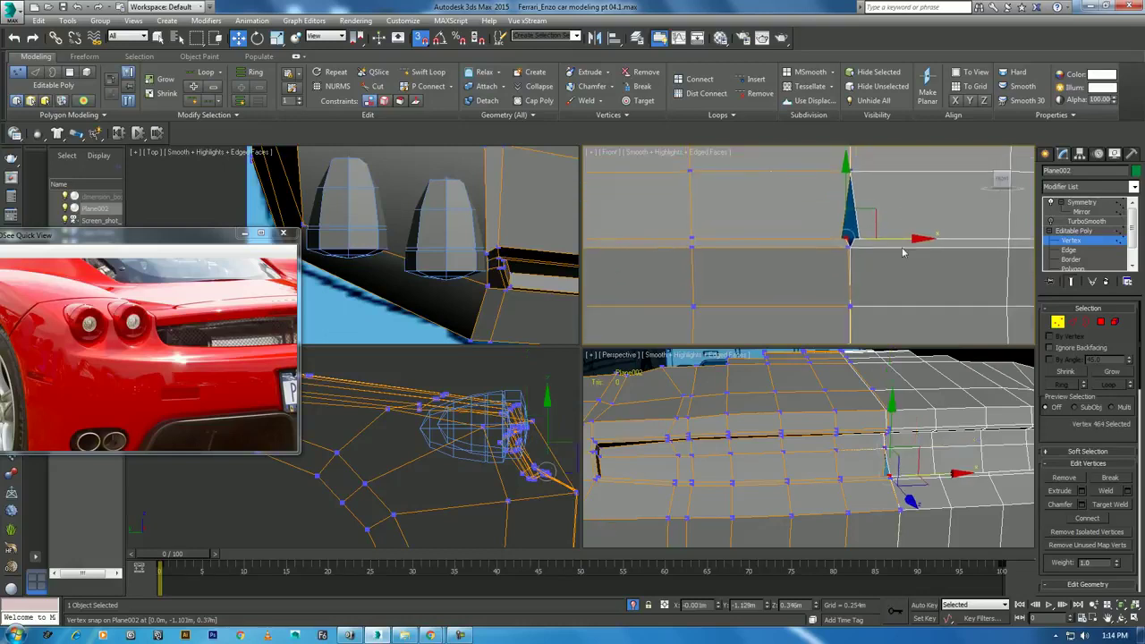
key(ctrl+z)
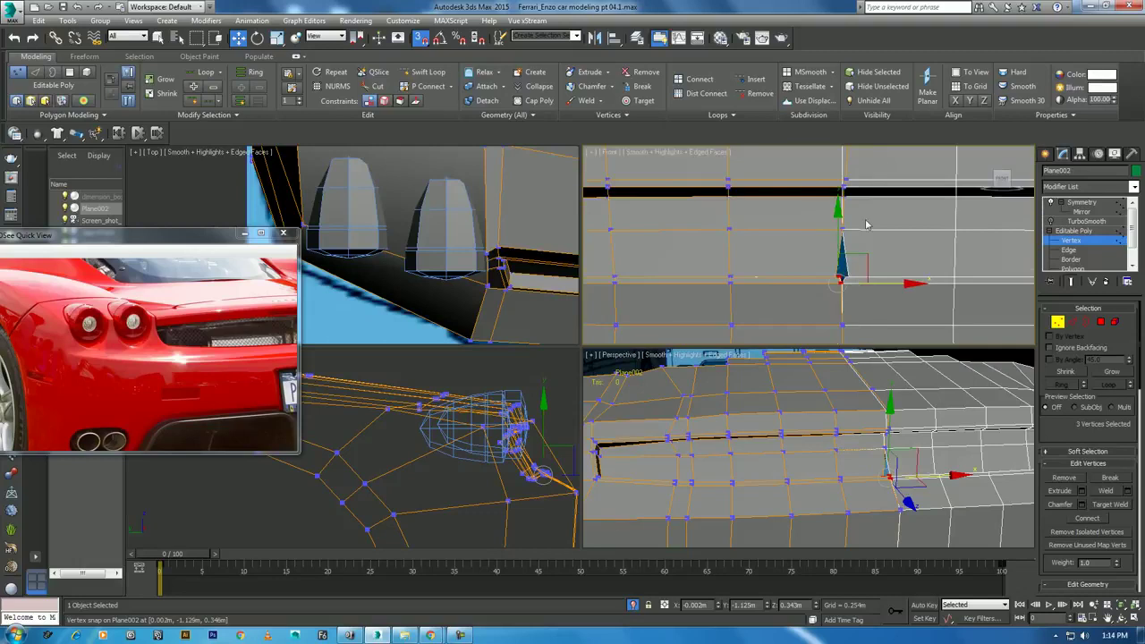
key(ctrl+z)
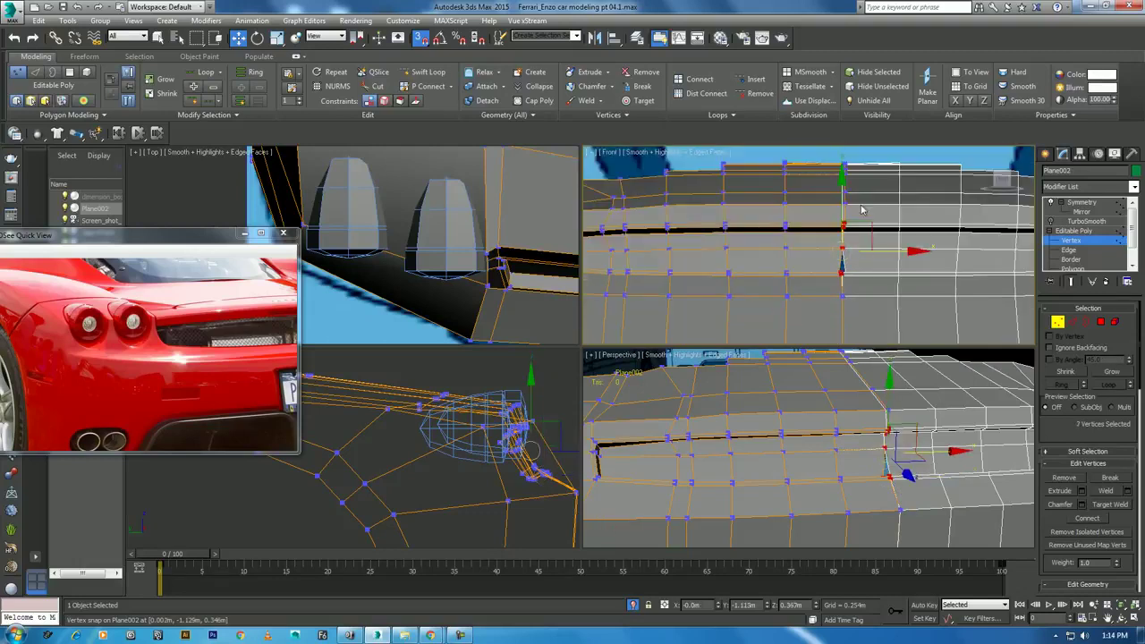
key(ctrl+z)
key(r)
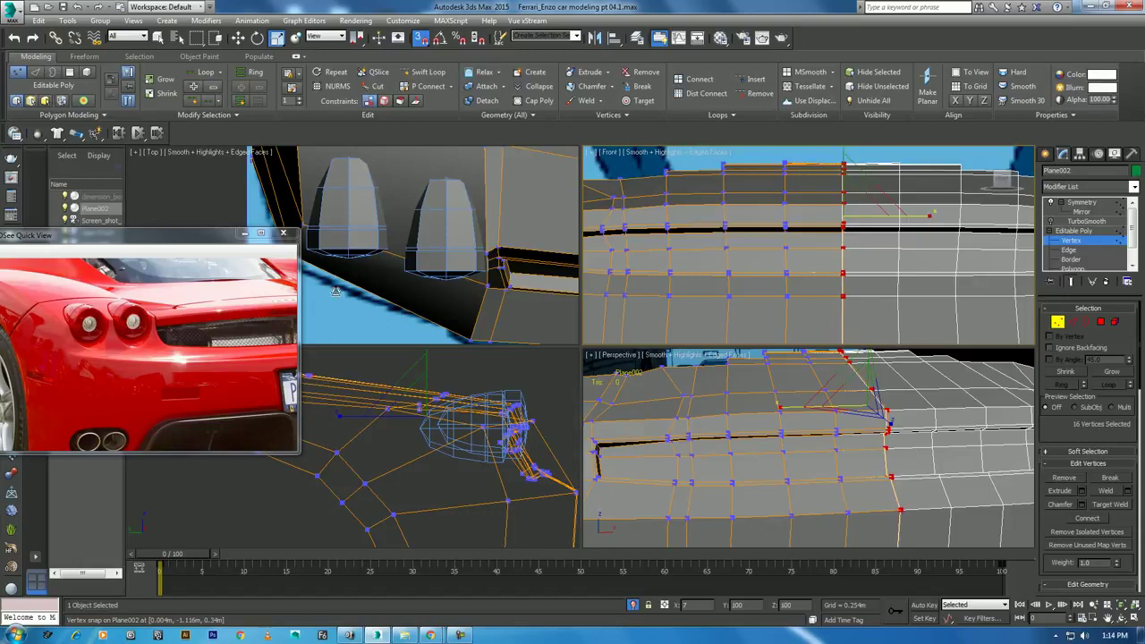
key(F8)
key(w)
scroll(877, 256, up, 1)
scroll(882, 212, up, 1)
scroll(872, 291, up, 1)
scroll(868, 223, up, 2)
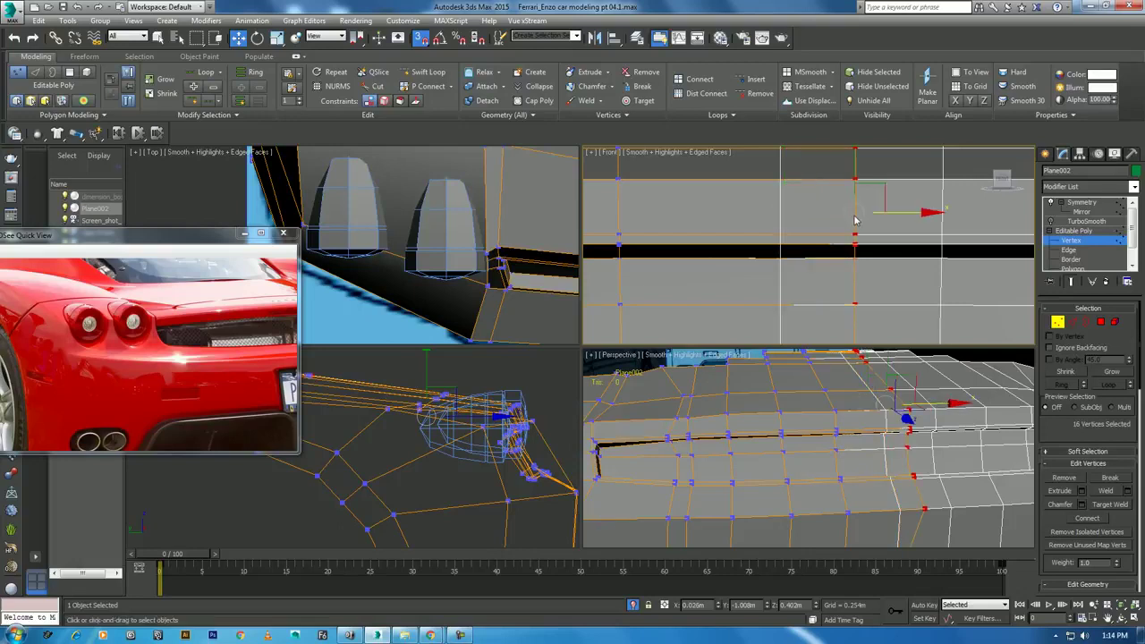
key(s)
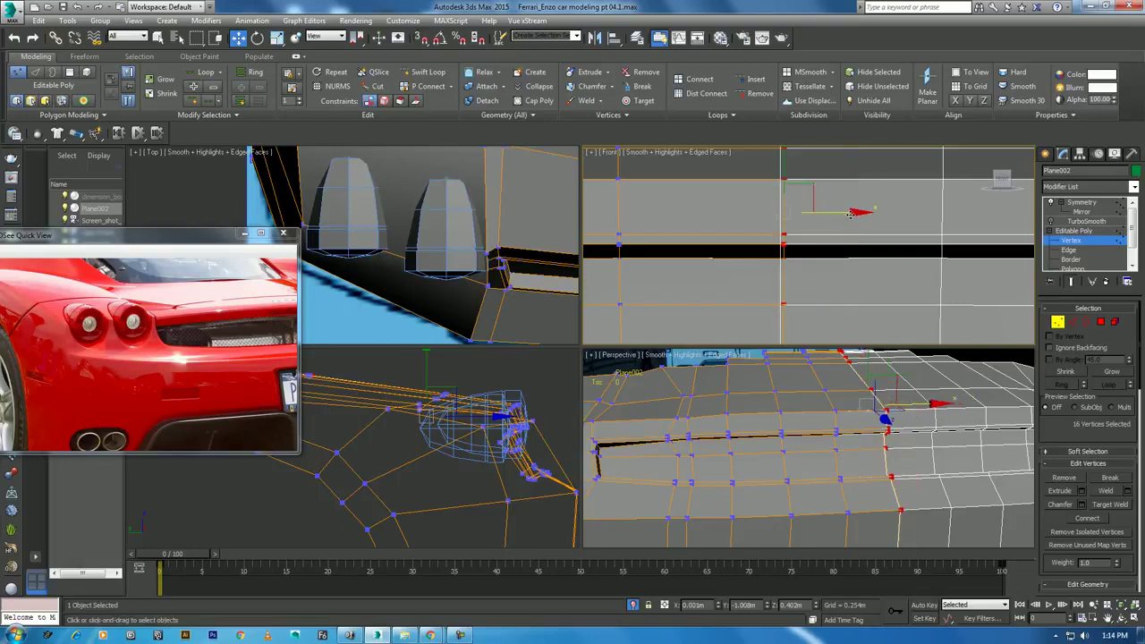
Orbit the maximized Perspective view to inspect the car's rear
alt+middle_drag(853, 427, 852, 407)
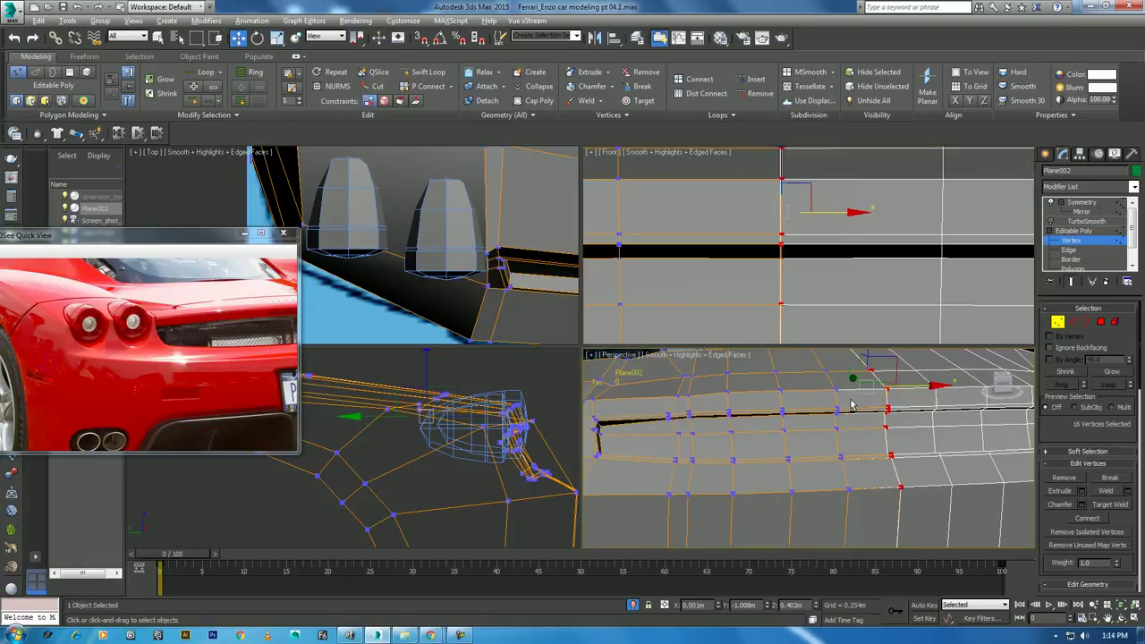
key(alt+w)
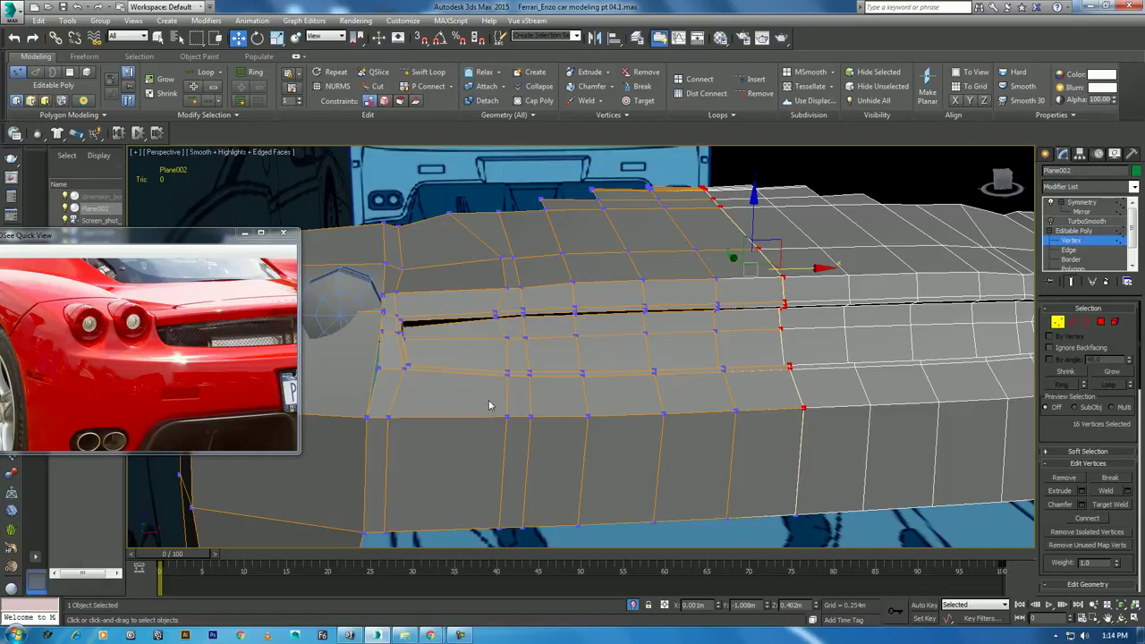
click(1120, 618)
mouse_move(649, 330)
mouse_down()
mouse_move(660, 334)
mouse_move(621, 365)
mouse_move(609, 331)
mouse_up()
key(shift+z)
key(shift+z)
key(shift+z)
right_click(612, 327)
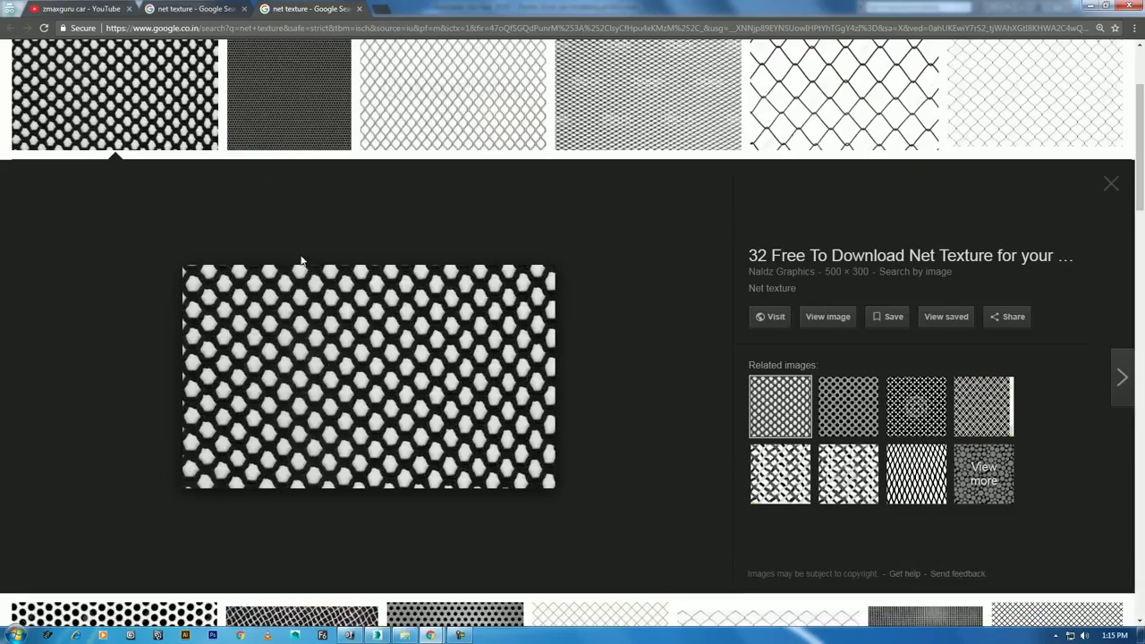
Save the net texture as 1-one-Net.jpg into photo_reference, then resume Polygon editing in 3ds Max
scroll(301, 260, up, 2)
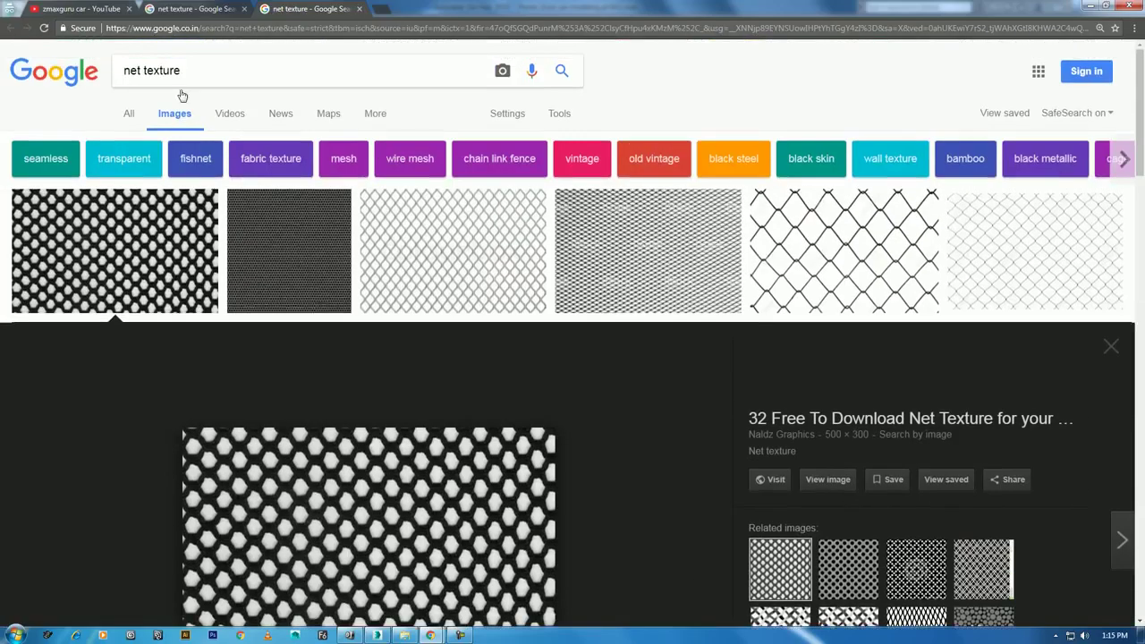
scroll(405, 397, down, 2)
right_click(340, 334)
click(393, 440)
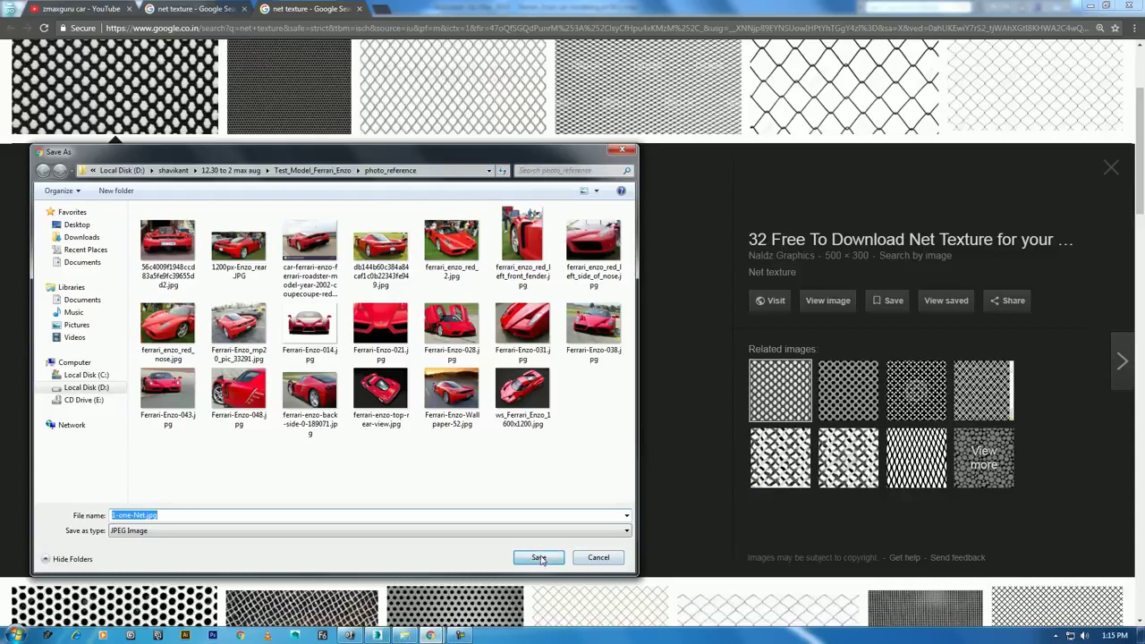
click(541, 557)
click(1089, 6)
alt+middle_drag(810, 351, 1009, 374)
click(1101, 322)
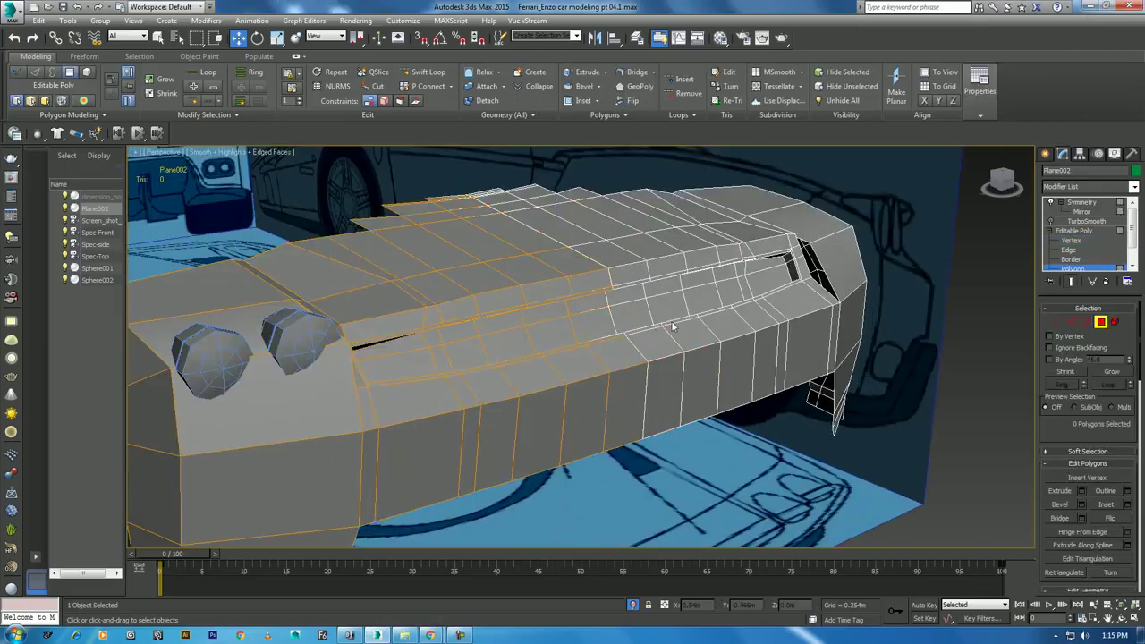
Select the upper-row polygons of the bumper's recessed grille strip
click(585, 309)
key(alt+w)
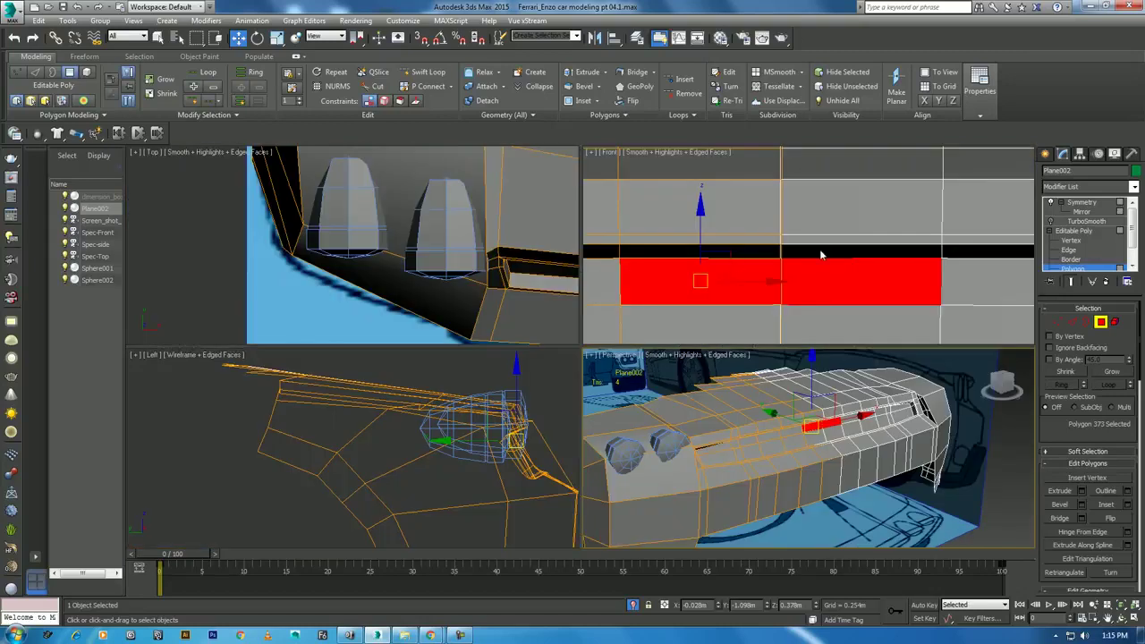
scroll(823, 259, down, 5)
key(alt+w)
middle_drag(820, 304, 881, 297)
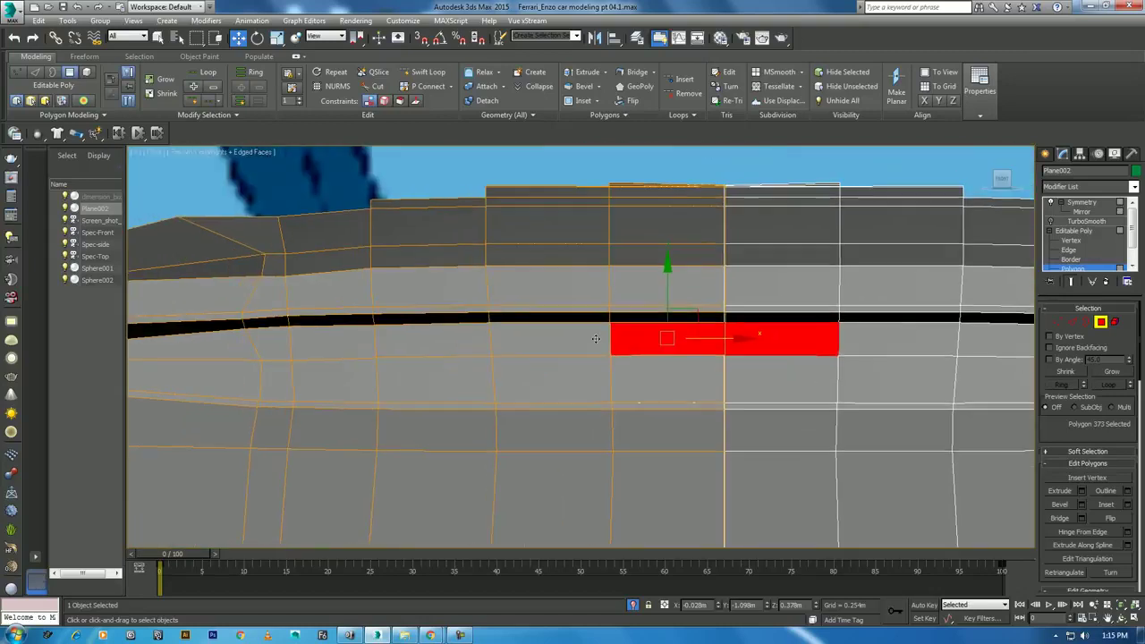
ctrl+click(567, 337)
ctrl+click(461, 337)
alt+middle_drag(431, 336, 589, 315)
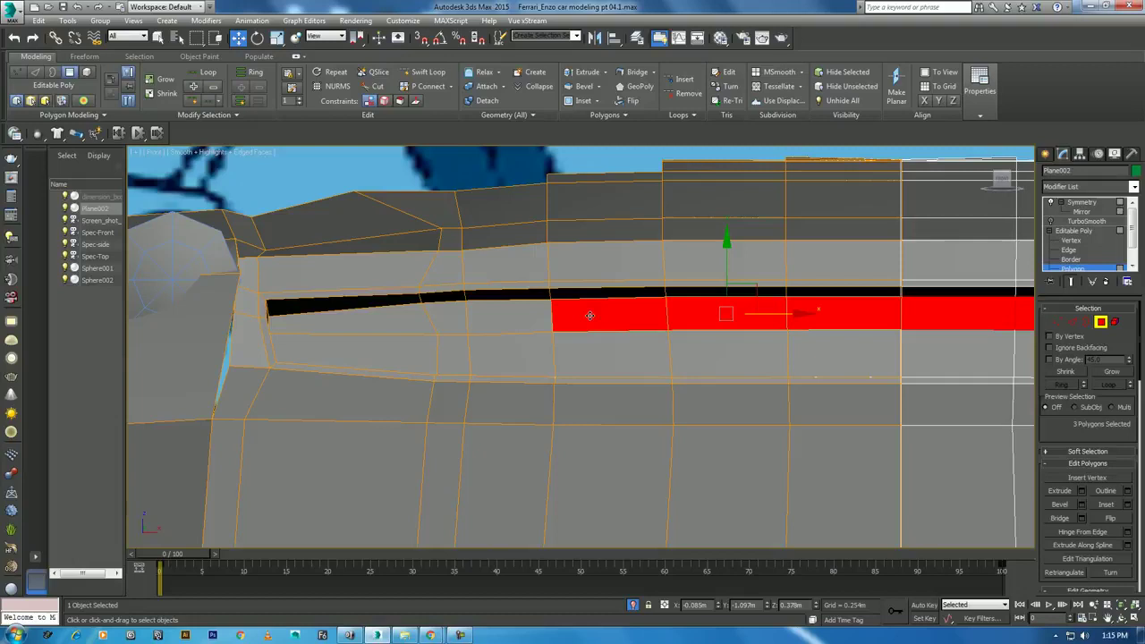
ctrl+click(375, 322)
ctrl+click(443, 325)
ctrl+click(486, 320)
ctrl+click(418, 347)
Add the lower-row strip polygons to complete the 12-polygon selection
ctrl+click(463, 352)
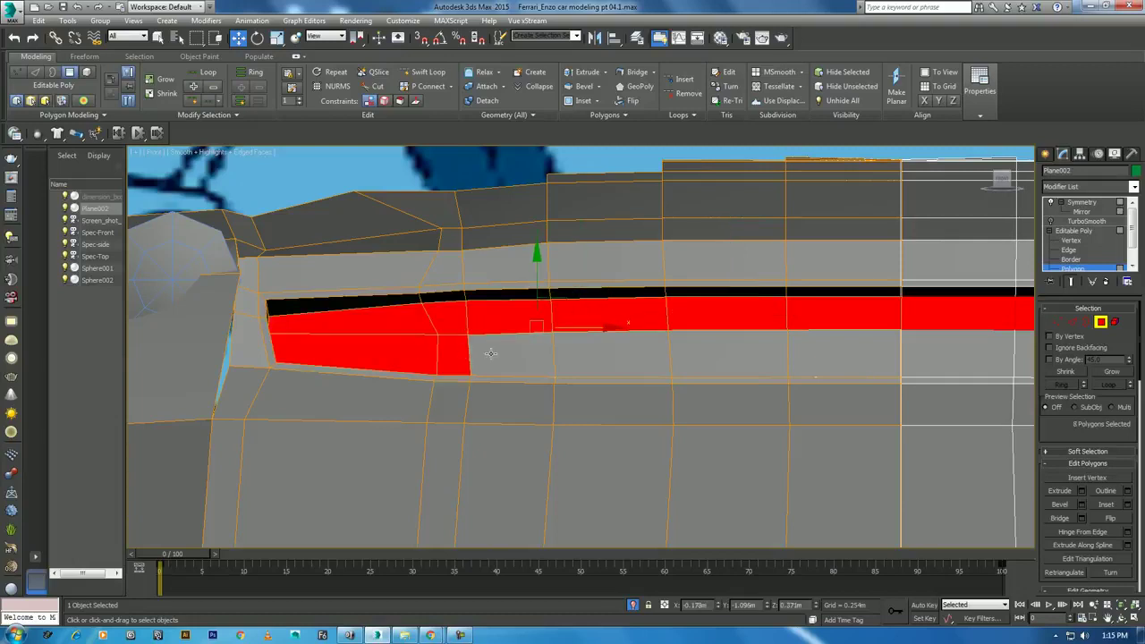
ctrl+click(573, 356)
ctrl+click(714, 356)
ctrl+click(849, 353)
ctrl+click(936, 355)
Face the rear bumper in Perspective with Move active and Edit Geometry in reach
scroll(936, 355, down, 3)
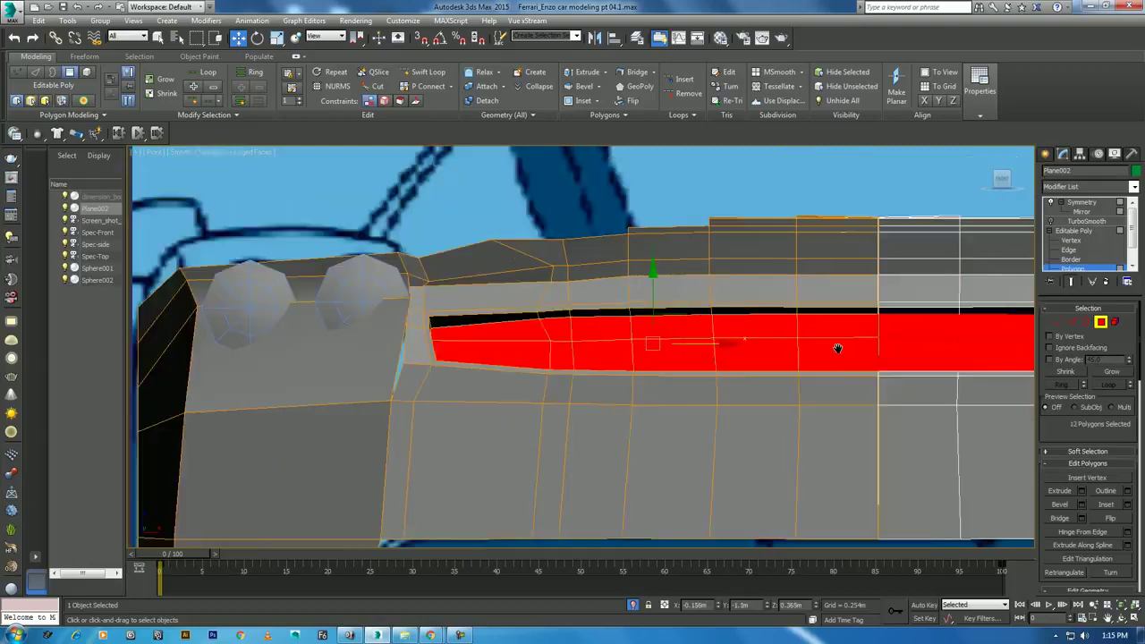
scroll(835, 345, down, 3)
key(p)
click(1132, 619)
mouse_move(609, 375)
mouse_down()
mouse_move(625, 399)
mouse_move(563, 375)
mouse_up()
scroll(624, 399, up, 4)
key(w)
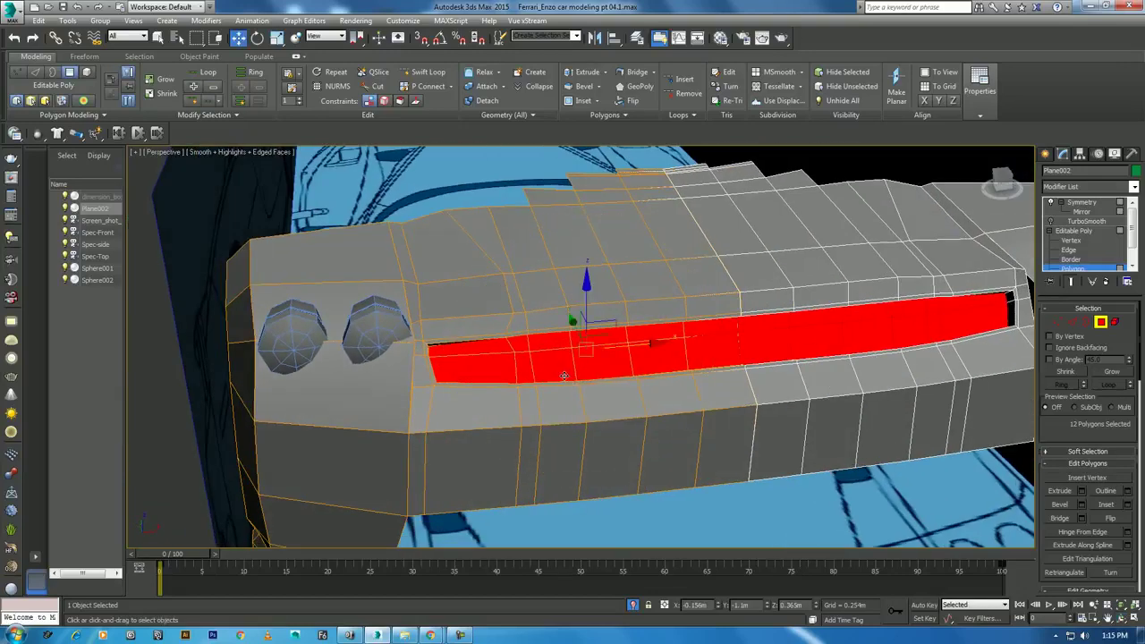
scroll(1074, 432, down, 2)
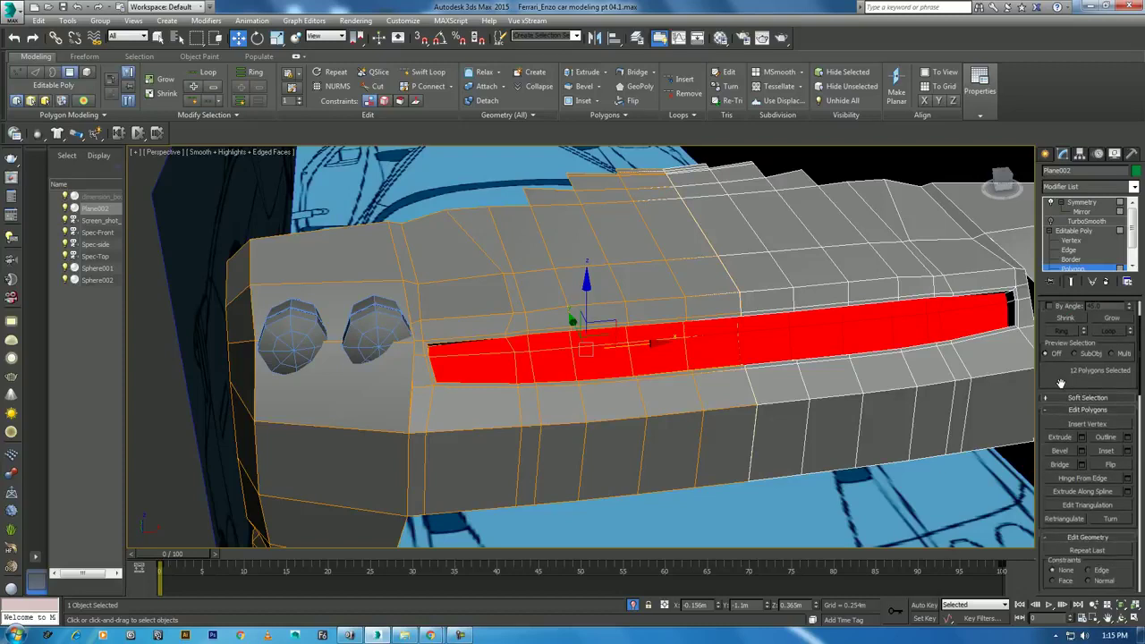
scroll(1107, 485, down, 2)
scroll(1106, 481, down, 2)
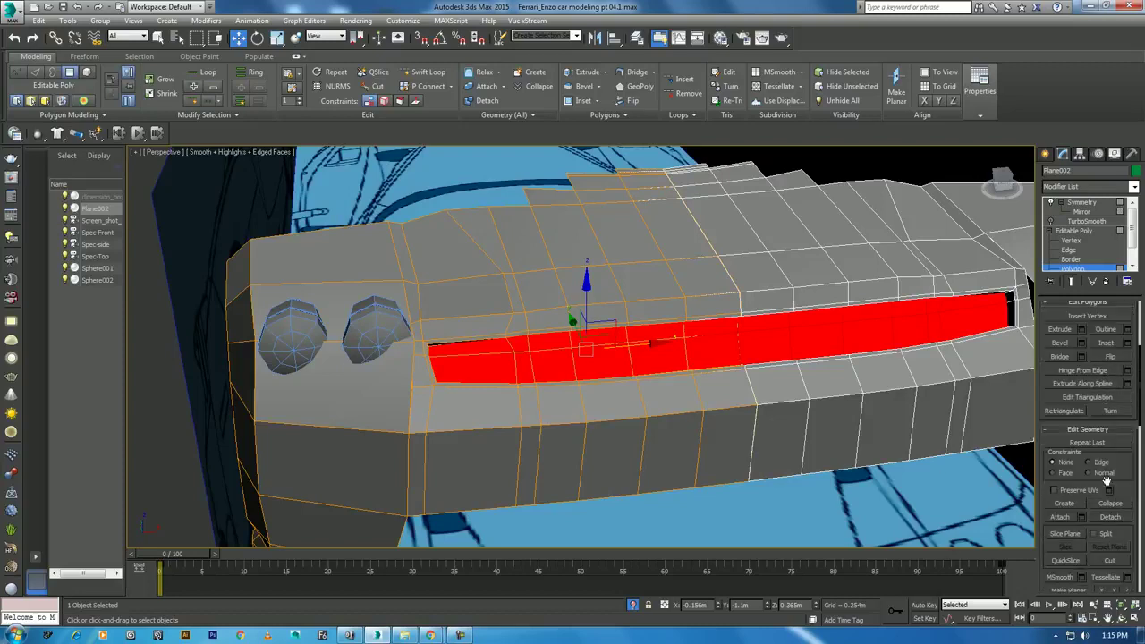
Detach the selected strip polygons as an object named 'net' and select it at top level
click(1118, 518)
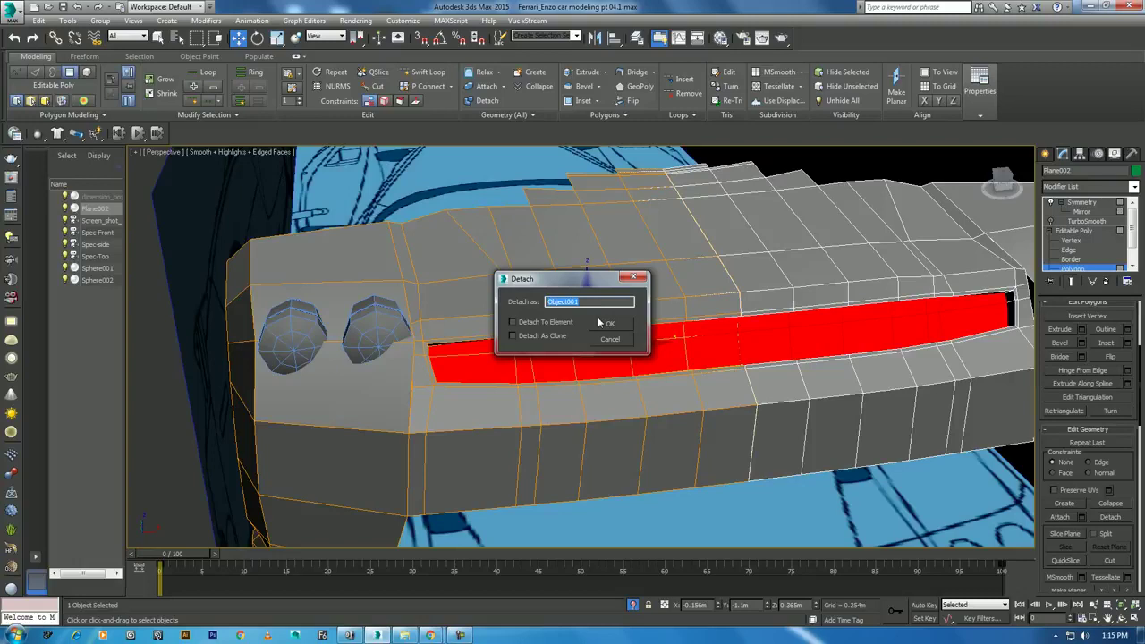
text(re)
click(610, 324)
right_click(610, 327)
click(546, 359)
click(653, 362)
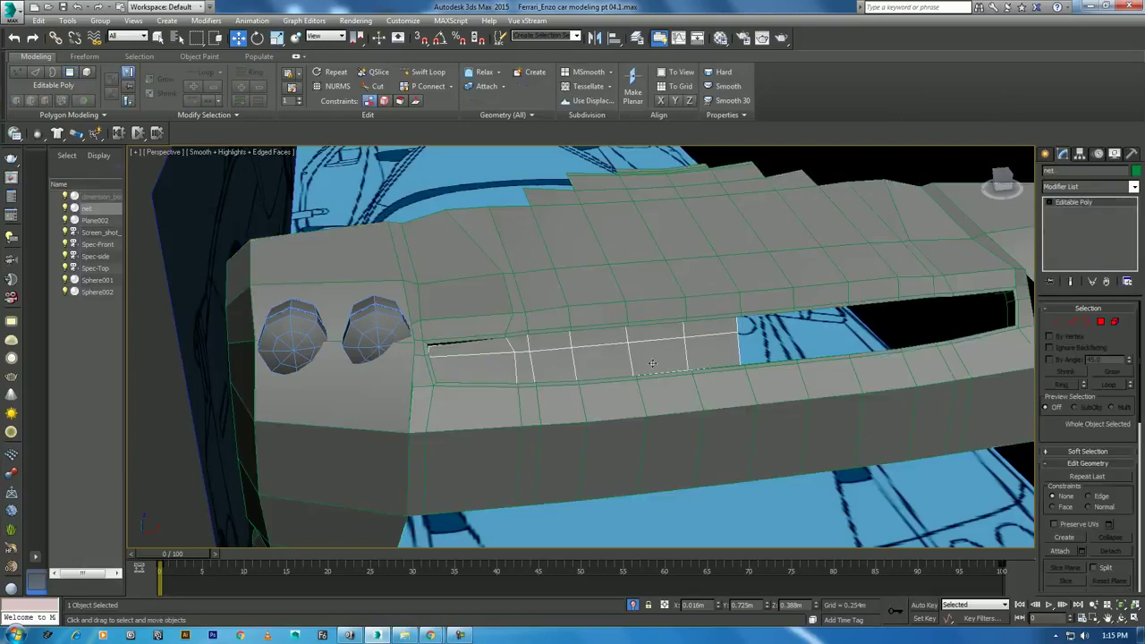
In the Material Editor, name an unused slot's material 'net'
key(m)
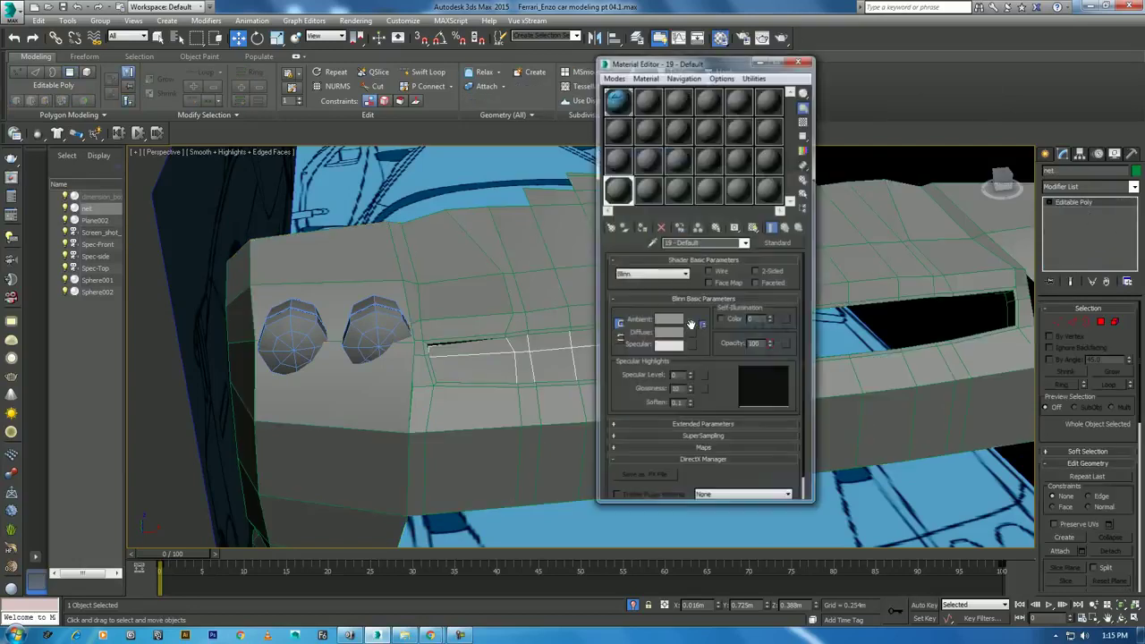
click(651, 189)
click(684, 243)
text(net)
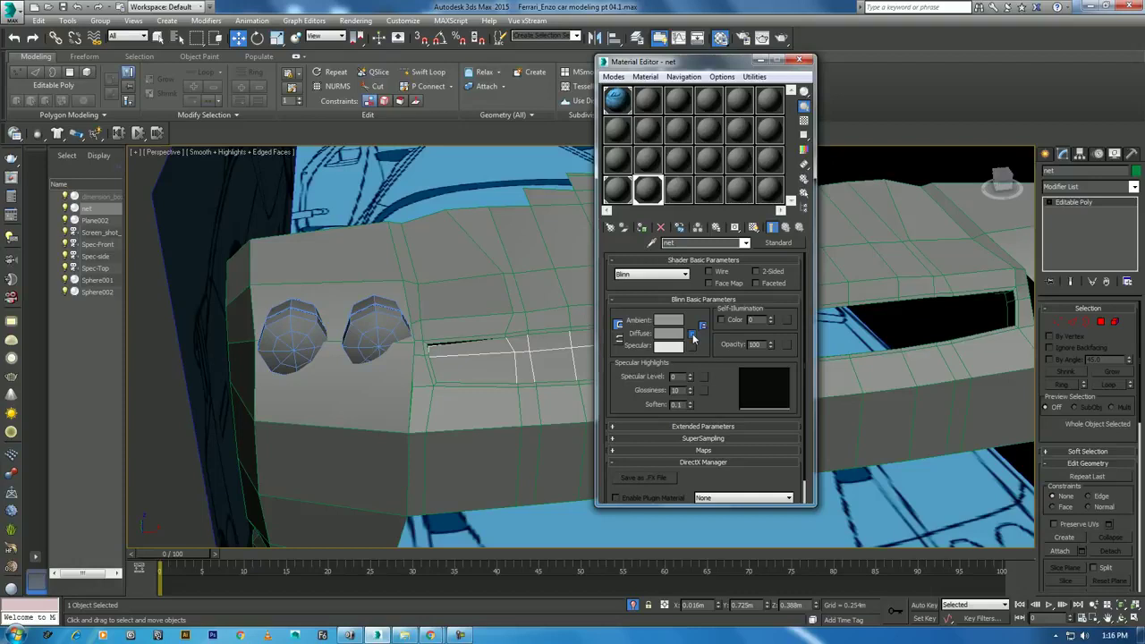
Set the net material's diffuse map to the bitmap 1-one-Net.jpg
click(692, 334)
double_click(536, 139)
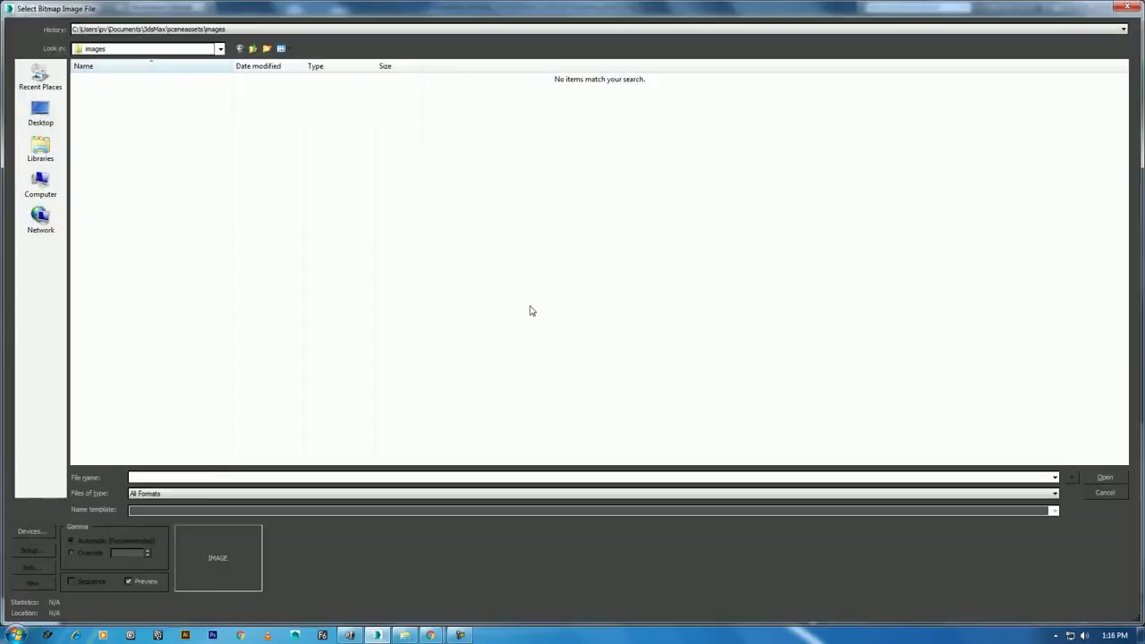
key(ctrl+v)
key(BackSpace)
key(BackSpace)
key(BackSpace)
click(404, 635)
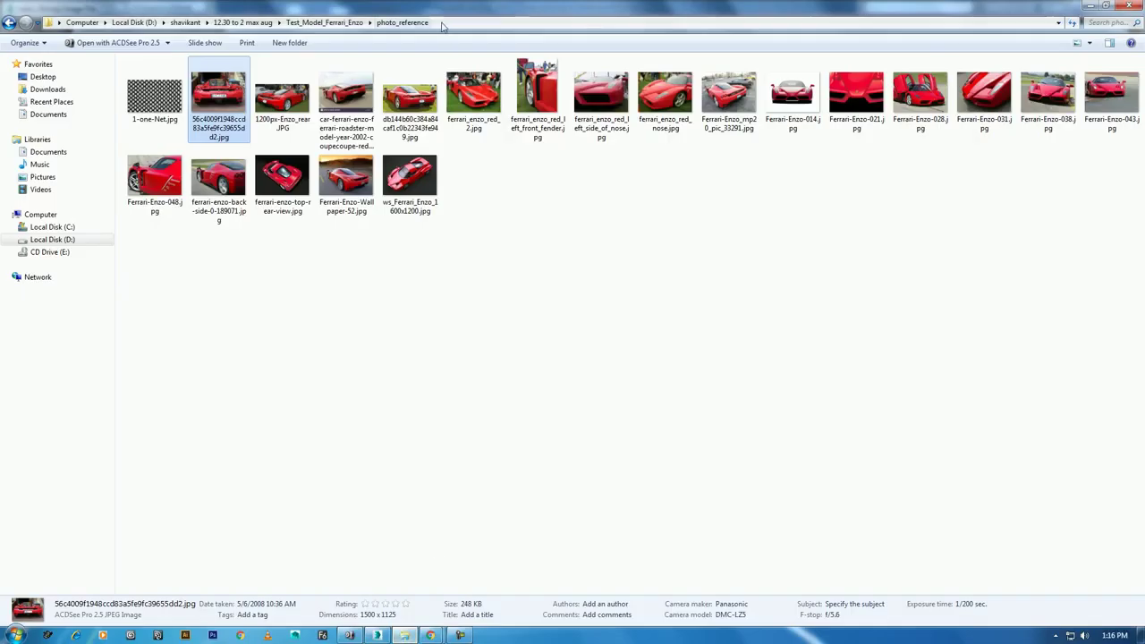
click(1089, 5)
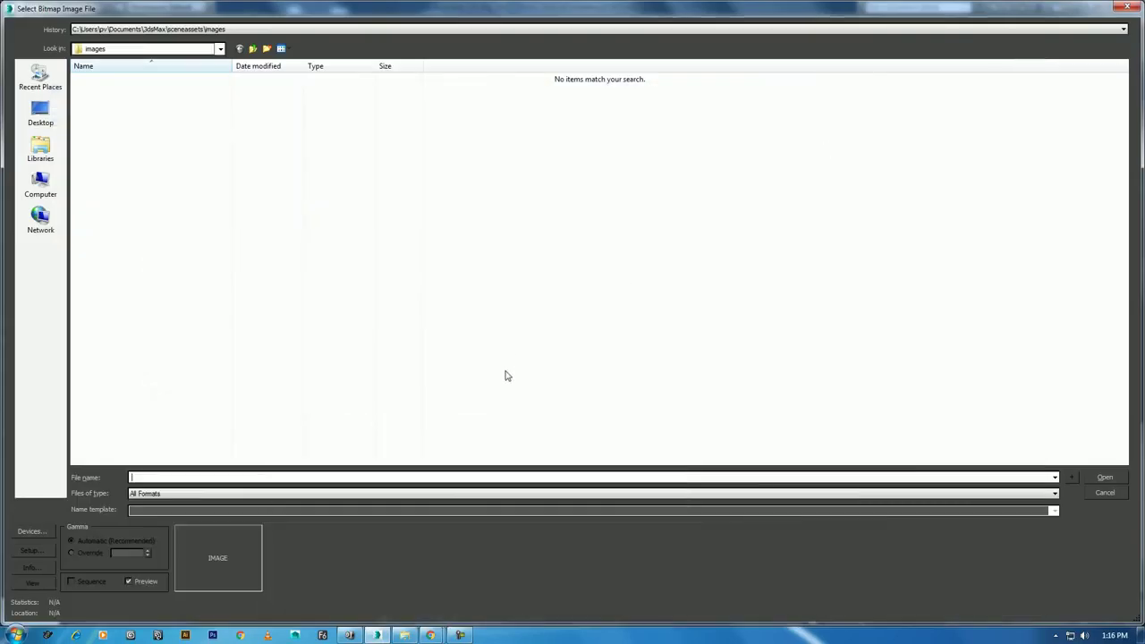
click(109, 103)
double_click(109, 104)
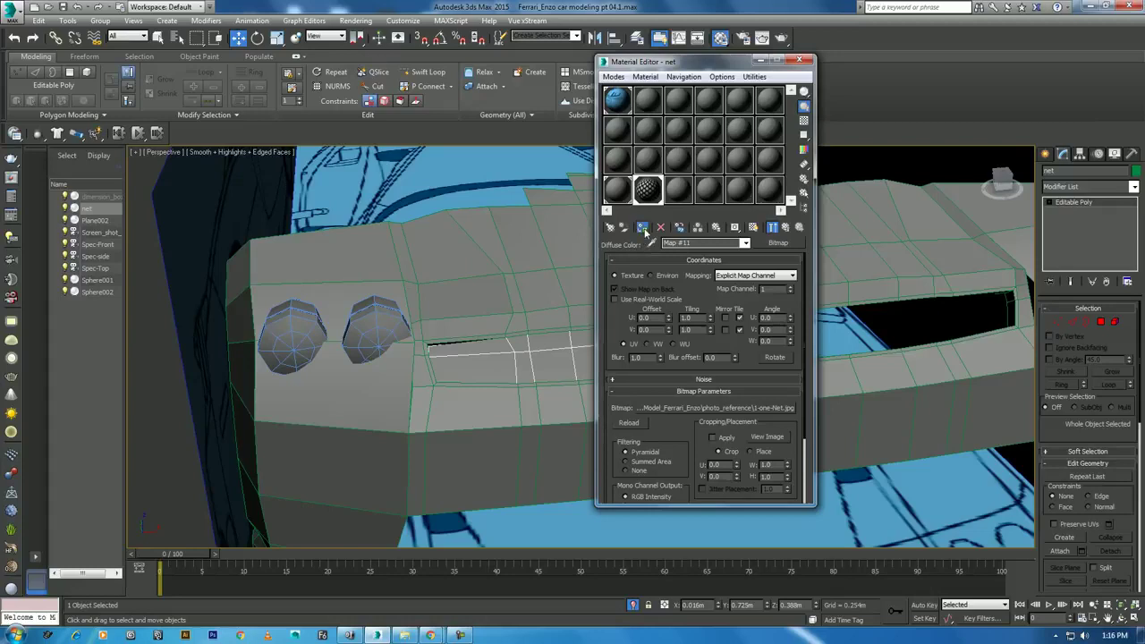
Show the net material in the viewport and add a UVW Map modifier to the net object
click(753, 228)
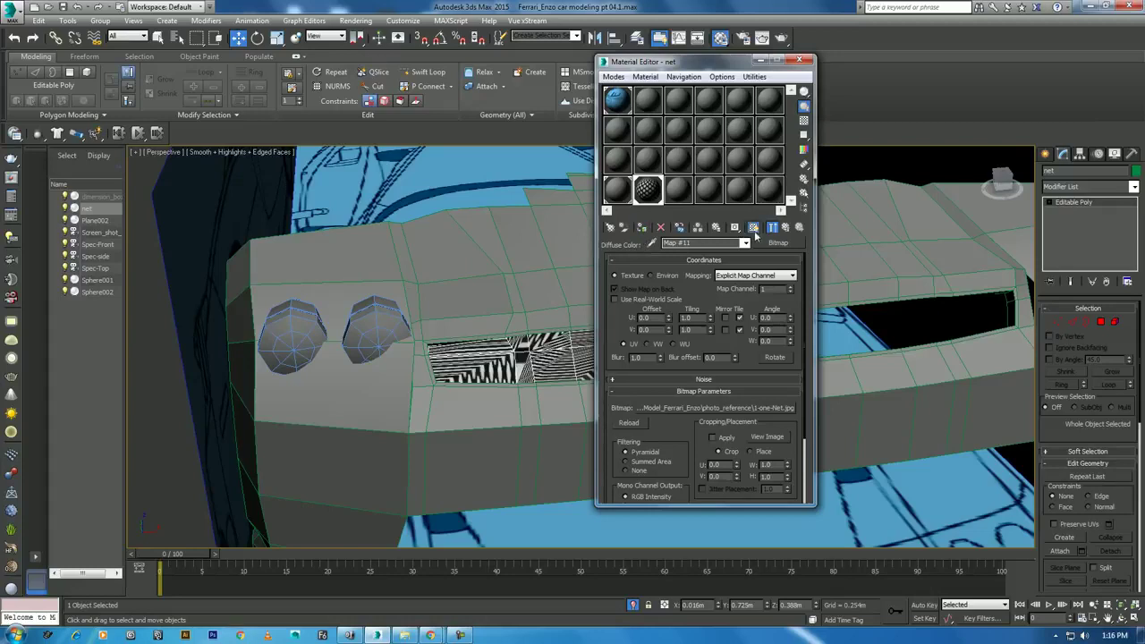
click(1106, 186)
key(u)
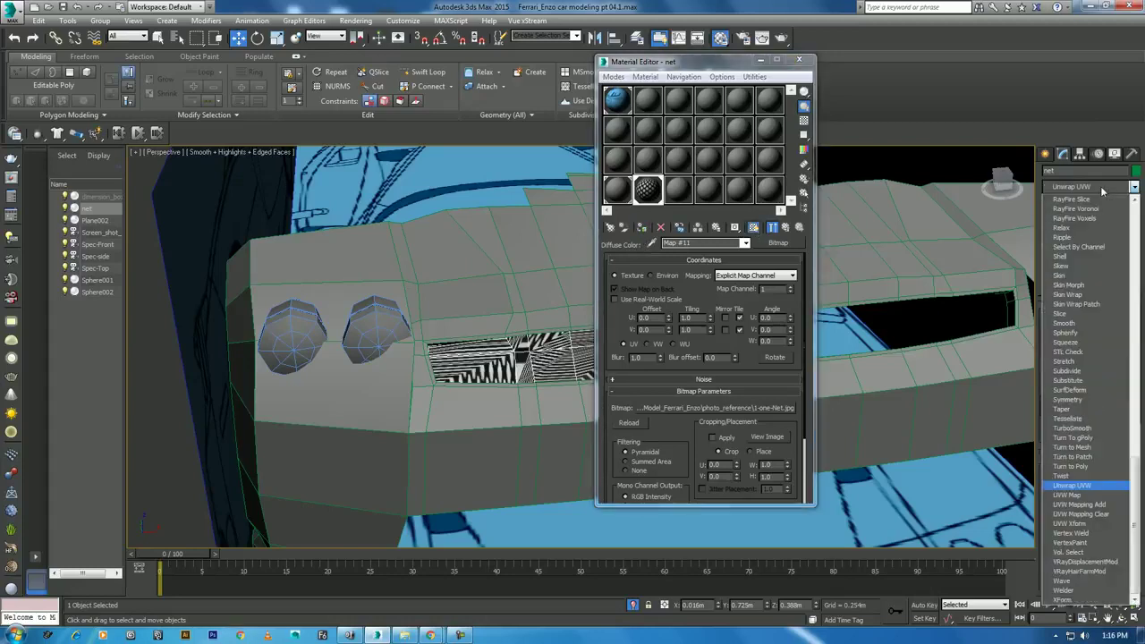
click(1100, 496)
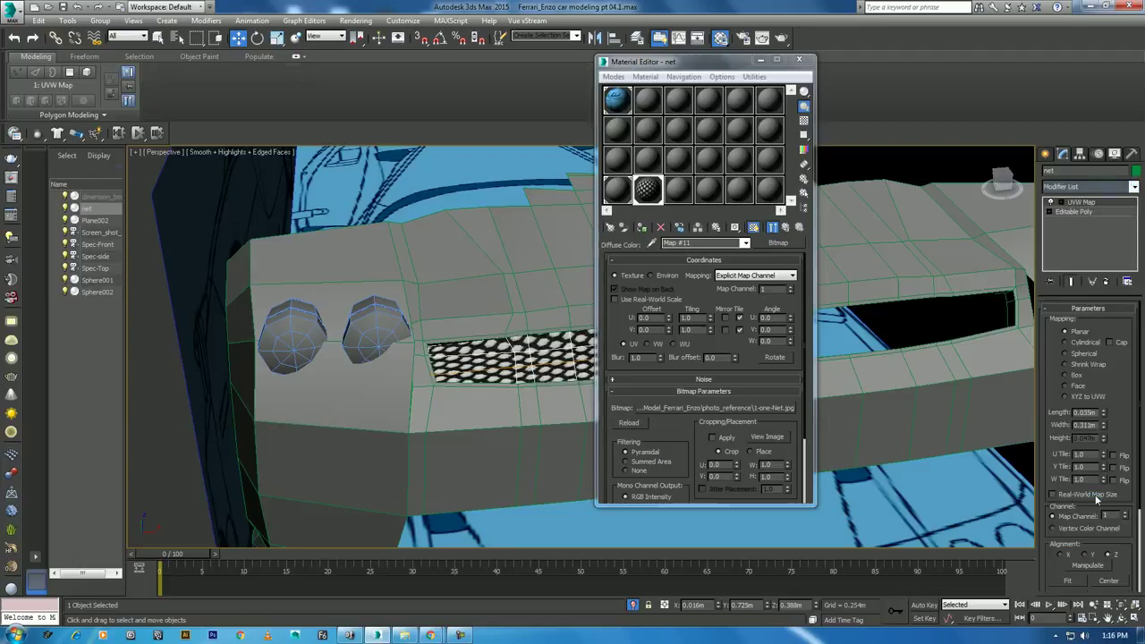
drag(709, 70, 280, 141)
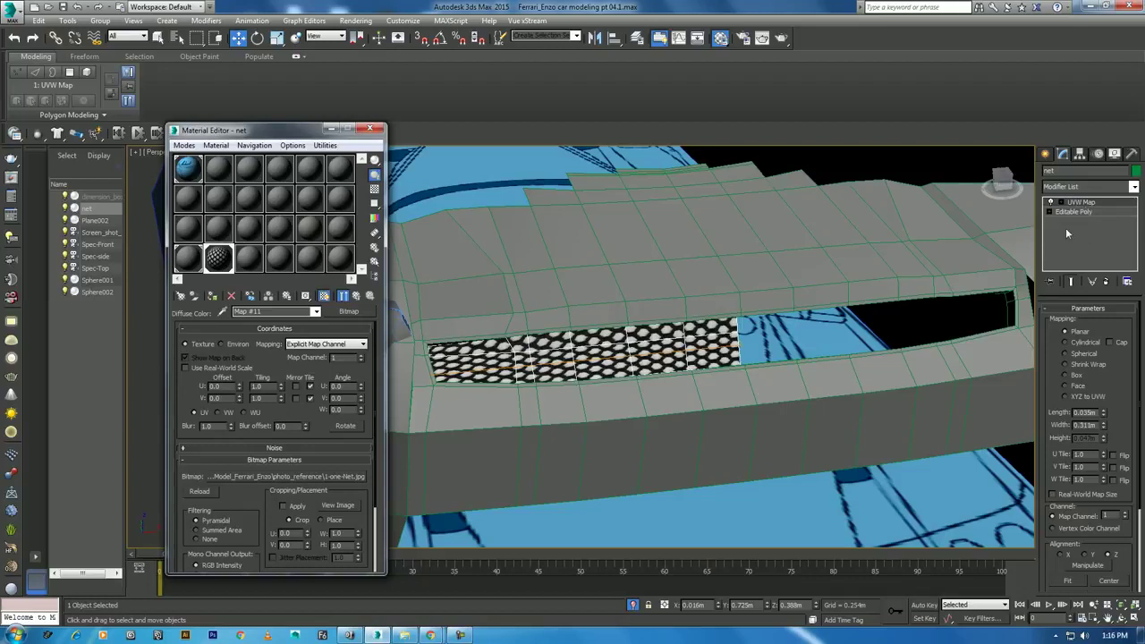
click(783, 303)
Copy Plane002's Symmetry modifier and paste it onto the net object
right_click(1080, 208)
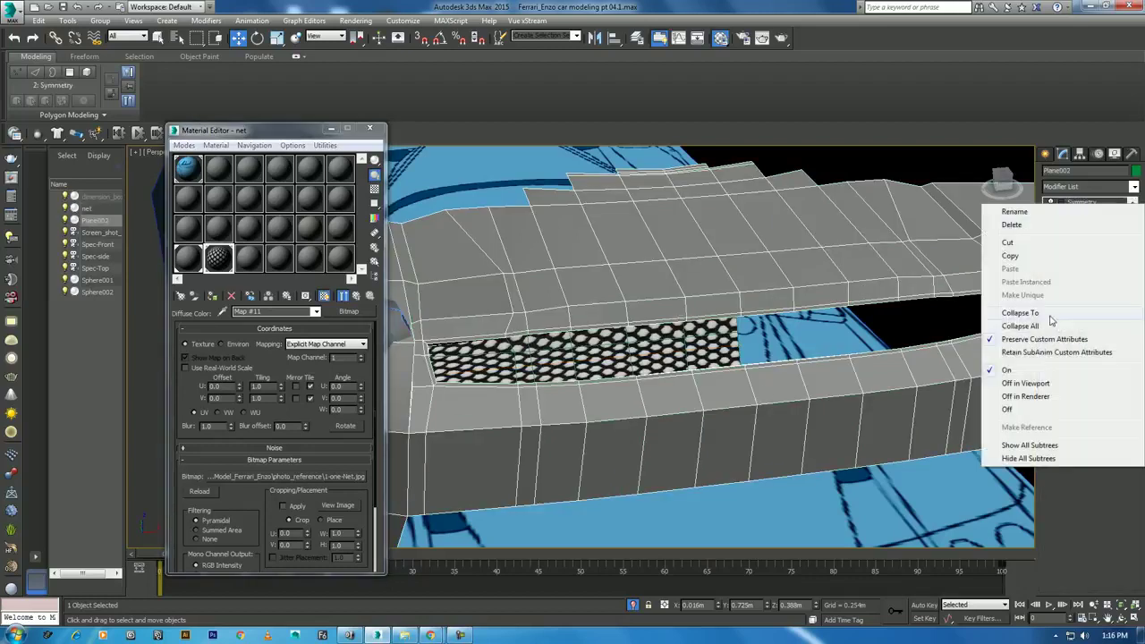
click(1002, 256)
click(719, 335)
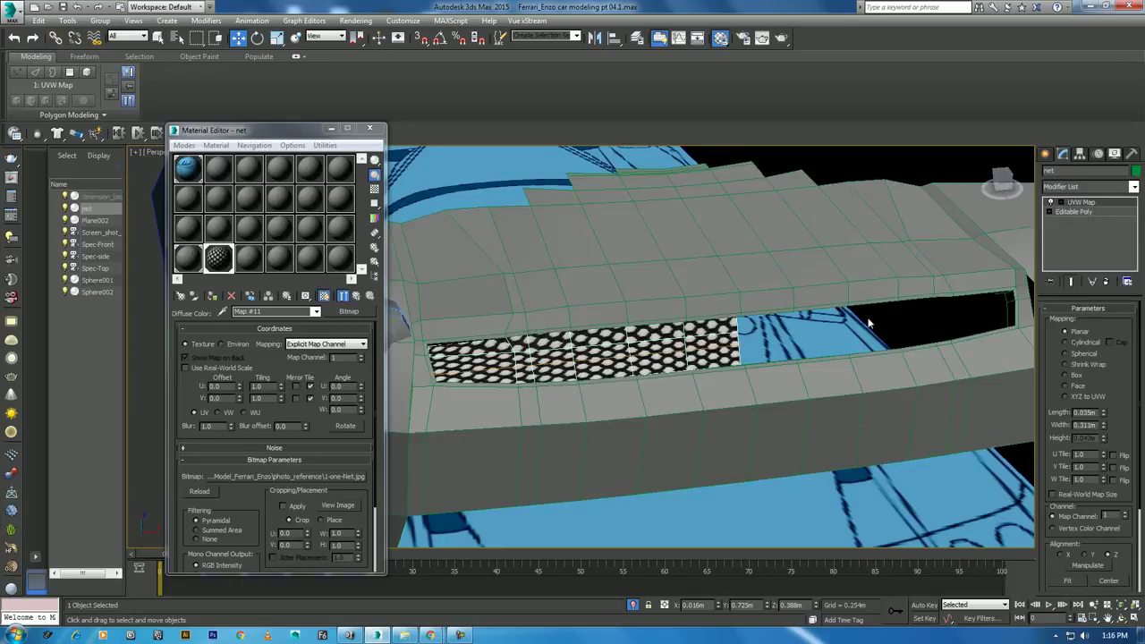
right_click(1073, 212)
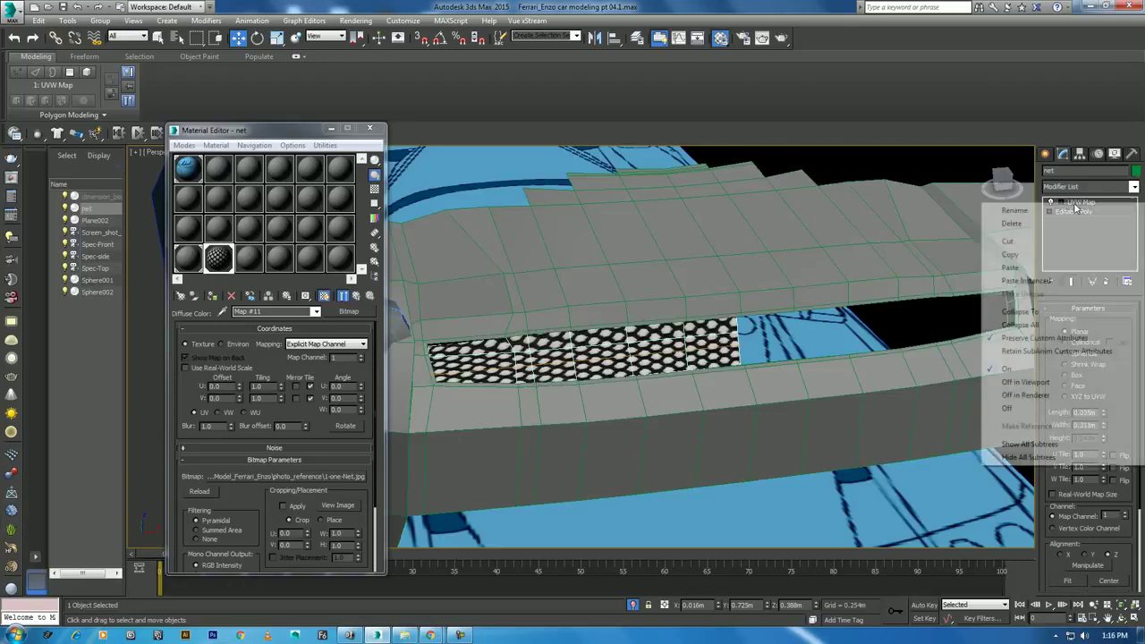
click(1050, 269)
alt+middle_drag(911, 313, 823, 324)
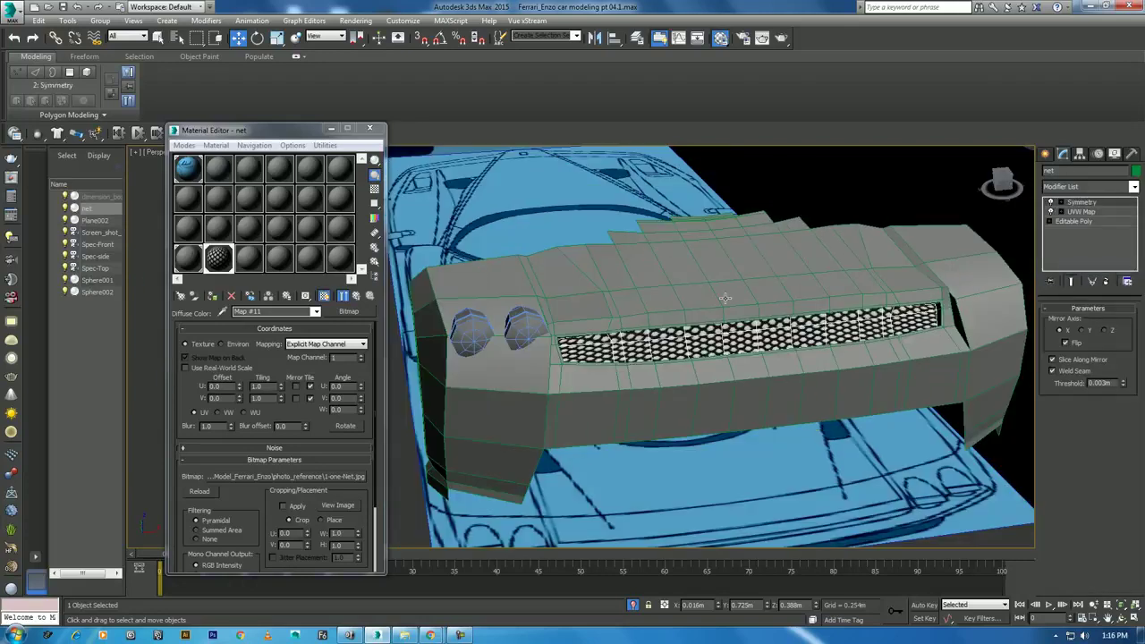
alt+middle_drag(725, 298, 753, 312)
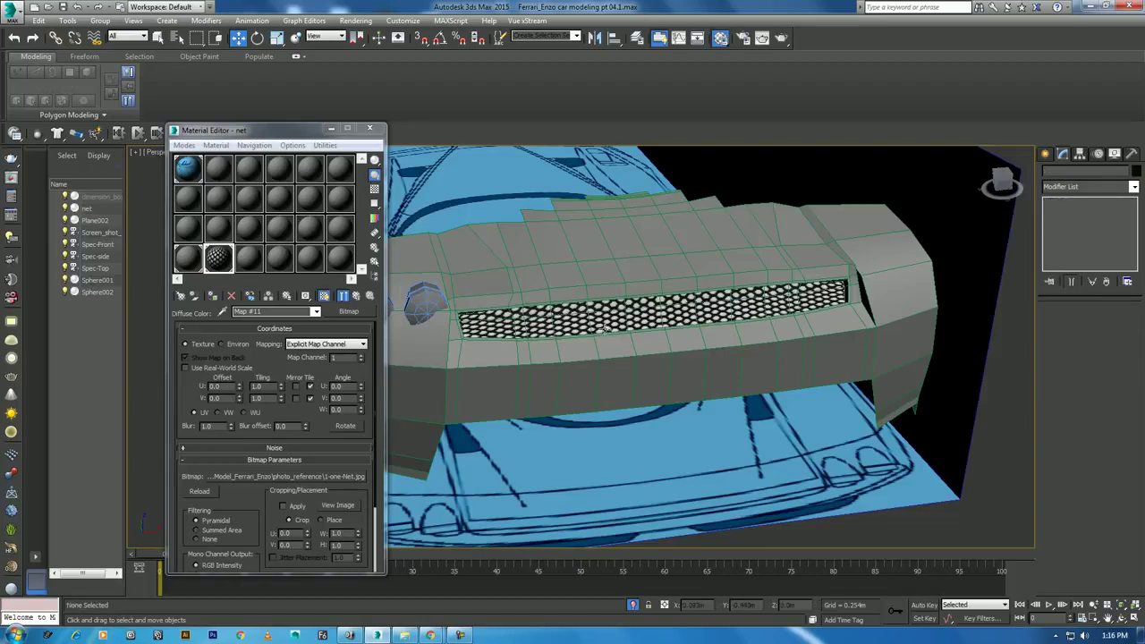
Toggle the net's Symmetry modifier and try mirroring across Y, Z and X
click(1051, 211)
click(1051, 212)
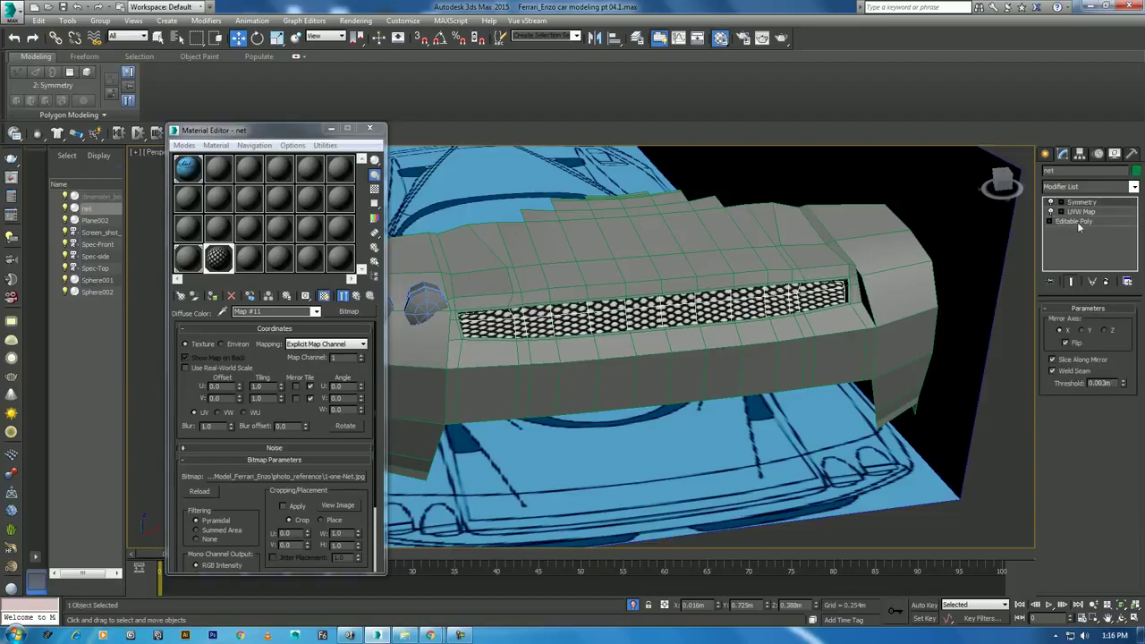
click(1085, 331)
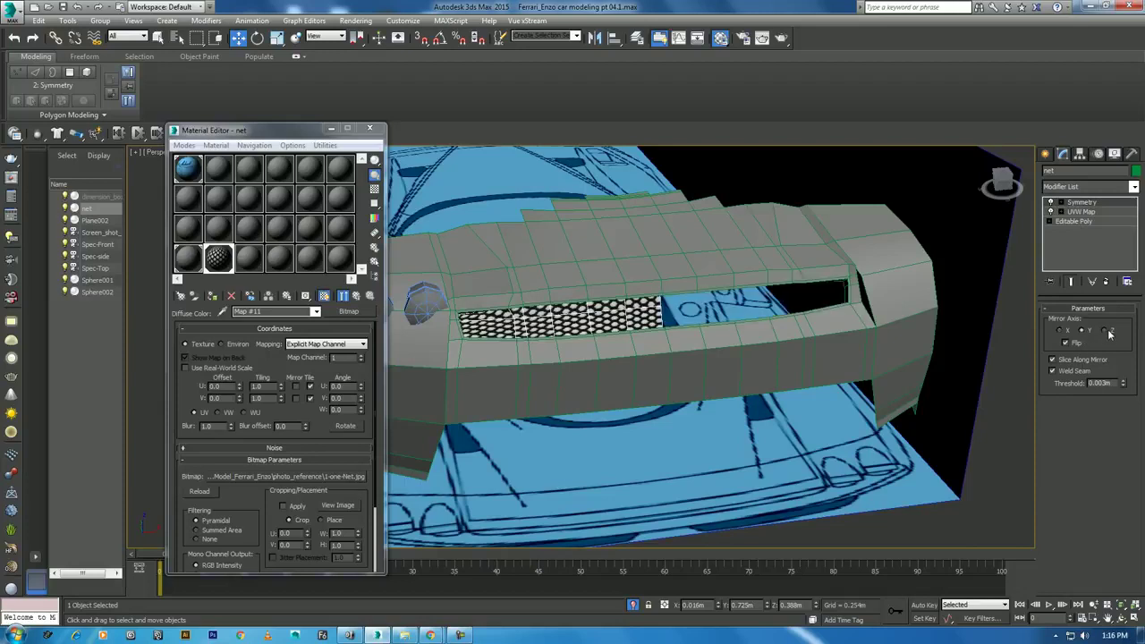
click(1106, 331)
click(1064, 331)
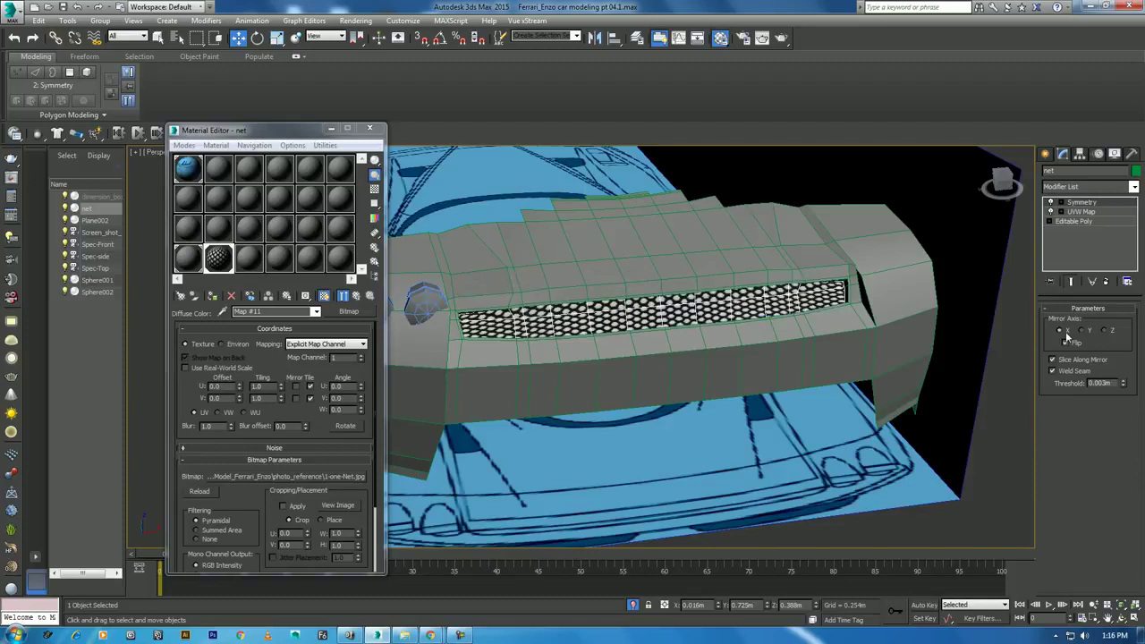
Set the net texture's U tiling to 1 and inspect the grille
click(1077, 213)
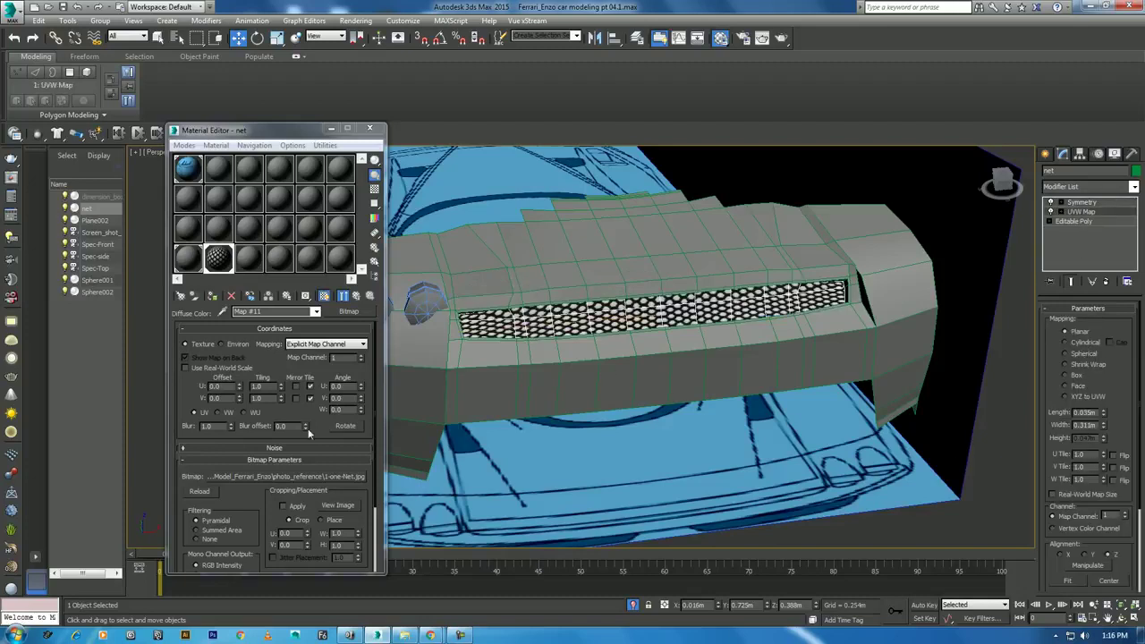
double_click(272, 387)
text(1)
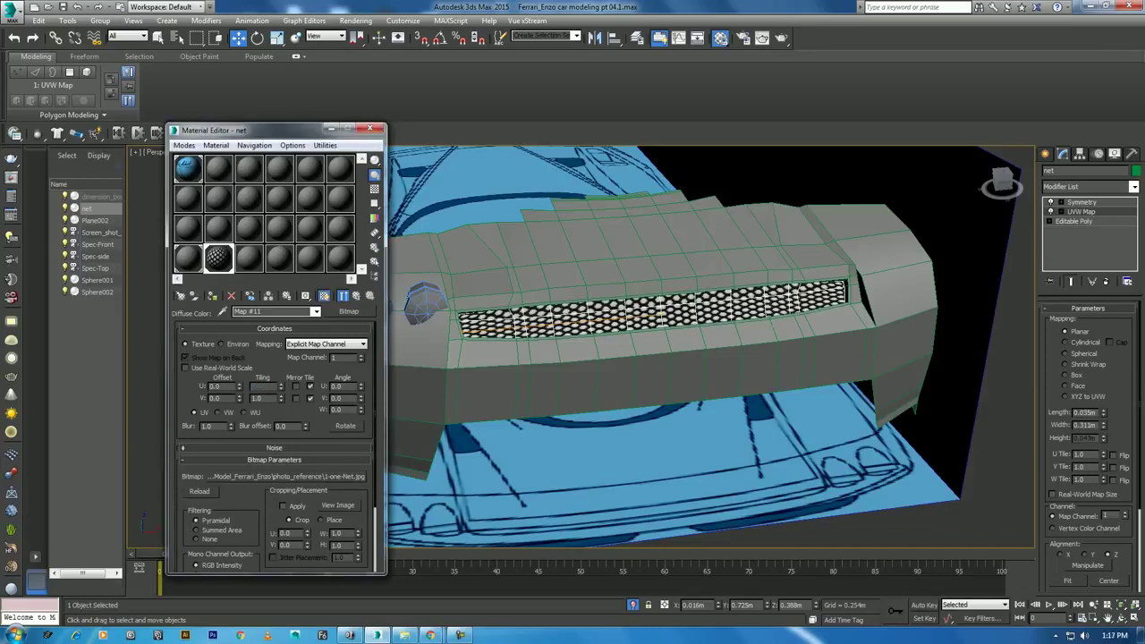
key(Tab)
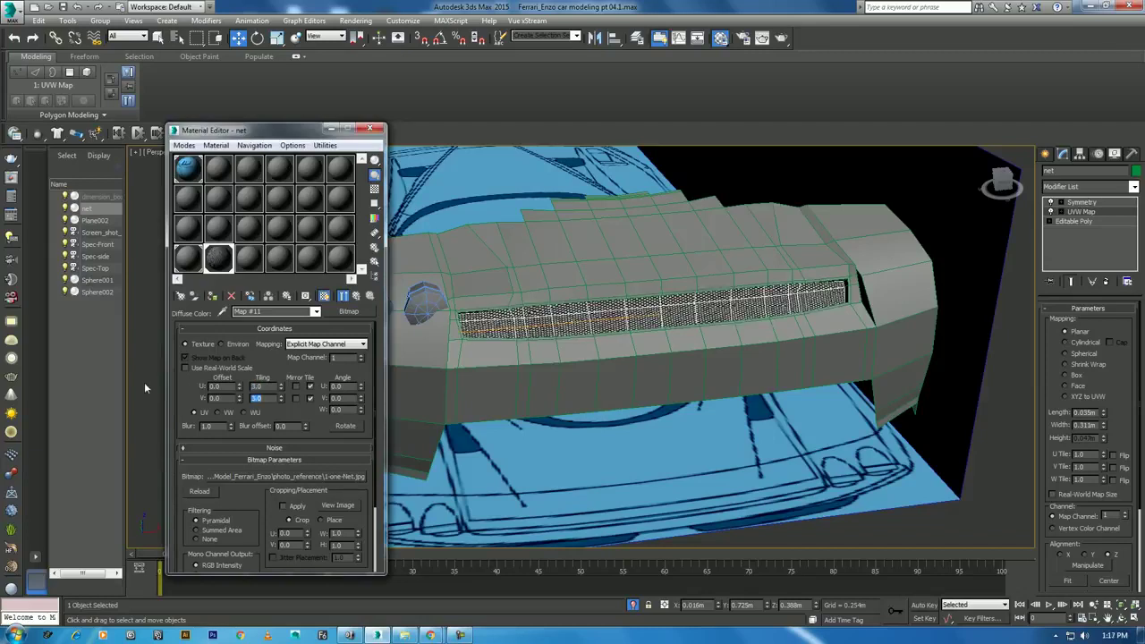
alt+middle_drag(555, 393, 781, 406)
click(986, 378)
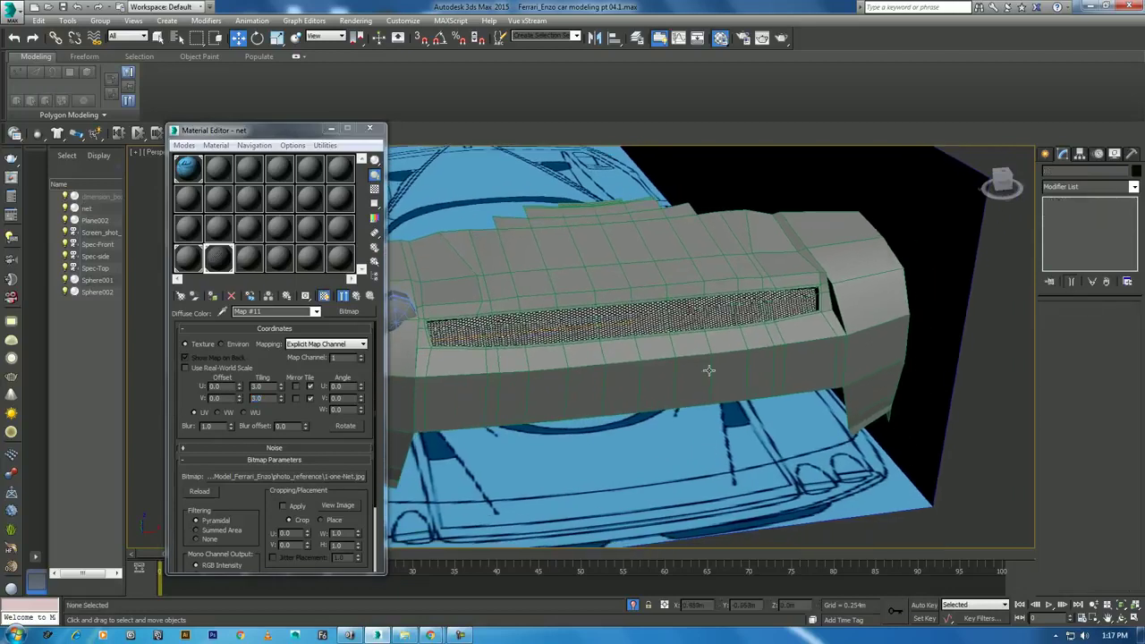
scroll(579, 333, up, 2)
scroll(582, 325, down, 4)
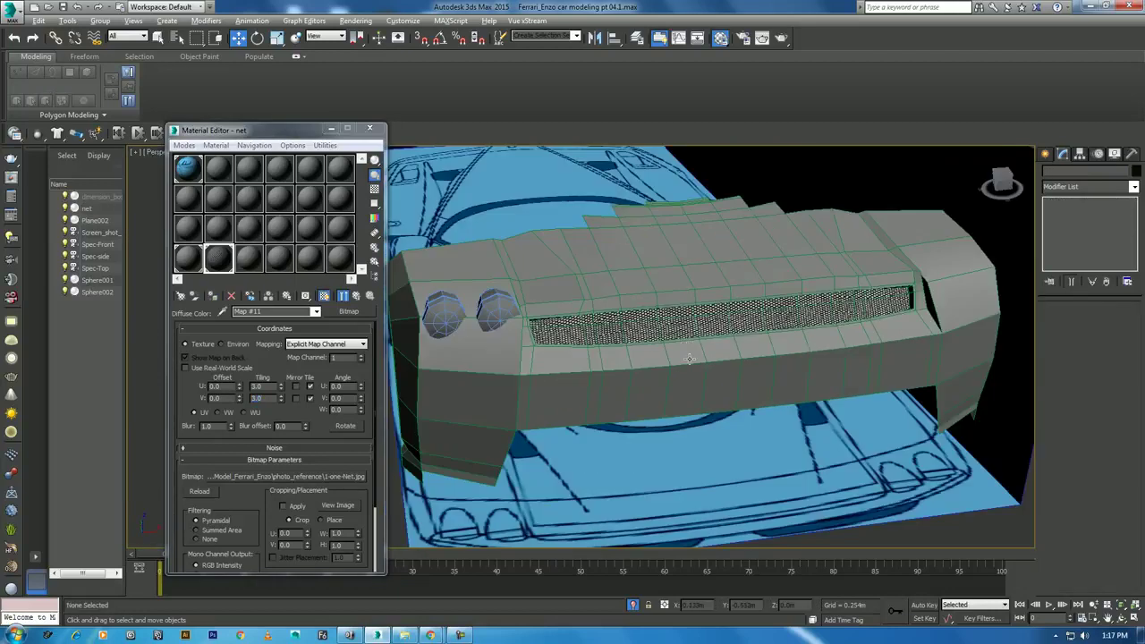
alt+middle_drag(582, 326, 680, 365)
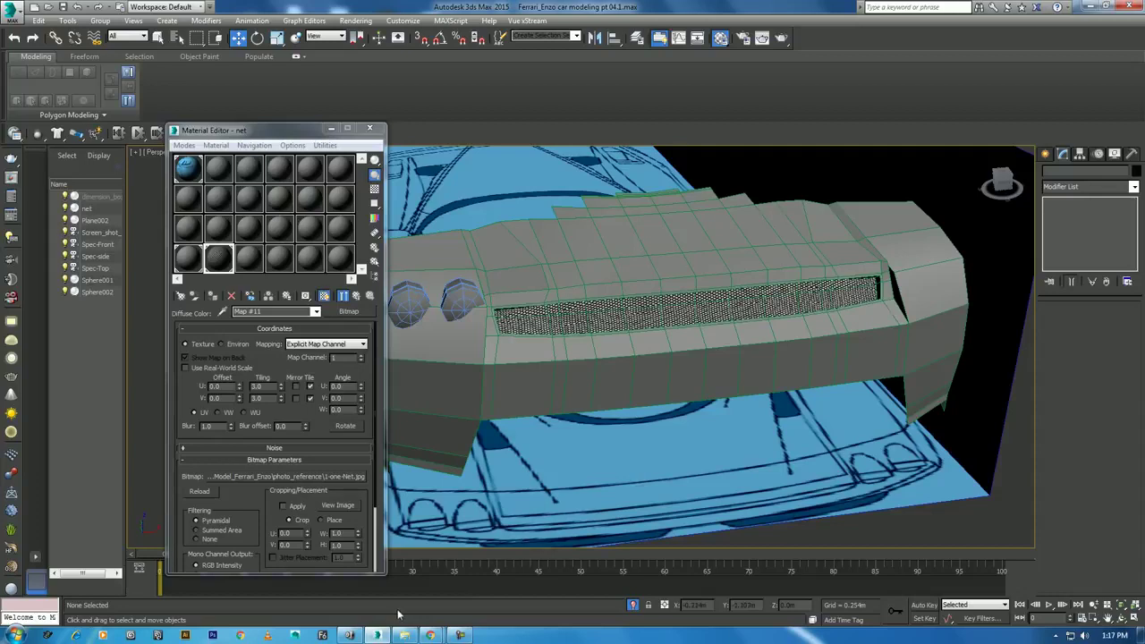
click(459, 636)
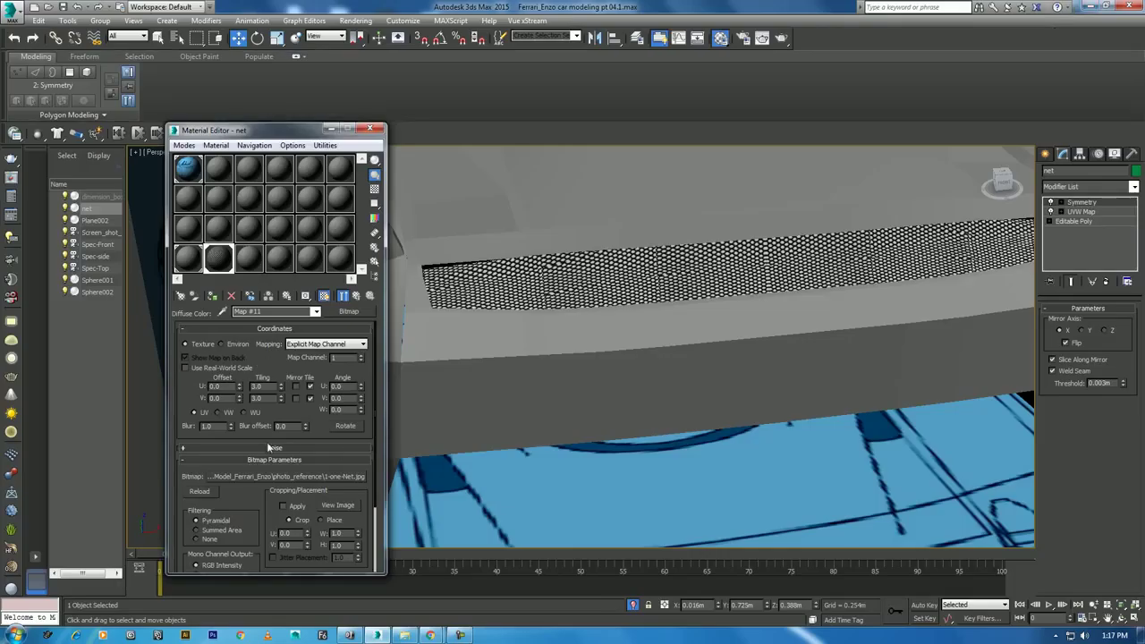
Swap the grille bitmap for another photo_reference net image and set V tiling to 1.0
click(287, 476)
double_click(156, 114)
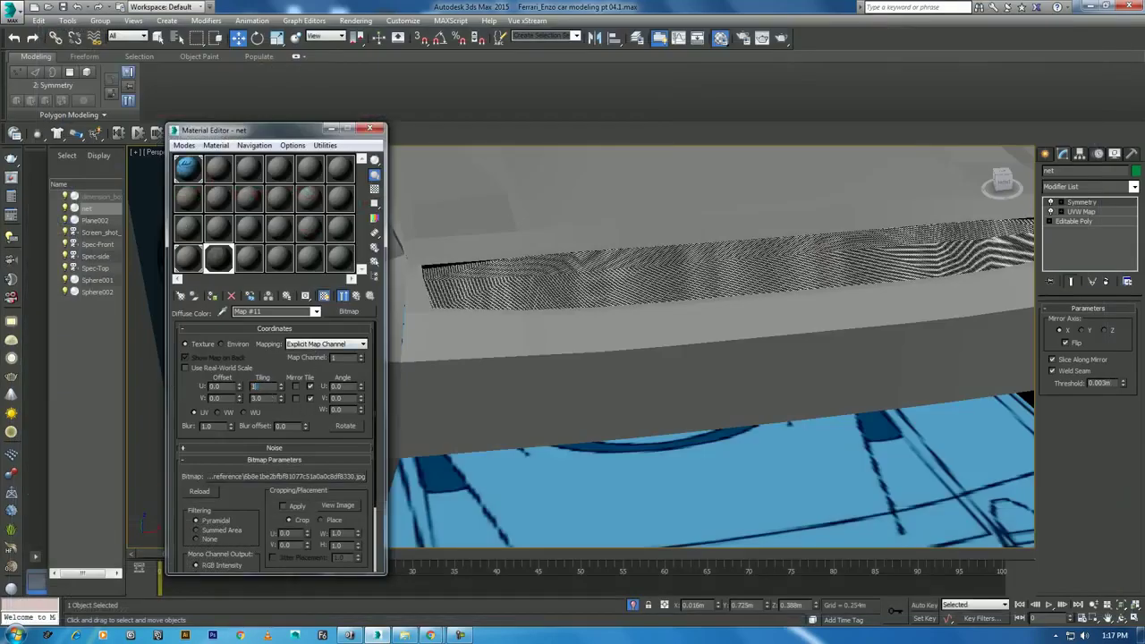
key(Tab)
text(1)
key(Return)
scroll(706, 329, up, 2)
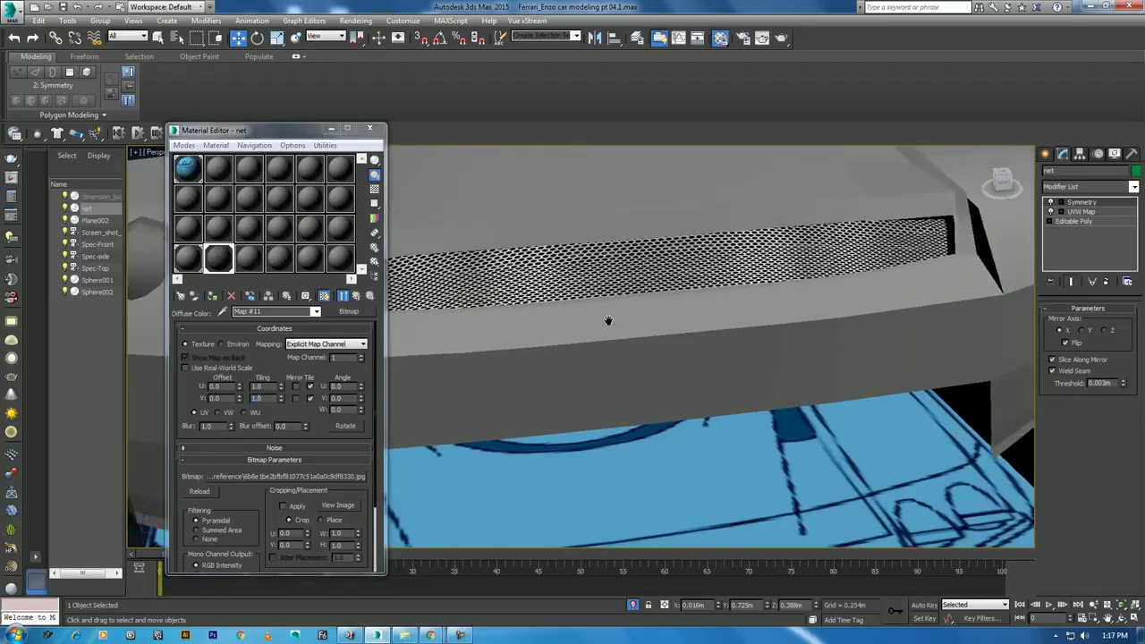
scroll(677, 324, down, 2)
scroll(702, 320, up, 2)
scroll(769, 315, up, 1)
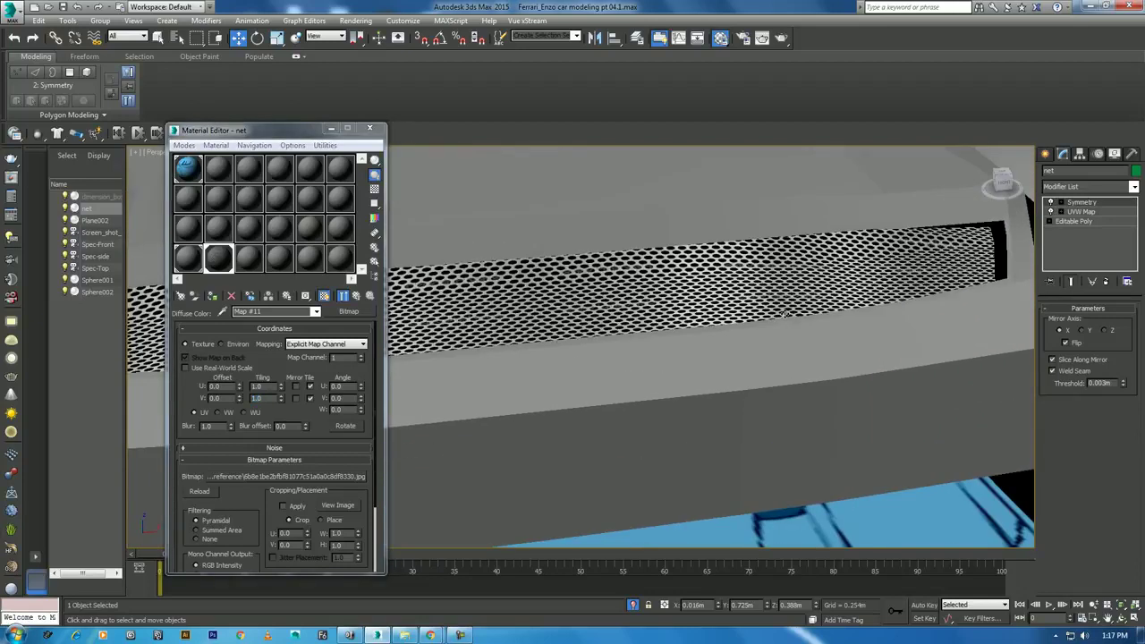
scroll(784, 313, down, 2)
scroll(787, 309, down, 1)
scroll(800, 303, up, 4)
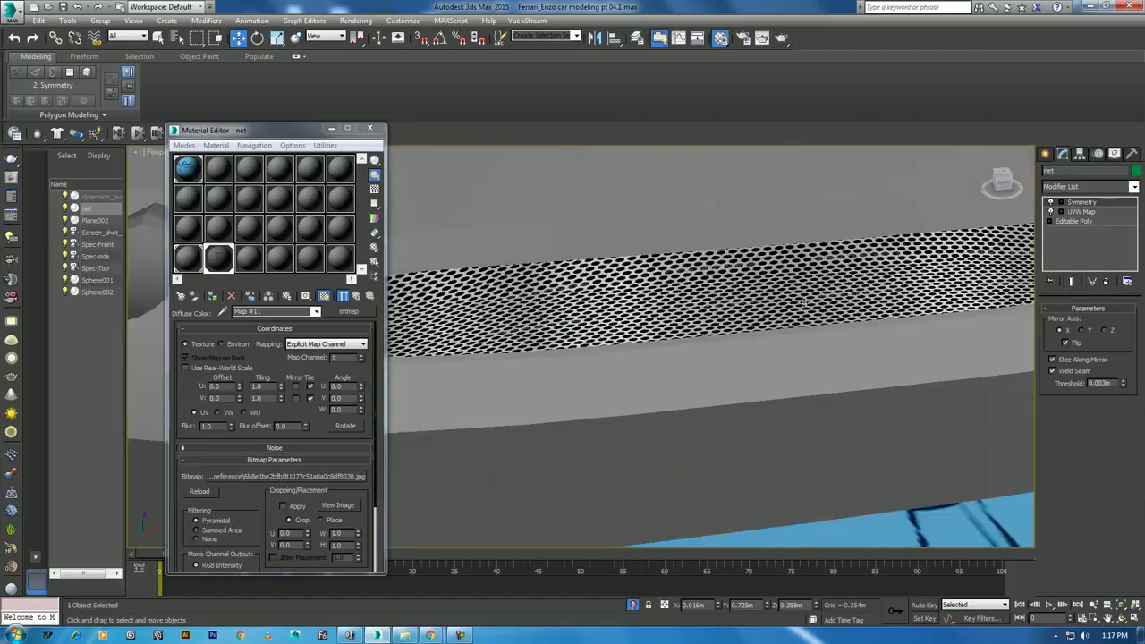
click(1082, 212)
Switch the net's UVW Map to Box and scale its gizmo down for finer holes
click(1075, 377)
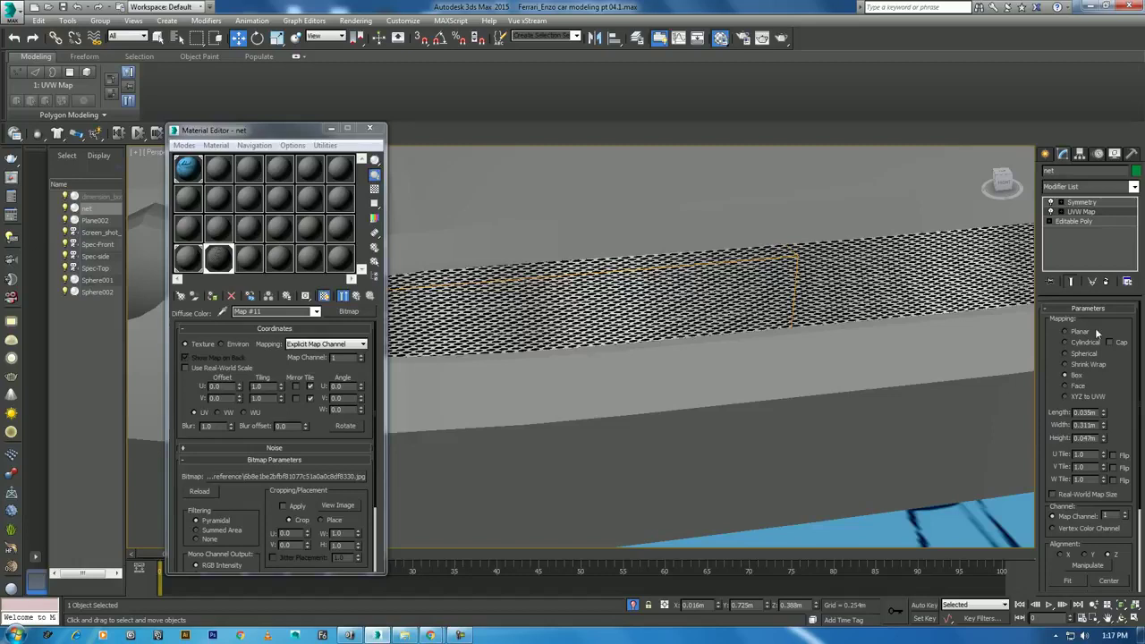
click(1062, 213)
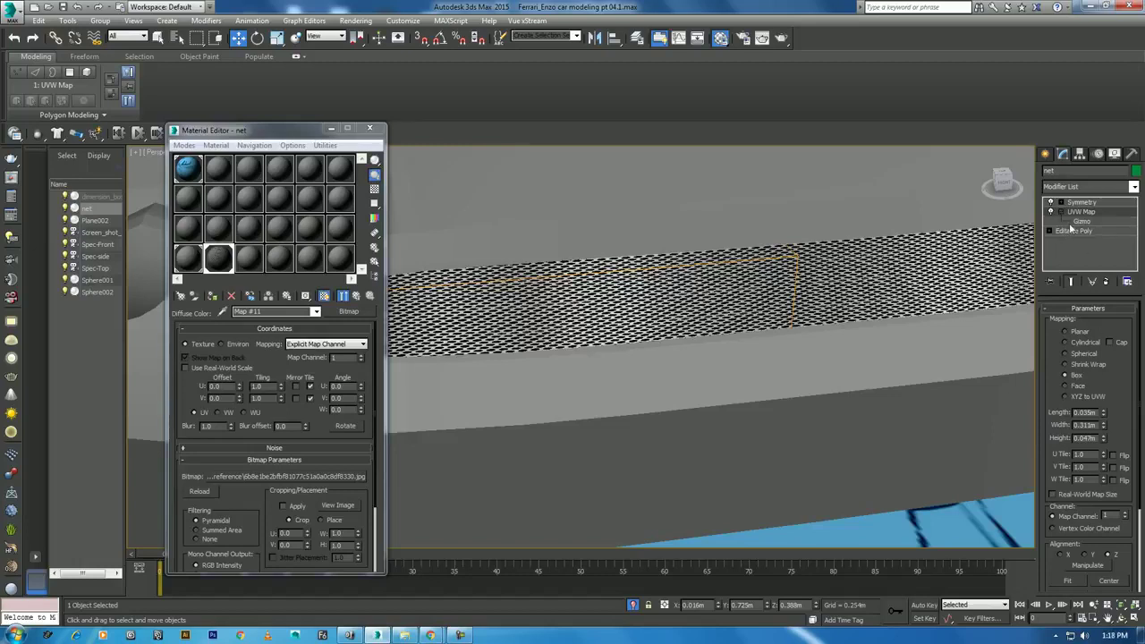
click(1079, 222)
middle_drag(684, 298, 721, 309)
key(r)
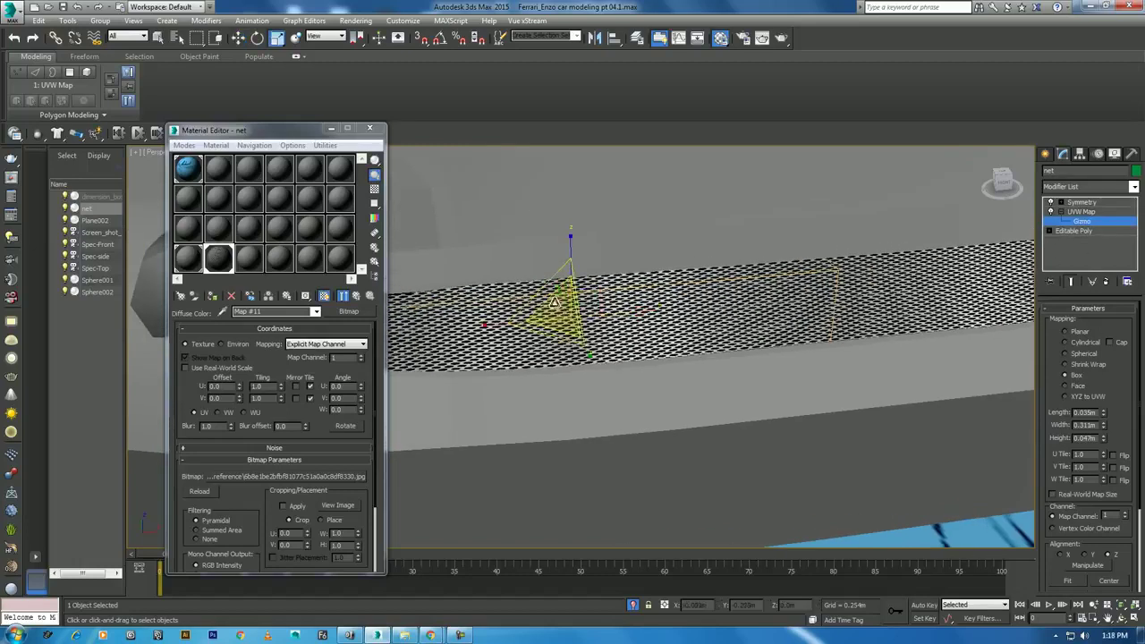
drag(561, 300, 574, 191)
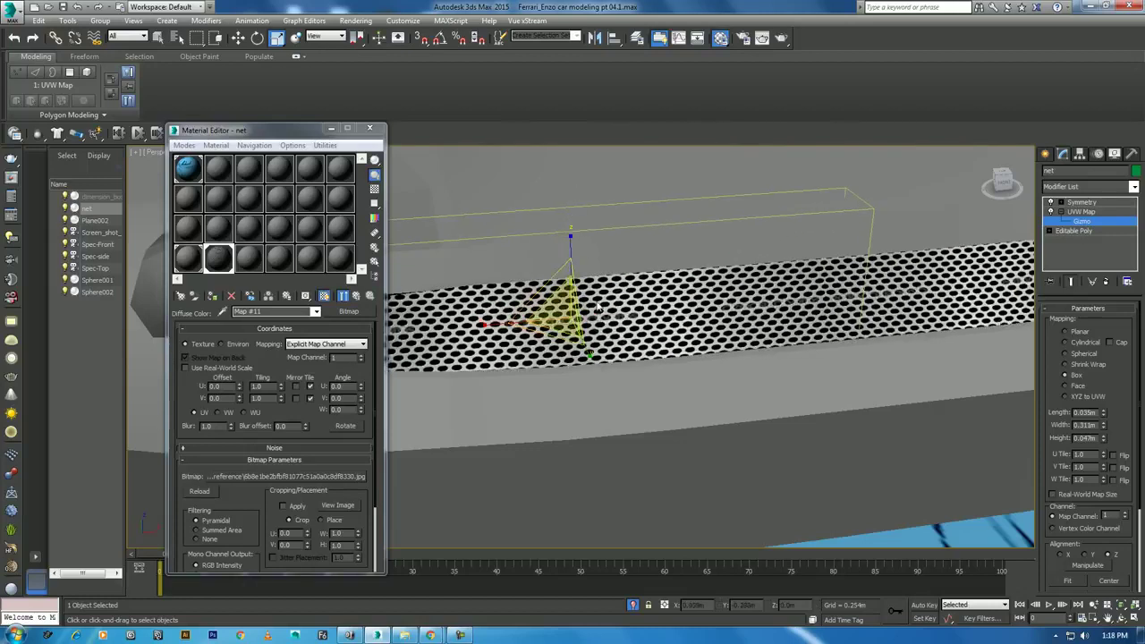
drag(562, 309, 540, 330)
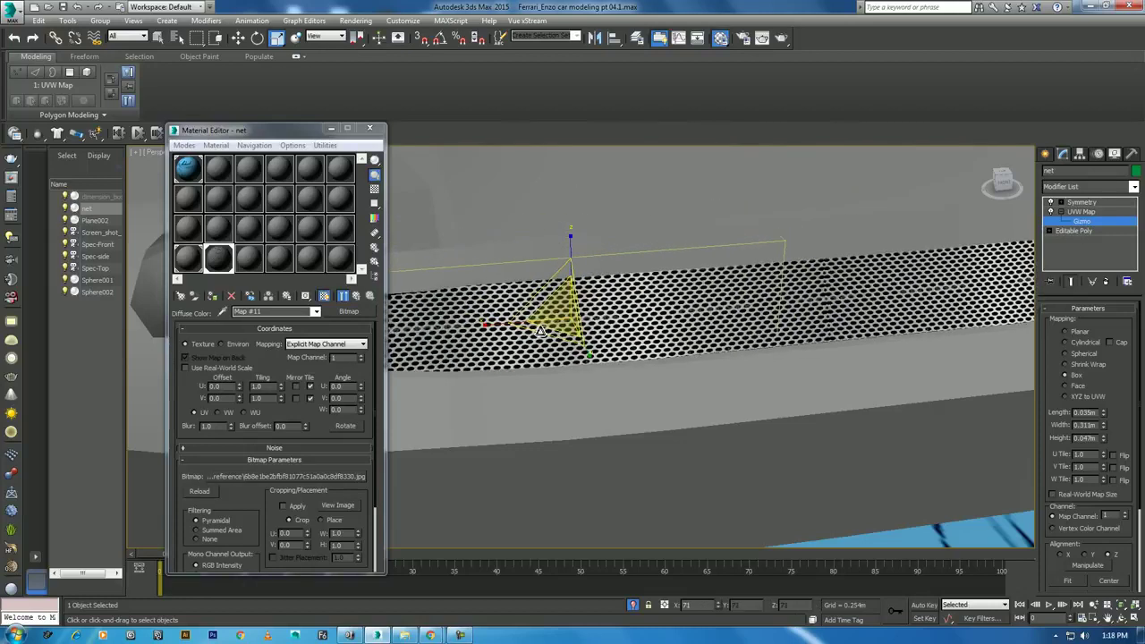
scroll(665, 337, down, 2)
mouse_move(665, 337)
alt+middle_down()
mouse_move(575, 325)
mouse_move(660, 312)
alt+middle_up()
Return to top level, close the Material Editor and clear the selection
right_click(647, 294)
click(617, 285)
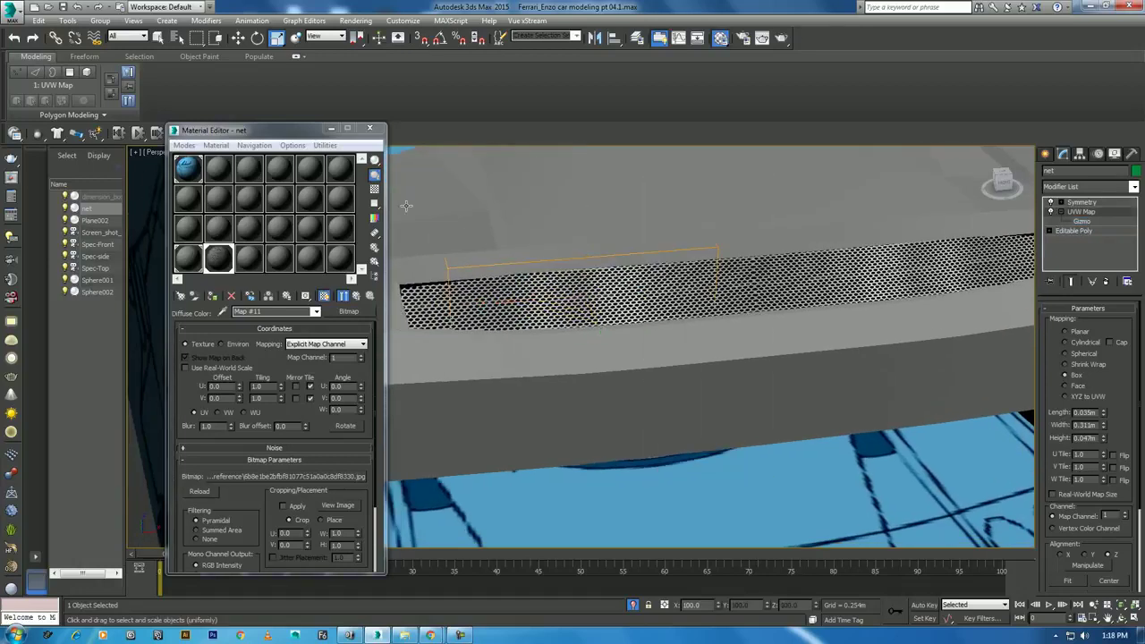
click(331, 128)
mouse_move(501, 295)
alt+middle_down()
mouse_move(523, 302)
mouse_move(552, 280)
alt+middle_up()
click(878, 348)
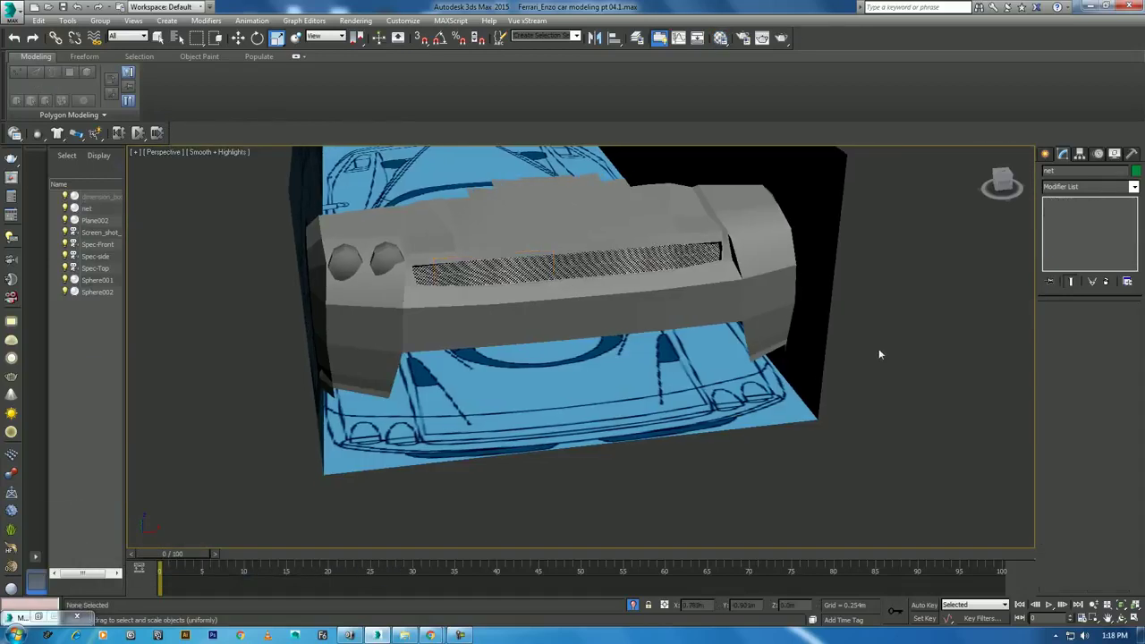
Connect the edge ring at the grille corner with a new edge across the bumper
scroll(720, 432, up, 2)
alt+middle_drag(721, 431, 746, 408)
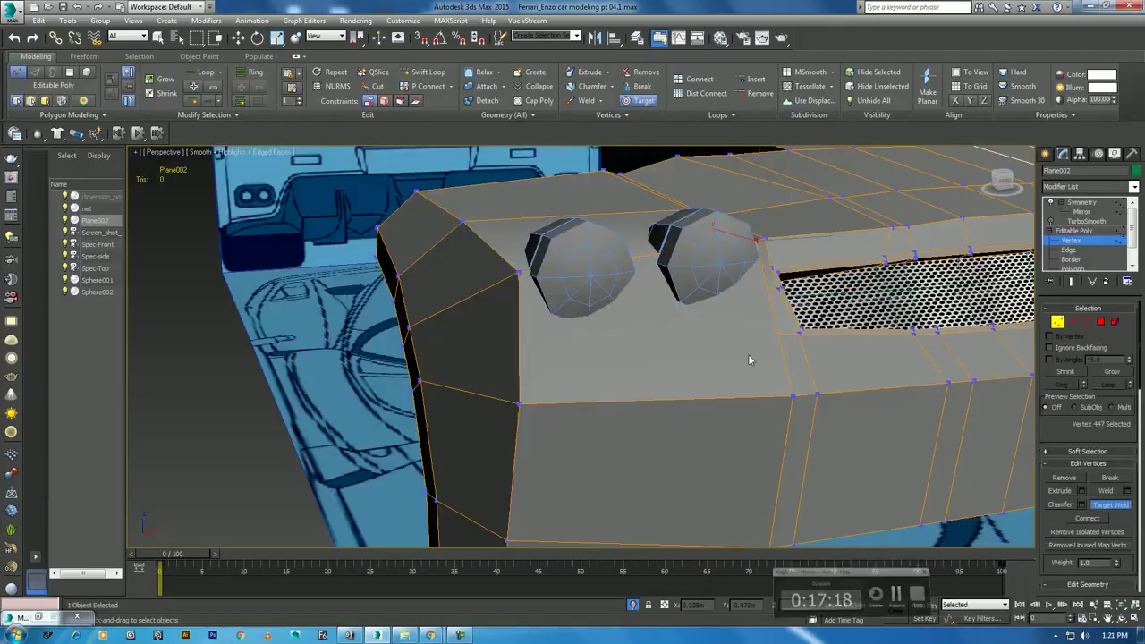
alt+middle_drag(707, 311, 1004, 370)
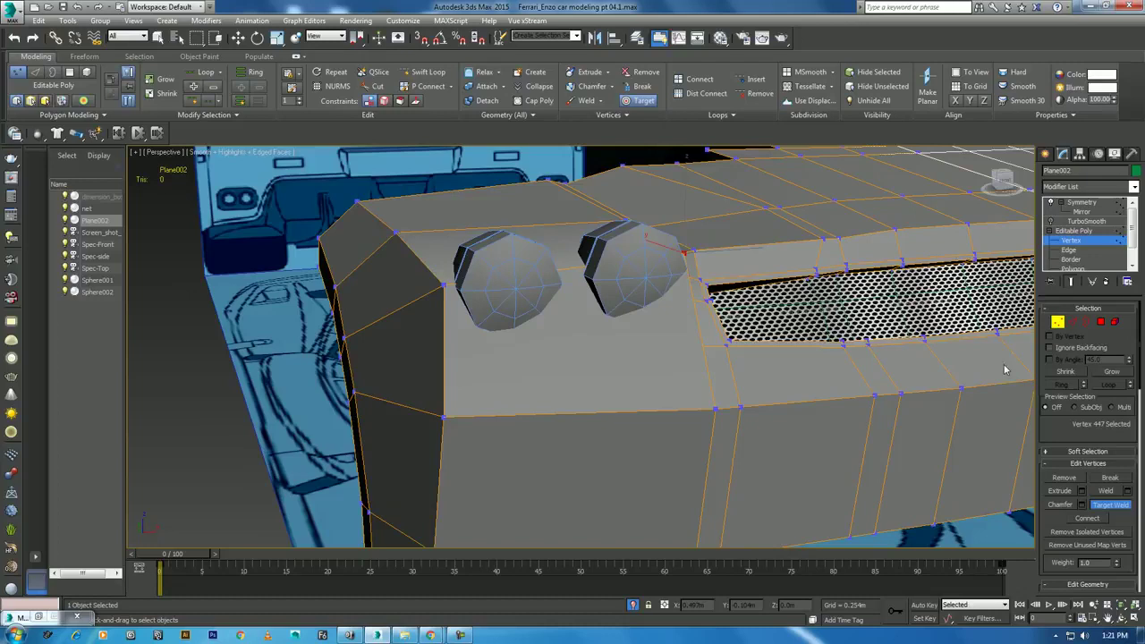
click(1072, 322)
click(699, 331)
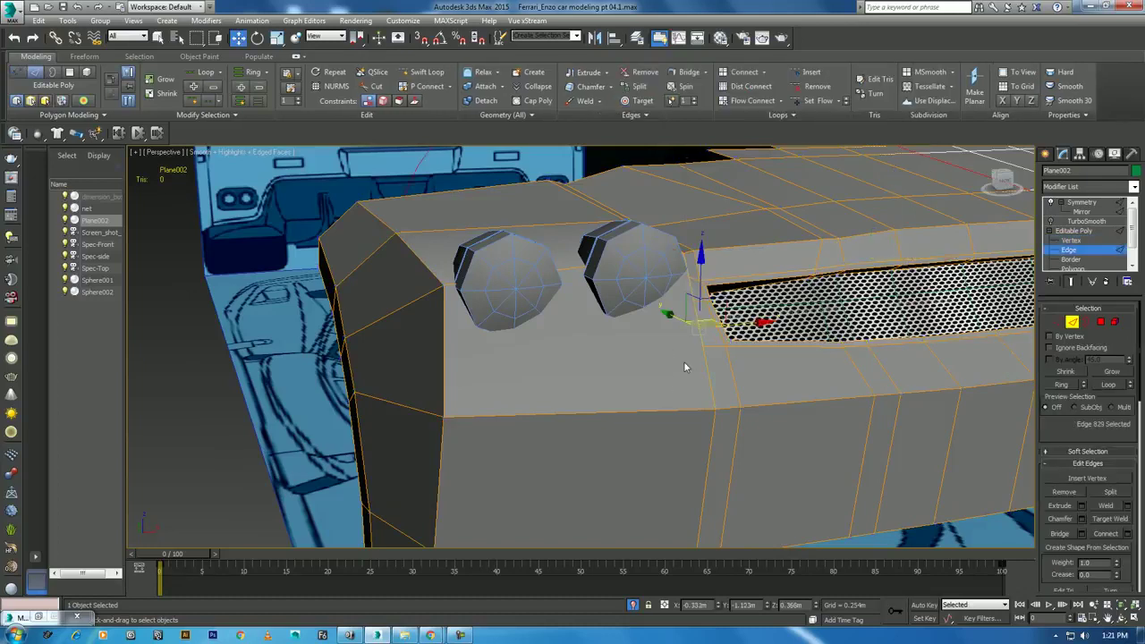
key(alt+r)
right_click(579, 359)
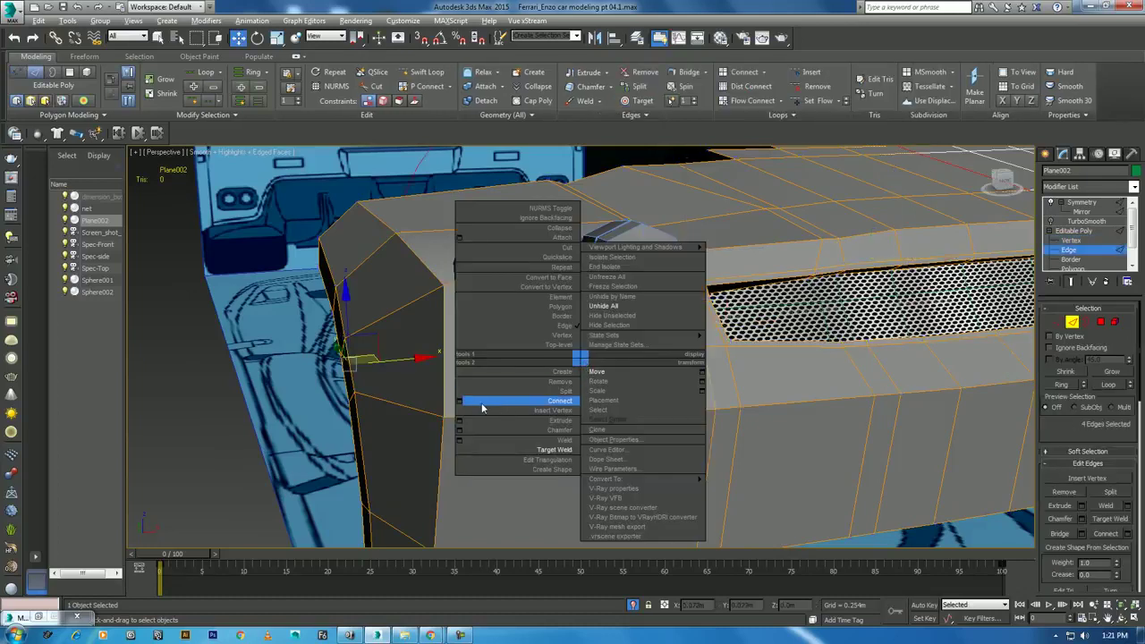
click(459, 402)
click(583, 402)
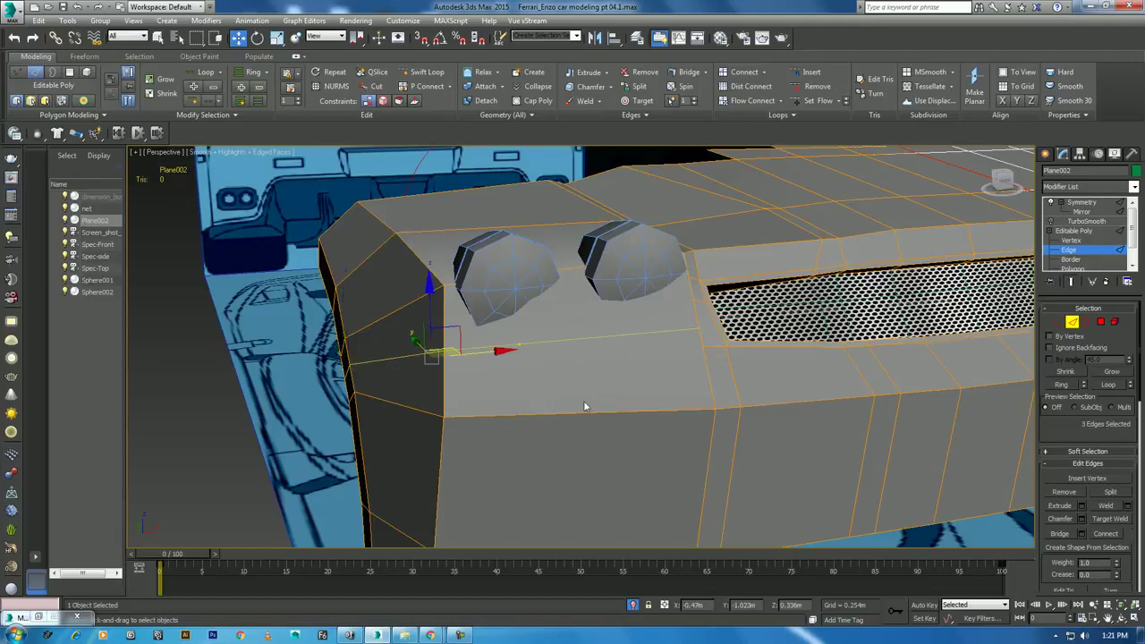
Select the body vertex at the grille corner and examine it across the four viewports
click(1058, 322)
click(700, 331)
key(alt+w)
scroll(492, 430, up, 2)
scroll(483, 448, up, 1)
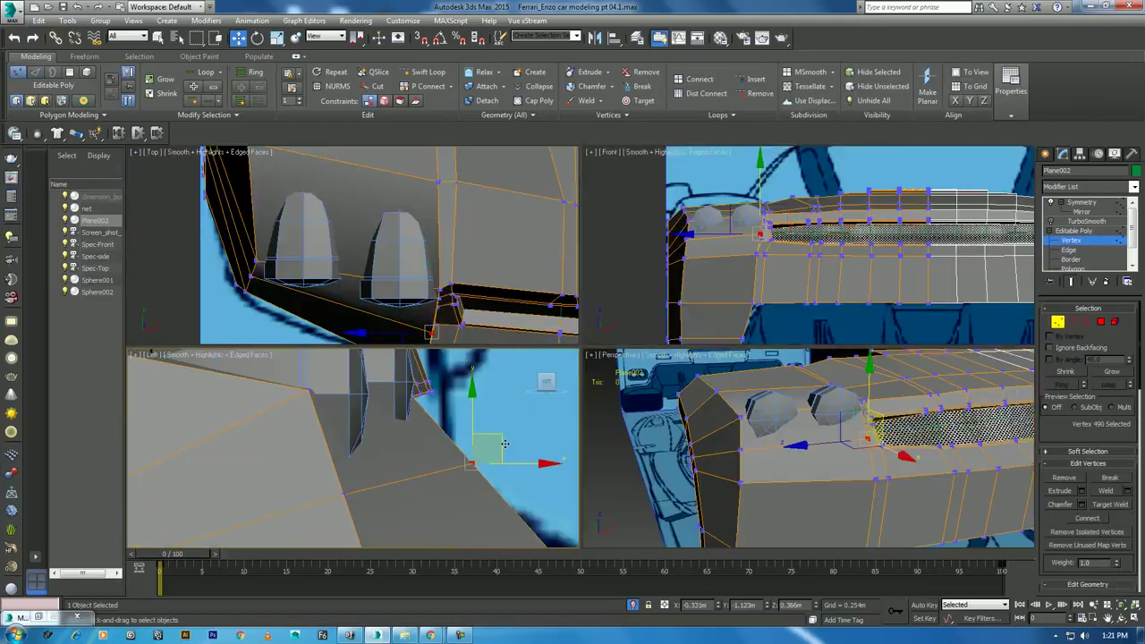
scroll(467, 478, up, 1)
alt+middle_drag(467, 478, 426, 550)
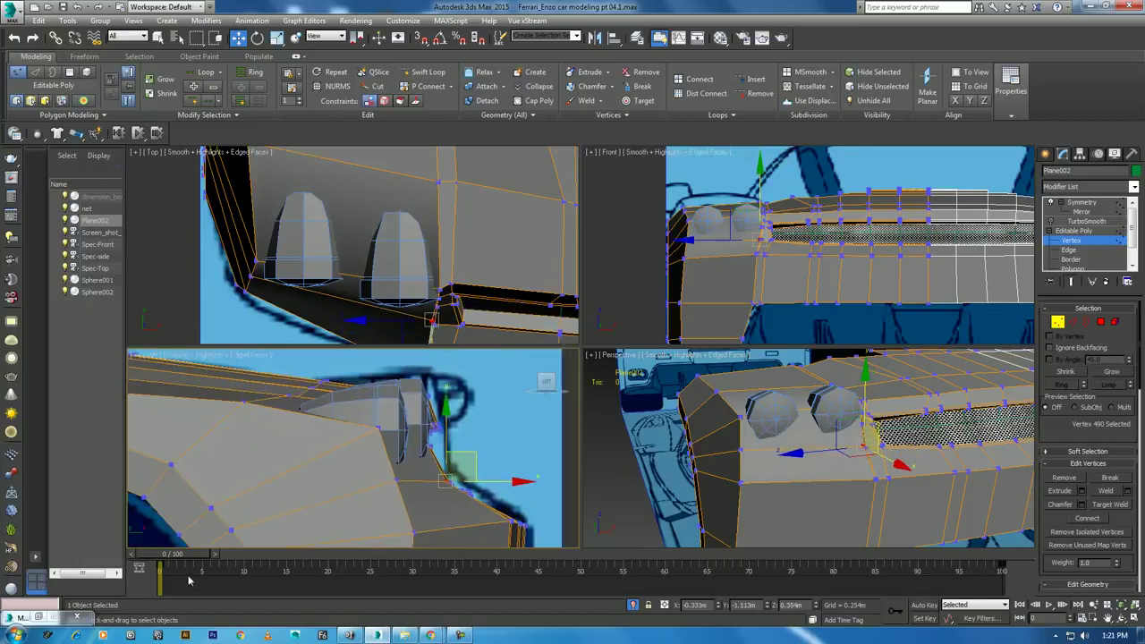
drag(172, 553, 605, 553)
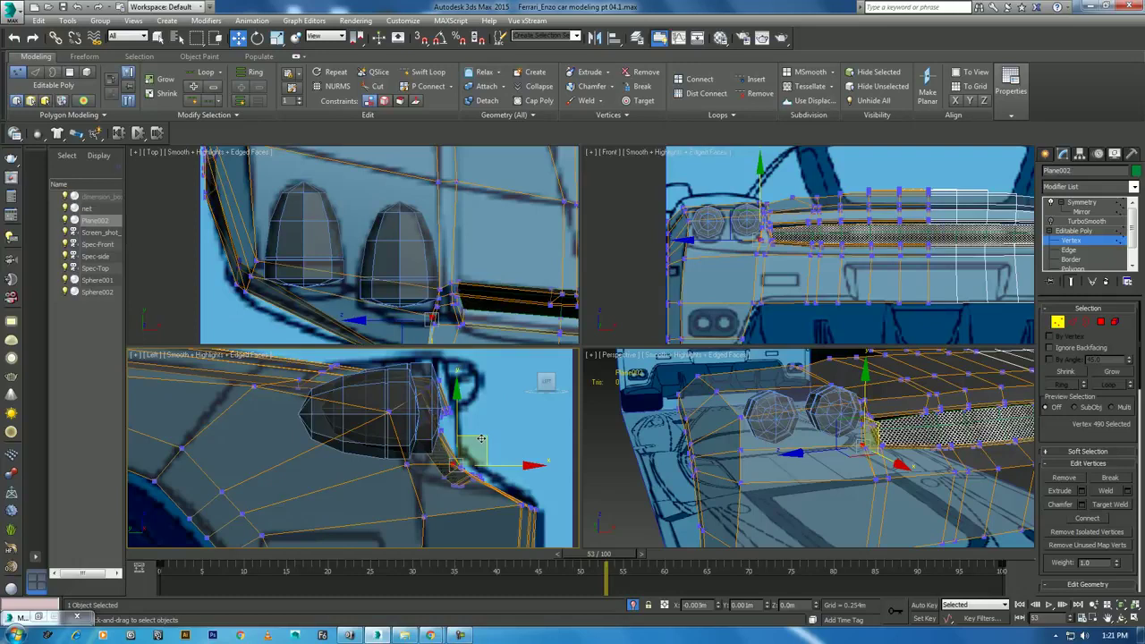
alt+middle_drag(778, 447, 799, 459)
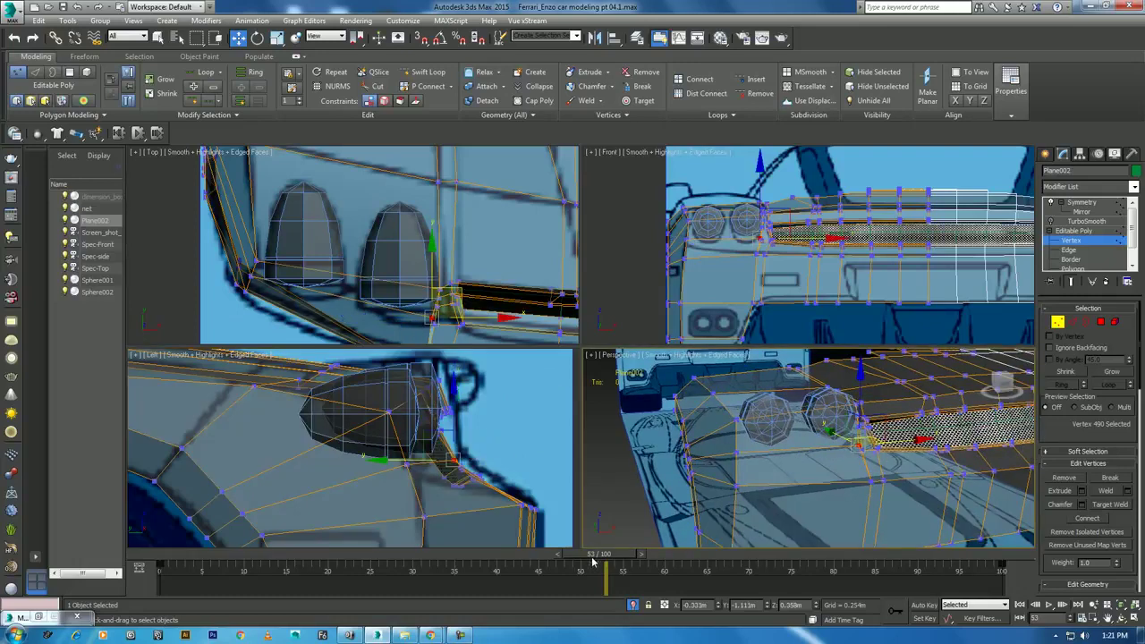
drag(592, 561, 159, 564)
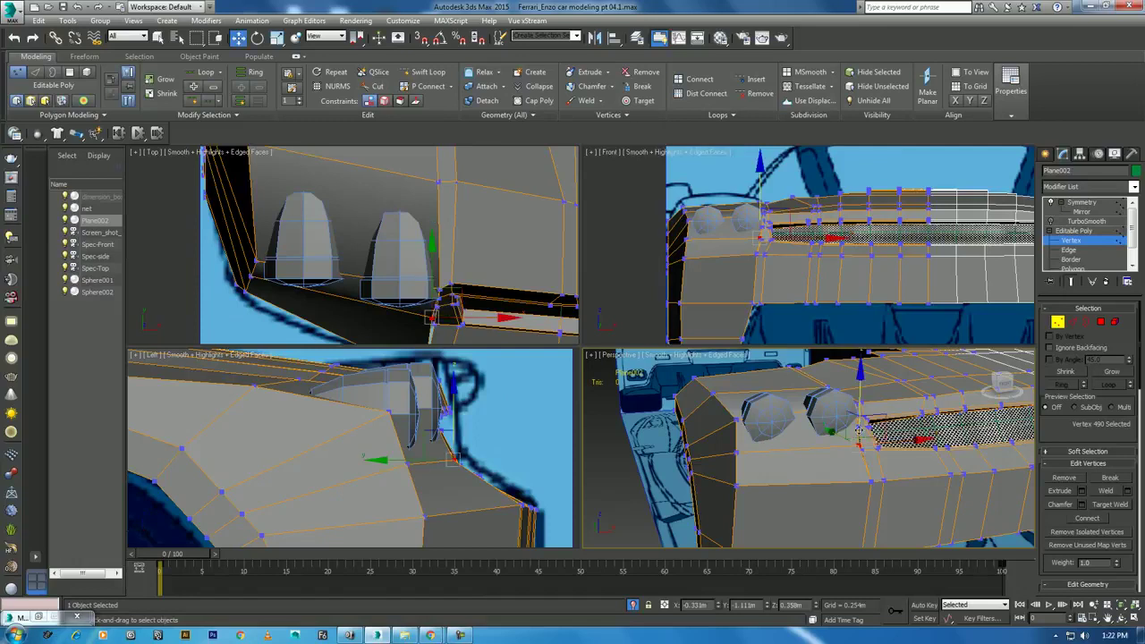
alt+middle_drag(905, 461, 1033, 552)
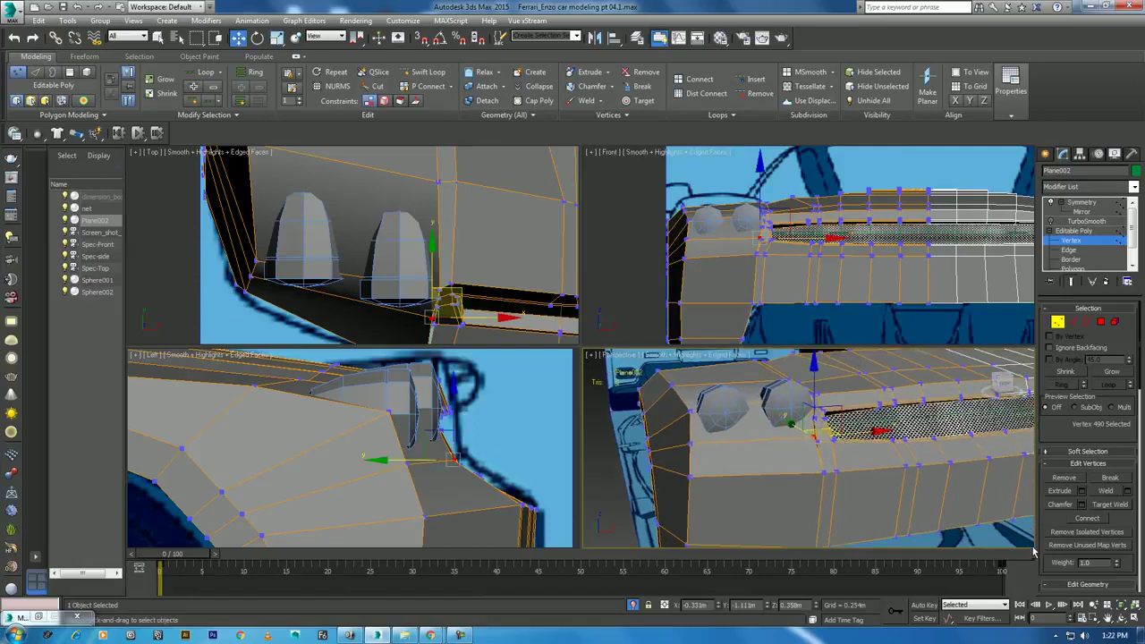
Target Weld the stray bumper-corner vertex onto its neighbour
click(1109, 621)
mouse_move(811, 422)
mouse_down()
mouse_move(747, 440)
mouse_move(811, 460)
mouse_move(829, 495)
mouse_up()
right_click(823, 461)
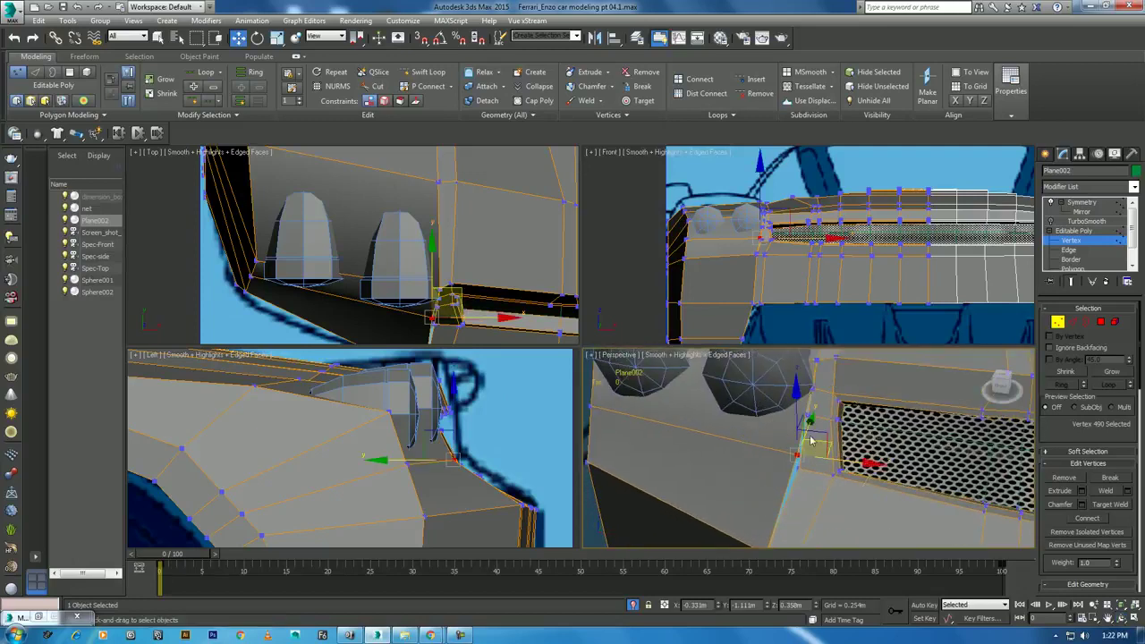
right_click(805, 431)
click(795, 512)
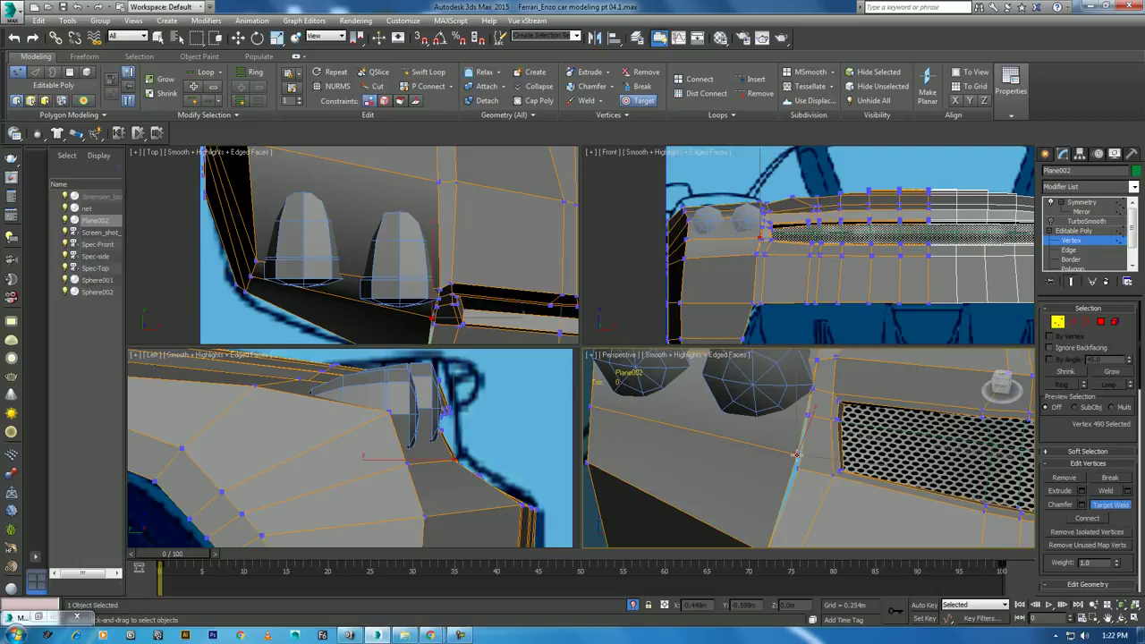
click(796, 458)
Raise a side vertex of the bumper slightly in the Left view
middle_drag(451, 309, 439, 275)
mouse_move(851, 467)
middle_down()
mouse_move(796, 438)
mouse_move(974, 458)
middle_up()
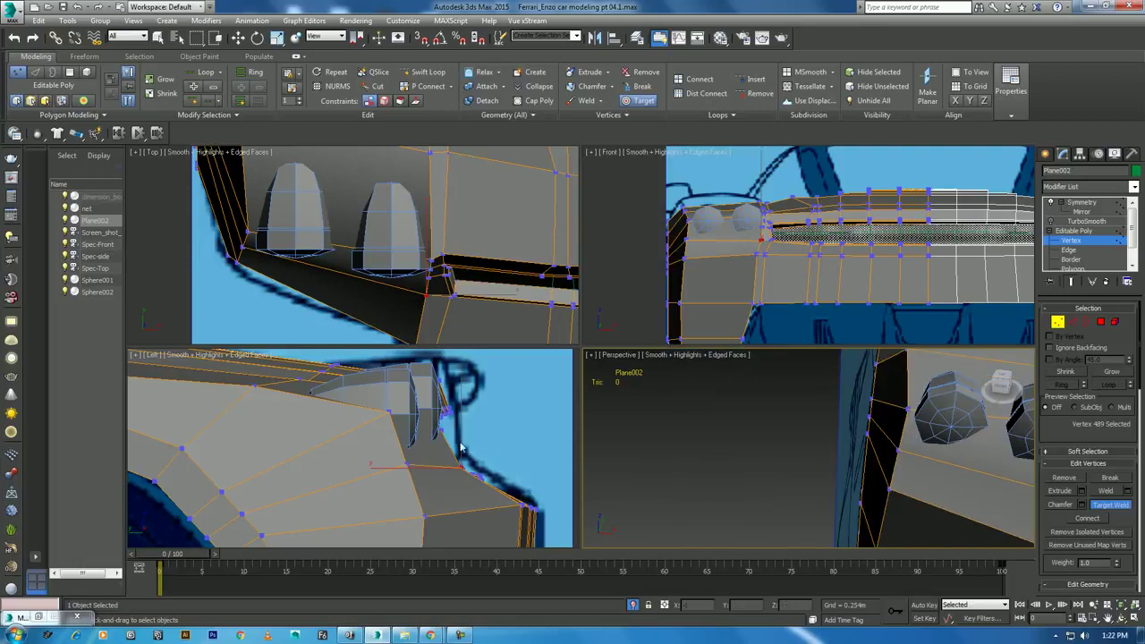
middle_drag(401, 456, 374, 443)
scroll(263, 464, up, 3)
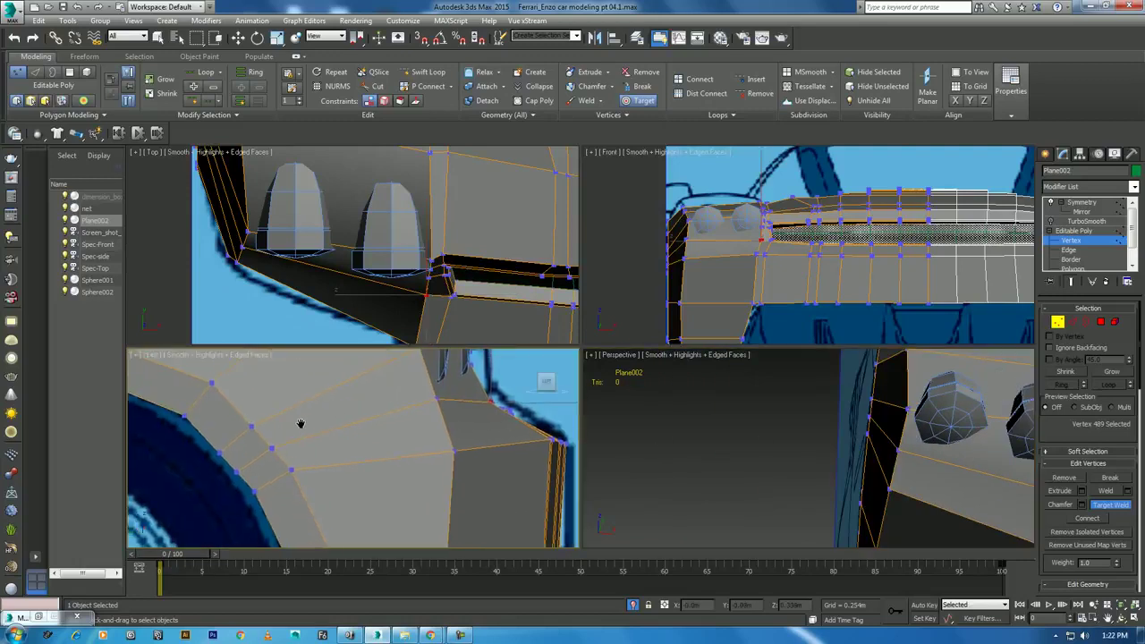
key(w)
click(257, 424)
mouse_move(257, 424)
mouse_down()
mouse_move(260, 414)
mouse_move(286, 444)
mouse_up()
click(278, 444)
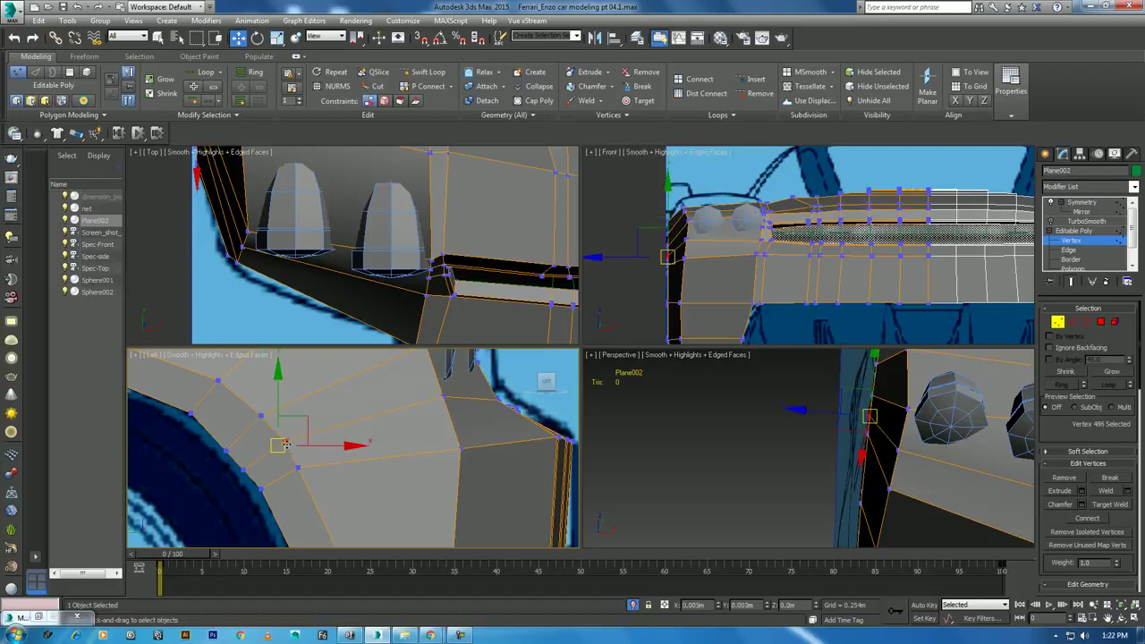
Maximize Perspective and orbit to check the bumper's front and side
middle_drag(432, 353, 413, 414)
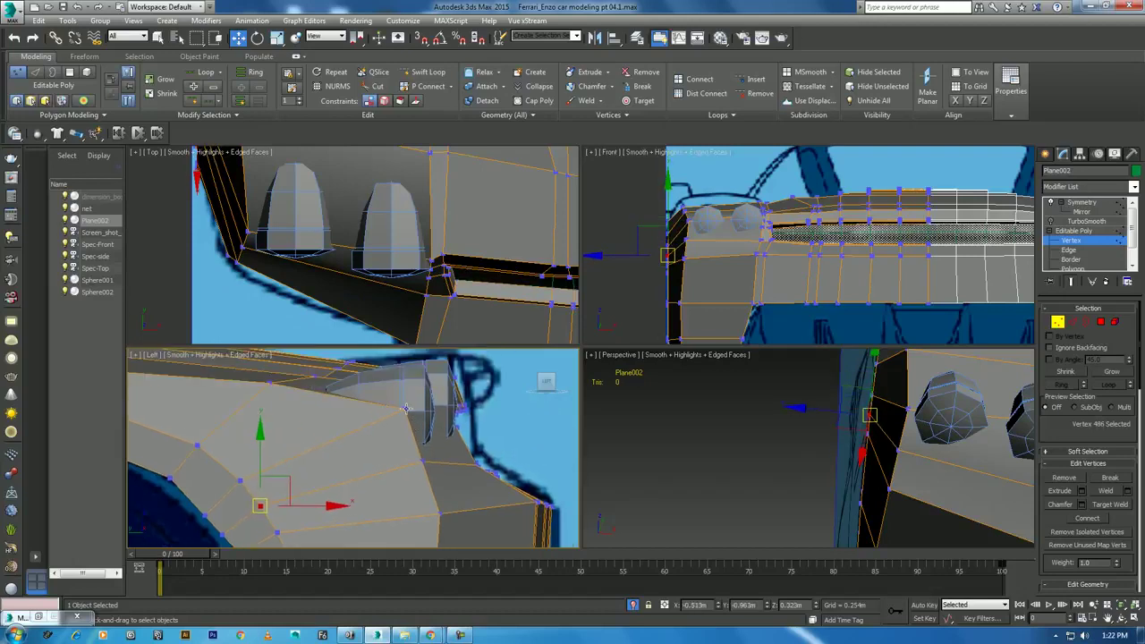
alt+middle_drag(787, 429, 828, 462)
key(alt+w)
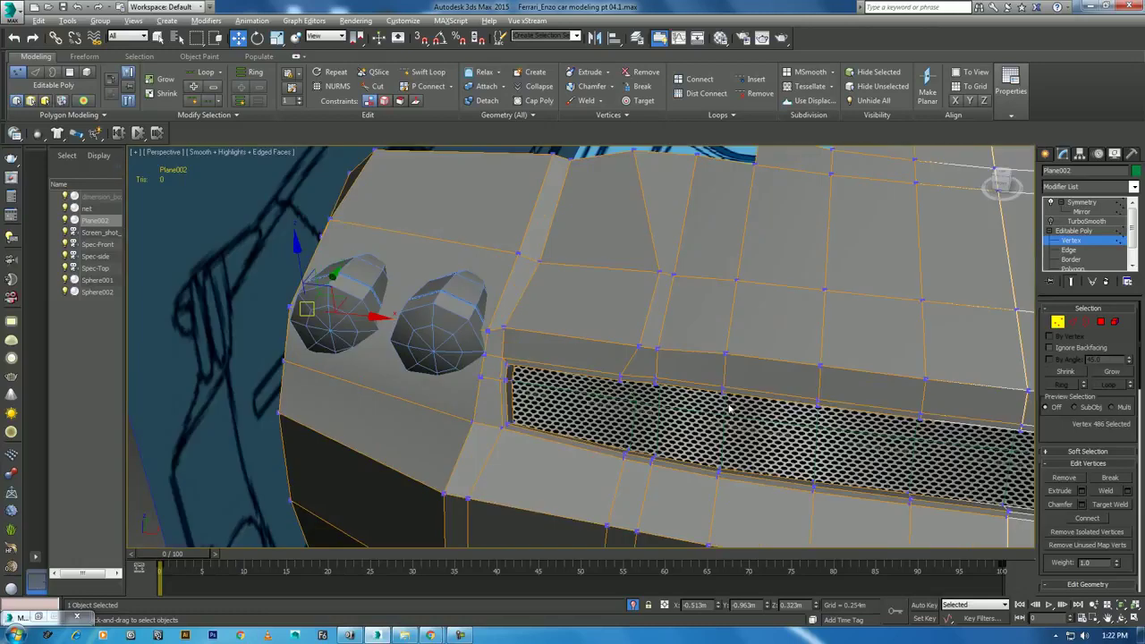
scroll(728, 404, down, 2)
click(1120, 618)
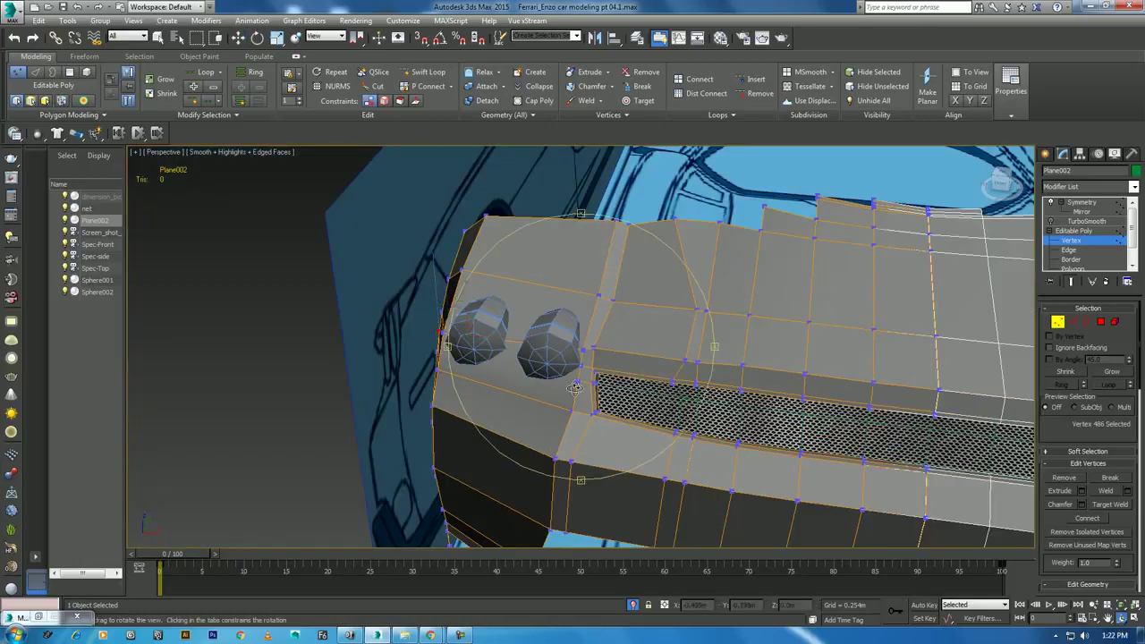
mouse_move(606, 373)
mouse_down()
mouse_move(646, 367)
mouse_move(635, 374)
mouse_up()
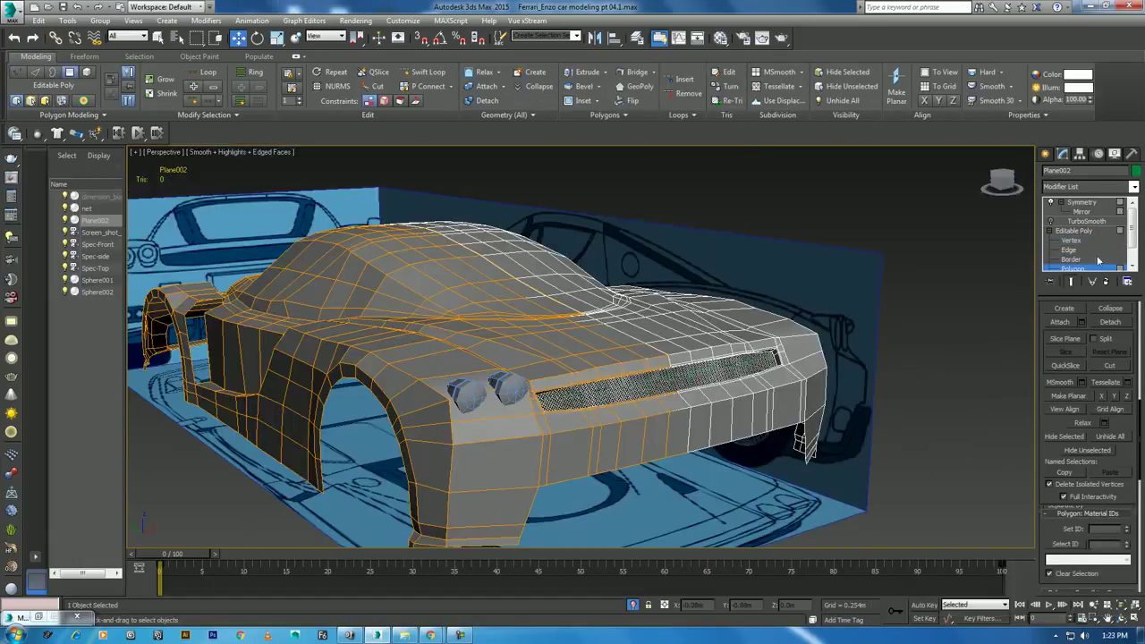
Select the edge loop below the round lamps and Connect it with new edges
click(1071, 254)
click(489, 438)
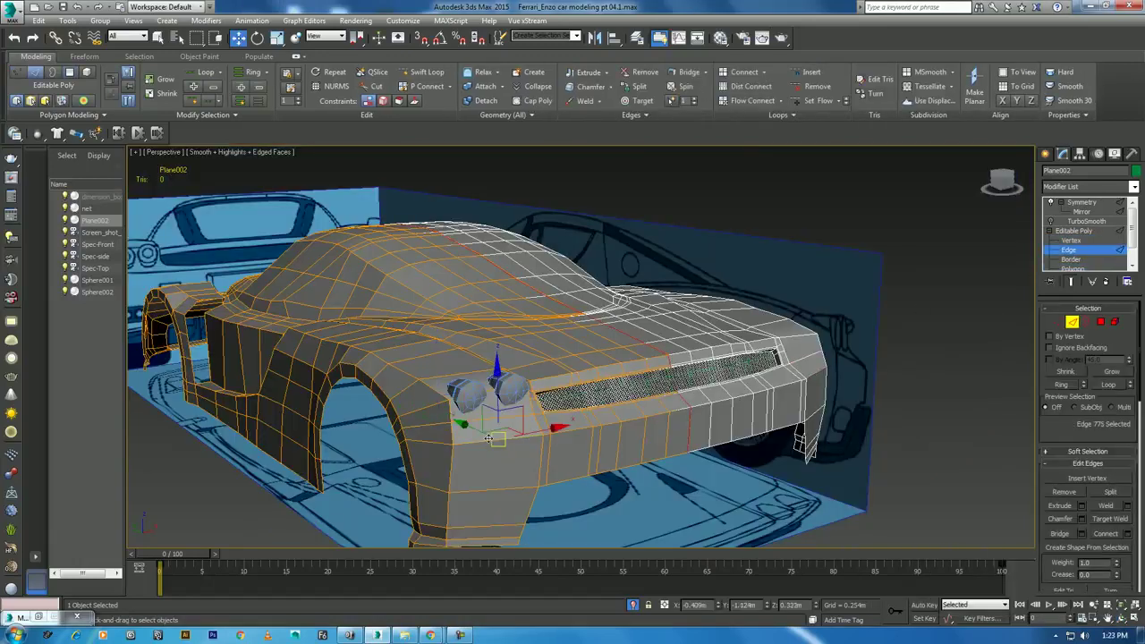
double_click(490, 437)
right_click(498, 385)
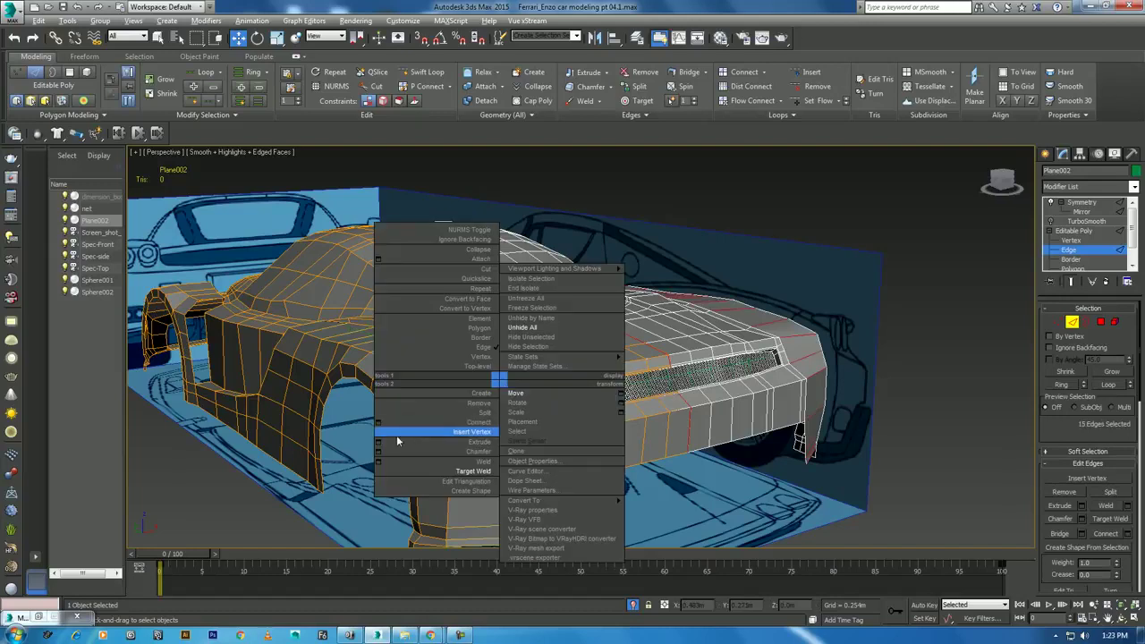
click(376, 424)
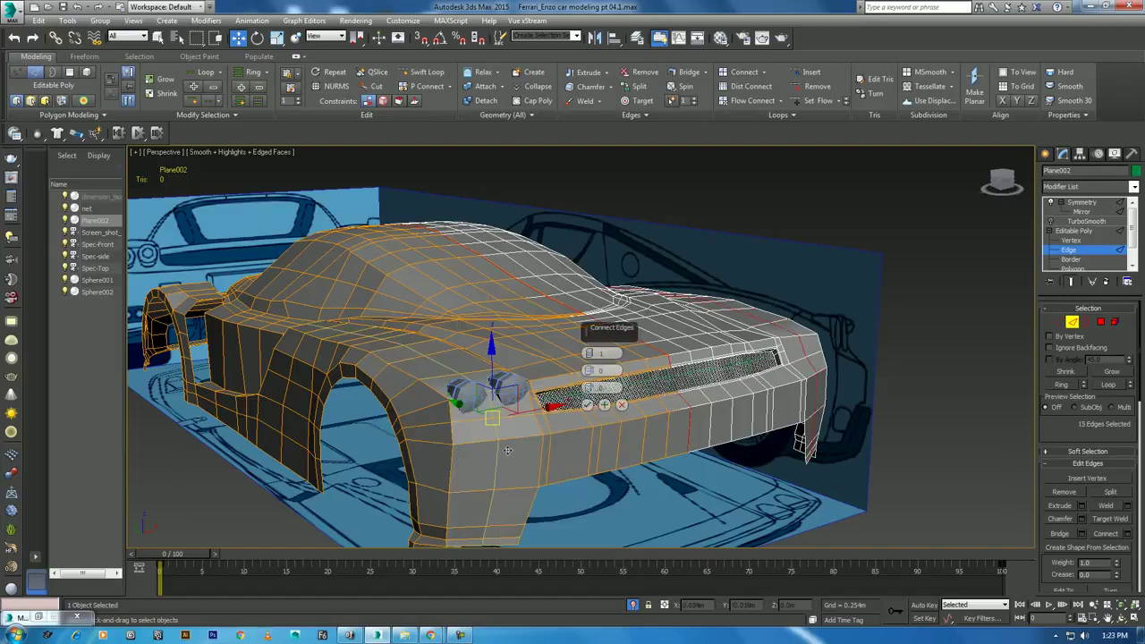
Add a second connecting edge loop, apply it, and switch to the four-viewport layout
mouse_move(413, 534)
alt+middle_down()
mouse_move(535, 349)
mouse_move(519, 381)
alt+middle_up()
scroll(511, 393, up, 2)
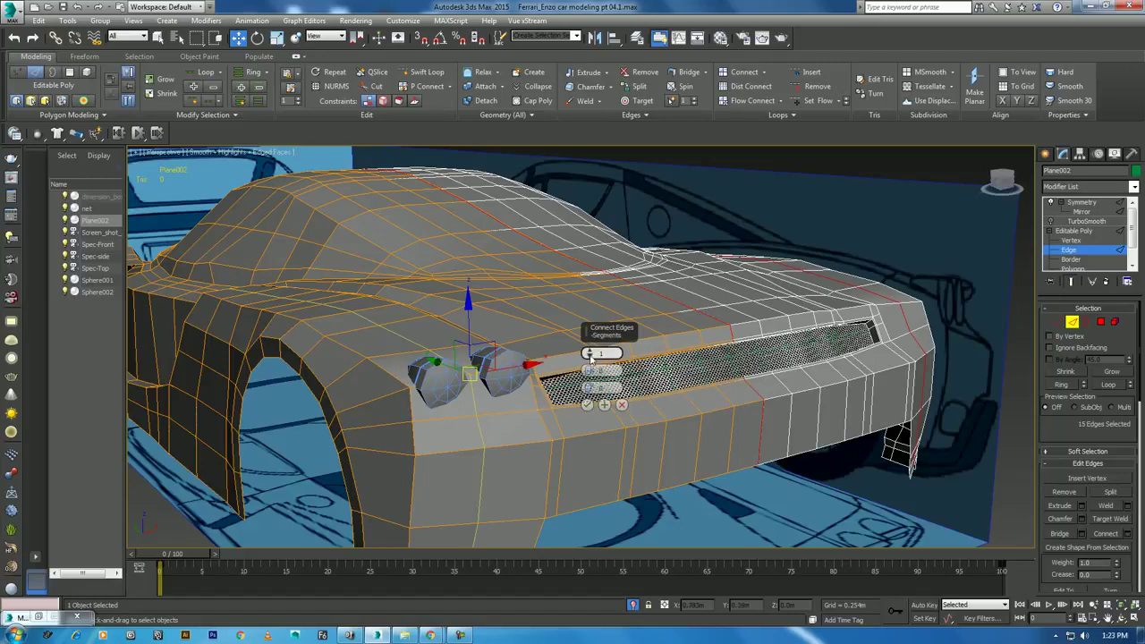
drag(590, 354, 592, 355)
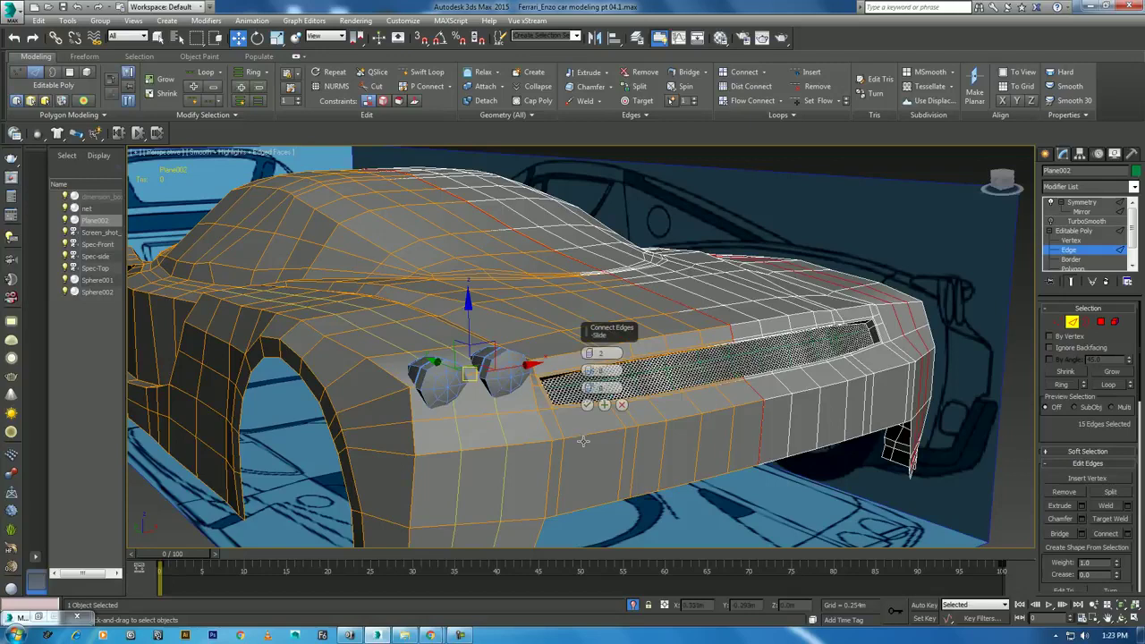
click(581, 405)
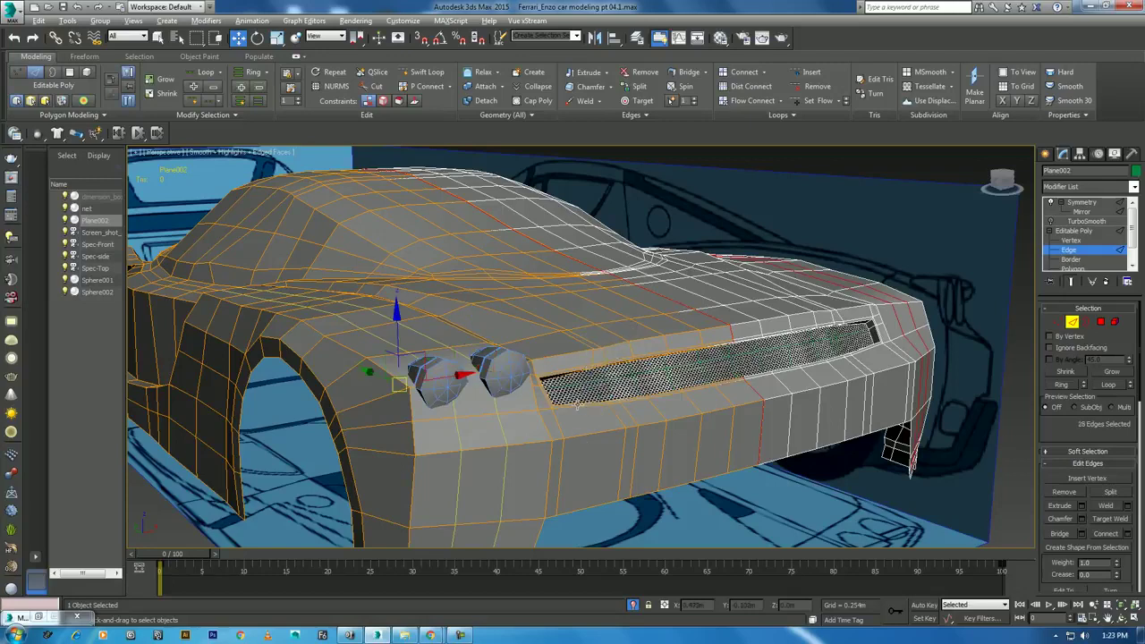
key(alt+w)
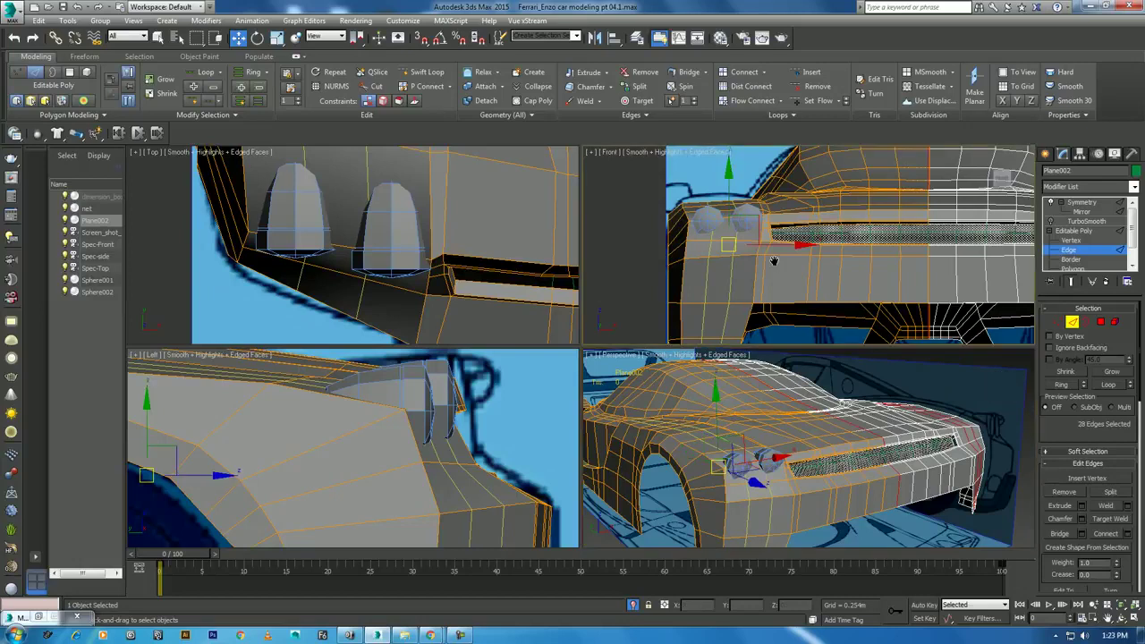
scroll(754, 264, down, 2)
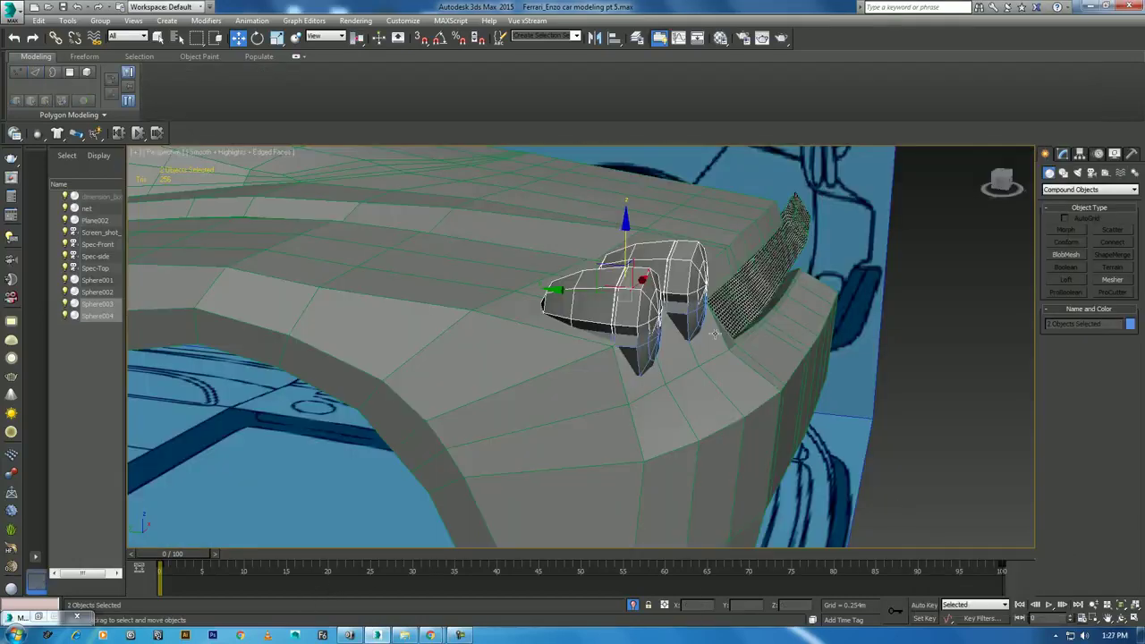
Reposition the two selected headlight pieces, then hide them
middle_drag(715, 333, 692, 334)
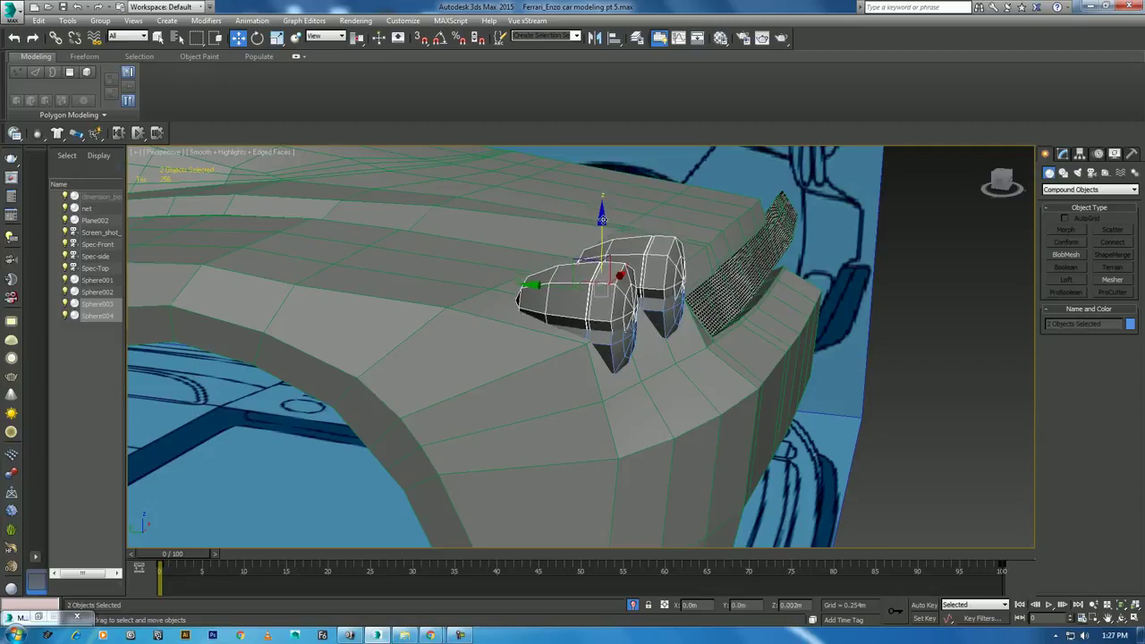
drag(667, 329, 666, 301)
drag(601, 190, 601, 203)
right_click(609, 214)
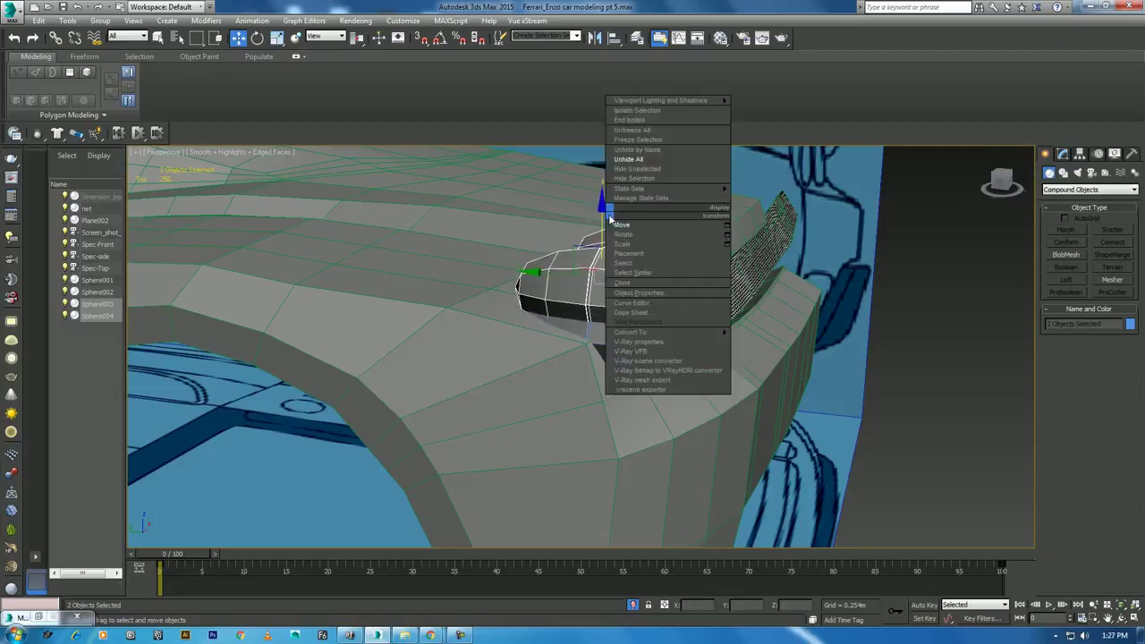
click(651, 186)
Select the other two headlight pieces, isolate them with Alt+Q, and select Sphere001
click(661, 281)
ctrl+click(624, 318)
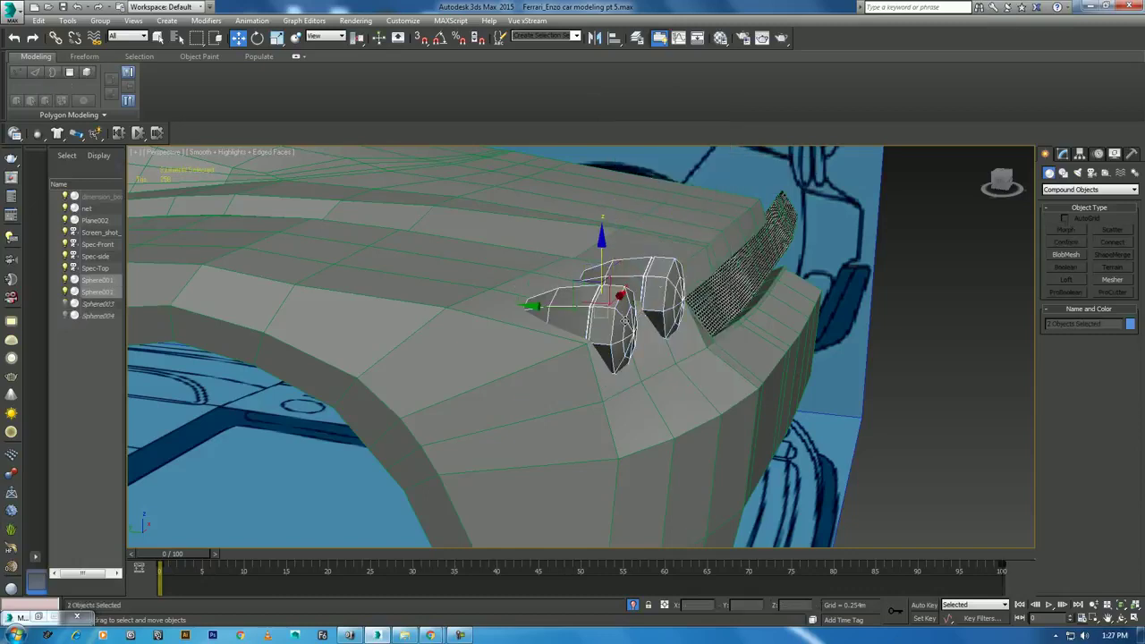
key(r)
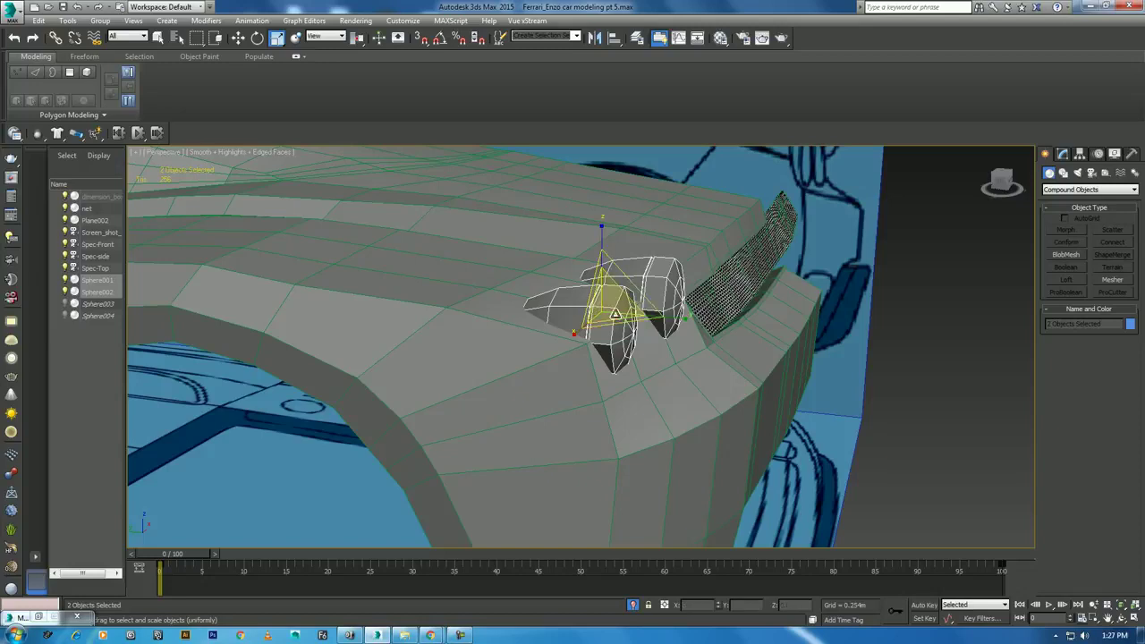
alt+middle_drag(617, 315, 662, 319)
scroll(649, 319, up, 5)
key(alt+q)
alt+middle_drag(686, 358, 711, 335)
click(802, 318)
click(801, 318)
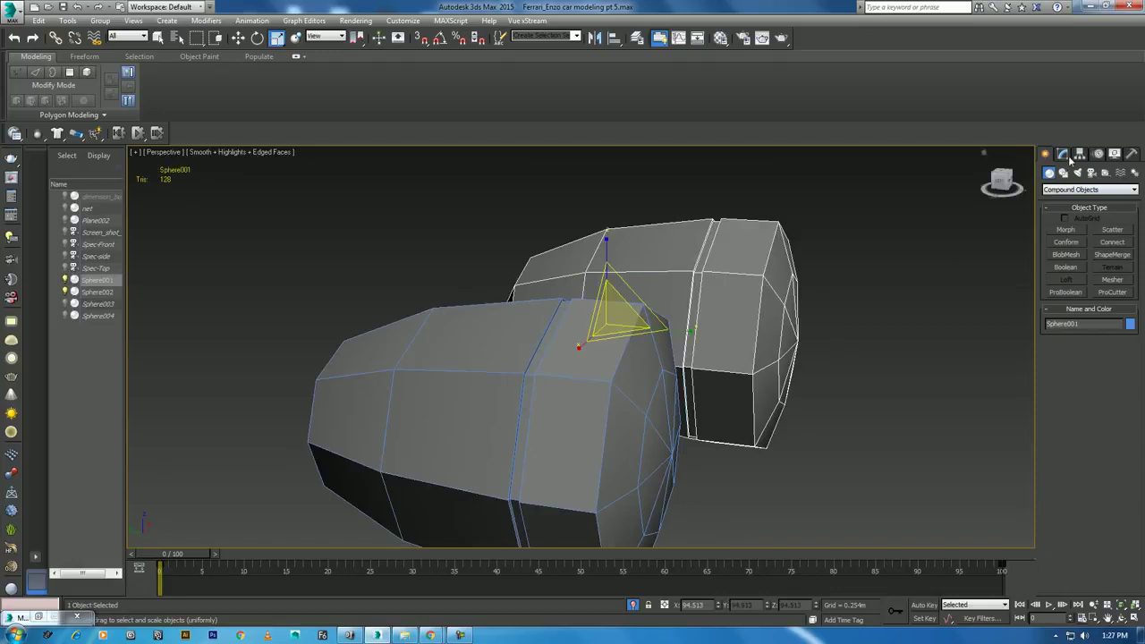
Enter Edge mode on Sphere001's Editable Poly, enable Loop, and select the groove loop
click(1068, 154)
click(1049, 212)
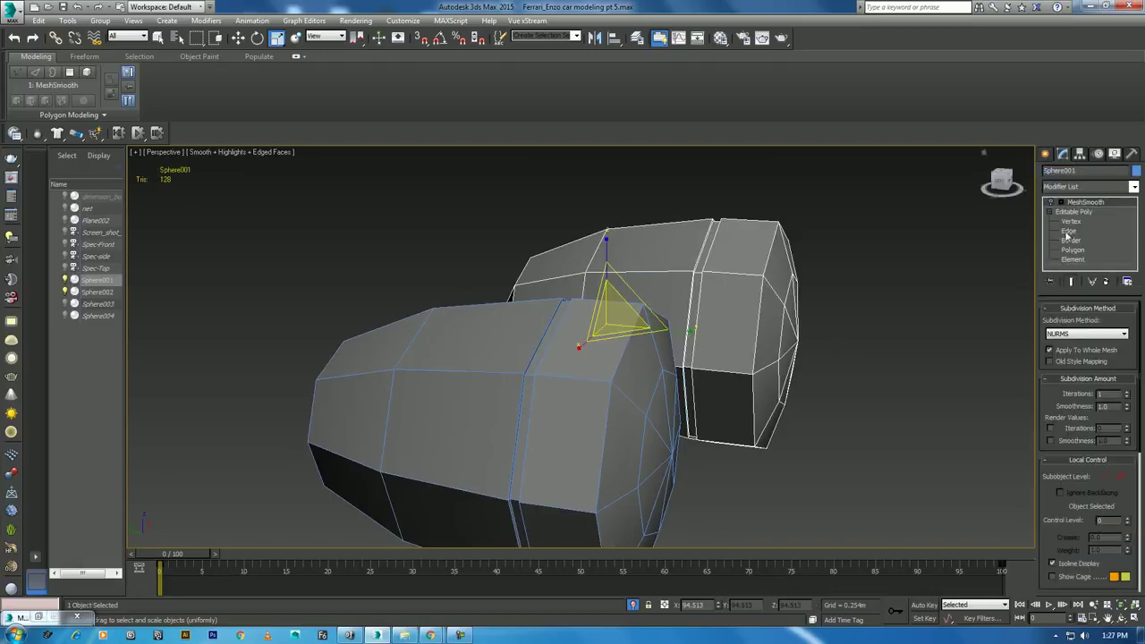
click(1068, 231)
scroll(690, 258, up, 5)
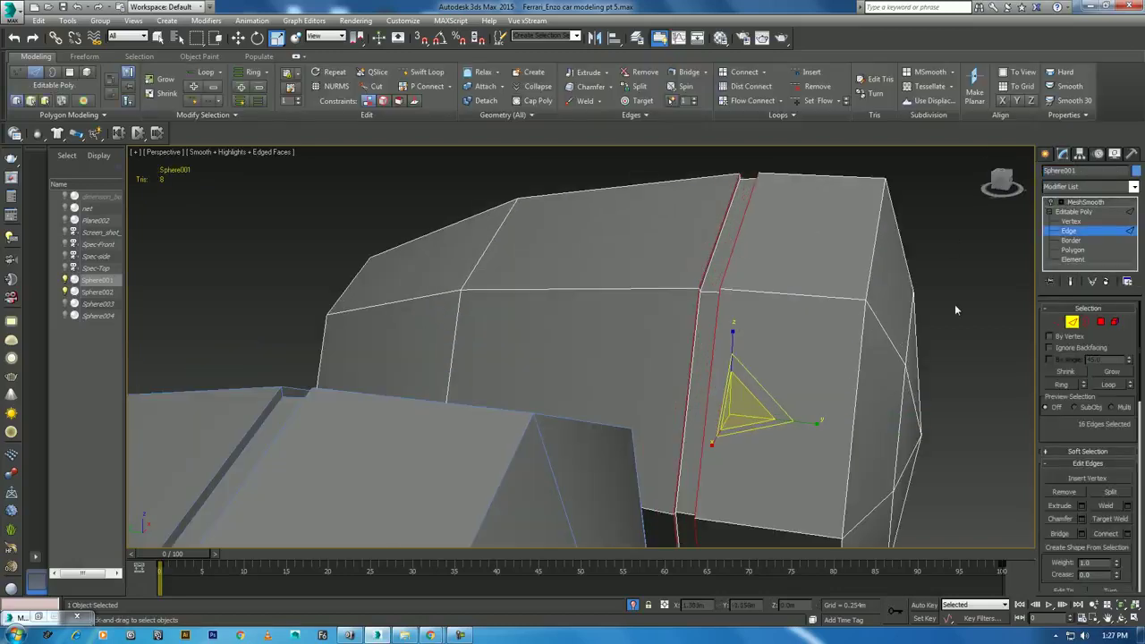
click(715, 255)
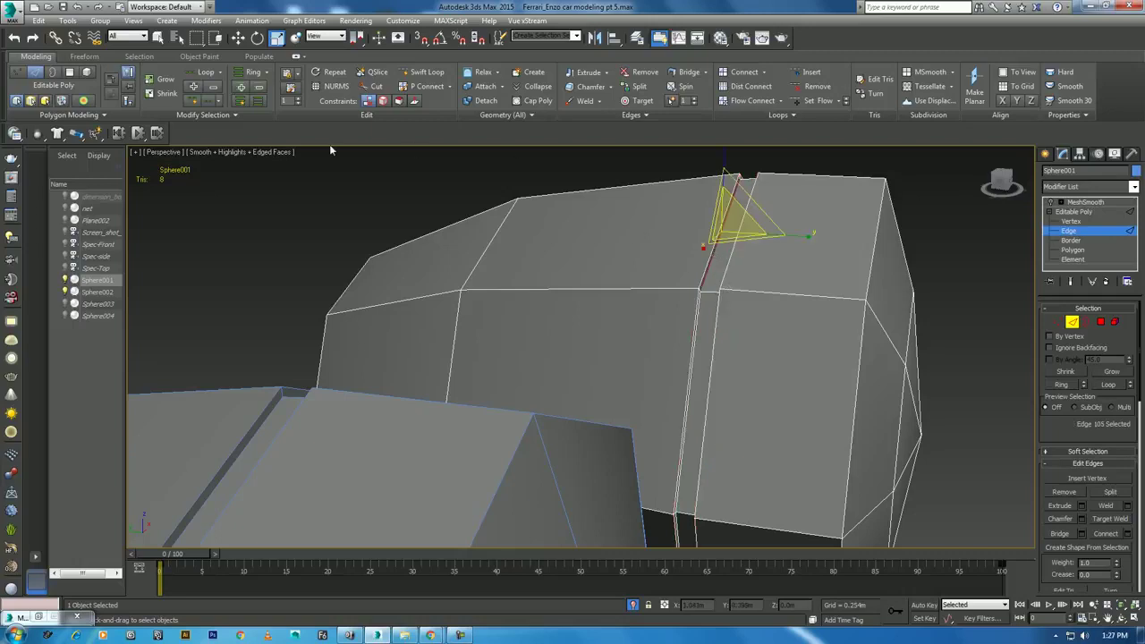
click(191, 100)
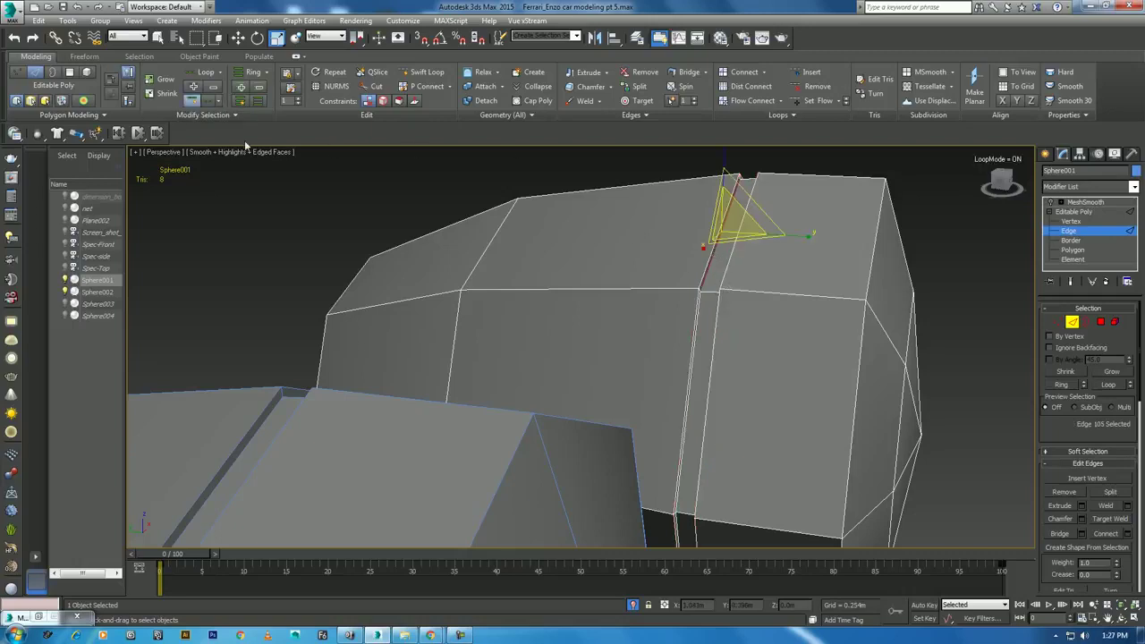
click(697, 303)
click(706, 280)
Add the neighbouring groove loop and apply a quad-menu edge command to both
click(1109, 615)
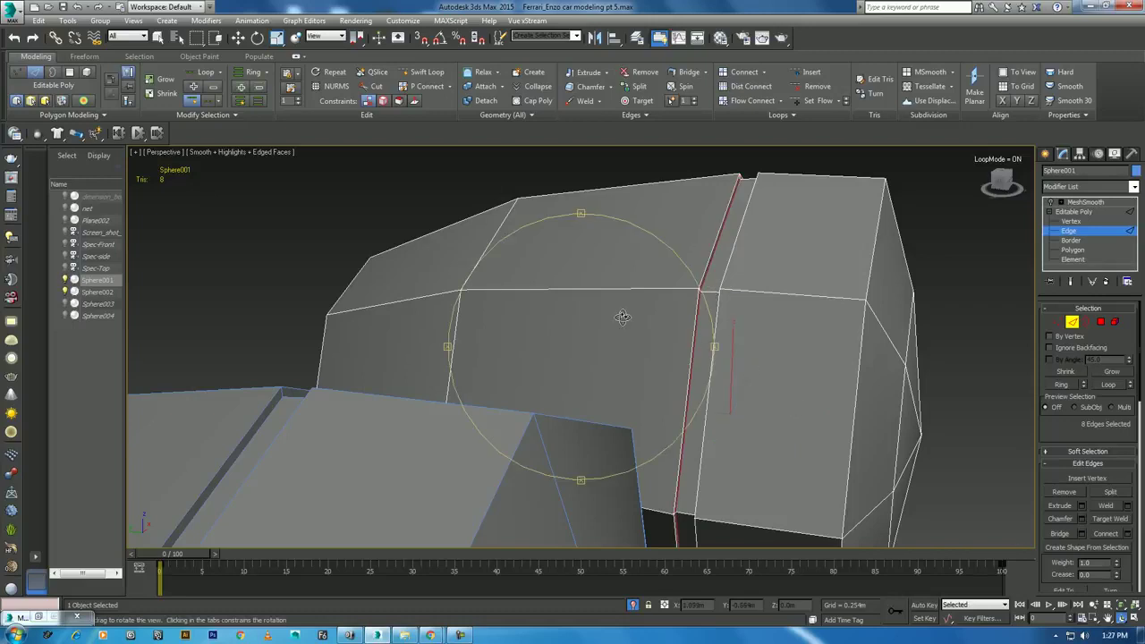
drag(624, 319, 654, 311)
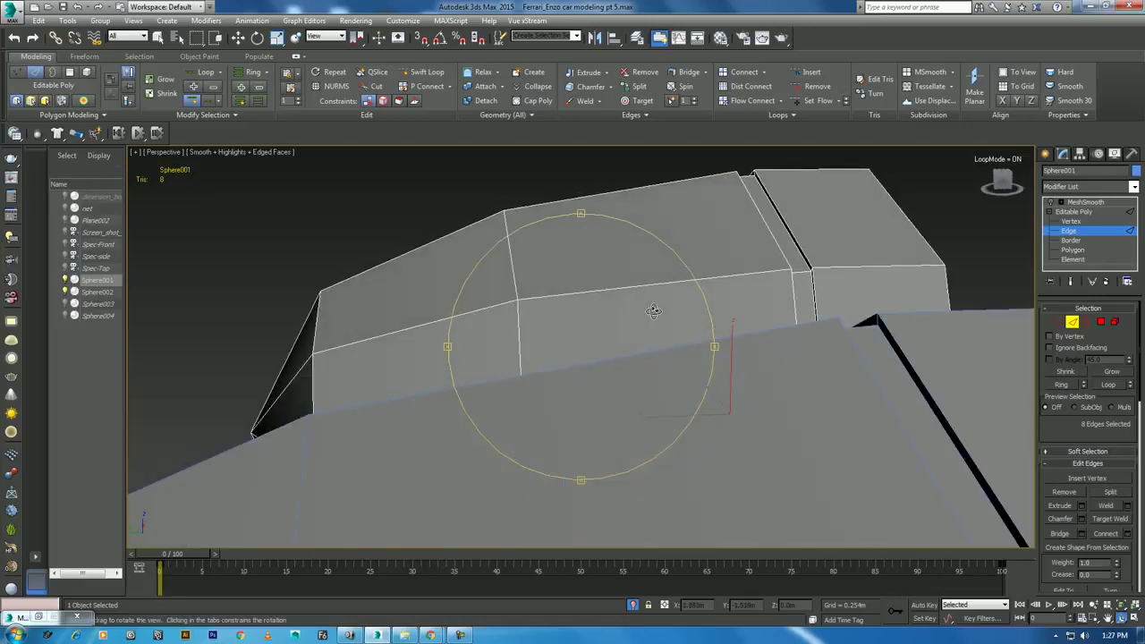
ctrl+click(803, 258)
click(805, 264)
ctrl+click(804, 258)
click(802, 259)
ctrl+click(801, 257)
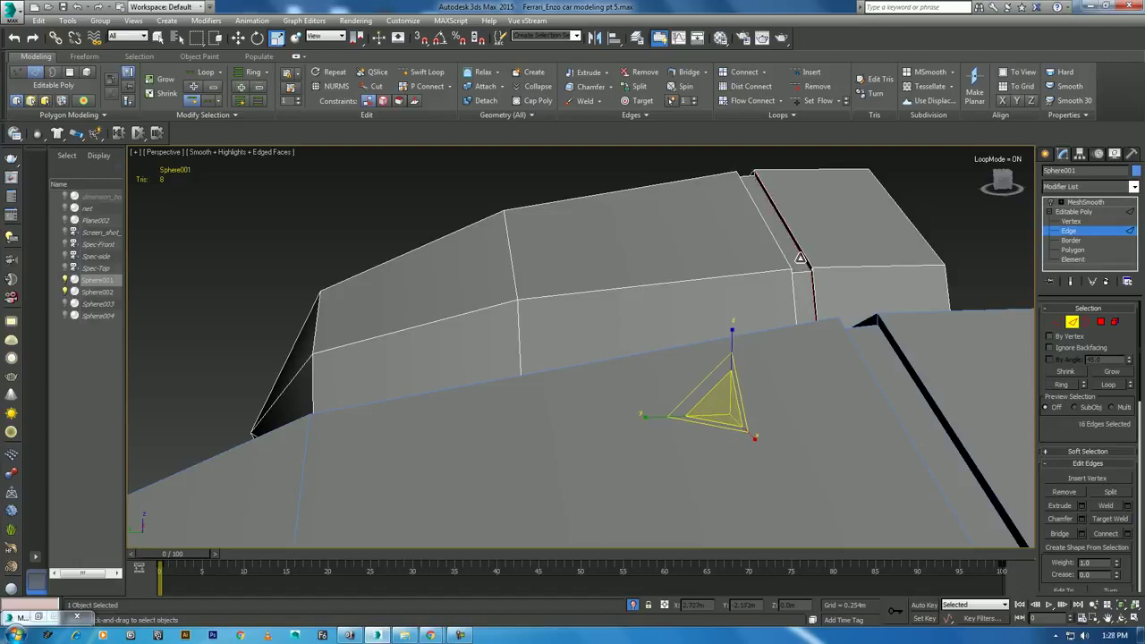
right_click(749, 242)
click(719, 255)
Leave edge editing on Sphere001 and select Sphere002
alt+middle_drag(757, 311, 689, 329)
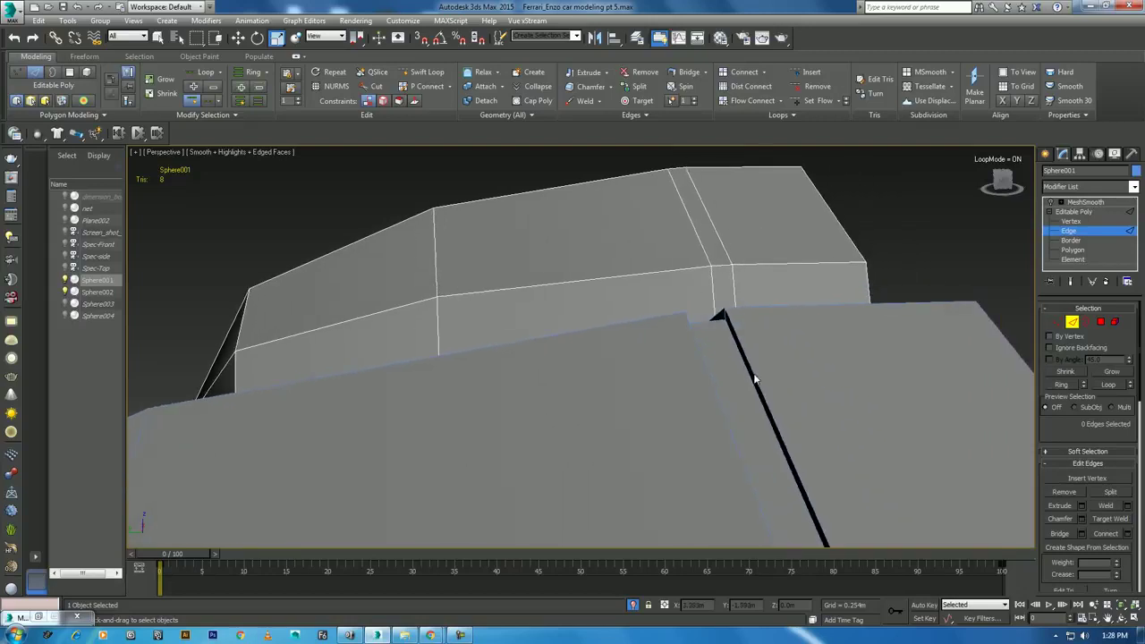
right_click(737, 351)
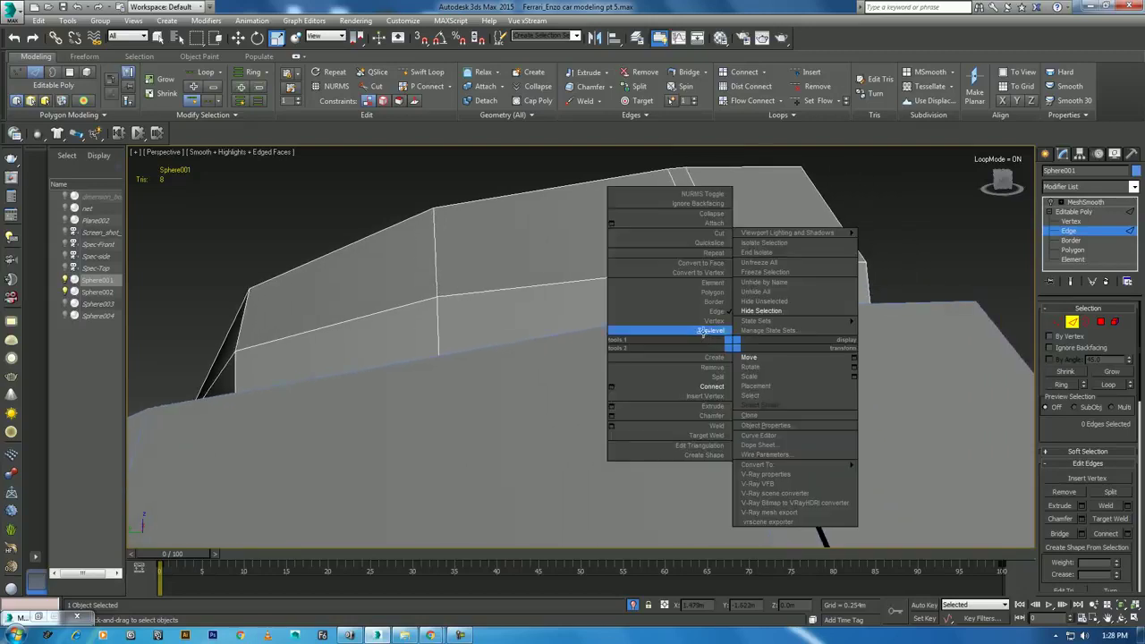
click(662, 331)
Put Sphere002 in Edge mode and select the full edge loop along the black seam
click(1073, 212)
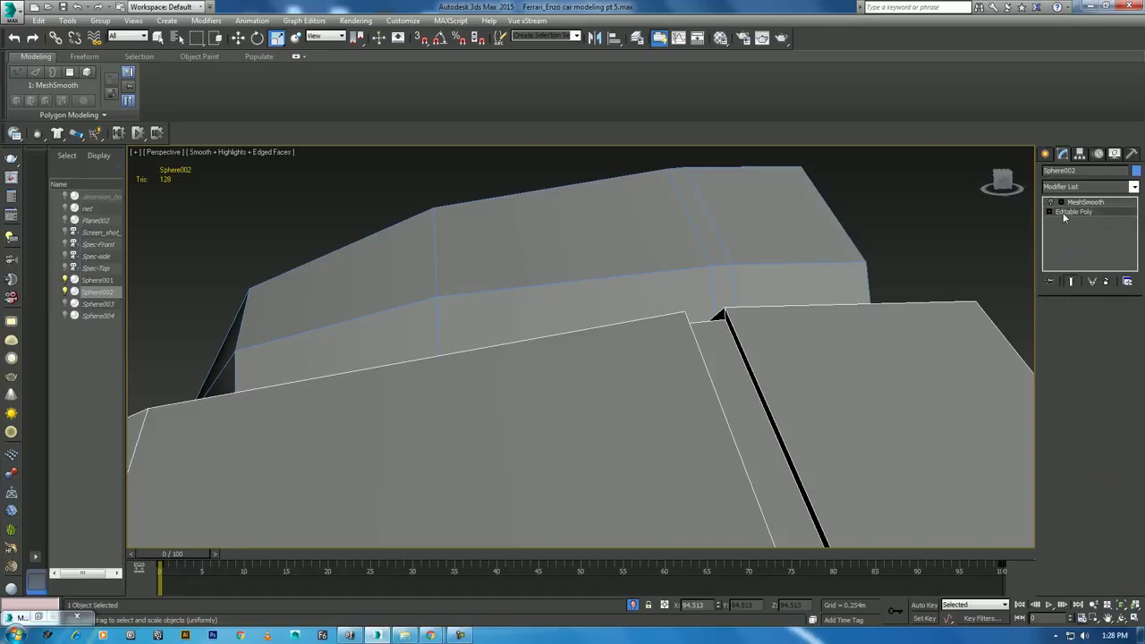
key(2)
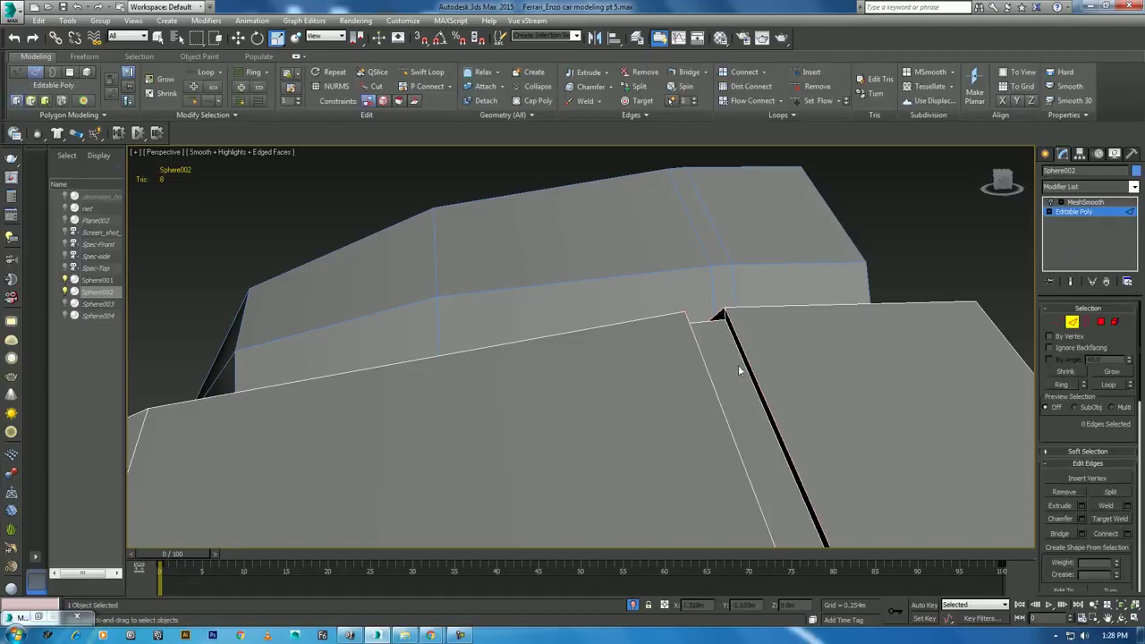
click(738, 365)
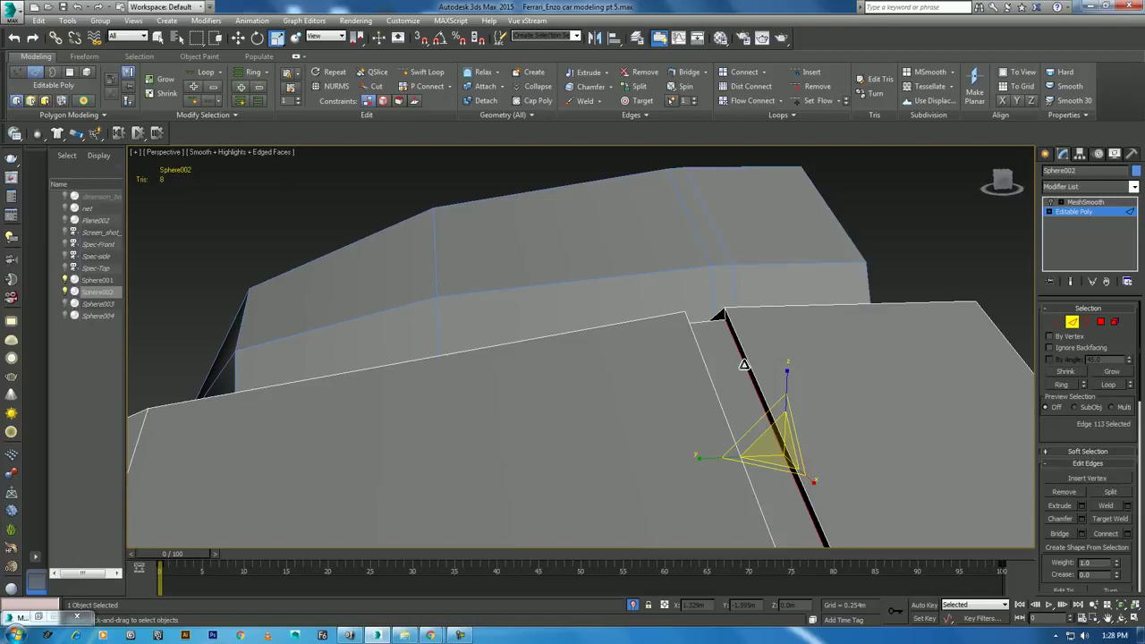
click(1122, 619)
drag(578, 334, 560, 327)
right_click(697, 386)
click(750, 446)
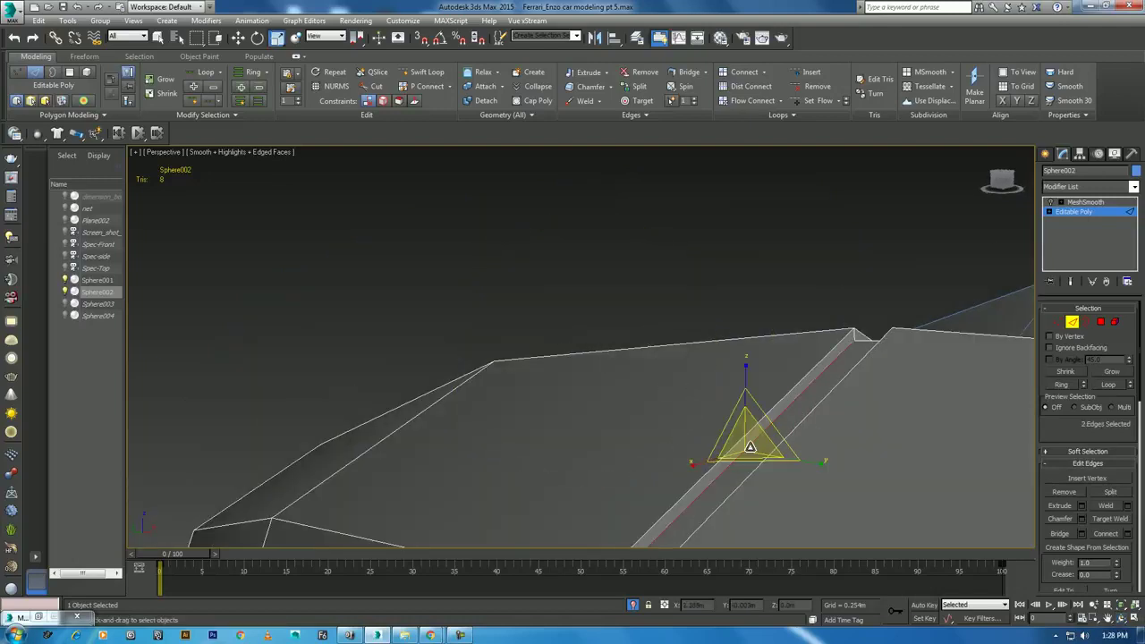
alt+middle_drag(750, 446, 811, 322)
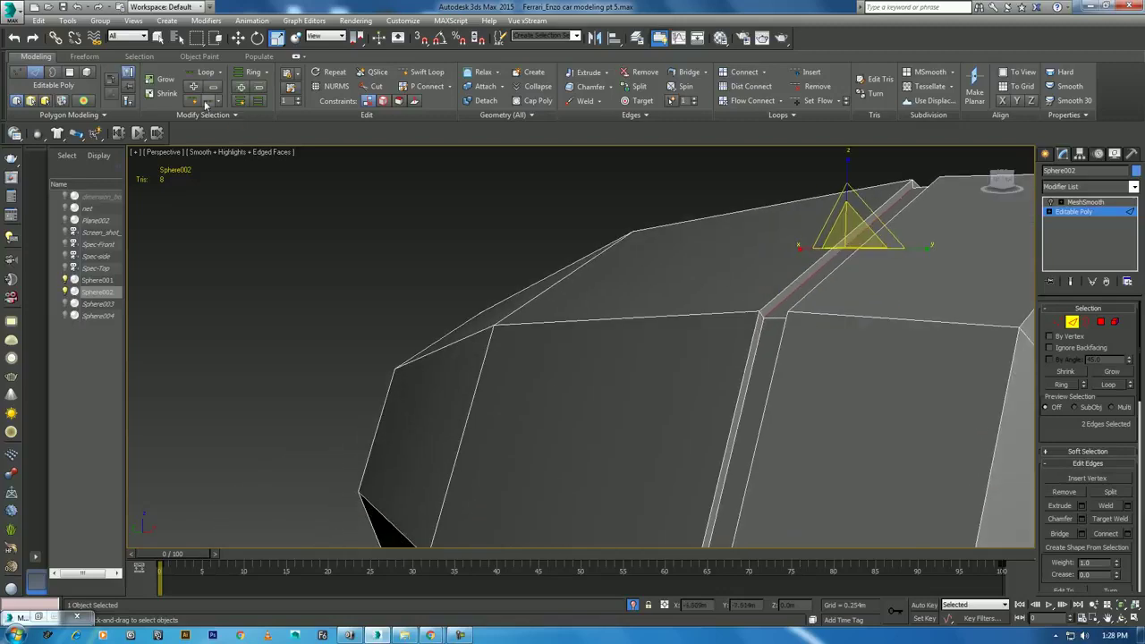
double_click(747, 370)
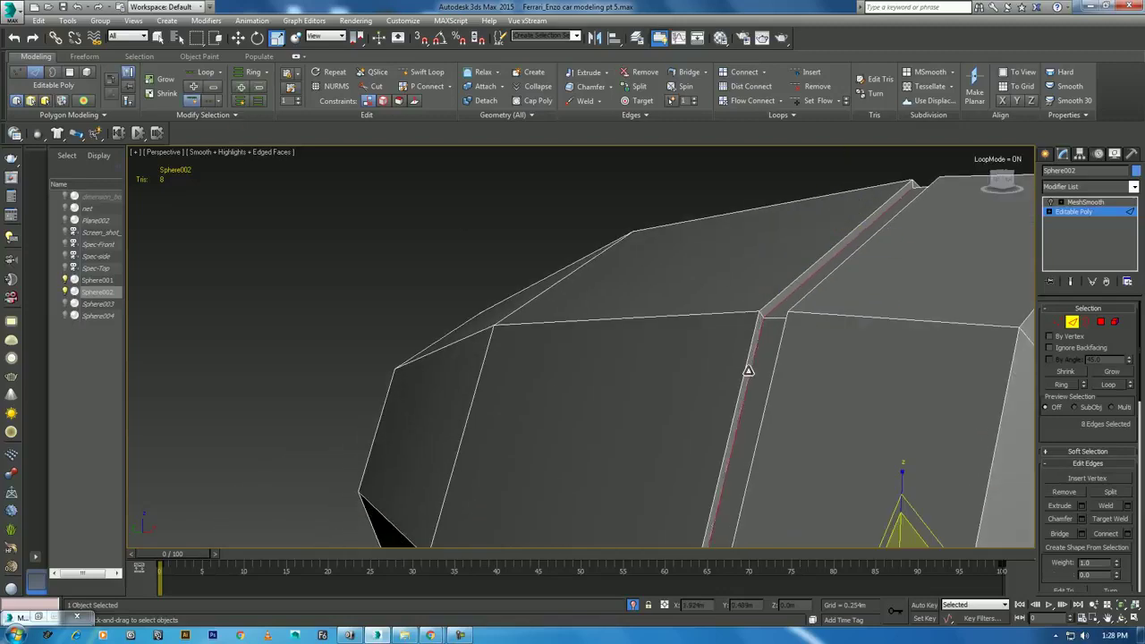
Add the neighbouring loop beside the seam and apply a quad-menu edge command
click(1109, 617)
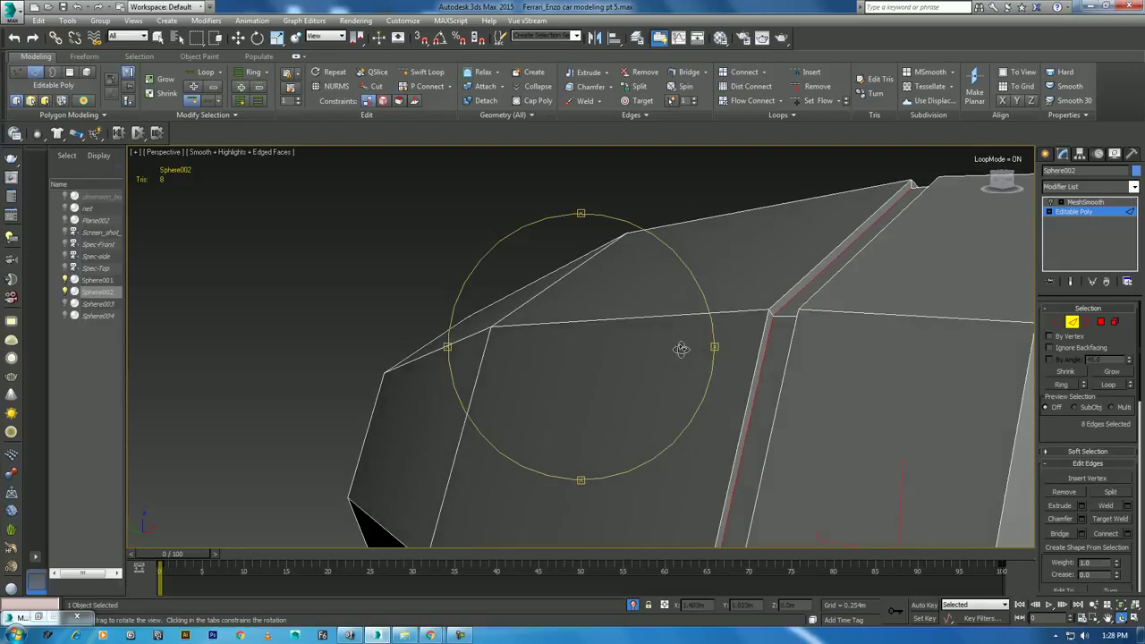
drag(680, 348, 651, 313)
right_click(910, 277)
ctrl+double_click(921, 293)
right_click(786, 264)
click(757, 282)
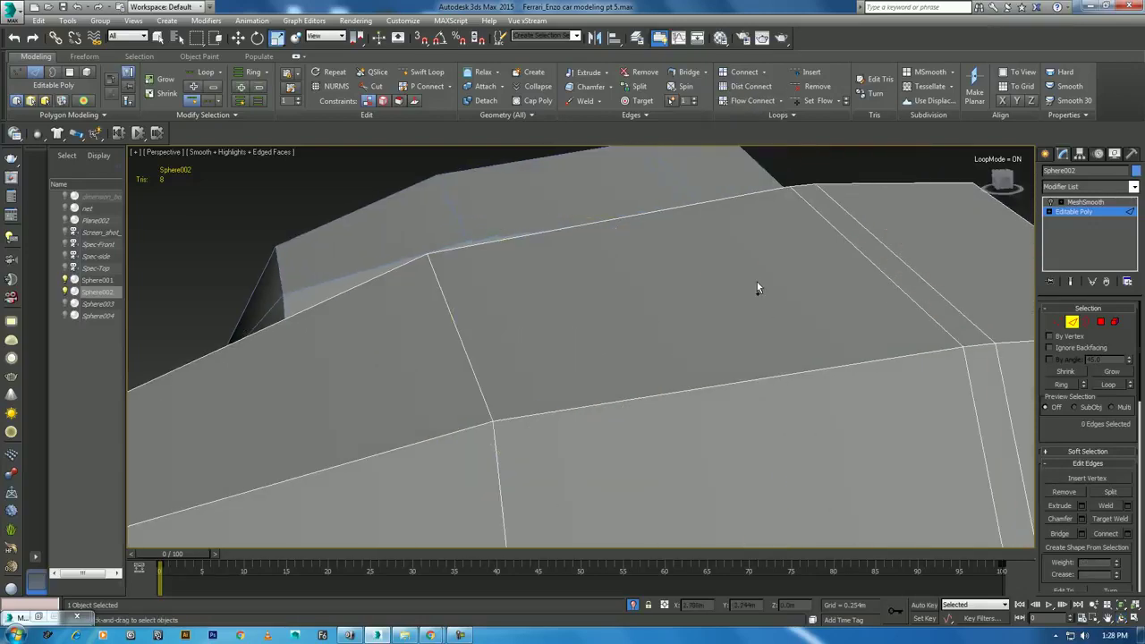
scroll(718, 345, down, 3)
scroll(723, 364, down, 2)
Use Unhide All from the quad menu to bring the car body back
right_click(722, 363)
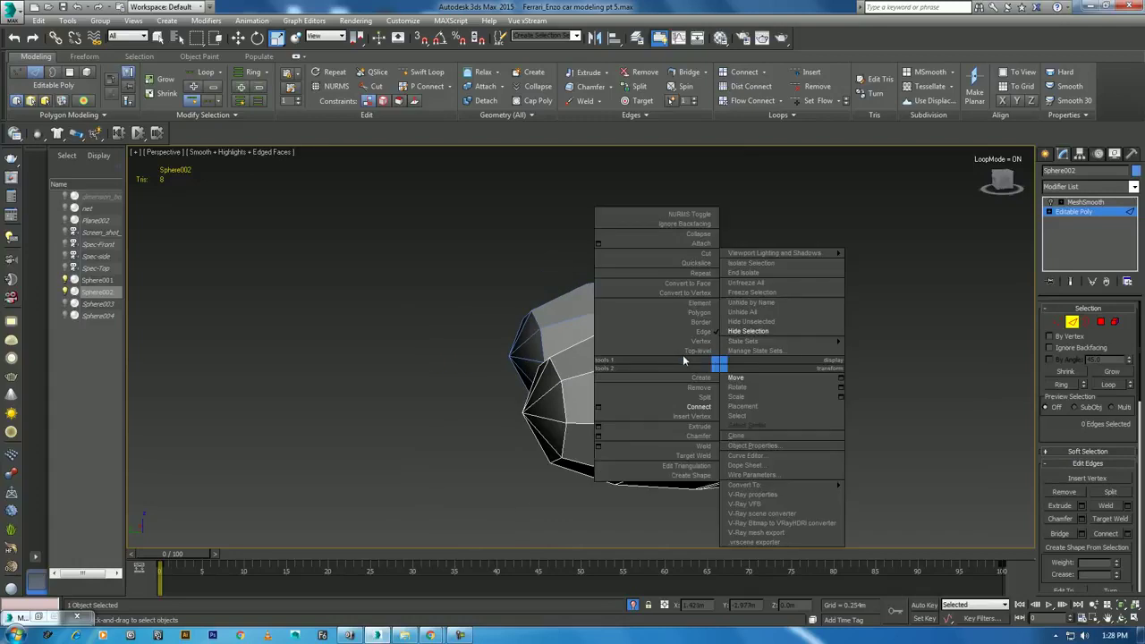
click(683, 354)
right_click(776, 333)
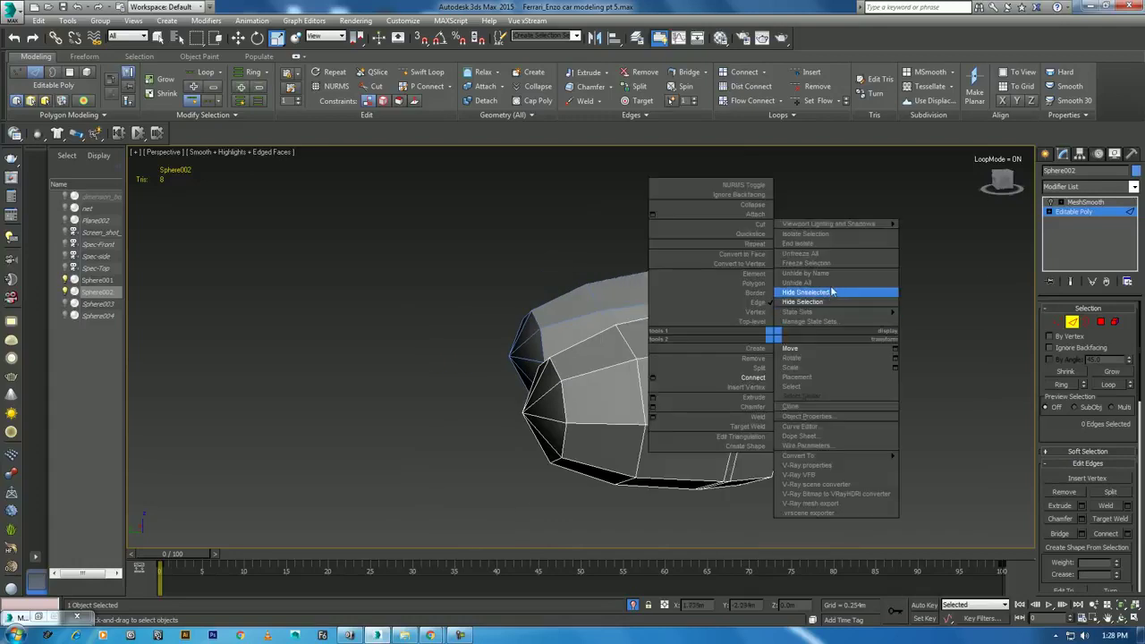
click(833, 293)
Select the four vent spheres on the car's rear and isolate them with Alt+Q
scroll(805, 378, down, 3)
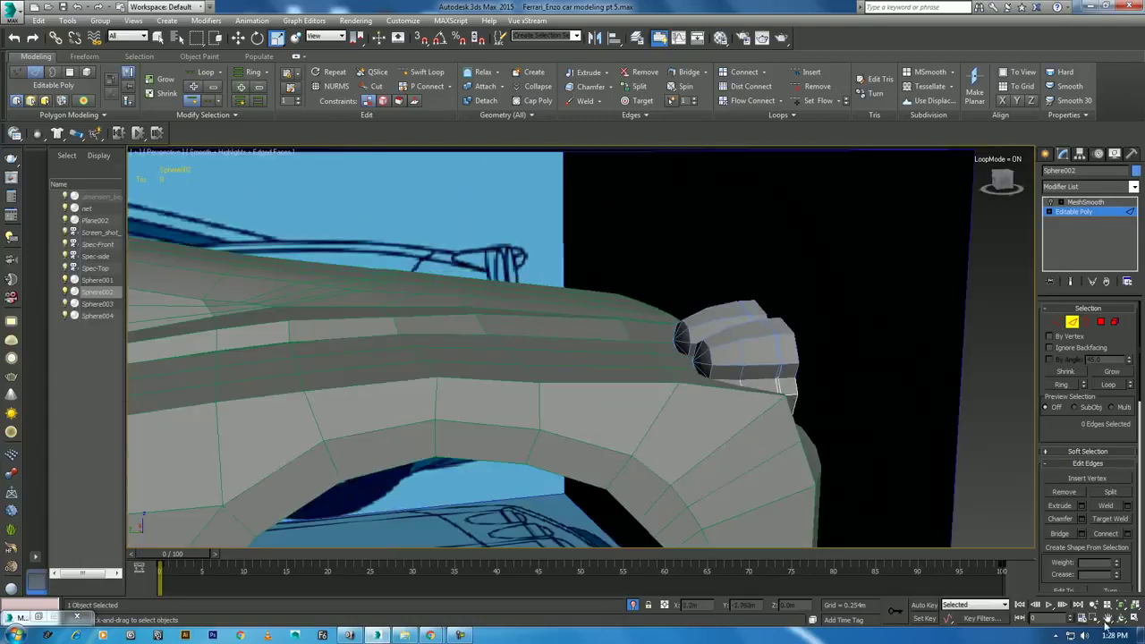
click(1122, 617)
drag(630, 357, 547, 354)
right_click(546, 354)
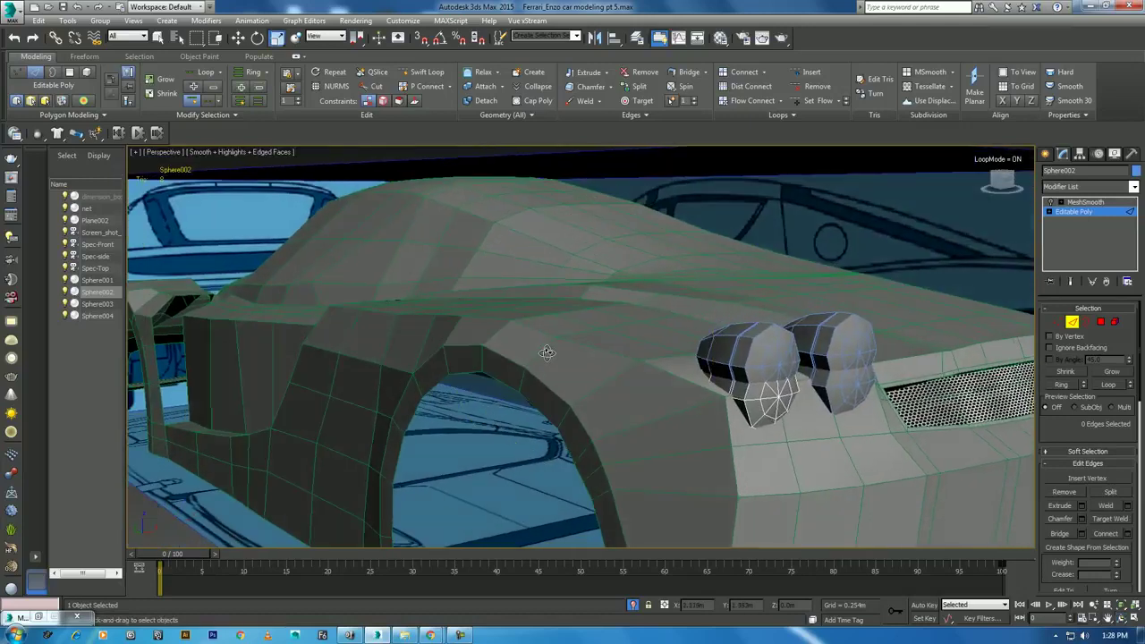
right_click(807, 343)
click(827, 377)
click(848, 392)
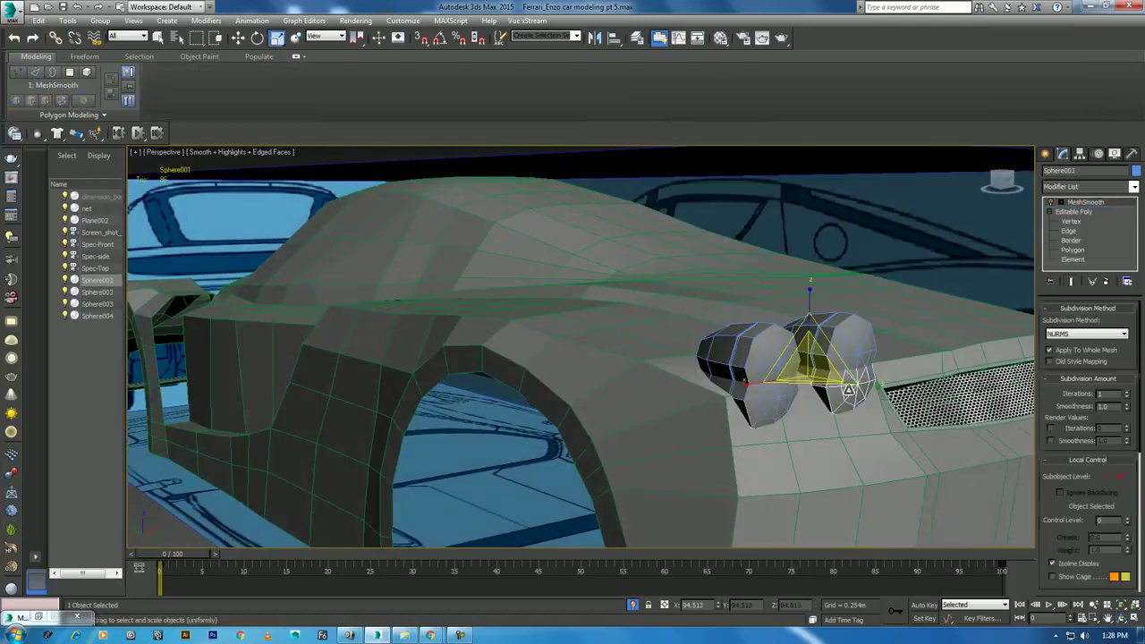
key(w)
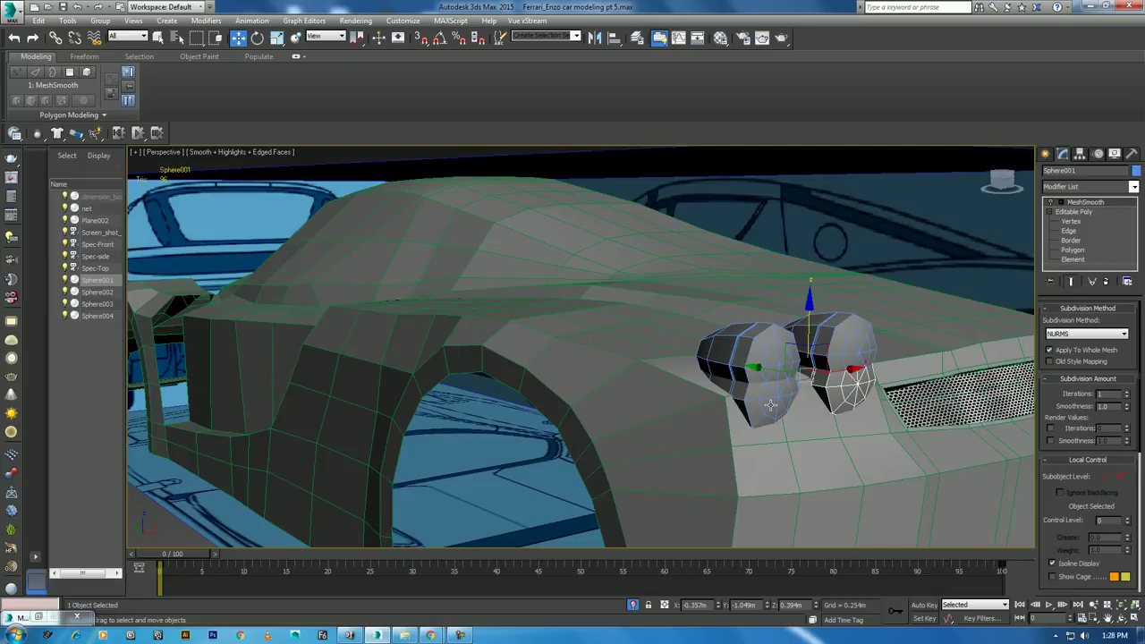
ctrl+click(770, 405)
ctrl+click(725, 357)
ctrl+click(805, 348)
ctrl+click(846, 342)
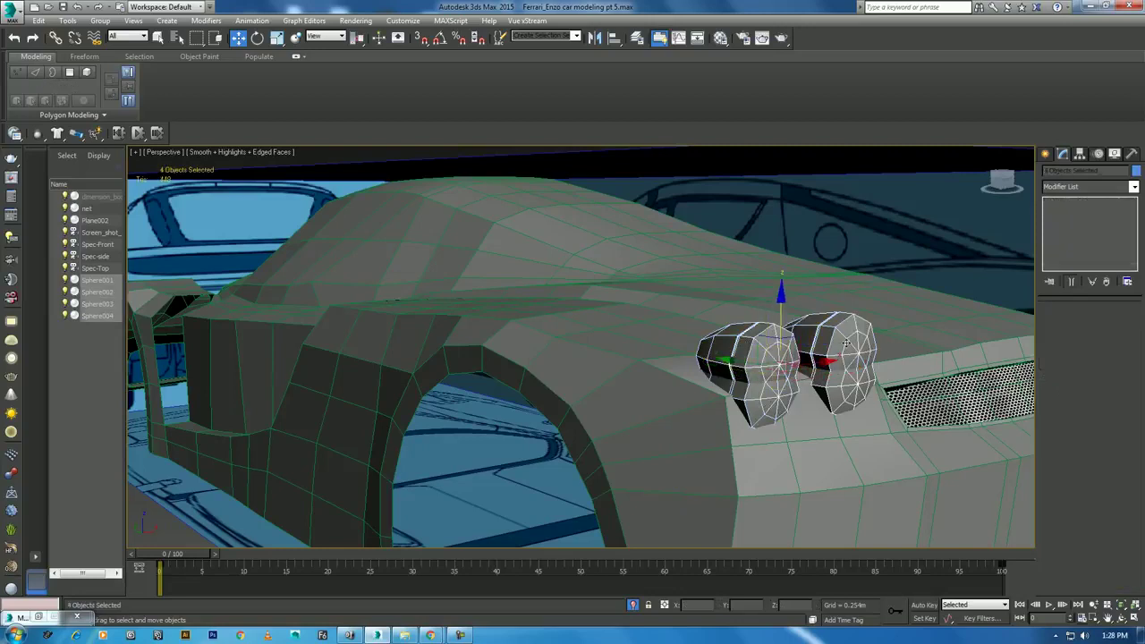
key(alt+q)
Align Sphere004 to Sphere002 with Alt+A, then hide Sphere004
click(542, 360)
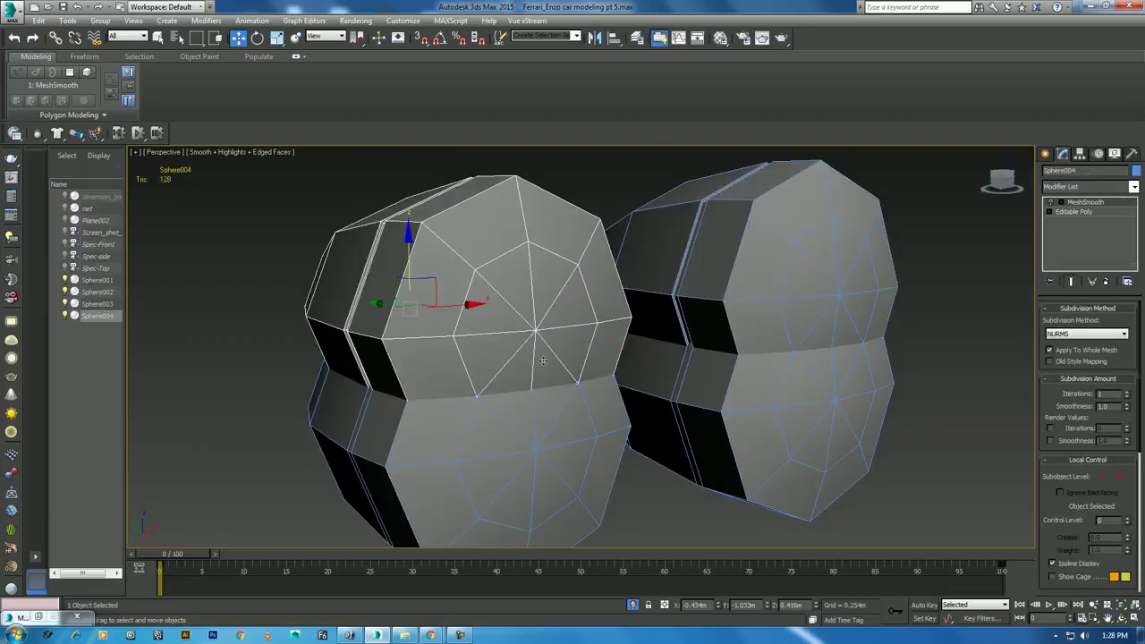
key(alt+a)
click(516, 450)
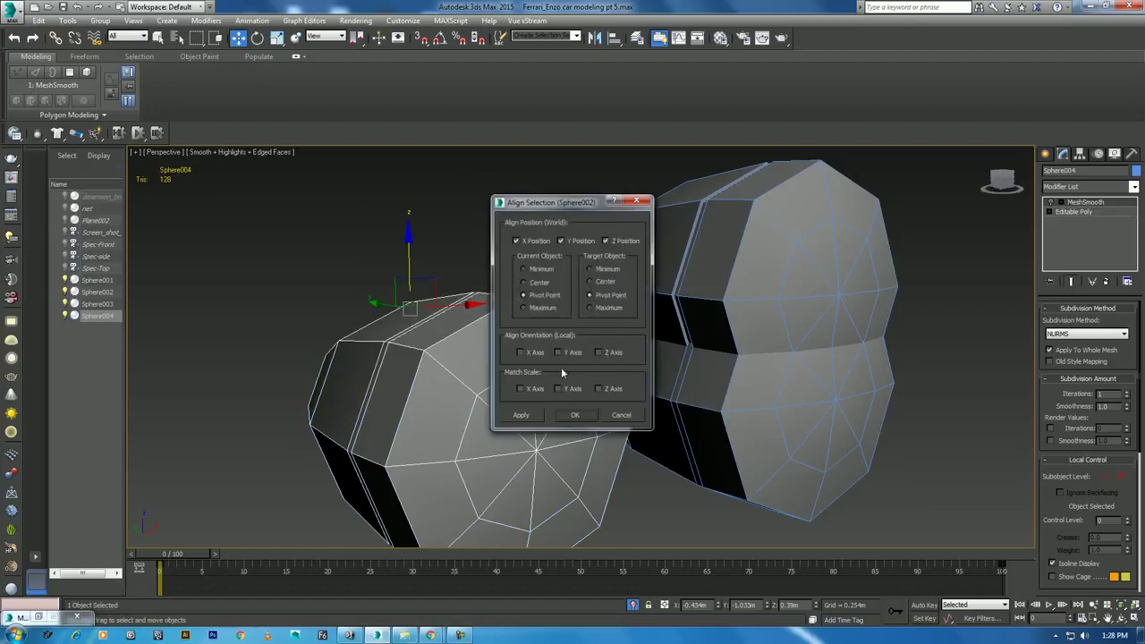
click(577, 416)
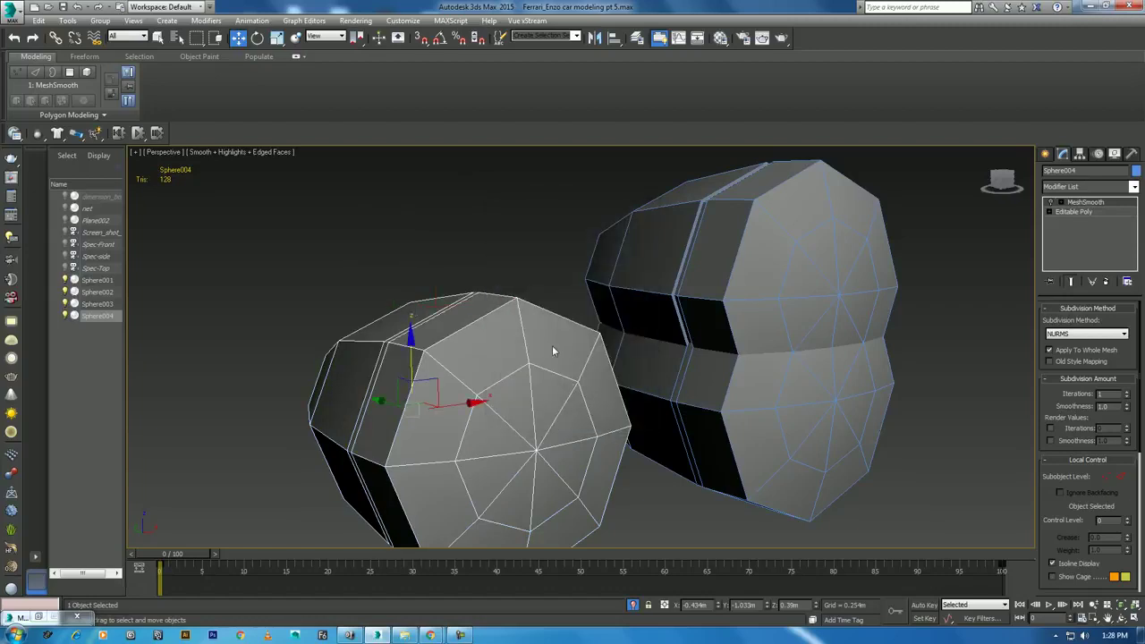
right_click(548, 341)
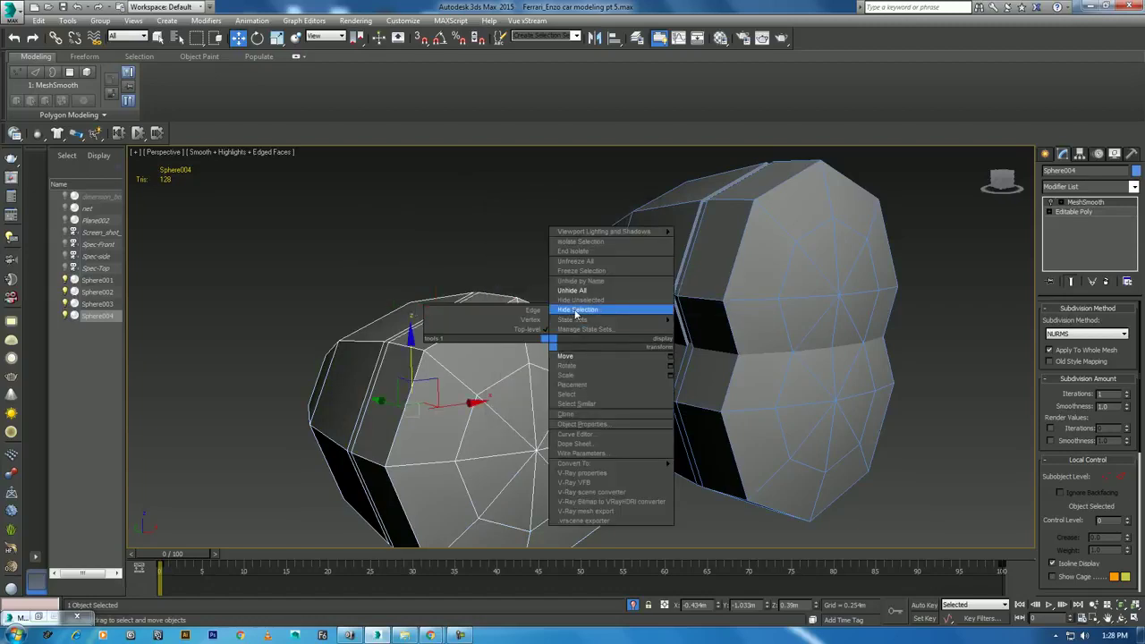
click(577, 311)
Align Sphere003 to Sphere001, hide it, and open the viewport menu to unhide
click(769, 281)
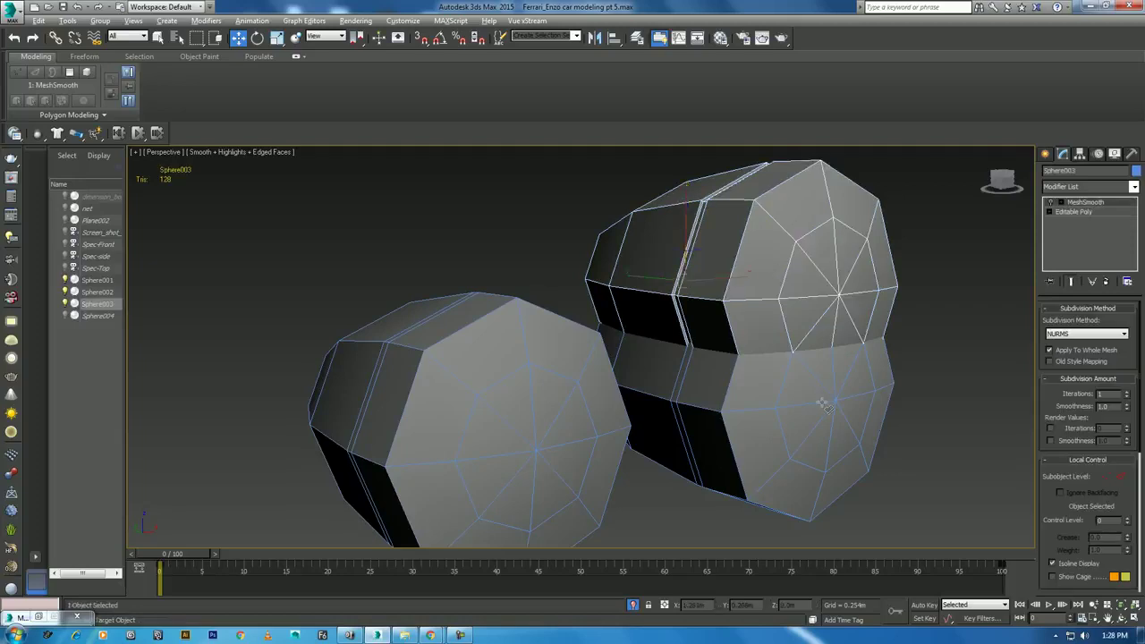
key(alt+a)
click(823, 405)
click(577, 415)
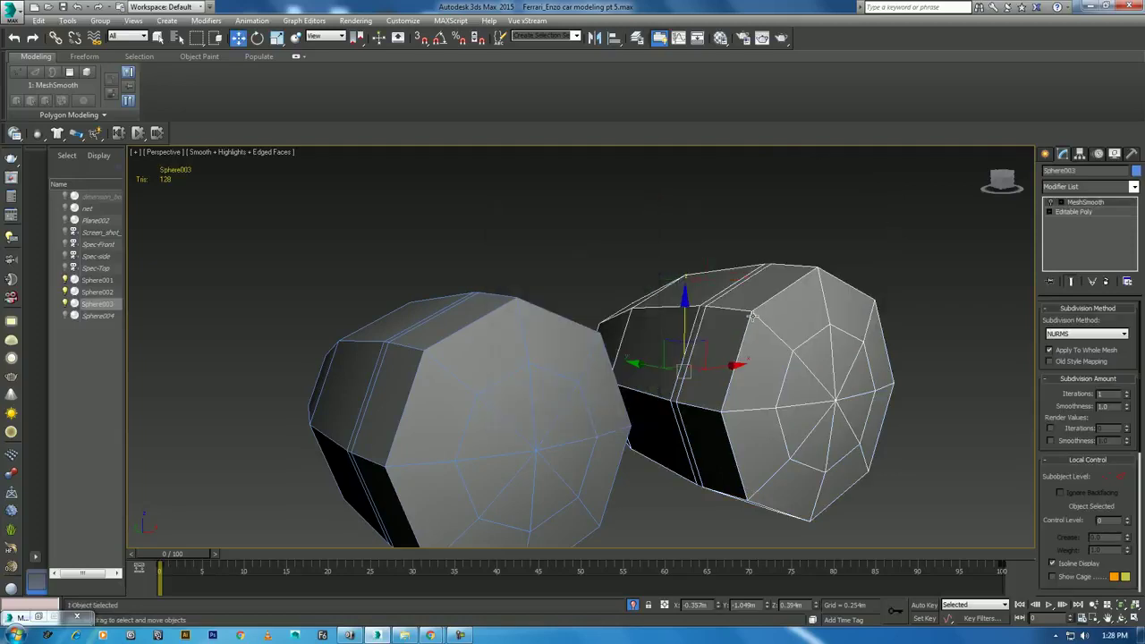
right_click(753, 318)
click(785, 285)
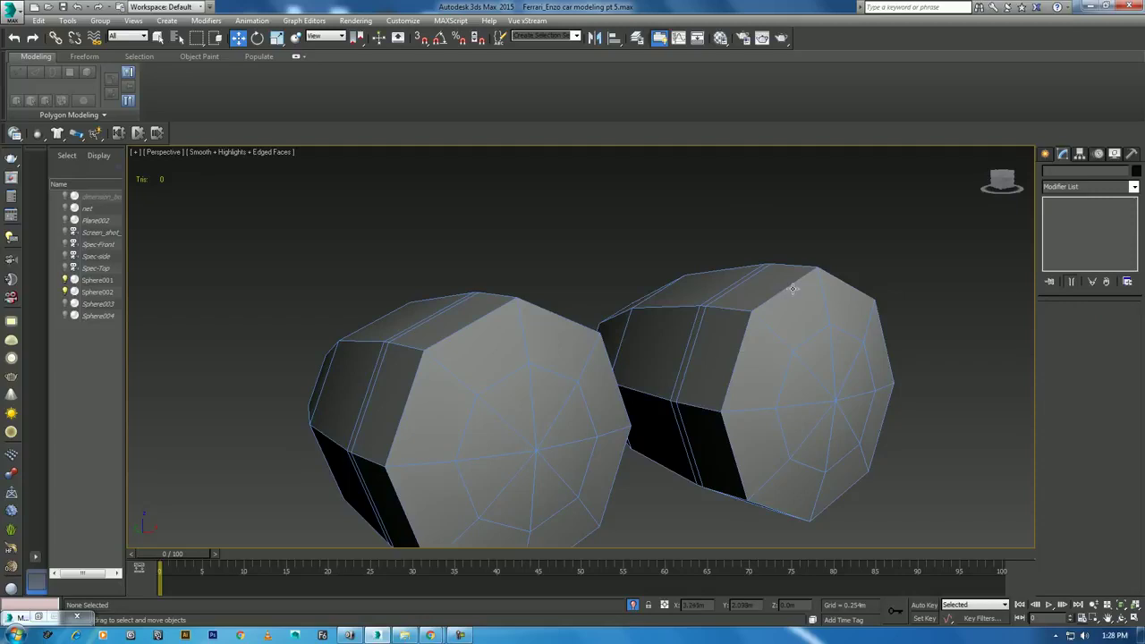
scroll(793, 288, down, 4)
middle_drag(749, 291, 701, 343)
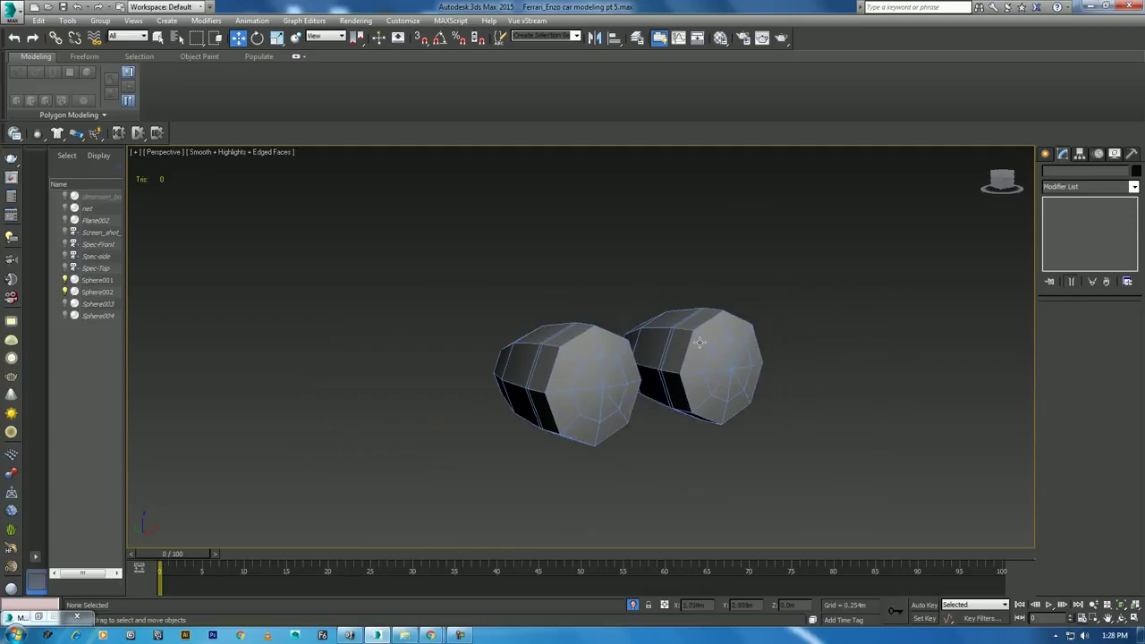
right_click(778, 314)
click(810, 257)
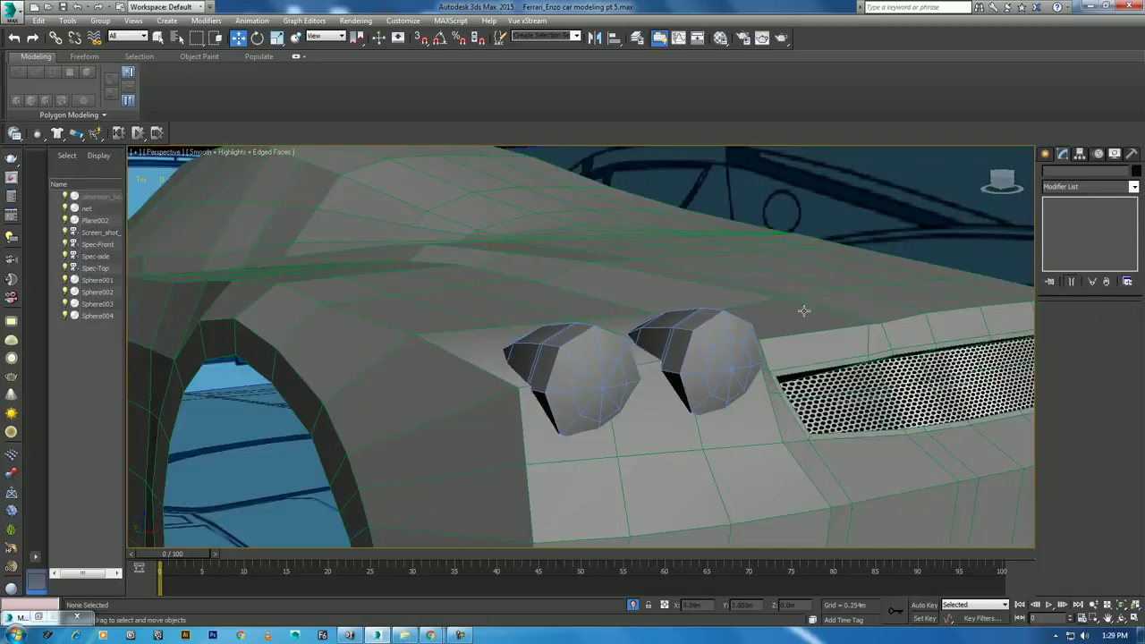
click(810, 314)
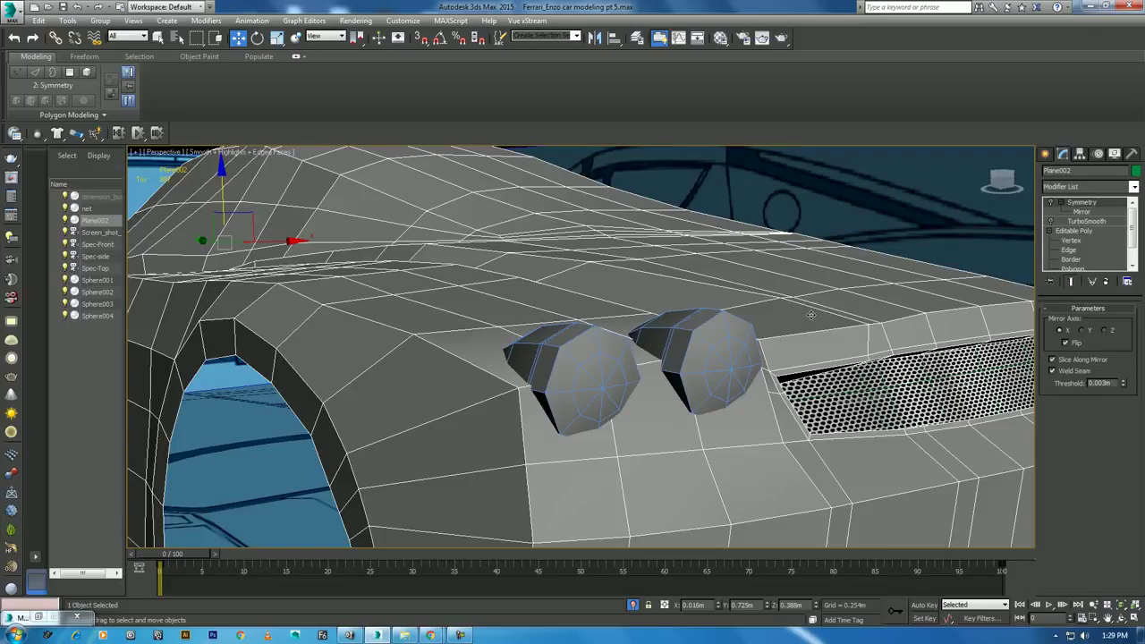
ctrl+click(718, 374)
ctrl+click(610, 382)
key(z)
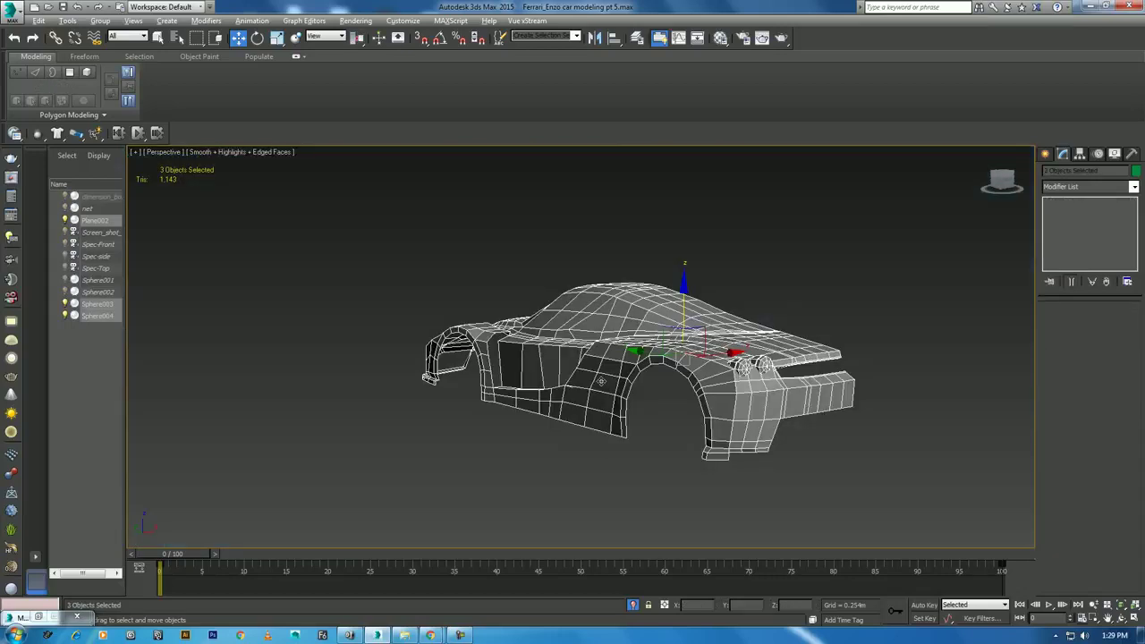
scroll(711, 537, up, 4)
scroll(735, 404, up, 3)
scroll(735, 405, up, 2)
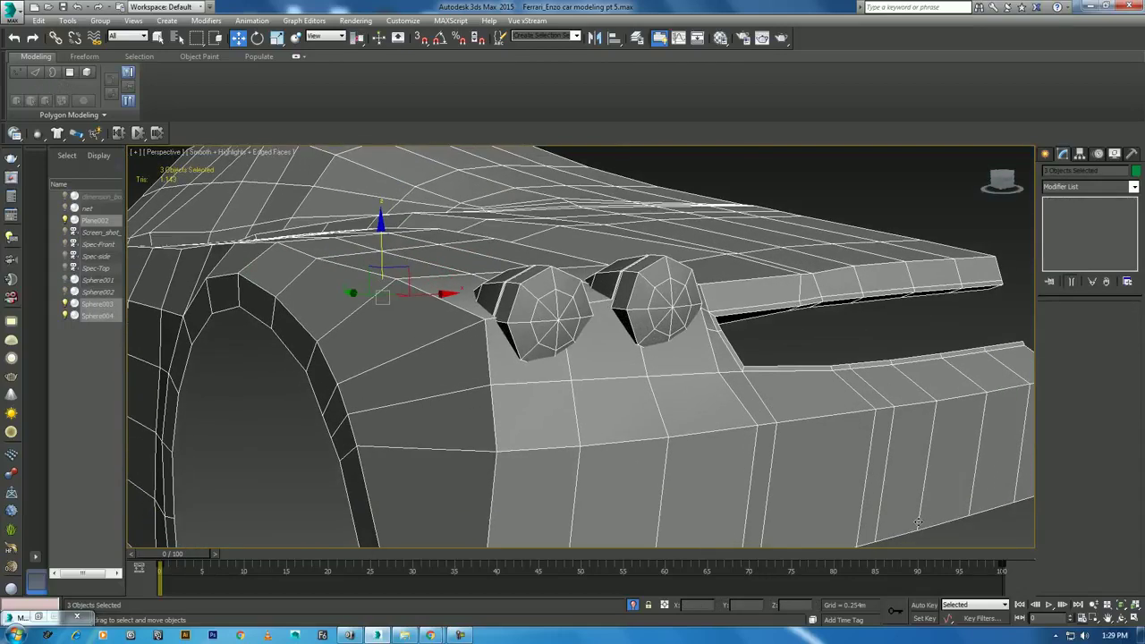
scroll(918, 522, down, 2)
scroll(921, 487, down, 3)
click(759, 384)
scroll(767, 369, up, 4)
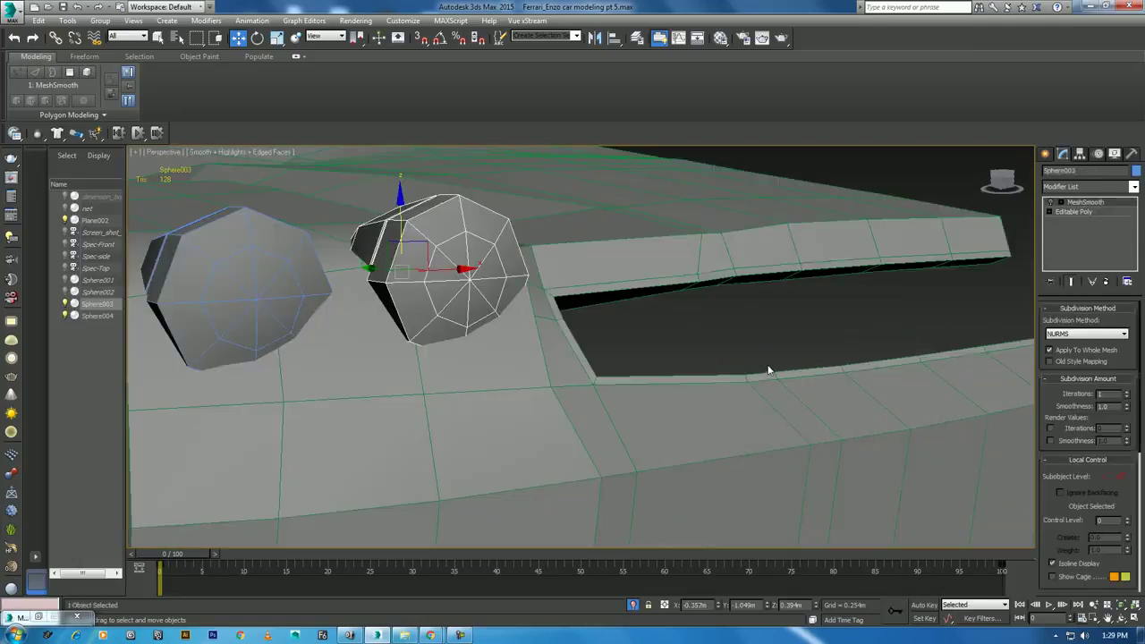
click(1121, 618)
drag(608, 363, 664, 387)
key(w)
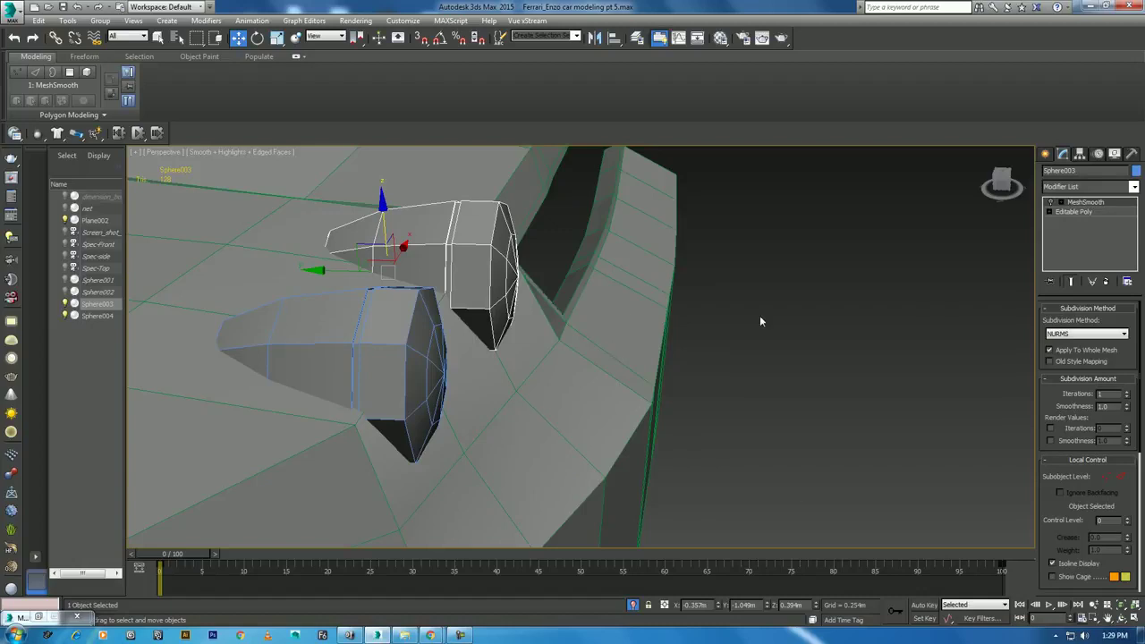
right_click(760, 321)
click(787, 265)
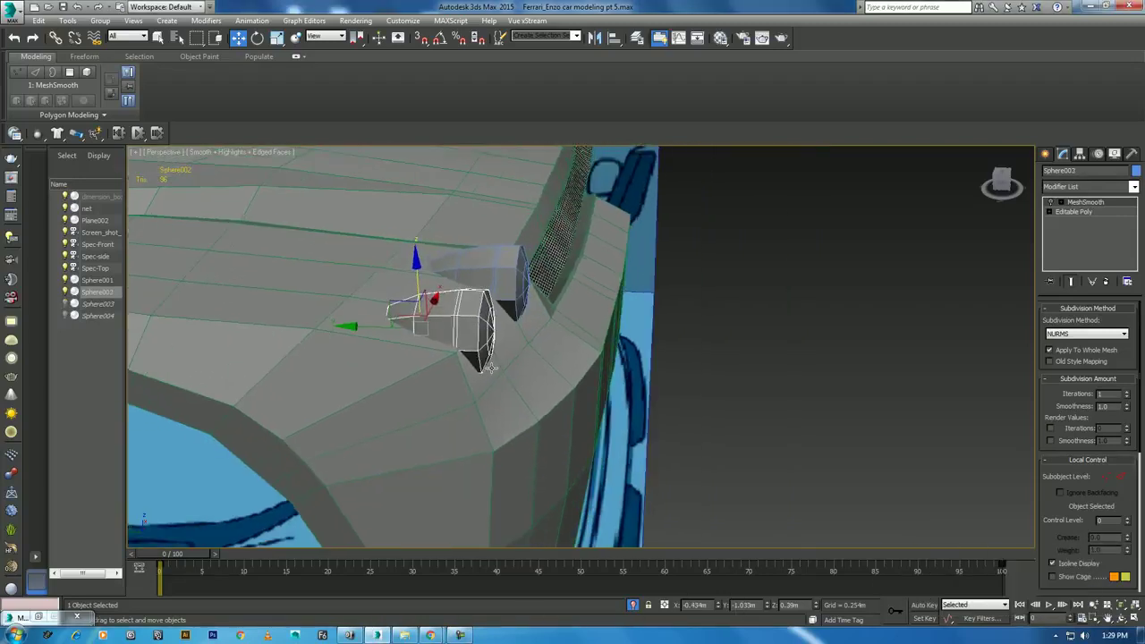
alt+middle_drag(529, 388, 967, 561)
click(1121, 618)
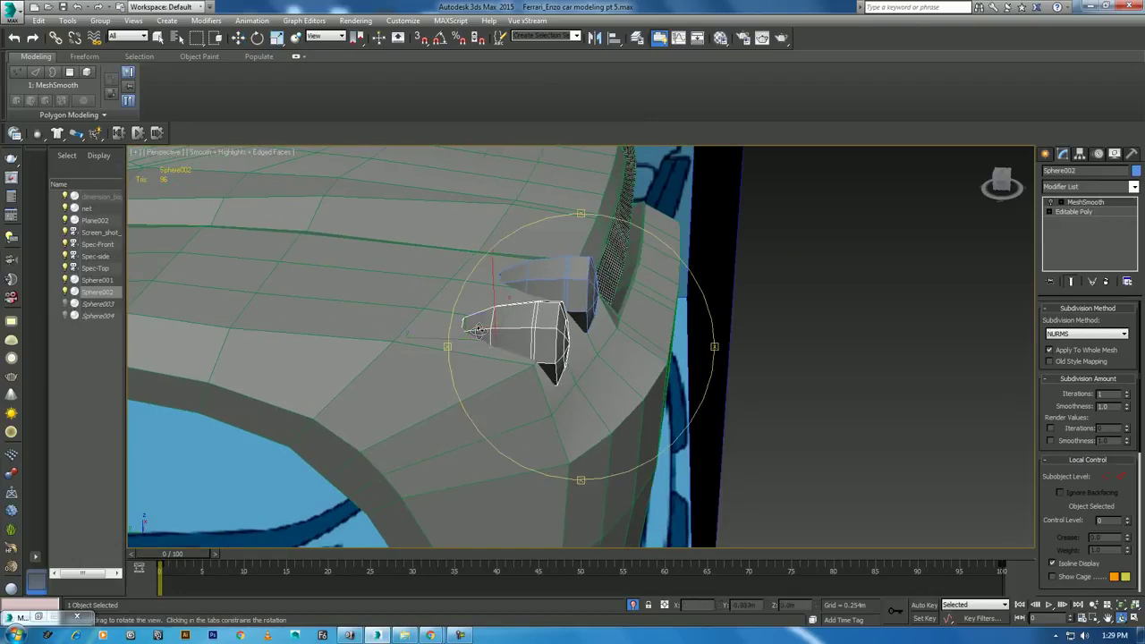
drag(480, 331, 497, 340)
key(w)
click(599, 435)
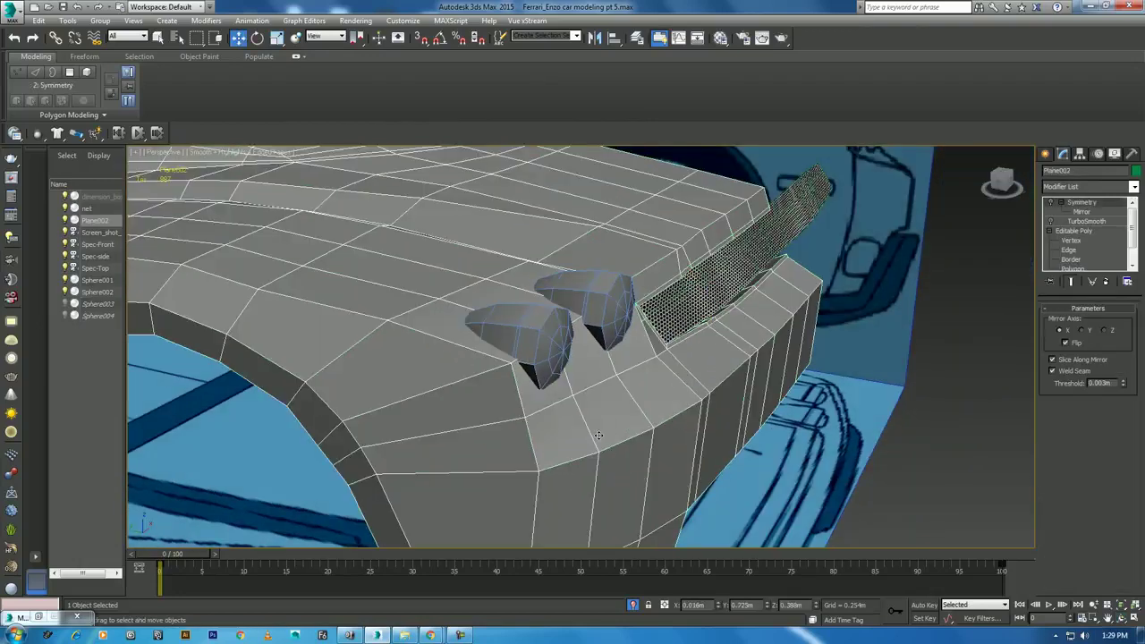
Create a ProBoolean on the car body subtracting Sphere001 and Sphere002
click(1077, 231)
click(1045, 153)
click(1090, 190)
click(1082, 215)
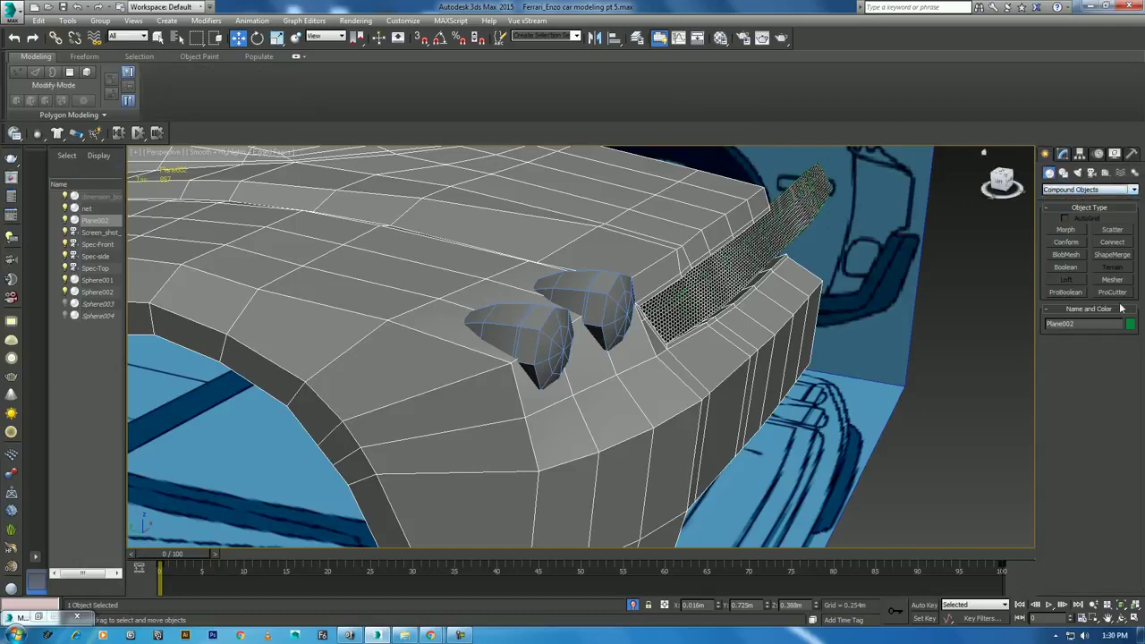
click(1066, 292)
click(1096, 356)
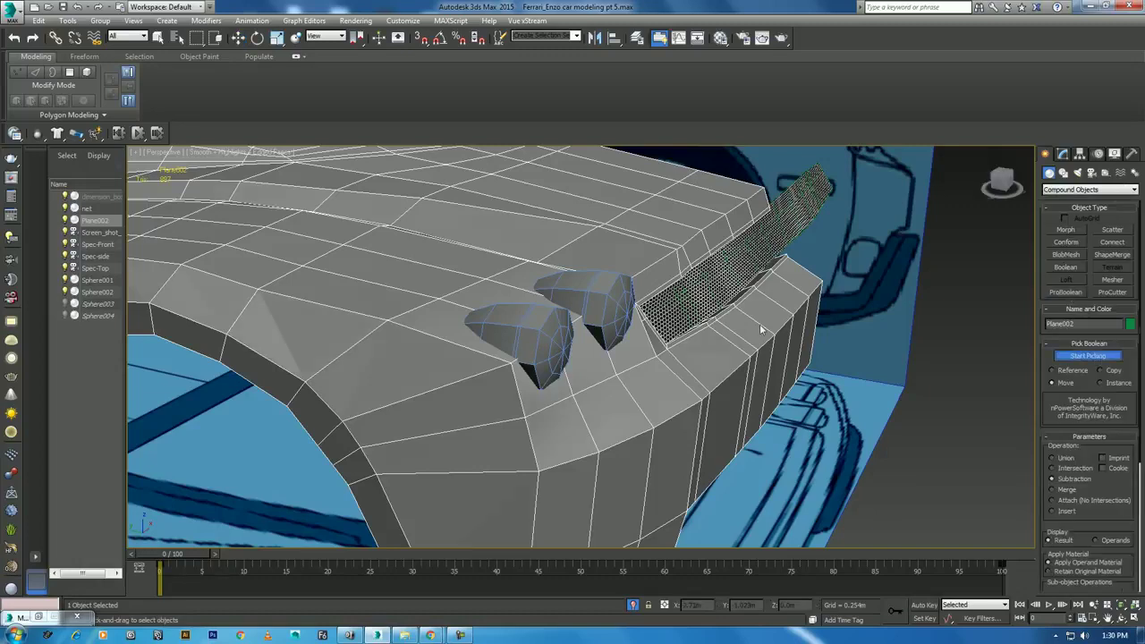
click(604, 304)
click(548, 327)
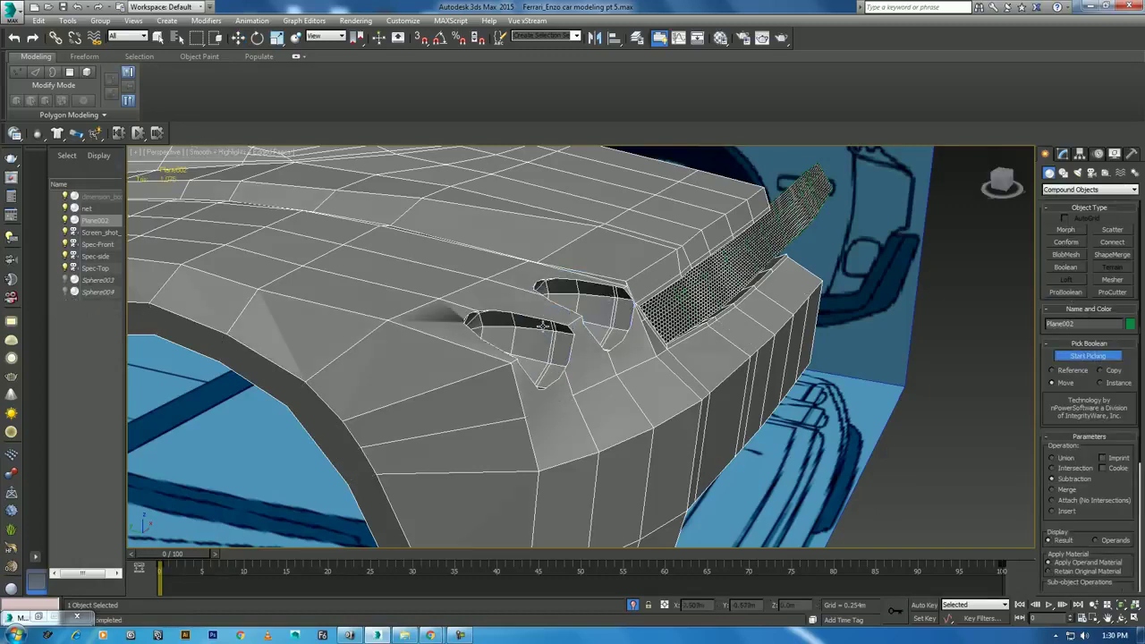
Orbit around the bumper to inspect the two rounded exhaust cutouts and their sphere operands
mouse_move(548, 411)
alt+middle_down()
mouse_move(528, 408)
mouse_move(575, 453)
alt+middle_up()
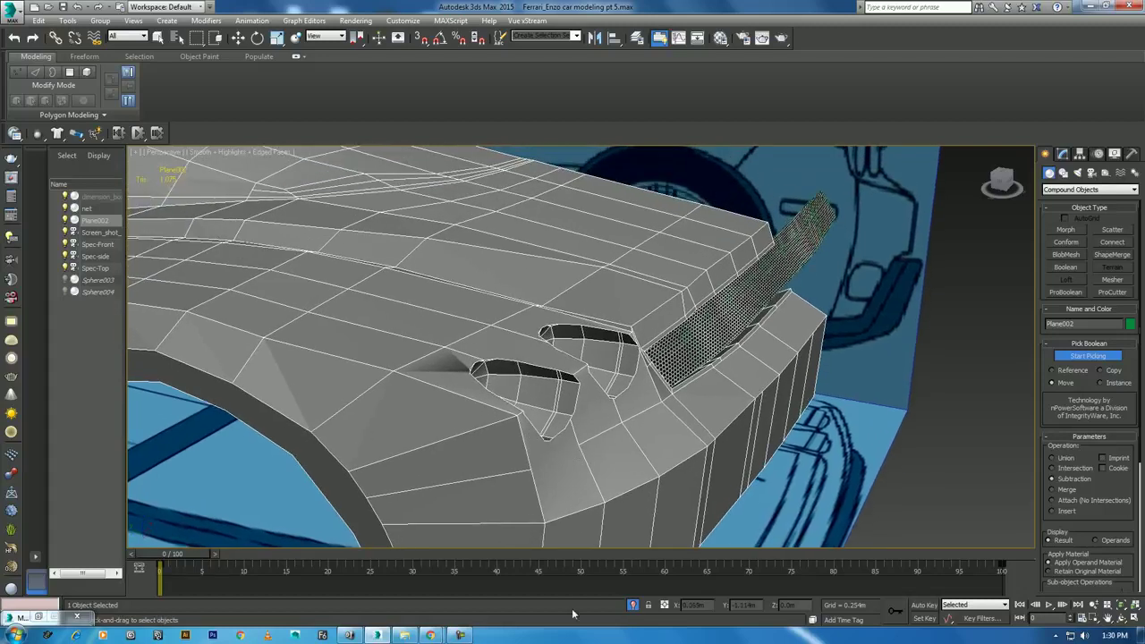
alt+middle_drag(536, 420, 478, 414)
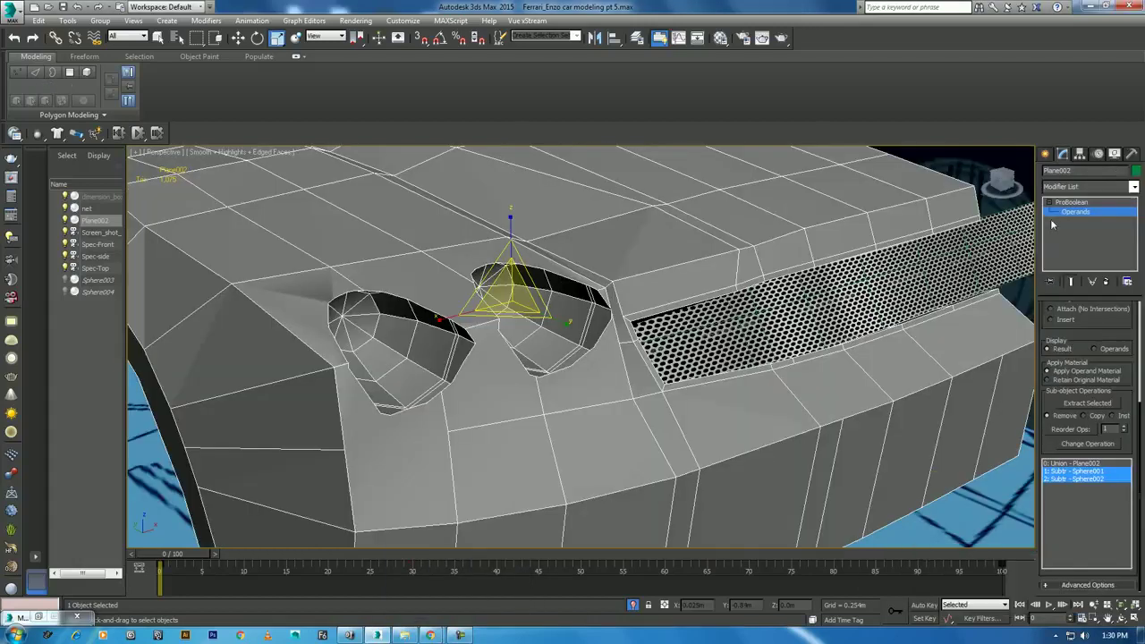
click(1071, 202)
click(1075, 211)
drag(505, 289, 502, 285)
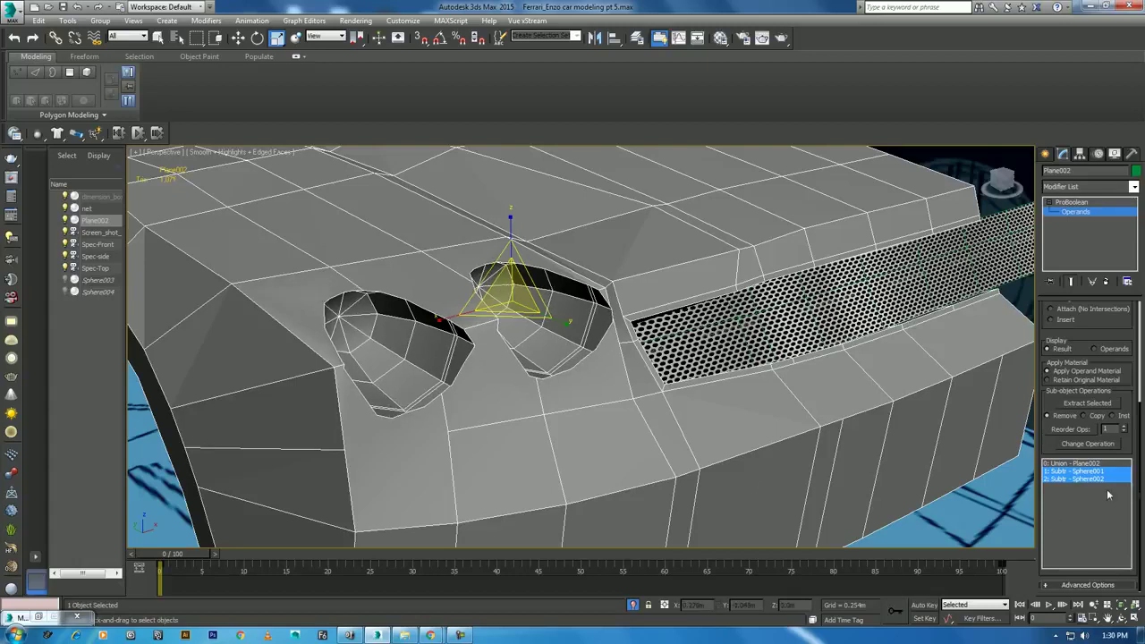
middle_drag(436, 300, 448, 310)
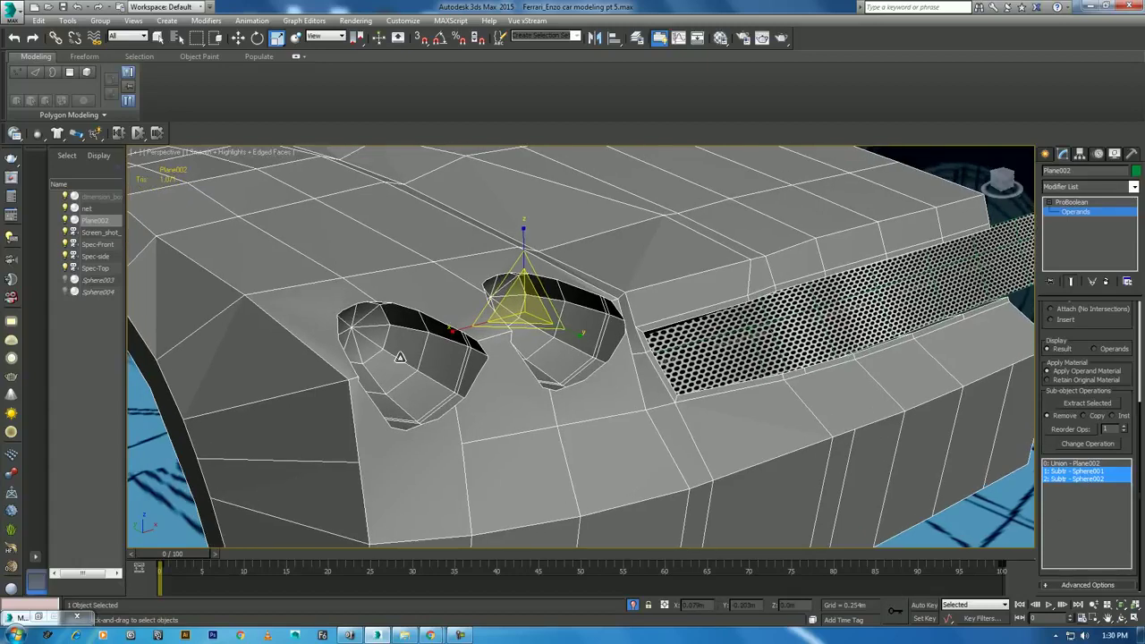
alt+middle_drag(435, 424, 470, 358)
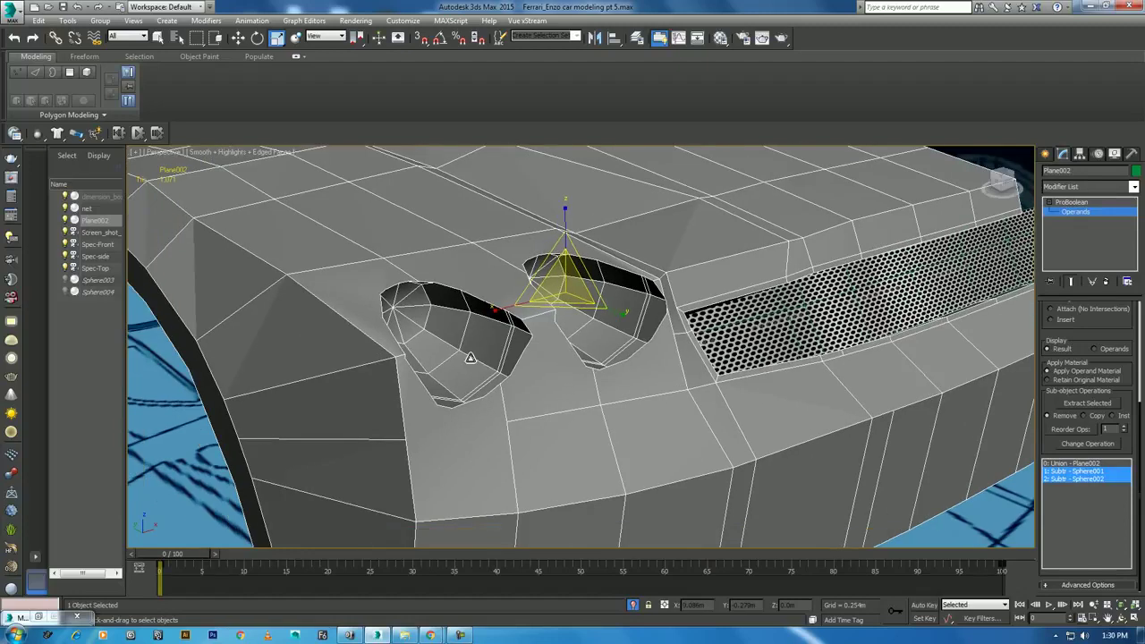
click(461, 635)
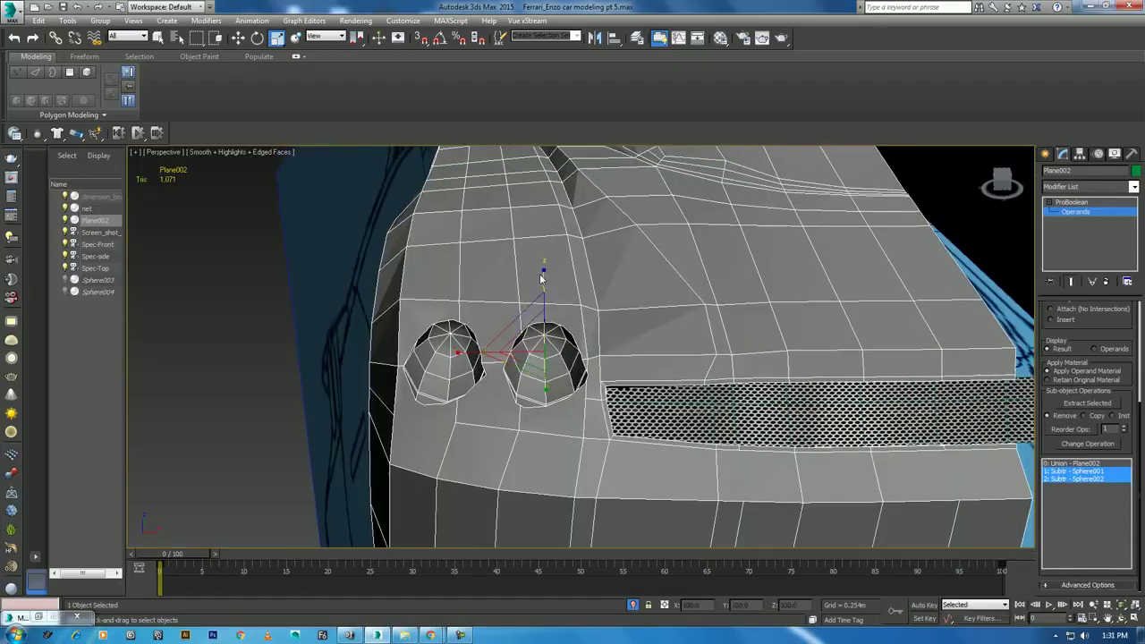
Convert the boolean body to Editable Poly and switch to Vertex mode
right_click(541, 279)
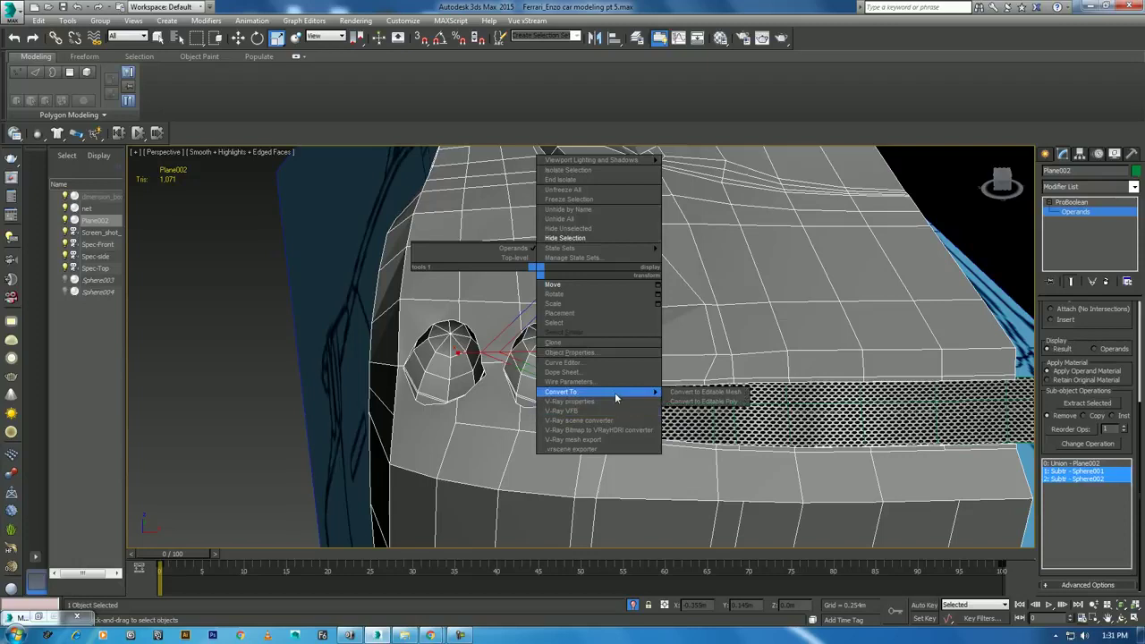
click(718, 405)
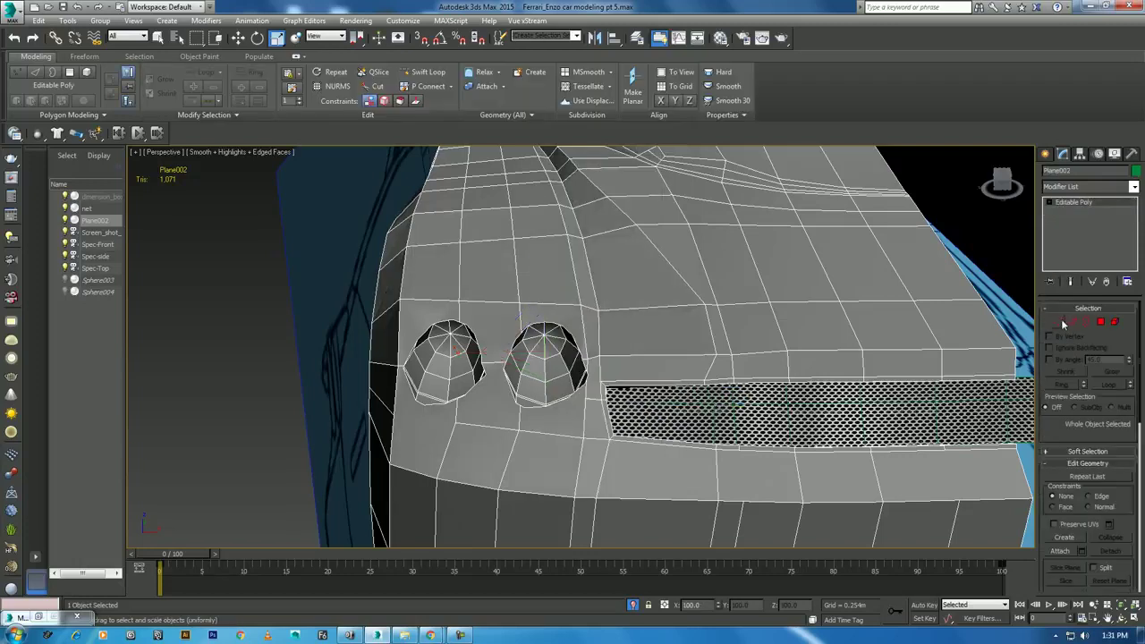
click(1057, 321)
scroll(512, 327, up, 2)
scroll(512, 327, up, 1)
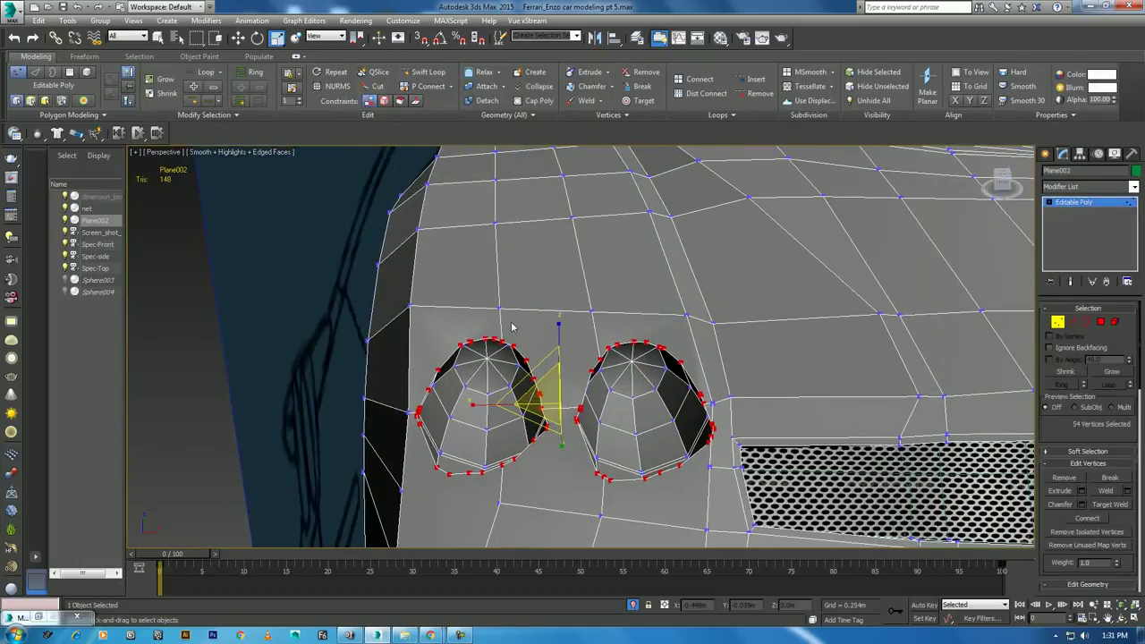
scroll(512, 327, up, 2)
Connect the vertex at the top of the right dome to the vertex above it
click(507, 298)
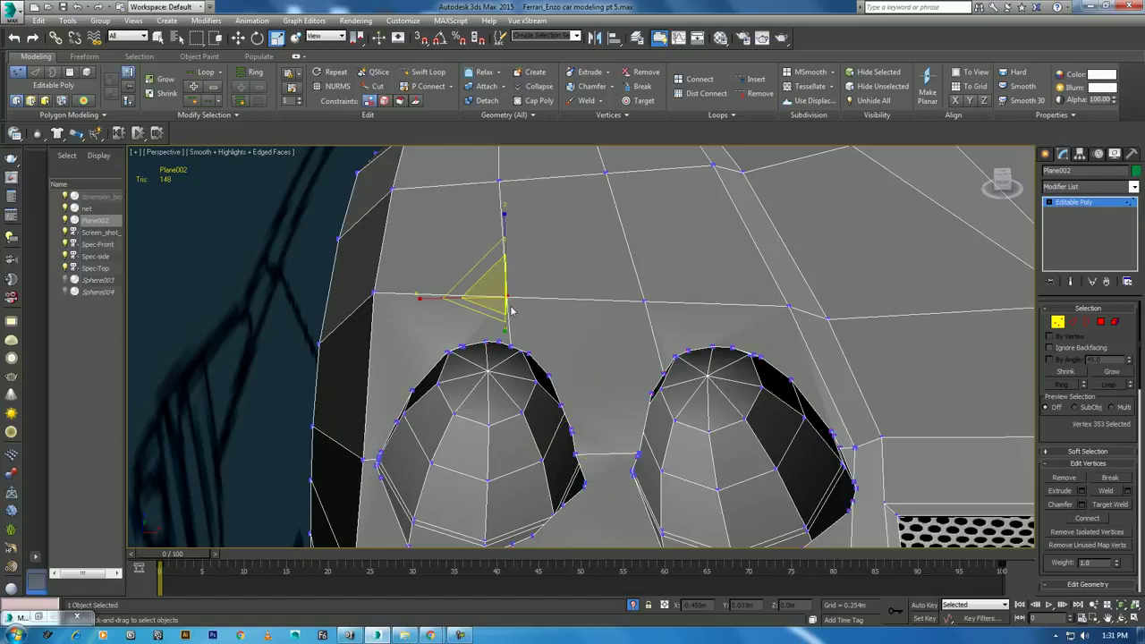
key(w)
ctrl+click(487, 342)
right_click(575, 280)
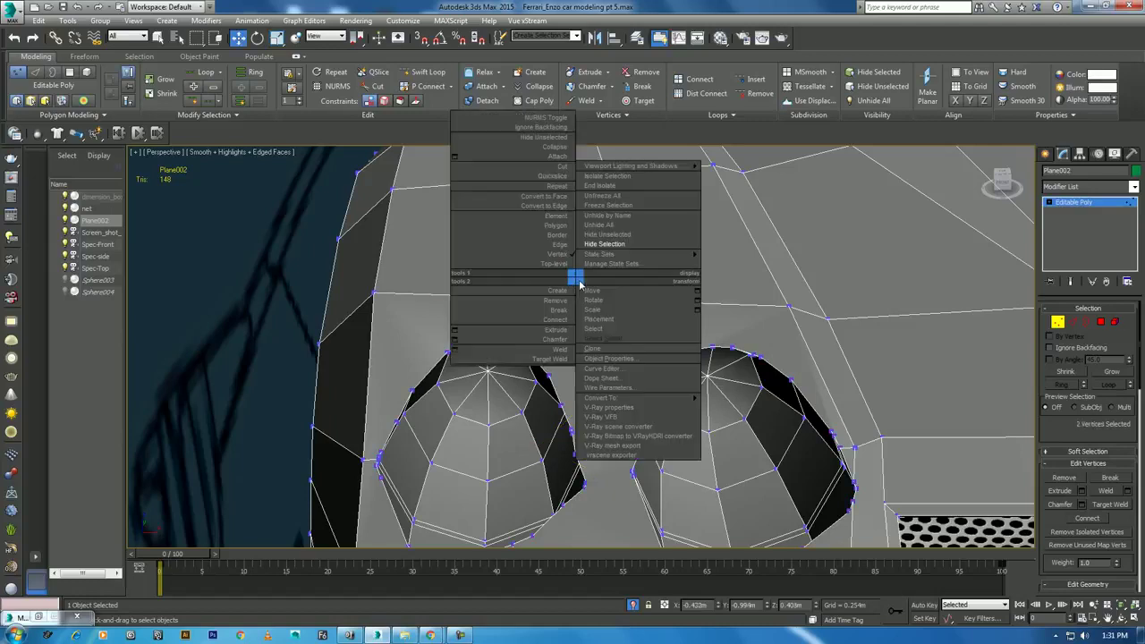
click(563, 330)
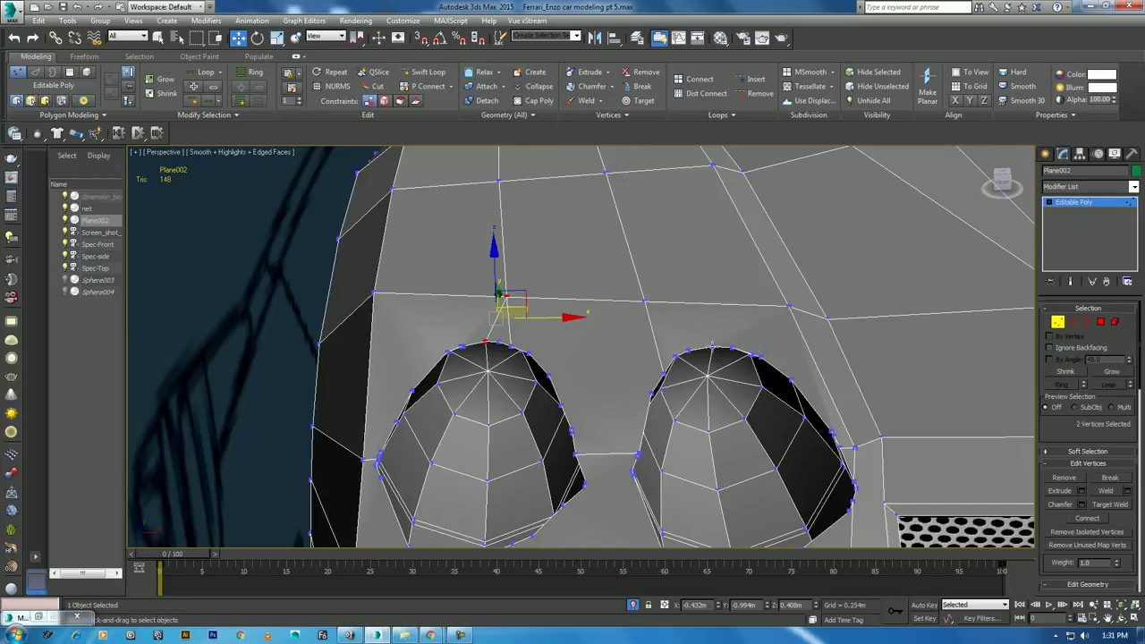
click(711, 347)
ctrl+click(645, 300)
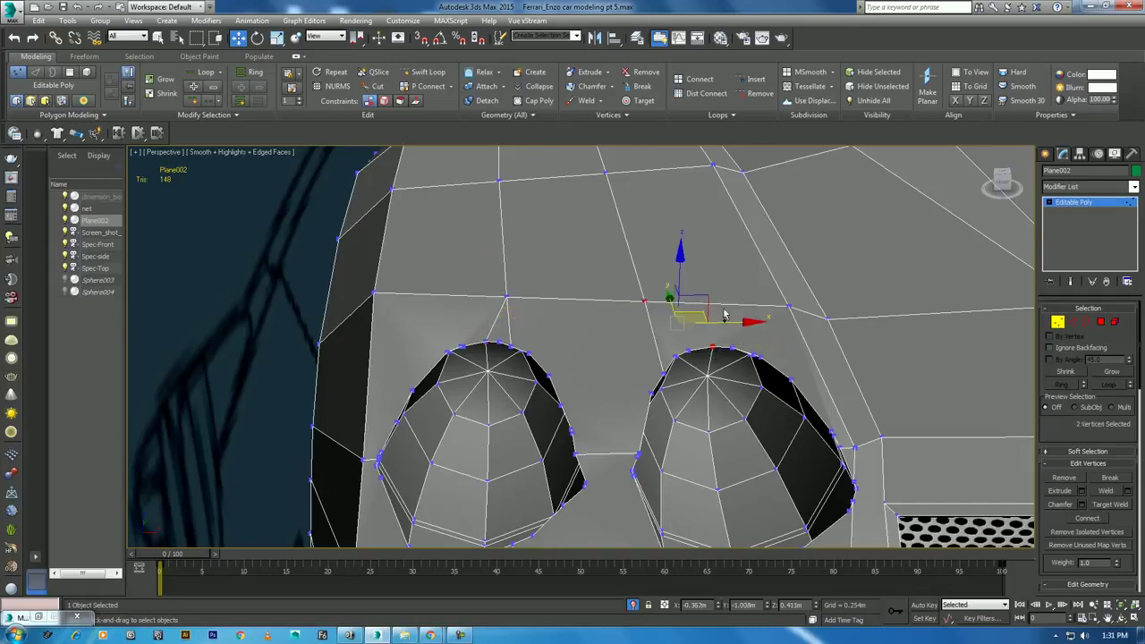
right_click(744, 277)
click(731, 320)
Select a vertex pair below the domes for connecting
mouse_move(443, 345)
alt+middle_down()
mouse_move(715, 362)
mouse_move(769, 280)
alt+middle_up()
click(582, 338)
ctrl+click(742, 354)
right_click(720, 353)
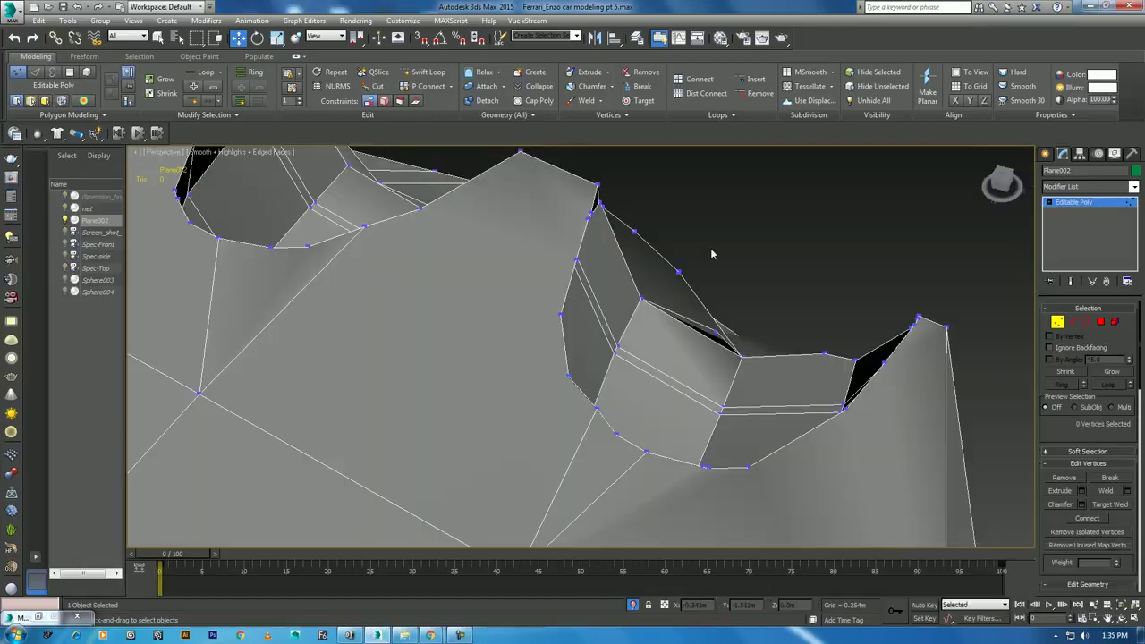
Delete three stray vertices and orbit in close to the wheel-arch opening
drag(705, 202, 636, 277)
key(BackSpace)
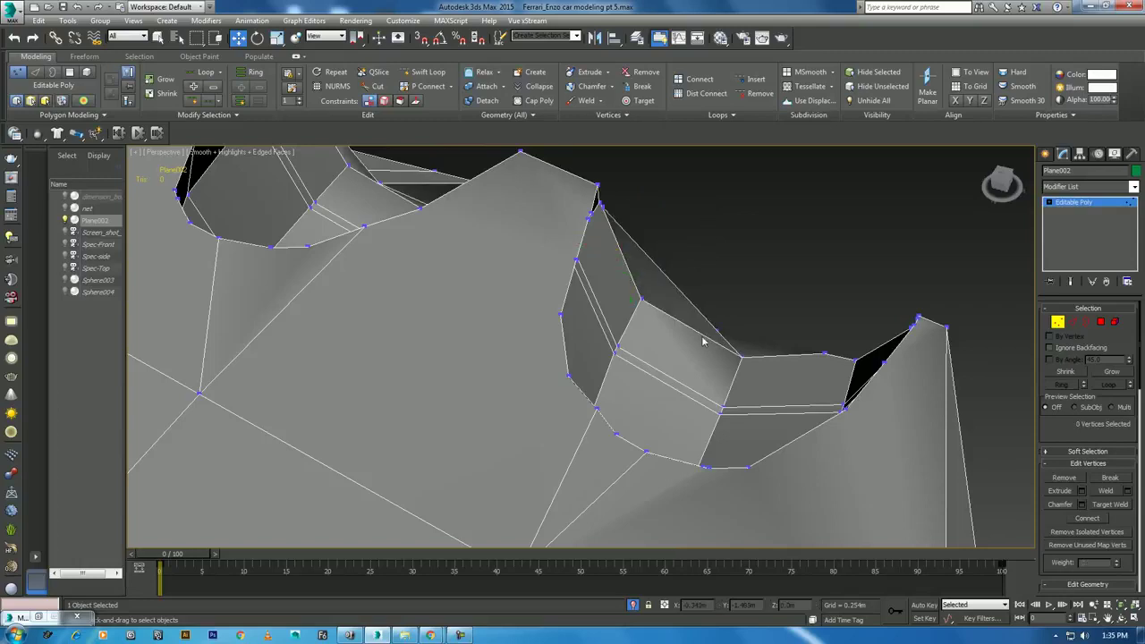
click(1121, 617)
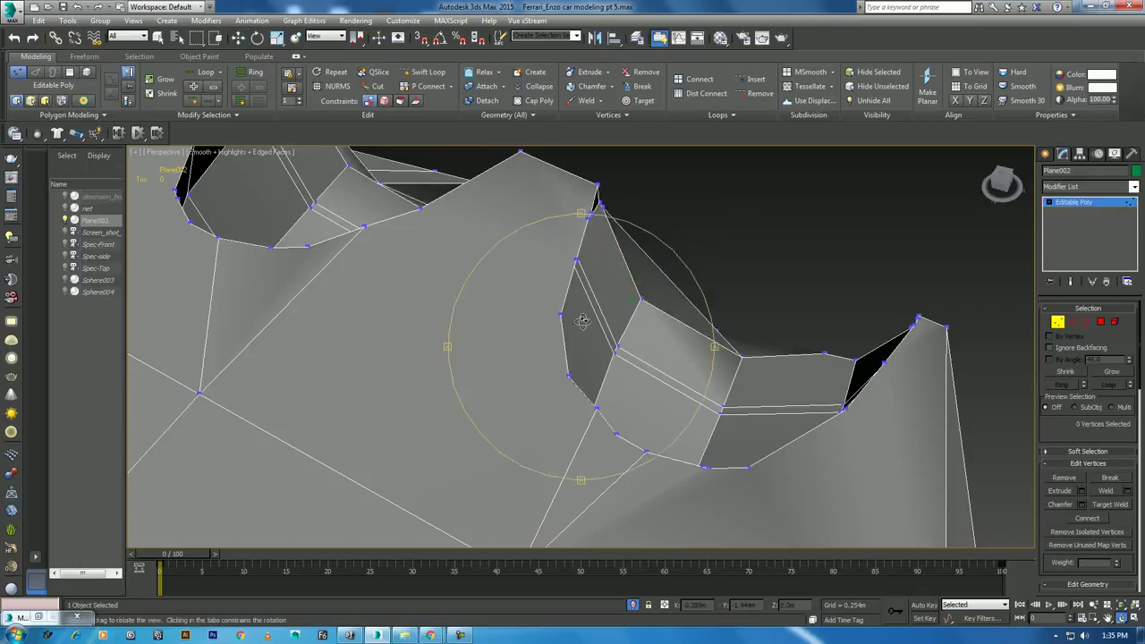
drag(583, 322, 564, 323)
drag(625, 352, 557, 409)
right_click(557, 409)
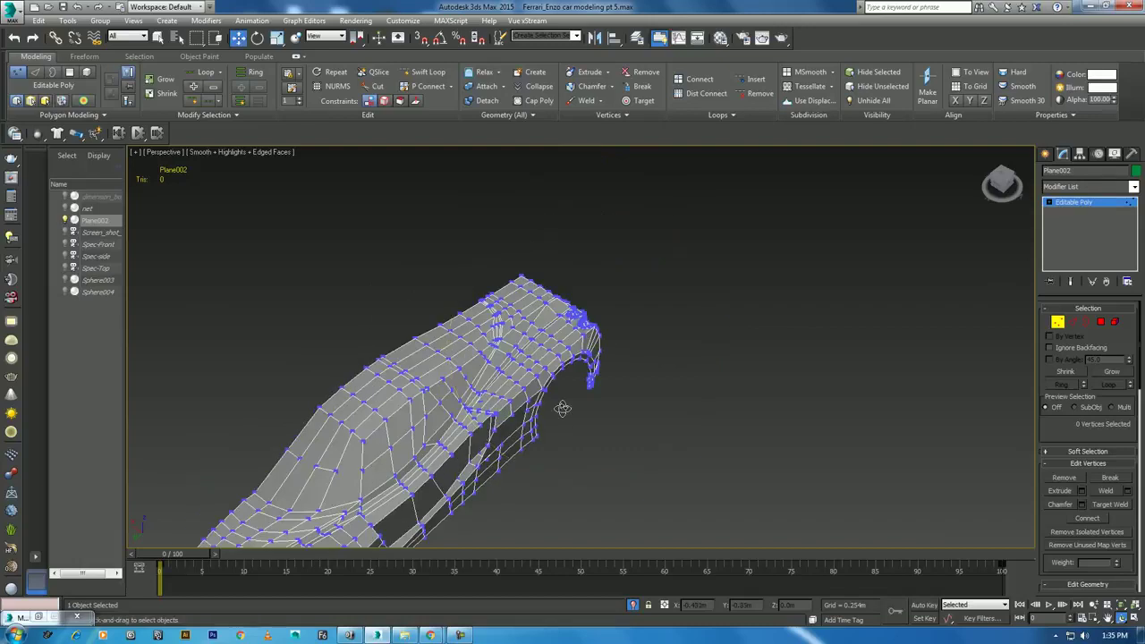
drag(606, 289, 585, 327)
key(z)
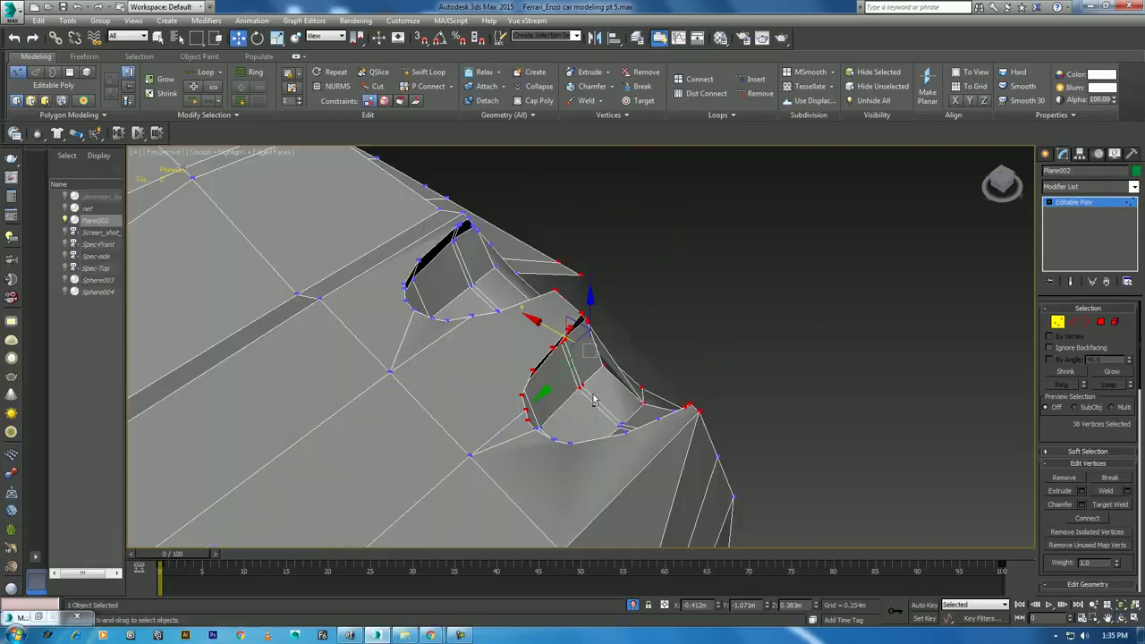
click(1121, 617)
mouse_move(555, 322)
mouse_down()
mouse_move(406, 282)
mouse_move(494, 327)
mouse_move(477, 330)
mouse_up()
mouse_move(576, 331)
mouse_down()
mouse_move(563, 358)
mouse_move(634, 339)
mouse_up()
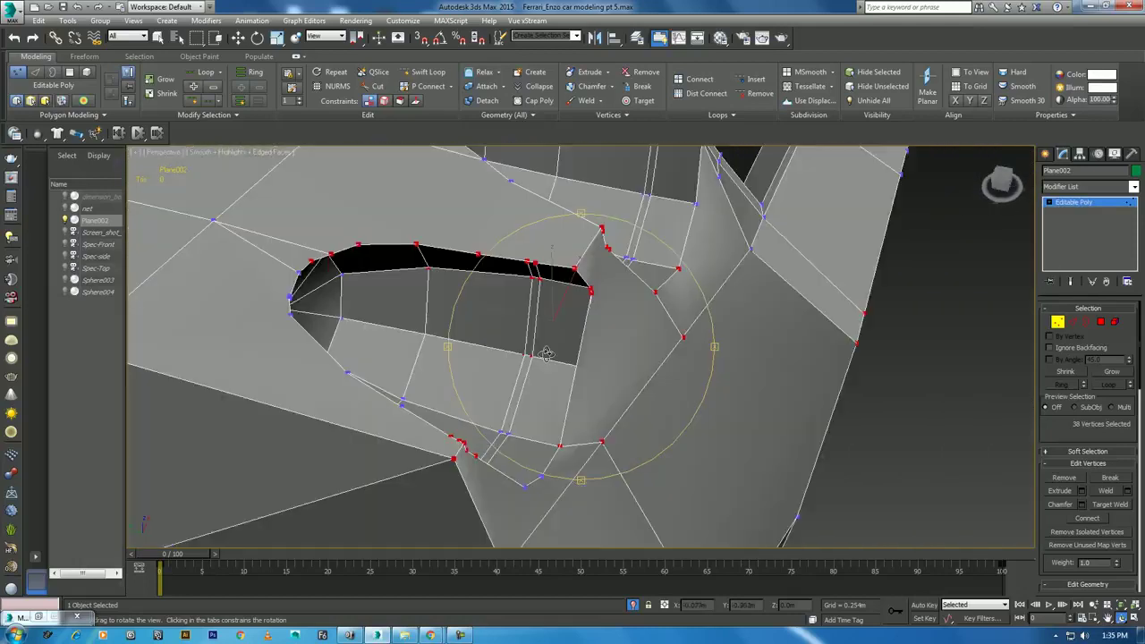
At Edge level, use Cut to add a new edge near the opening
key(w)
click(1070, 328)
right_click(649, 293)
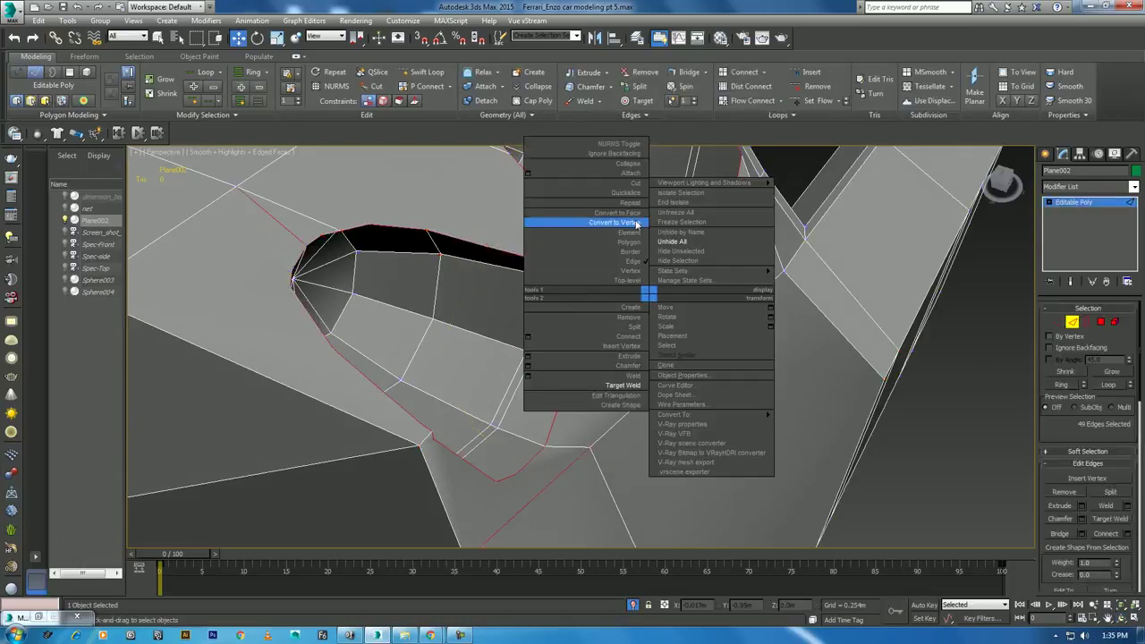
click(637, 184)
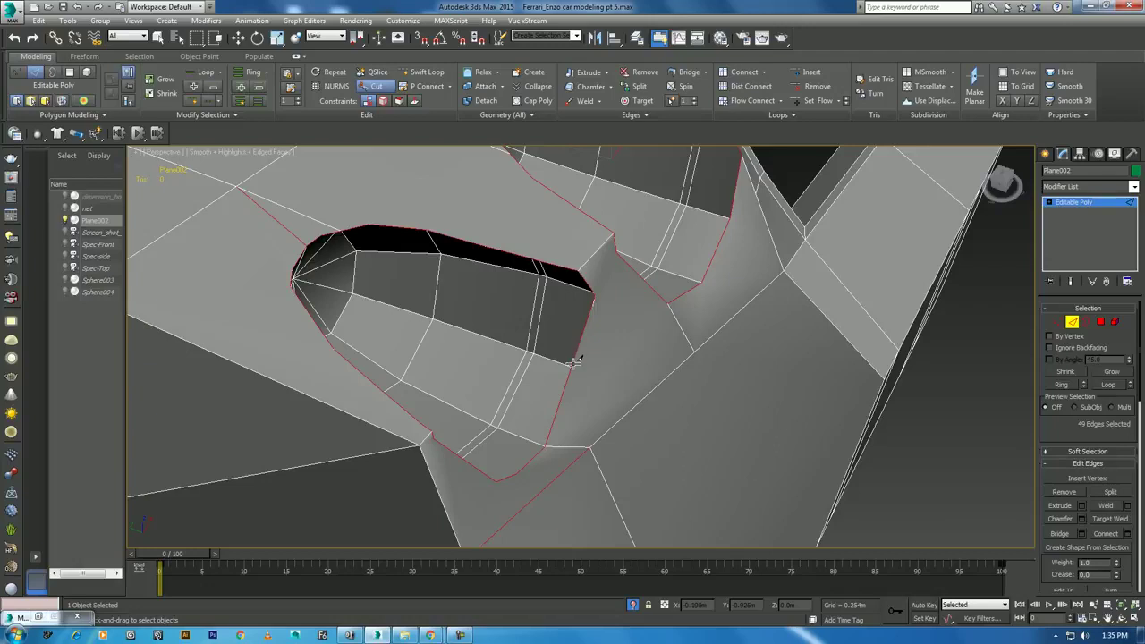
click(573, 362)
click(652, 288)
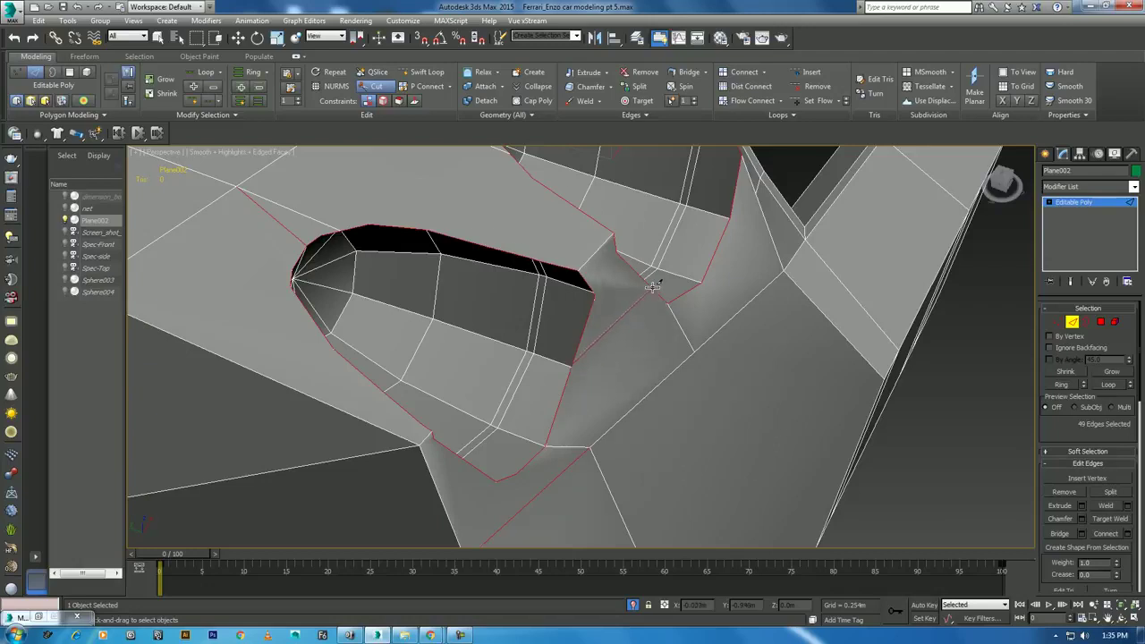
scroll(680, 353, up, 4)
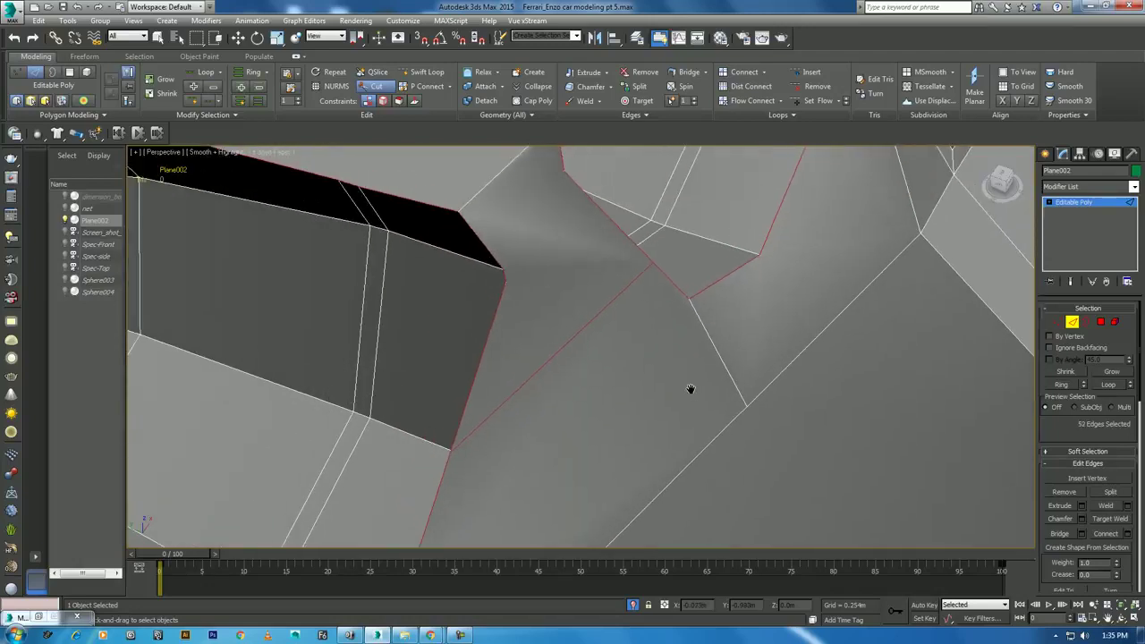
scroll(685, 376, down, 1)
right_click(635, 299)
Connect two vertices at the opening's corner with a new edge
click(1057, 321)
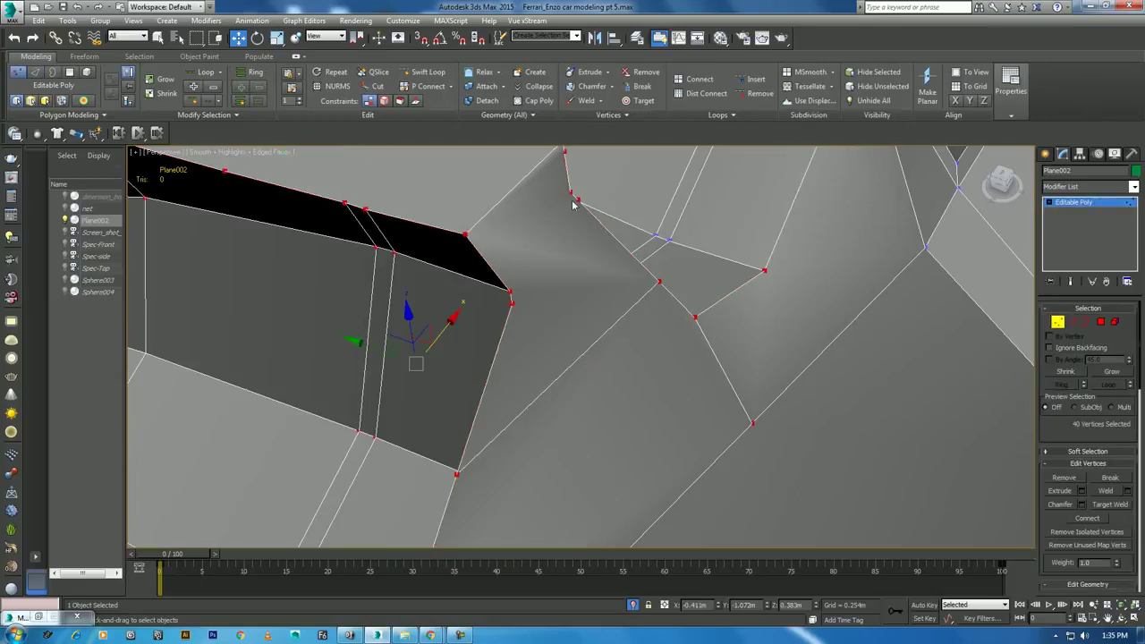
click(564, 151)
ctrl+click(511, 303)
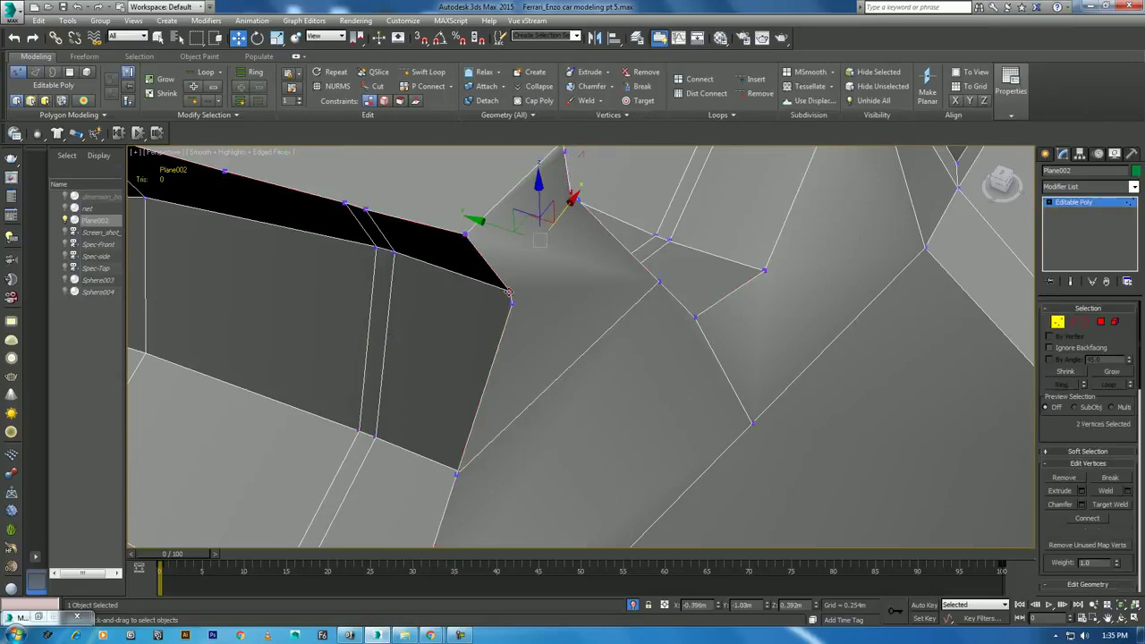
right_click(534, 261)
click(515, 304)
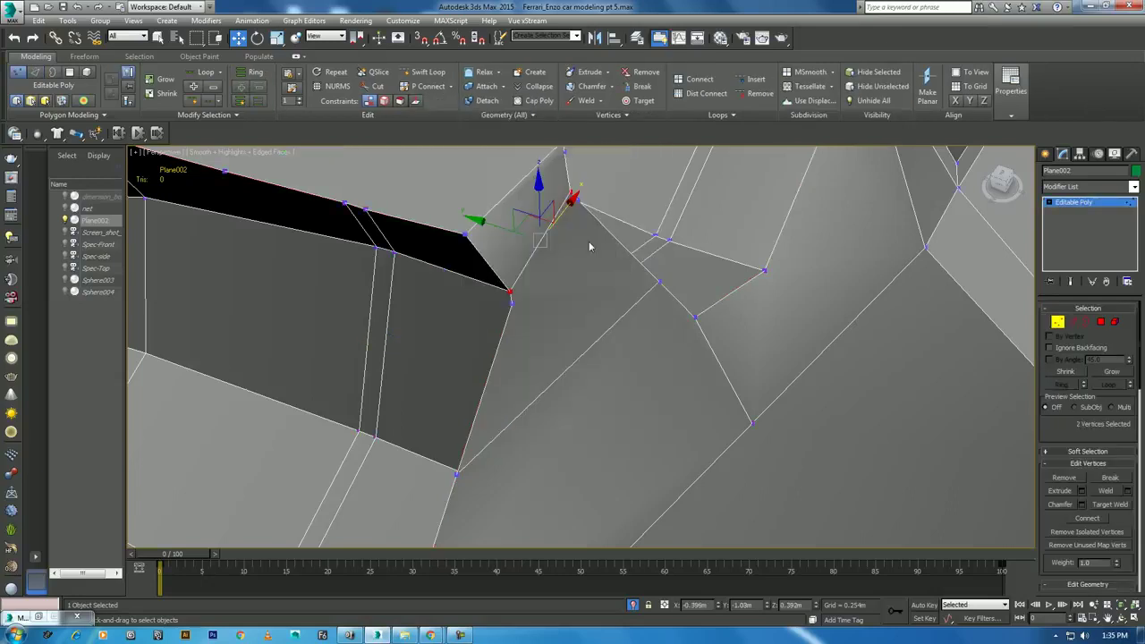
Try removing the corner vertex 569, then undo the removal
click(512, 303)
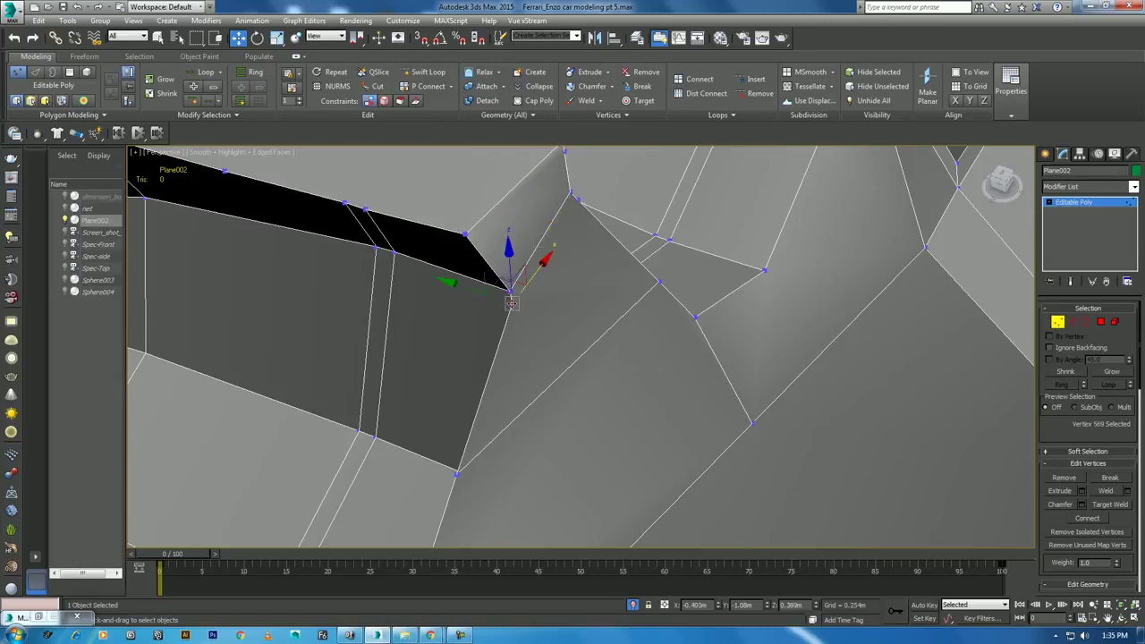
key(BackSpace)
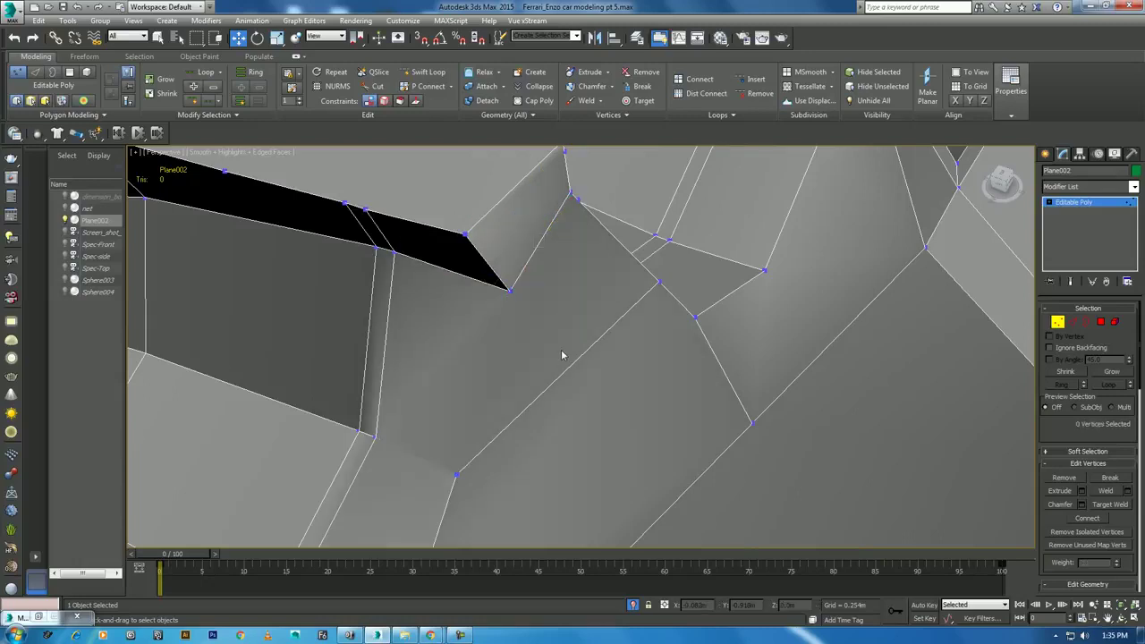
key(ctrl+z)
right_click(551, 316)
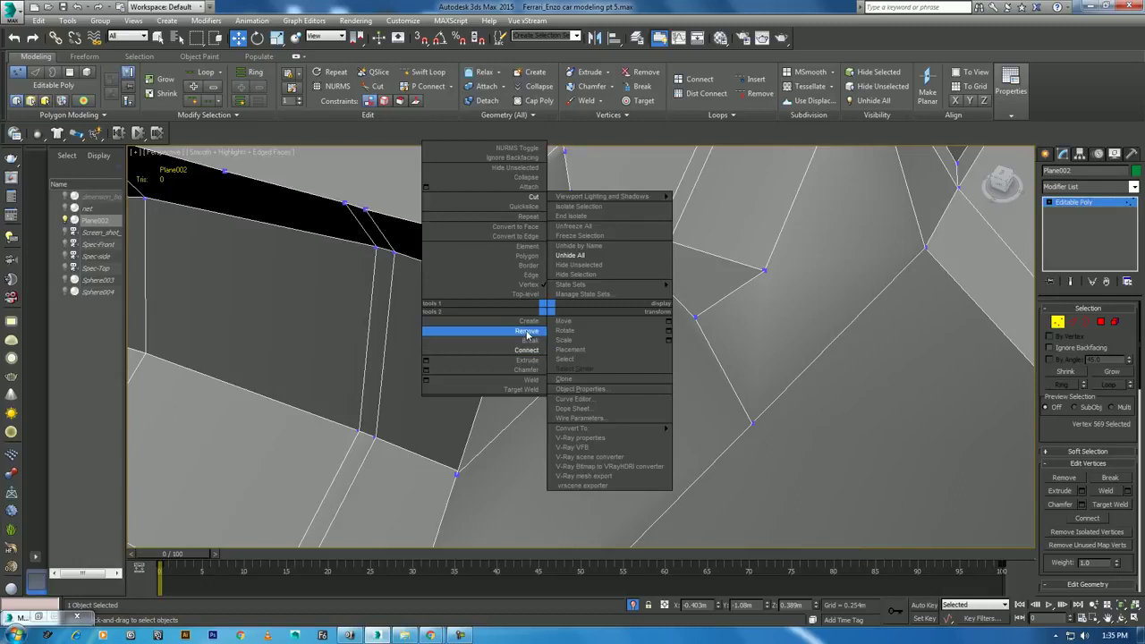
click(526, 334)
scroll(529, 355, down, 10)
key(ctrl+z)
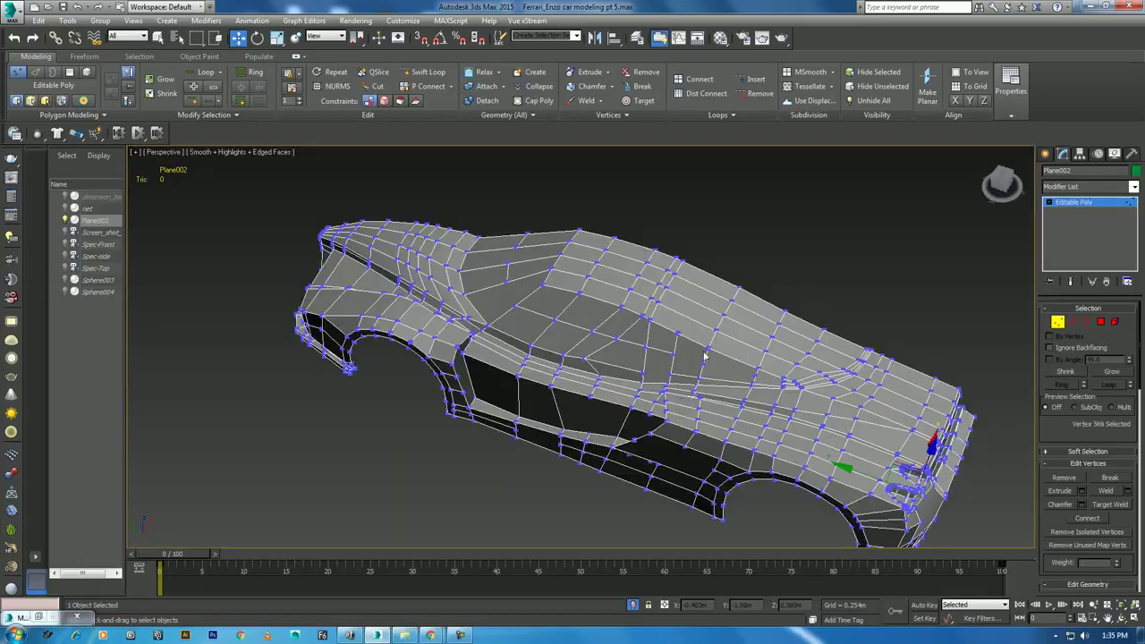
scroll(675, 268, up, 8)
Target Weld the loose vertex onto the corner vertex
middle_drag(662, 268, 675, 248)
scroll(676, 249, up, 3)
key(z)
mouse_move(823, 294)
middle_down()
mouse_move(746, 289)
mouse_move(727, 349)
mouse_move(741, 338)
middle_up()
right_click(739, 292)
click(715, 359)
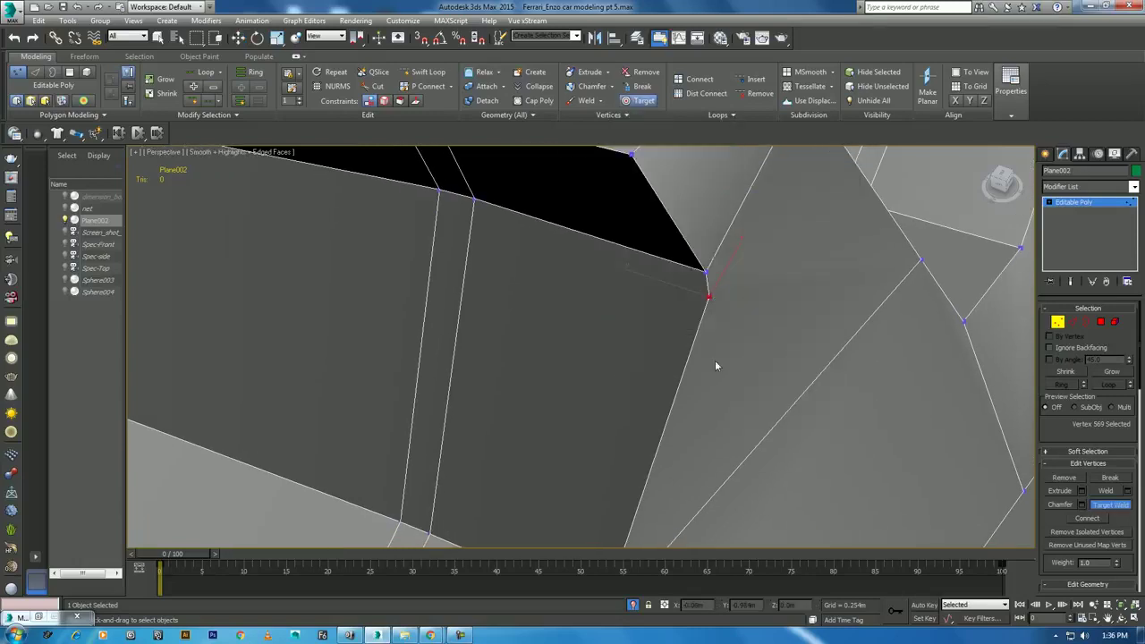
click(707, 295)
scroll(708, 295, down, 3)
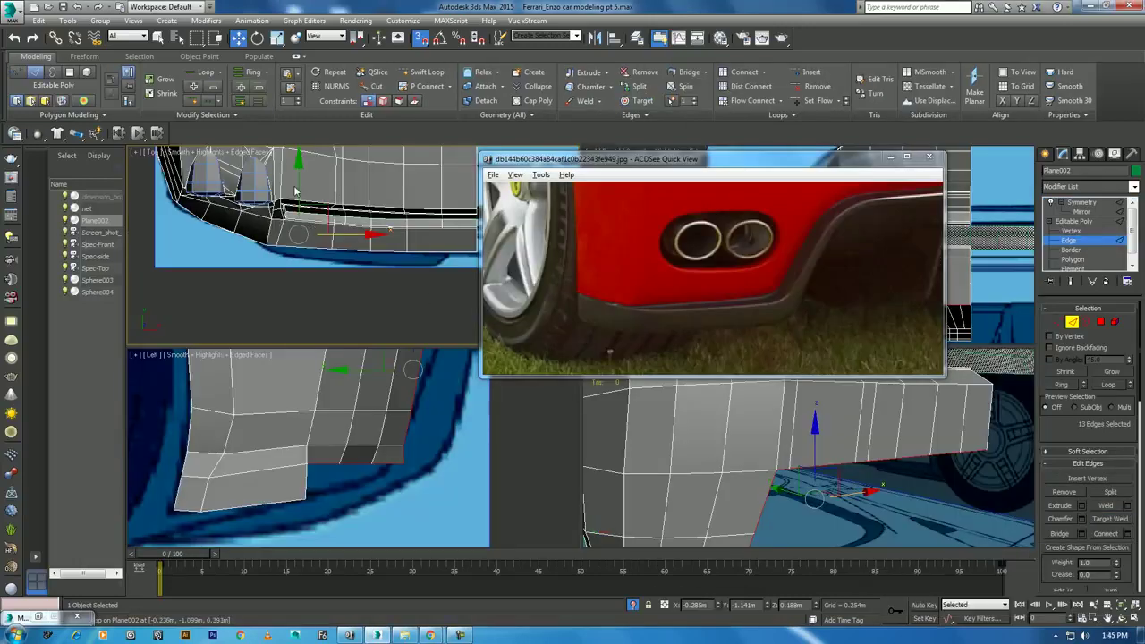
Turn off snapping, nudge the selected edges along Y, and hide the rear reference photo
key(s)
drag(294, 185, 286, 195)
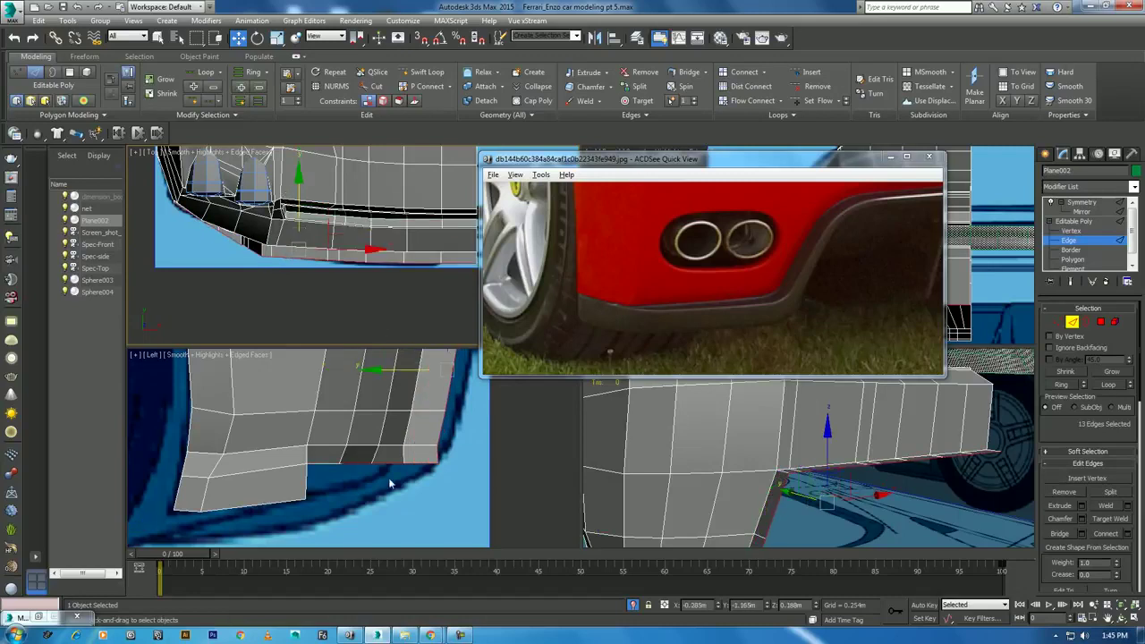
scroll(390, 484, up, 3)
mouse_move(370, 436)
middle_down()
mouse_move(370, 516)
mouse_move(349, 564)
middle_up()
click(889, 158)
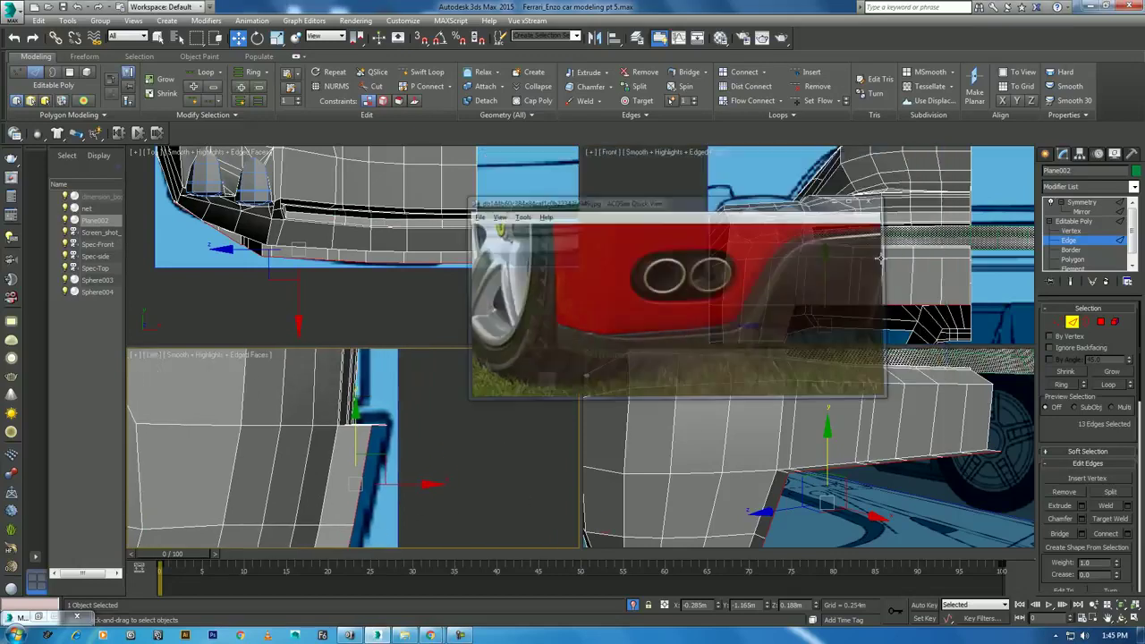
middle_drag(845, 298, 843, 232)
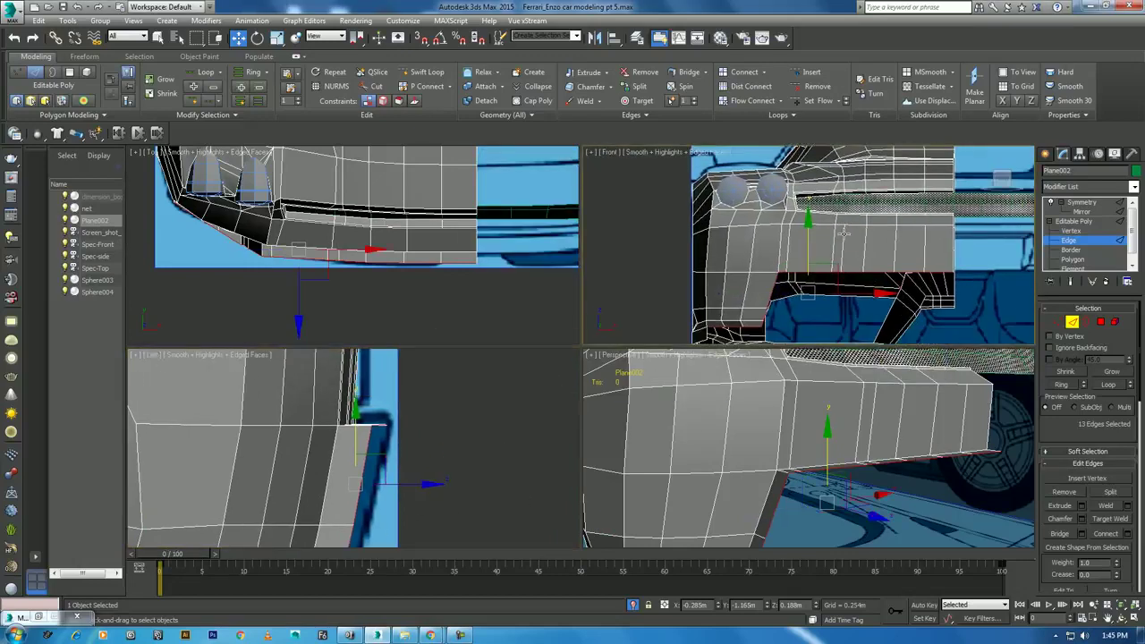
drag(175, 554, 450, 547)
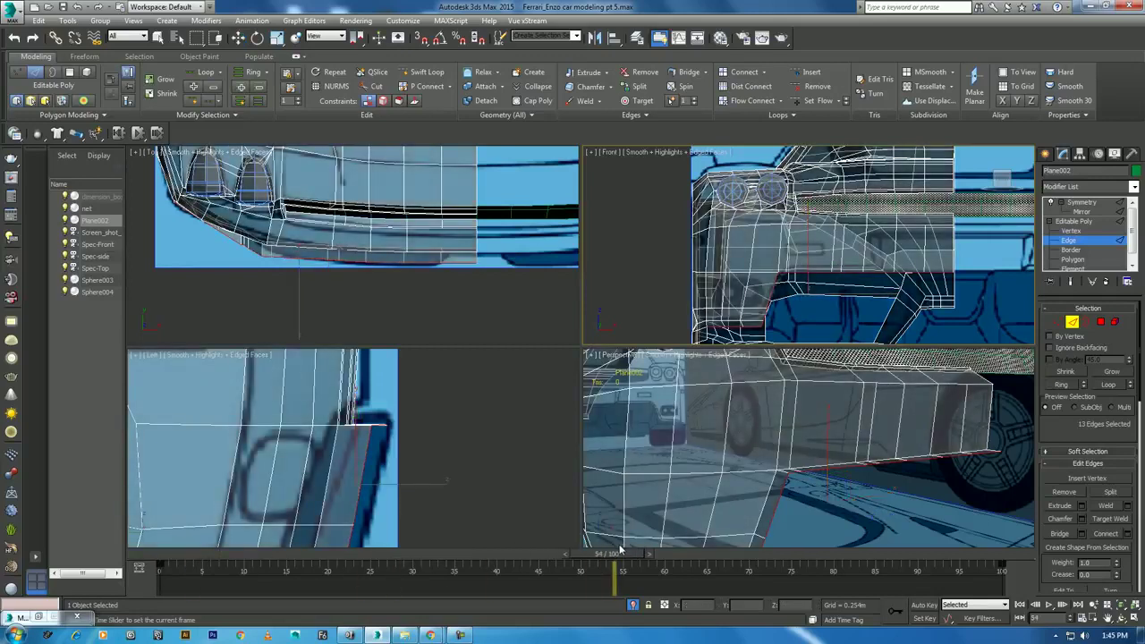
Frame the rear bumper in a maximized Top view
key(w)
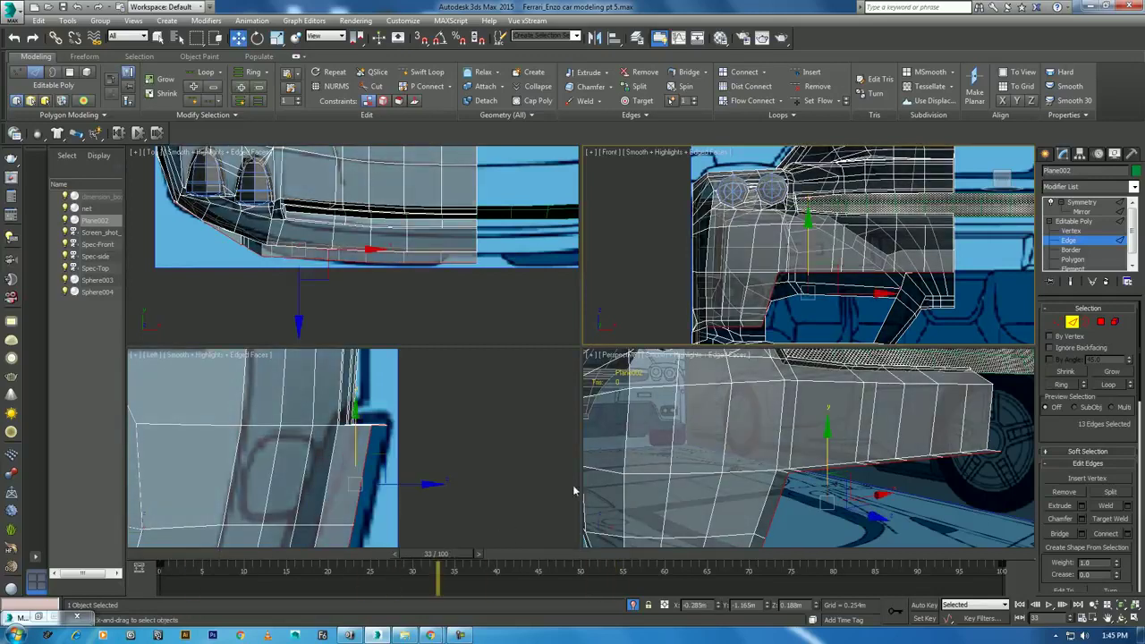
scroll(340, 426, down, 2)
middle_drag(340, 427, 403, 413)
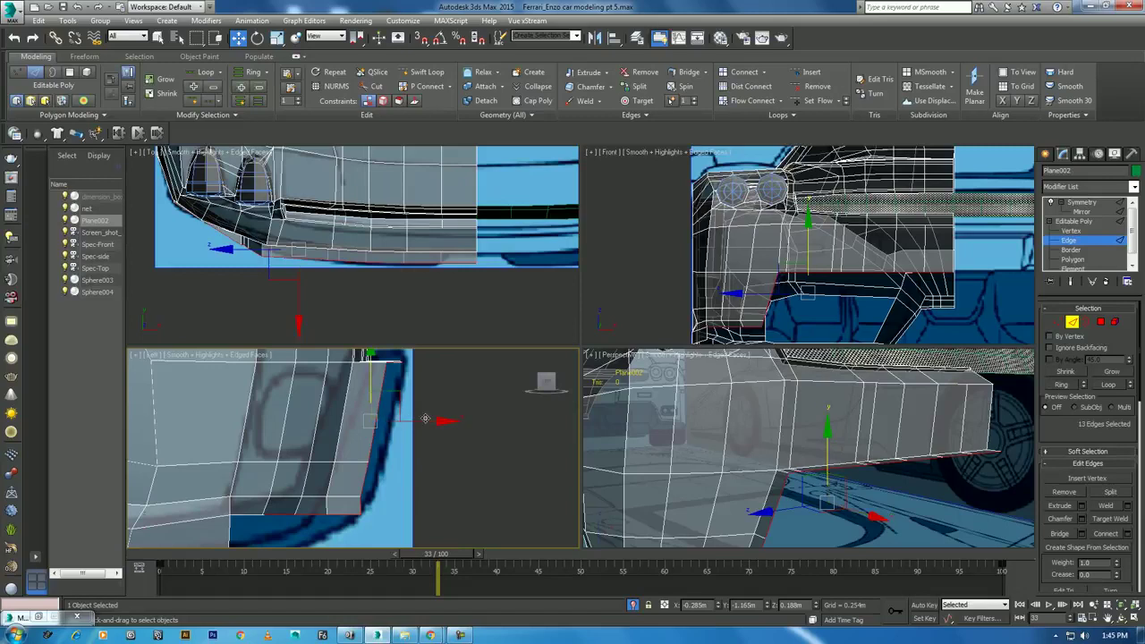
middle_drag(359, 246, 398, 205)
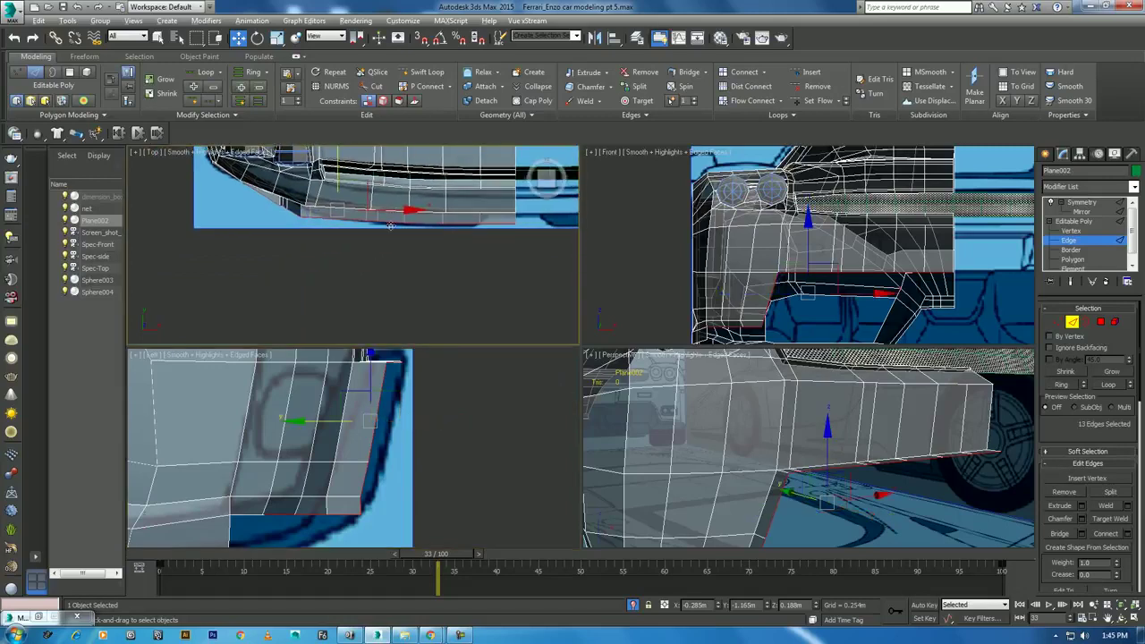
key(alt+w)
mouse_move(503, 314)
middle_down()
mouse_move(528, 353)
mouse_move(531, 421)
mouse_move(543, 418)
middle_up()
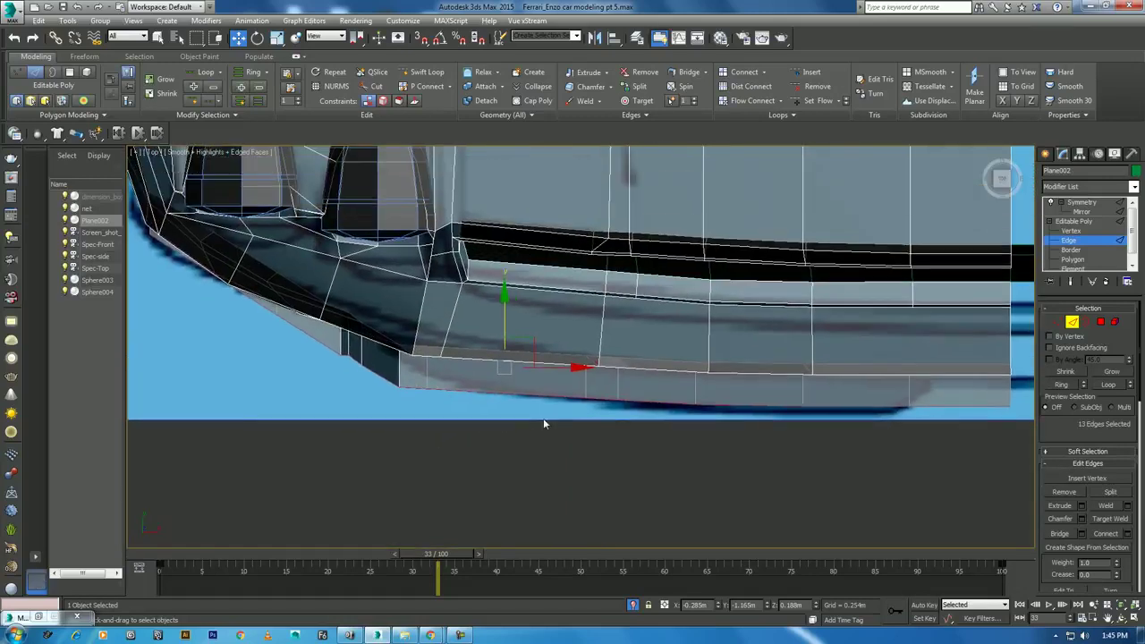
At Vertex level, pull the bumper corner vertex onto the blueprint and select the bottom-edge vertices
key(1)
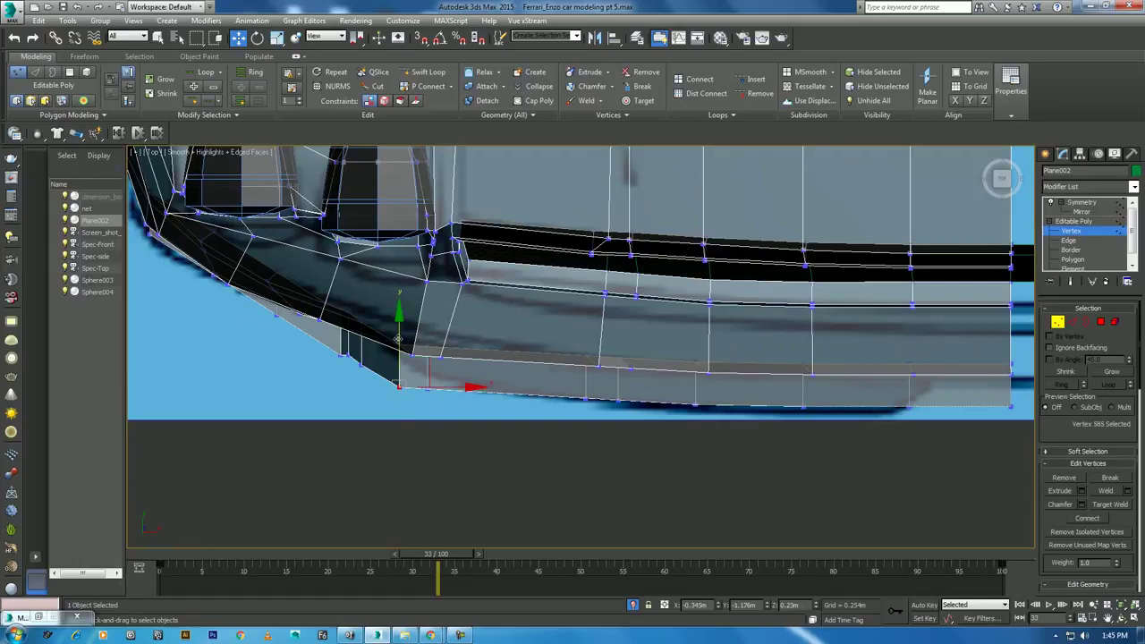
mouse_move(401, 353)
mouse_down()
mouse_move(404, 331)
mouse_move(427, 323)
mouse_up()
click(423, 391)
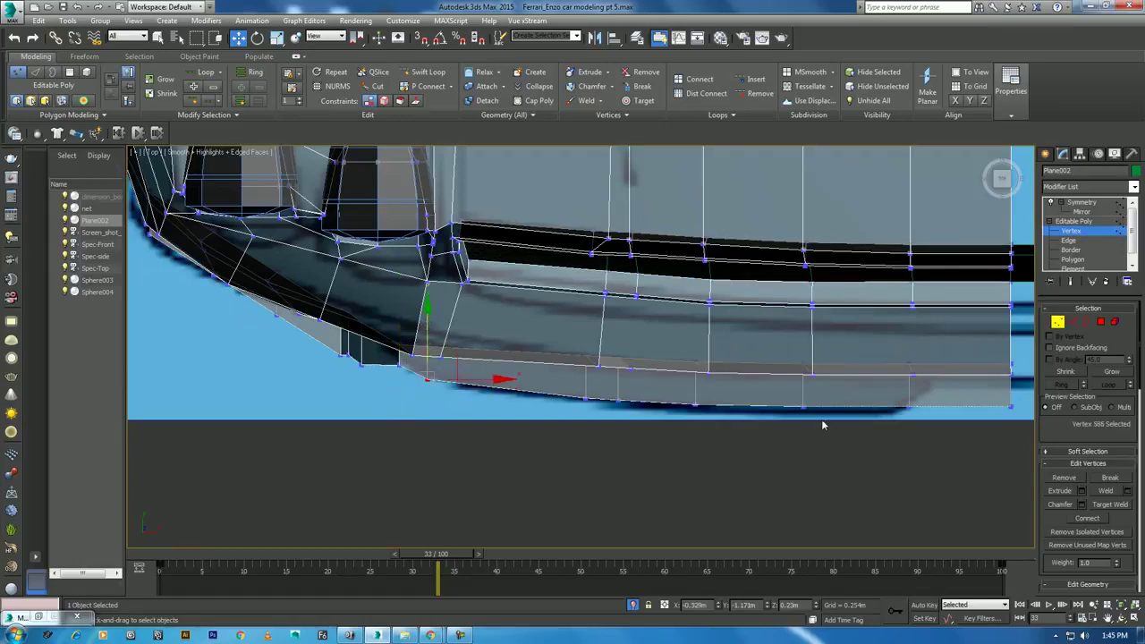
middle_drag(985, 398, 787, 377)
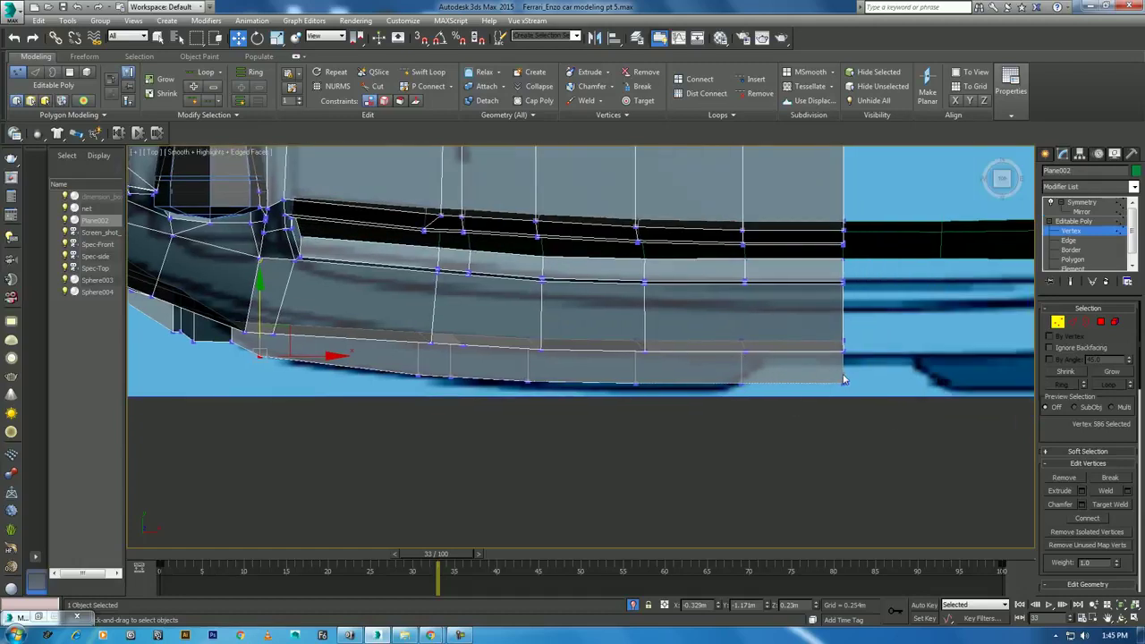
scroll(843, 379, down, 2)
drag(862, 379, 486, 431)
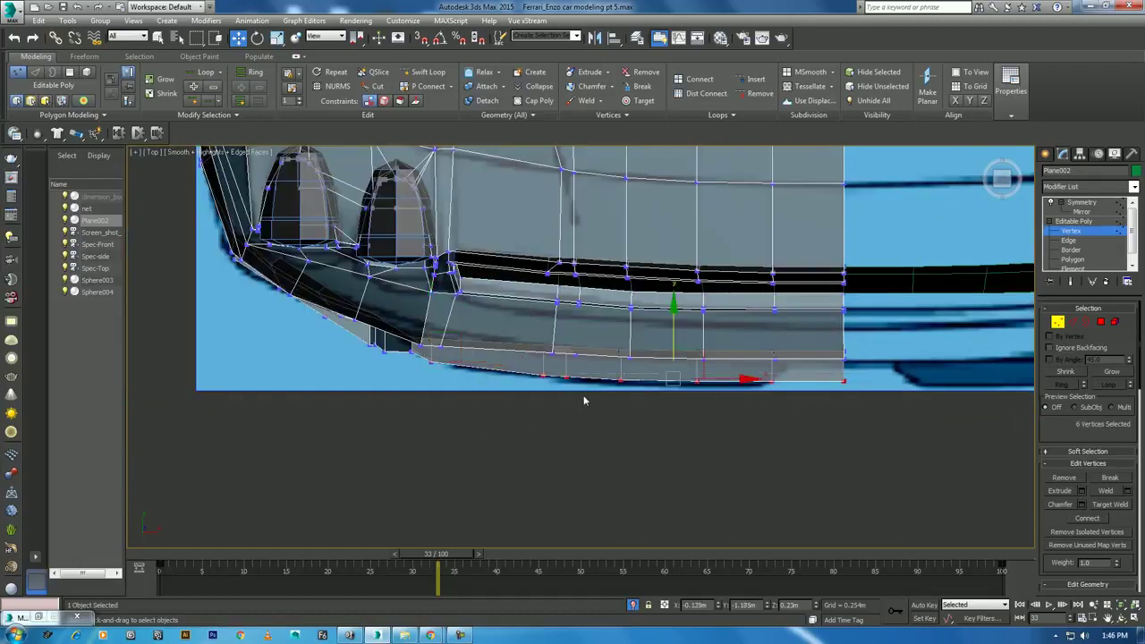
scroll(586, 401, up, 2)
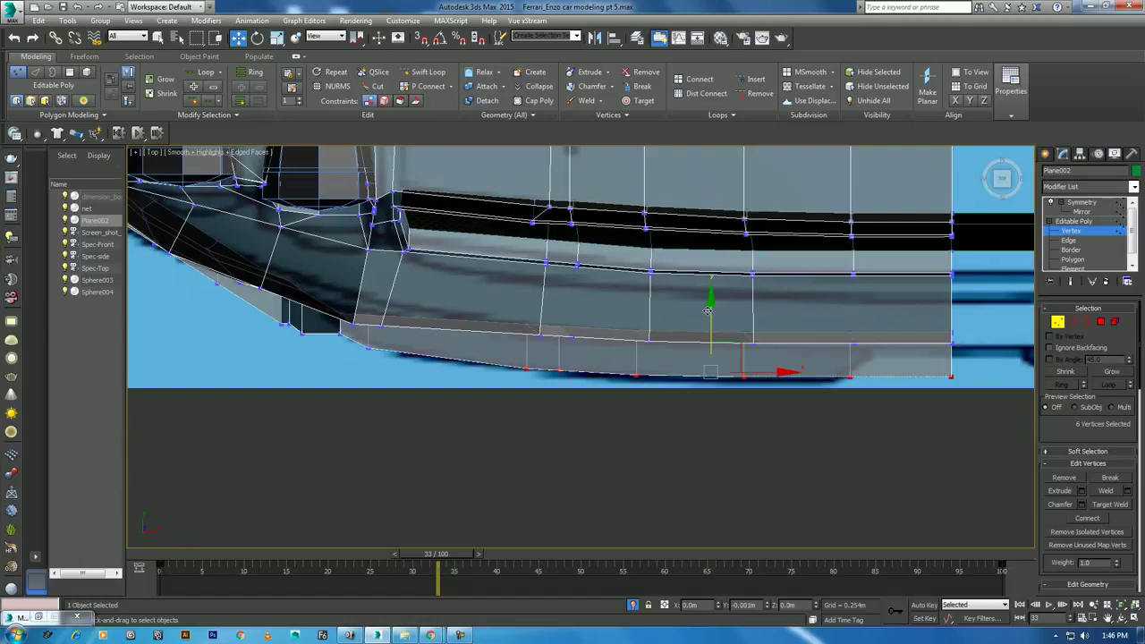
click(949, 342)
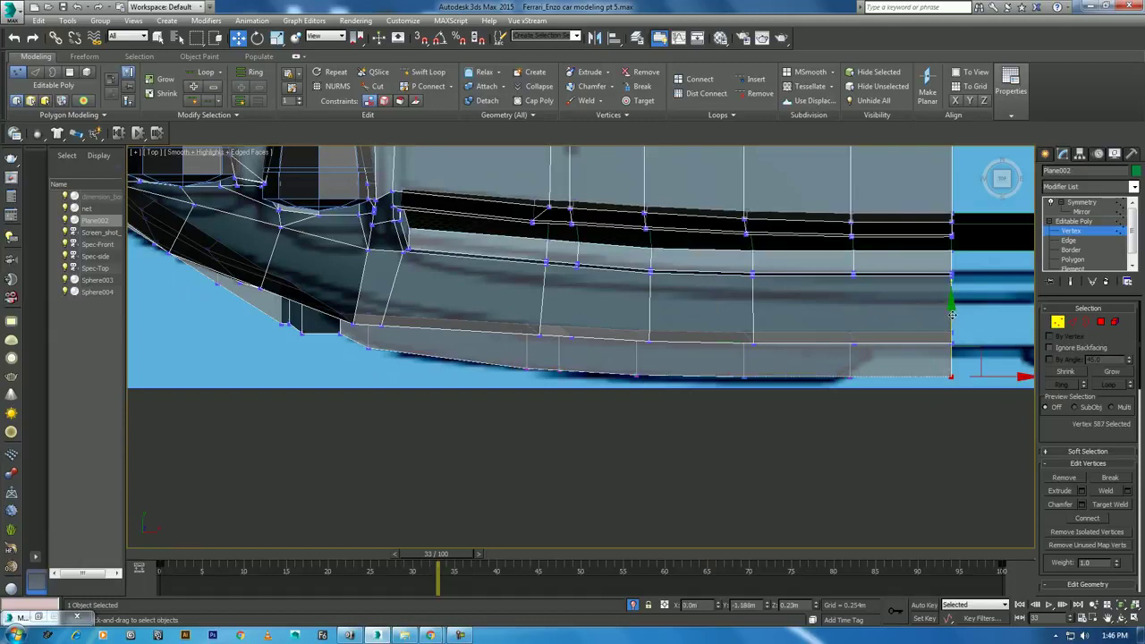
Maximize the Perspective view and return to Edge level
key(alt+w)
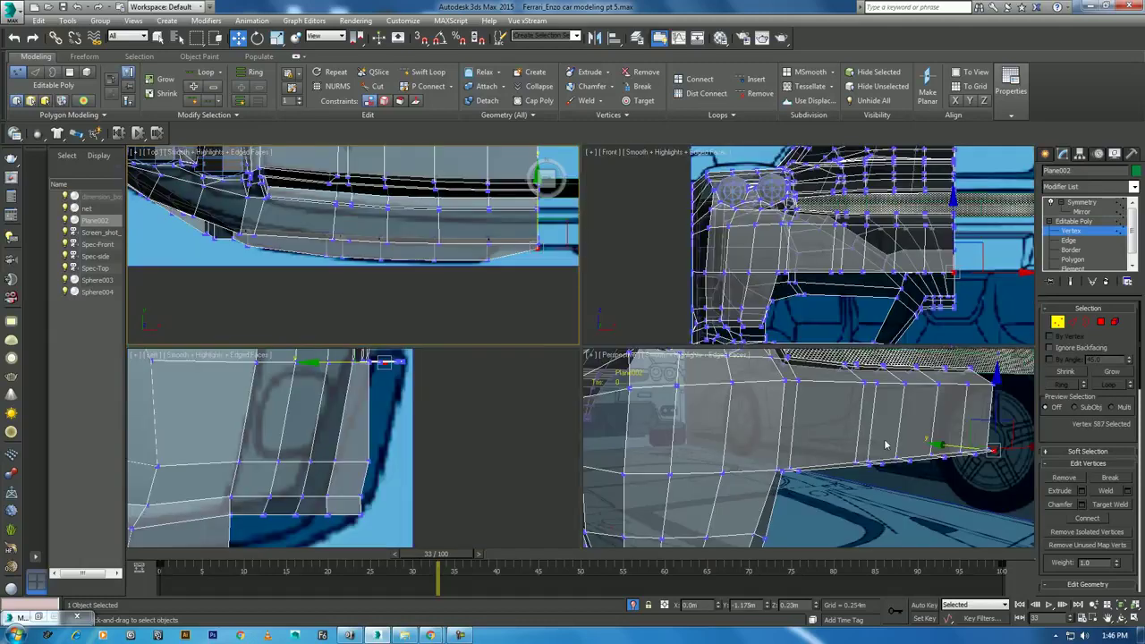
scroll(885, 444, down, 1)
key(alt+w)
scroll(791, 431, down, 5)
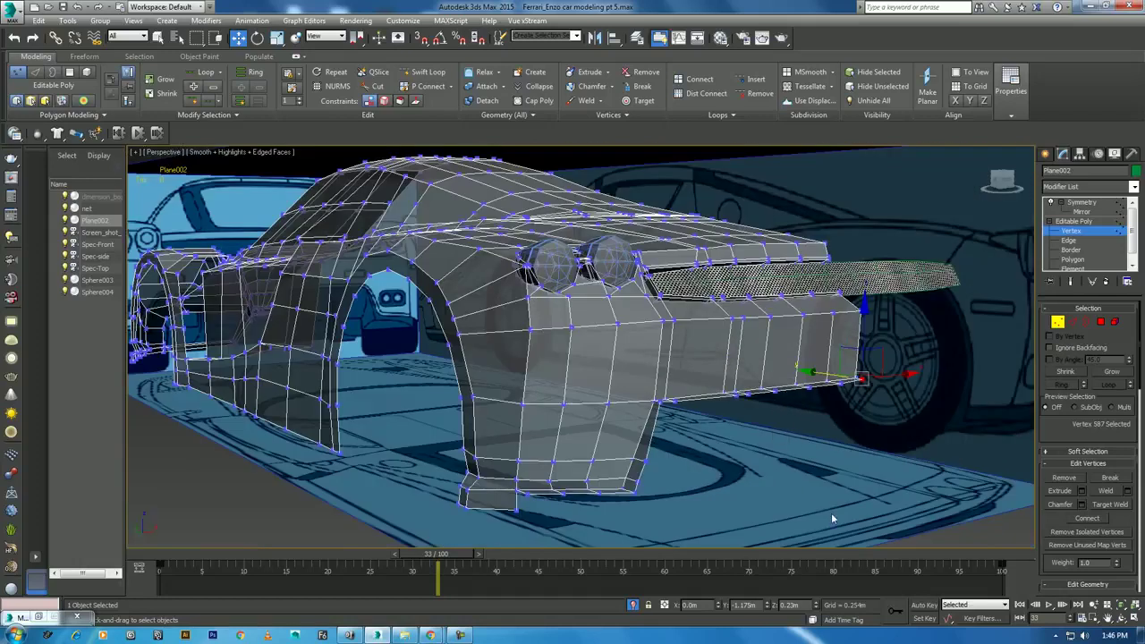
click(1073, 322)
scroll(677, 364, up, 3)
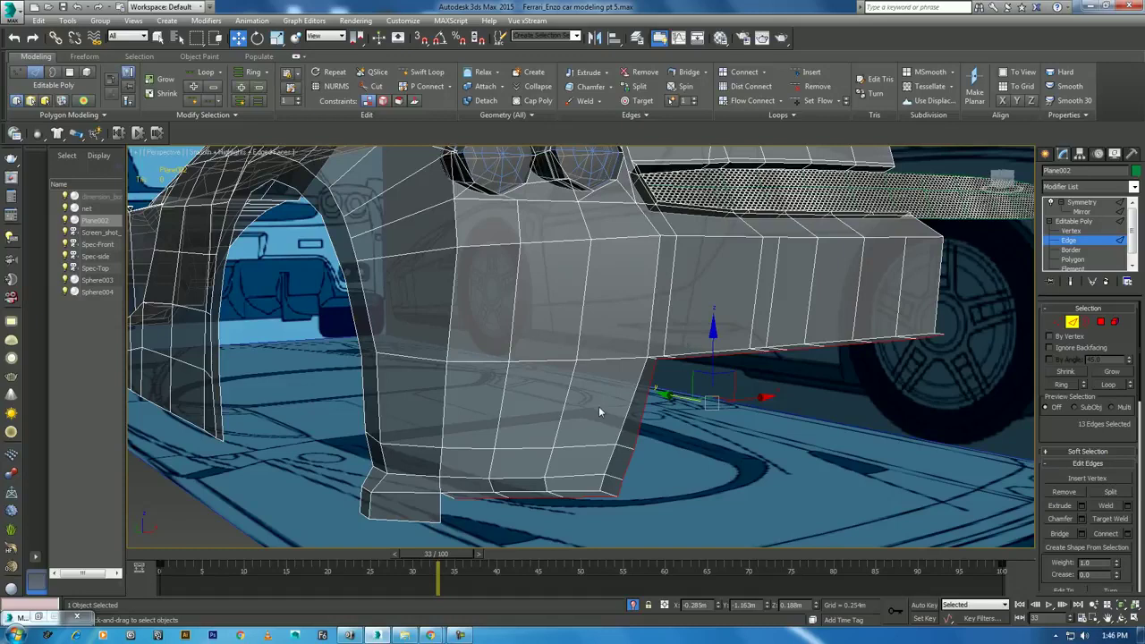
Lower the selected bumper edges slightly in a maximized Front view
key(alt+w)
key(alt+w)
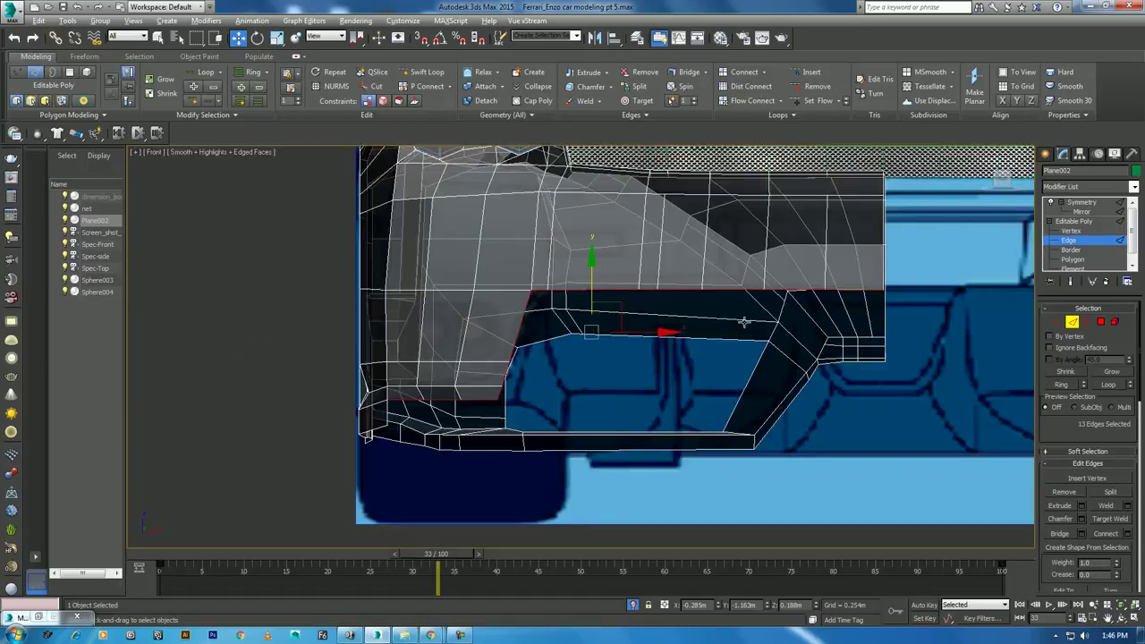
key(r)
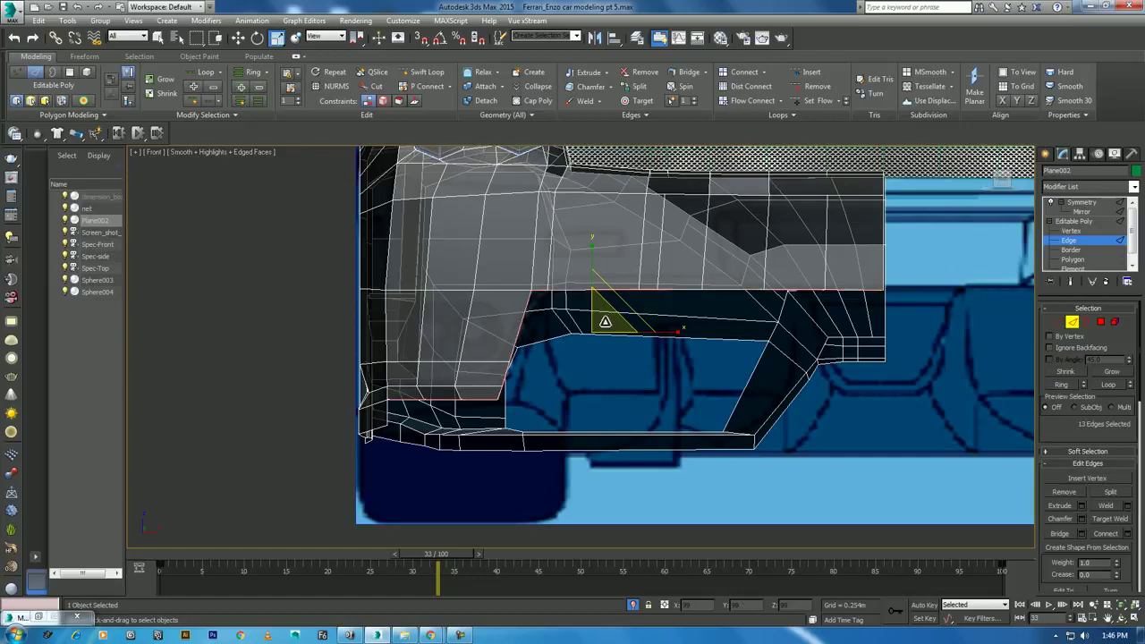
key(w)
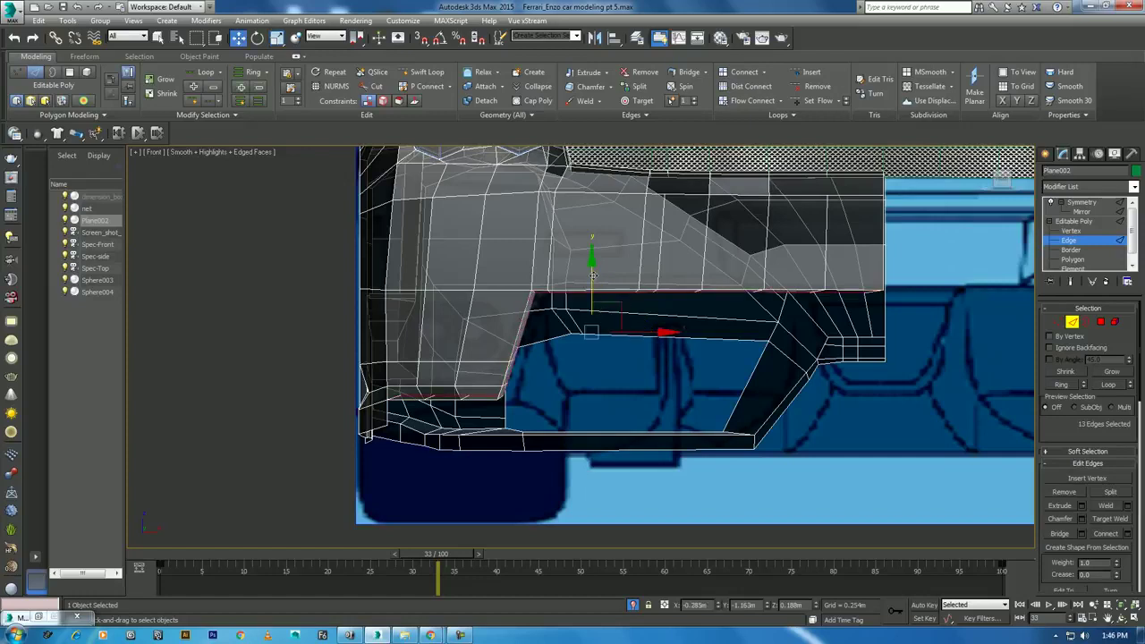
drag(591, 273, 588, 283)
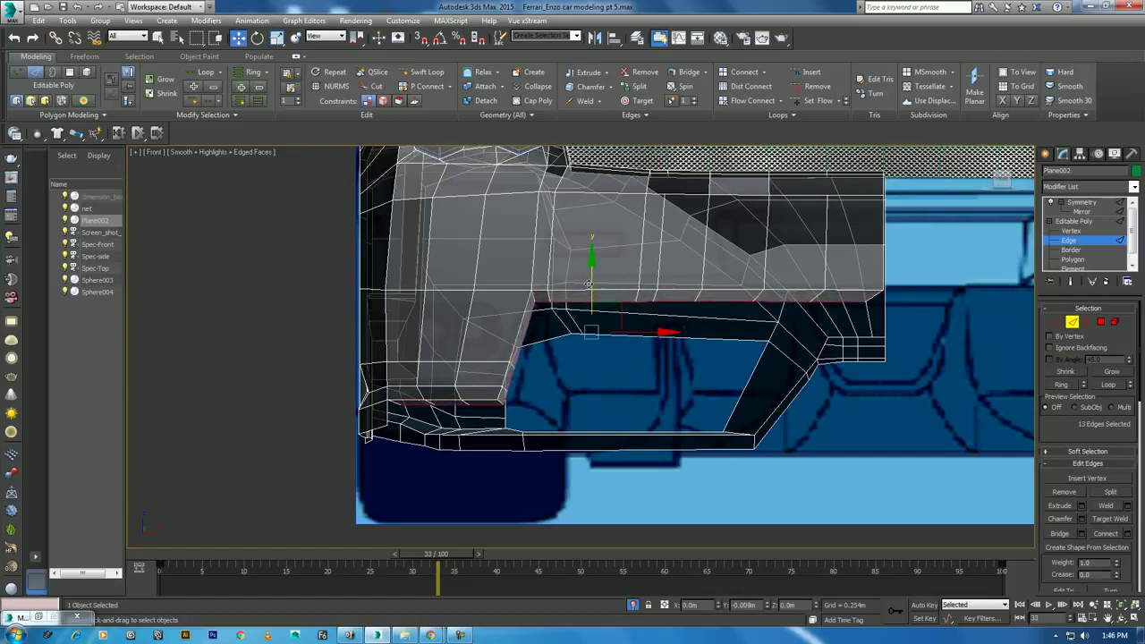
Select the lower skirt edges and shift their corner slightly inward
click(505, 371)
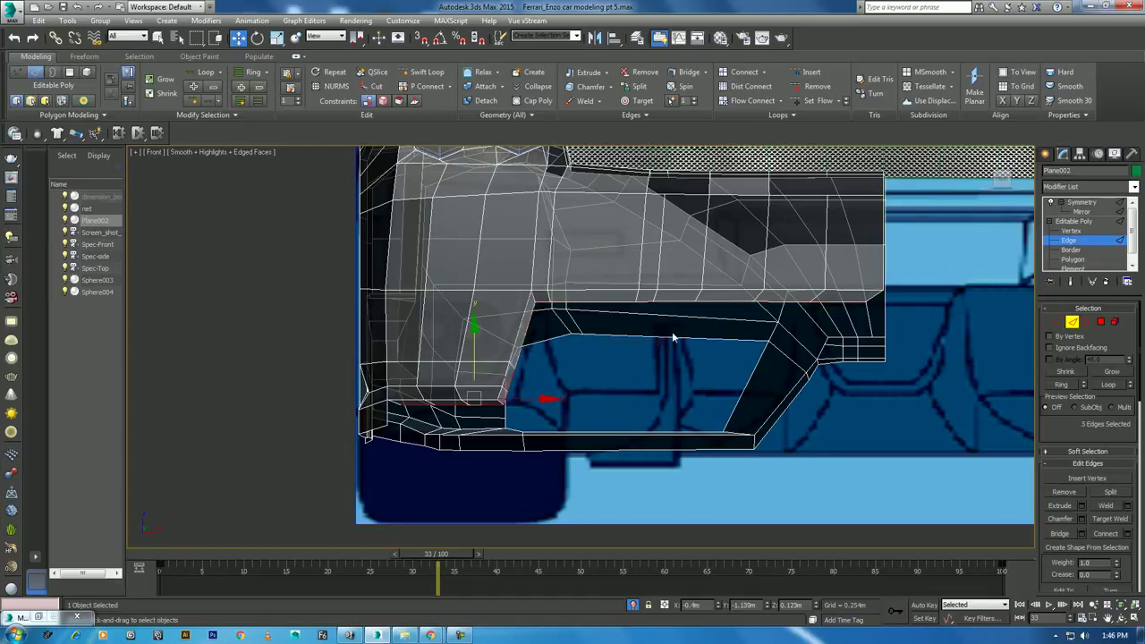
middle_drag(526, 346, 685, 275)
scroll(685, 276, up, 3)
ctrl+click(631, 379)
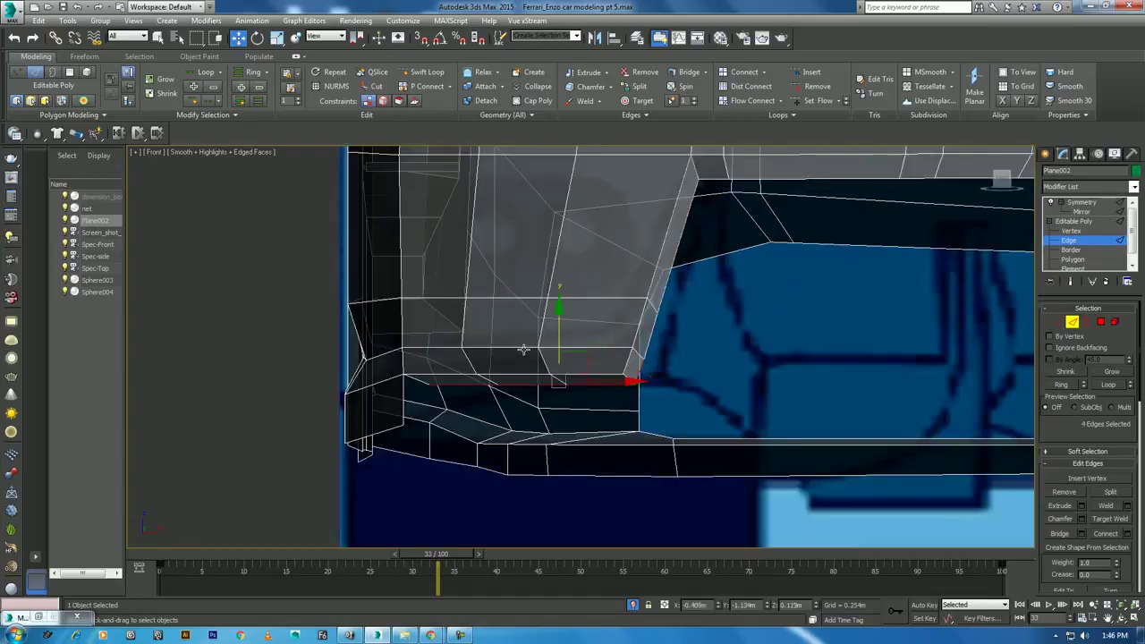
alt+click(635, 383)
drag(620, 395, 587, 395)
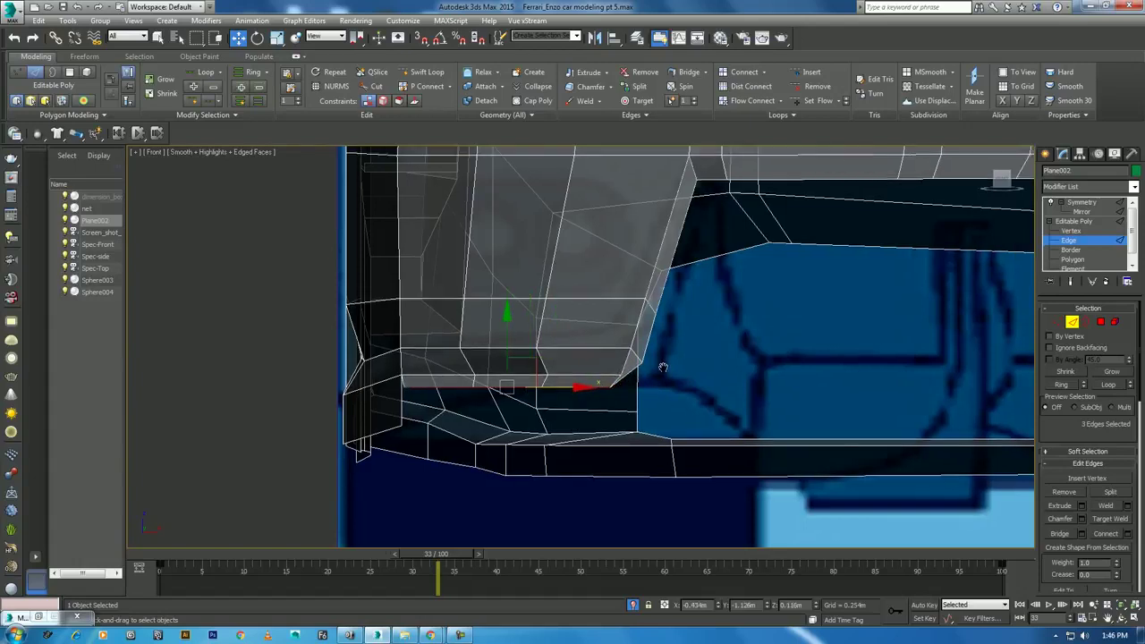
scroll(740, 420, down, 3)
Orbit and zoom the Perspective view to look under the rear bumper, then maximize it
key(alt+w)
scroll(787, 447, up, 3)
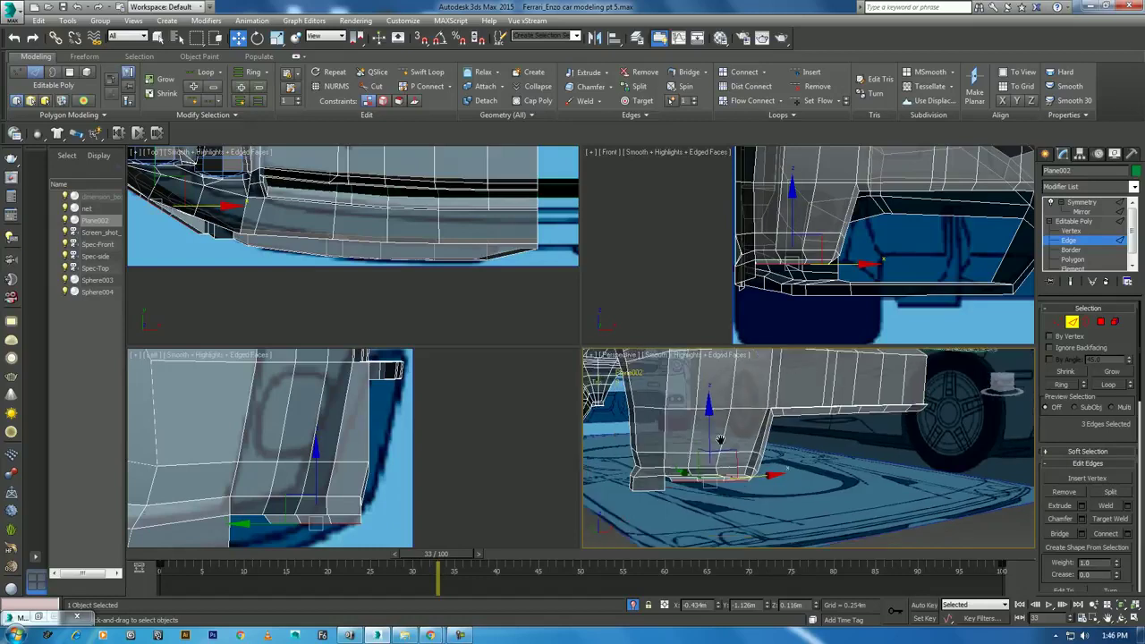
alt+middle_drag(787, 447, 787, 420)
scroll(369, 508, up, 3)
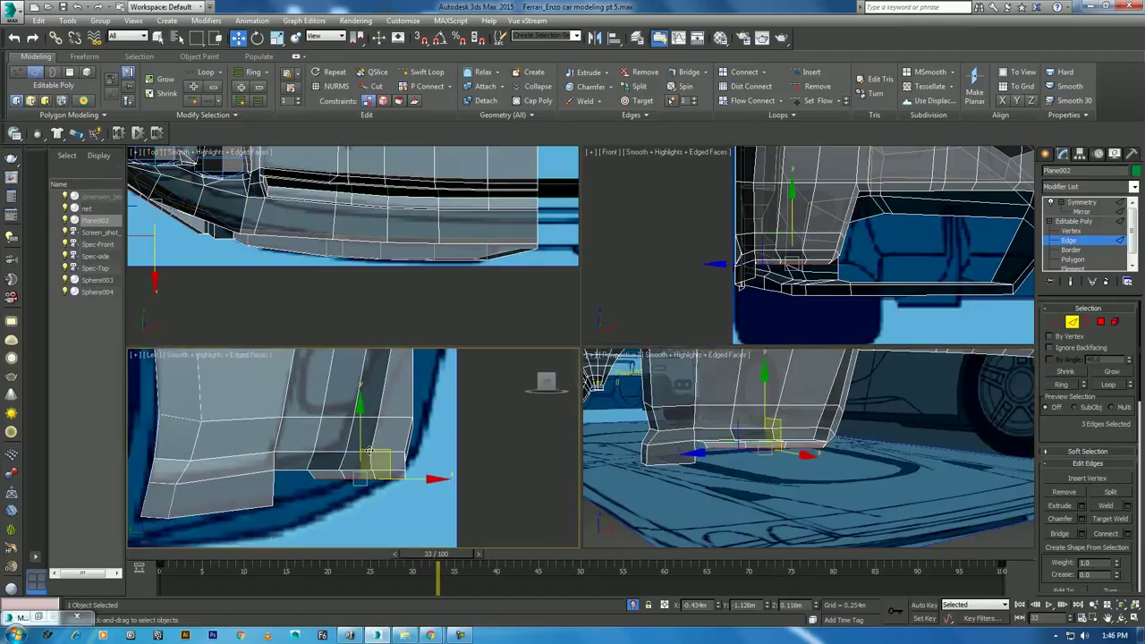
scroll(769, 464, up, 3)
scroll(832, 422, up, 2)
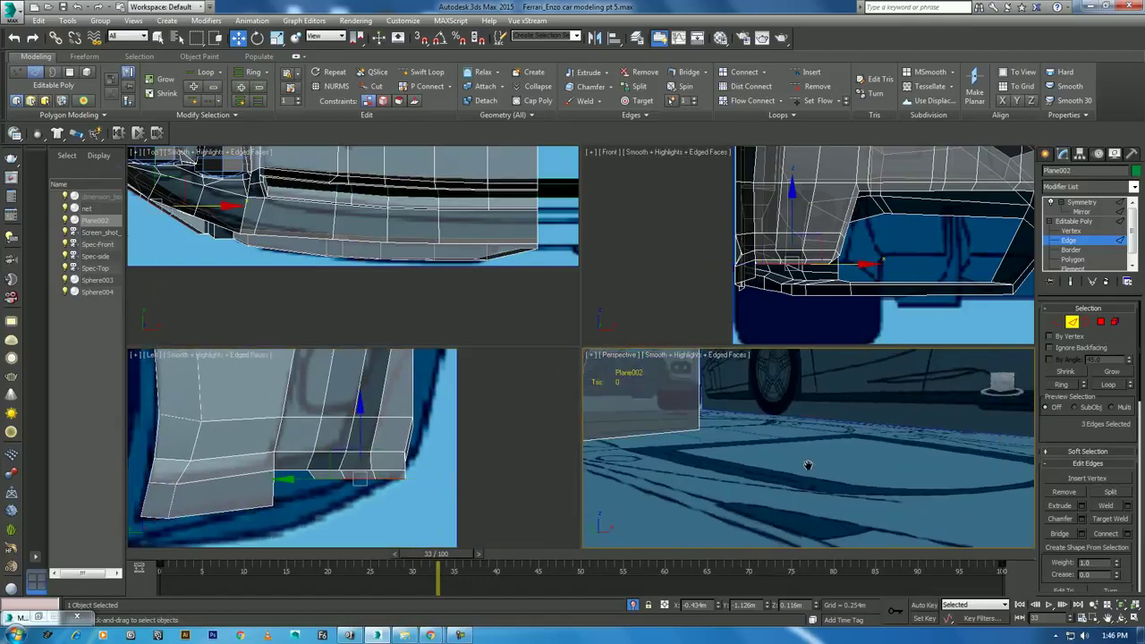
scroll(808, 465, up, 2)
scroll(872, 465, down, 1)
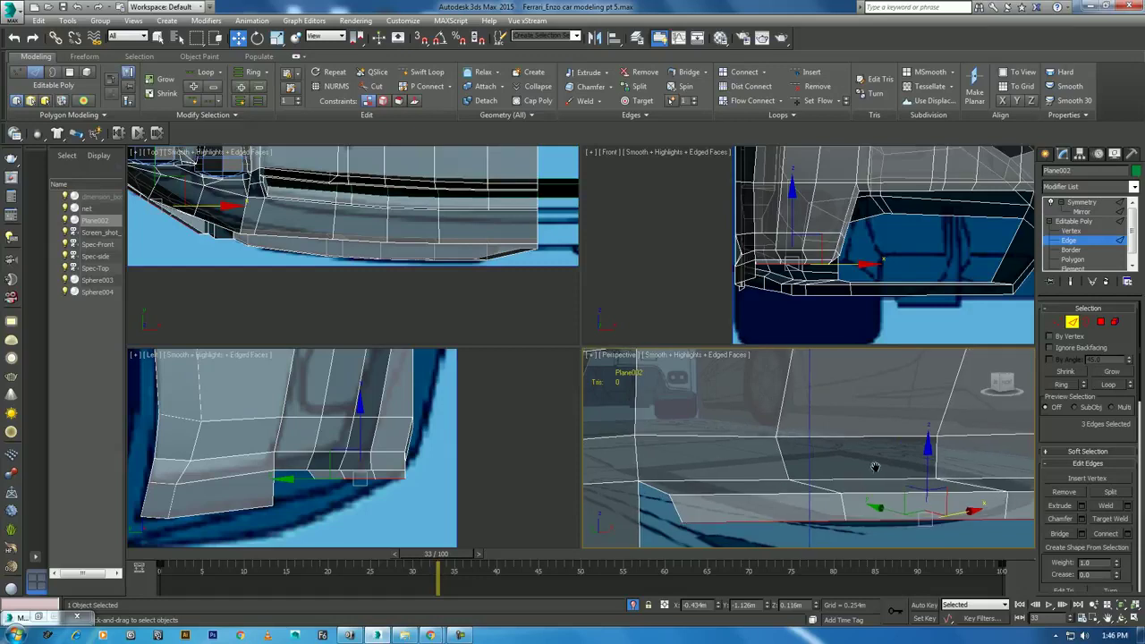
scroll(867, 467, down, 1)
scroll(853, 472, down, 1)
scroll(760, 484, up, 2)
key(alt+w)
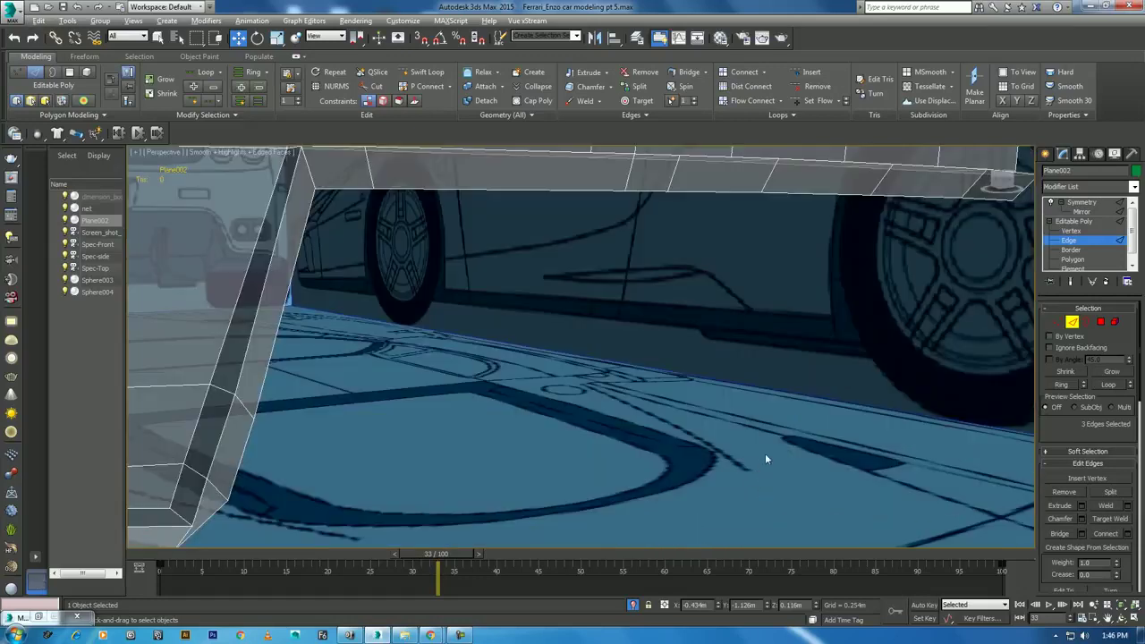
scroll(796, 442, down, 5)
scroll(818, 429, up, 3)
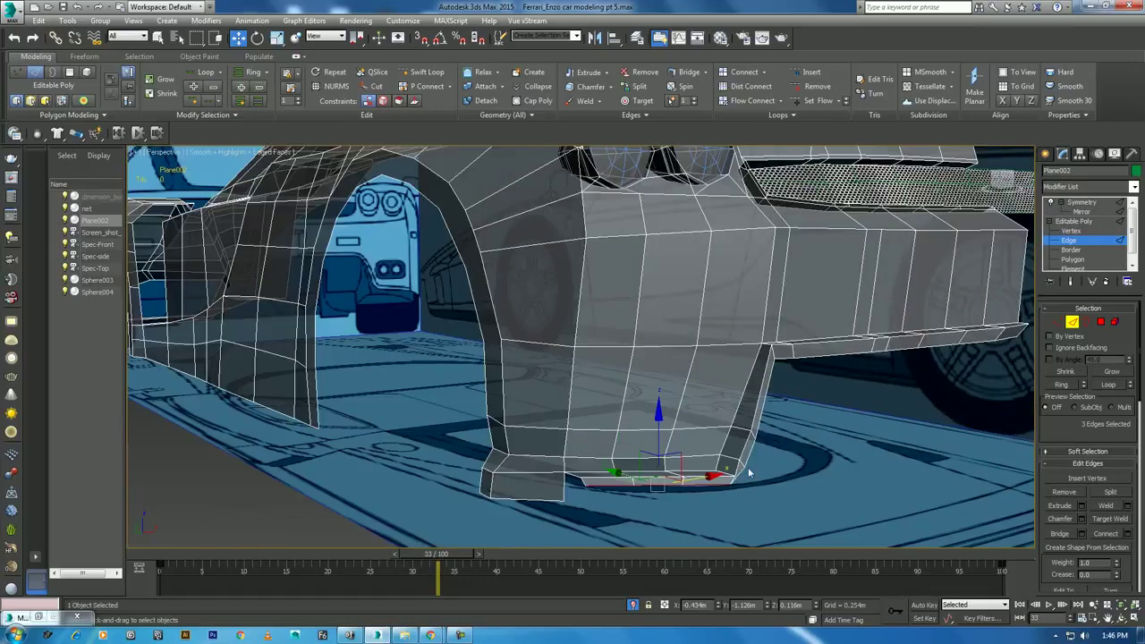
Select a vertex on the skirt edge and make Perspective the active maximized view
click(1058, 322)
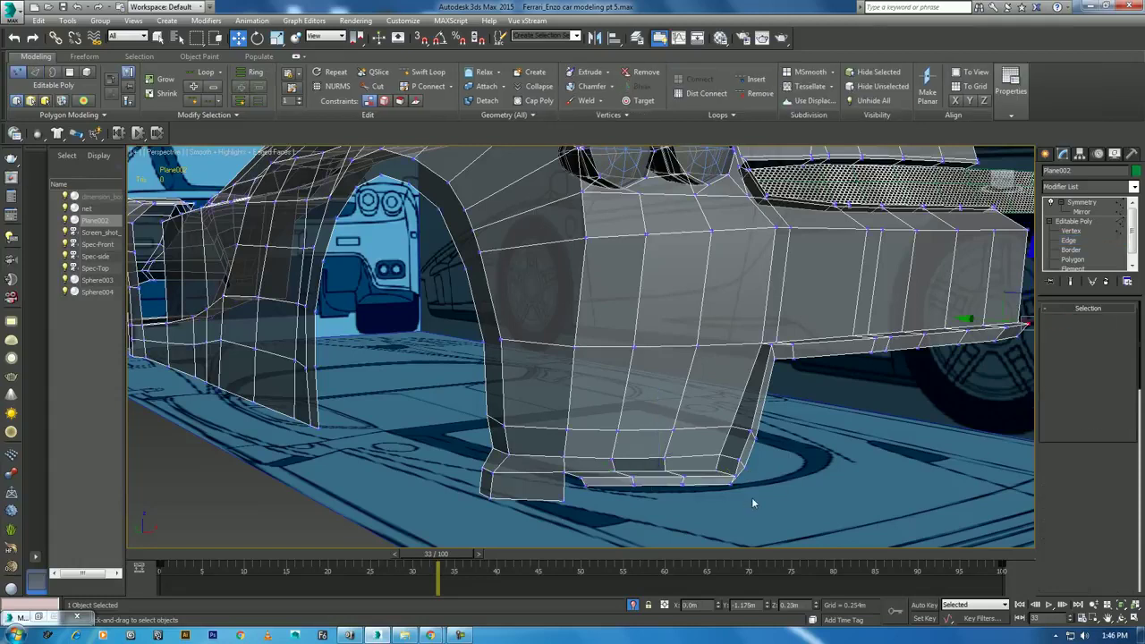
click(732, 477)
key(alt+w)
scroll(850, 287, up, 3)
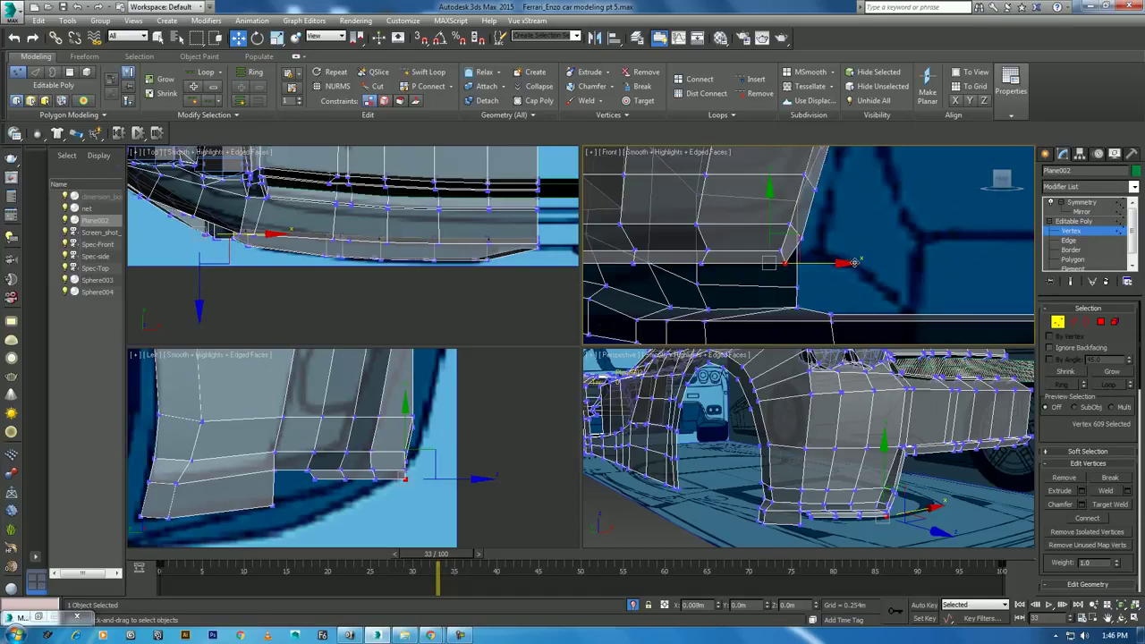
scroll(850, 265, down, 2)
right_click(781, 402)
key(alt+w)
scroll(781, 363, down, 2)
scroll(781, 363, up, 2)
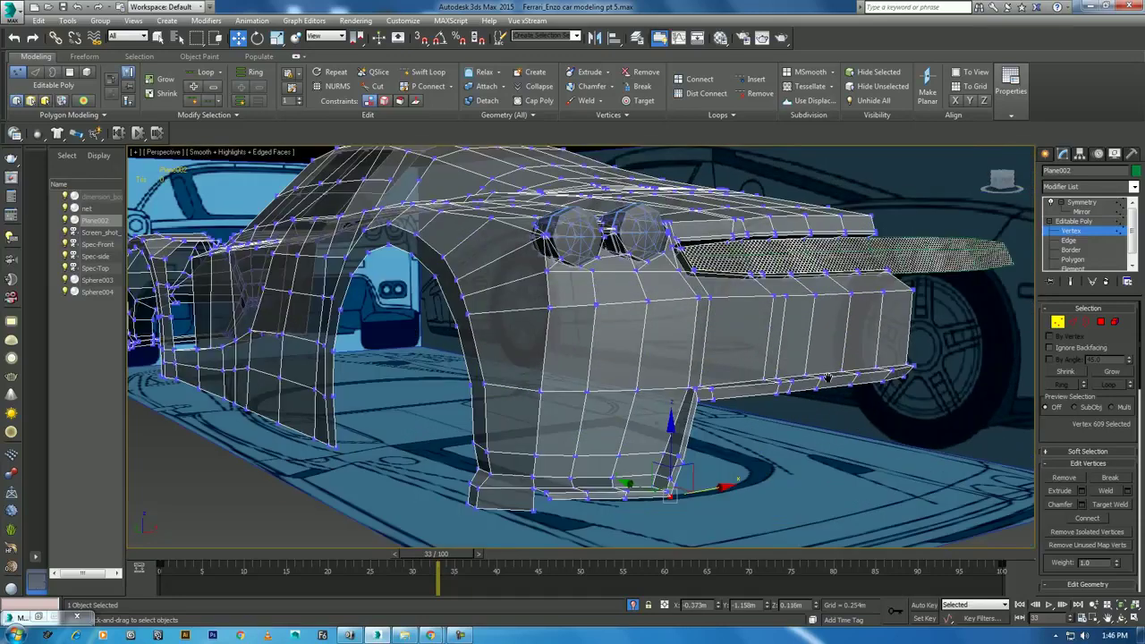
scroll(829, 376, up, 2)
Switch to Polygon level and zoom in to centre the skirt block
key(4)
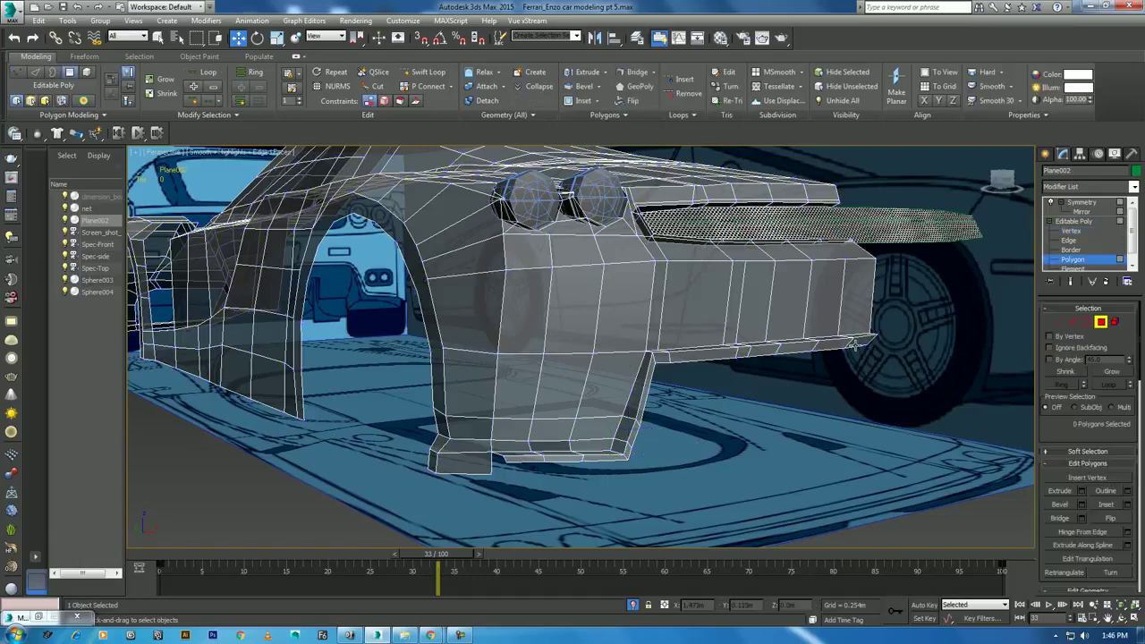
scroll(841, 355, up, 2)
scroll(805, 362, up, 2)
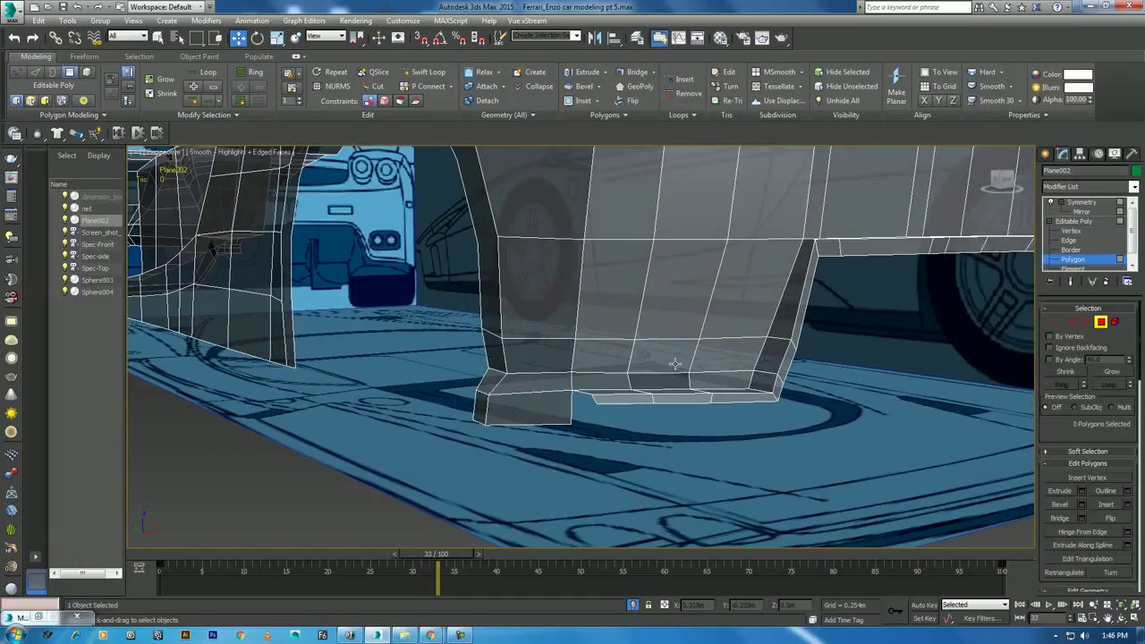
scroll(760, 376, up, 2)
scroll(718, 386, up, 2)
middle_drag(718, 392, 707, 528)
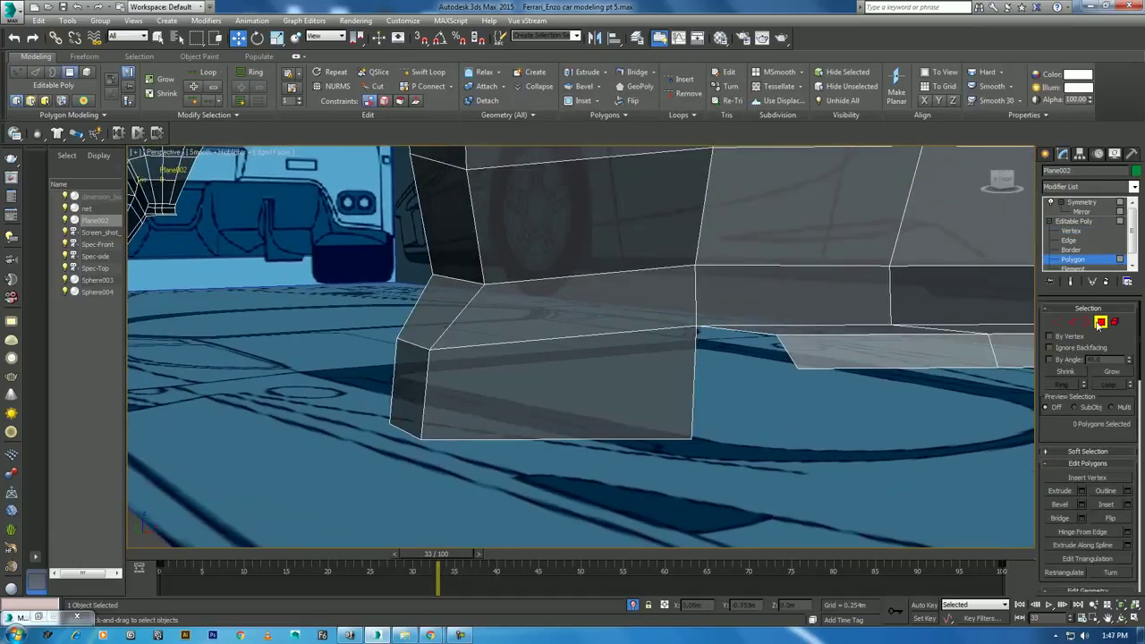
Insert a Swift Loop edge loop across the lower rear skirt block
click(1073, 322)
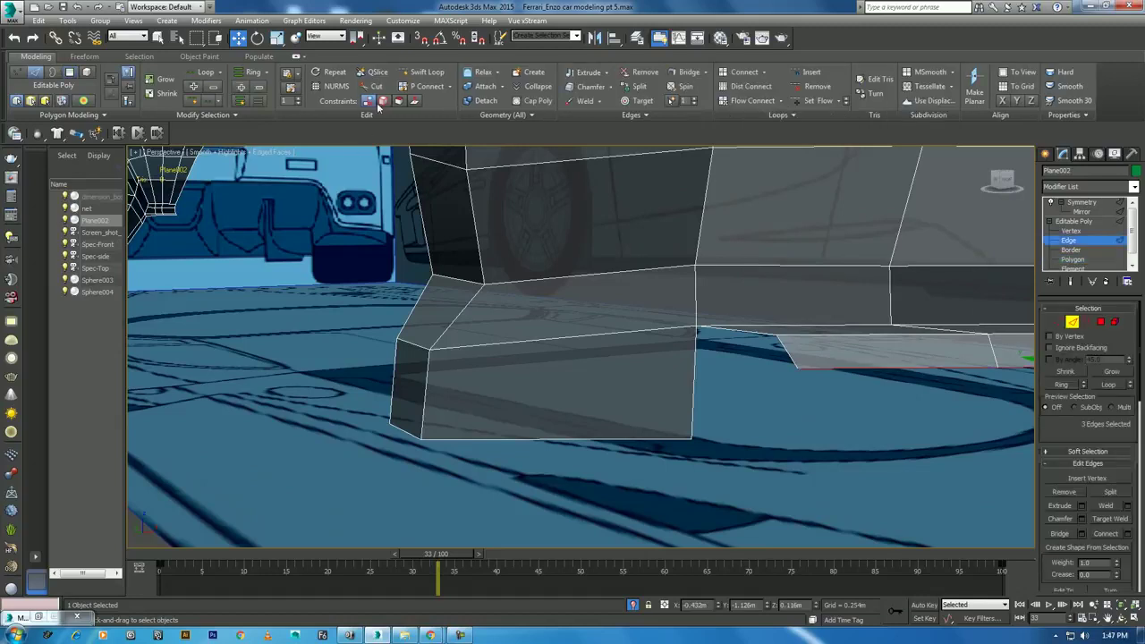
click(424, 72)
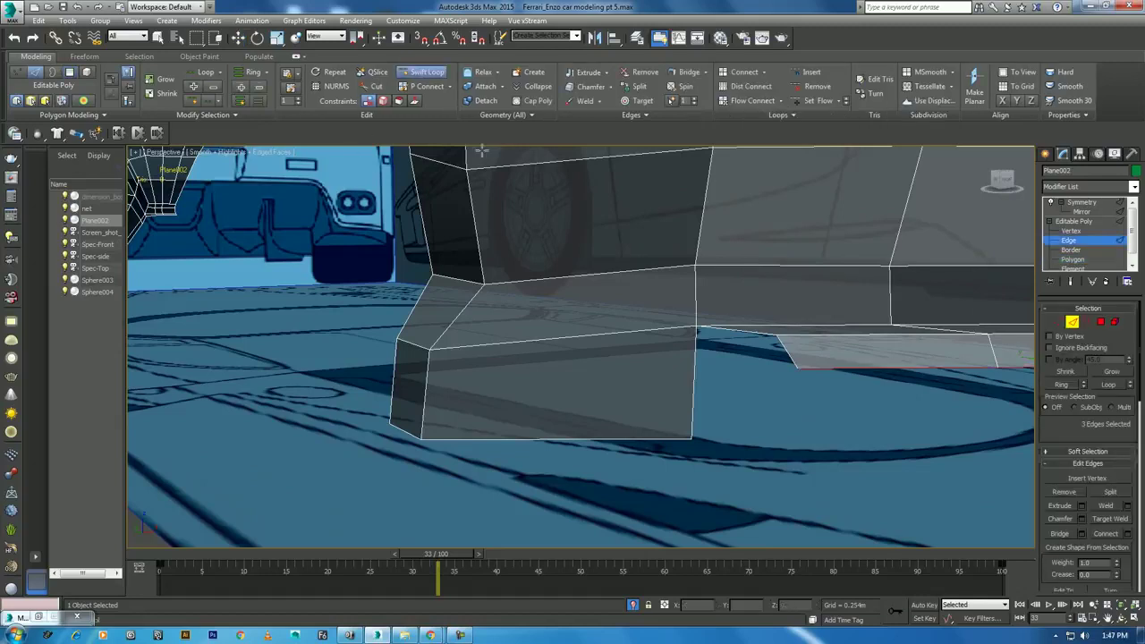
click(686, 389)
key(w)
Target Weld two skirt vertices onto the neighbouring corner vertices of the lip
key(1)
right_click(814, 309)
click(789, 352)
click(776, 336)
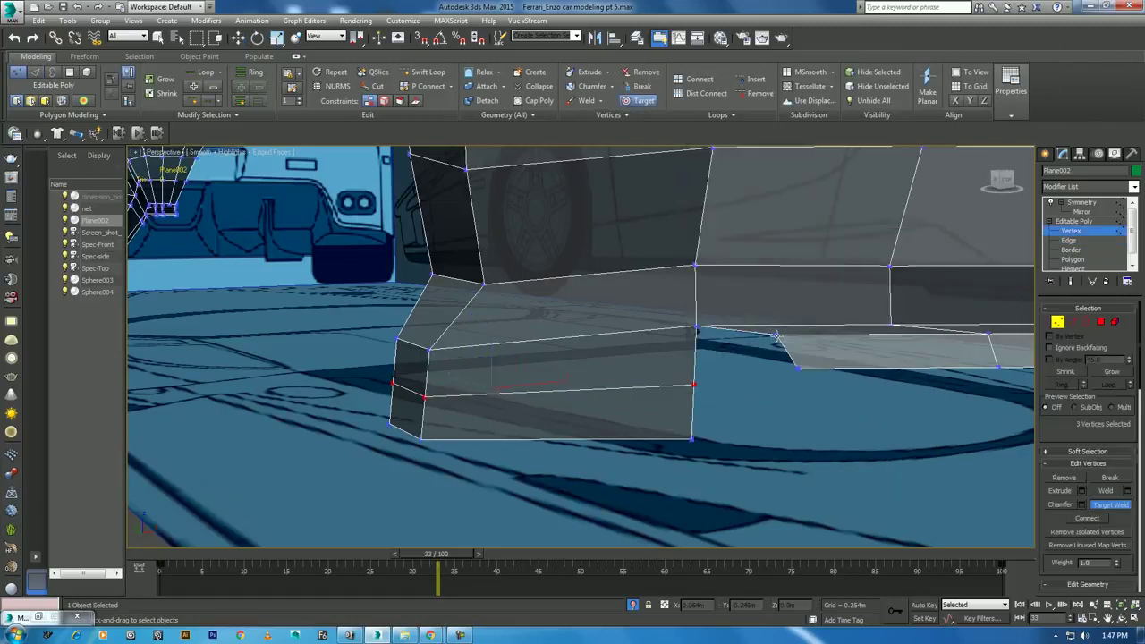
click(694, 385)
click(797, 370)
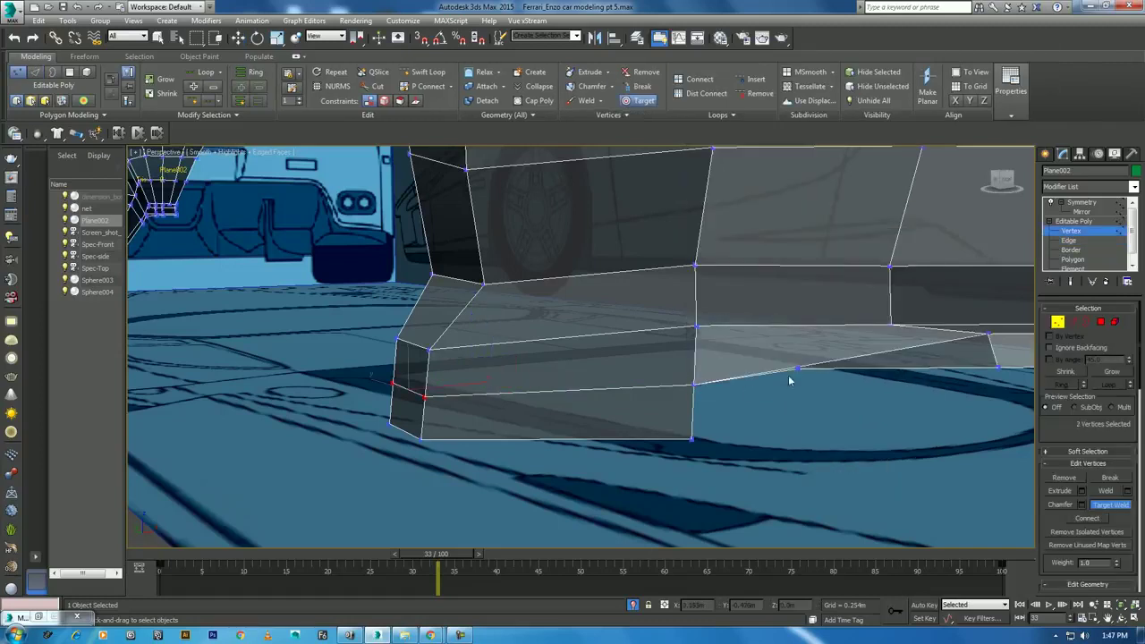
click(691, 440)
Select the pair of skirt lip vertices and lower them in the Left viewport
alt+middle_drag(693, 438, 817, 414)
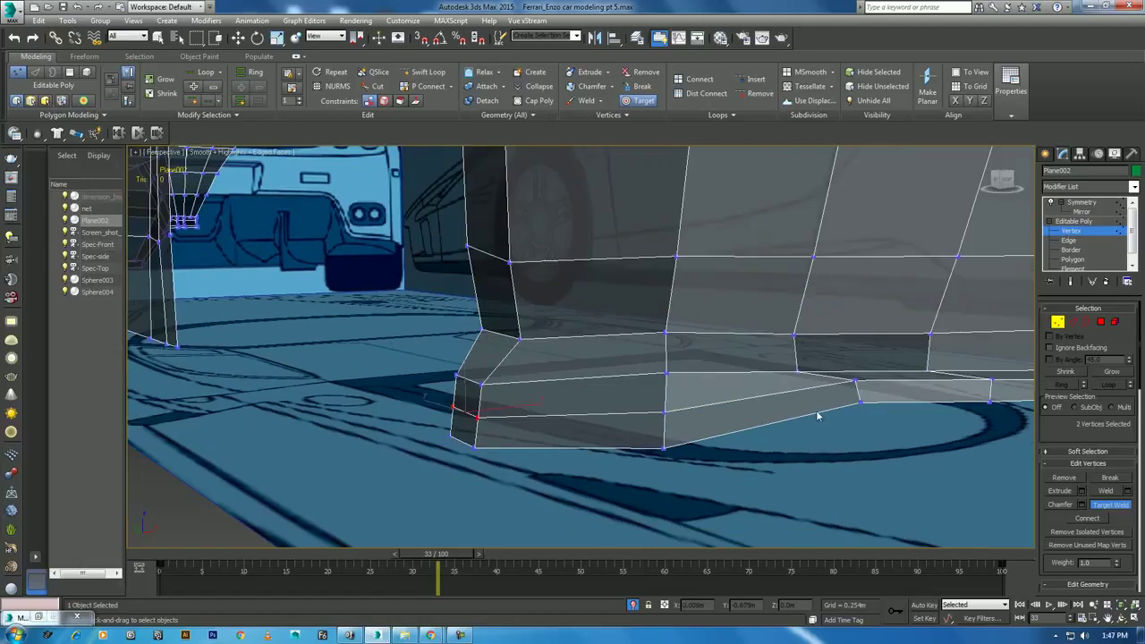
key(w)
click(855, 380)
drag(857, 401, 846, 370)
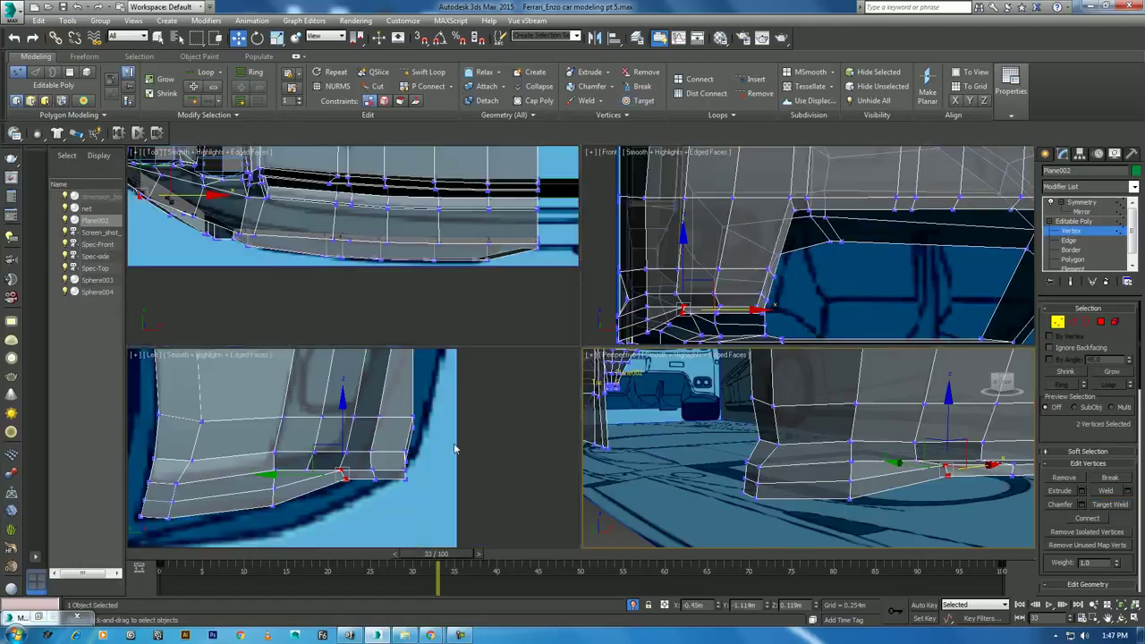
key(alt+w)
scroll(438, 422, up, 3)
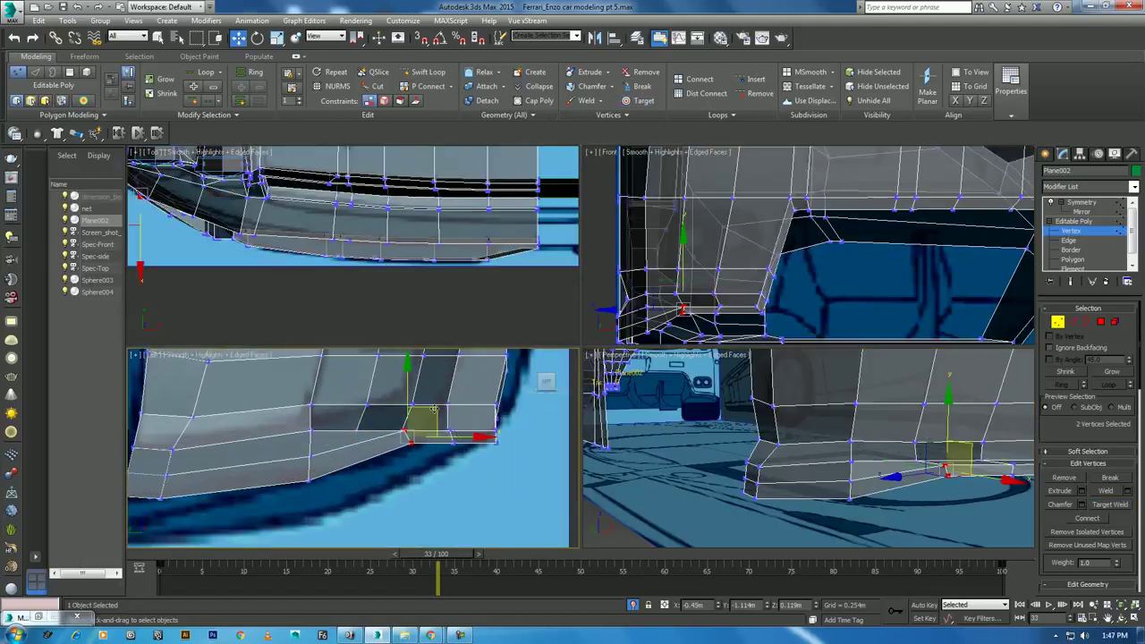
drag(433, 409, 433, 434)
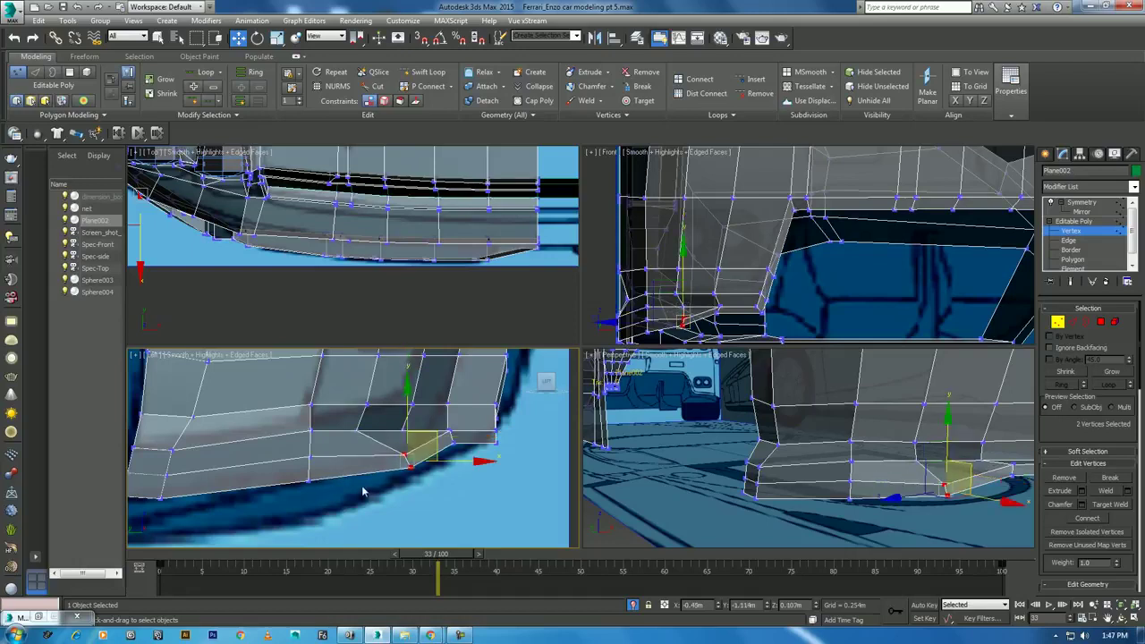
Shift the two lip vertices left in the side view
scroll(367, 483, down, 2)
middle_drag(383, 468, 430, 448)
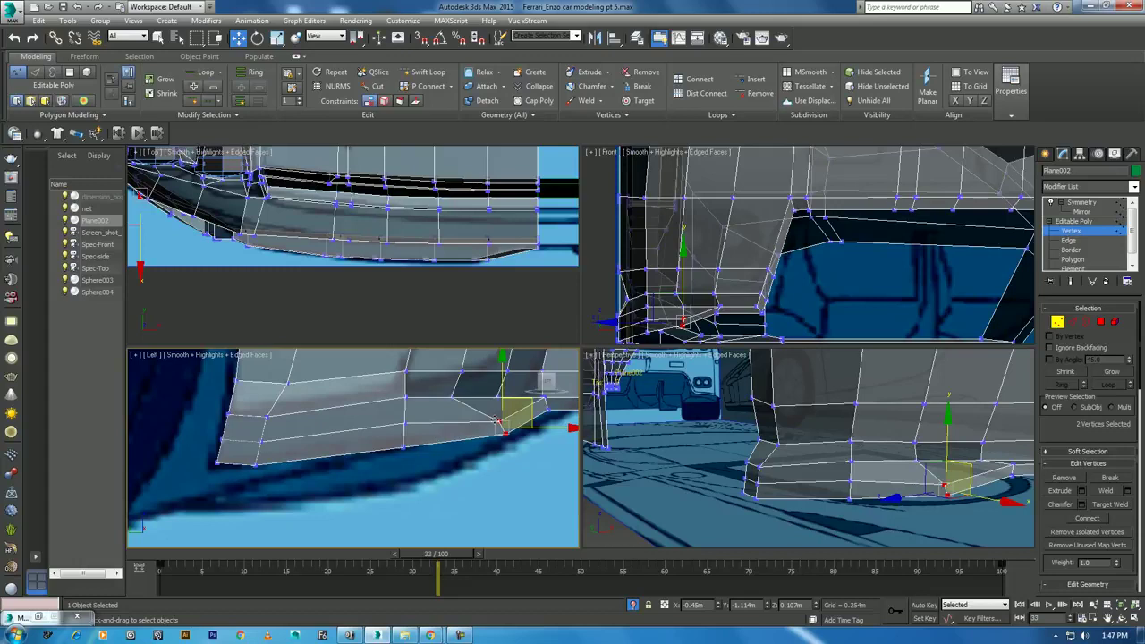
drag(524, 399, 415, 404)
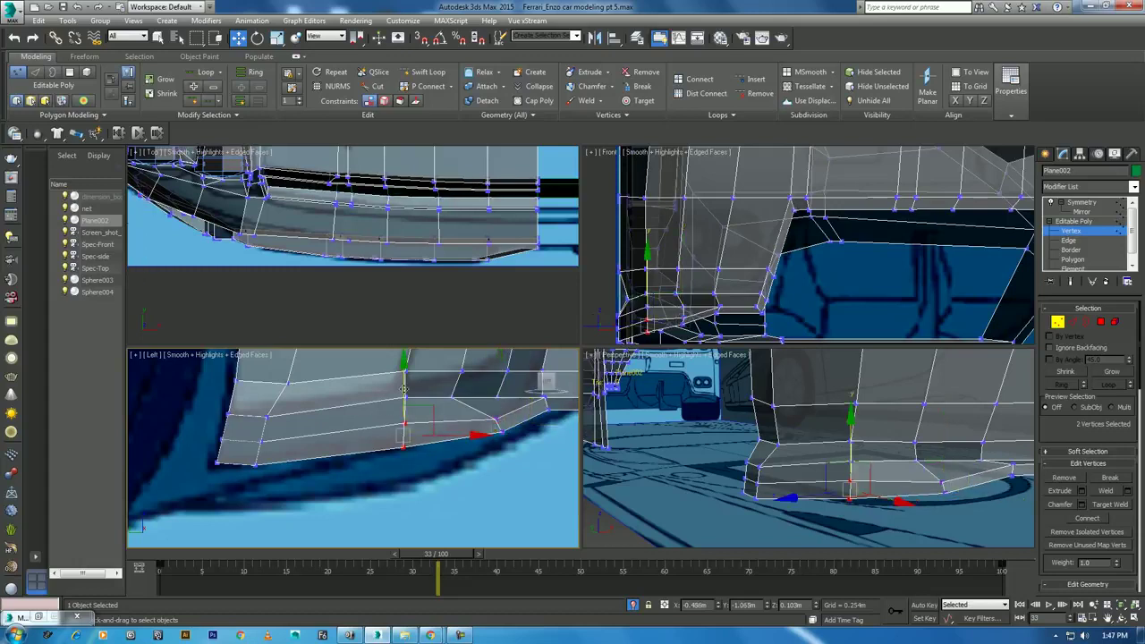
middle_drag(427, 423, 421, 429)
scroll(421, 428, up, 3)
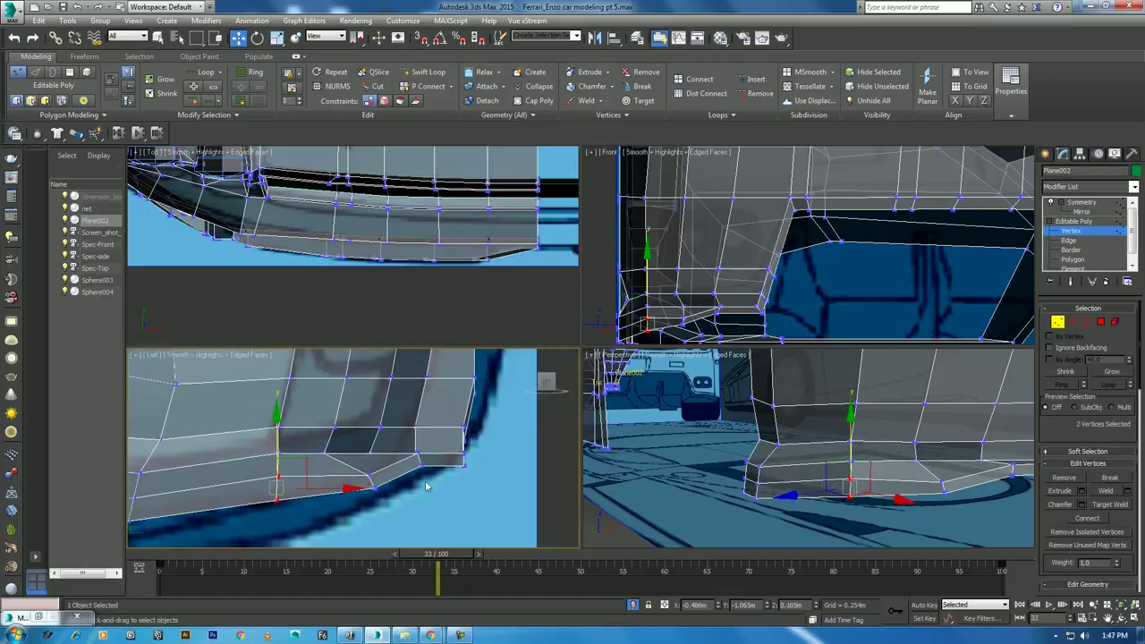
scroll(937, 479, up, 1)
Select another lip vertex and lower it in the side view
click(954, 456)
scroll(368, 249, up, 4)
scroll(368, 249, up, 2)
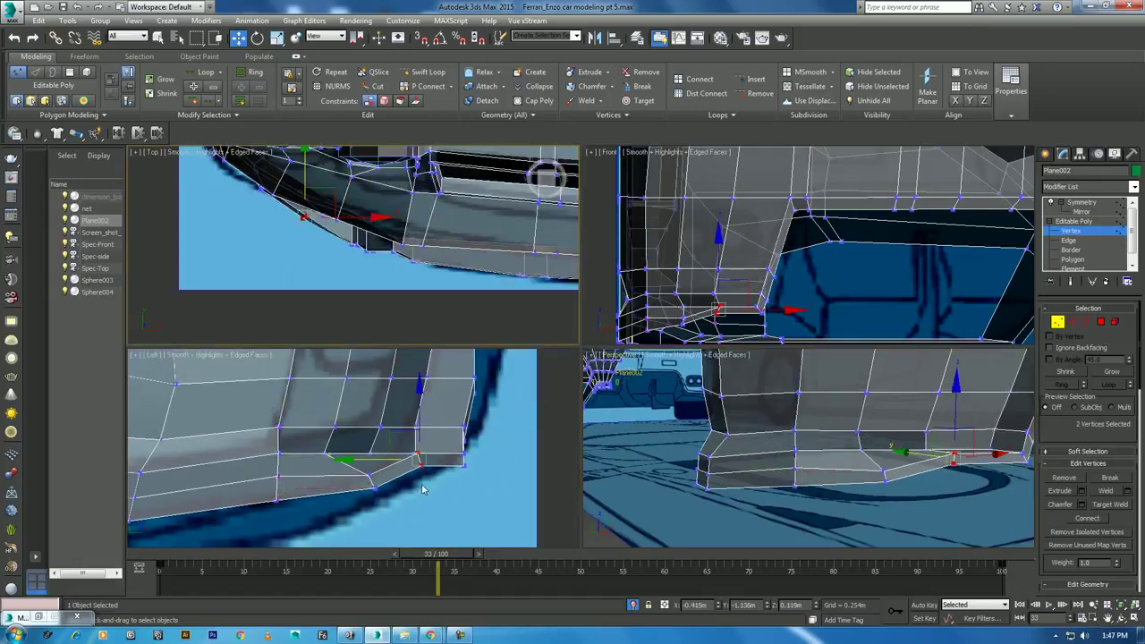
middle_click(426, 426)
drag(422, 402, 422, 415)
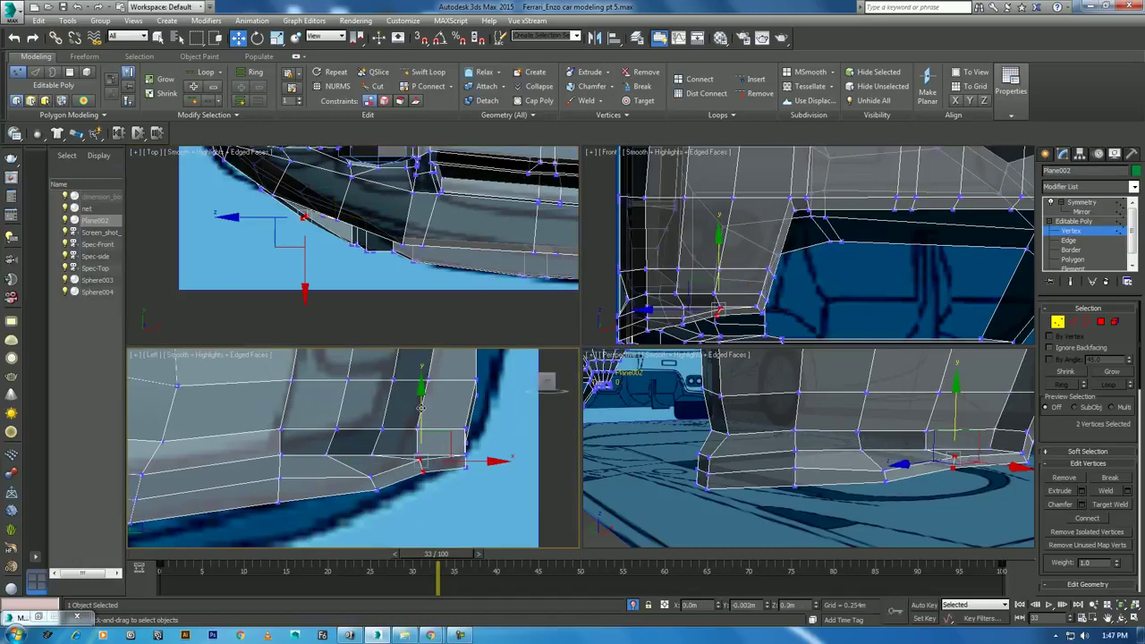
Orbit and maximise the perspective view to inspect the squared skirt bottom edge
scroll(505, 455, up, 2)
scroll(488, 445, up, 2)
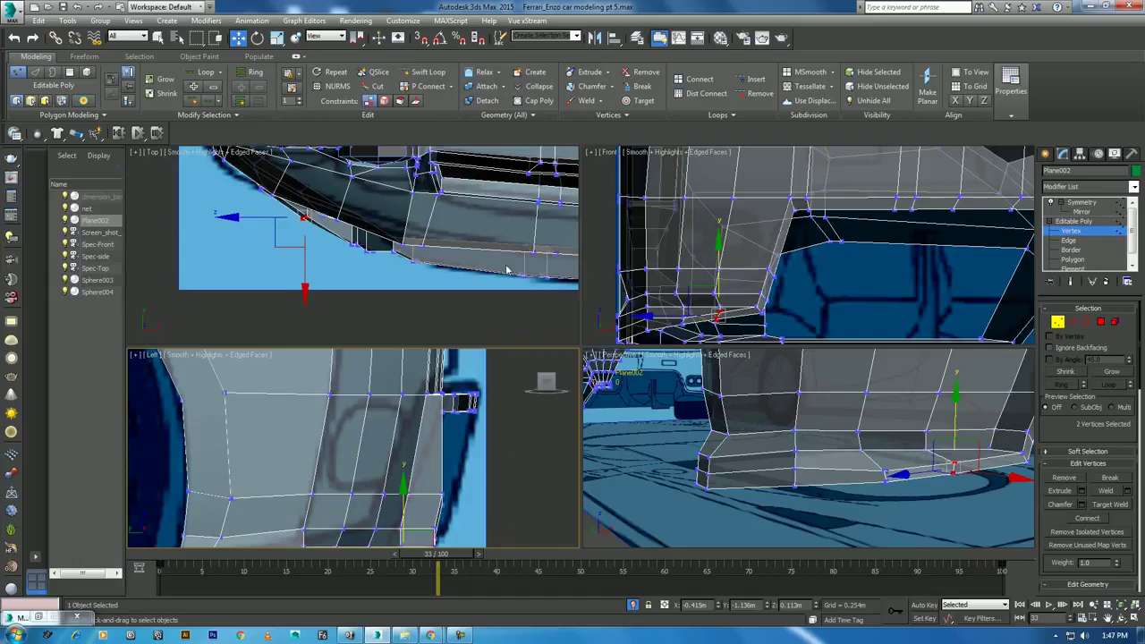
scroll(417, 230, down, 2)
mouse_move(680, 456)
alt+middle_down()
mouse_move(854, 456)
mouse_move(799, 473)
alt+middle_up()
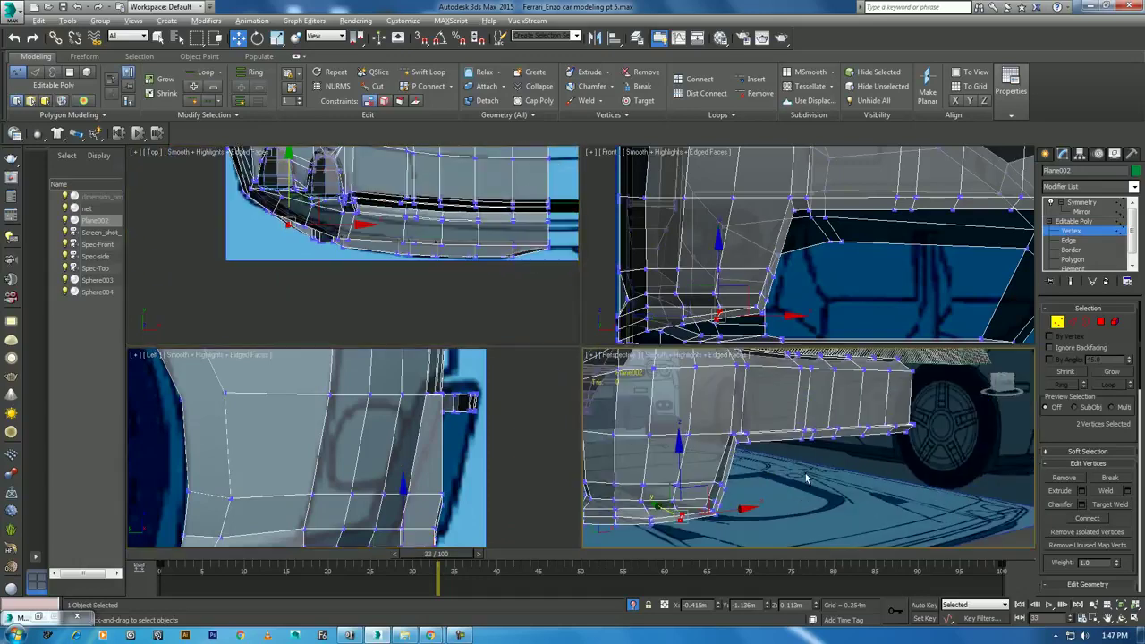
key(alt+w)
scroll(714, 419, up, 3)
scroll(714, 419, down, 1)
click(492, 635)
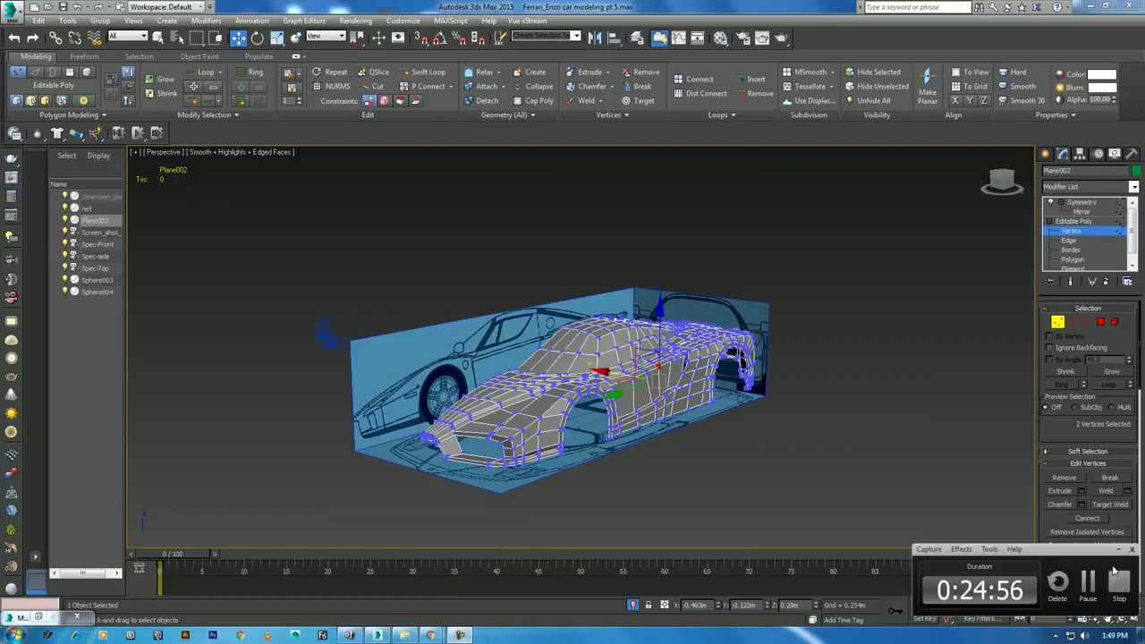
scroll(639, 412, up, 3)
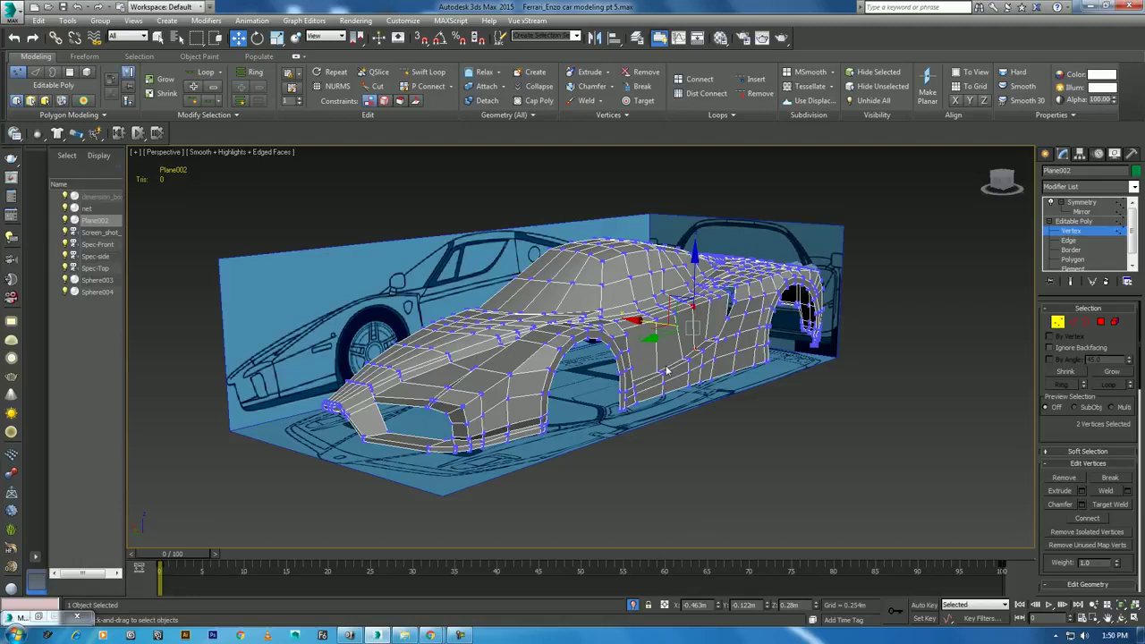
Leave Vertex level and turn on Show End Result to display the mirrored car half
alt+middle_drag(667, 370, 698, 422)
scroll(694, 410, up, 4)
scroll(694, 409, down, 5)
scroll(698, 422, up, 4)
scroll(699, 422, up, 1)
click(1123, 618)
mouse_move(570, 345)
mouse_down()
mouse_move(498, 349)
mouse_move(527, 331)
mouse_move(537, 296)
mouse_up()
right_click(527, 277)
right_click(526, 275)
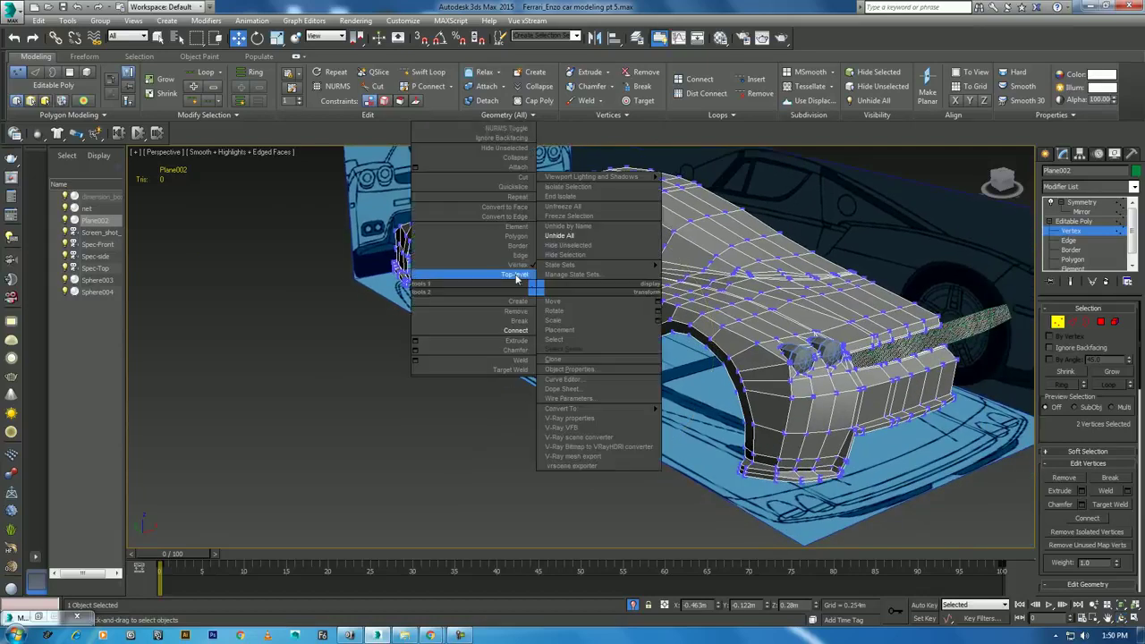
click(524, 274)
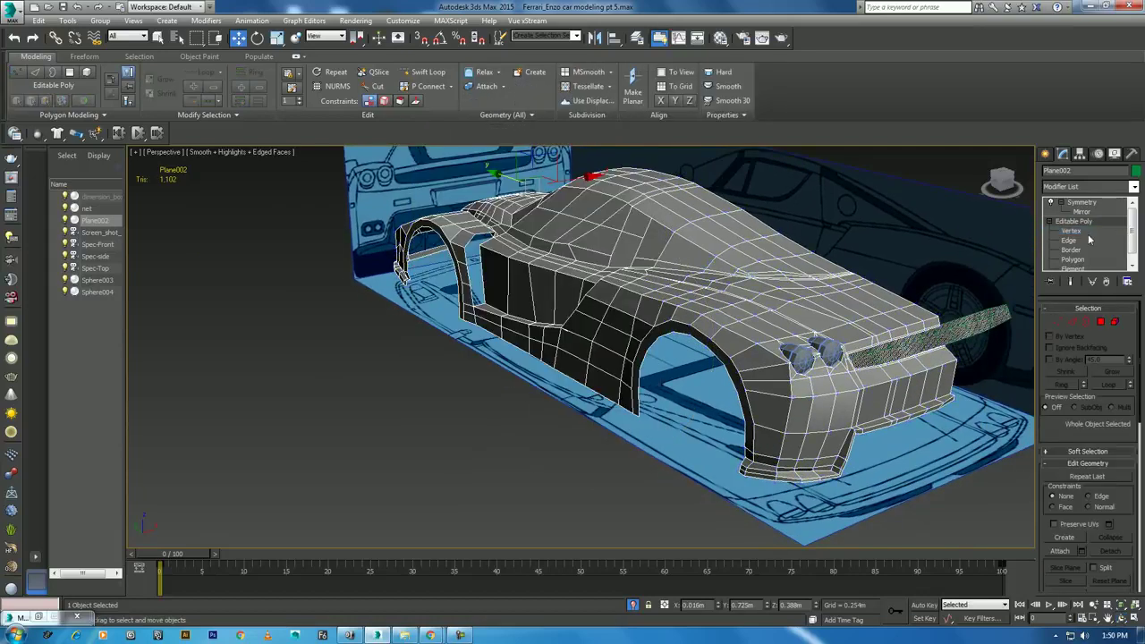
click(1070, 281)
Cap the open border beside the front wheel arch and select the new cap polygon
mouse_move(757, 361)
middle_down()
mouse_move(777, 344)
mouse_move(840, 436)
mouse_move(876, 439)
middle_up()
scroll(880, 452, up, 5)
click(461, 635)
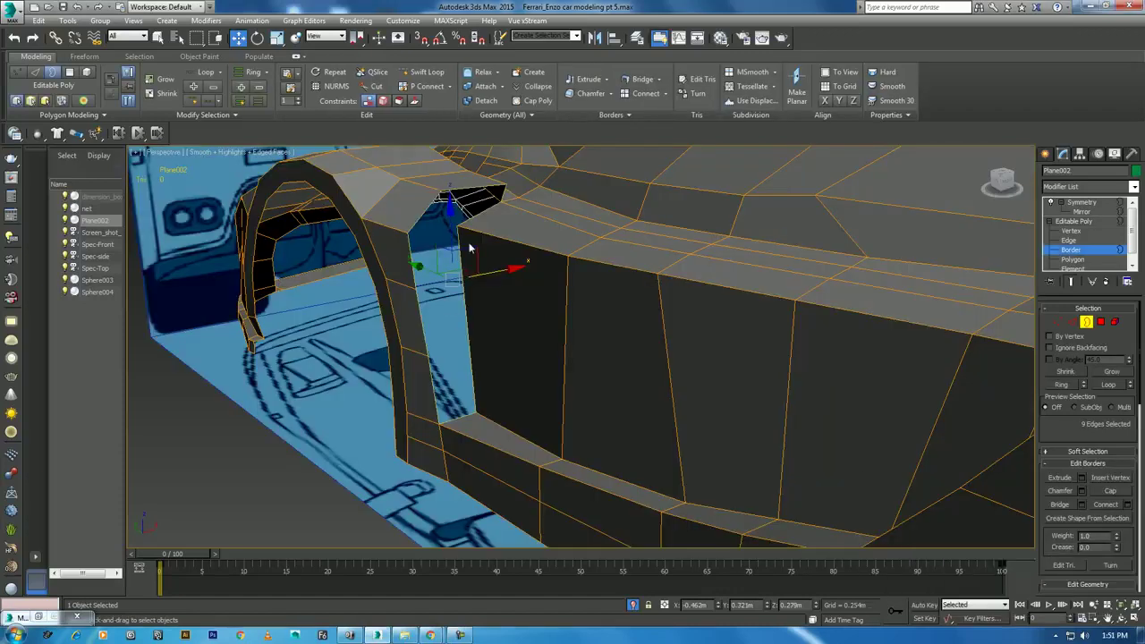
right_click(499, 217)
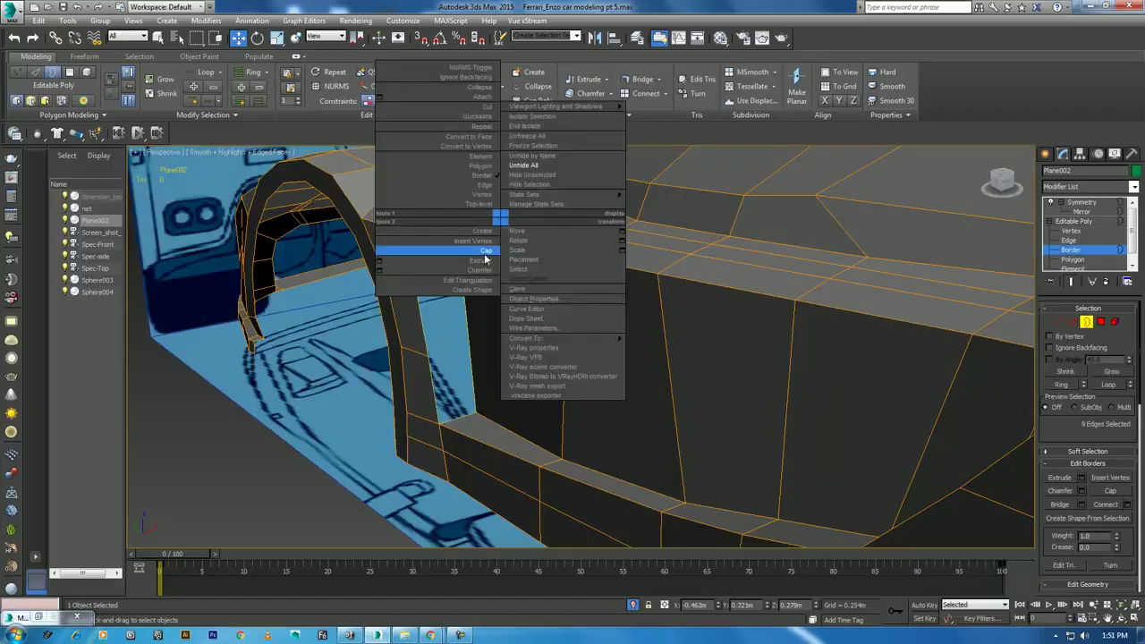
click(488, 259)
click(1101, 323)
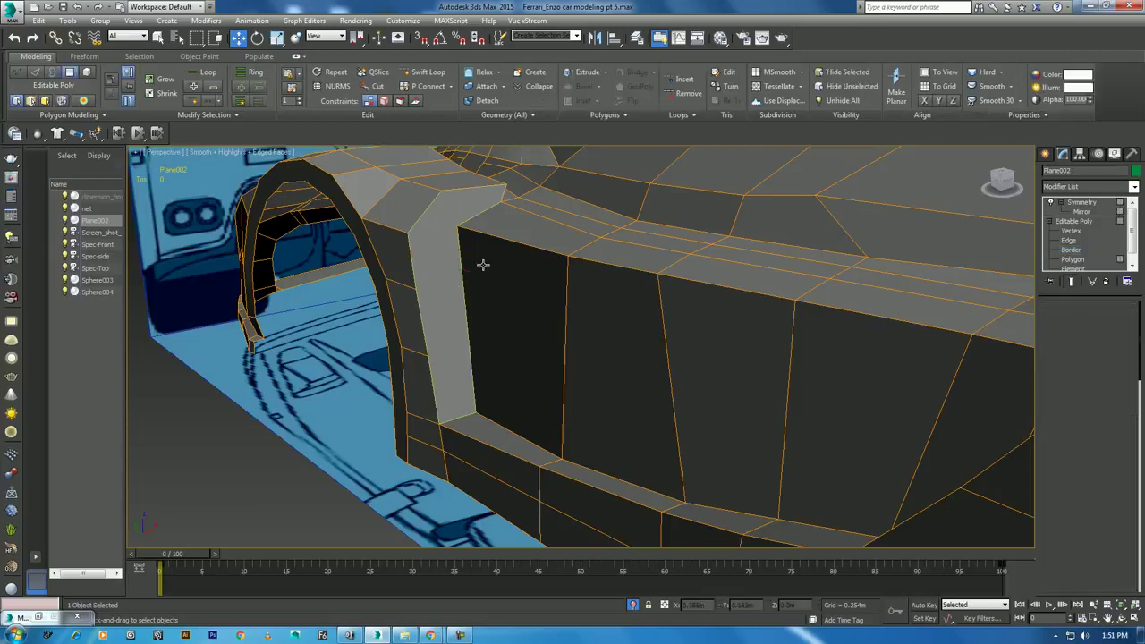
click(443, 236)
scroll(1101, 436, down, 3)
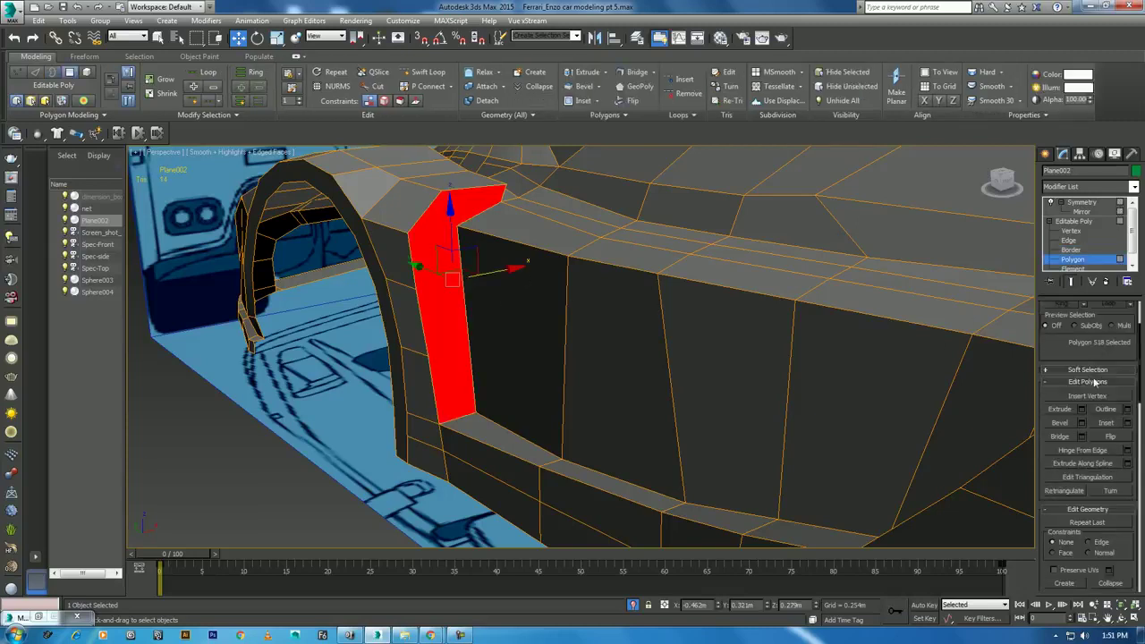
scroll(1124, 489, down, 2)
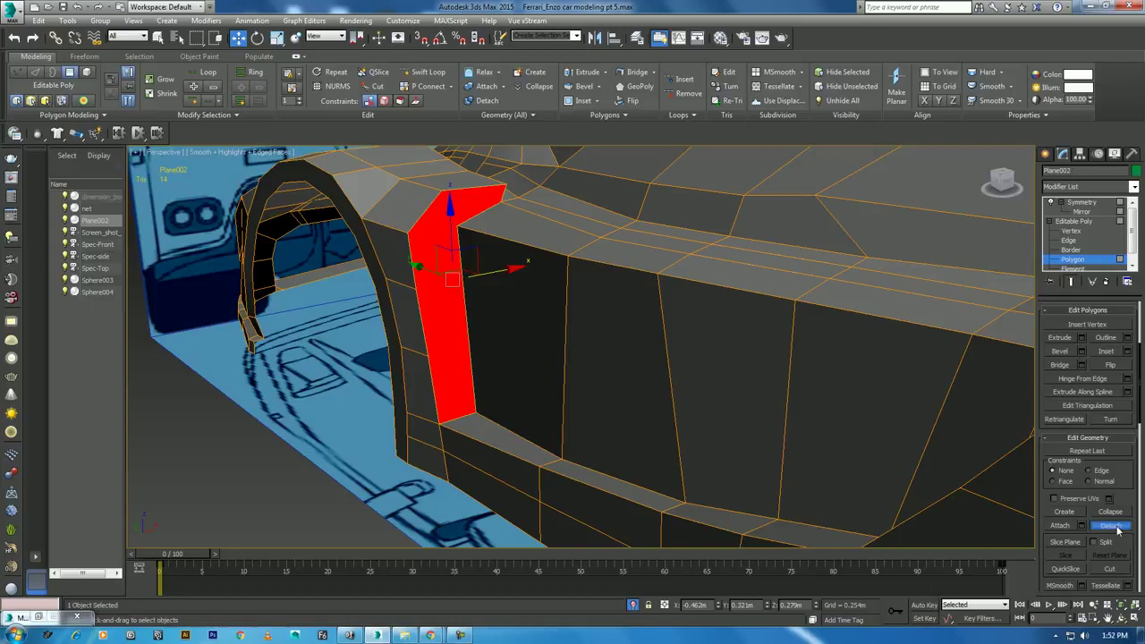
Detach the cap polygon as Object001 and return to top level
click(1110, 525)
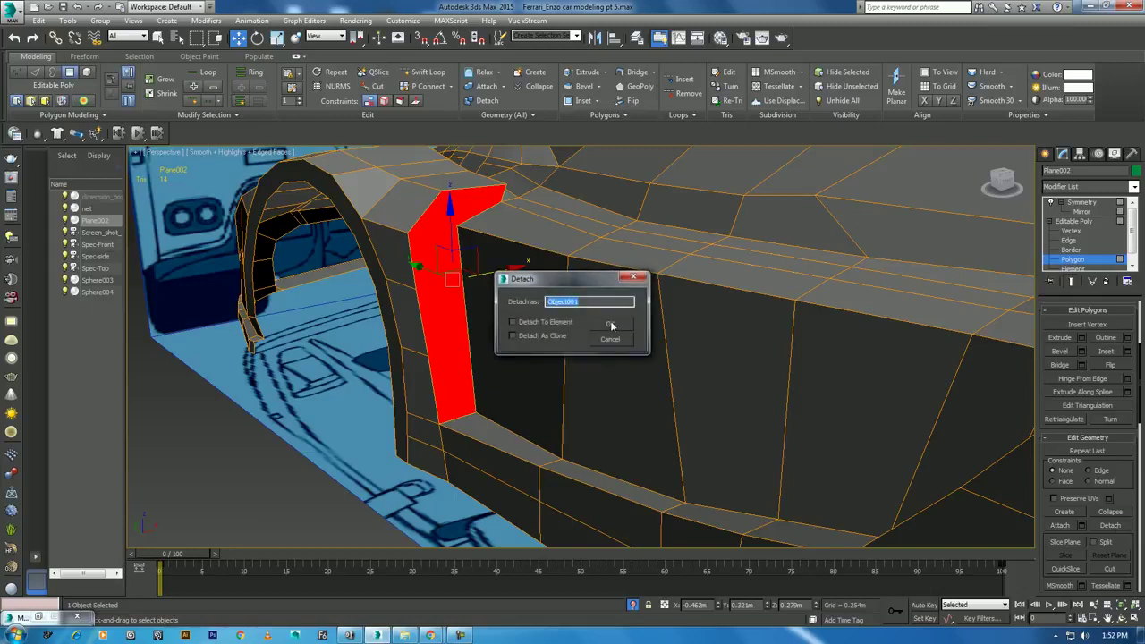
click(612, 326)
right_click(551, 320)
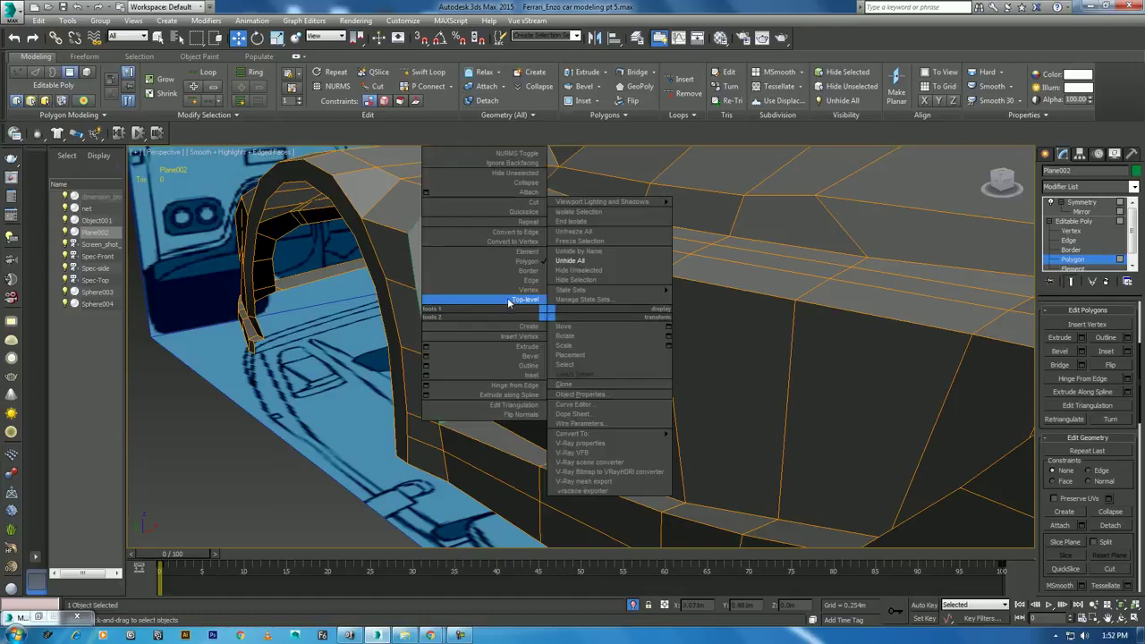
click(527, 304)
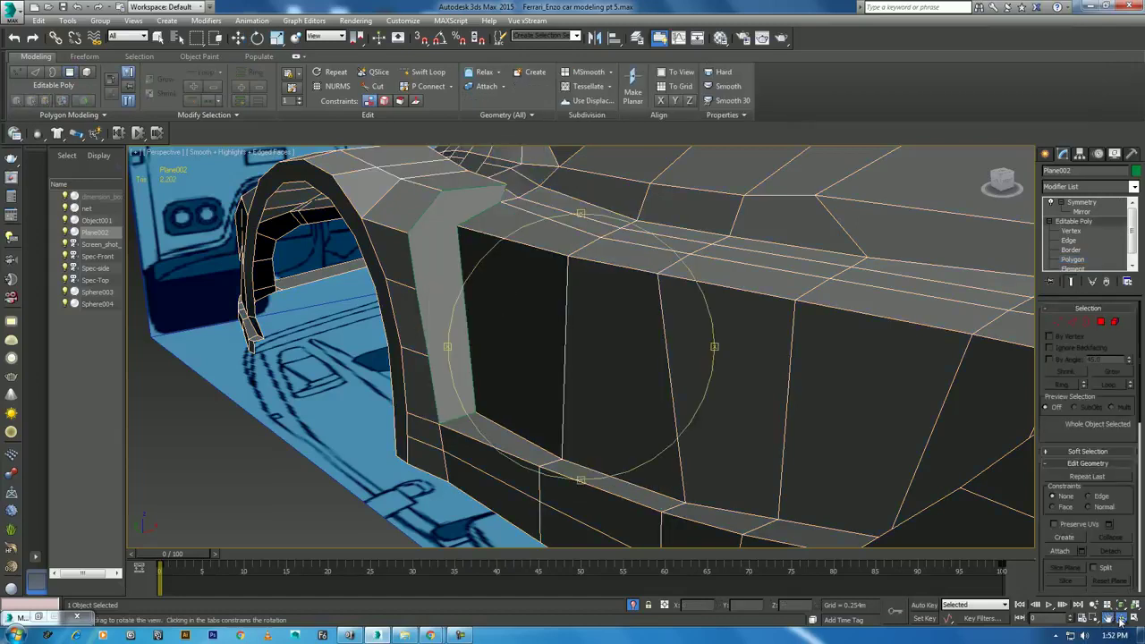
Select Object001 and centre its pivot on the object using Affect Pivot Only
scroll(528, 314, up, 3)
scroll(541, 318, up, 2)
click(487, 295)
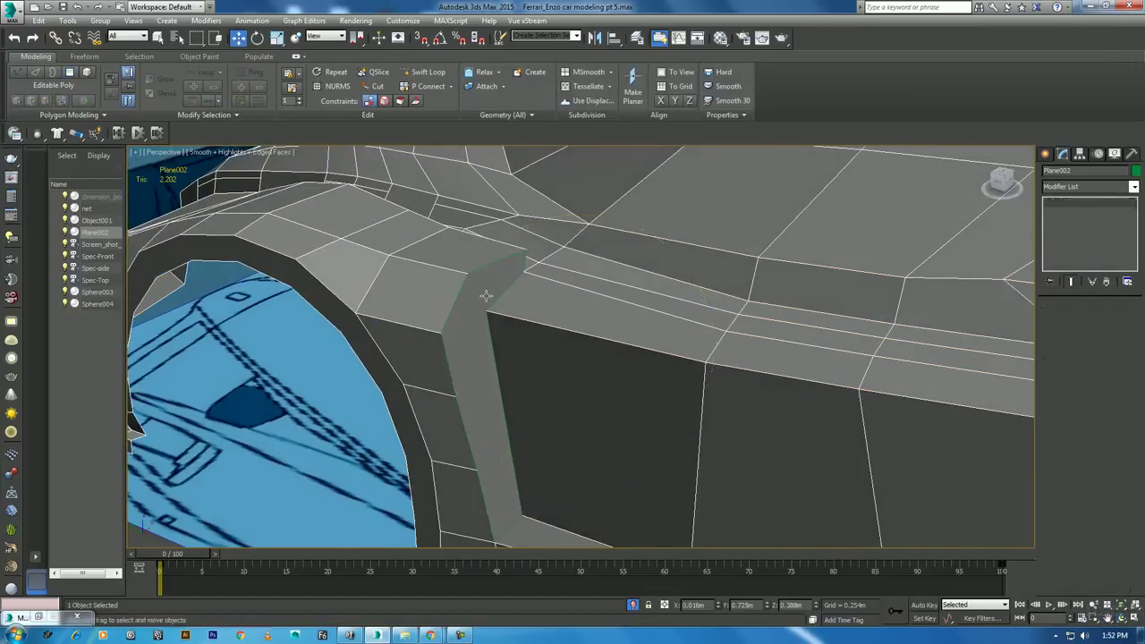
click(1080, 155)
click(1099, 230)
click(1105, 294)
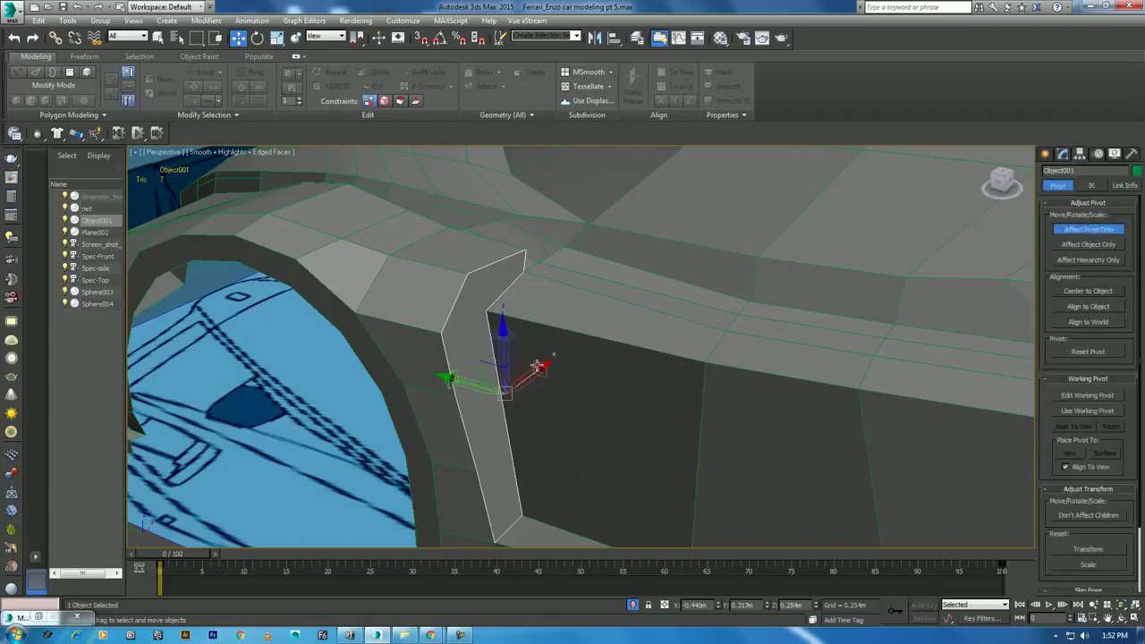
Turn off Affect Pivot Only and assign the net material to Object001
click(1093, 230)
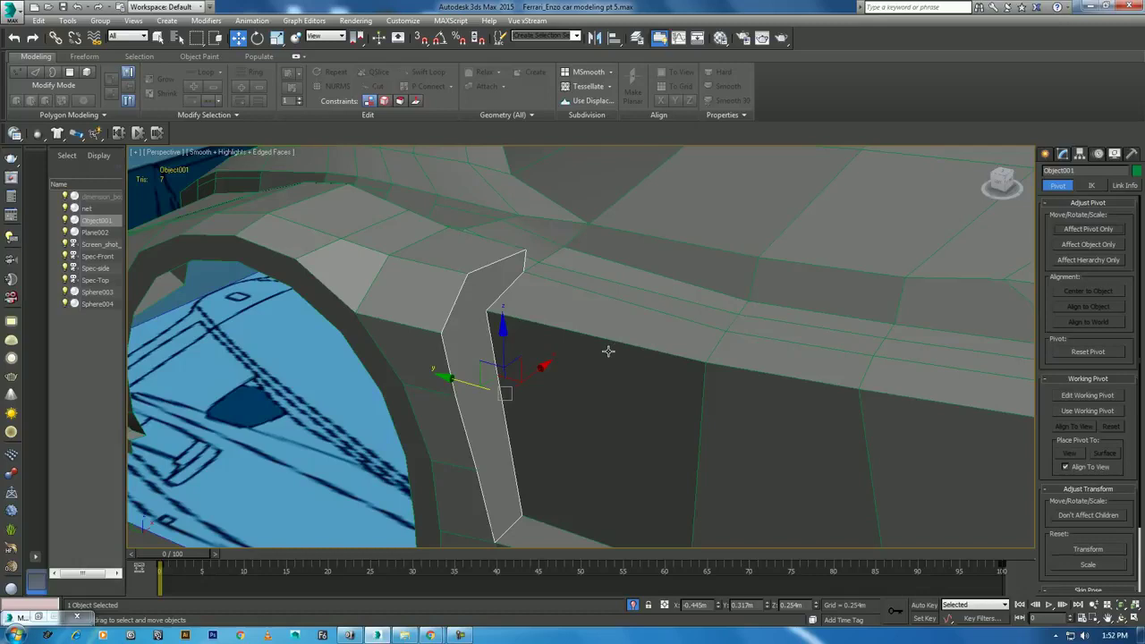
key(m)
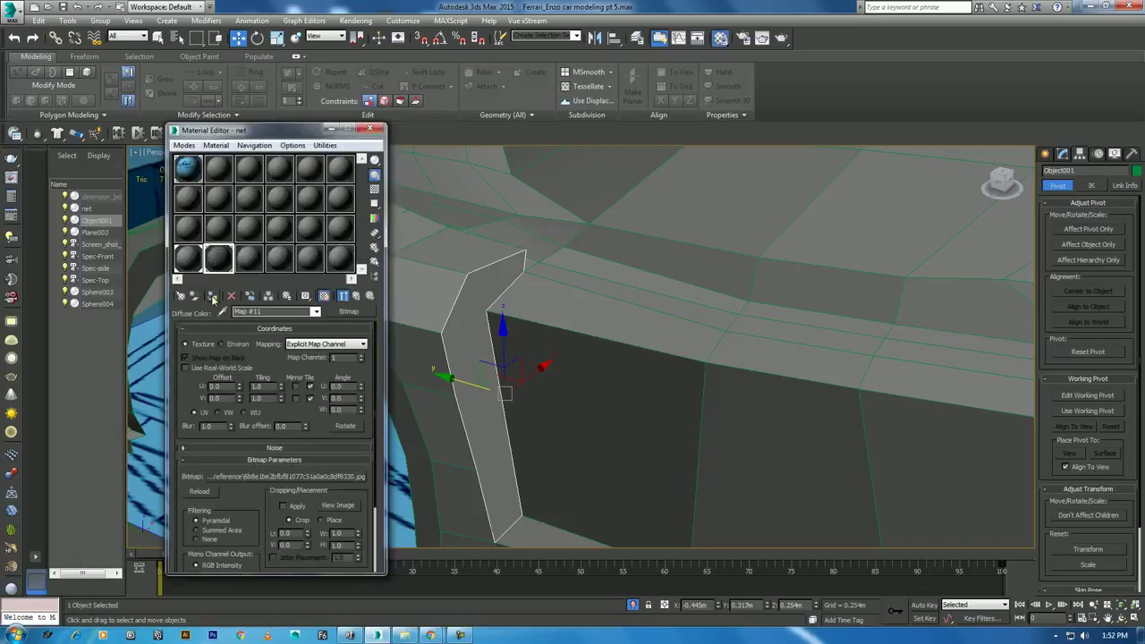
click(212, 296)
Add a UVW Map modifier to the strip with Mapping set to Box
click(1065, 157)
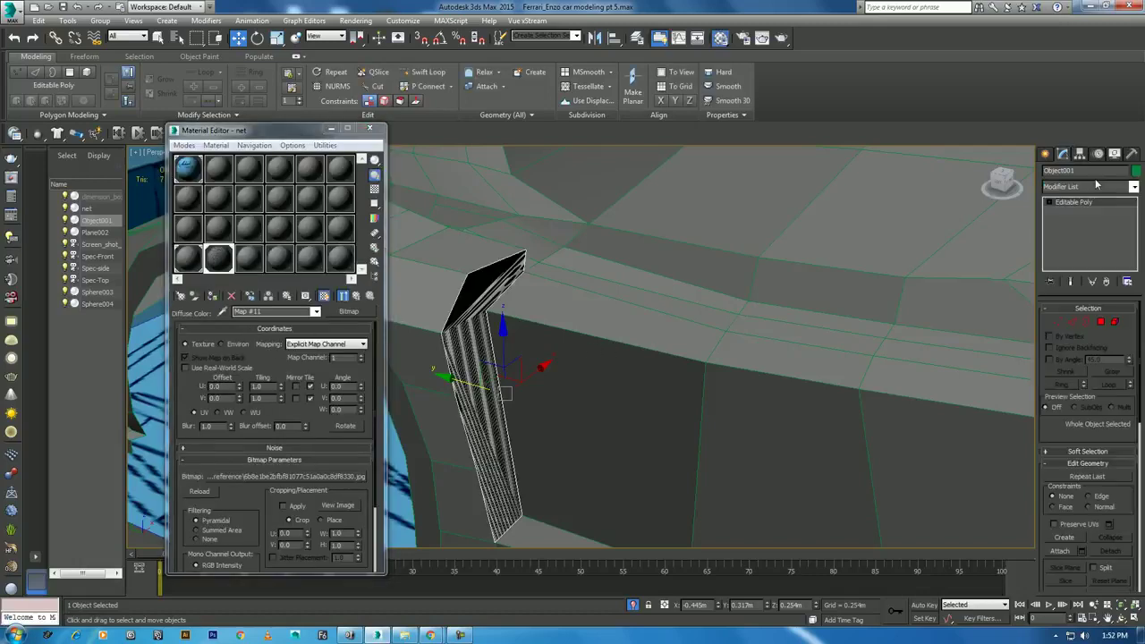
click(1095, 181)
key(u)
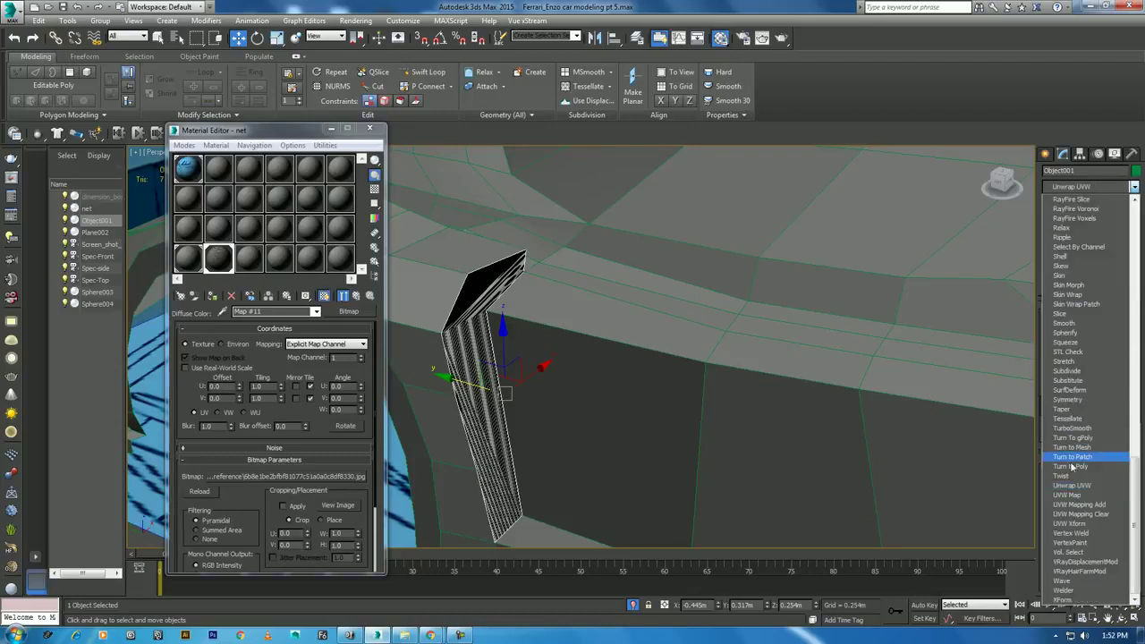
click(1074, 495)
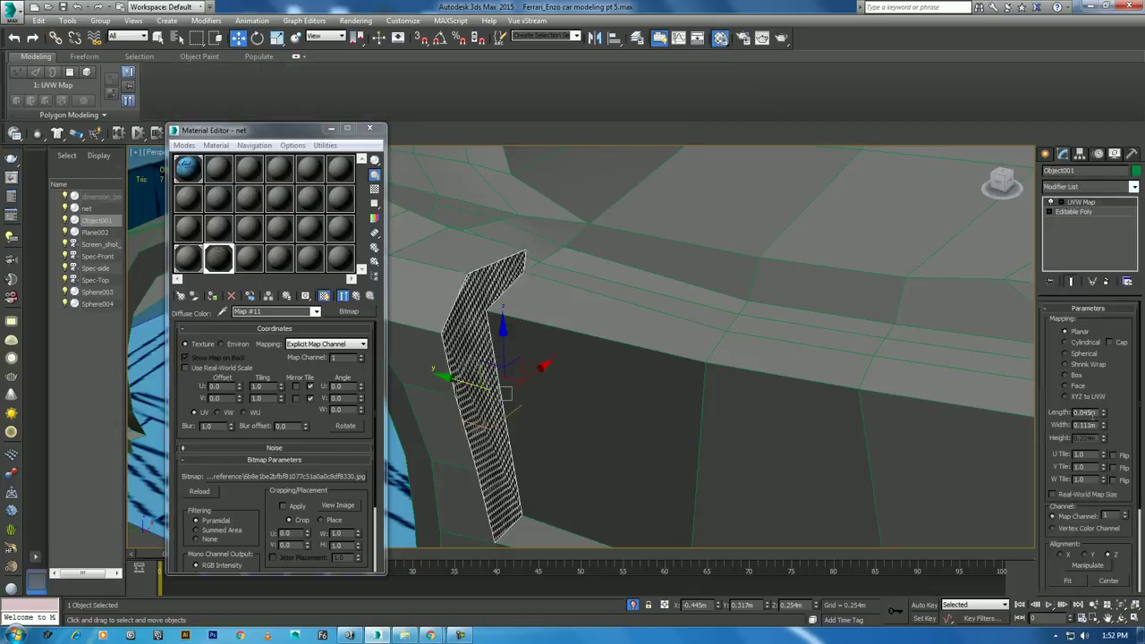
click(1079, 380)
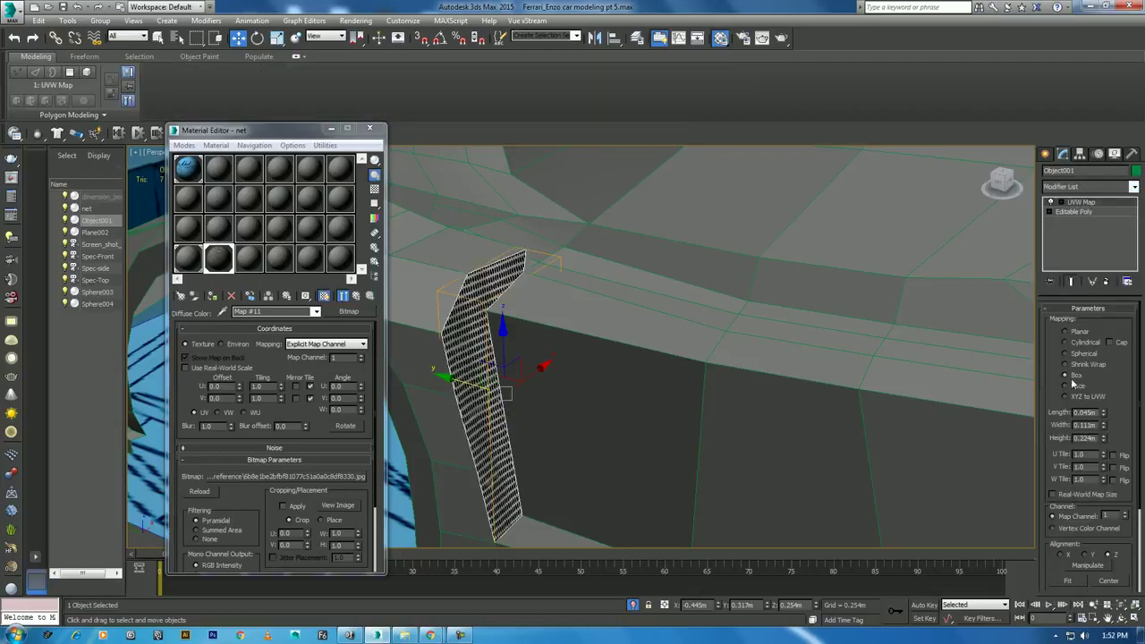
scroll(608, 348, down, 2)
scroll(670, 367, down, 3)
mouse_move(670, 367)
middle_down()
mouse_move(756, 350)
mouse_move(689, 332)
middle_up()
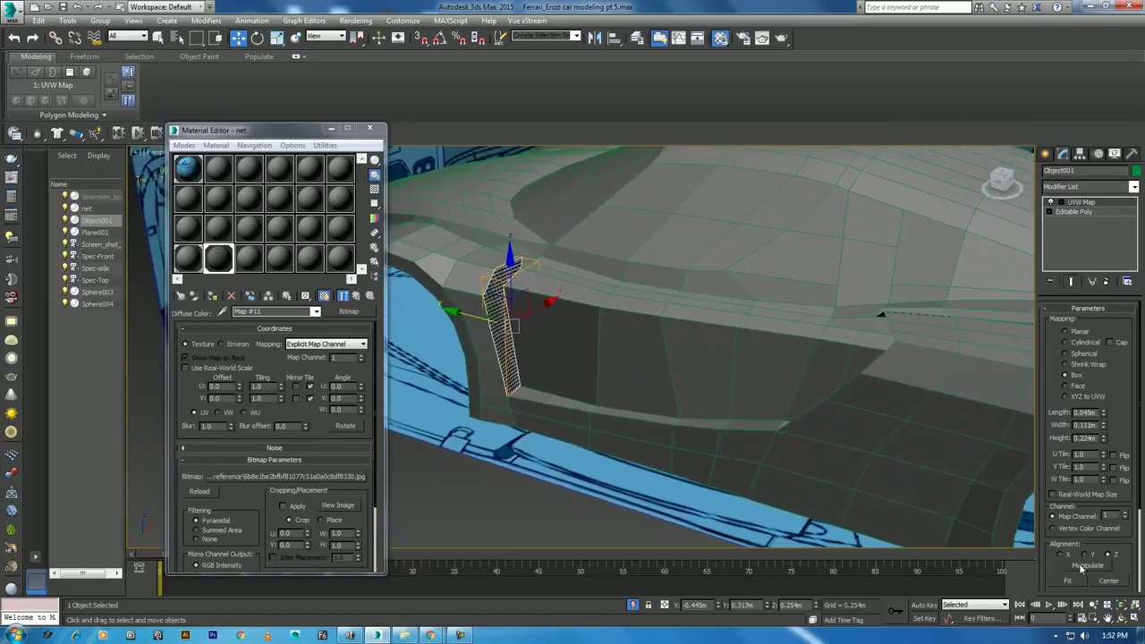
click(1129, 623)
mouse_move(611, 382)
mouse_down()
mouse_move(702, 333)
mouse_move(628, 405)
mouse_move(658, 371)
mouse_move(593, 340)
mouse_move(626, 354)
mouse_move(620, 329)
mouse_up()
Select three edges around the side intake opening on Plane002
key(w)
click(603, 277)
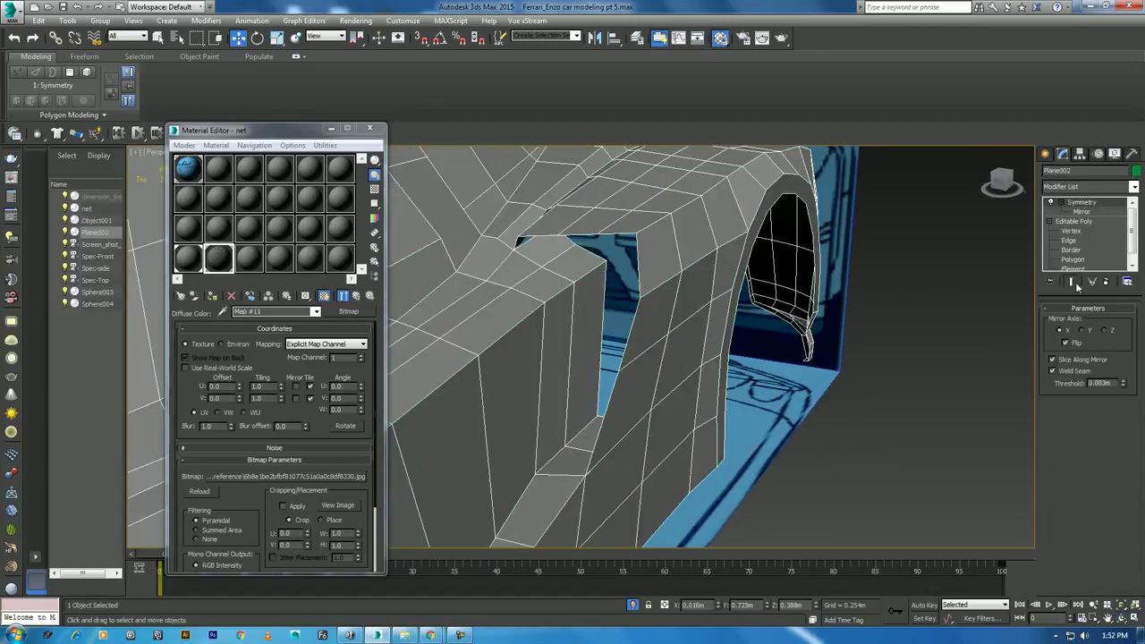
click(1069, 241)
click(582, 251)
alt+middle_drag(582, 251, 701, 367)
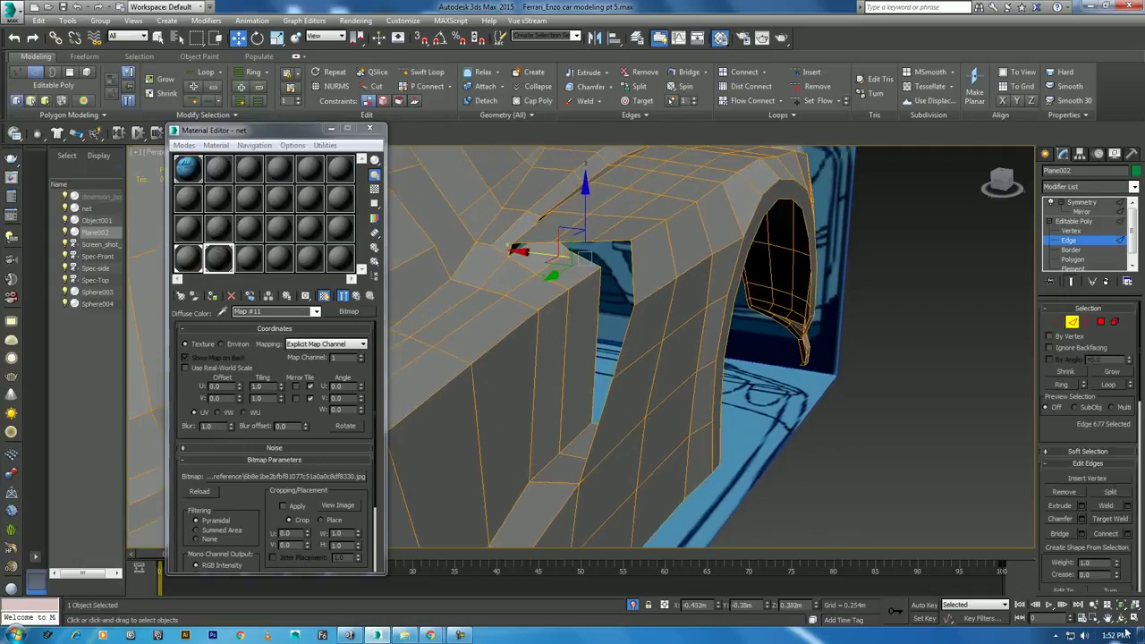
click(1121, 619)
mouse_move(569, 355)
mouse_down()
mouse_move(583, 339)
mouse_move(564, 317)
mouse_up()
right_click(565, 317)
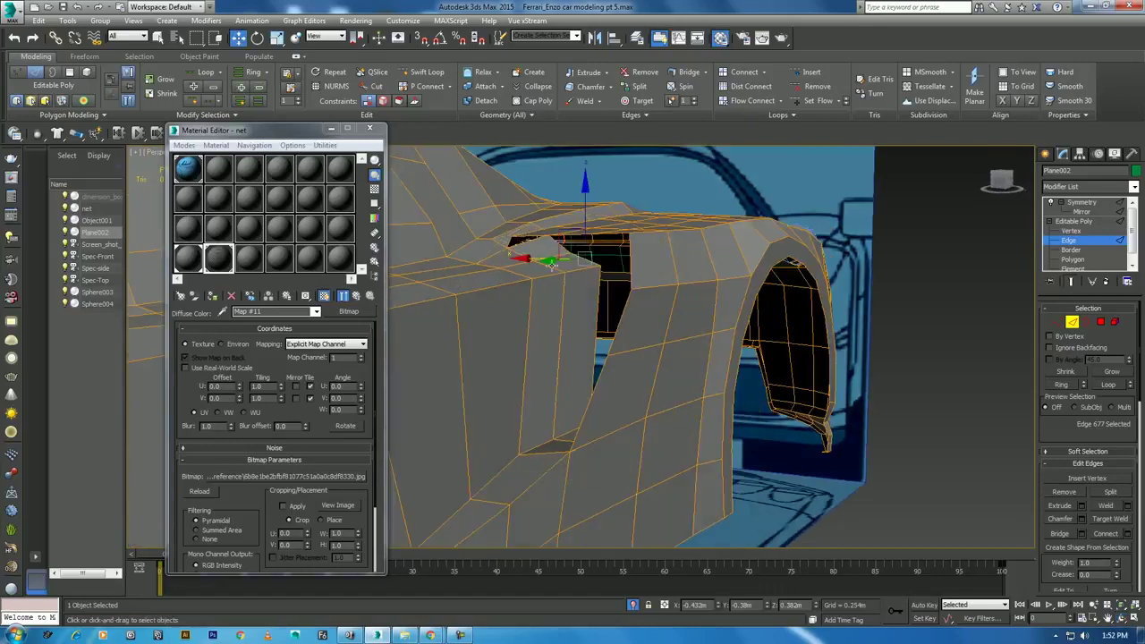
ctrl+click(580, 261)
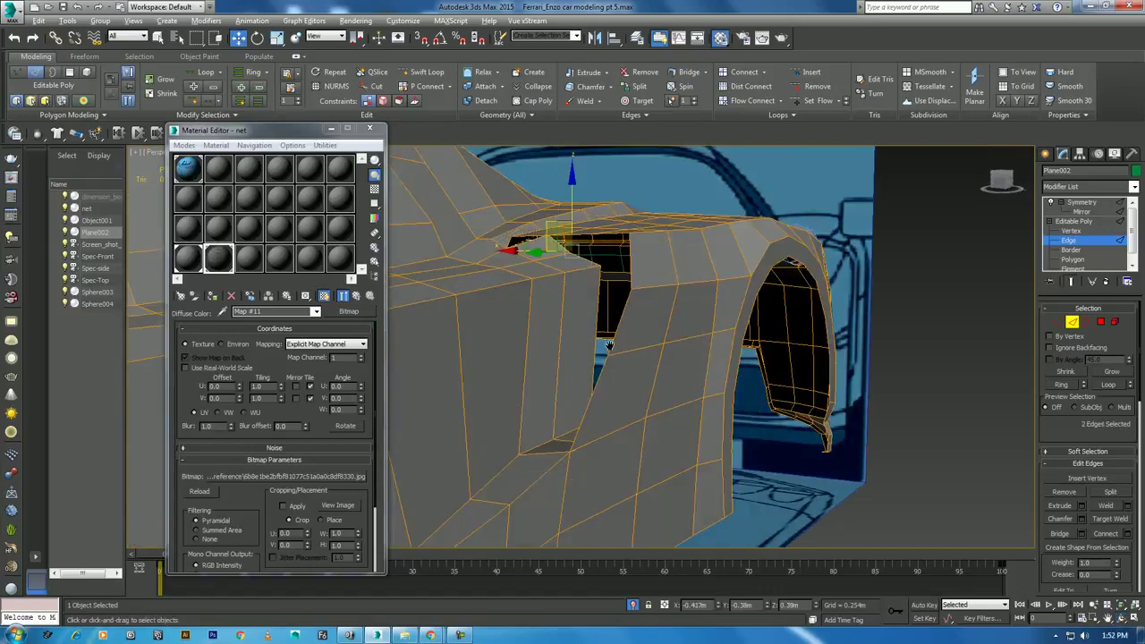
alt+middle_drag(608, 345, 596, 338)
ctrl+click(596, 338)
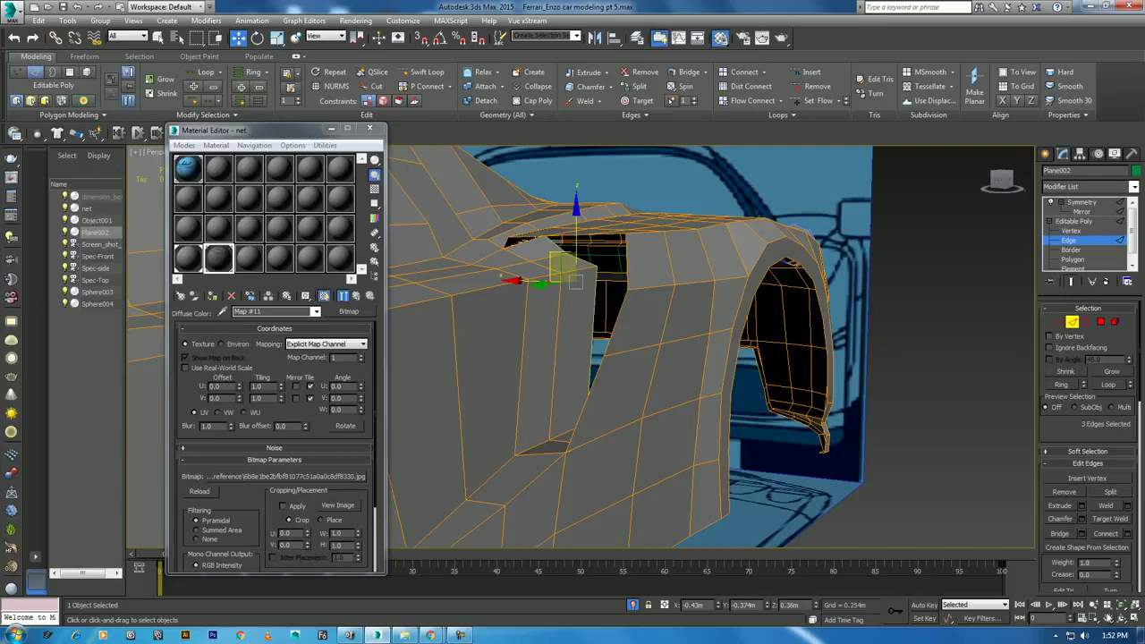
key(ctrl+r)
drag(600, 340, 615, 335)
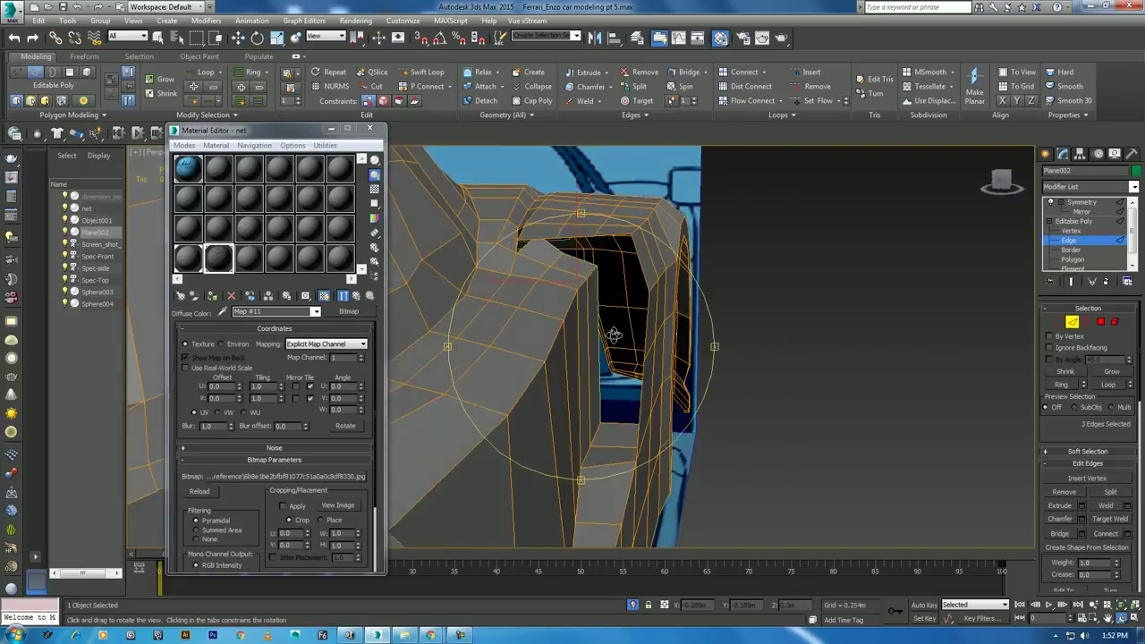
right_click(614, 335)
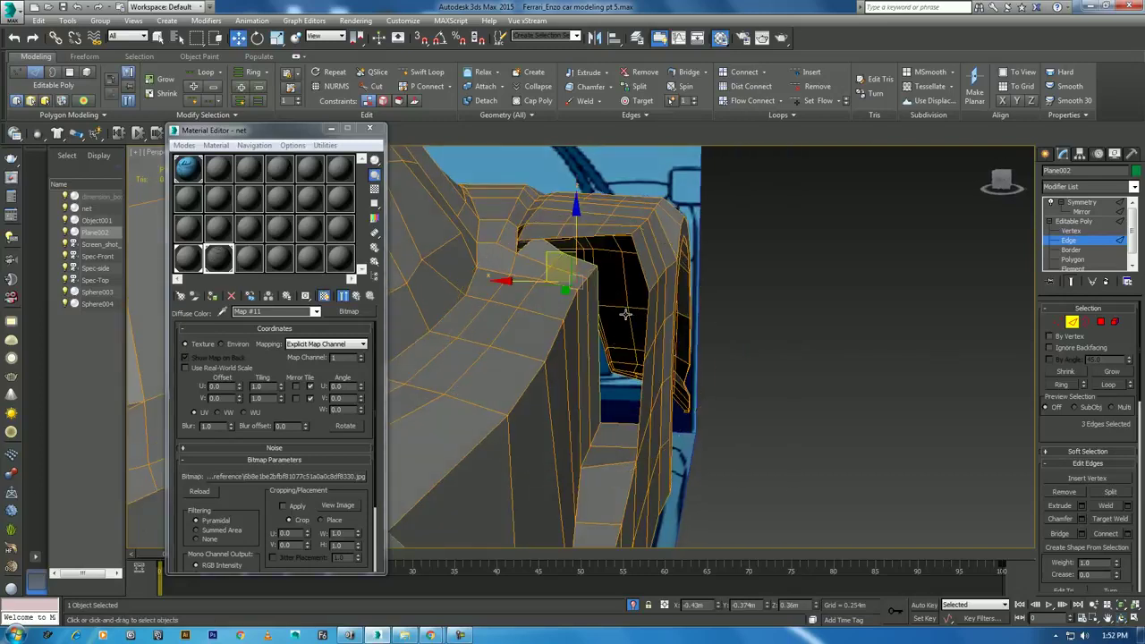
Scale and slide the selected intake edges to narrow the opening
key(r)
drag(625, 314, 667, 310)
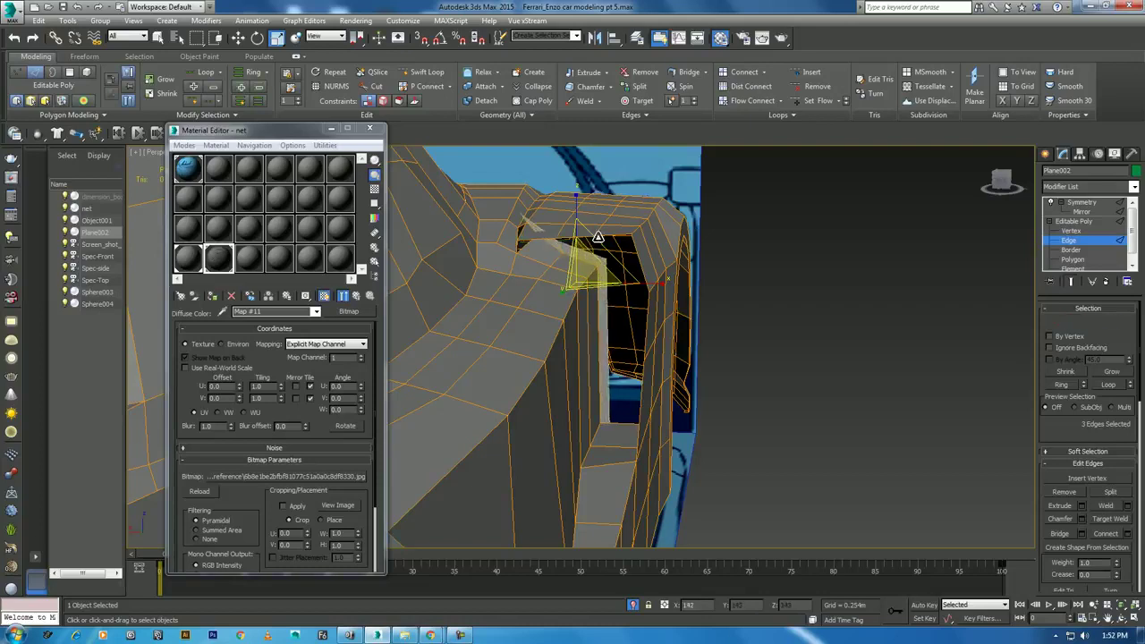
key(w)
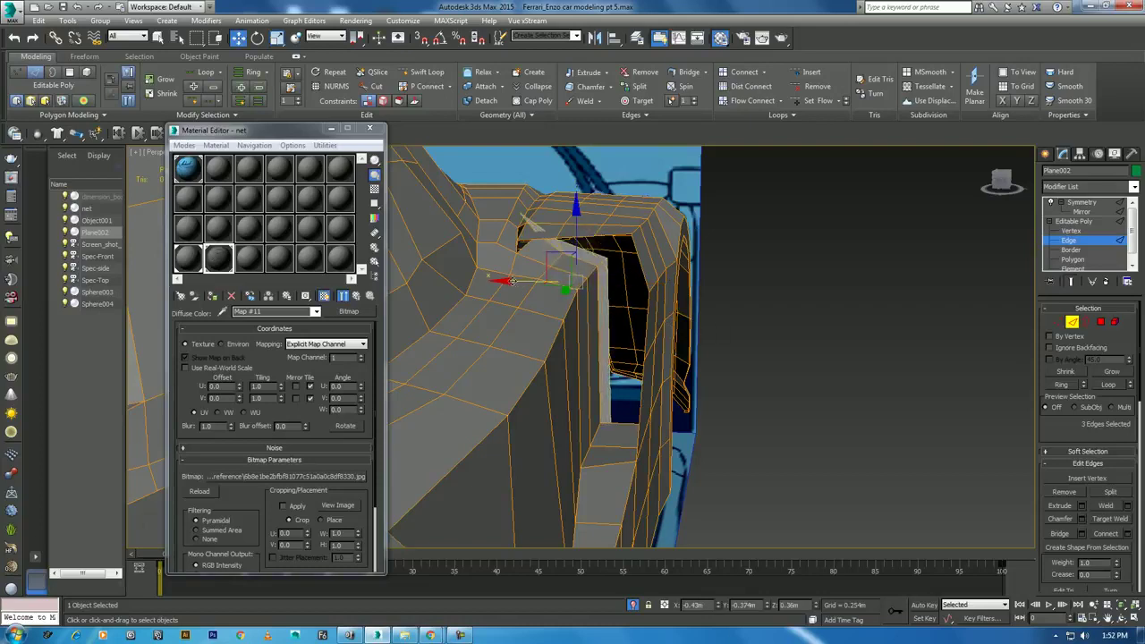
drag(513, 281, 549, 284)
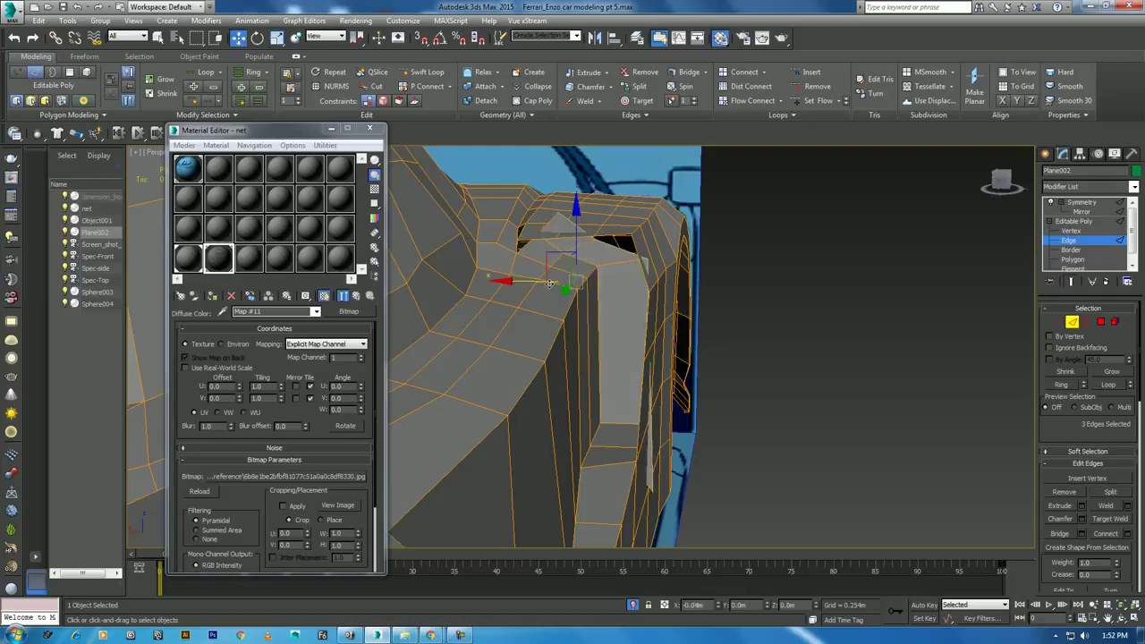
click(586, 306)
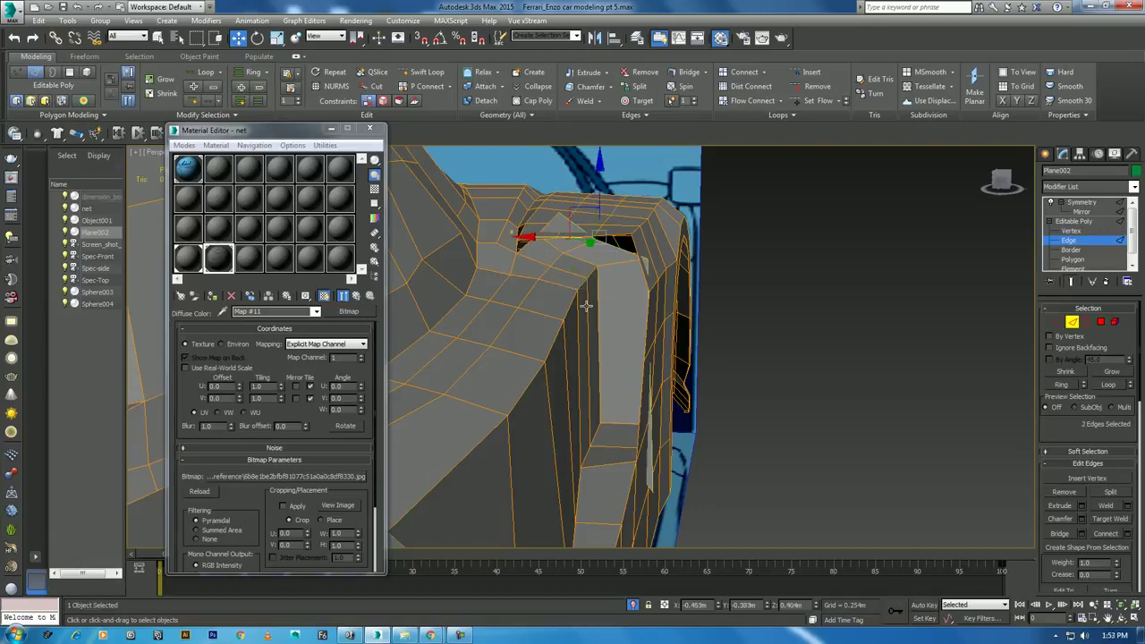
drag(530, 237, 527, 237)
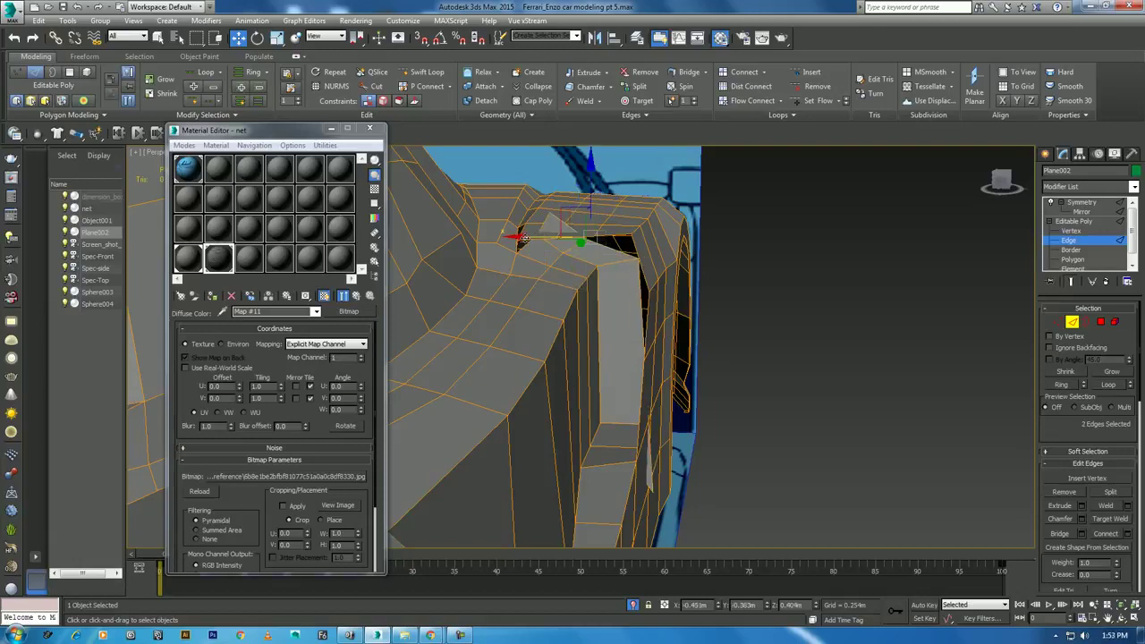
click(538, 242)
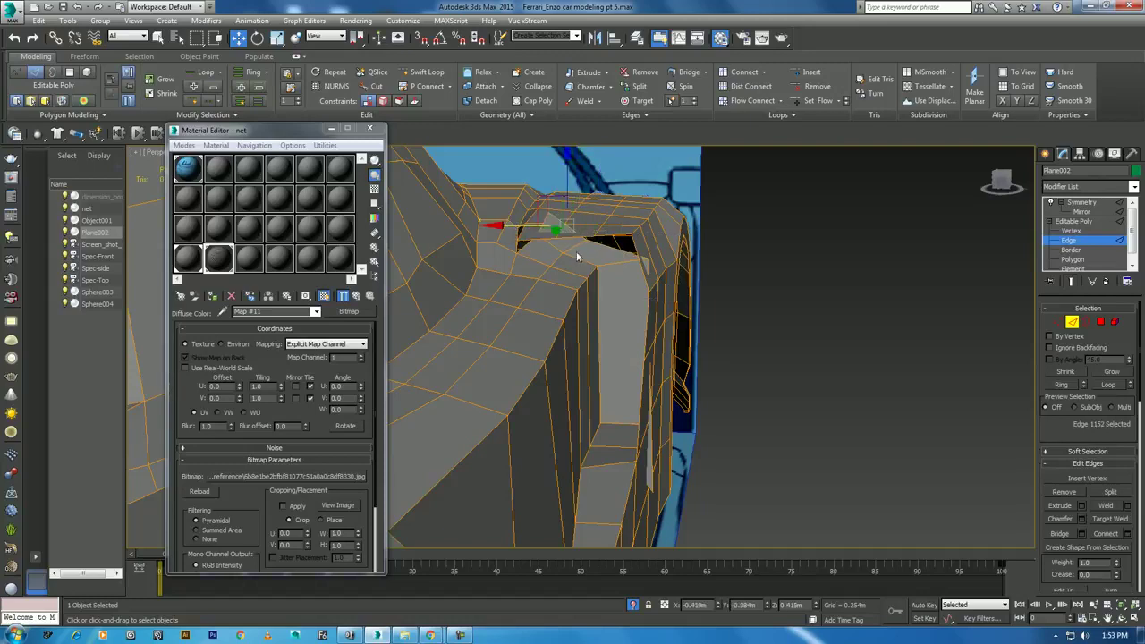
alt+middle_drag(517, 227, 619, 306)
Lower the intake's top vertex and pull its corner vertex along the opening
key(1)
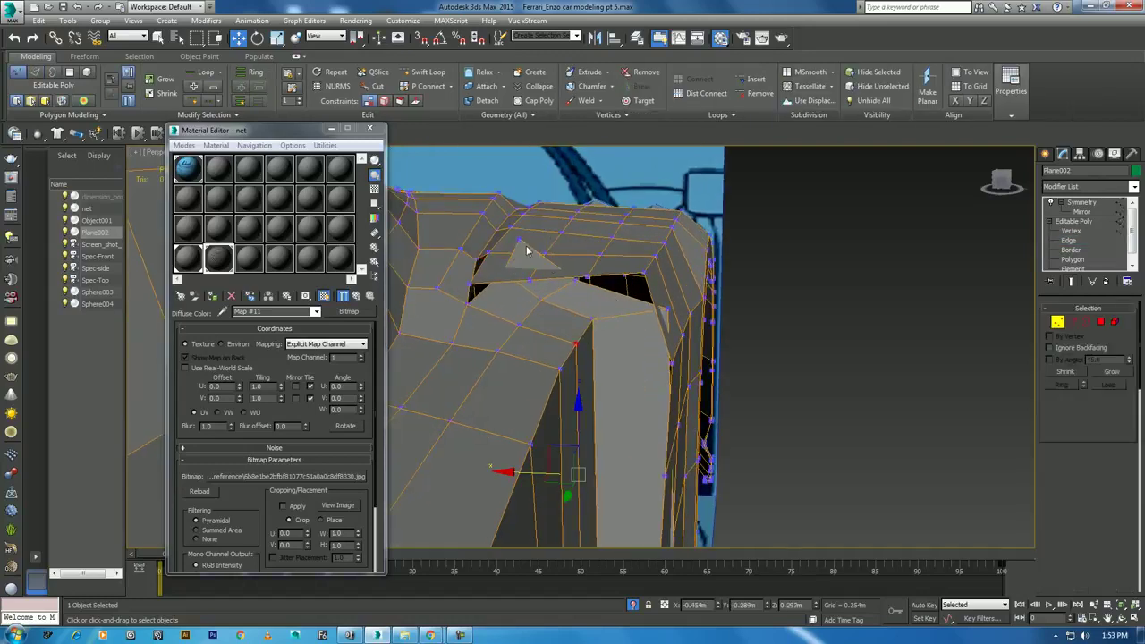
mouse_move(519, 183)
mouse_down()
mouse_move(515, 218)
mouse_move(592, 249)
mouse_up()
click(575, 282)
click(669, 311)
mouse_move(669, 311)
mouse_down()
mouse_move(651, 273)
mouse_move(649, 208)
mouse_up()
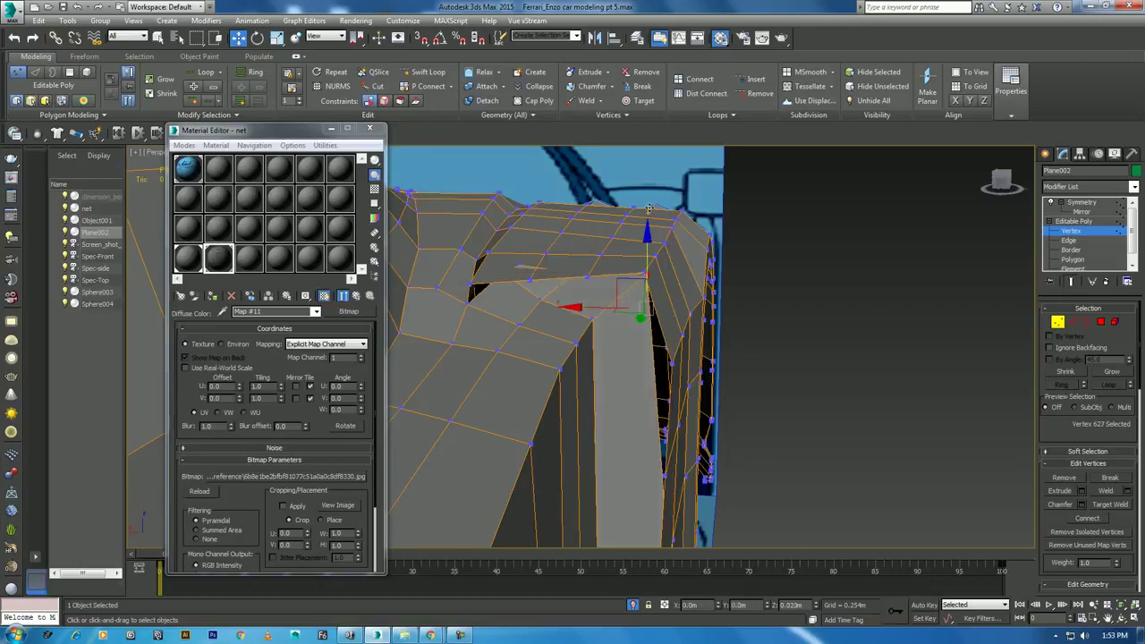
middle_drag(646, 206, 741, 294)
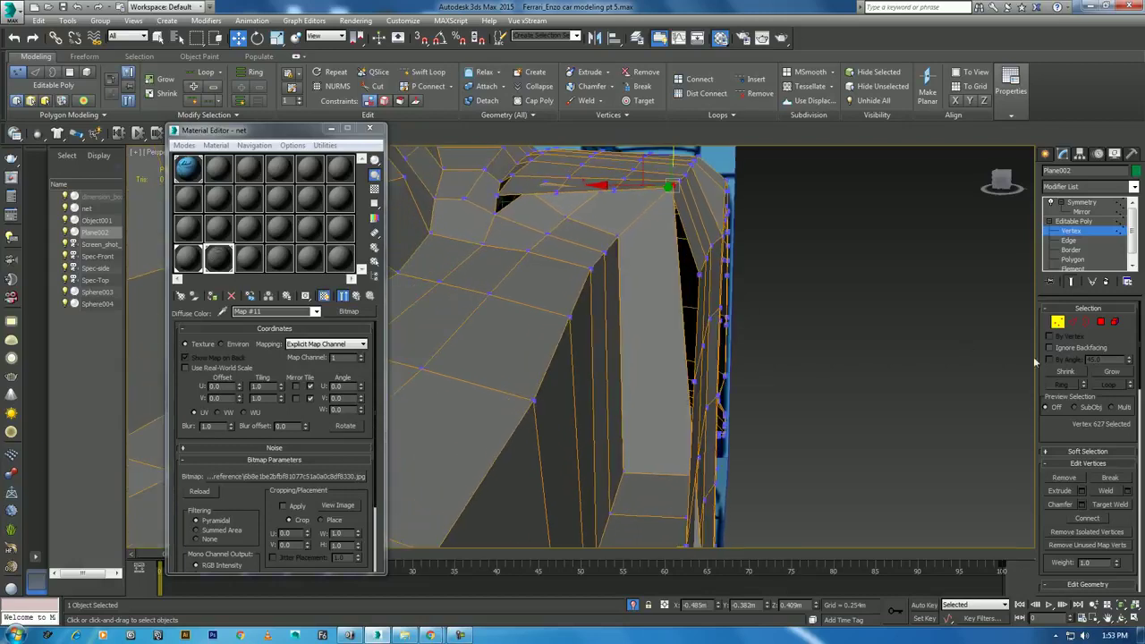
Select the three inner intake wall faces and detach them as Object002
click(1102, 324)
click(657, 376)
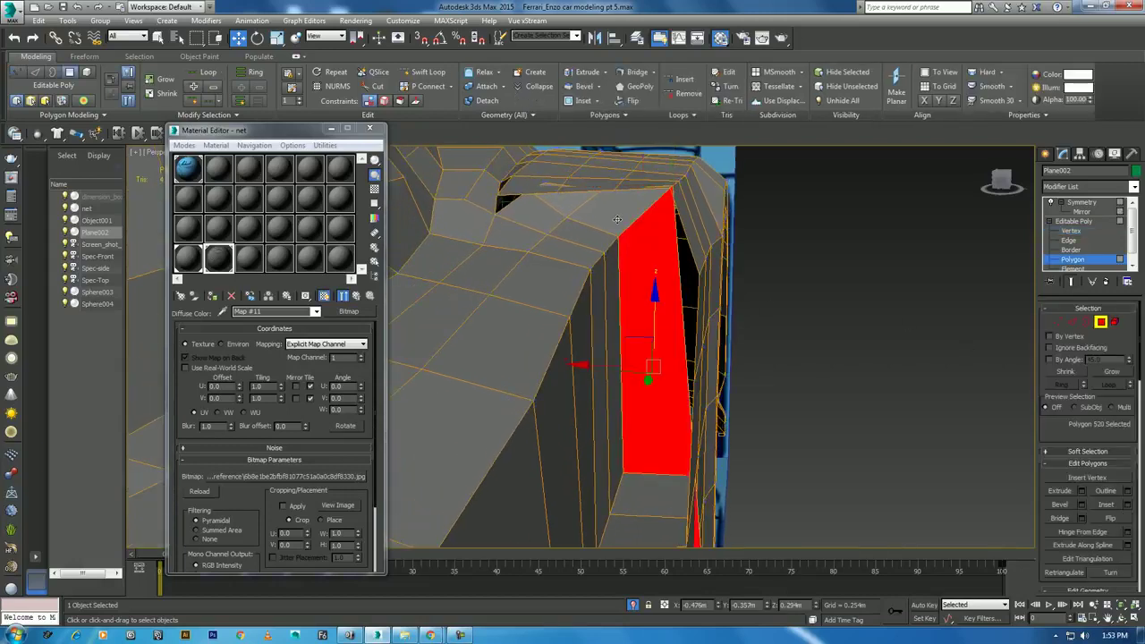
ctrl+click(626, 219)
ctrl+click(559, 201)
drag(1063, 430, 1085, 361)
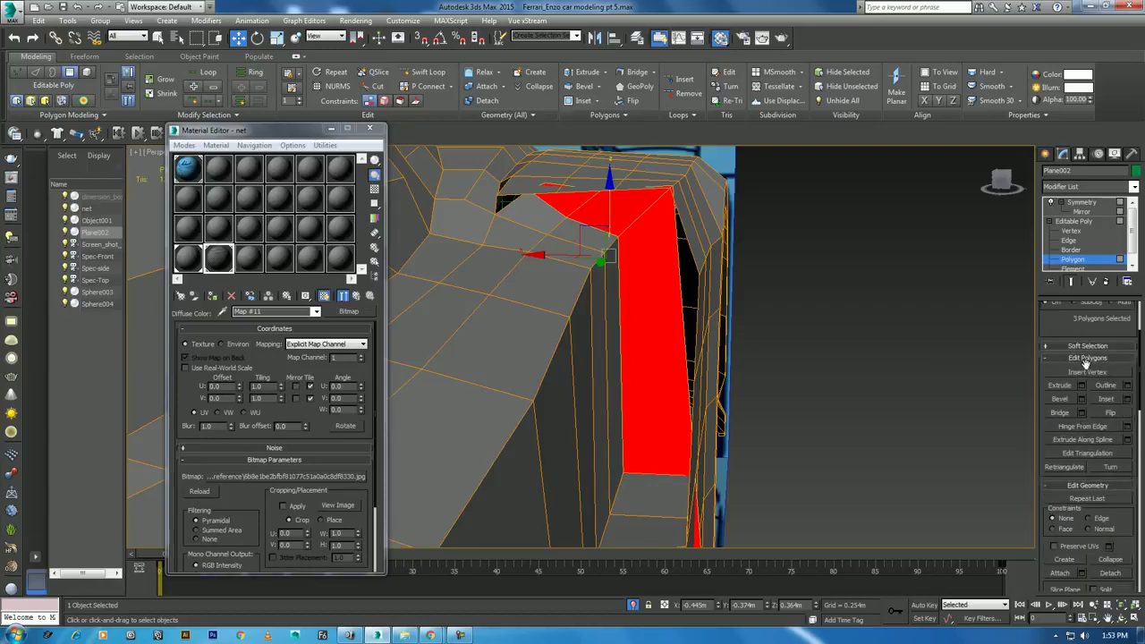
scroll(1113, 493, down, 2)
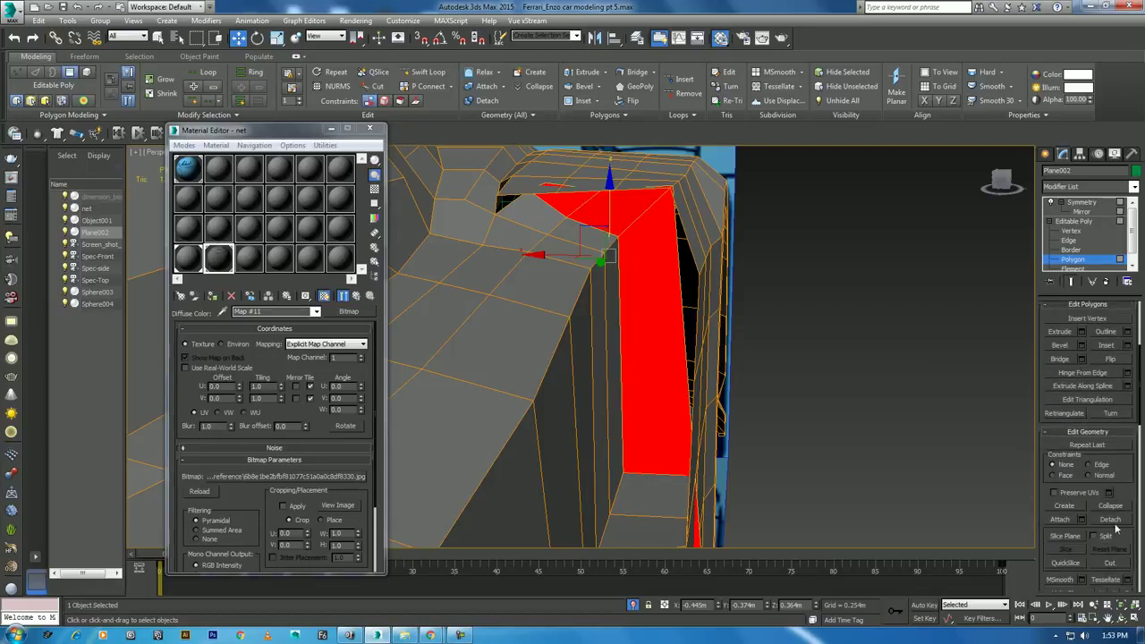
click(1110, 520)
click(610, 322)
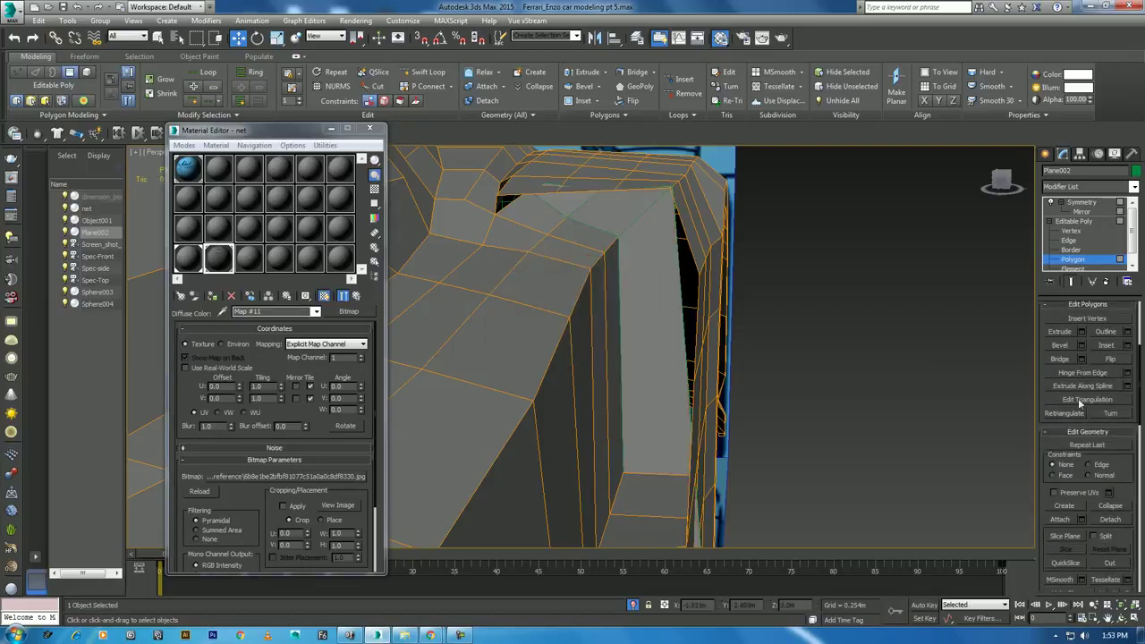
Return Plane002 to top level and select the detached Object002
click(1070, 242)
click(679, 301)
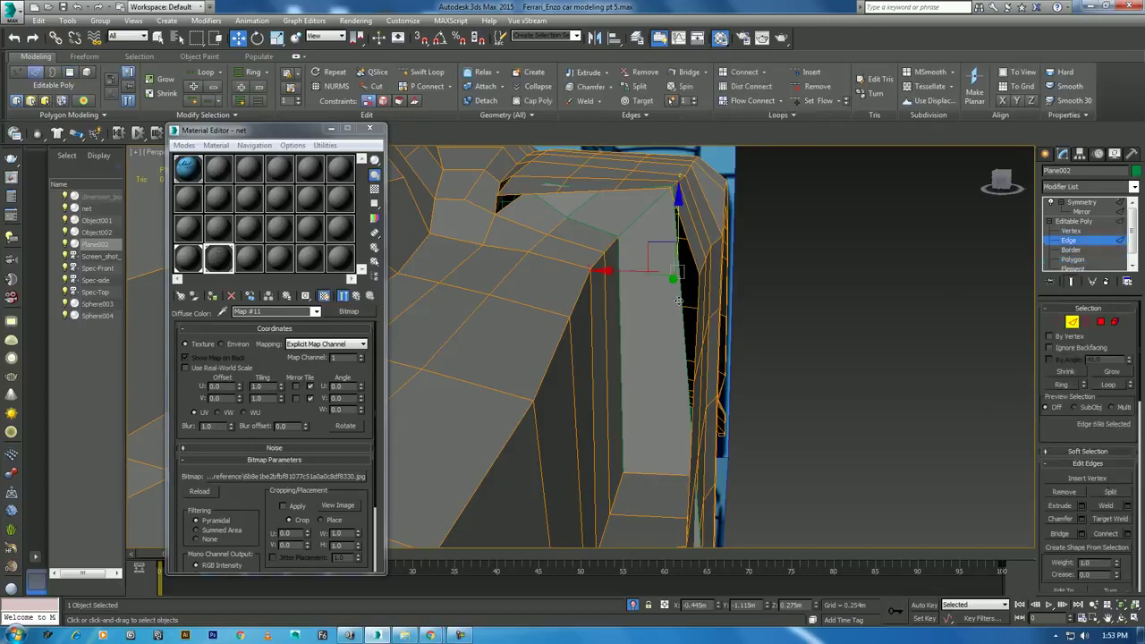
right_click(645, 302)
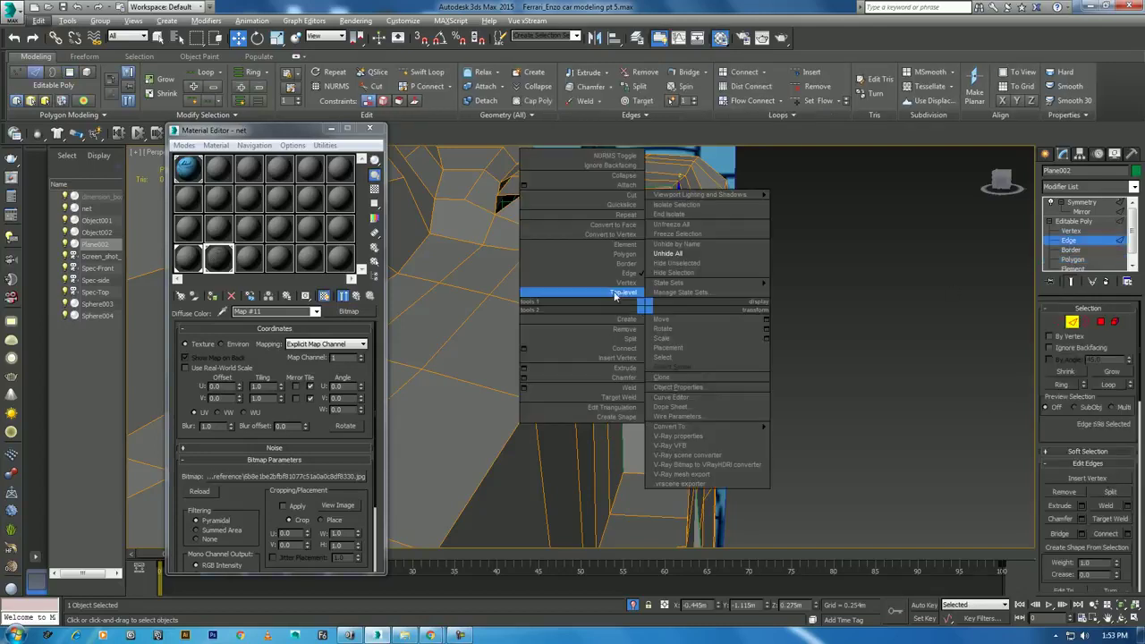
click(617, 297)
click(648, 313)
Connect two vertical edges of Object002 with two new edges
click(1073, 322)
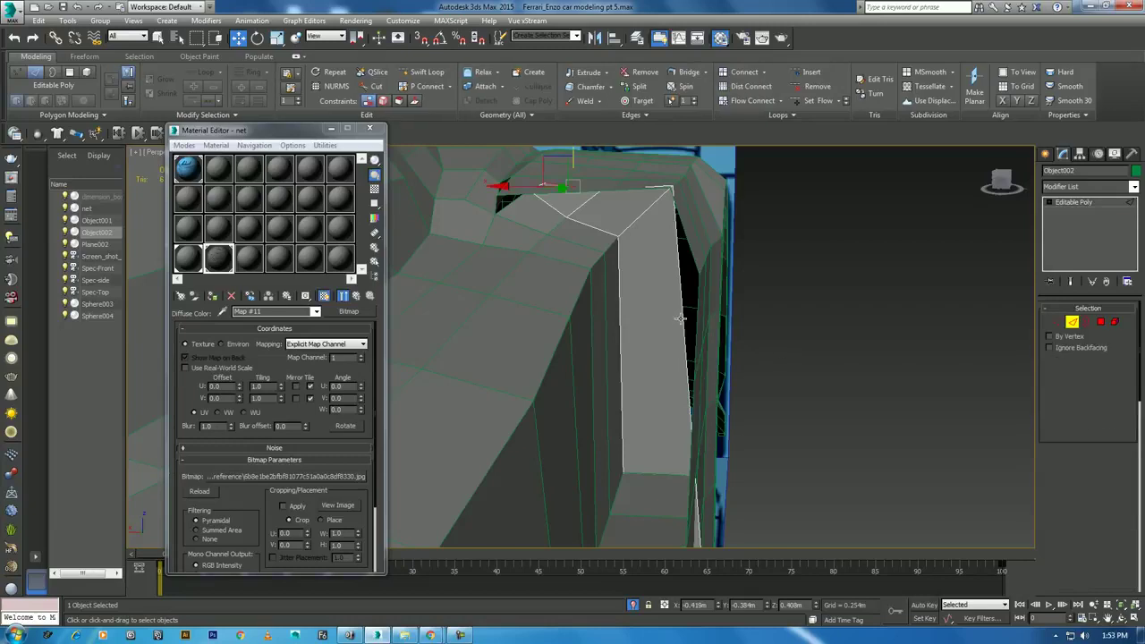
click(680, 316)
ctrl+click(621, 313)
right_click(675, 299)
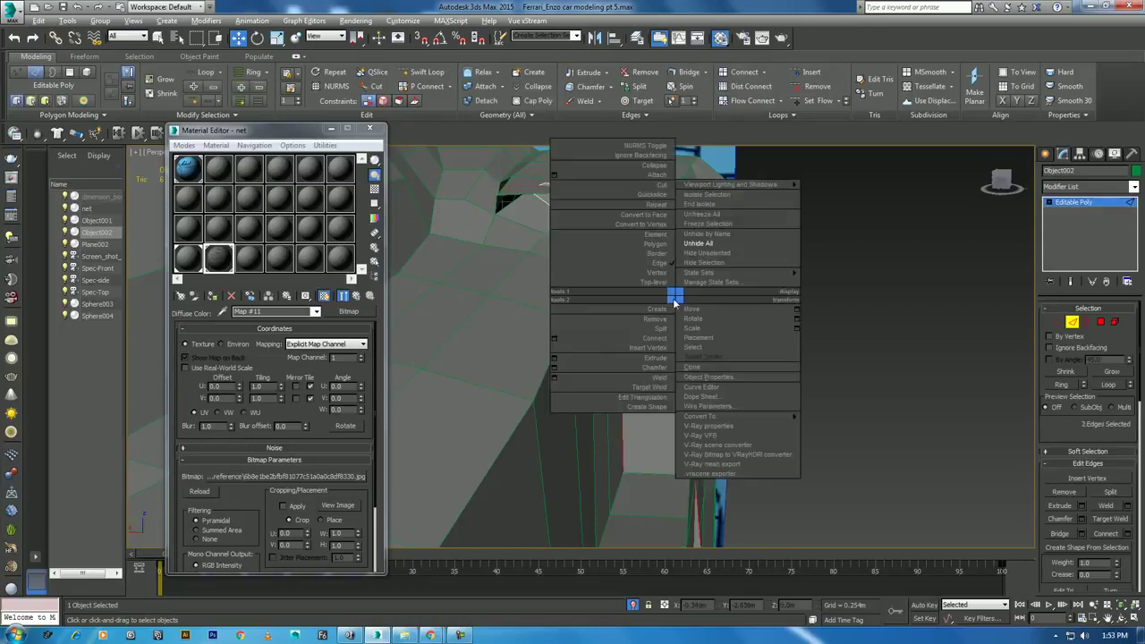
click(552, 343)
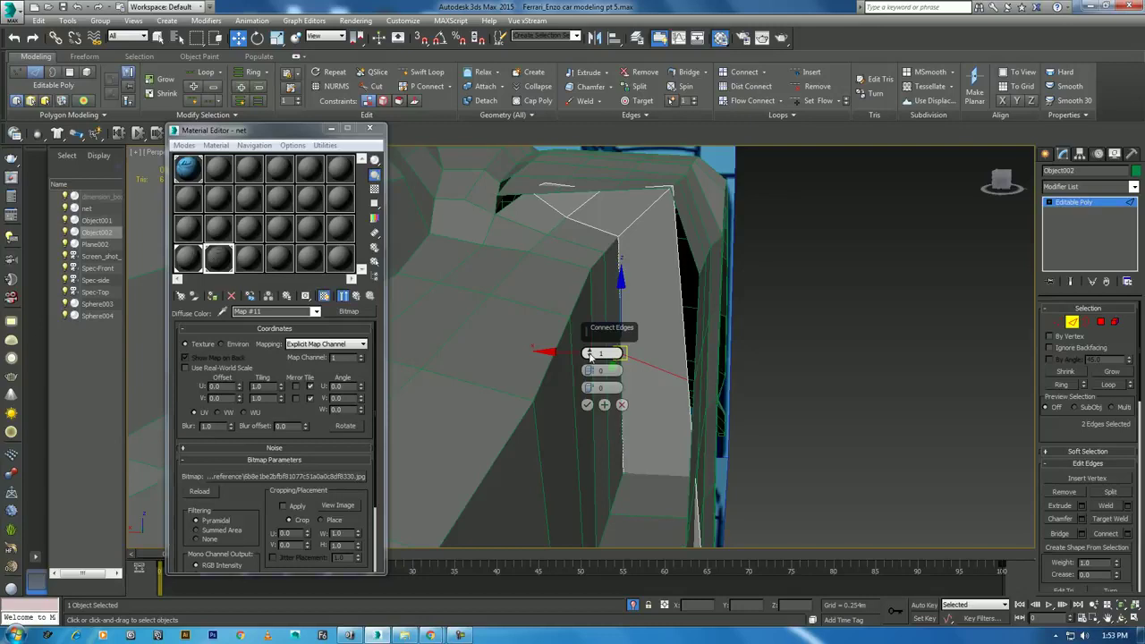
drag(589, 355, 583, 351)
click(587, 404)
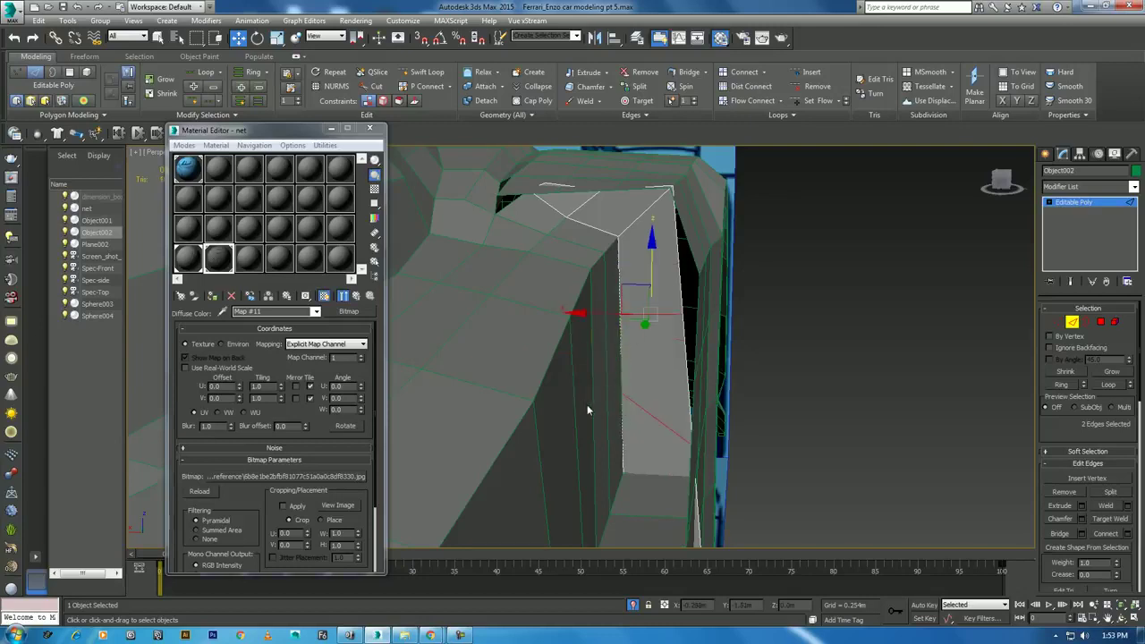
Shift the new vertex columns right and try moving a lower vertex, undoing the bad move
click(1055, 323)
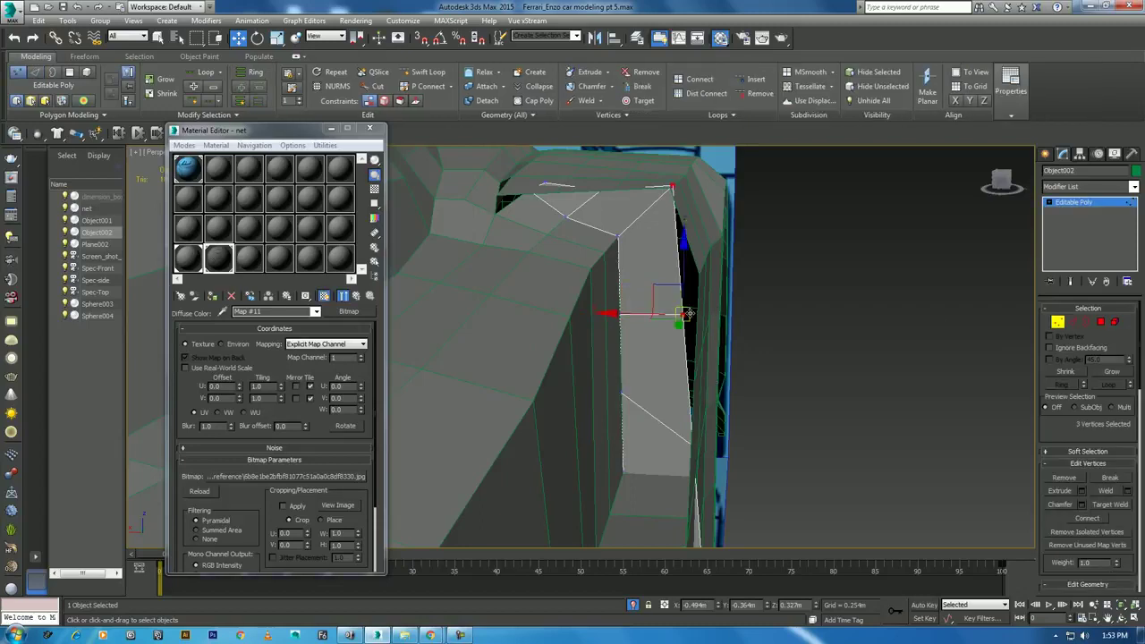
middle_drag(759, 315, 766, 286)
mouse_move(626, 287)
mouse_down()
mouse_move(637, 286)
mouse_move(641, 310)
mouse_up()
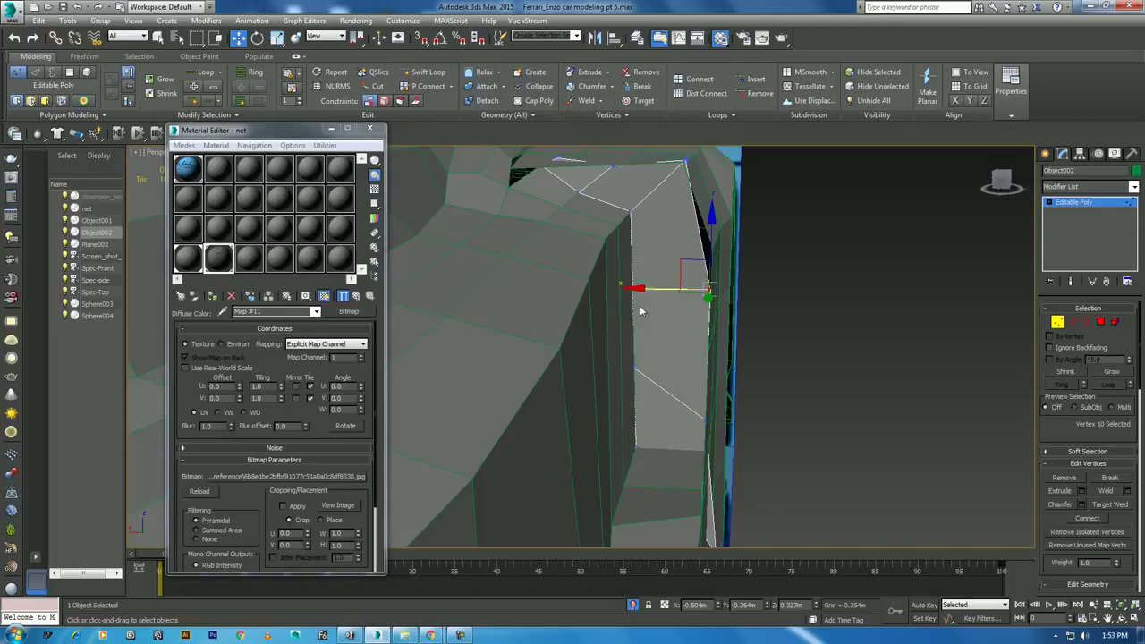
click(705, 422)
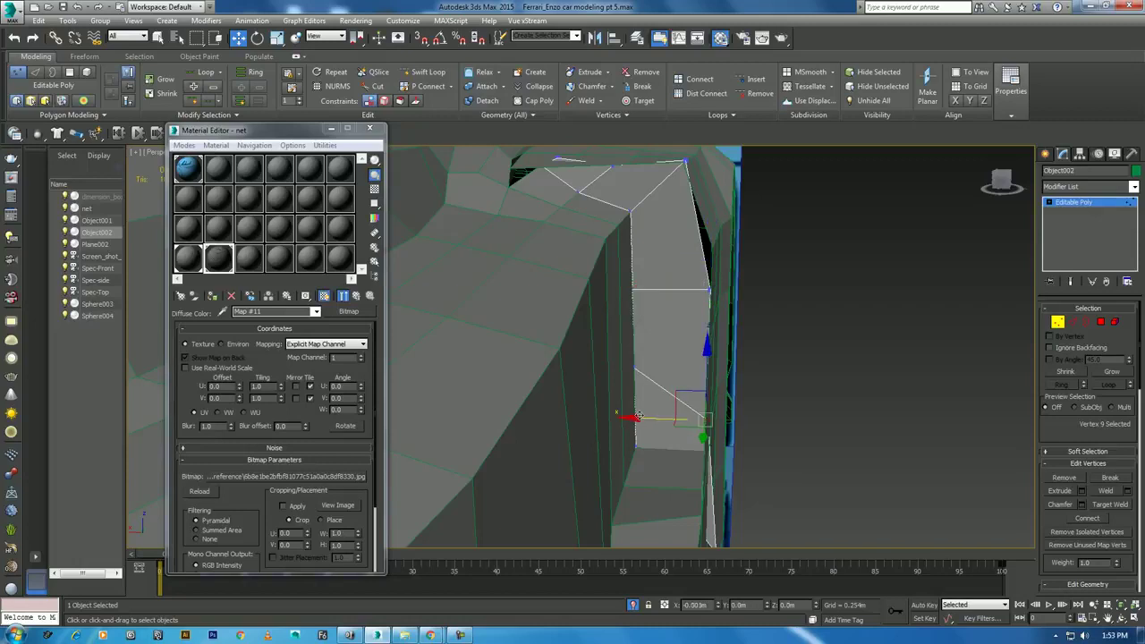
middle_drag(706, 422, 702, 376)
drag(703, 388, 688, 526)
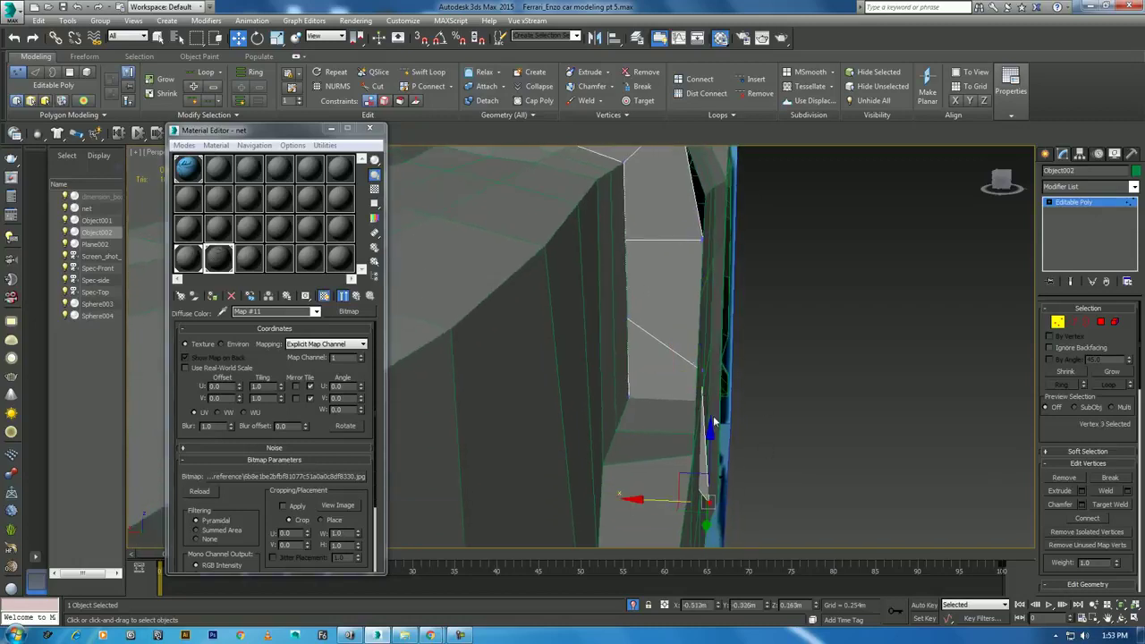
drag(700, 367, 693, 286)
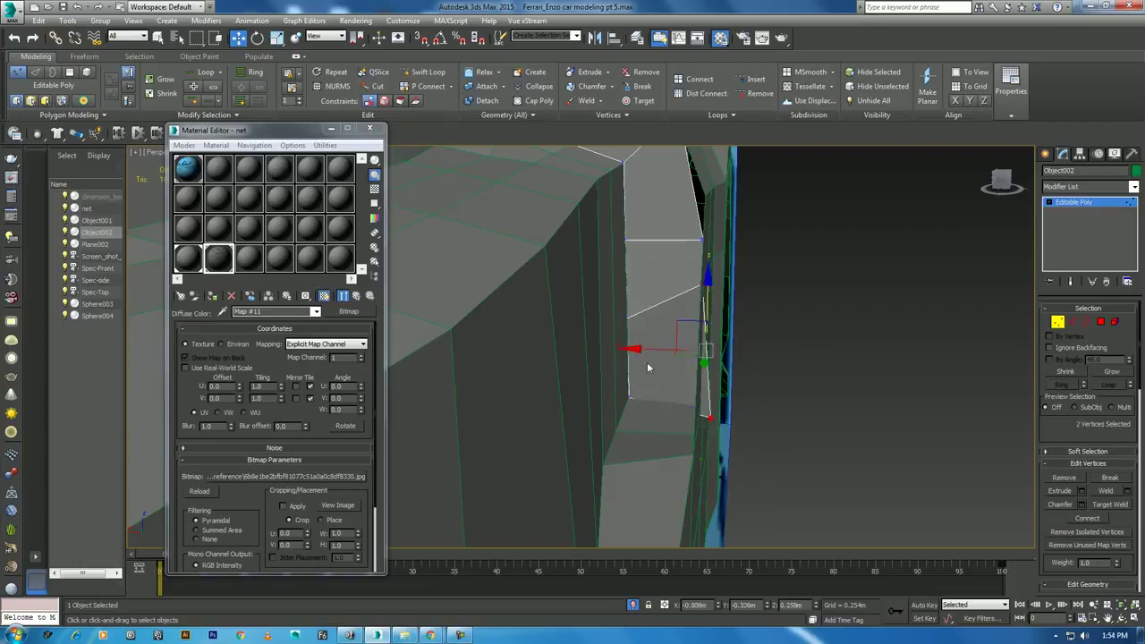
key(ctrl+z)
key(ctrl+z)
Raise the intake piece's edge and top-corner vertices to fit the opening
click(690, 286)
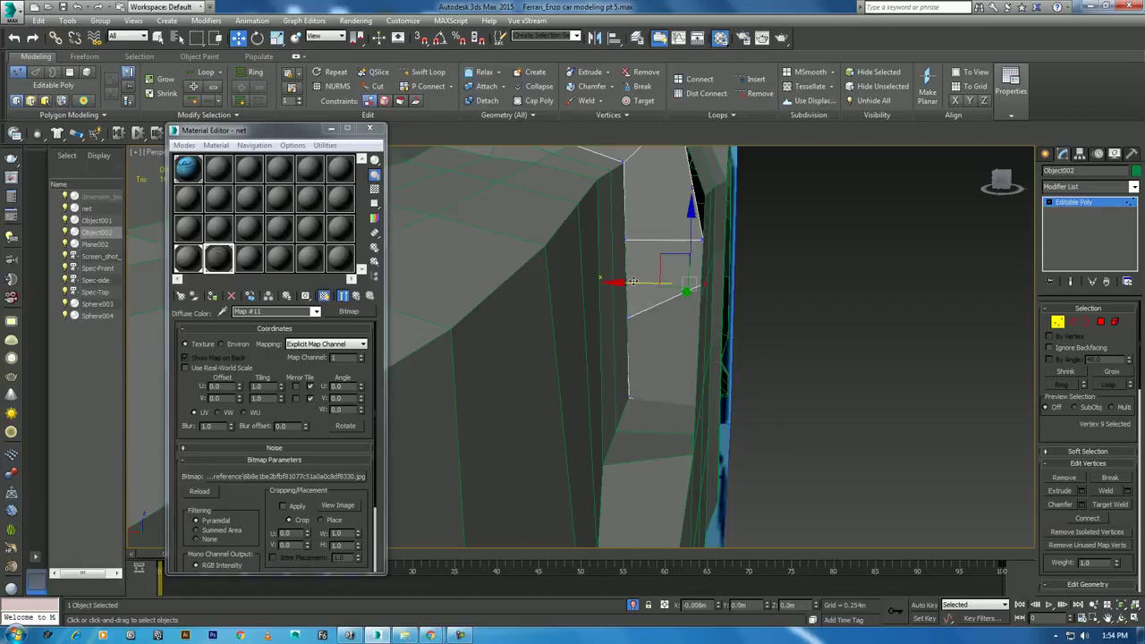
alt+middle_drag(691, 287, 694, 310)
drag(713, 237, 712, 208)
alt+middle_drag(711, 207, 704, 202)
click(688, 210)
click(580, 181)
click(561, 209)
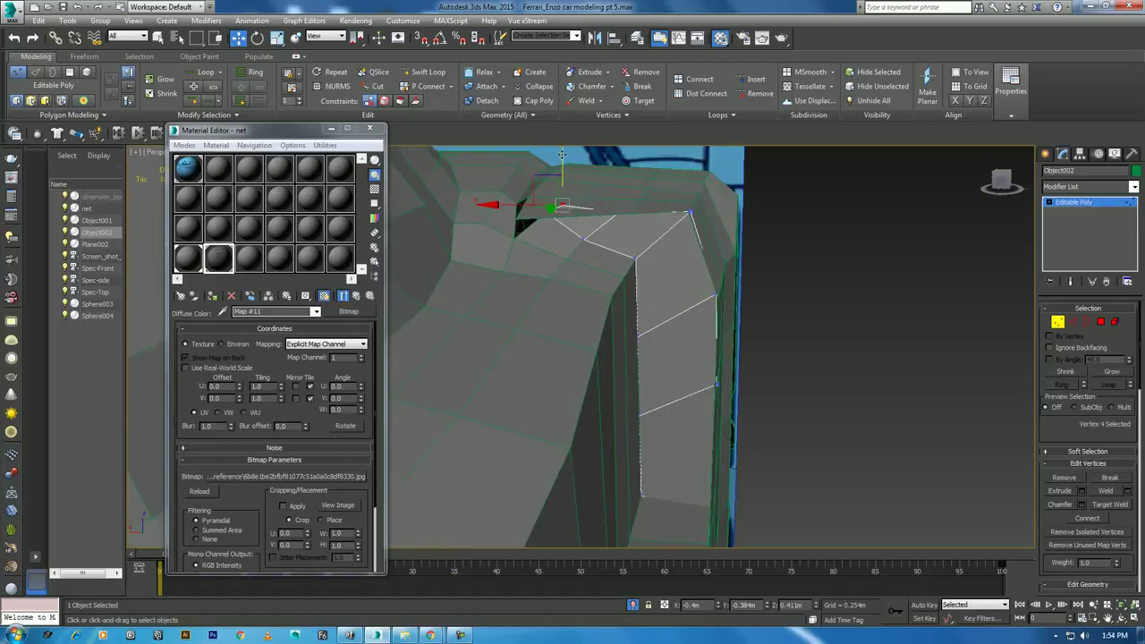
alt+middle_drag(603, 268, 922, 491)
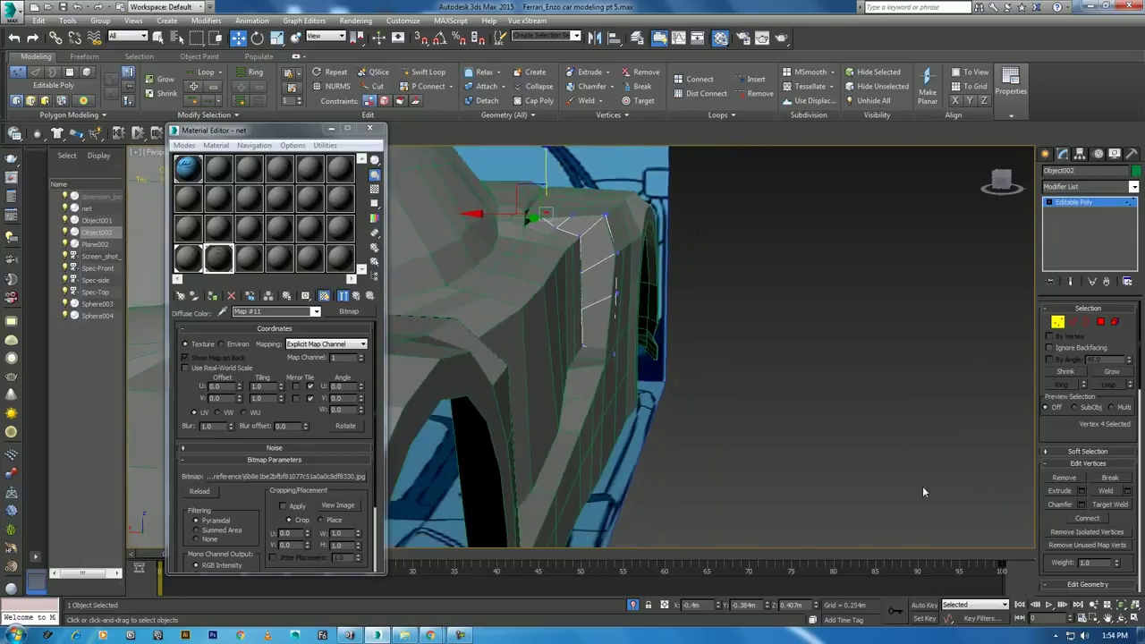
click(1132, 619)
mouse_move(635, 319)
mouse_down()
mouse_move(608, 312)
mouse_move(581, 259)
mouse_up()
right_click(577, 246)
right_click(577, 246)
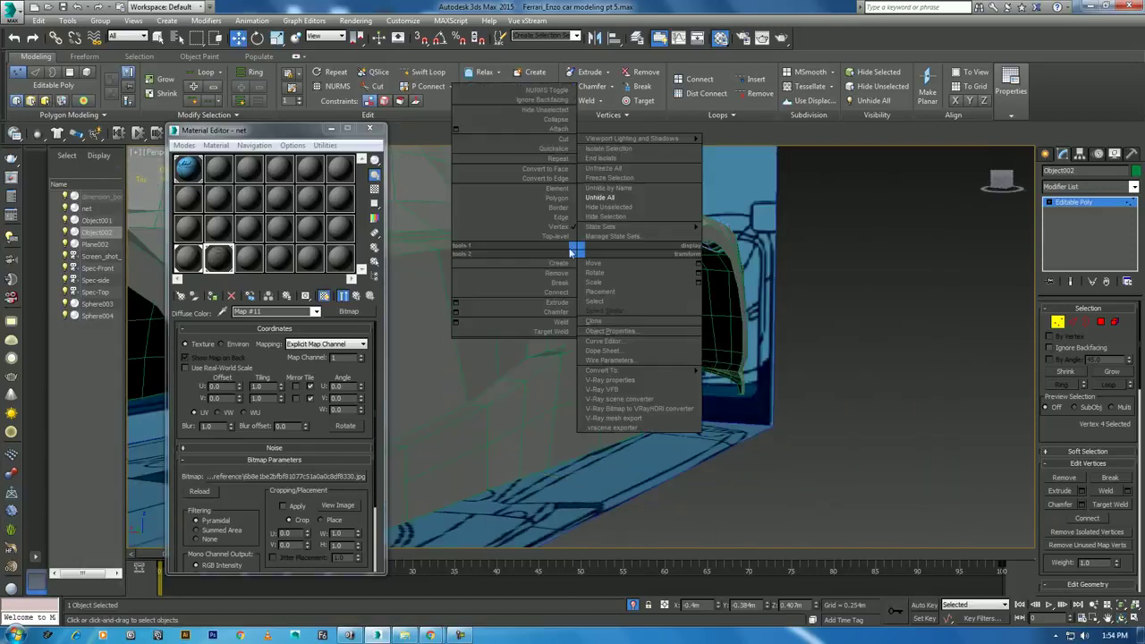
Back at top level, add a UVW Map modifier to Object002, then deselect it
click(551, 237)
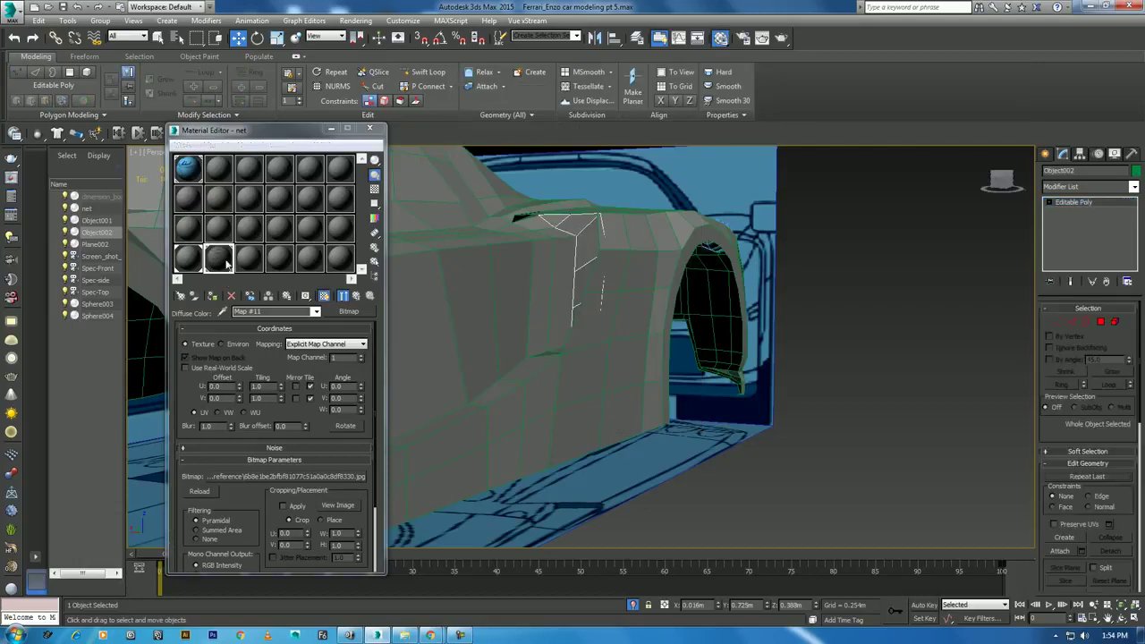
click(1086, 187)
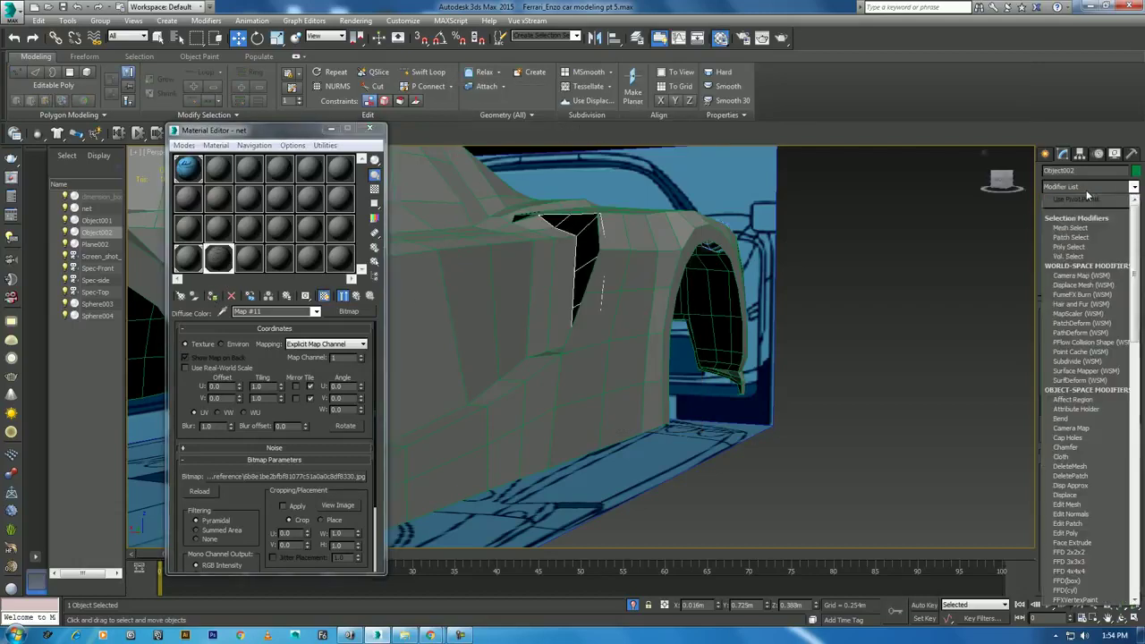
key(u)
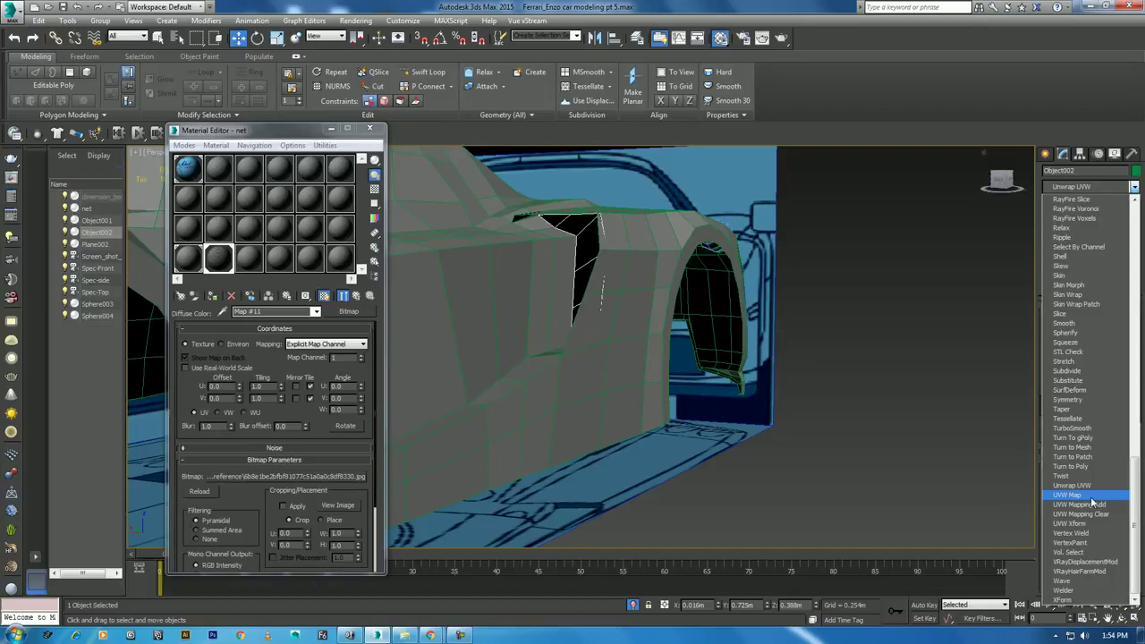
click(1067, 494)
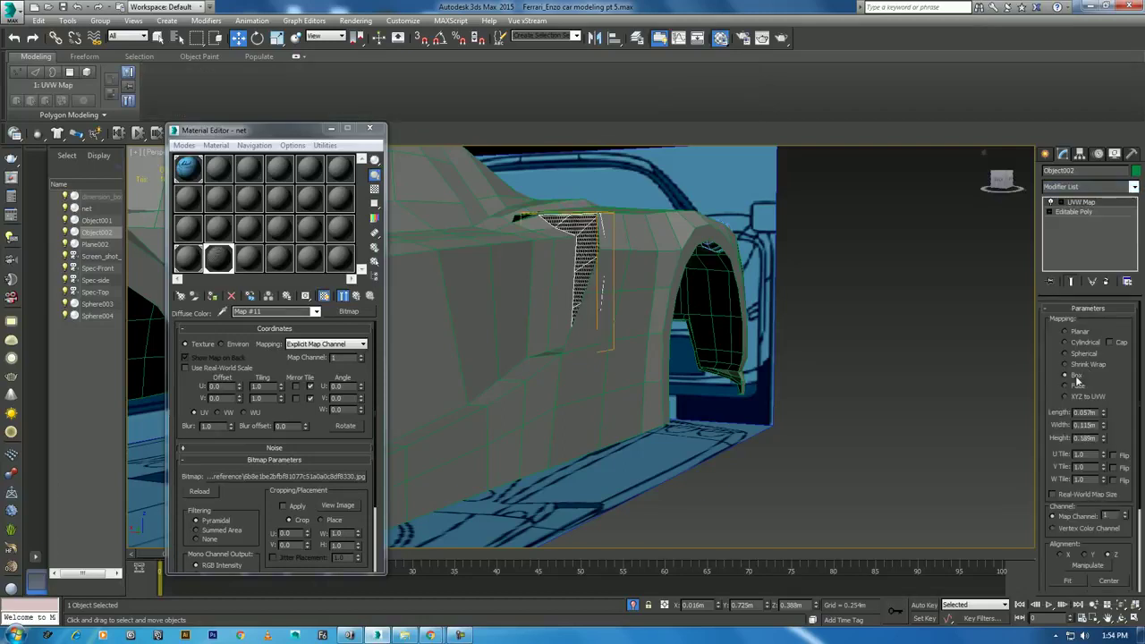
mouse_move(669, 306)
alt+middle_down()
mouse_move(919, 328)
mouse_move(810, 370)
alt+middle_up()
click(920, 328)
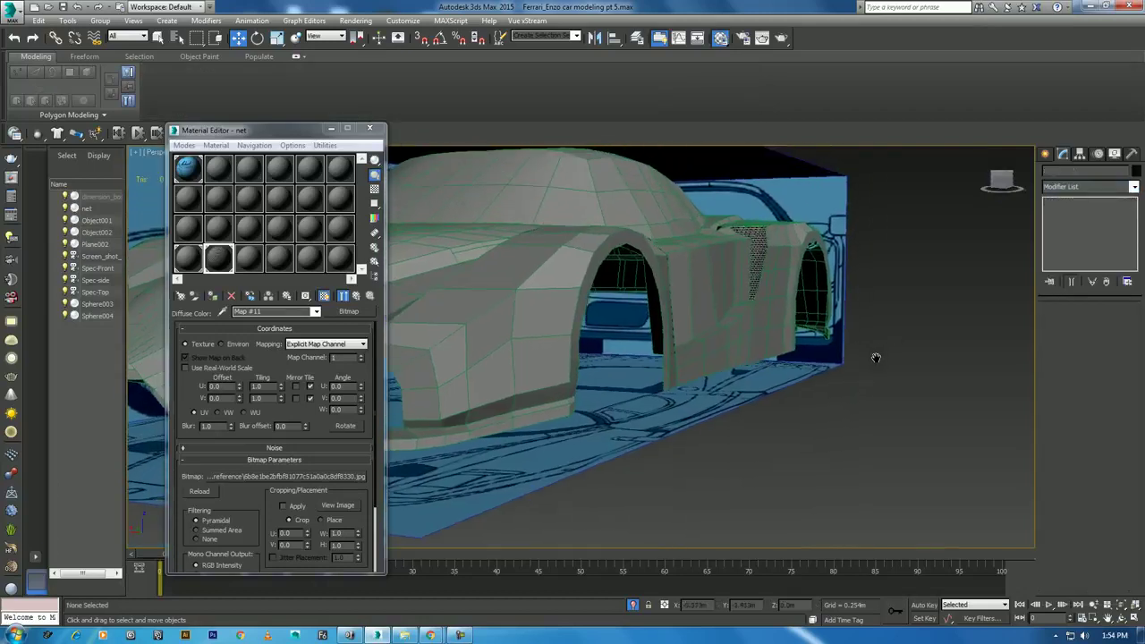
Orbit to a three-quarter view of the car and unhide all hidden objects
click(1124, 626)
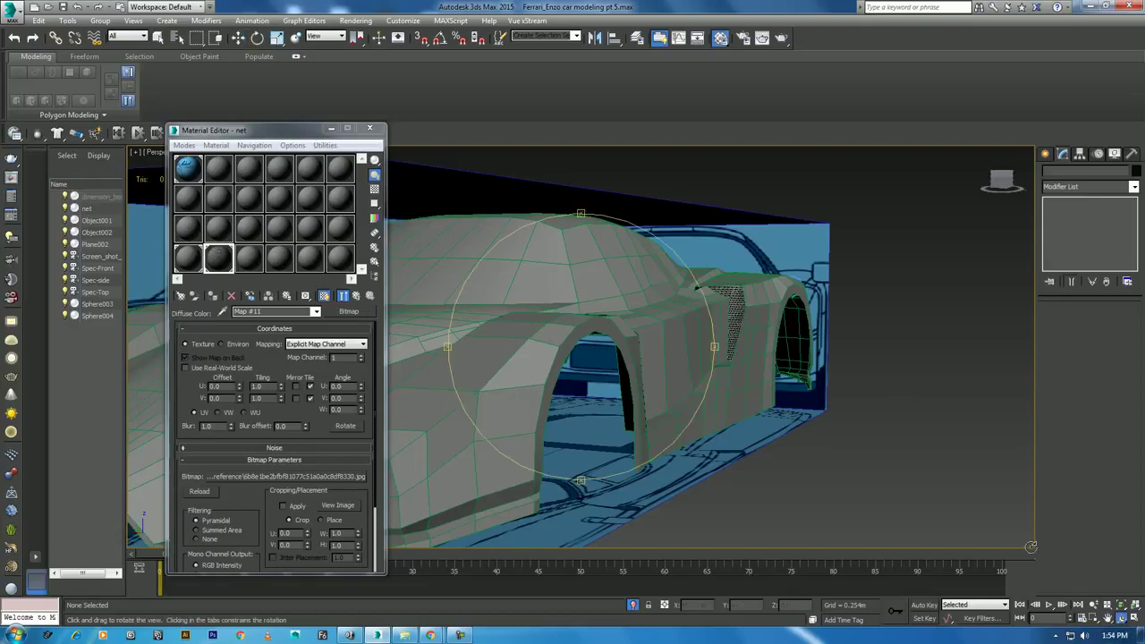
mouse_move(469, 371)
mouse_down()
mouse_move(444, 372)
mouse_move(573, 343)
mouse_up()
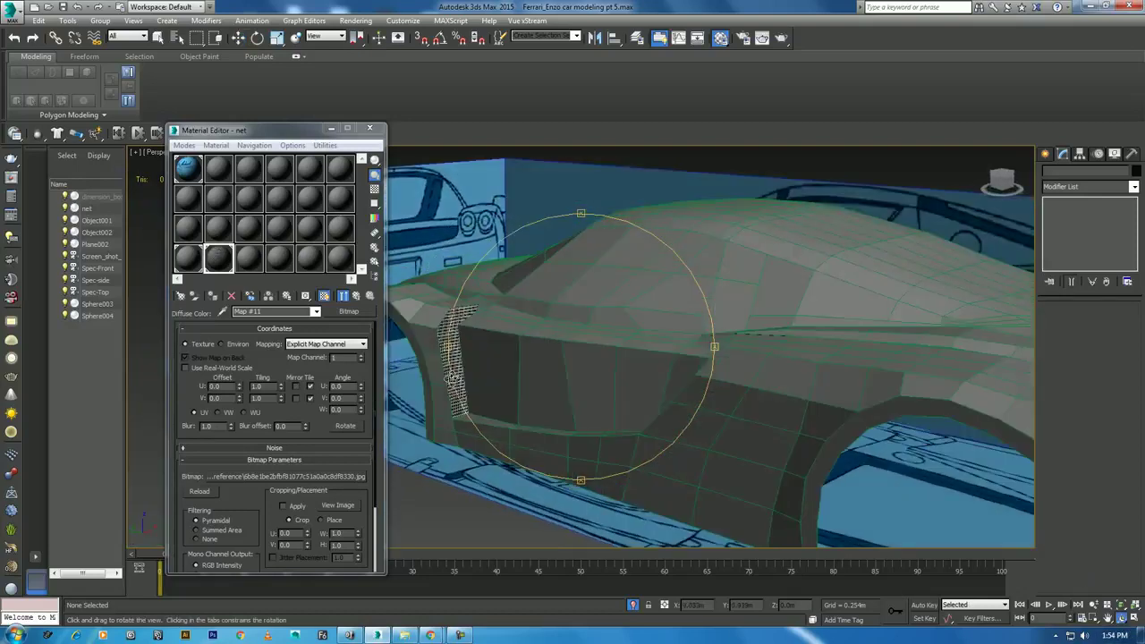
scroll(591, 340, up, 2)
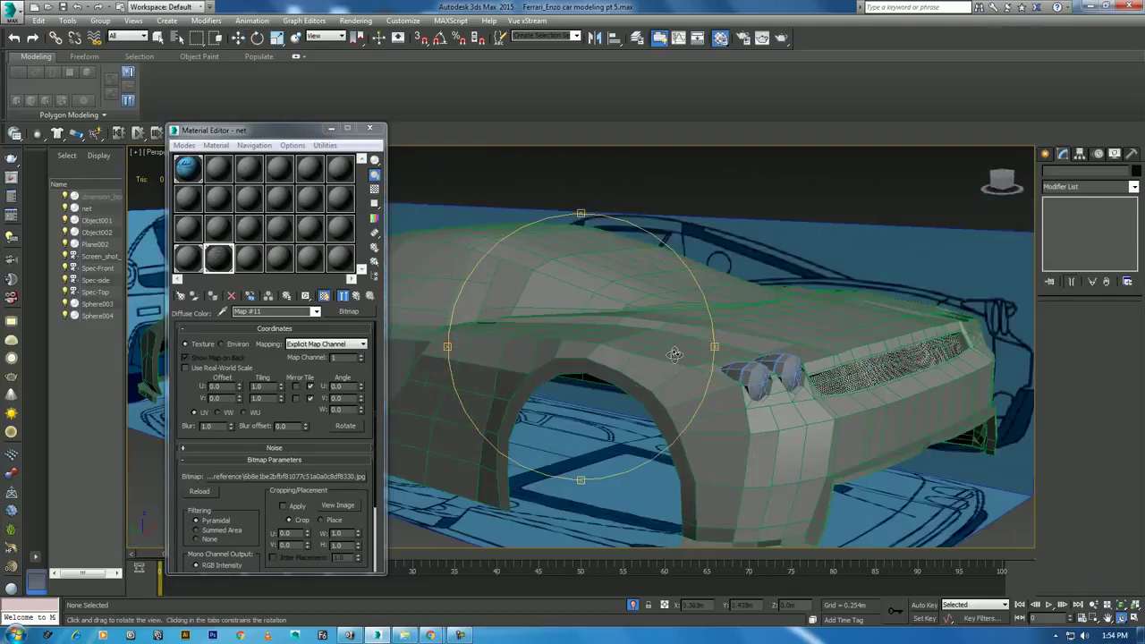
scroll(617, 338, up, 2)
scroll(653, 333, up, 2)
scroll(684, 329, up, 2)
scroll(621, 329, down, 5)
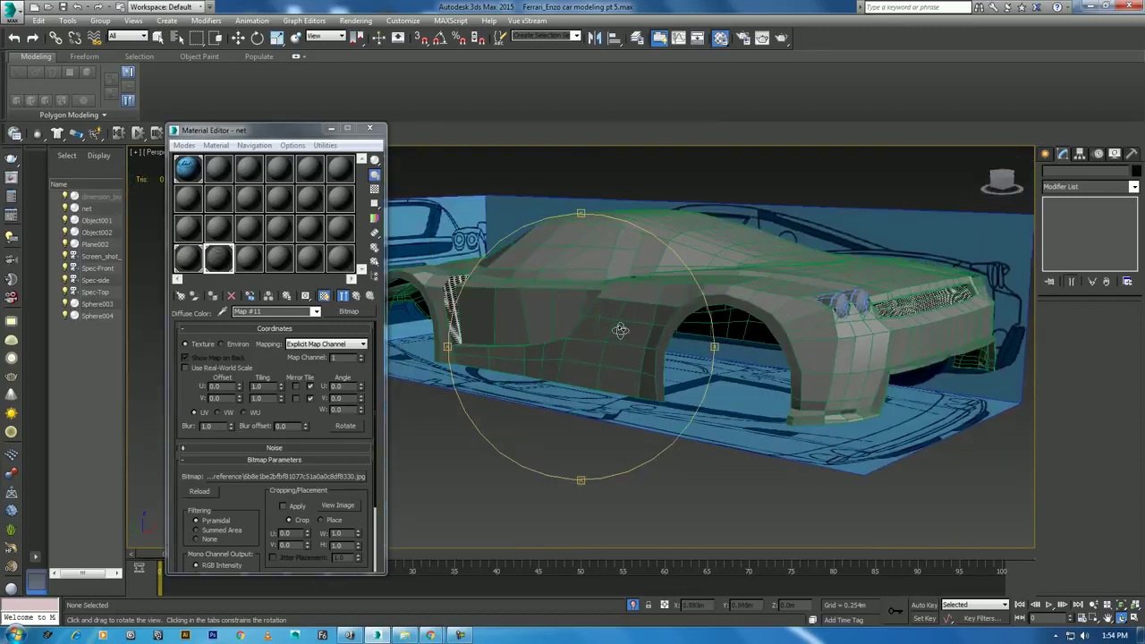
mouse_move(682, 345)
mouse_down()
mouse_move(604, 326)
mouse_move(605, 344)
mouse_move(626, 340)
mouse_up()
right_click(767, 327)
right_click(768, 327)
click(810, 283)
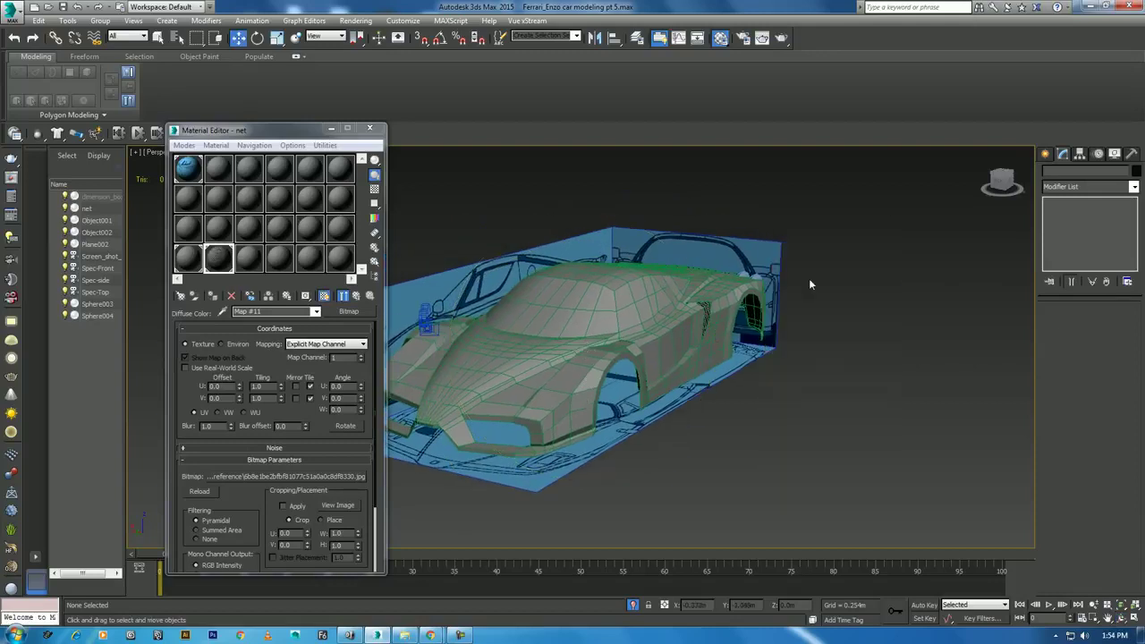
Turn off the edge lines on the shaded car body and review it from several angles
scroll(741, 332, up, 3)
scroll(760, 375, up, 2)
click(1116, 619)
mouse_move(636, 354)
mouse_down()
mouse_move(620, 352)
mouse_move(685, 355)
mouse_up()
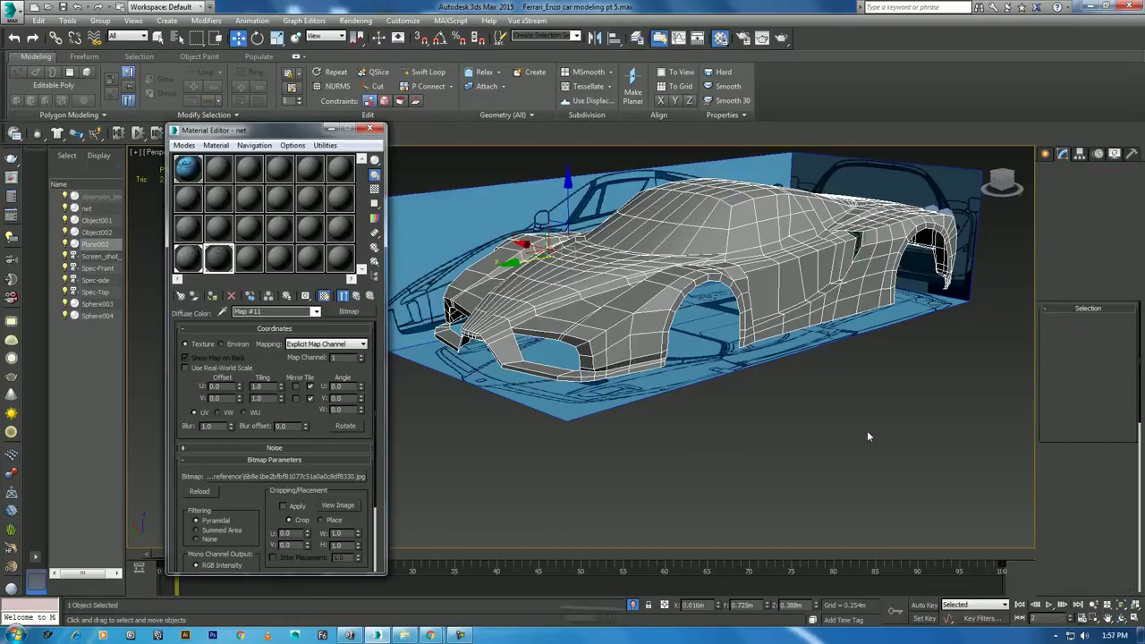
mouse_move(867, 436)
alt+middle_down()
mouse_move(800, 363)
mouse_move(761, 376)
alt+middle_up()
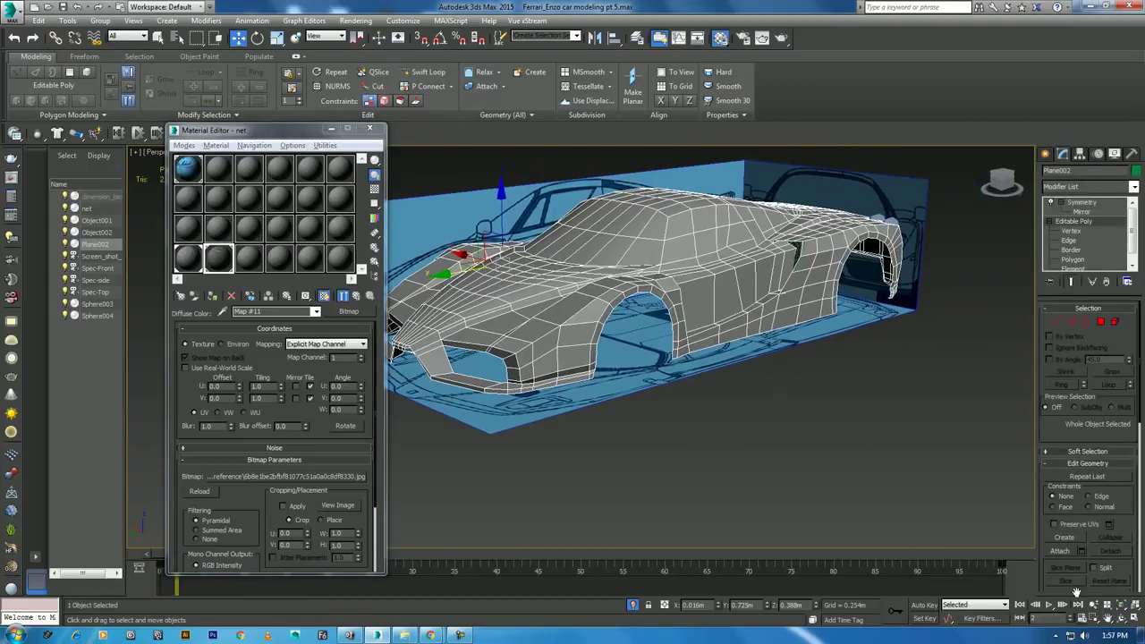
click(1123, 620)
mouse_move(617, 338)
mouse_down()
mouse_move(602, 329)
mouse_move(575, 341)
mouse_up()
key(F3)
key(F3)
drag(580, 341, 587, 322)
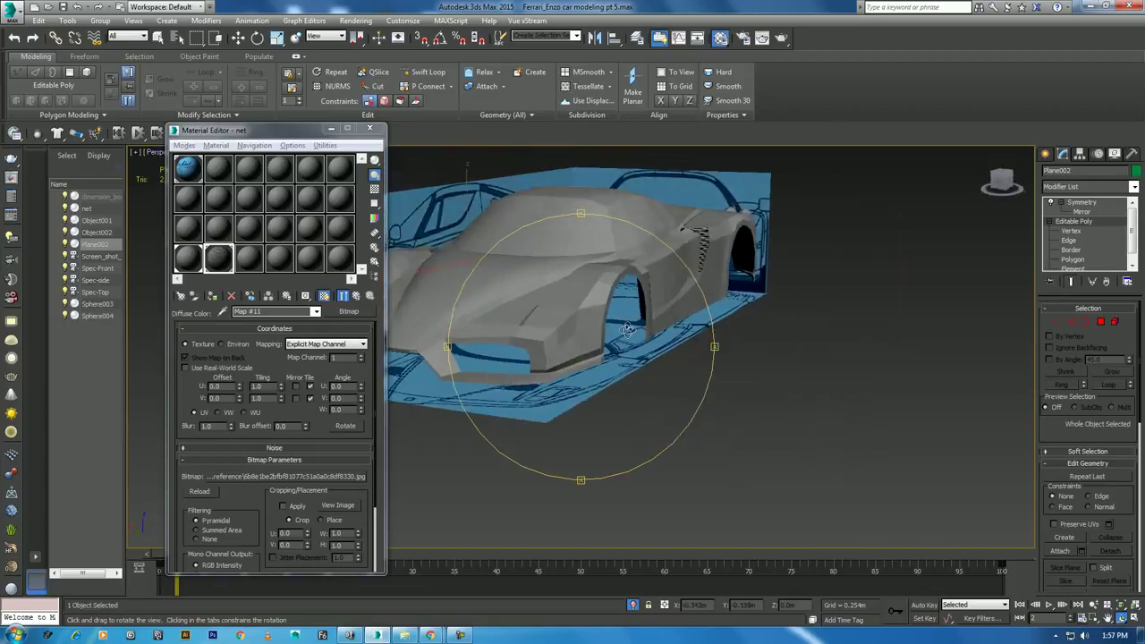